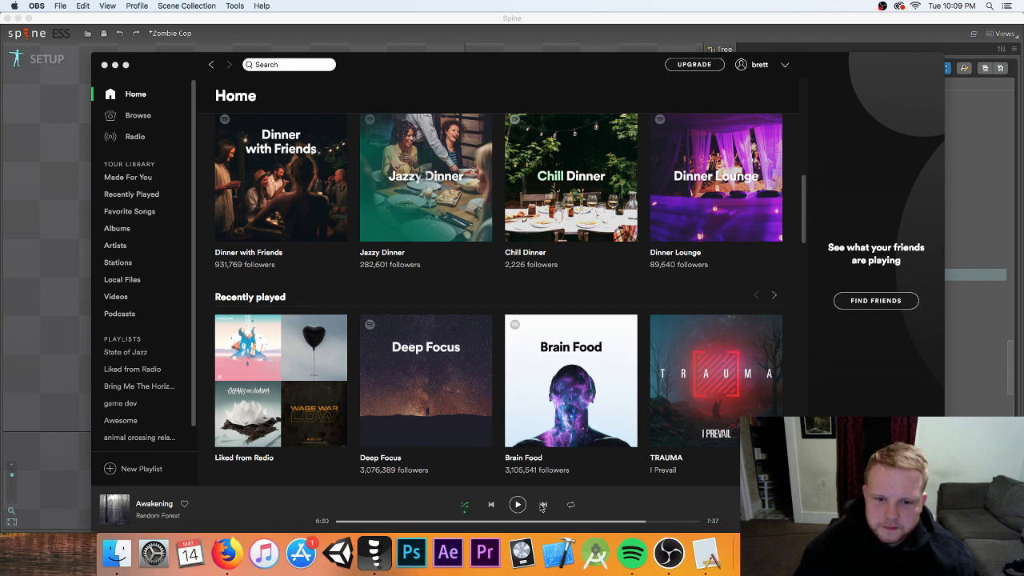
- Resume the paused music track in Spotify and switch to the Zombie Cop project in Spine
click(517, 504)
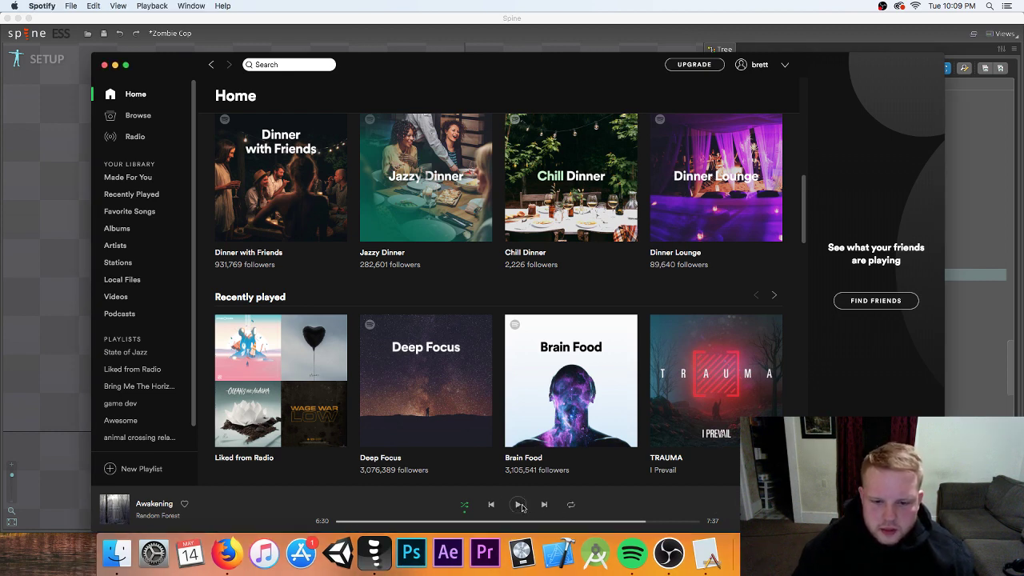
click(519, 504)
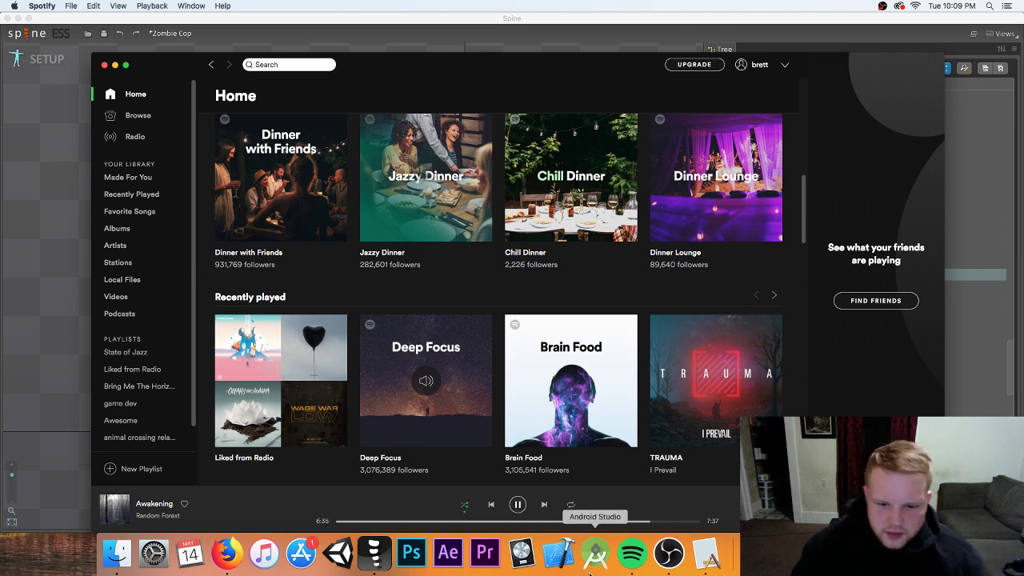
click(373, 552)
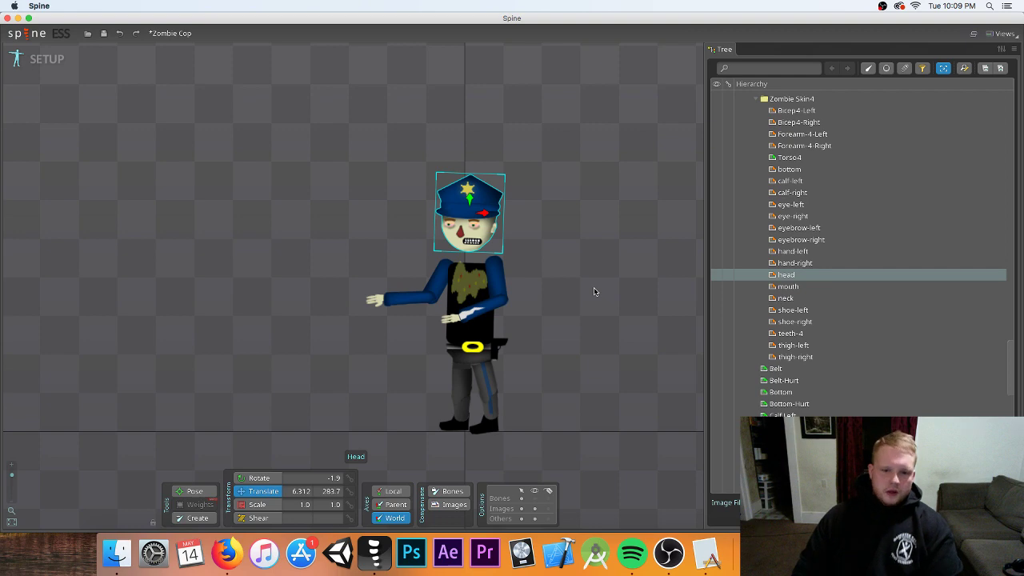
- Examine the zombie cop skeleton's bones, slots, draw order, skins, animations and Zombie Skin4 images in the hierarchy
scroll(846, 175, down, 10)
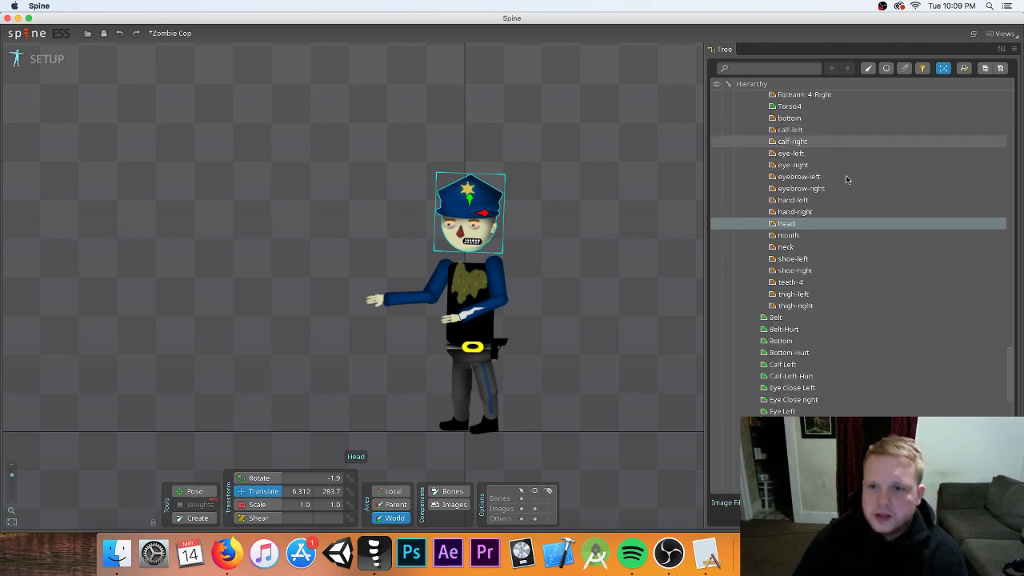
scroll(845, 177, up, 15)
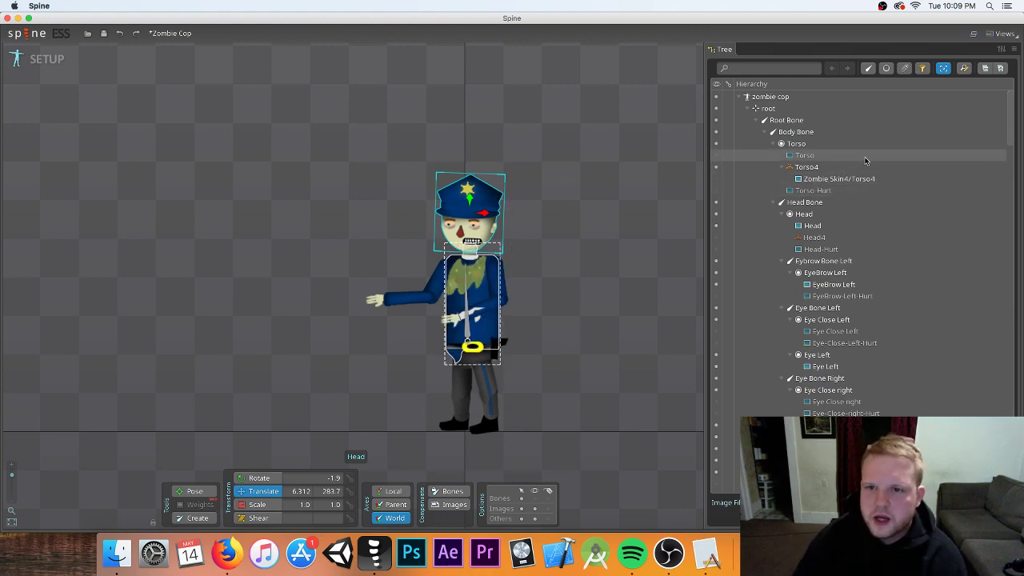
scroll(863, 160, down, 5)
scroll(864, 160, up, 5)
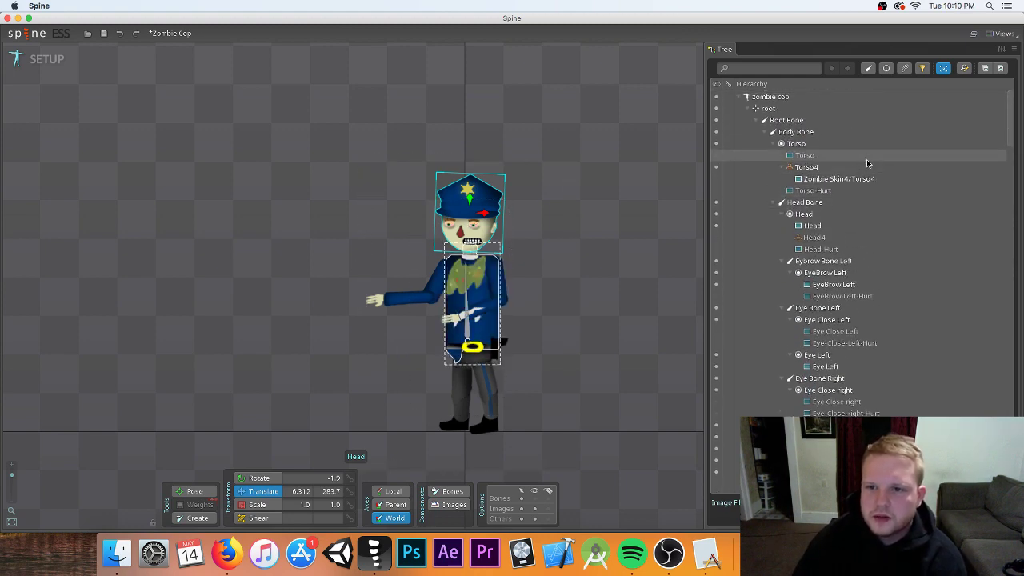
scroll(886, 251, down, 10)
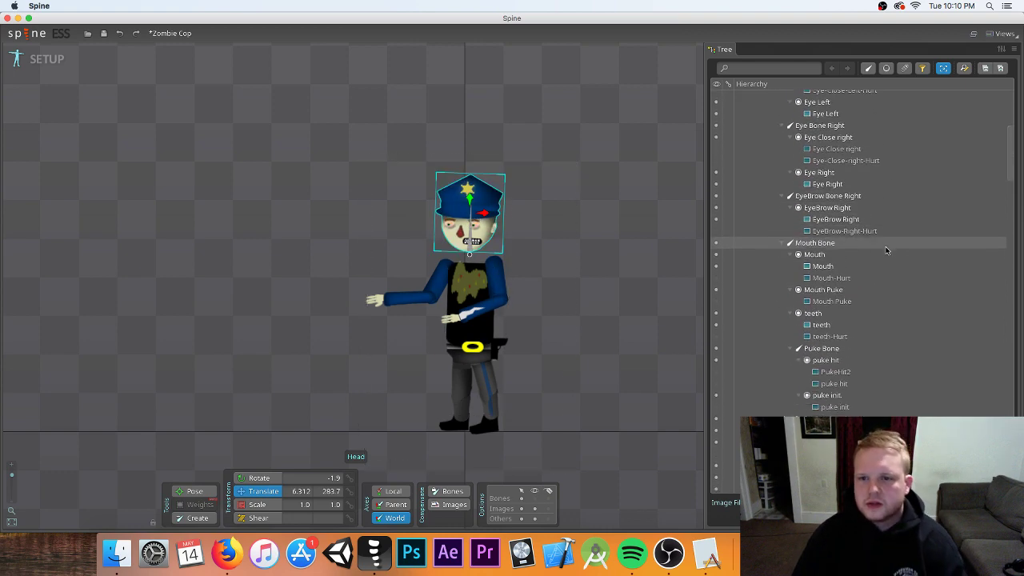
scroll(886, 251, down, 5)
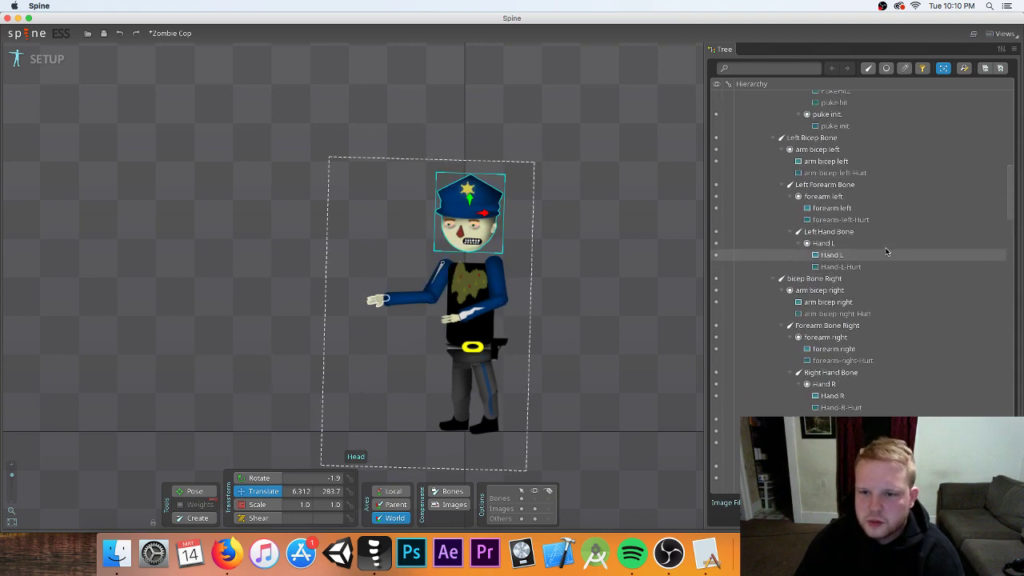
scroll(884, 250, down, 10)
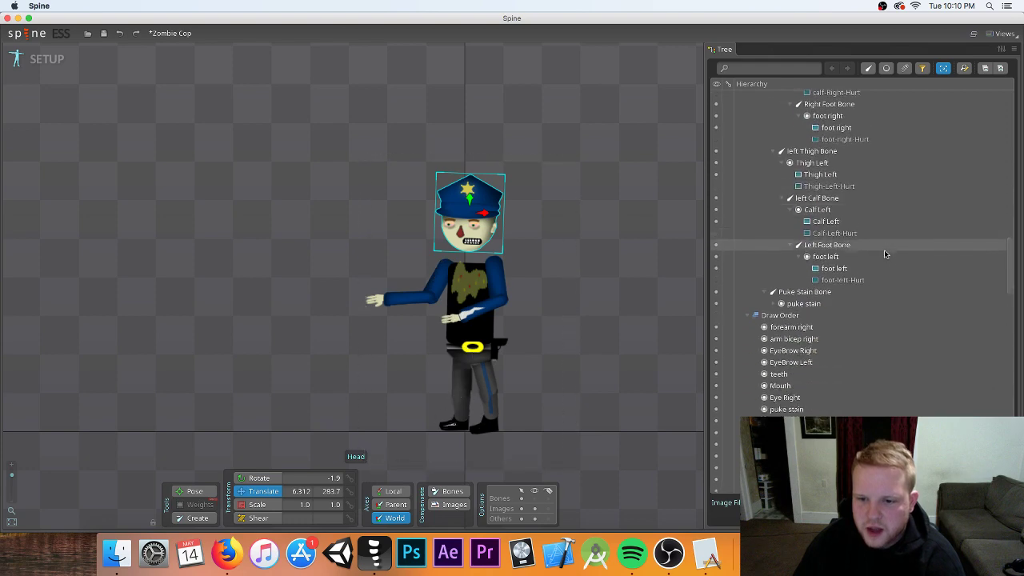
scroll(818, 342, down, 10)
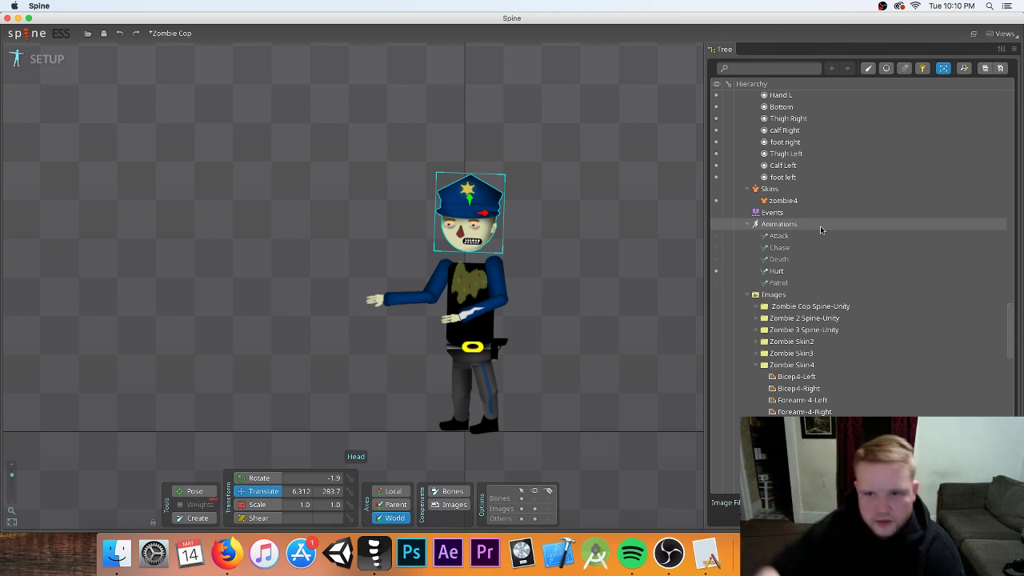
scroll(845, 240, down, 10)
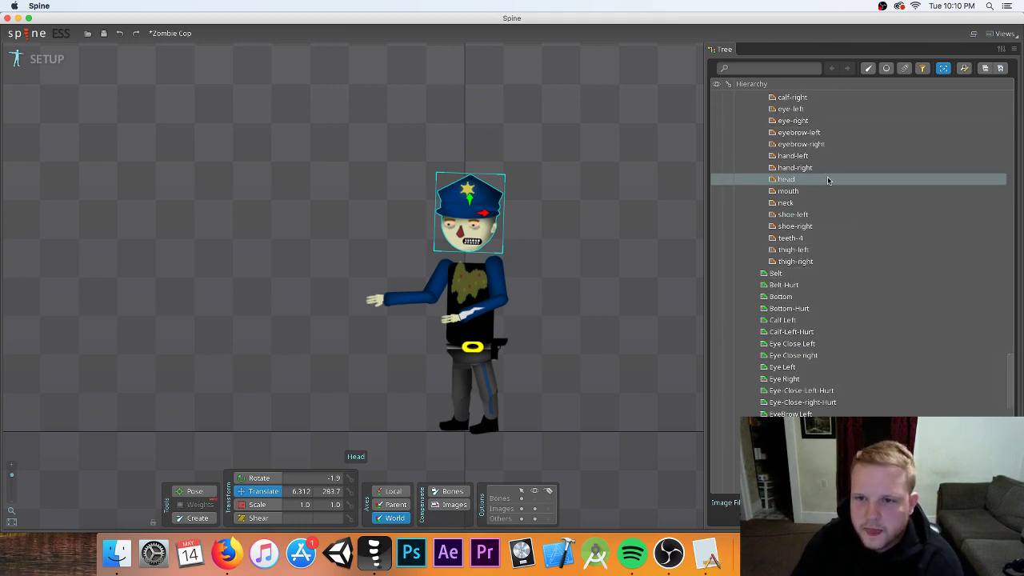
- Try to attach the head image from Zombie Skin4 to the Torso4 skin placeholder, and undo the attachment
scroll(828, 181, up, 10)
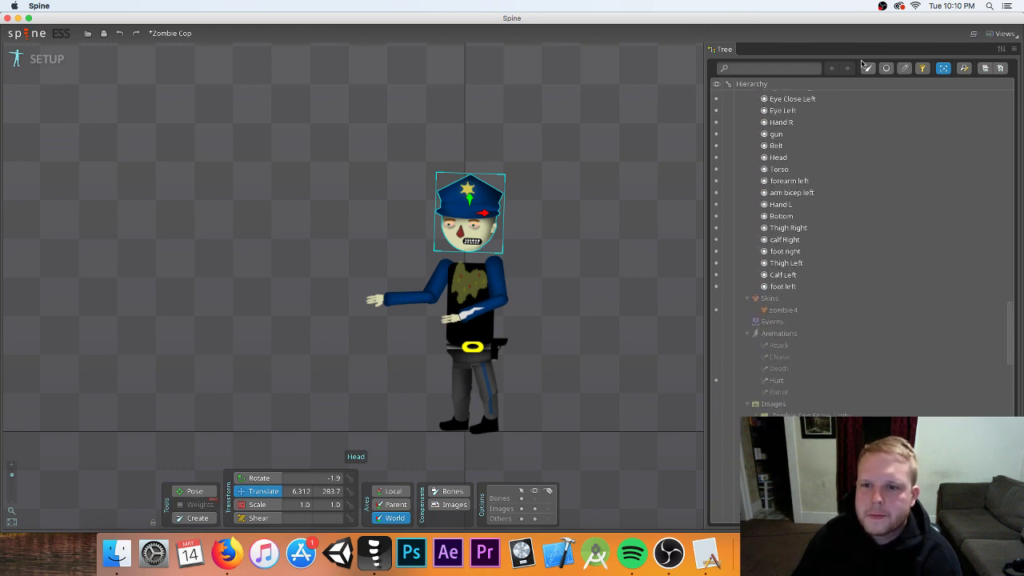
scroll(845, 103, up, 10)
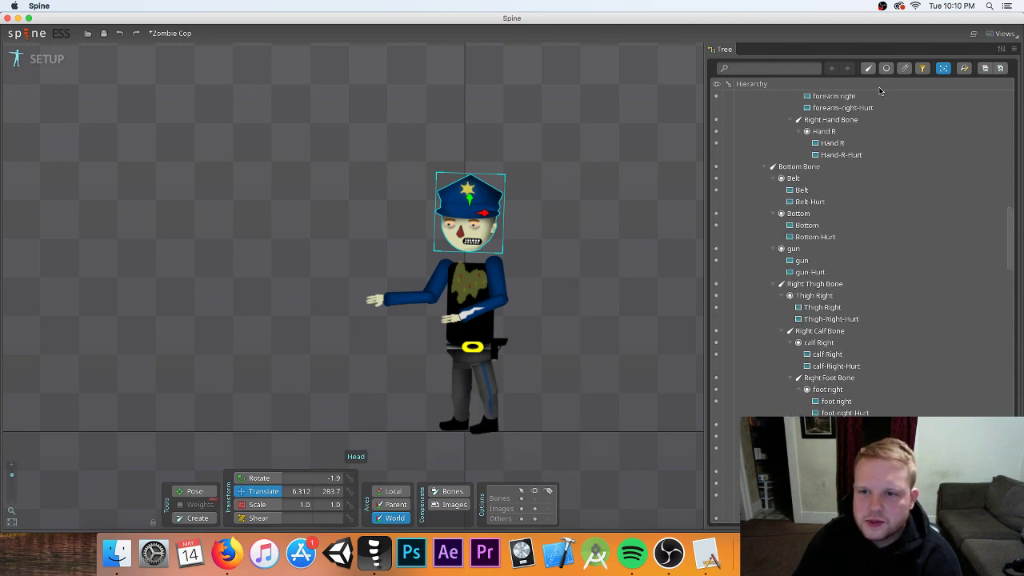
scroll(880, 91, up, 10)
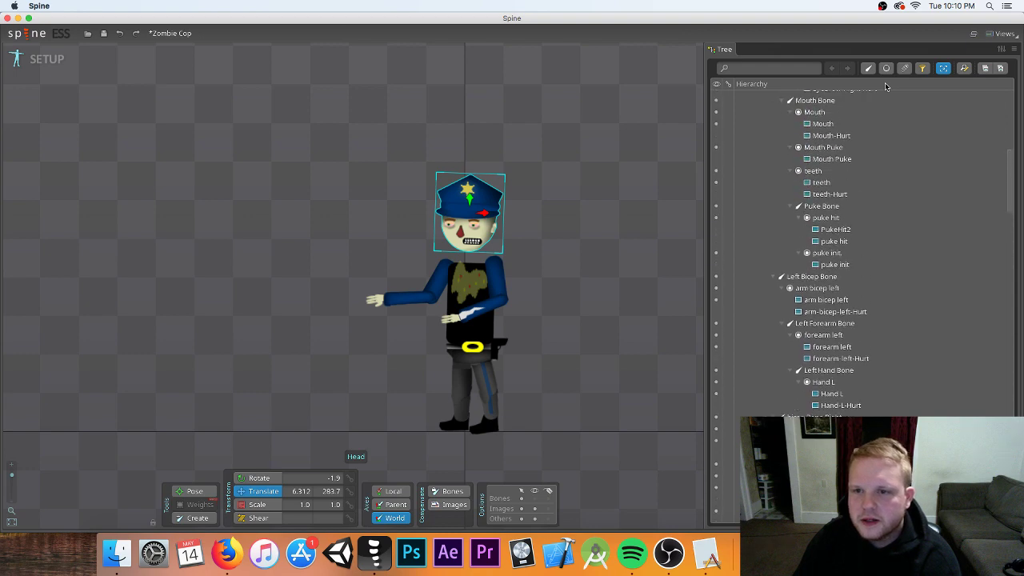
scroll(880, 104, up, 10)
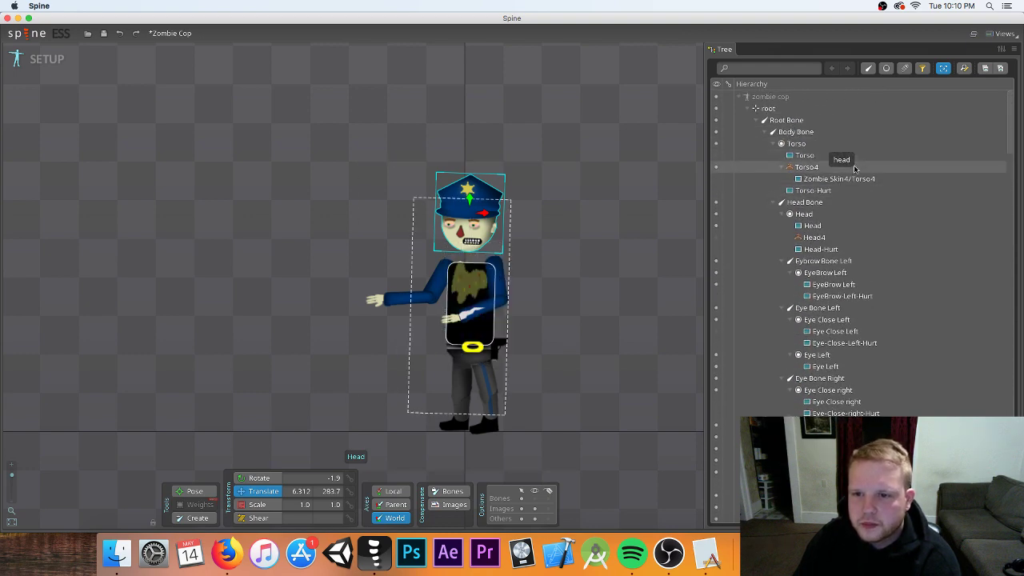
drag(854, 168, 856, 169)
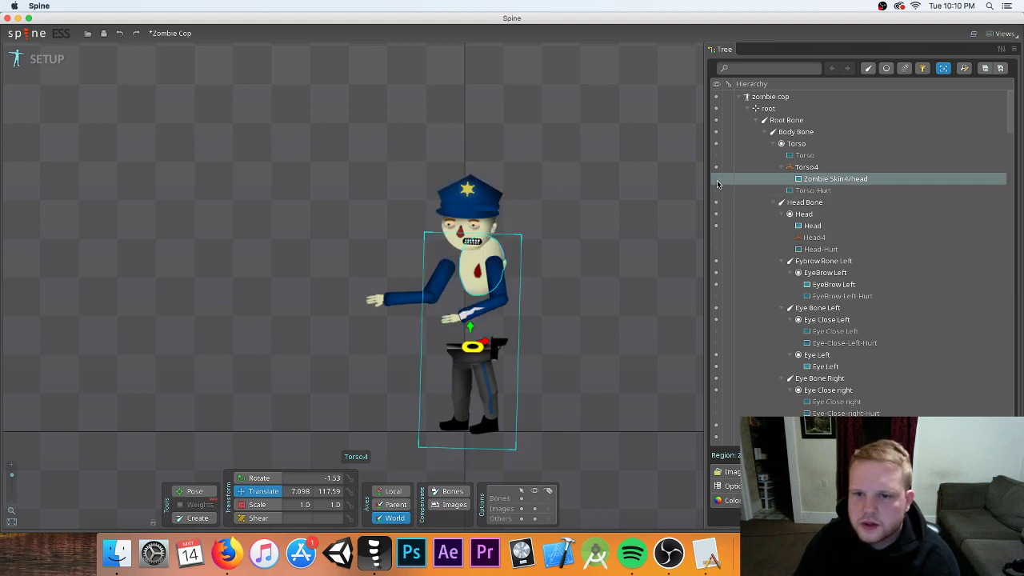
mouse_move(832, 181)
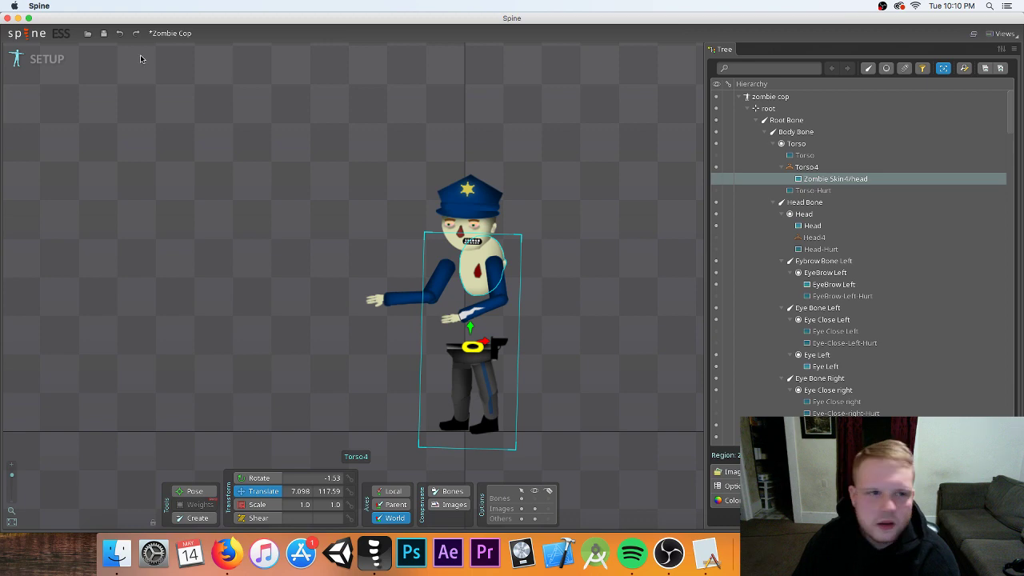
click(119, 34)
- Attach the head image from the Zombie Skin4 folder to the Head4 skin placeholder under the Head slot
scroll(916, 312, down, 10)
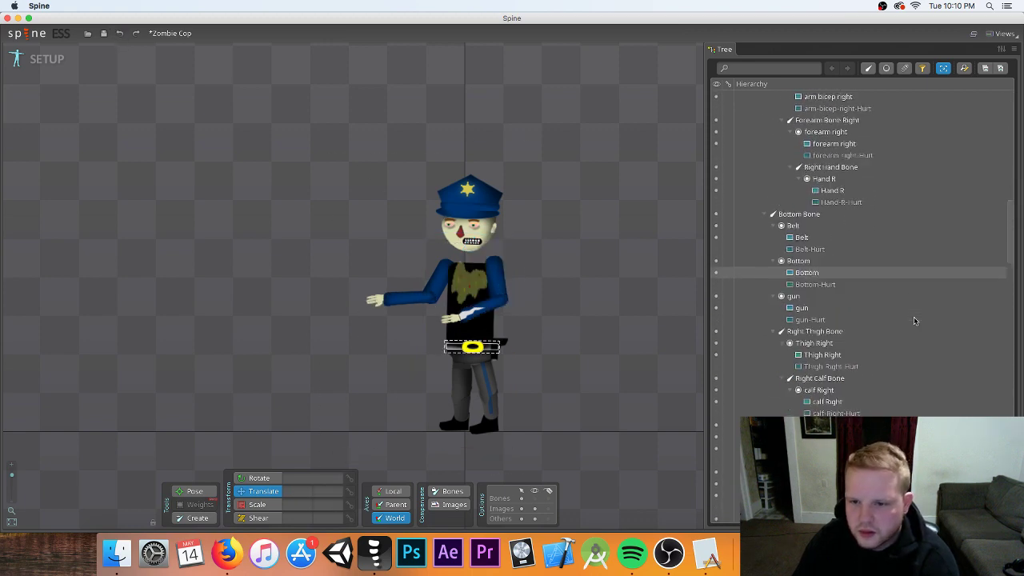
scroll(912, 322, down, 15)
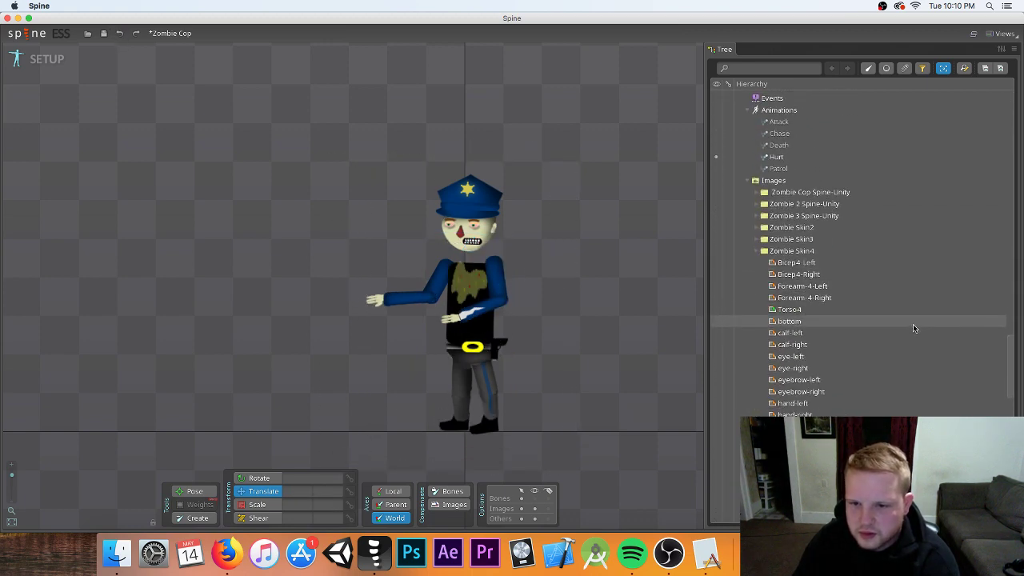
scroll(910, 327, down, 1)
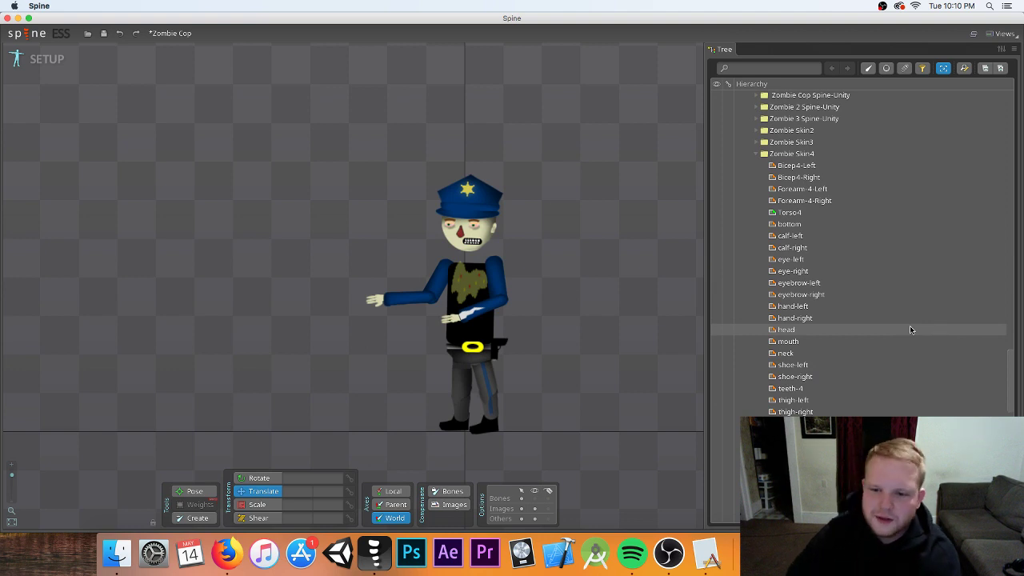
mouse_move(909, 327)
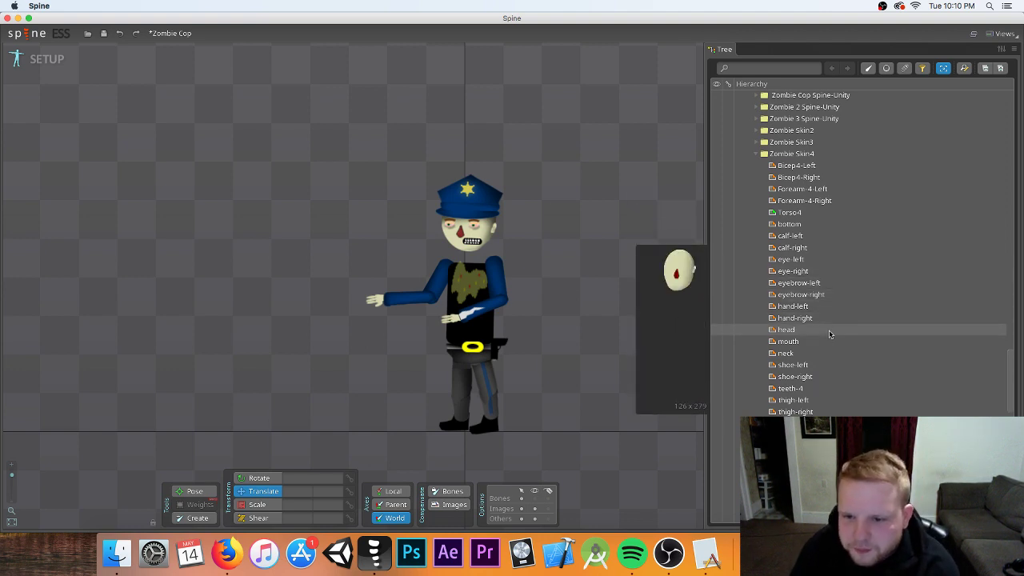
scroll(819, 199, up, 10)
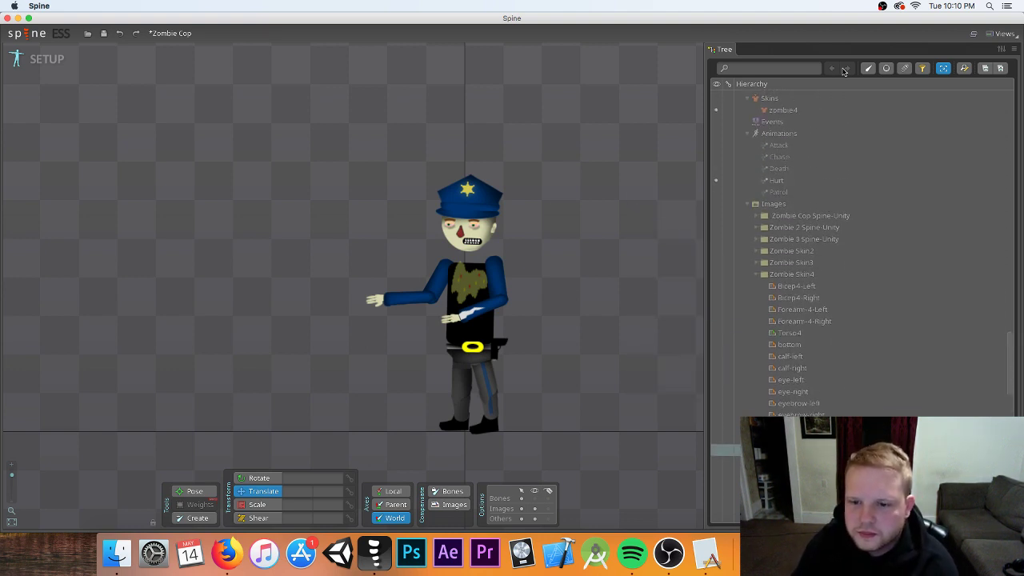
click(844, 69)
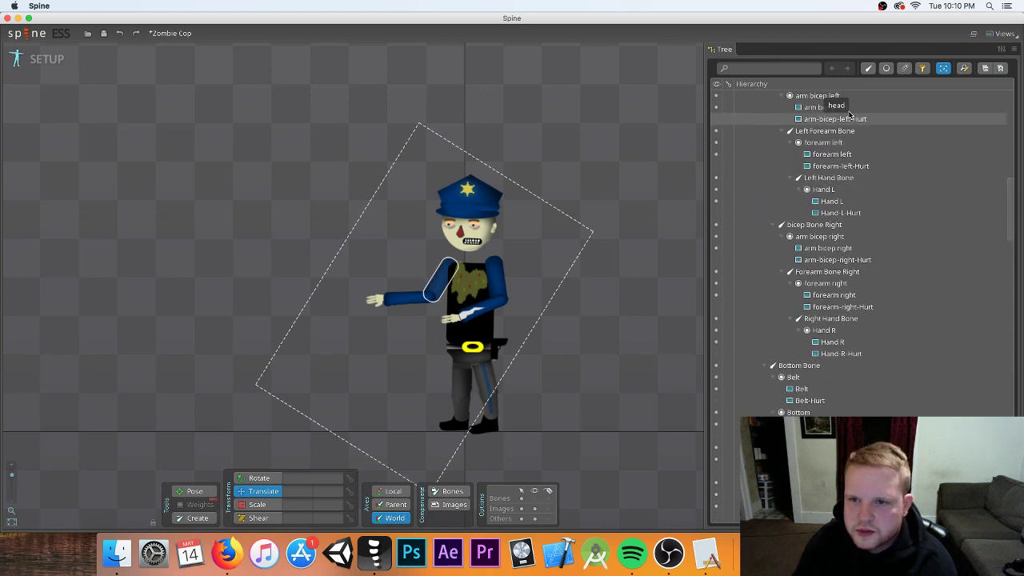
scroll(842, 187, up, 10)
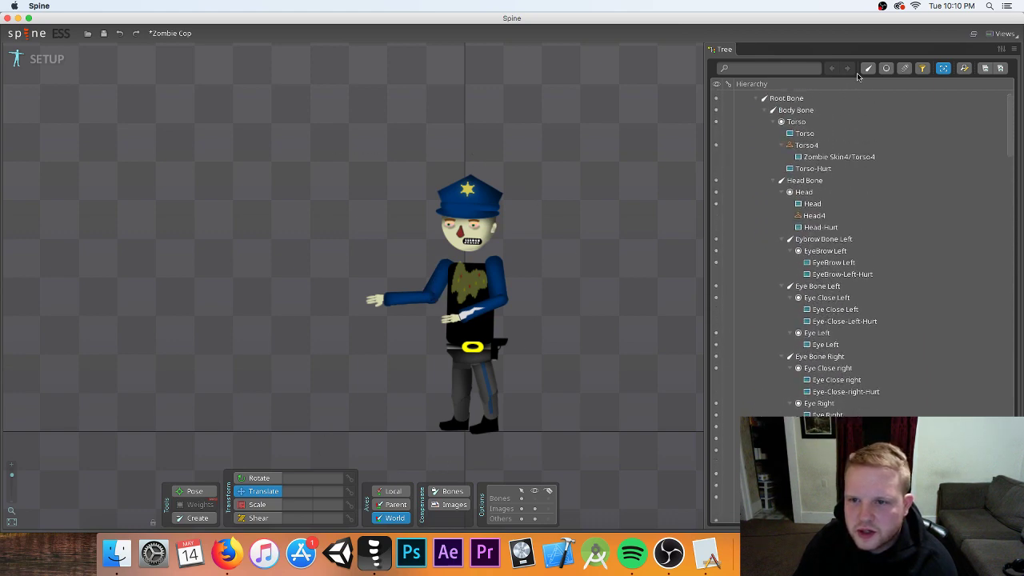
click(837, 239)
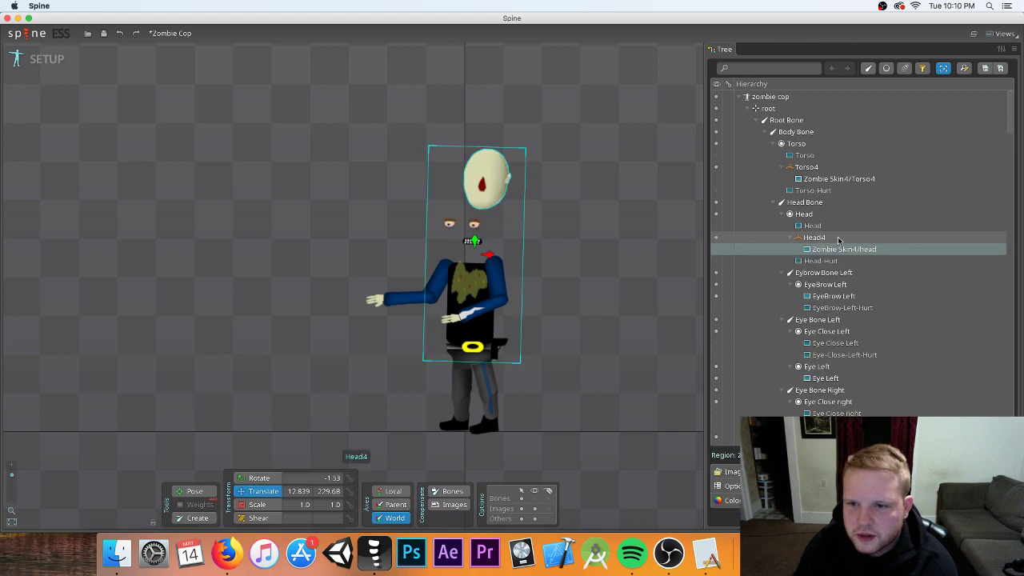
- Move the Head4 image down and left behind the facial features, to a translation of about -15.49, 166.11
mouse_move(474, 242)
mouse_down()
mouse_move(480, 312)
mouse_move(452, 293)
mouse_move(468, 307)
mouse_up()
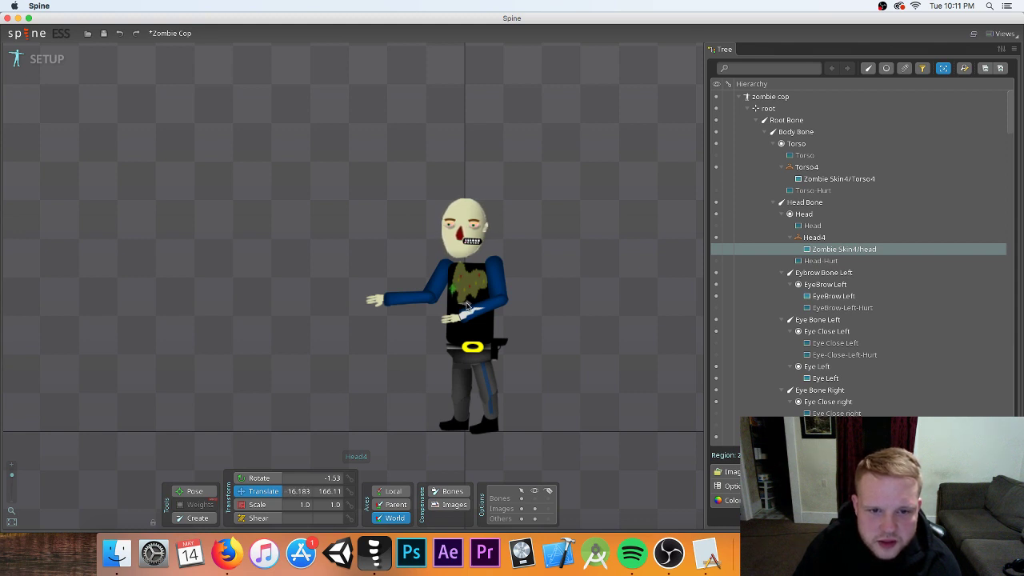
drag(468, 306, 468, 306)
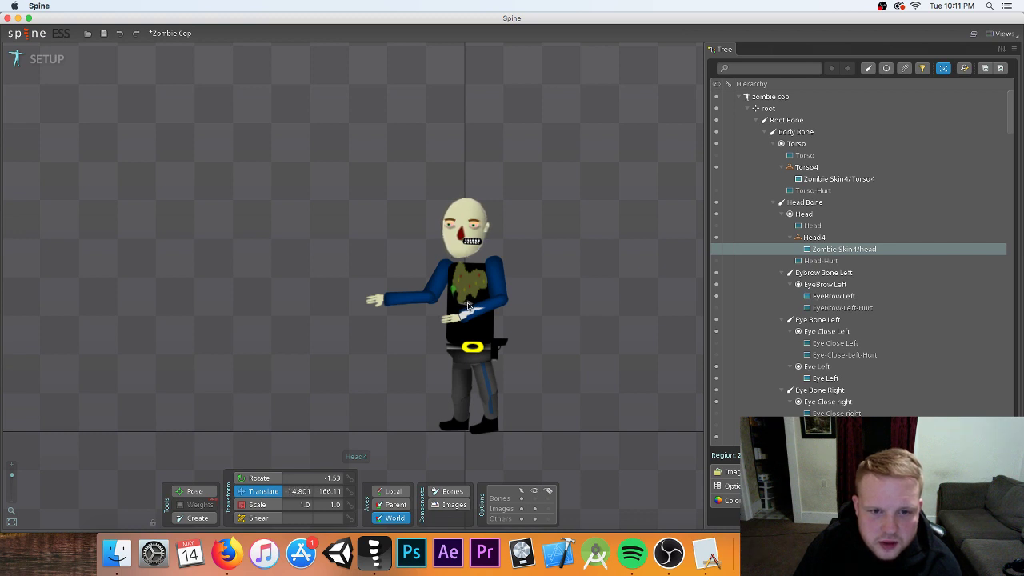
drag(468, 307, 468, 306)
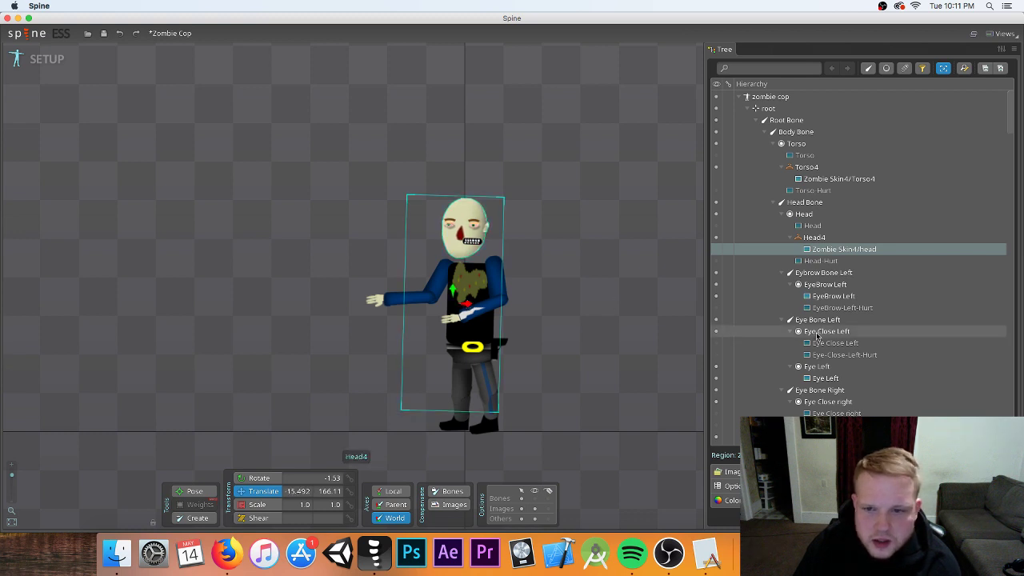
- Examine the remaining Zombie Skin4 images and compare them with the skeleton's limb, bottom and face slots
scroll(814, 334, down, 5)
scroll(815, 334, down, 10)
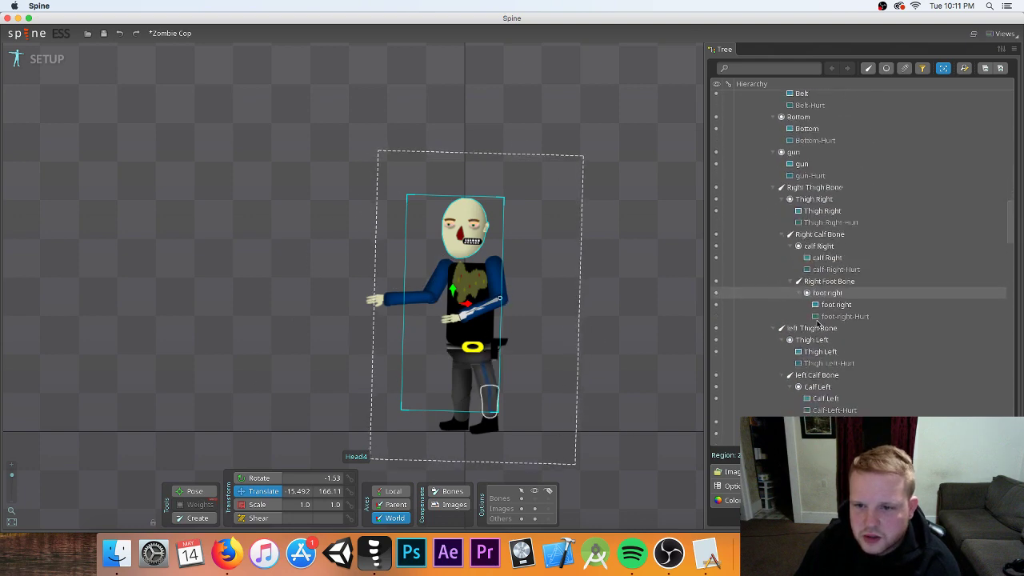
scroll(818, 323, down, 15)
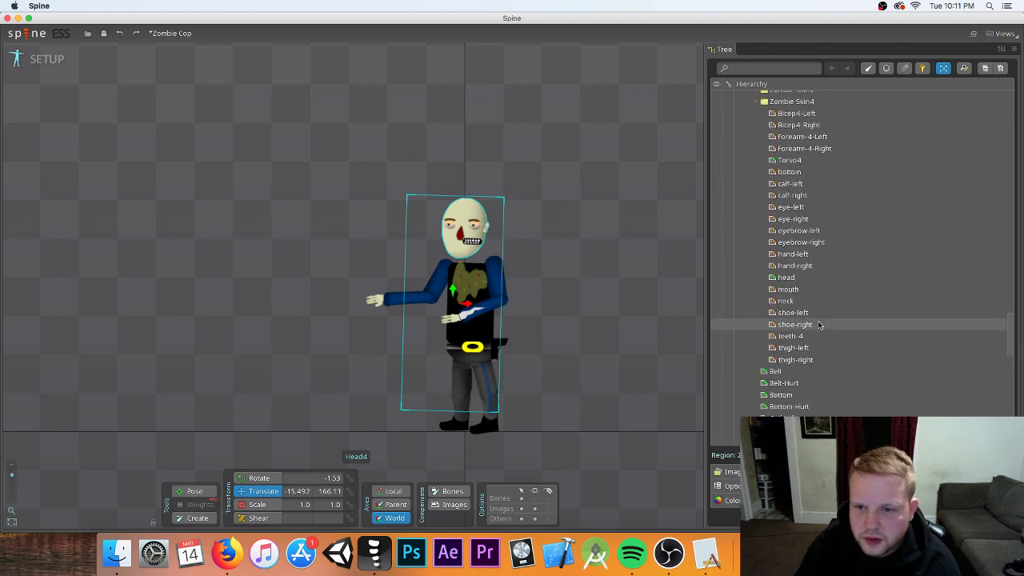
scroll(819, 326, down, 3)
scroll(819, 327, up, 8)
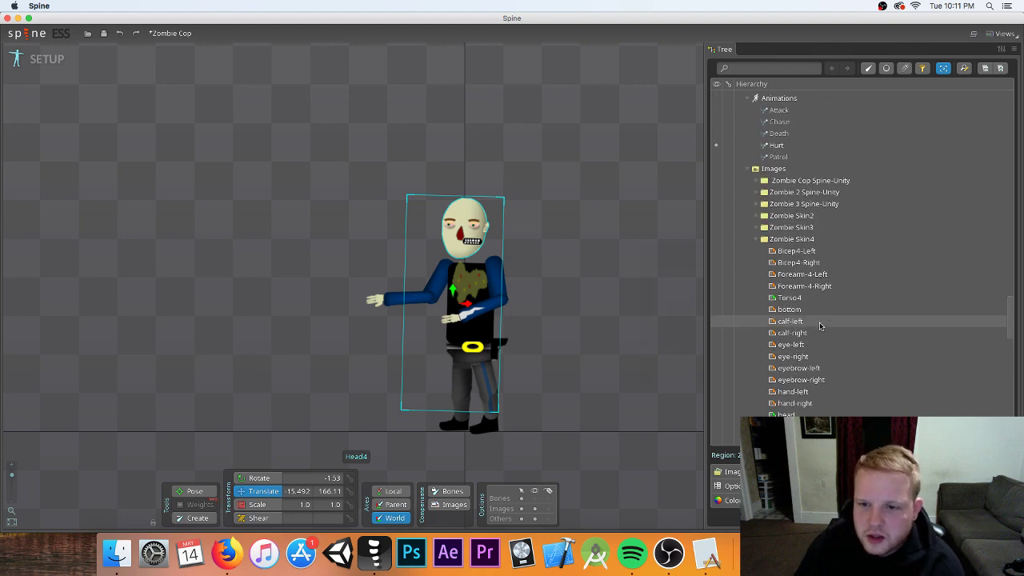
scroll(819, 324, down, 8)
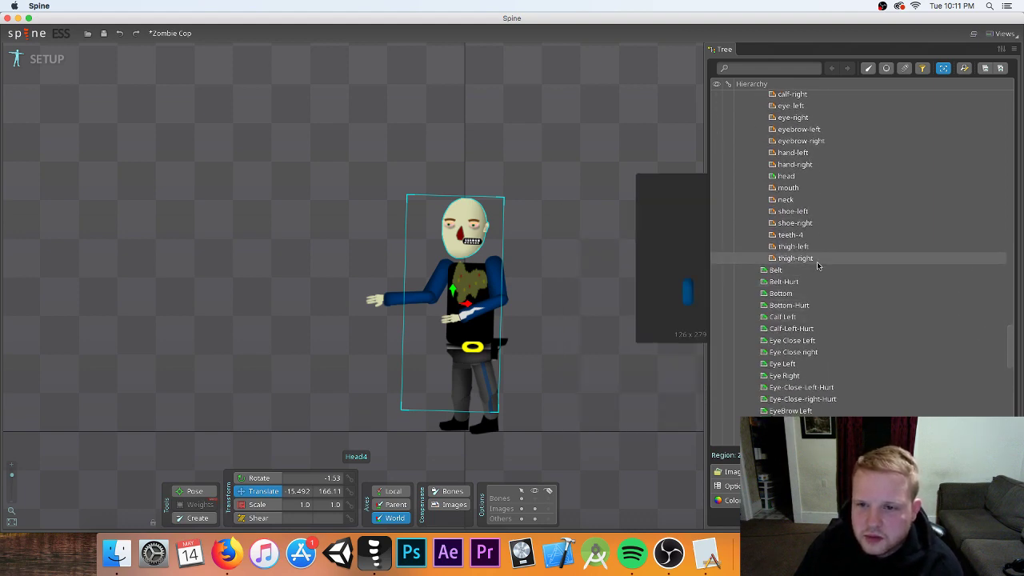
scroll(817, 266, up, 8)
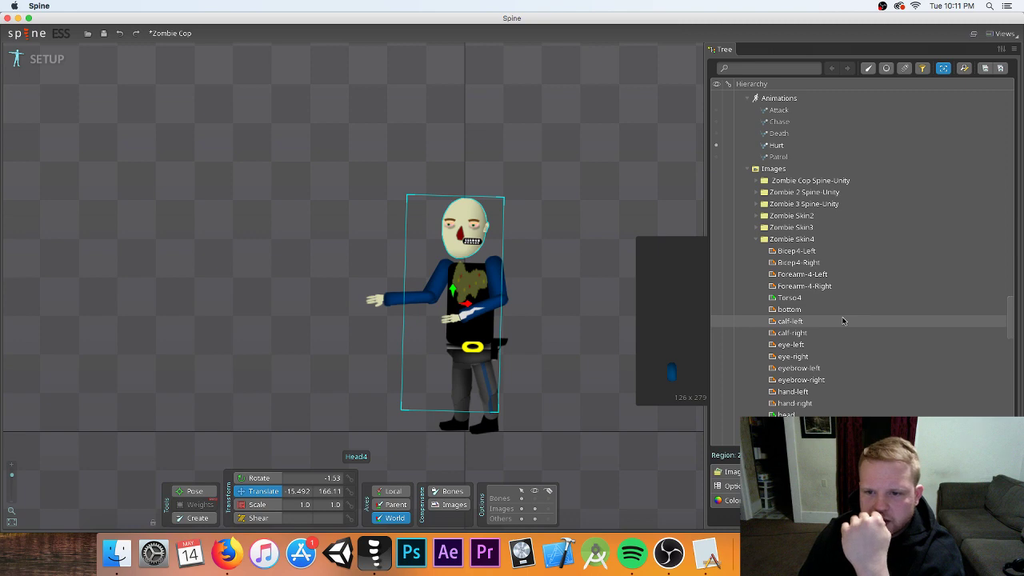
scroll(842, 320, up, 20)
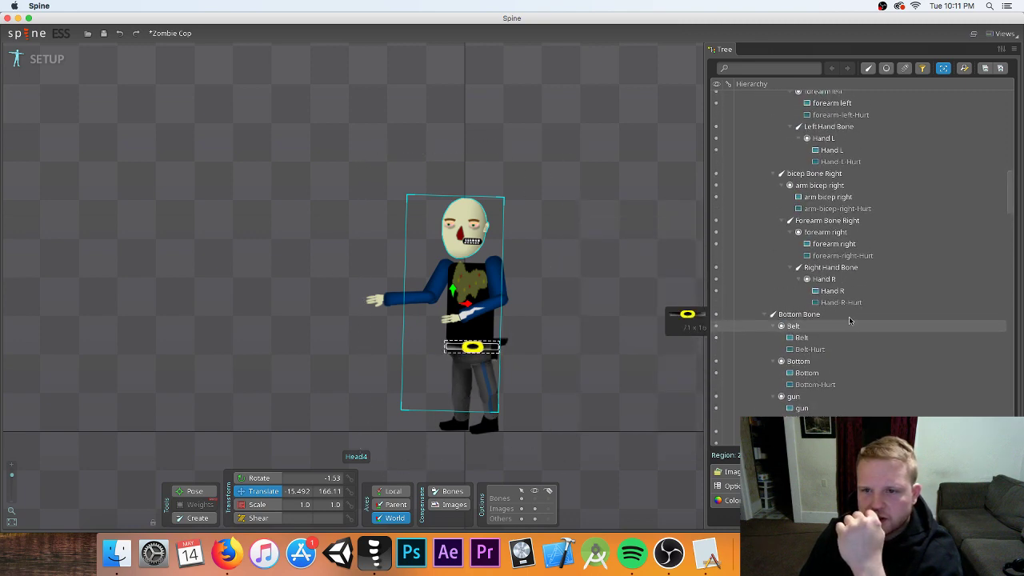
scroll(847, 295, up, 10)
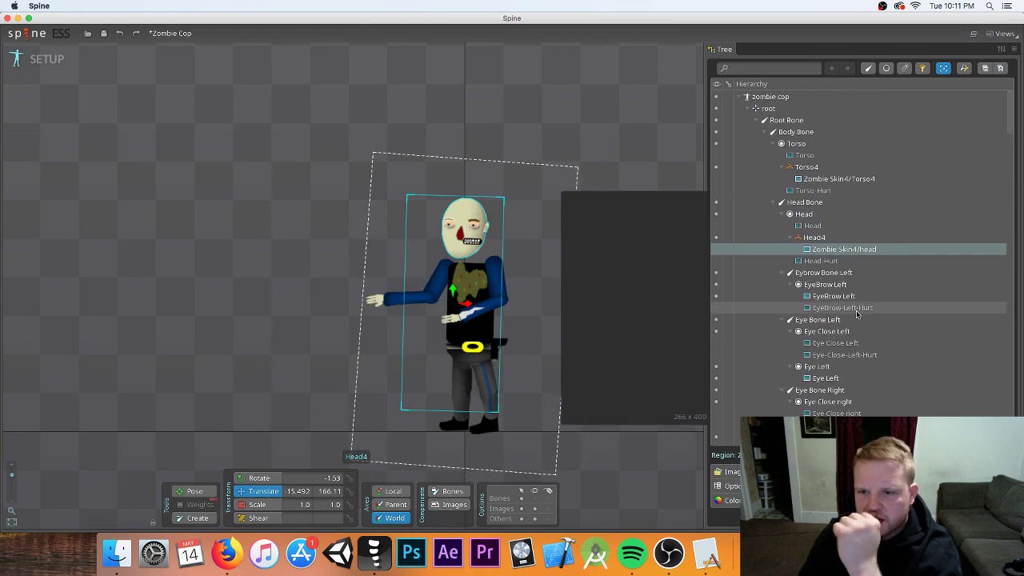
- Create a skin placeholder named Eyebrow Left 4 under the EyeBrow Left slot
click(825, 284)
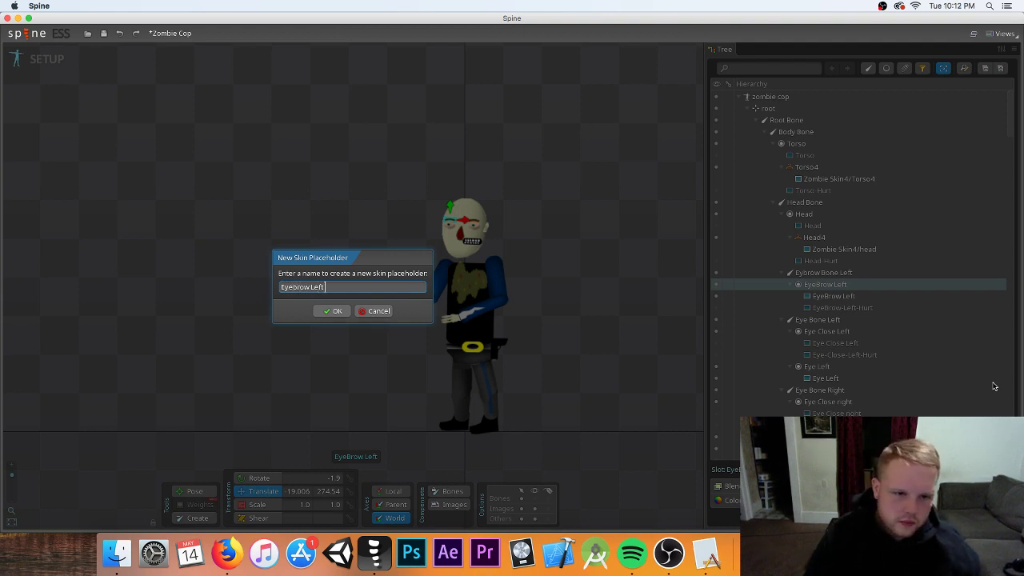
key(Return)
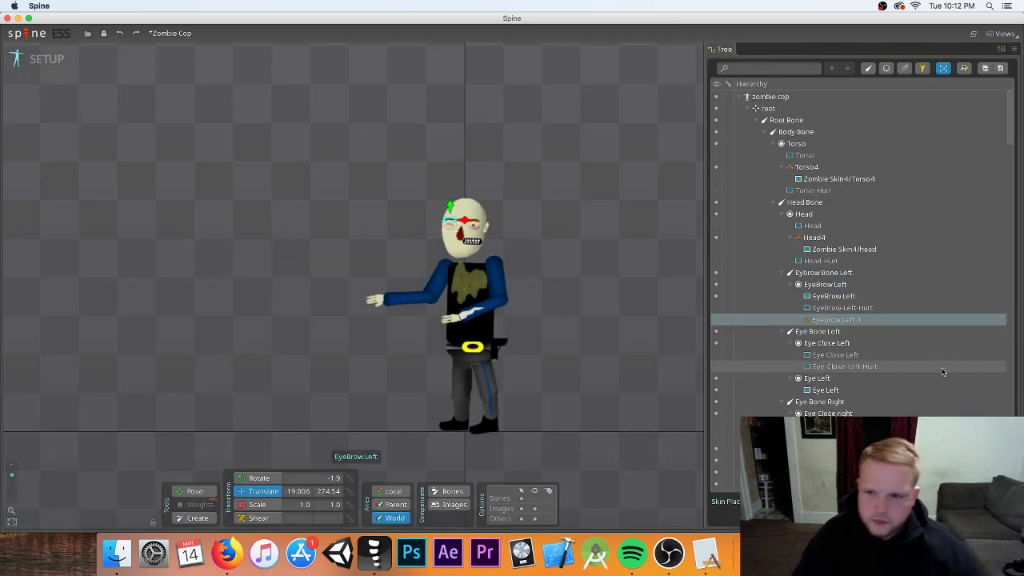
- Attach the Zombie Skin4 eyebrow-left image to the Eyebrow Left 4 placeholder and move it above the left eye, to about -19.58, 166.44
scroll(927, 376, down, 5)
click(928, 361)
scroll(896, 368, down, 15)
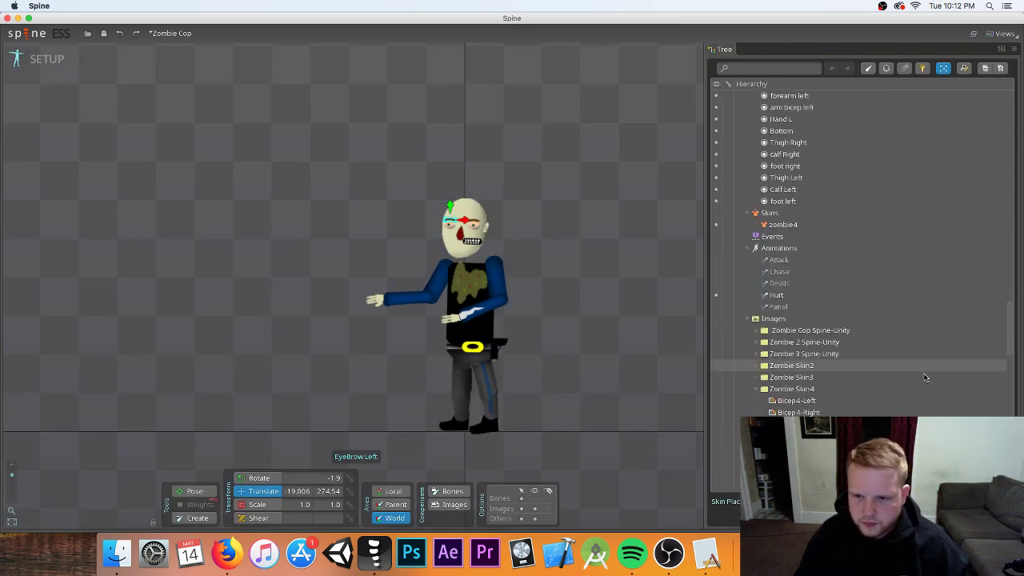
scroll(835, 368, down, 4)
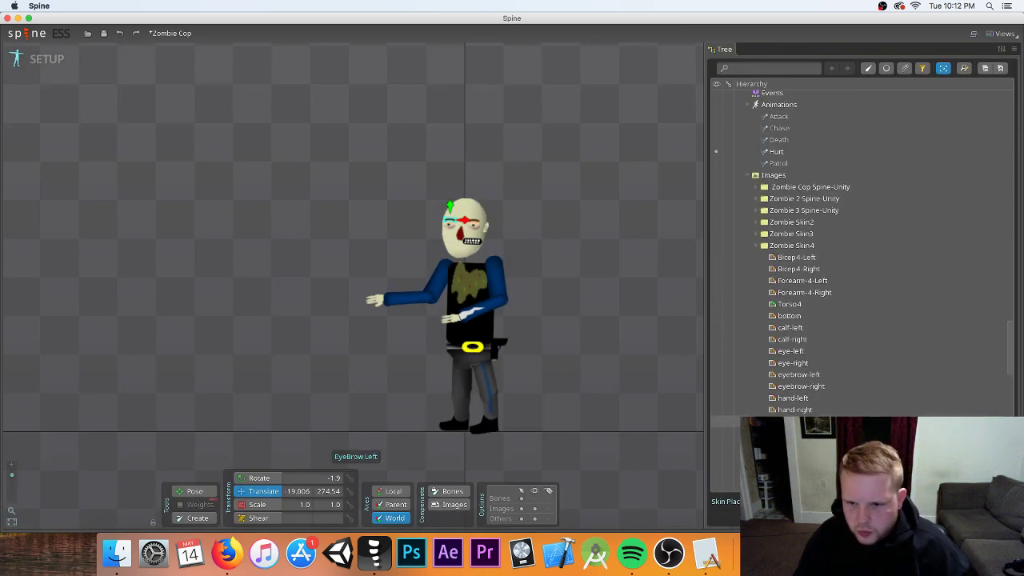
scroll(837, 352, up, 4)
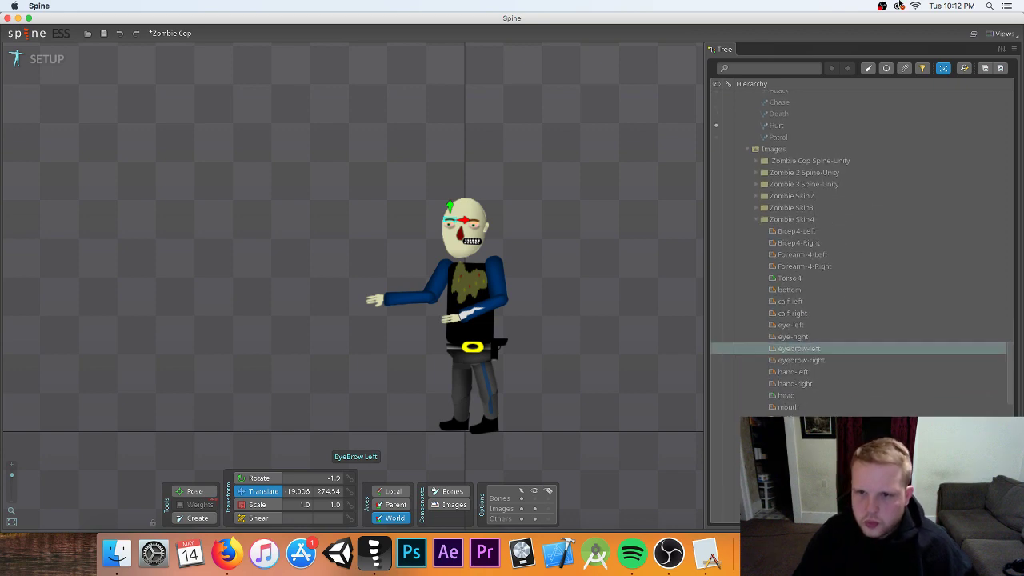
scroll(848, 304, up, 15)
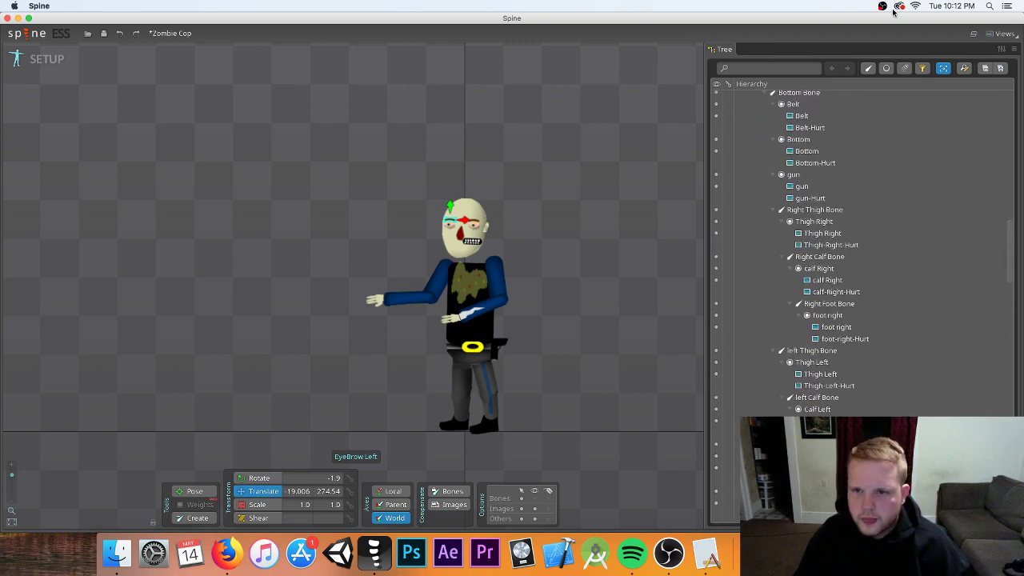
scroll(872, 200, up, 10)
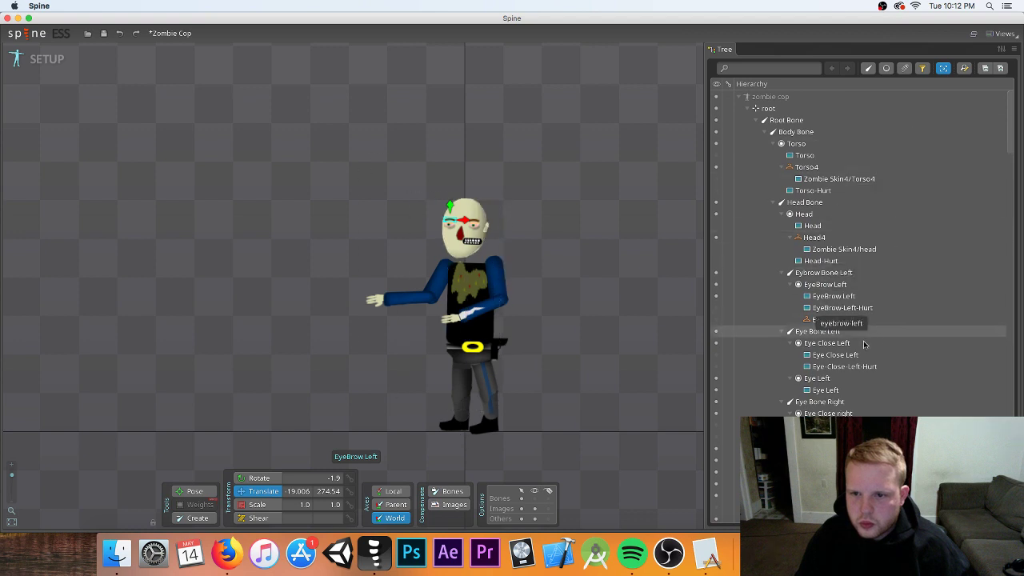
drag(863, 328, 864, 322)
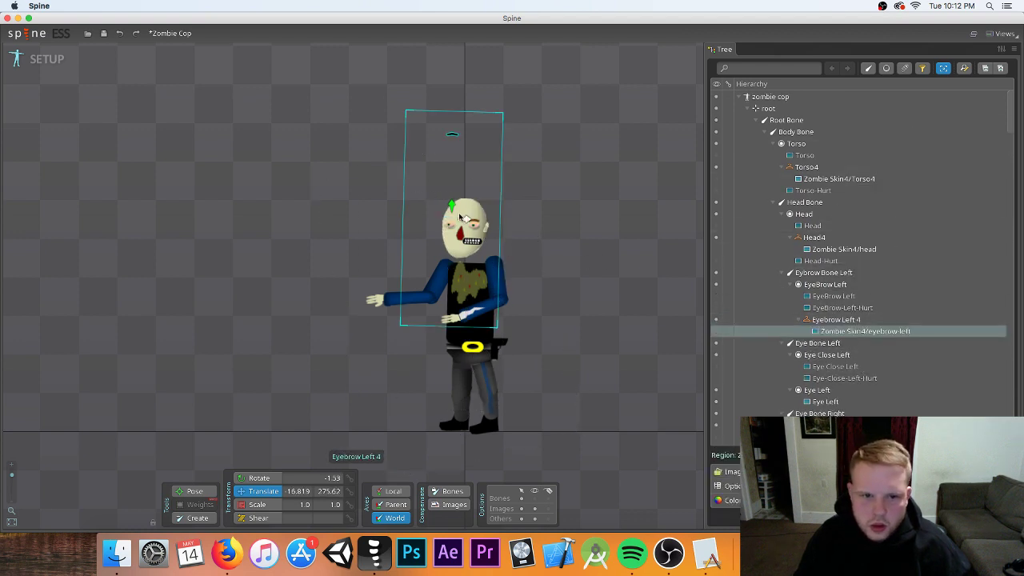
drag(450, 206, 451, 236)
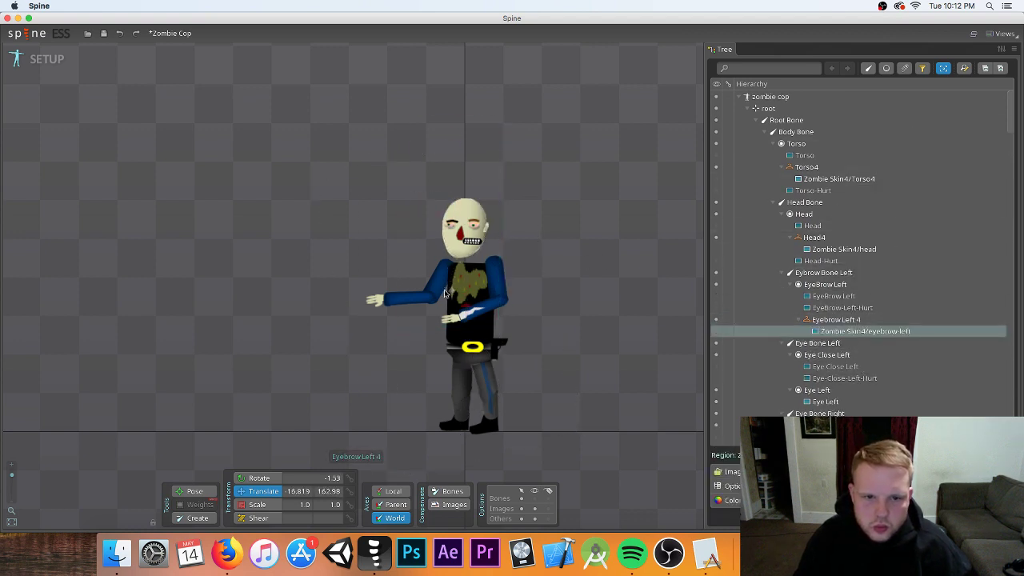
drag(445, 291, 464, 305)
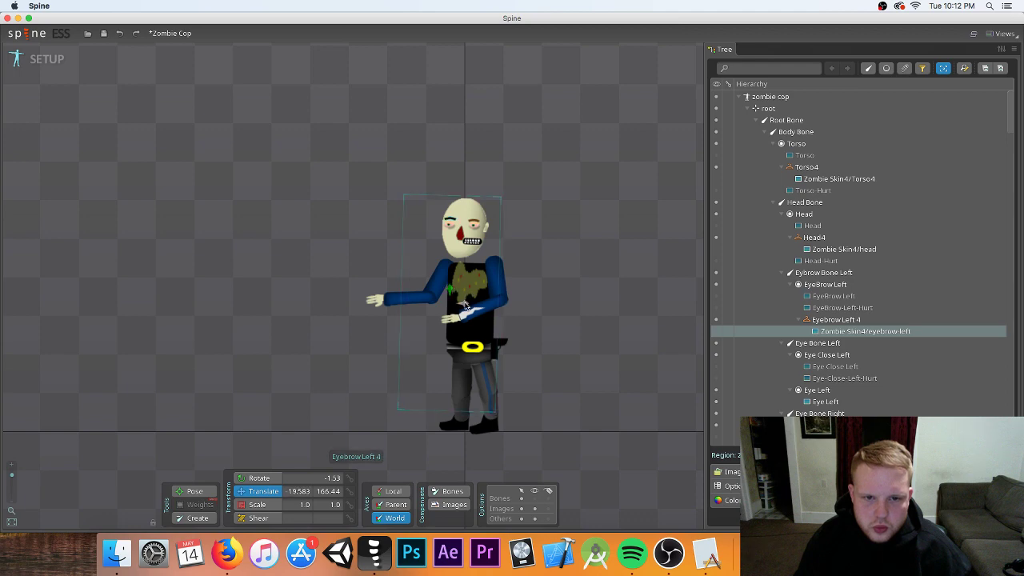
- Create a skin placeholder named Eyebrow Right4 under the EyeBrow Right slot
scroll(852, 296, down, 10)
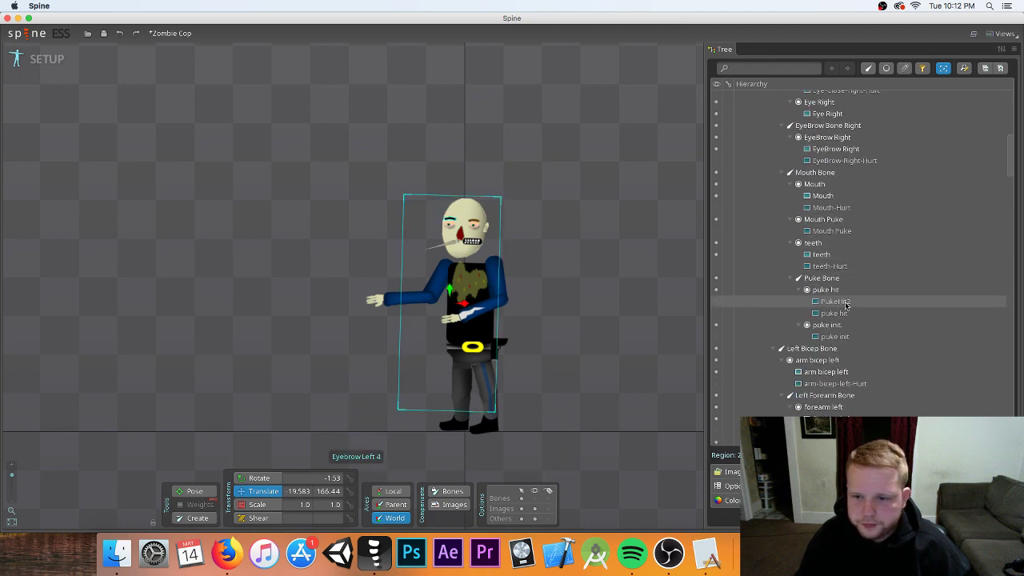
scroll(844, 307, up, 8)
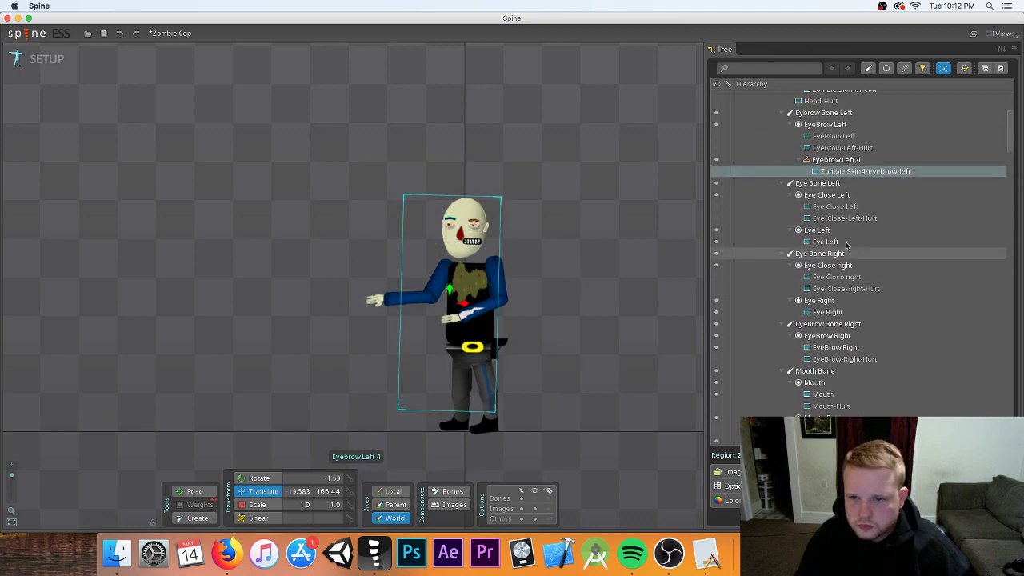
scroll(824, 192, down, 4)
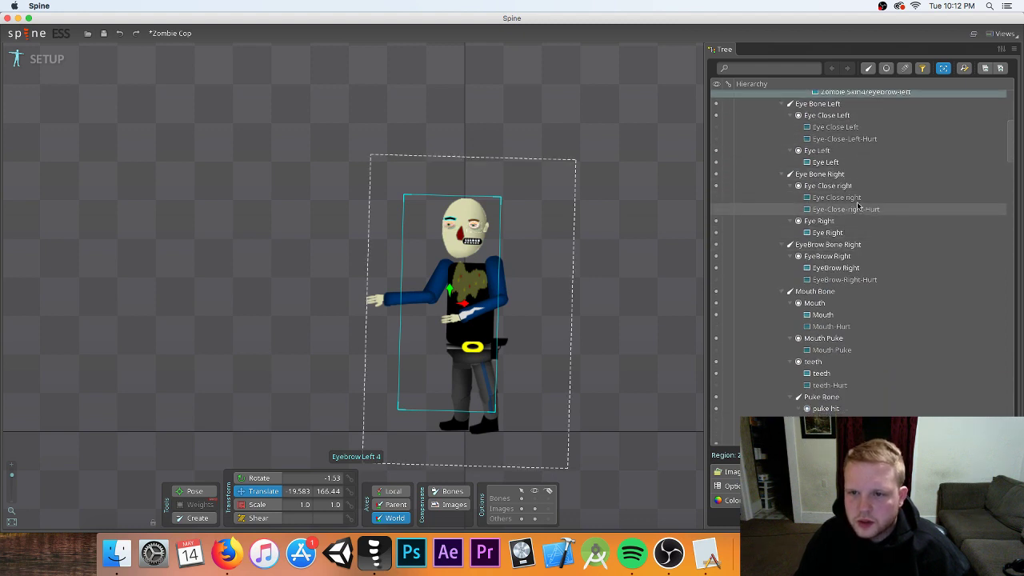
scroll(822, 215, down, 4)
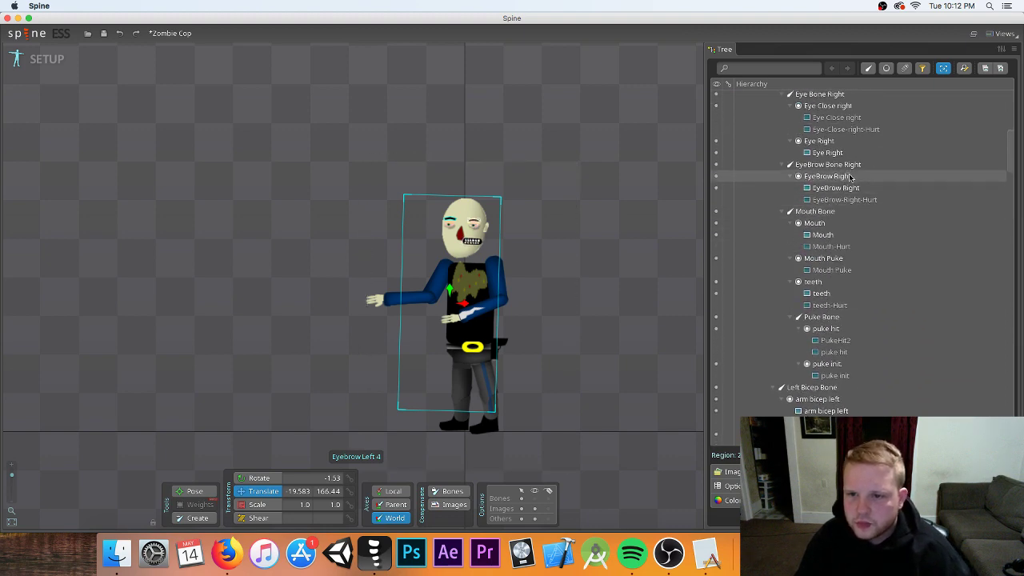
click(851, 177)
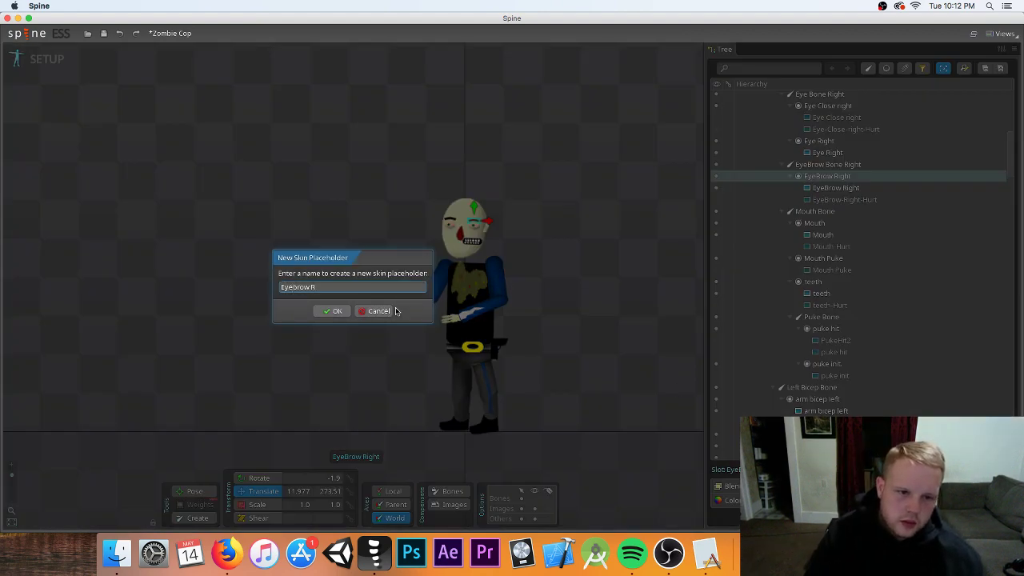
key(Return)
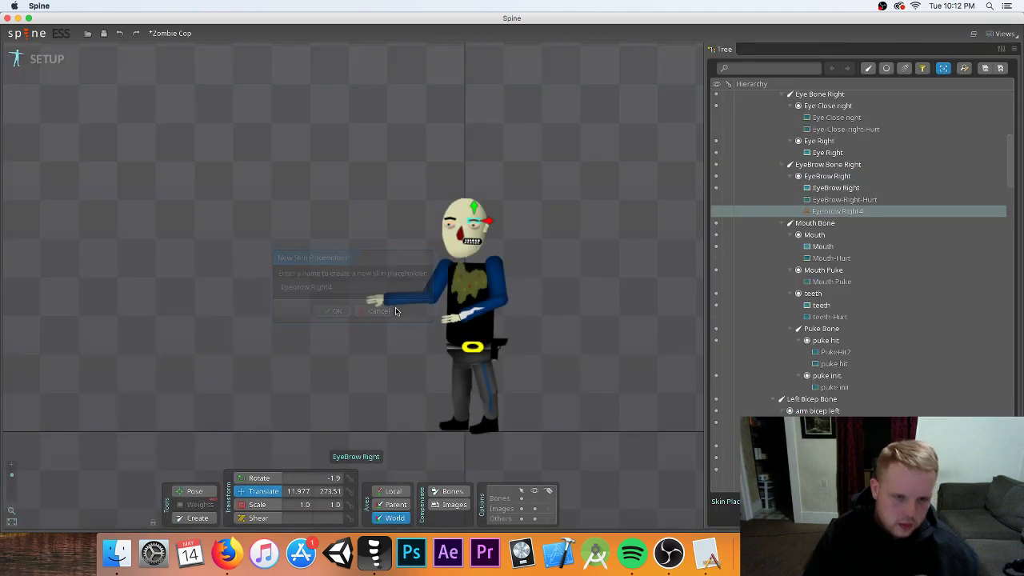
- Attach the Zombie Skin4 eyebrow-right image to the Eyebrow Right4 placeholder and move it above the right eye, to about -12.65, 166.06
scroll(850, 363, down, 3)
scroll(850, 362, down, 15)
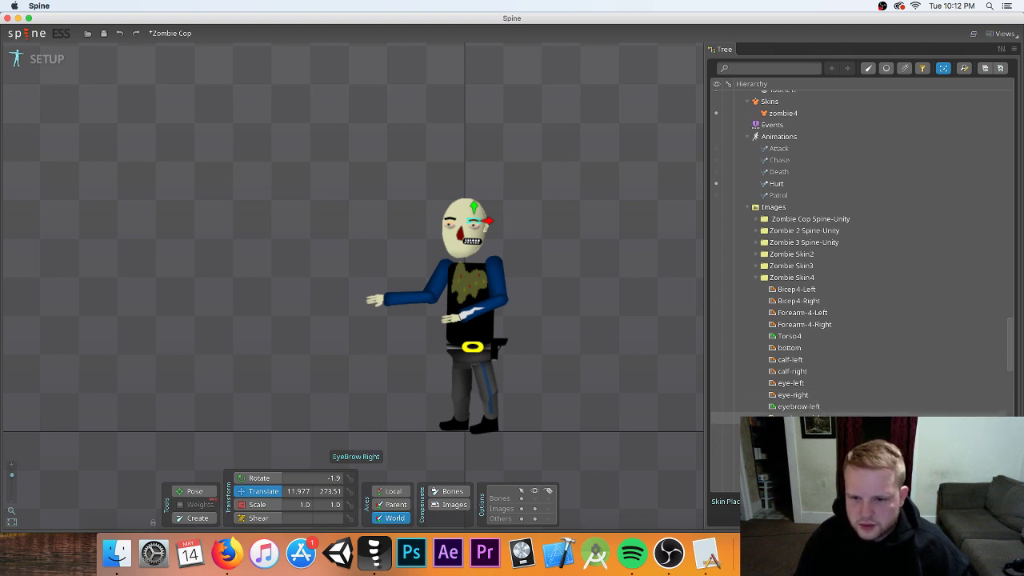
scroll(863, 42, up, 5)
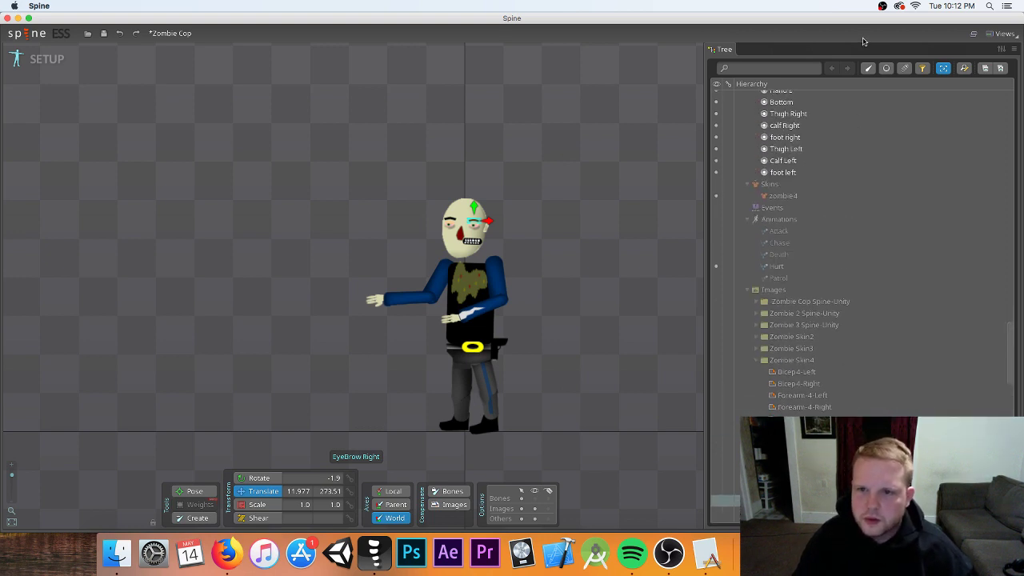
scroll(858, 48, up, 15)
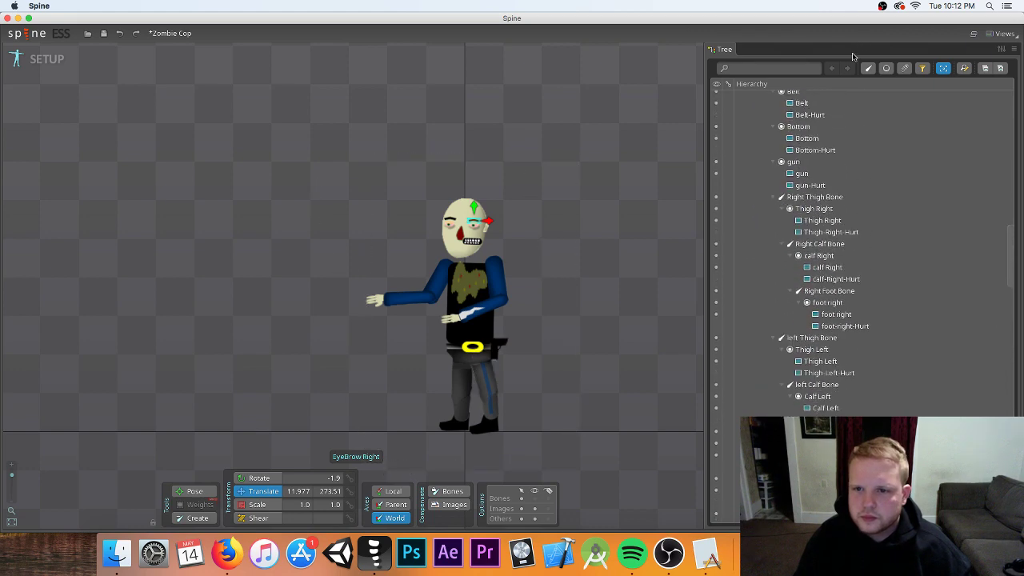
scroll(853, 59, up, 4)
drag(858, 94, 861, 255)
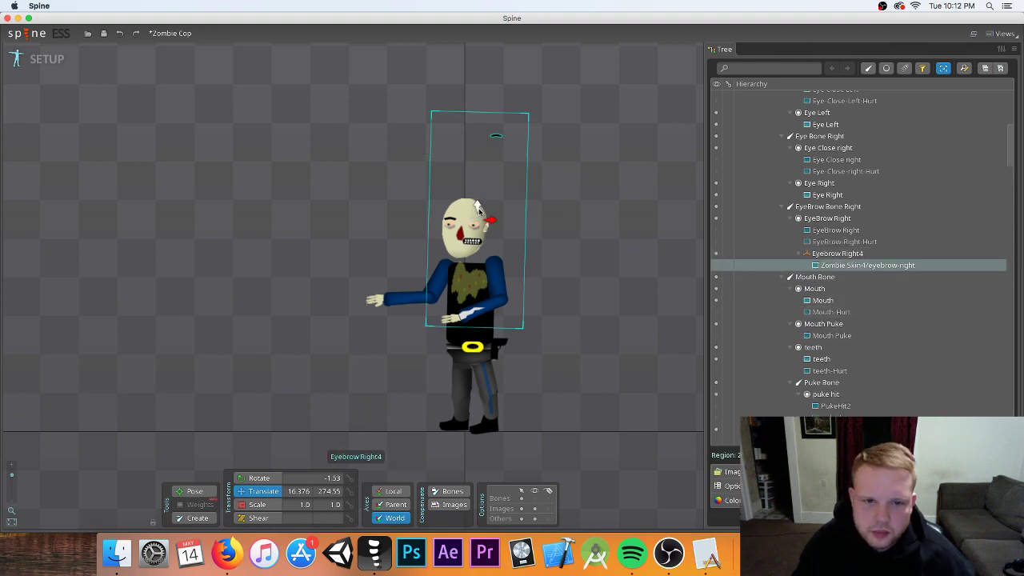
drag(477, 208, 453, 291)
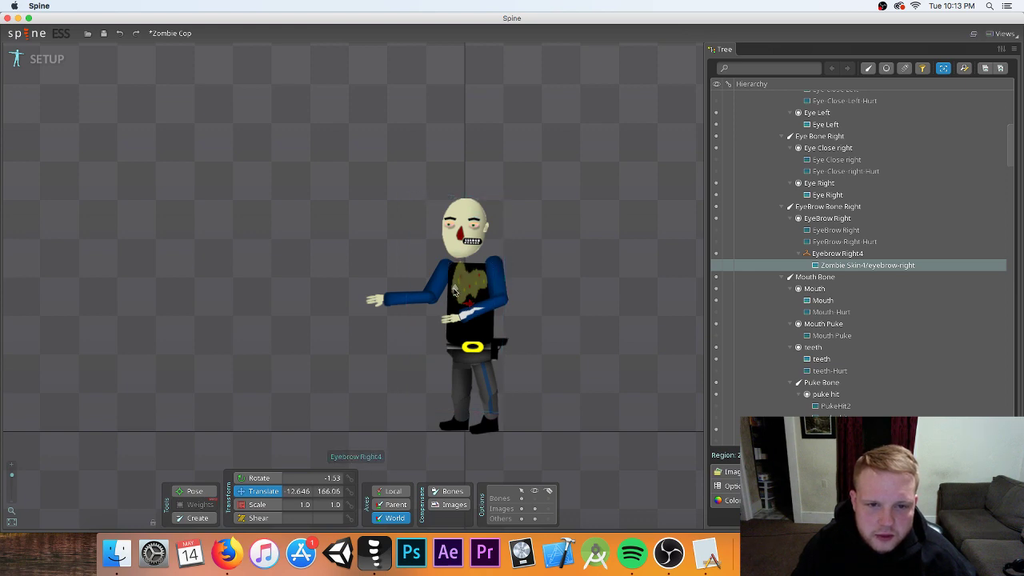
- Create a skin placeholder named arm bicep left4 under the arm bicep left slot of the Left Bicep Bone
scroll(861, 320, down, 5)
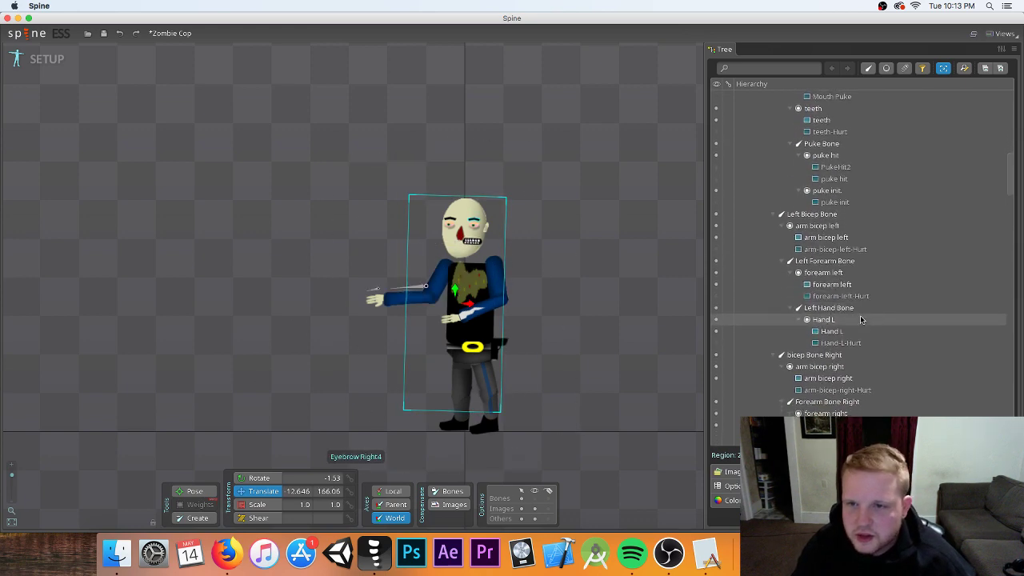
scroll(861, 320, up, 5)
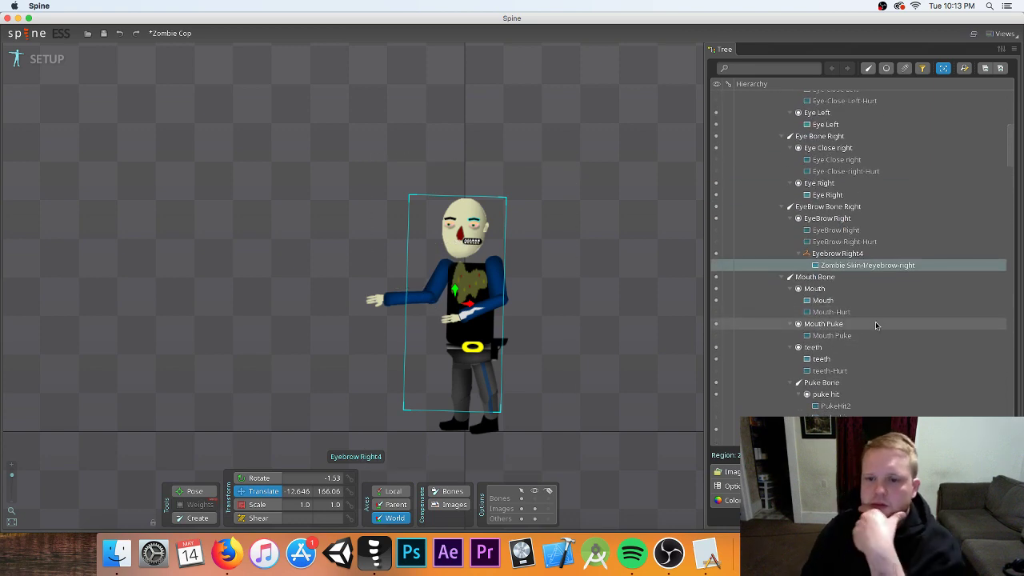
scroll(880, 326, down, 3)
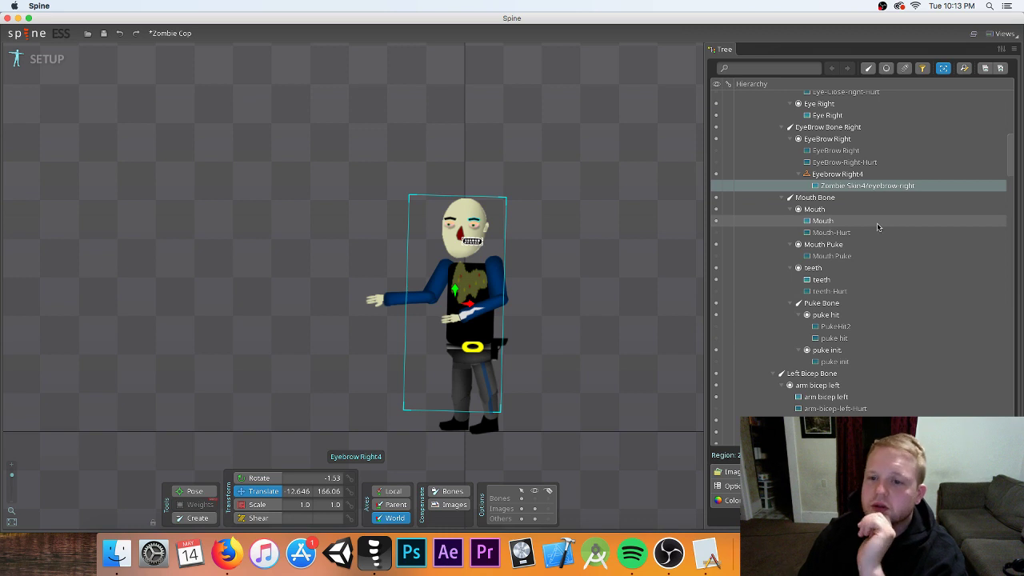
mouse_move(866, 219)
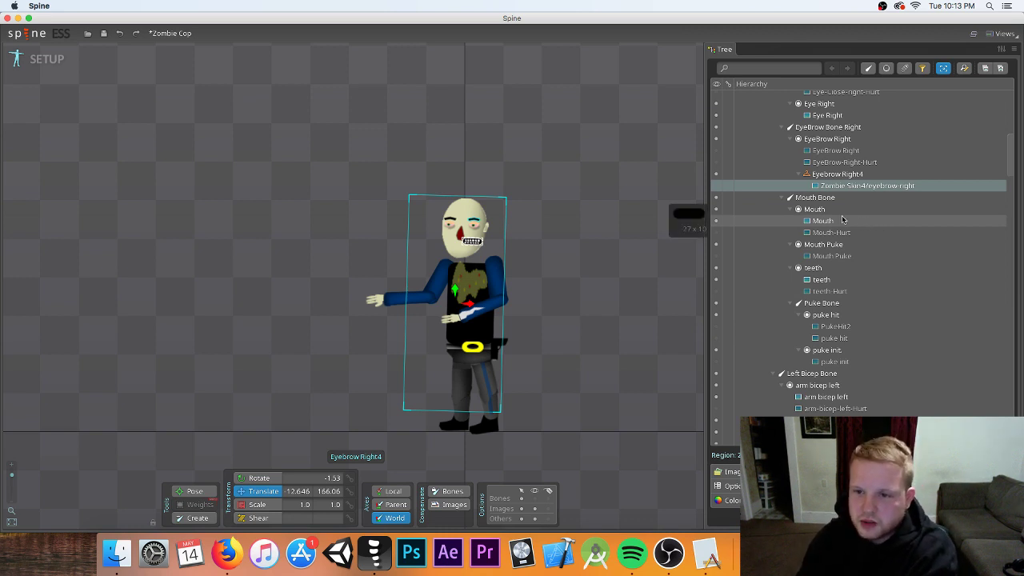
scroll(830, 227, down, 2)
scroll(830, 226, down, 1)
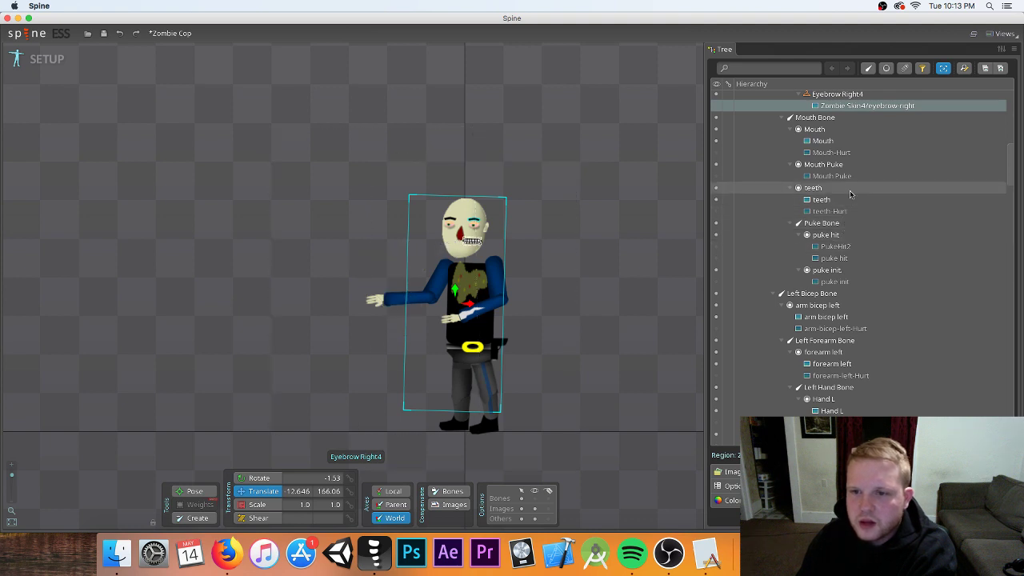
scroll(850, 196, down, 4)
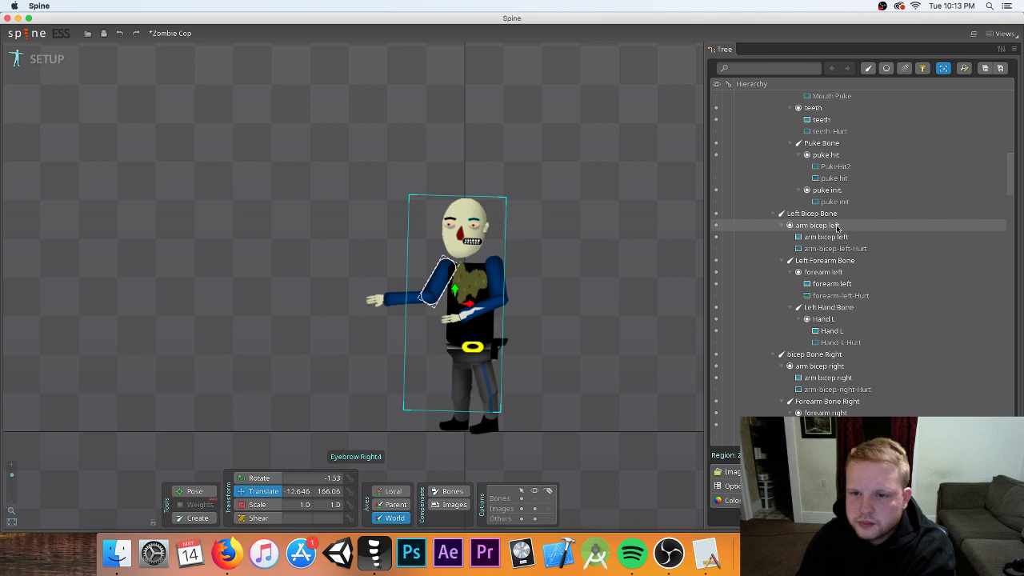
click(836, 227)
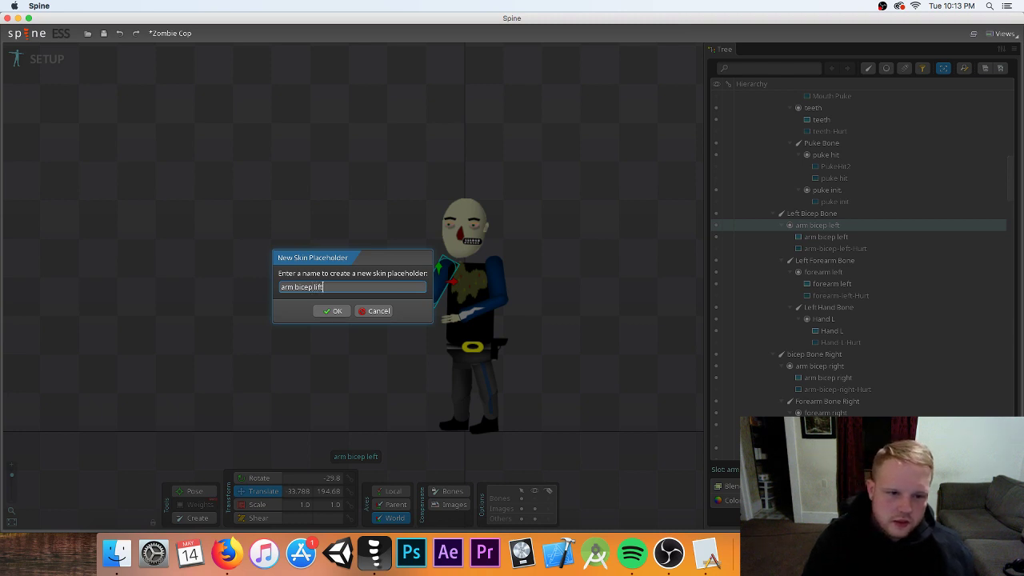
text(t2)
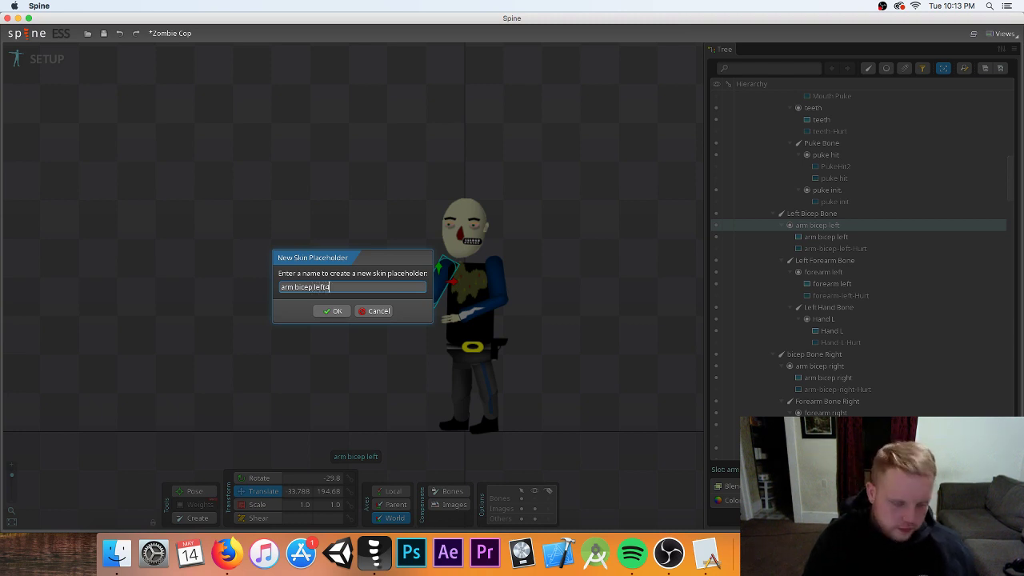
key(Return)
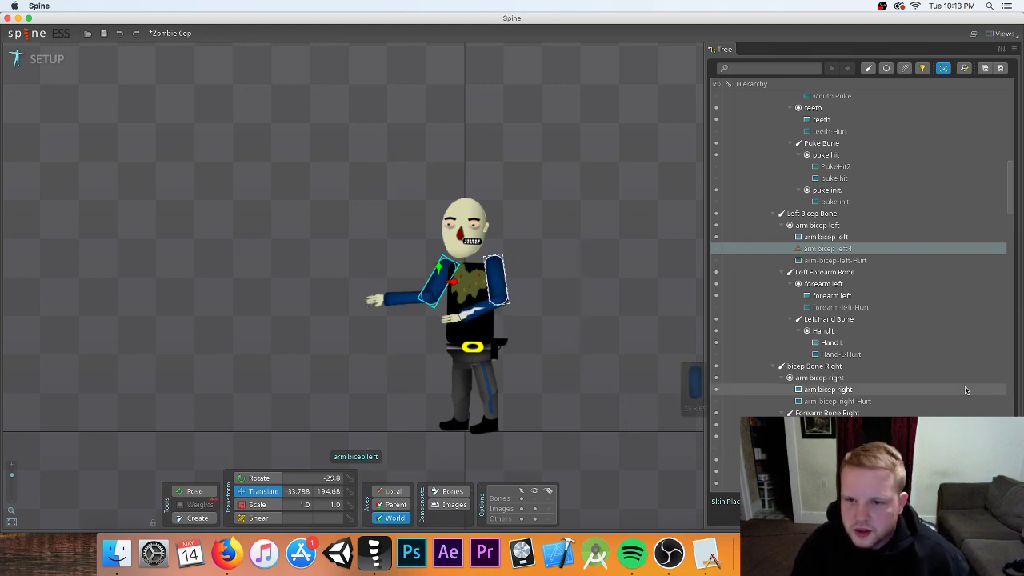
- Attach the Zombie Skin4 Bicep4-Left image to the arm bicep left4 placeholder and move it onto the left upper arm, to about -8.40, 164.89
scroll(966, 391, down, 15)
scroll(952, 384, down, 10)
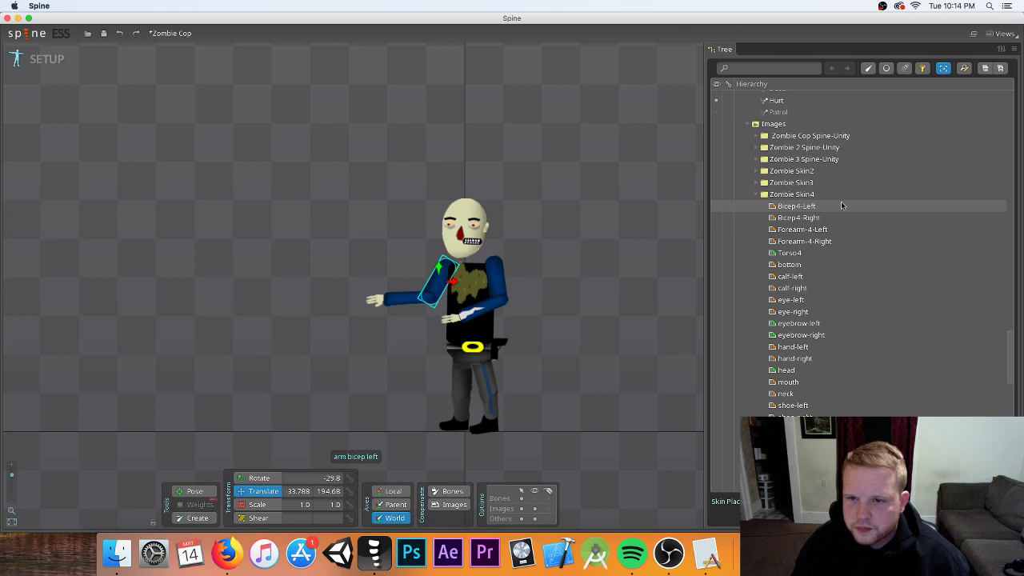
scroll(841, 207, up, 10)
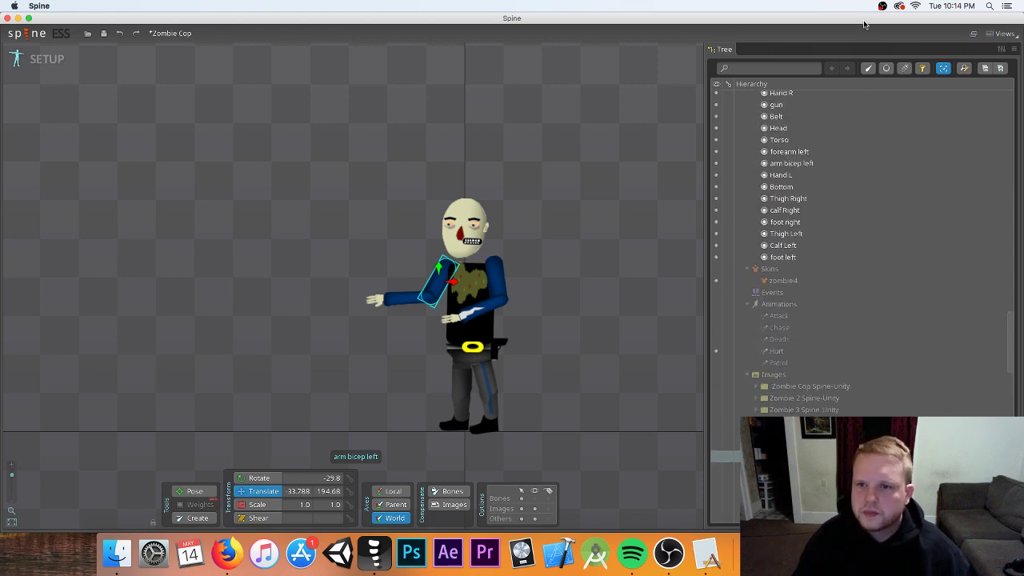
scroll(839, 224, up, 8)
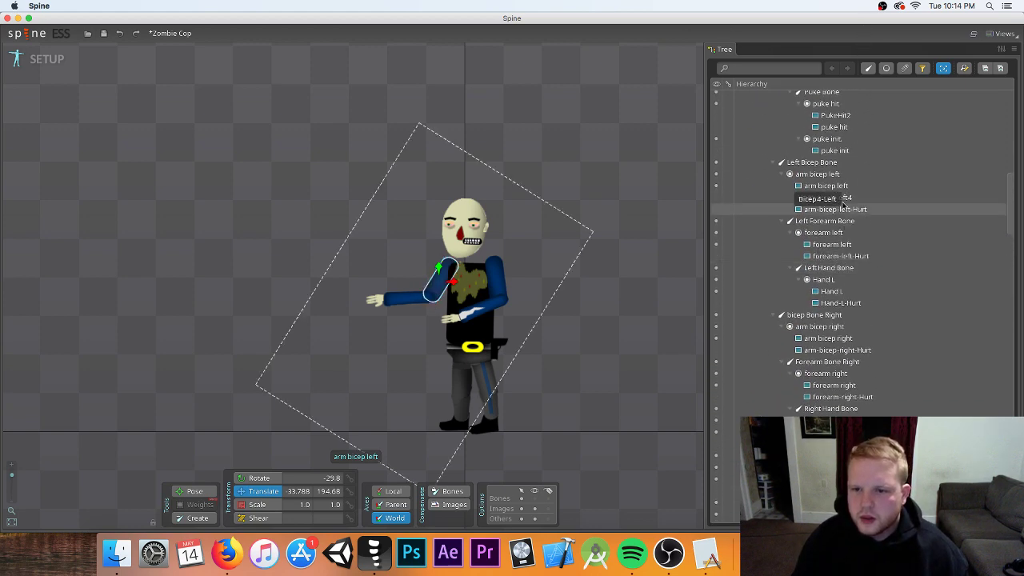
drag(843, 198, 843, 200)
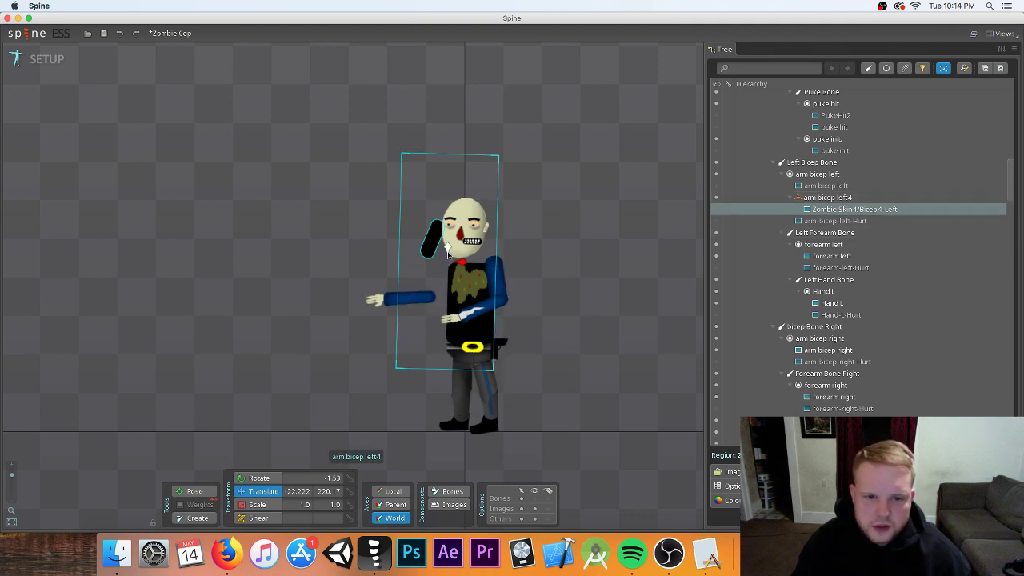
drag(445, 251, 474, 312)
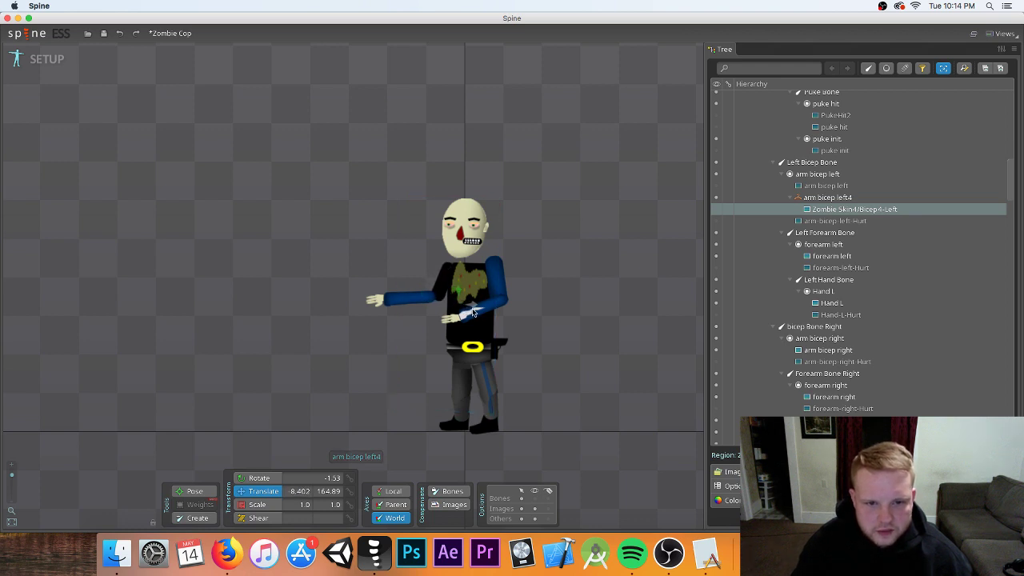
- Create a skin placeholder named forearm left 4 under the forearm left slot of the Left Forearm Bone
scroll(824, 312, down, 5)
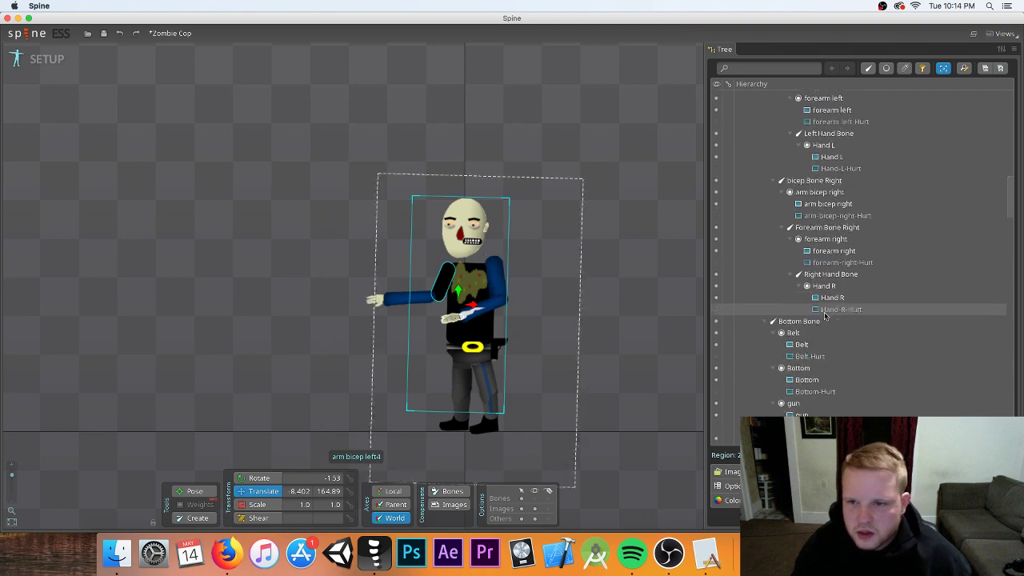
scroll(826, 316, down, 15)
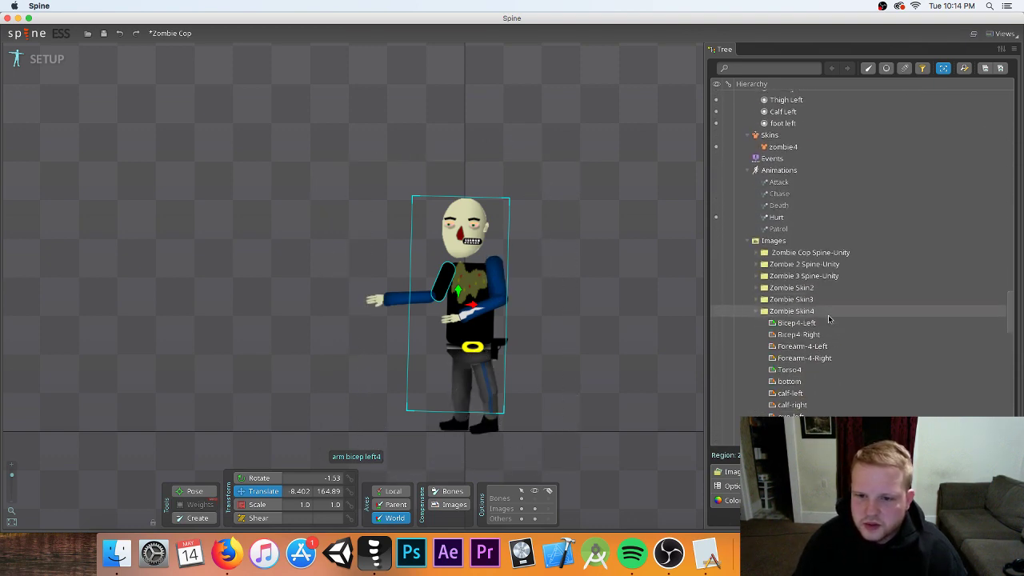
scroll(839, 321, down, 1)
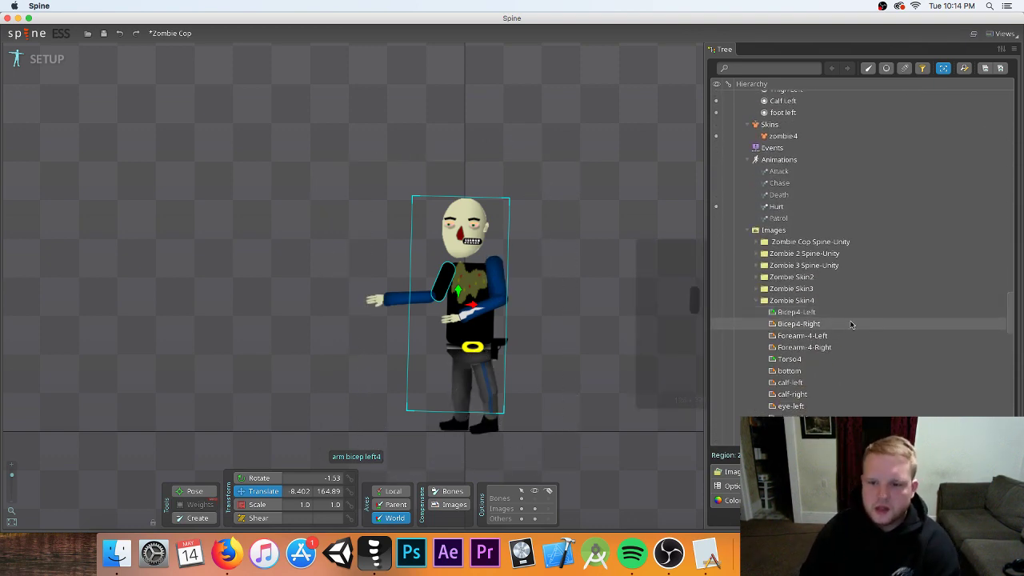
scroll(851, 324, down, 7)
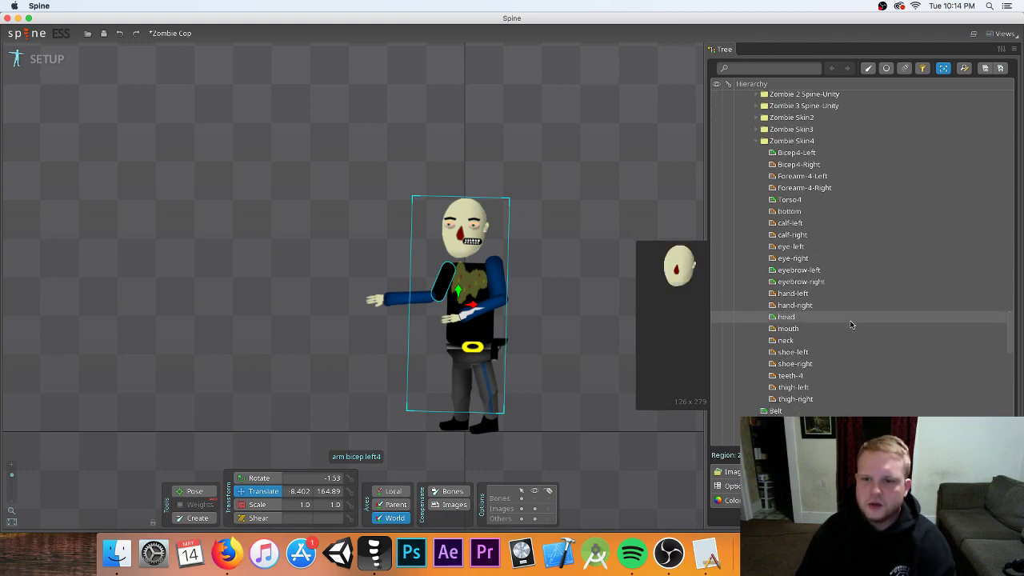
scroll(851, 324, up, 15)
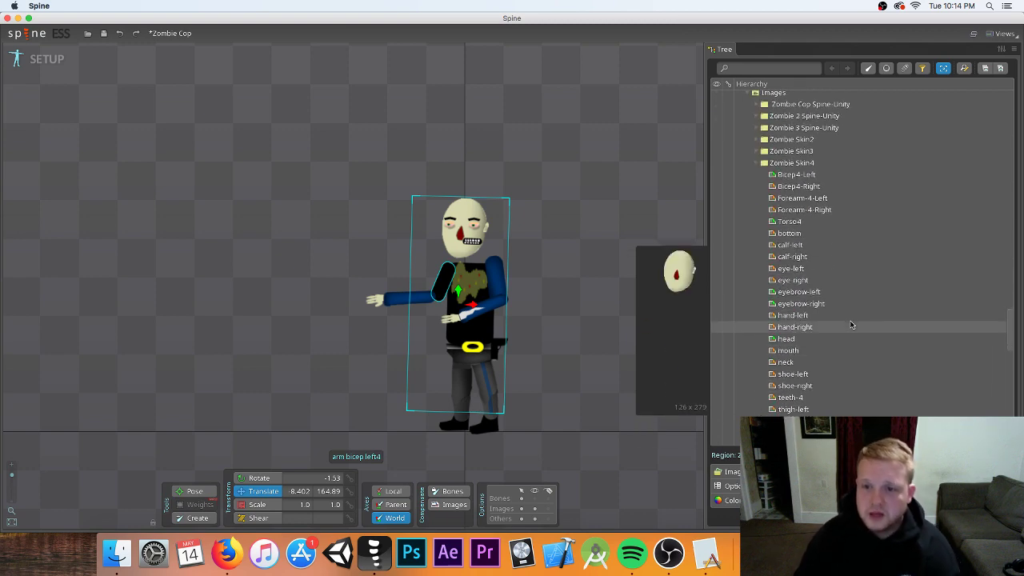
scroll(851, 324, up, 10)
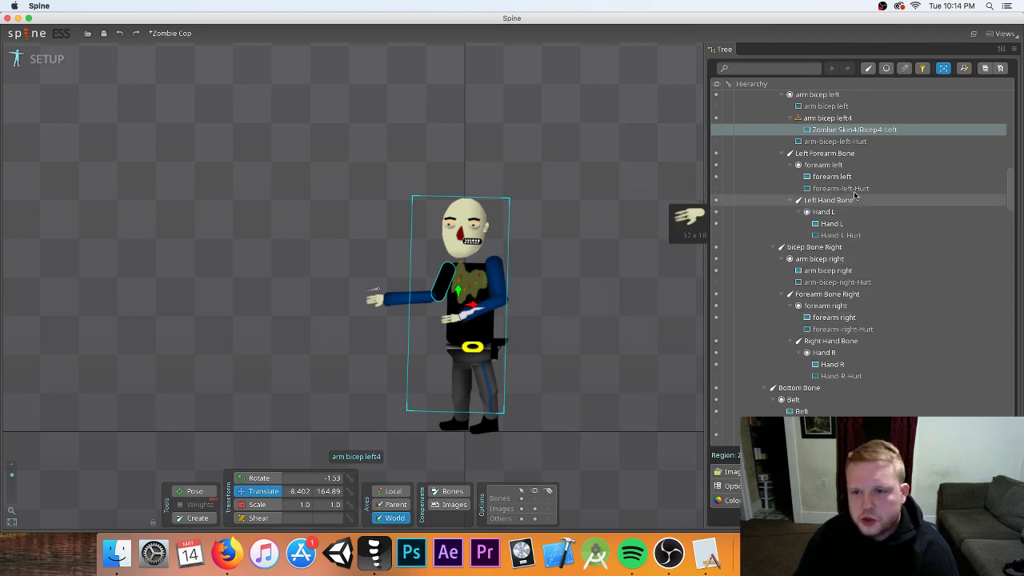
click(823, 165)
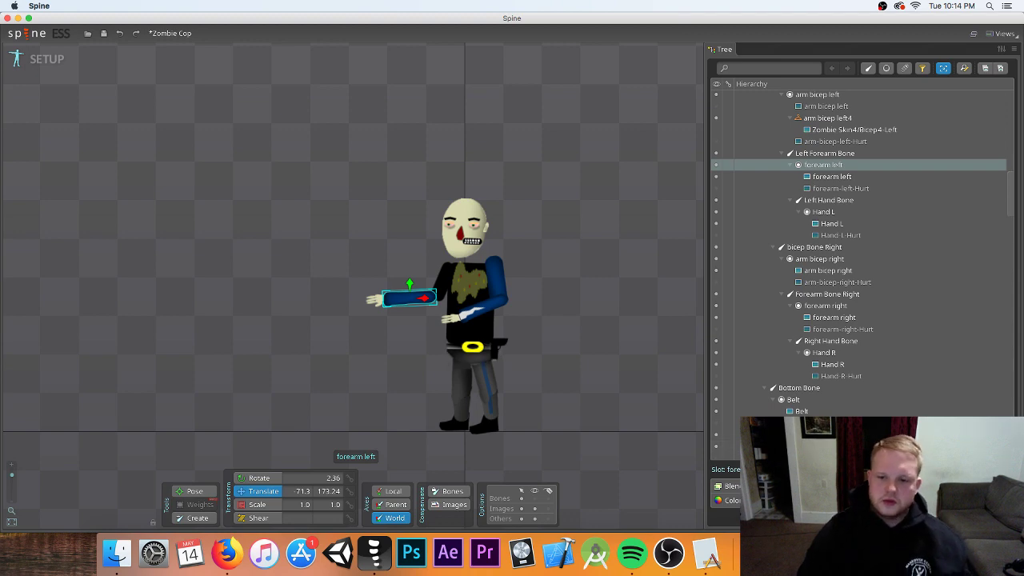
text(foream)
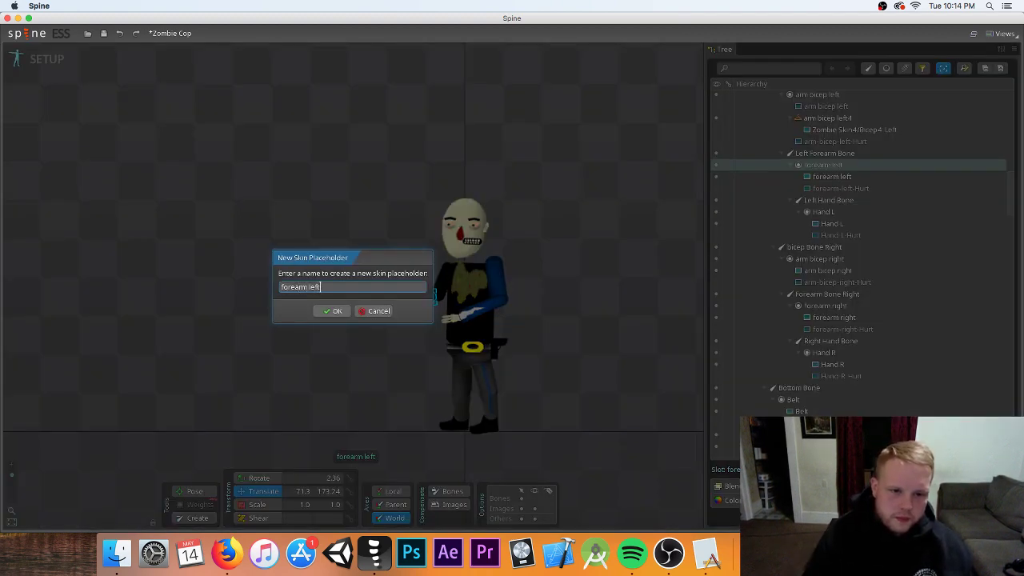
key(Return)
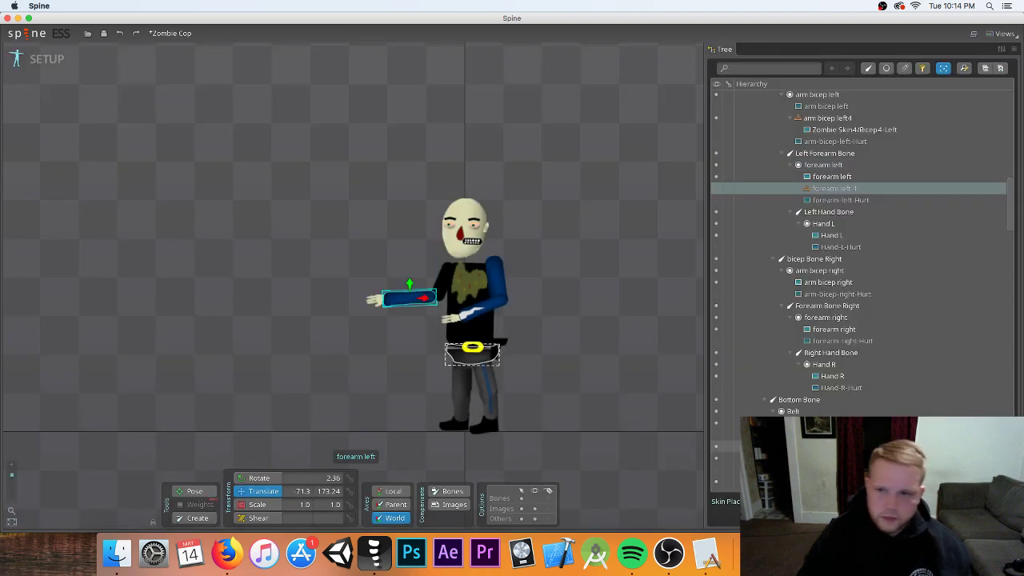
- Attach the Zombie Skin4 Forearm-4-Left image to the forearm left 4 placeholder and move it below the left upper arm, to about -6.67, 171.21
scroll(912, 270, down, 5)
scroll(916, 272, down, 15)
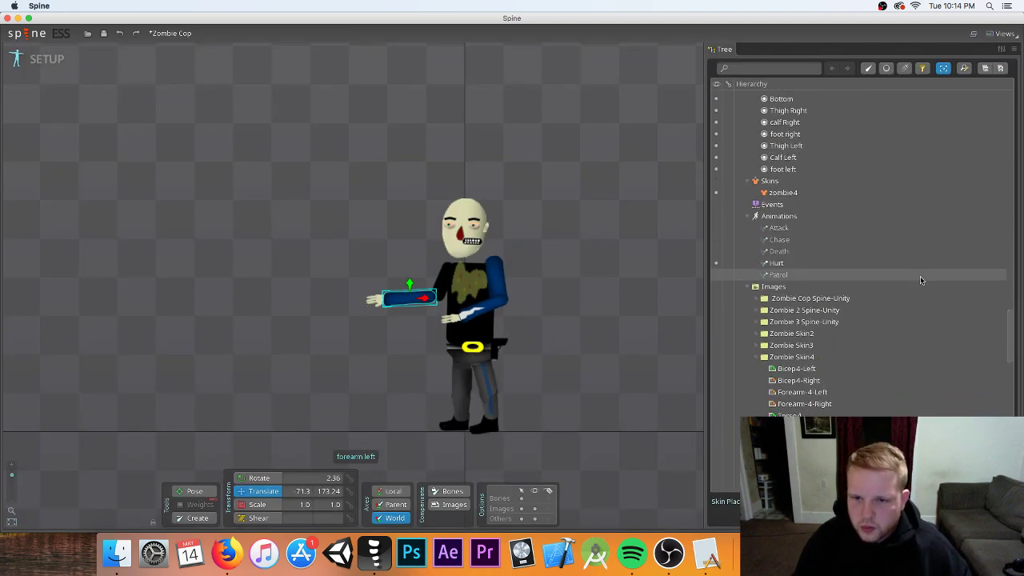
scroll(862, 216, up, 5)
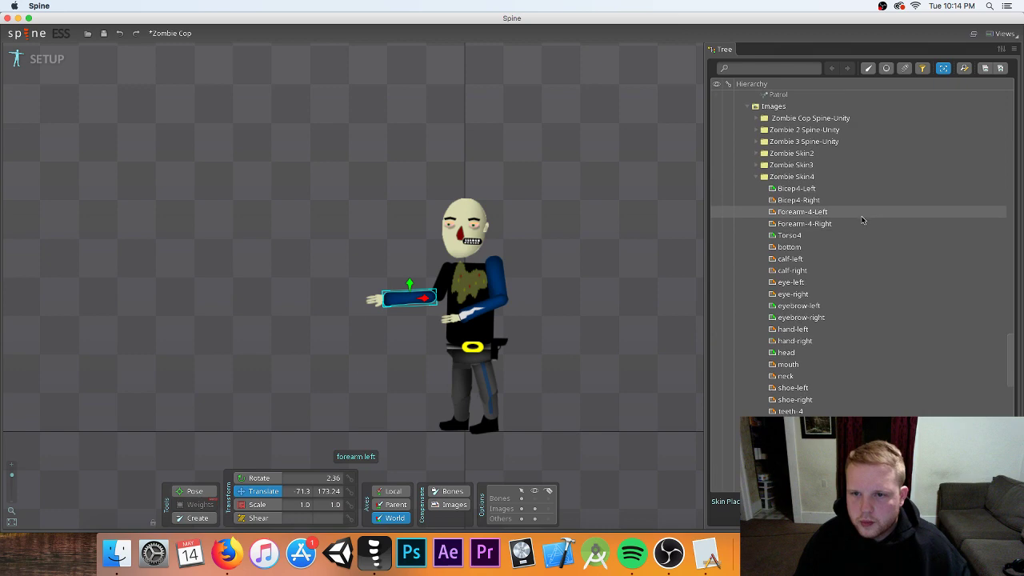
click(865, 211)
scroll(869, 77, up, 10)
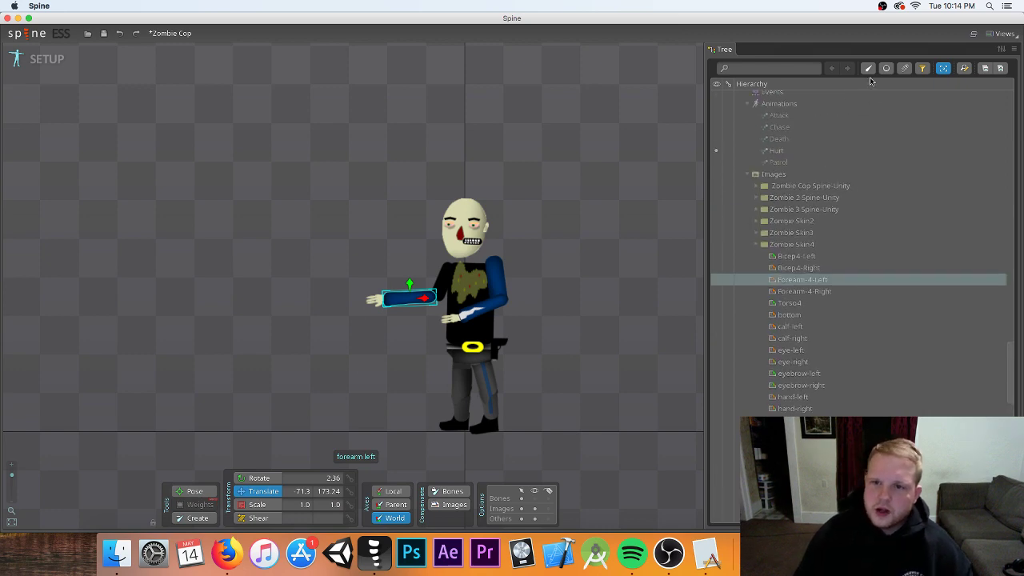
scroll(869, 78, up, 10)
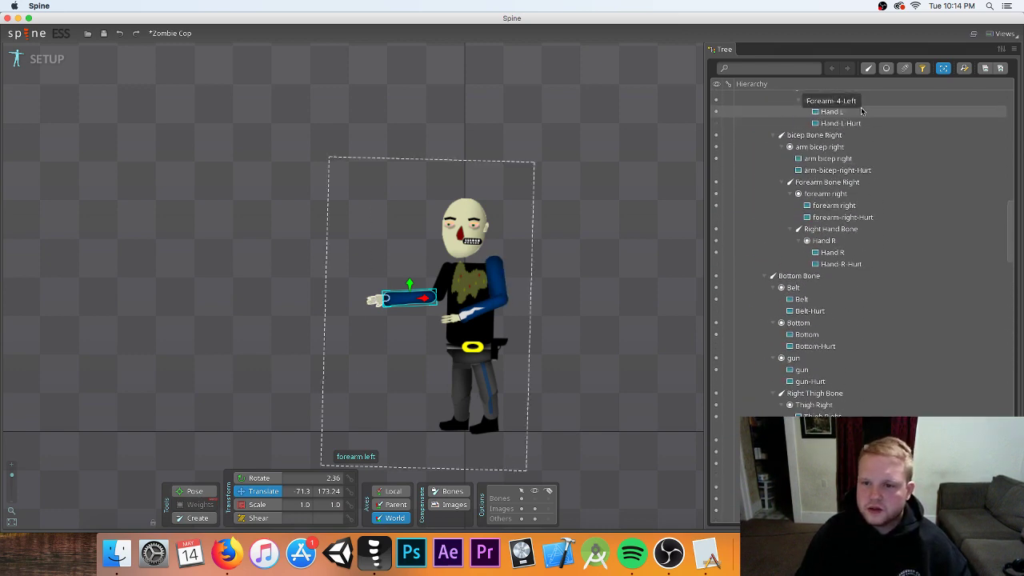
drag(861, 151, 859, 172)
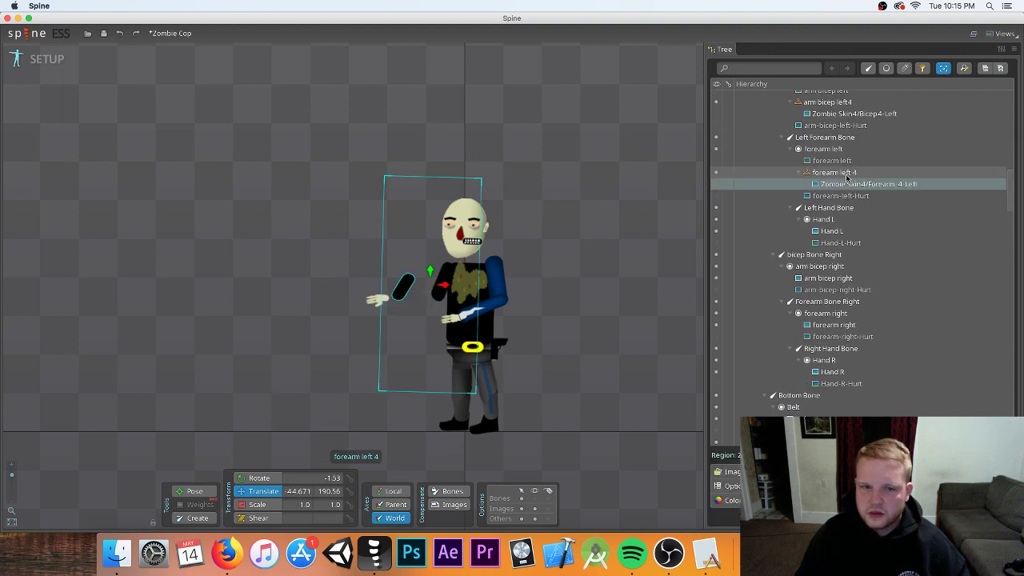
drag(431, 275, 459, 292)
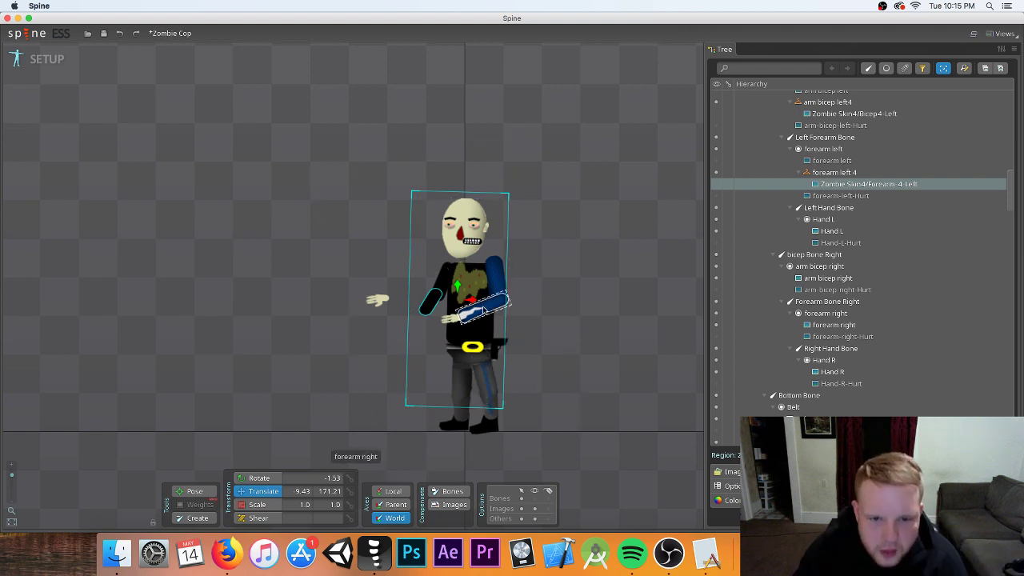
drag(465, 299, 474, 300)
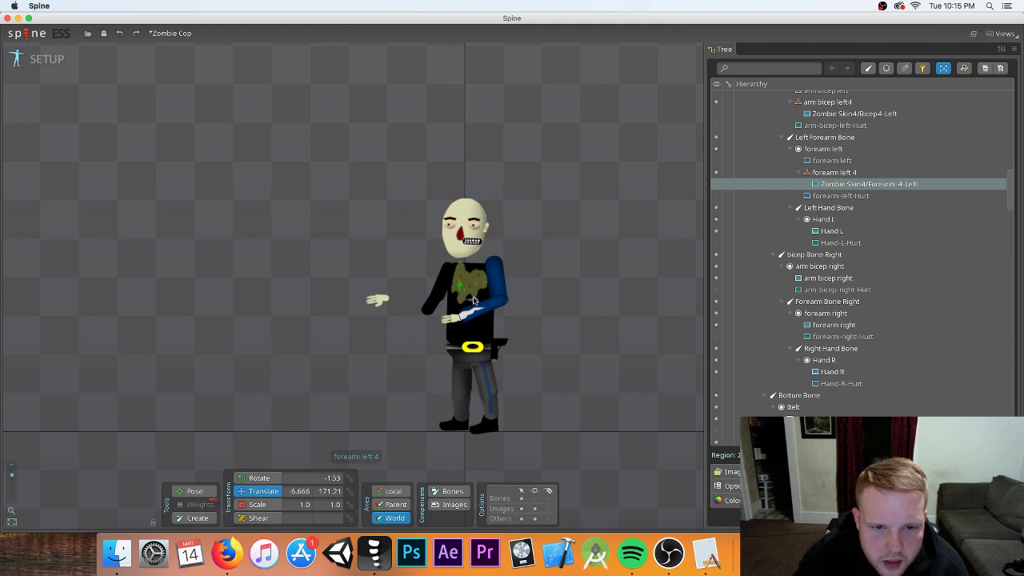
- Move the Hand L image to the end of the new left forearm, to about -64.14, 154.03
scroll(837, 314, up, 5)
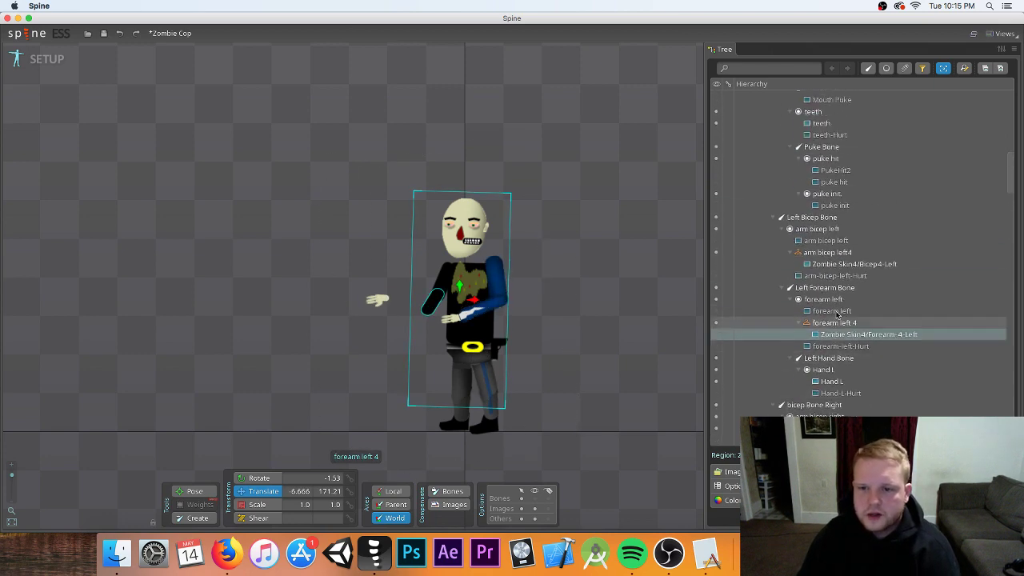
scroll(837, 315, down, 7)
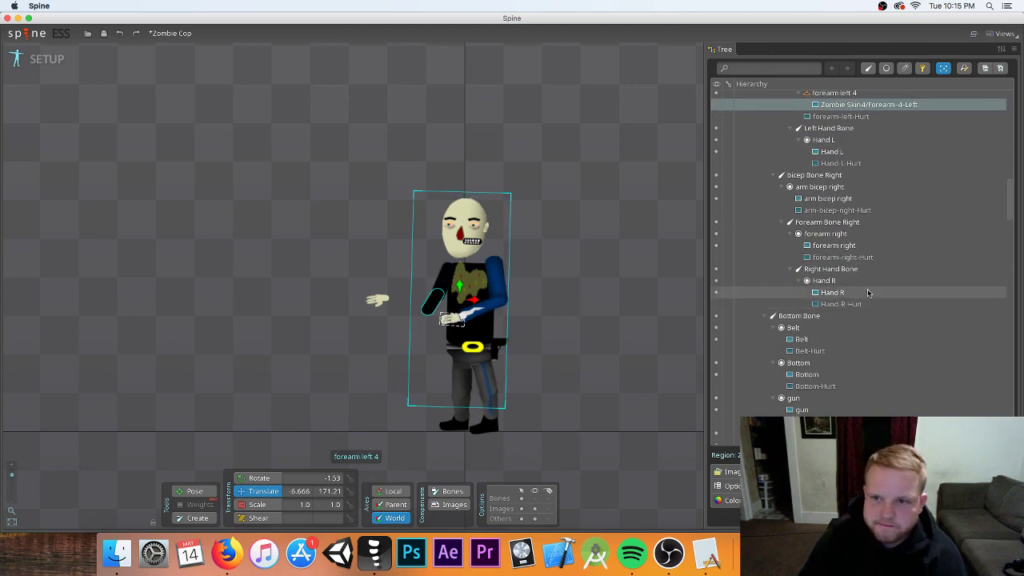
scroll(866, 292, down, 2)
scroll(867, 291, up, 4)
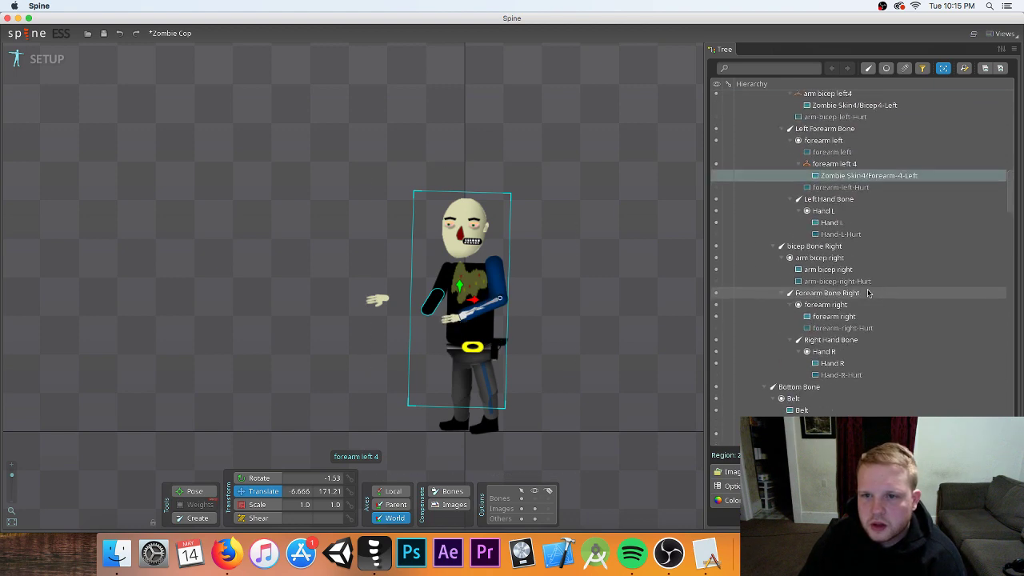
scroll(867, 292, down, 3)
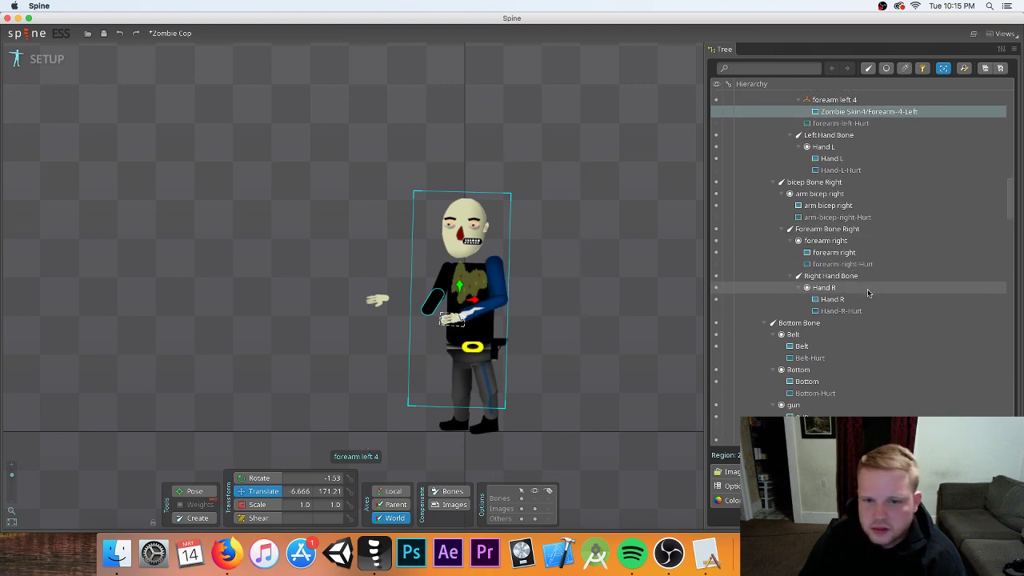
click(379, 300)
drag(379, 300, 415, 298)
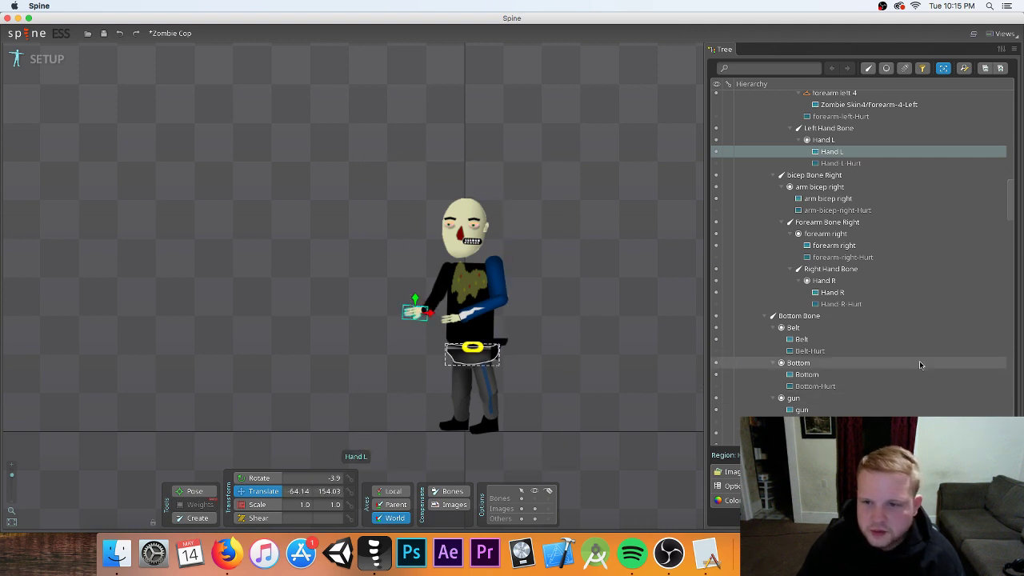
- Create a skin placeholder named armbicep right 4 under the arm bicep right slot of the bicep Bone Right
scroll(918, 336, up, 5)
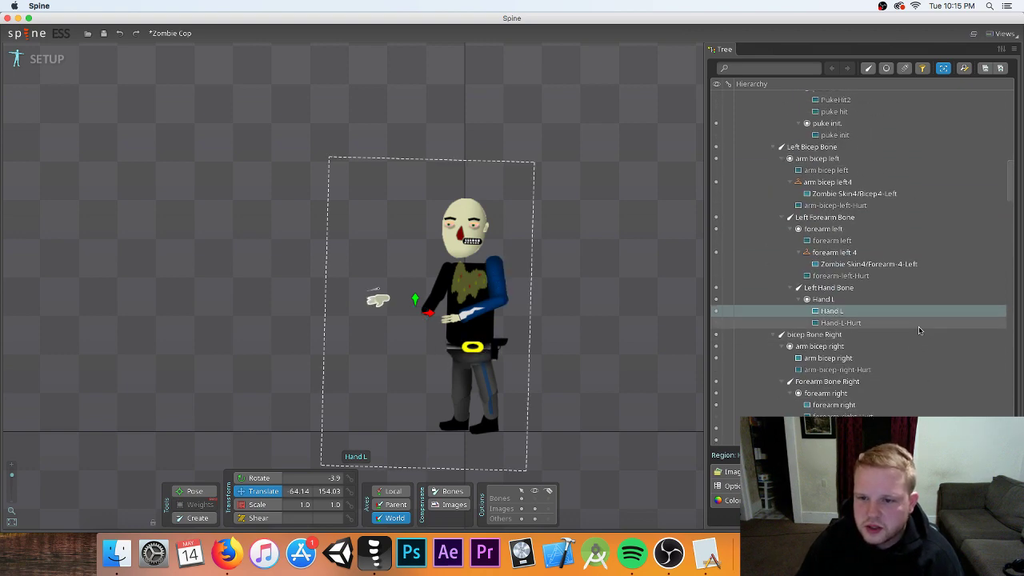
scroll(916, 336, down, 3)
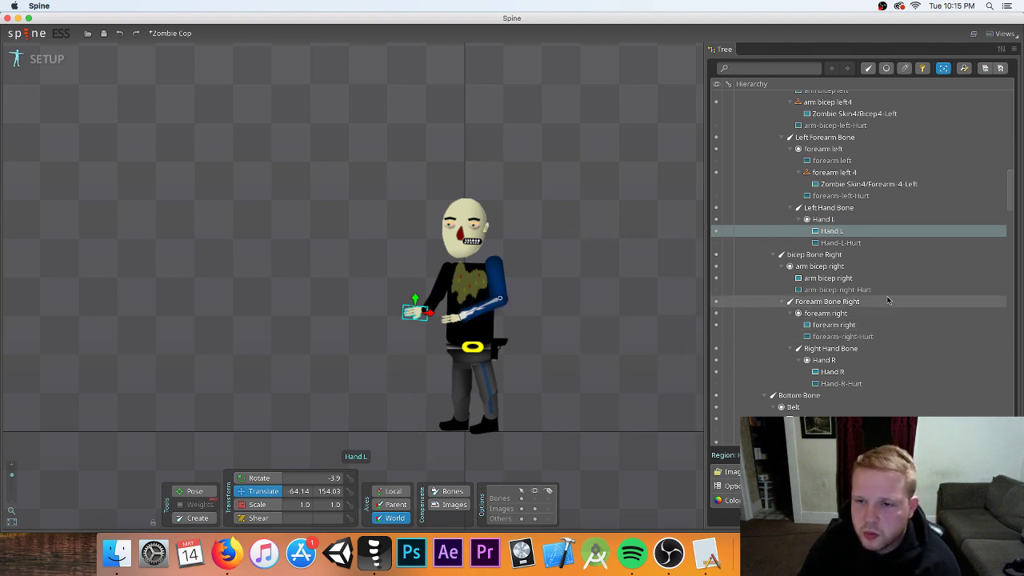
click(834, 267)
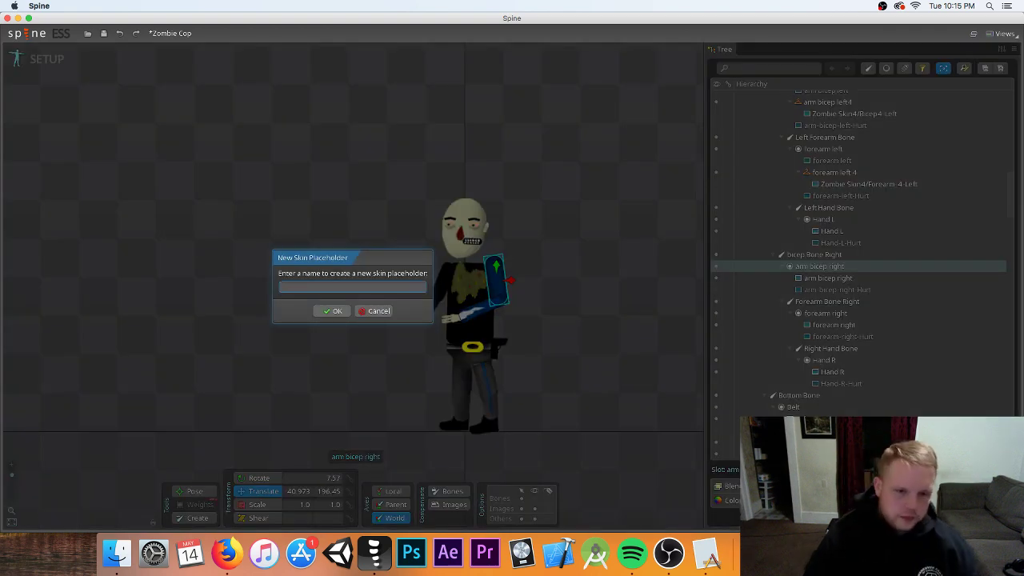
text(armbicep)
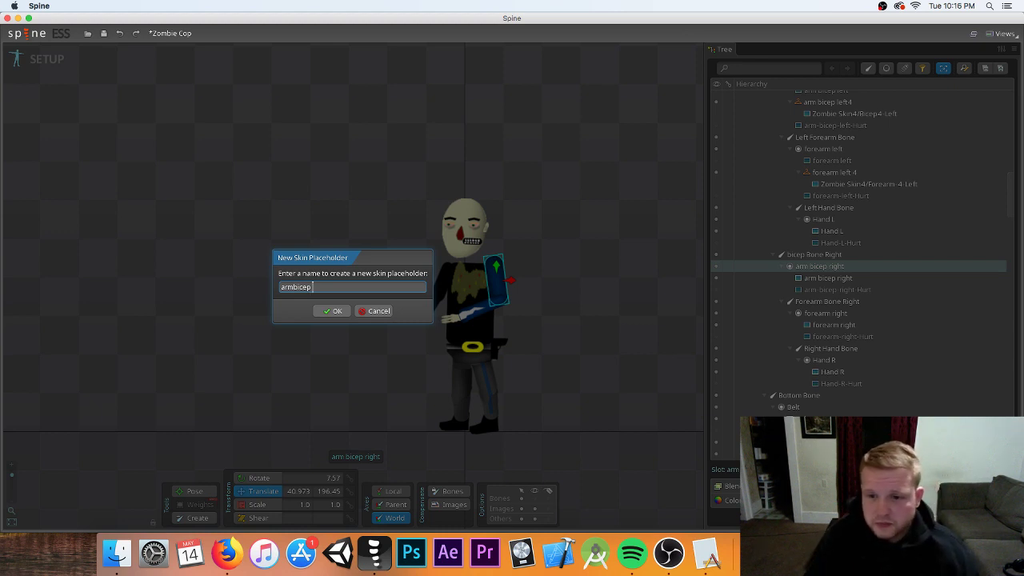
text(right)
key(Return)
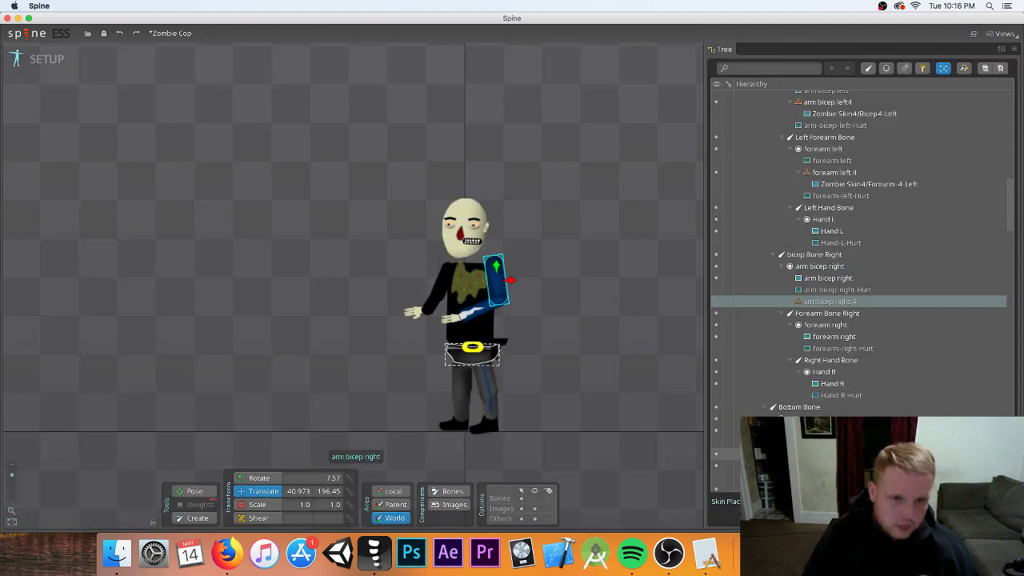
- Attach the Zombie Skin4 Bicep4-Right image to the armbicep right 4 placeholder and move it onto the right upper arm, to about -1.72, 160.77
scroll(894, 412, down, 10)
scroll(894, 412, down, 15)
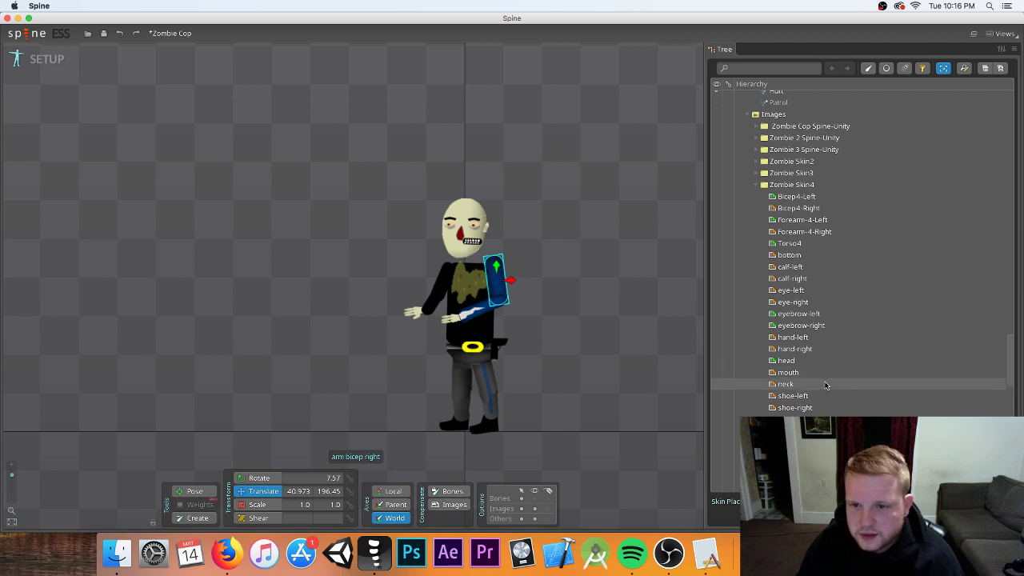
scroll(828, 387, up, 5)
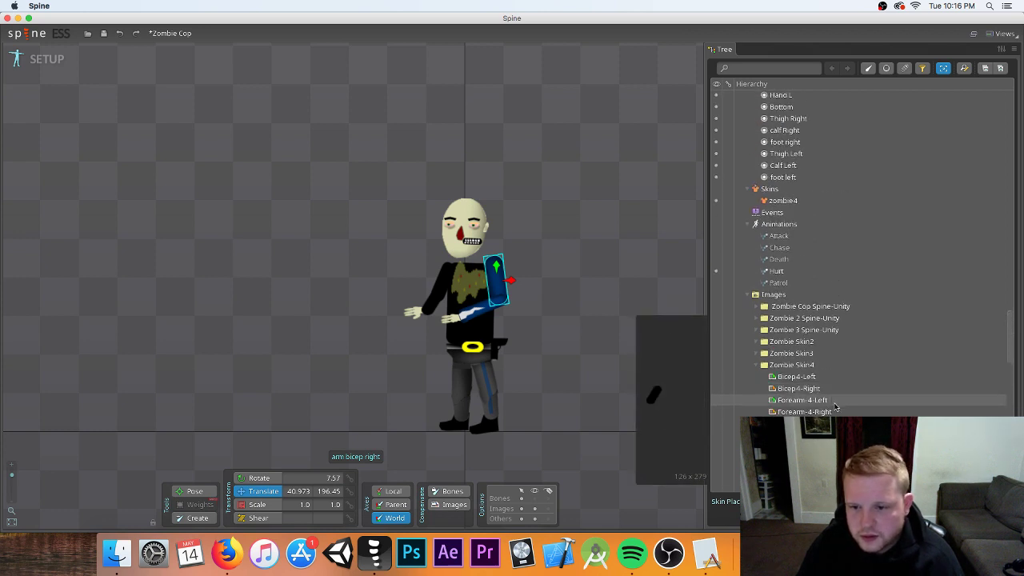
drag(835, 387, 833, 359)
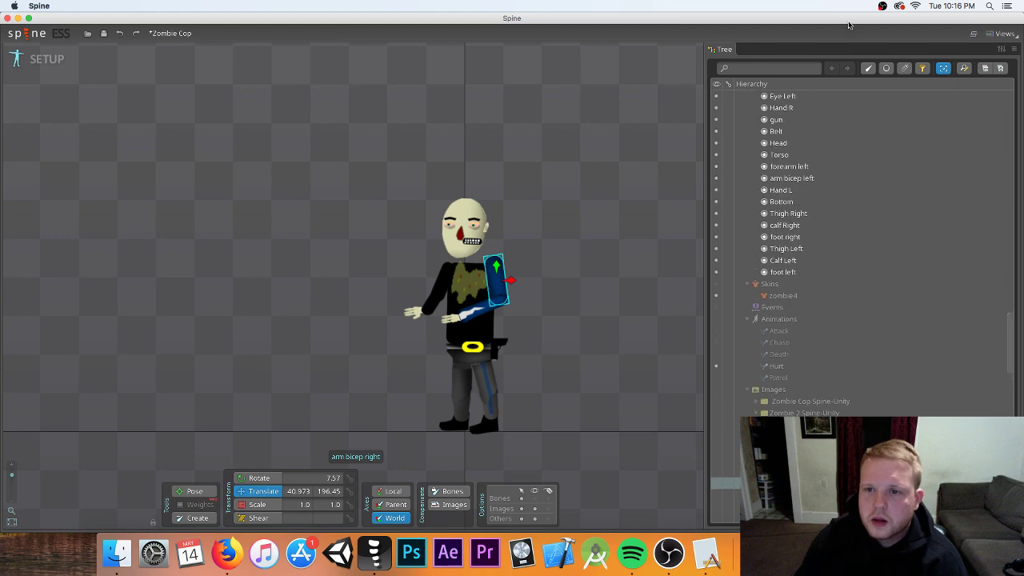
scroll(852, 200, up, 5)
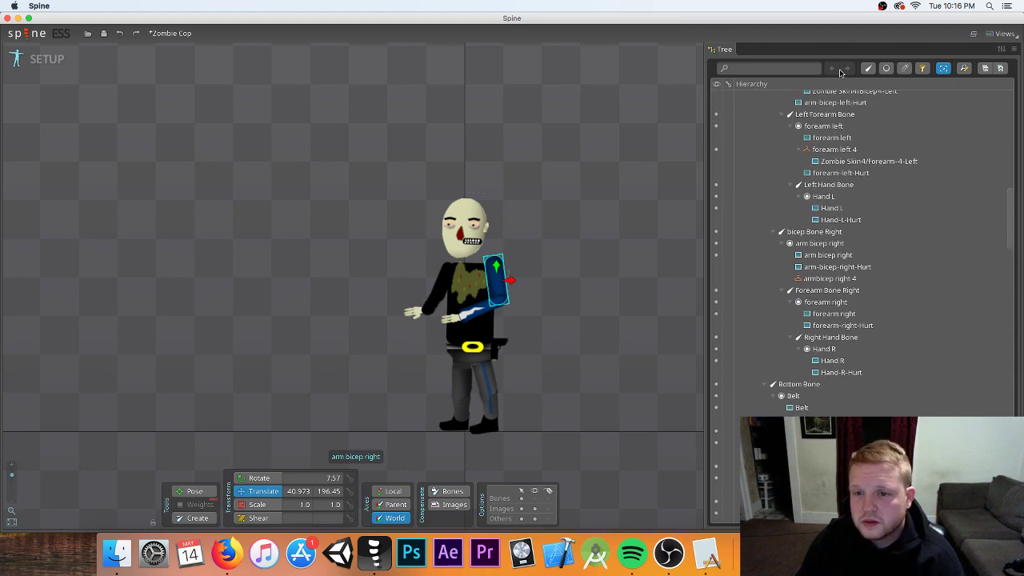
click(863, 355)
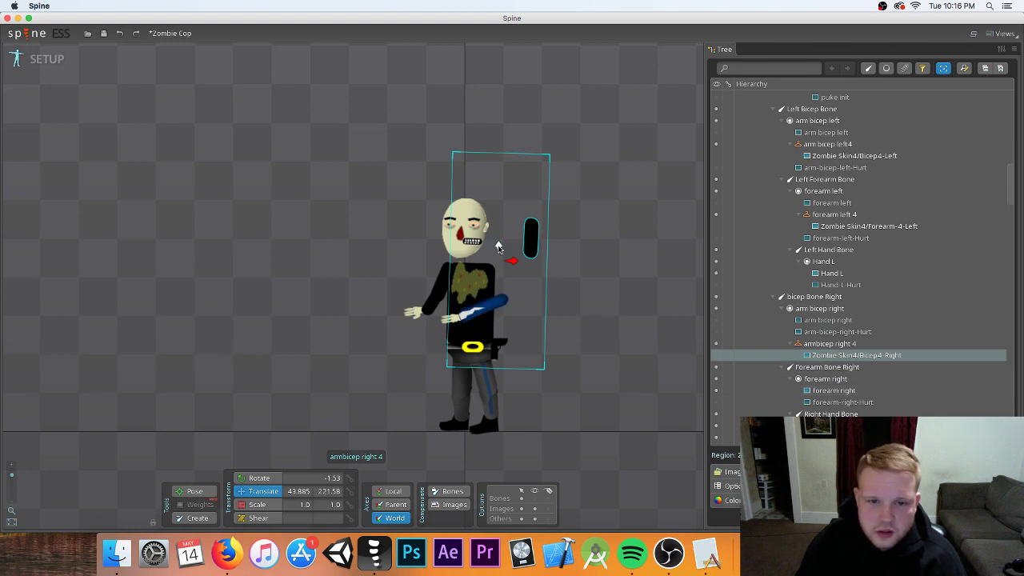
drag(497, 248, 466, 300)
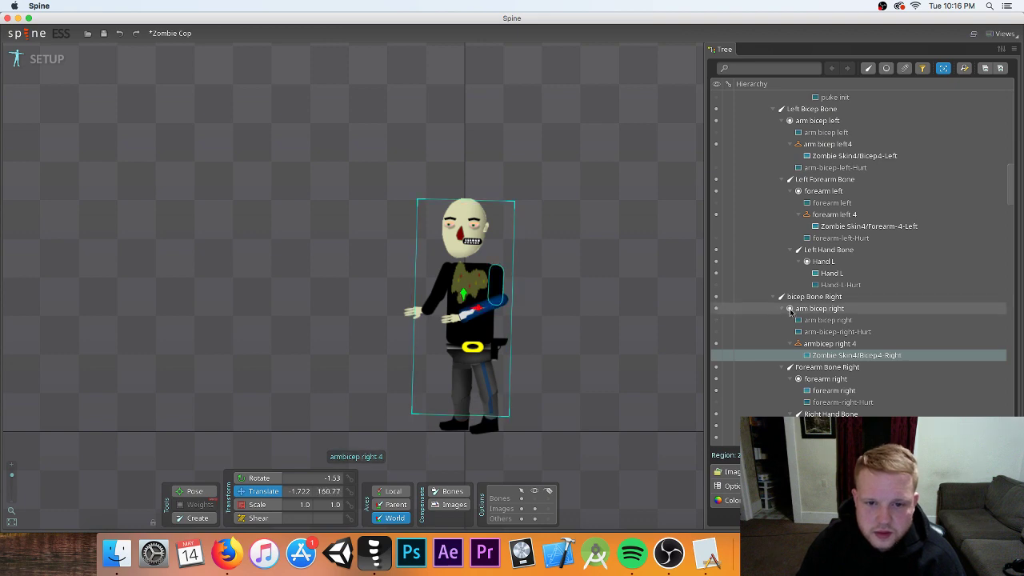
- Create a skin placeholder named forearm right4 under the forearm right slot of the Forearm Bone Right
scroll(854, 349, down, 5)
scroll(855, 350, up, 5)
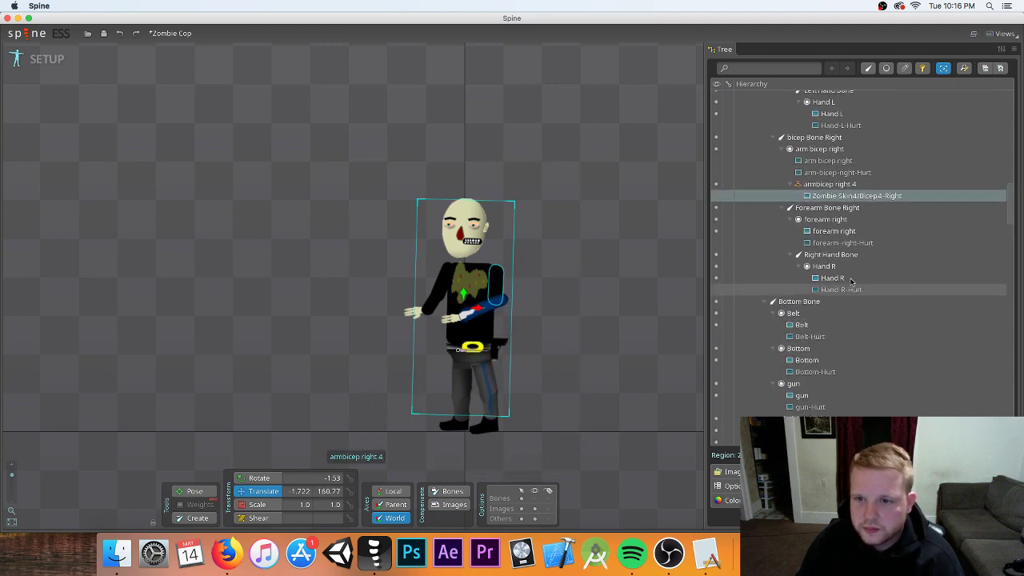
click(828, 219)
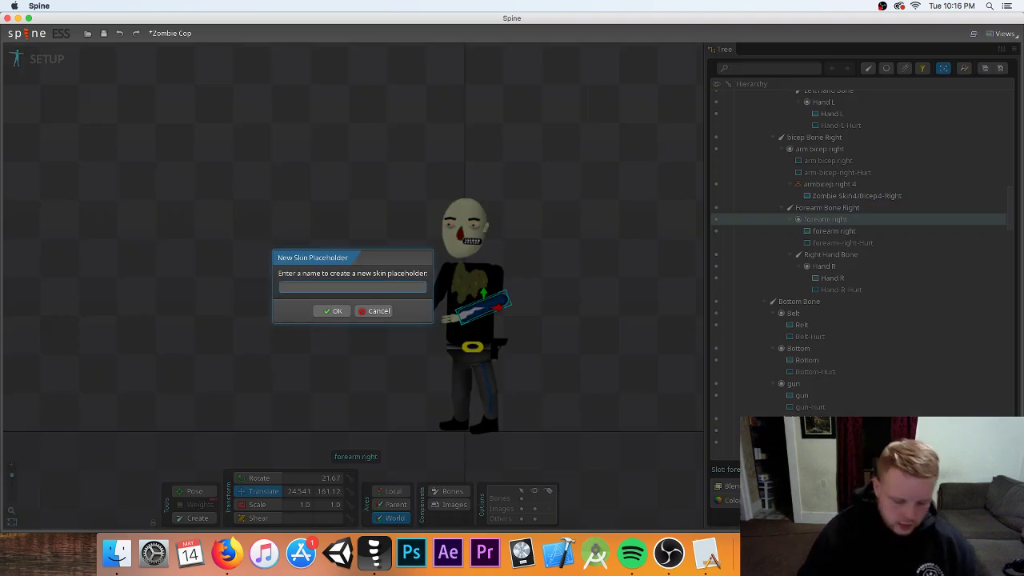
text(forearm rig)
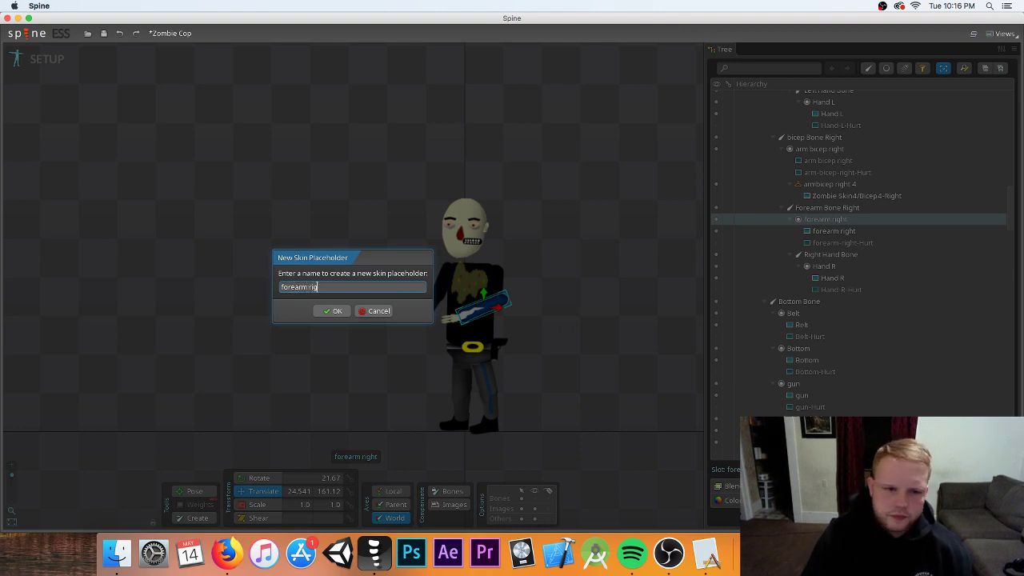
text(ht4)
key(Return)
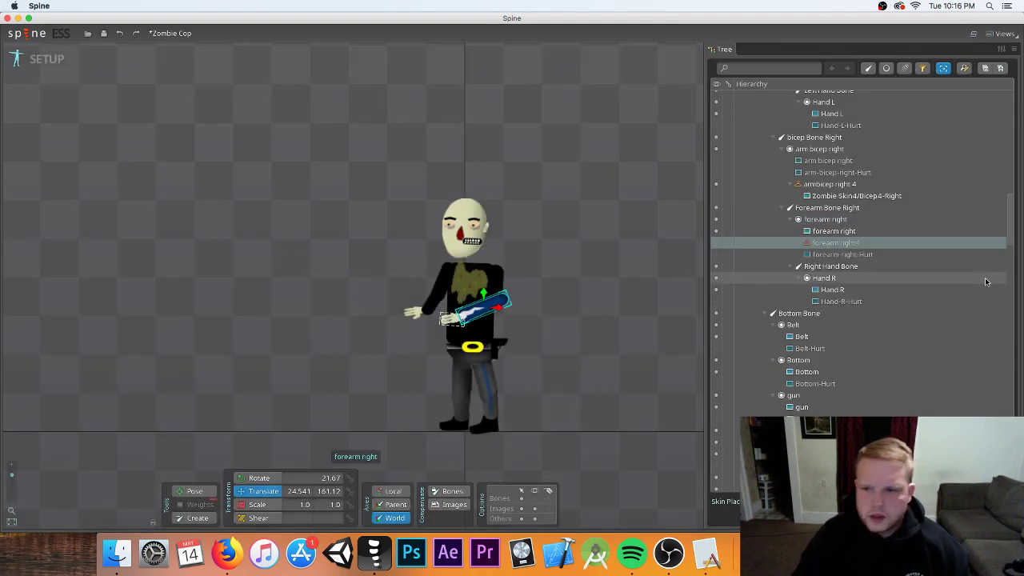
- Attach the Zombie Skin4 Forearm-4-Right image to the forearm right4 placeholder
scroll(864, 390, down, 10)
scroll(864, 389, down, 5)
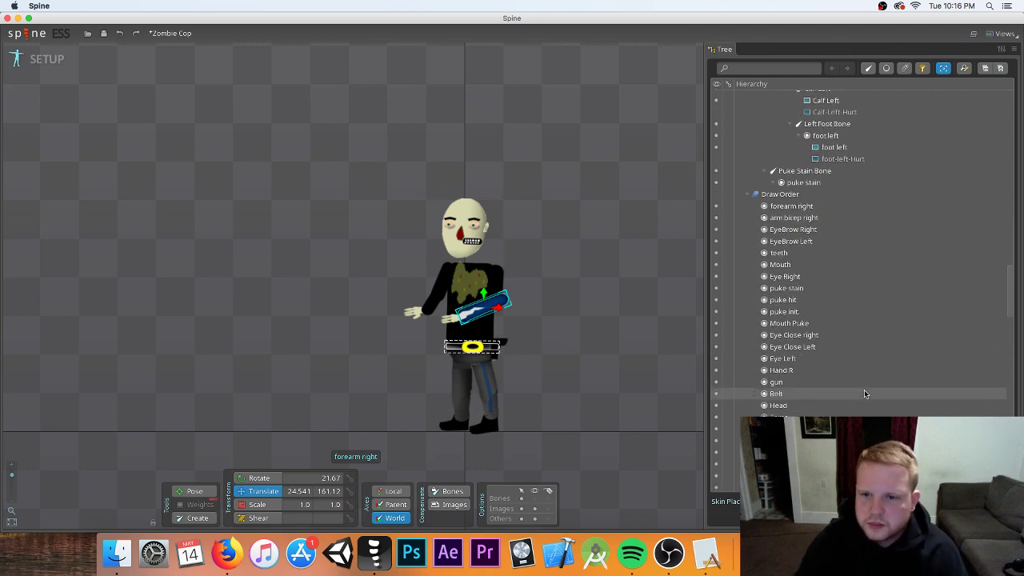
scroll(864, 390, down, 5)
scroll(864, 389, down, 5)
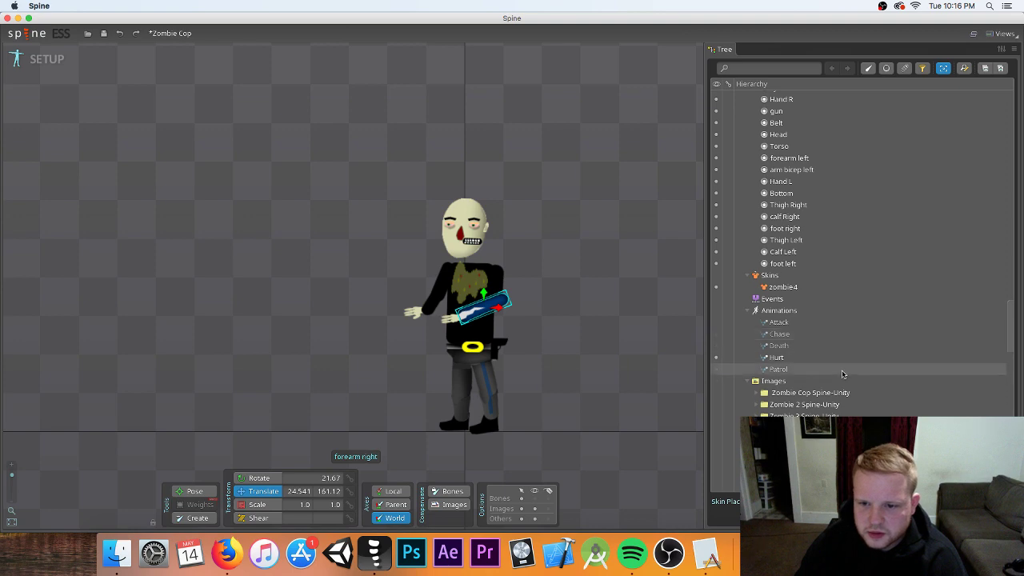
scroll(840, 368, down, 10)
scroll(842, 374, down, 1)
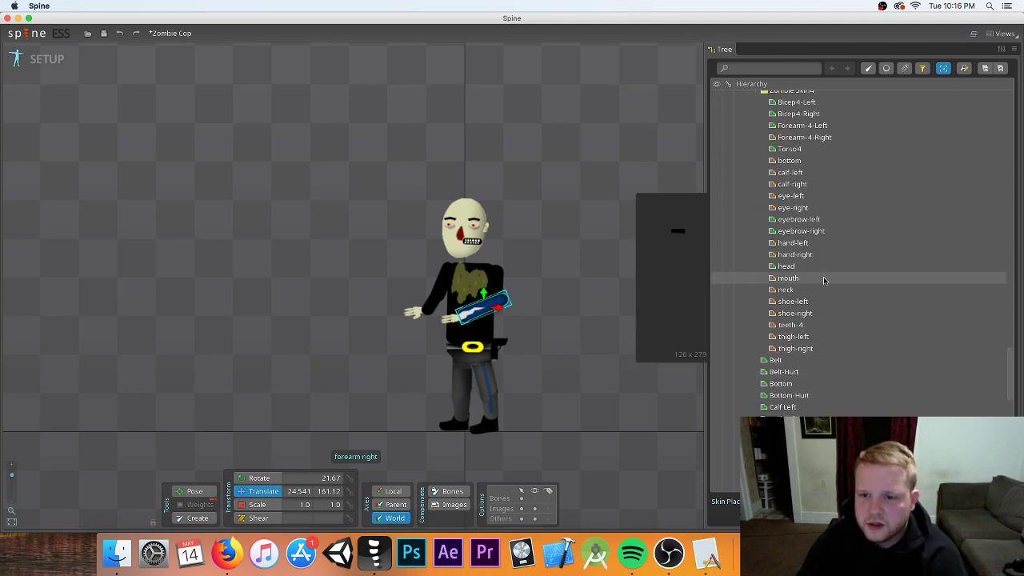
mouse_move(825, 296)
scroll(828, 297, up, 8)
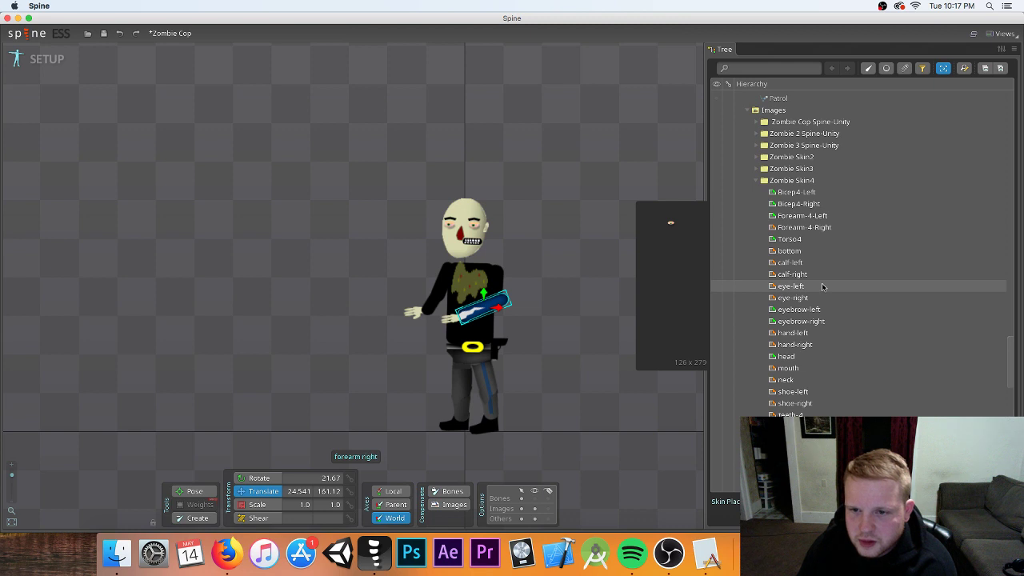
scroll(822, 288, down, 5)
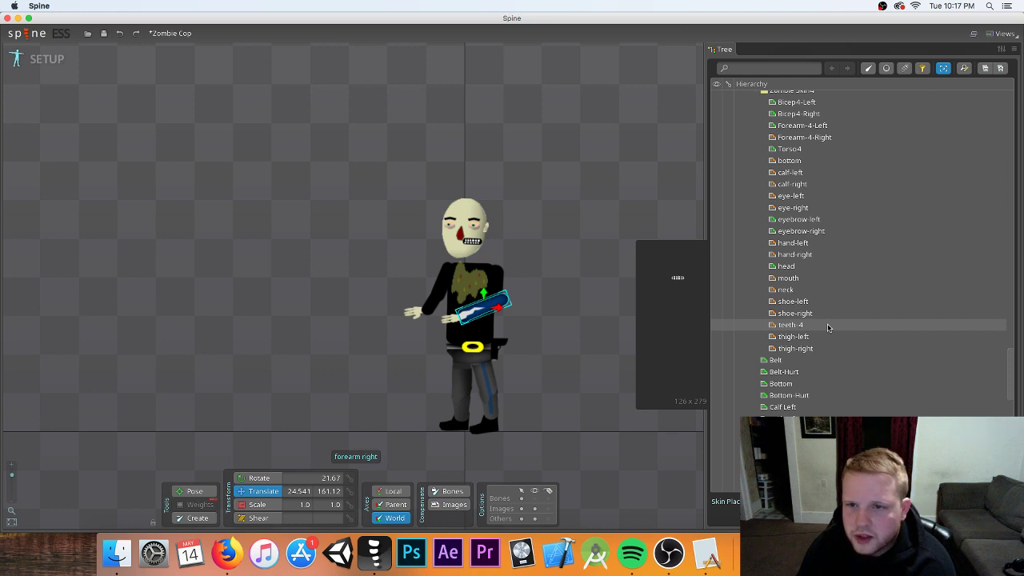
scroll(832, 324, up, 10)
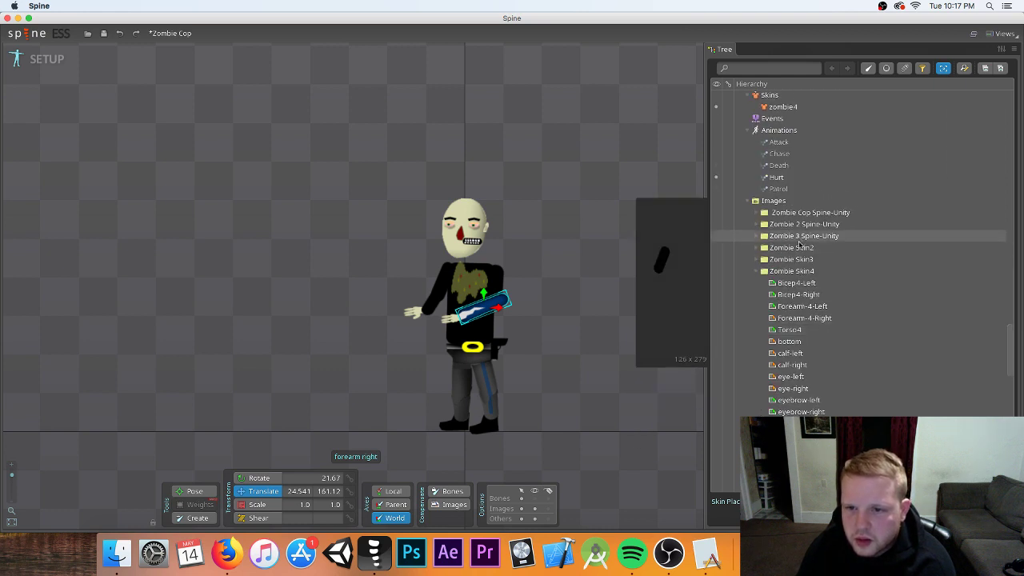
drag(824, 318, 819, 405)
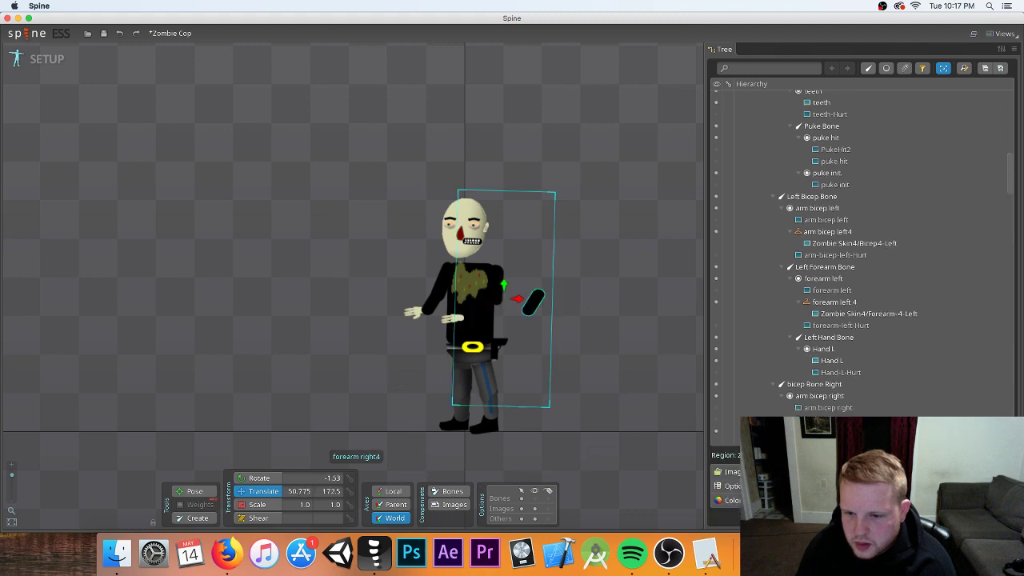
- Move the new right forearm image below the right upper arm, to about -7.27, 164.89, and the Right Hand Bone to its end, about 12.84, 147.64
drag(521, 308, 468, 324)
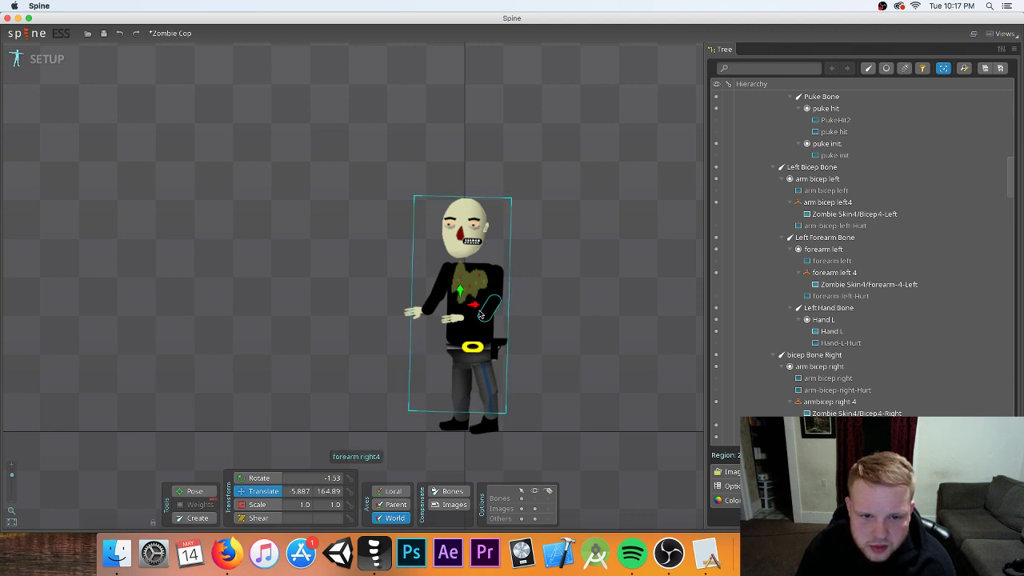
drag(459, 318, 471, 310)
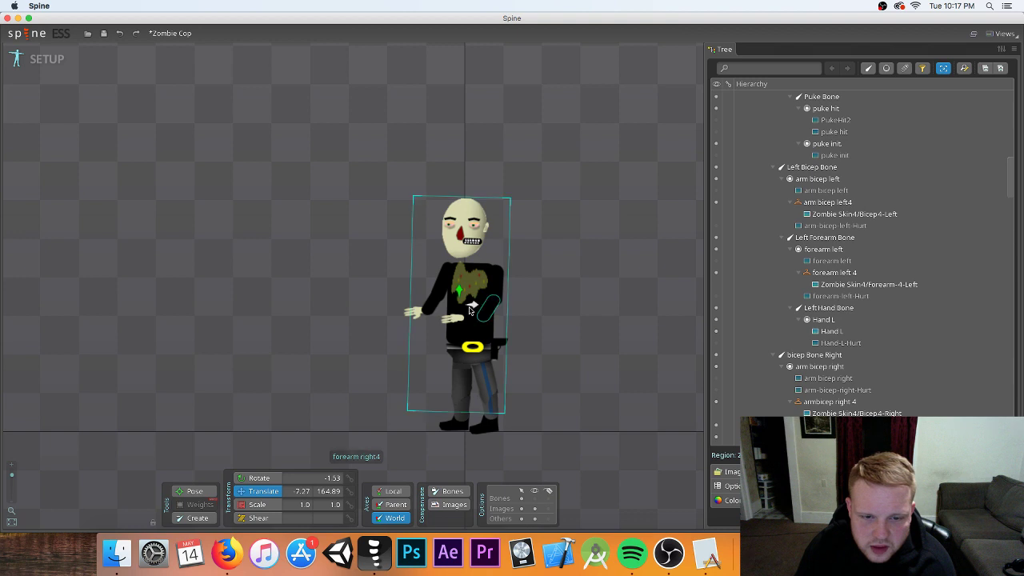
click(450, 318)
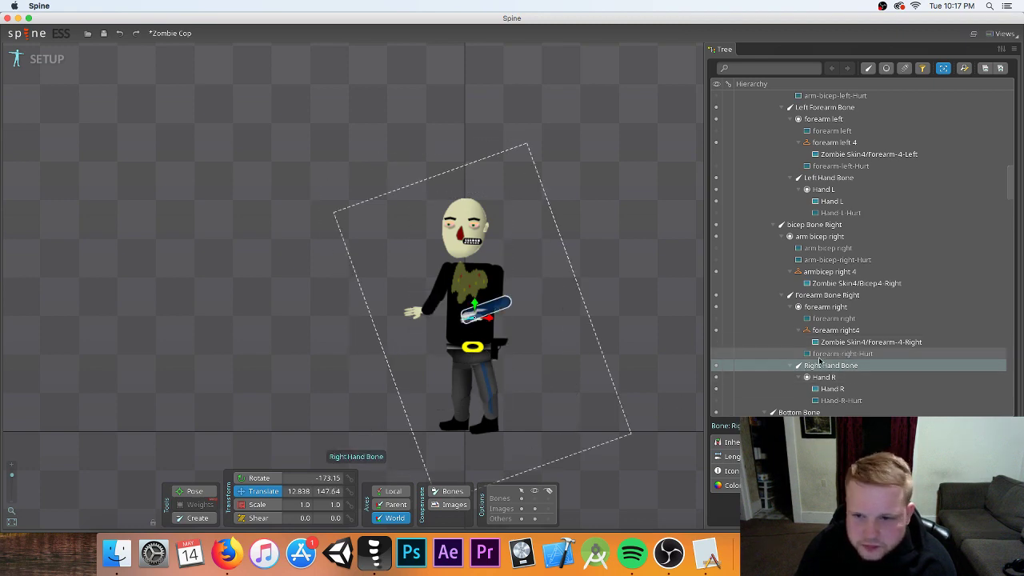
- Examine the lower-body bones and slots, the draw order and the unused Zombie Skin4 images in the hierarchy
scroll(817, 362, down, 8)
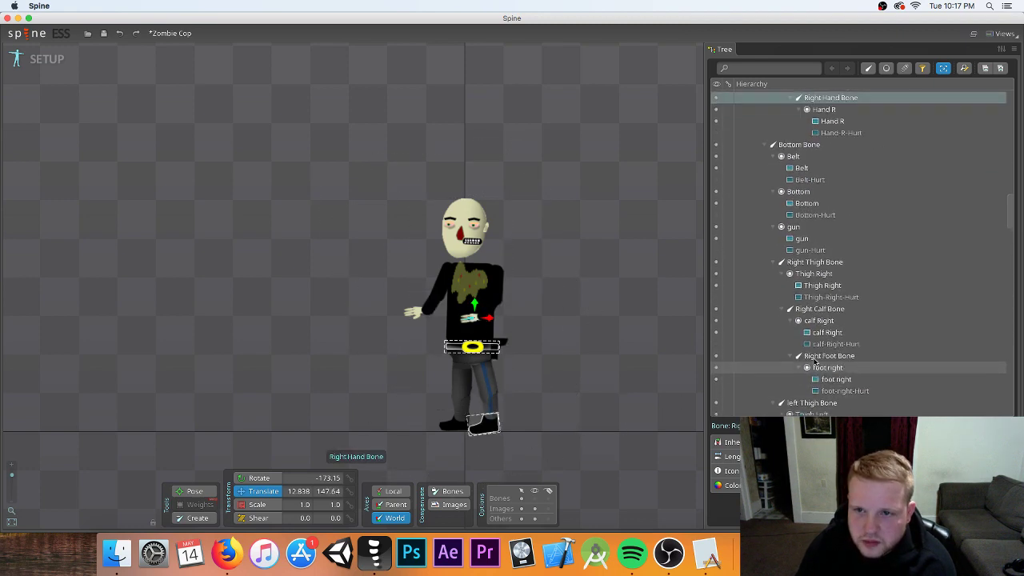
scroll(814, 362, up, 2)
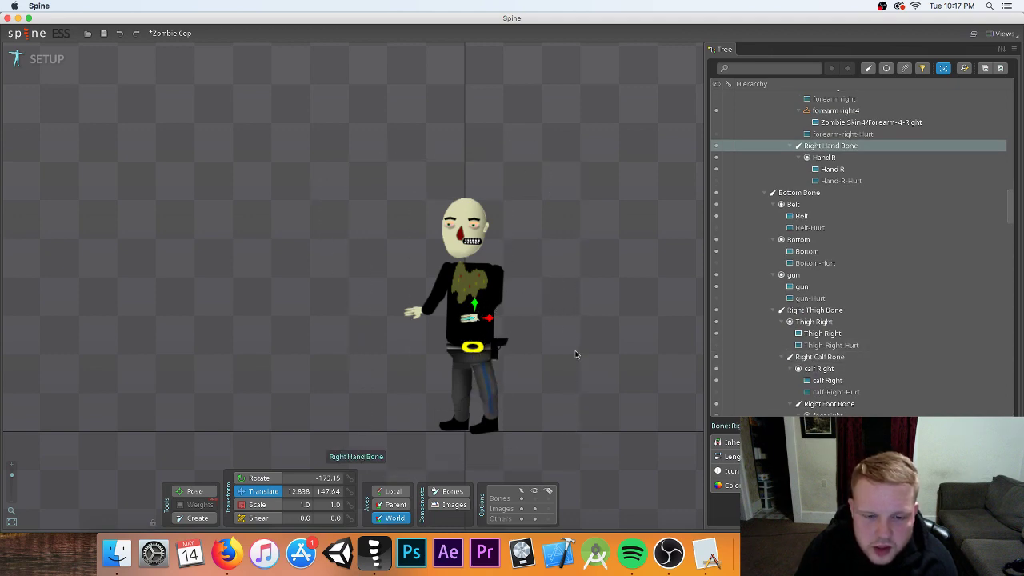
scroll(843, 307, down, 12)
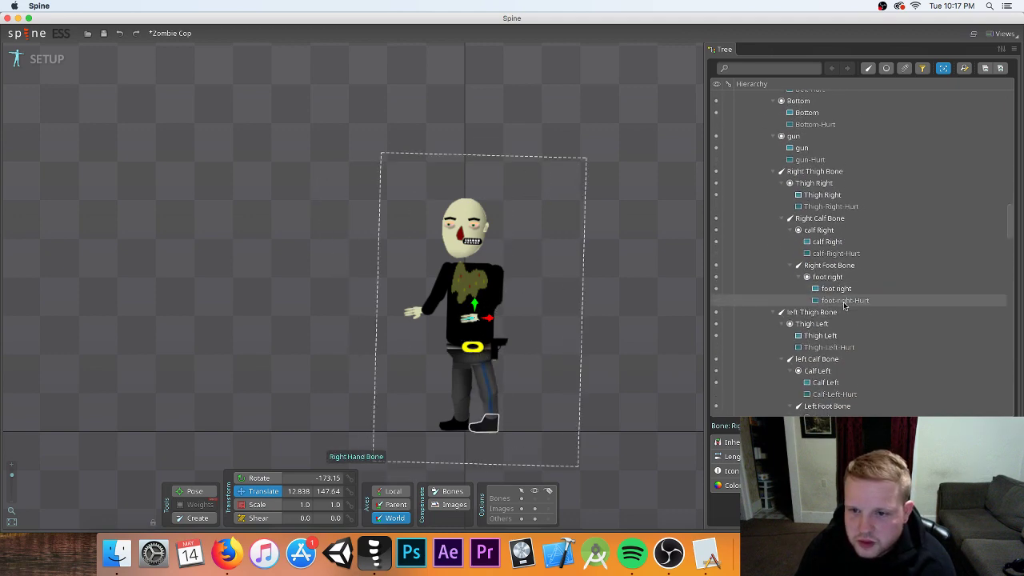
scroll(843, 307, down, 2)
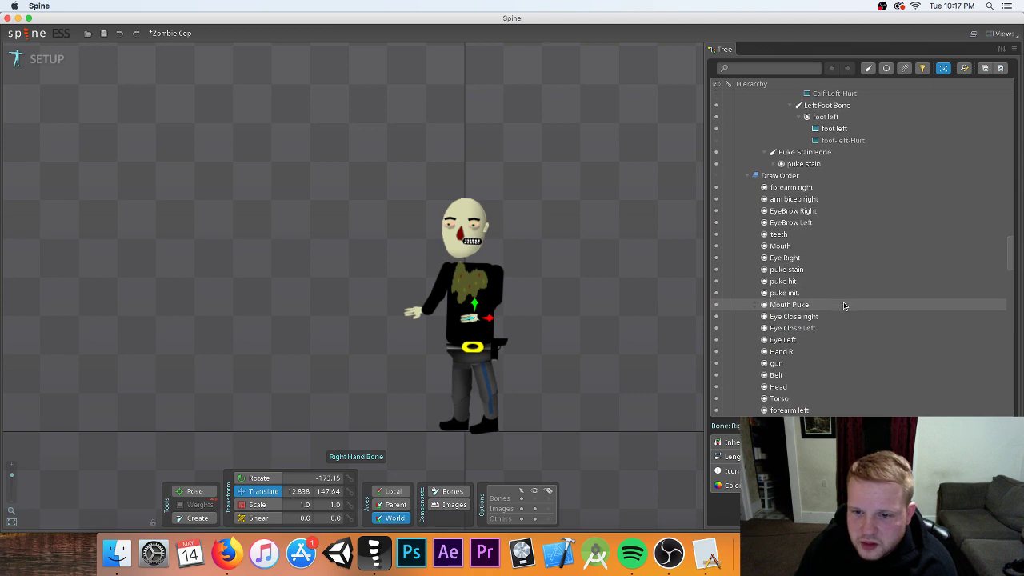
scroll(843, 305, down, 3)
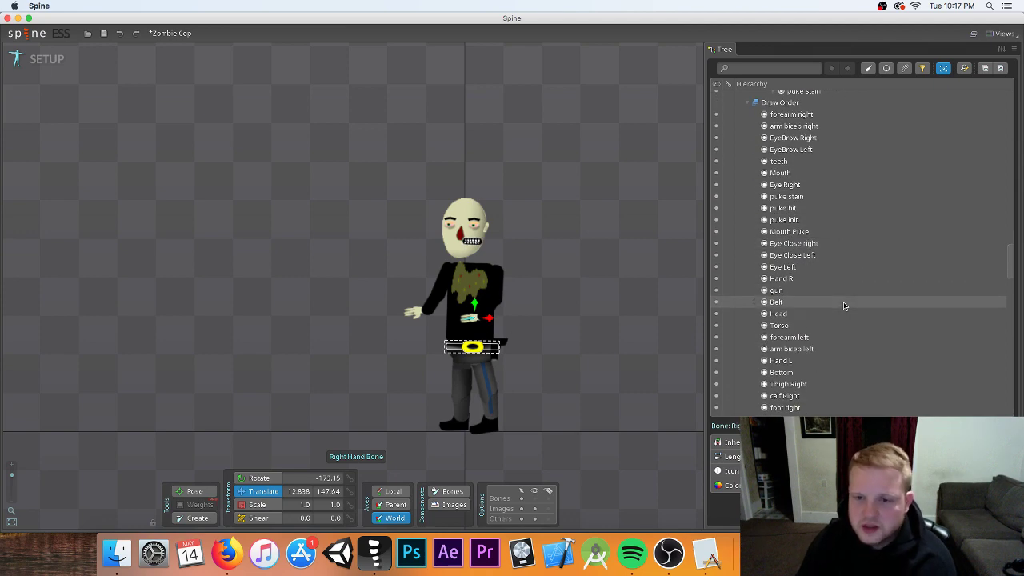
scroll(843, 301, up, 9)
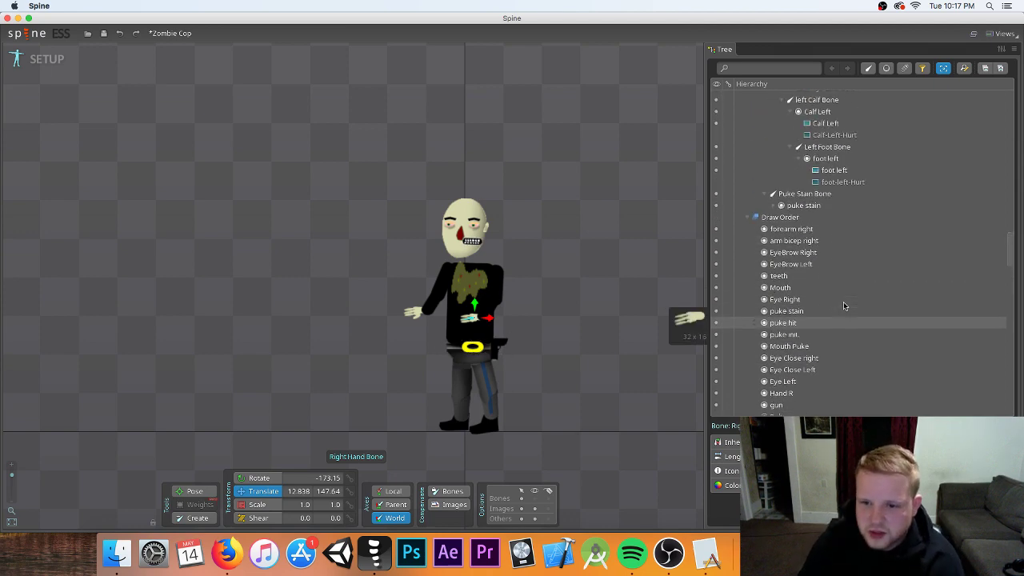
scroll(843, 302, down, 6)
scroll(843, 304, down, 15)
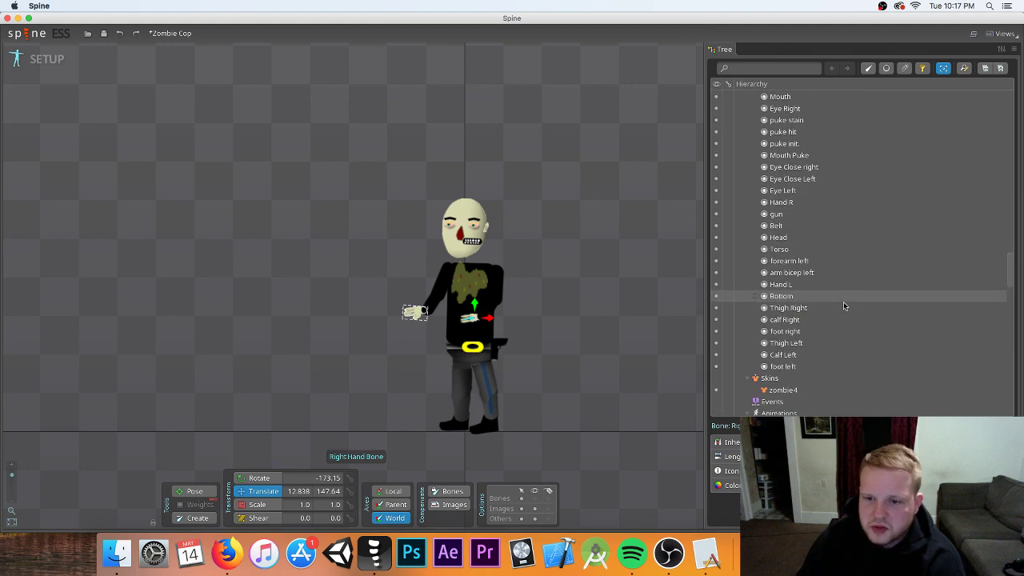
scroll(843, 302, down, 4)
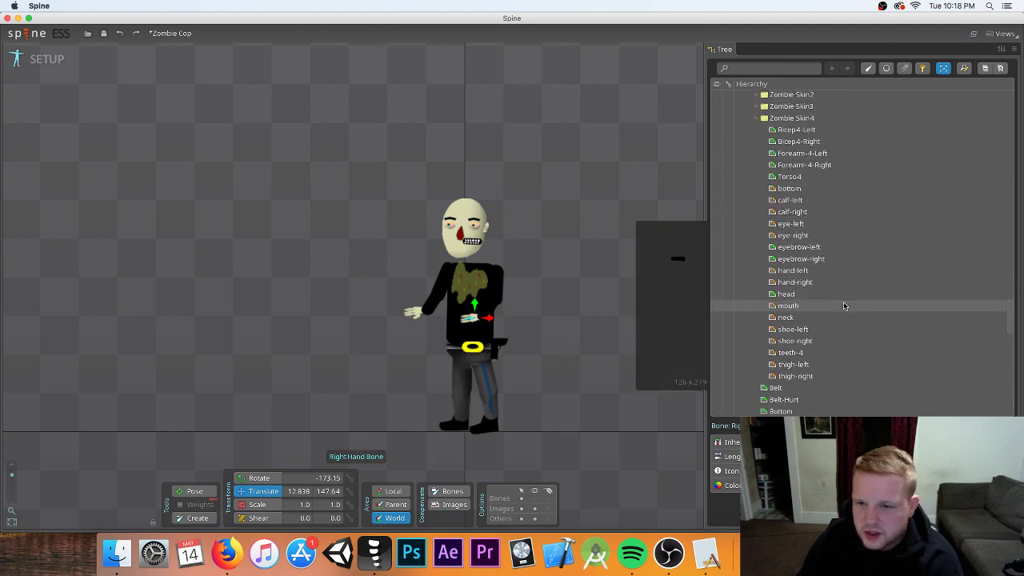
scroll(808, 324, up, 15)
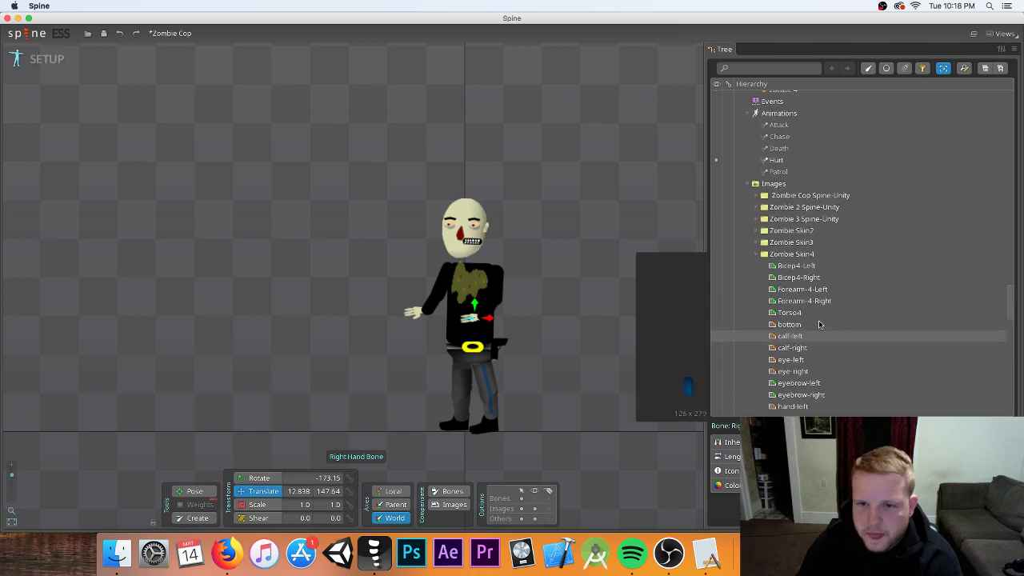
scroll(816, 322, up, 4)
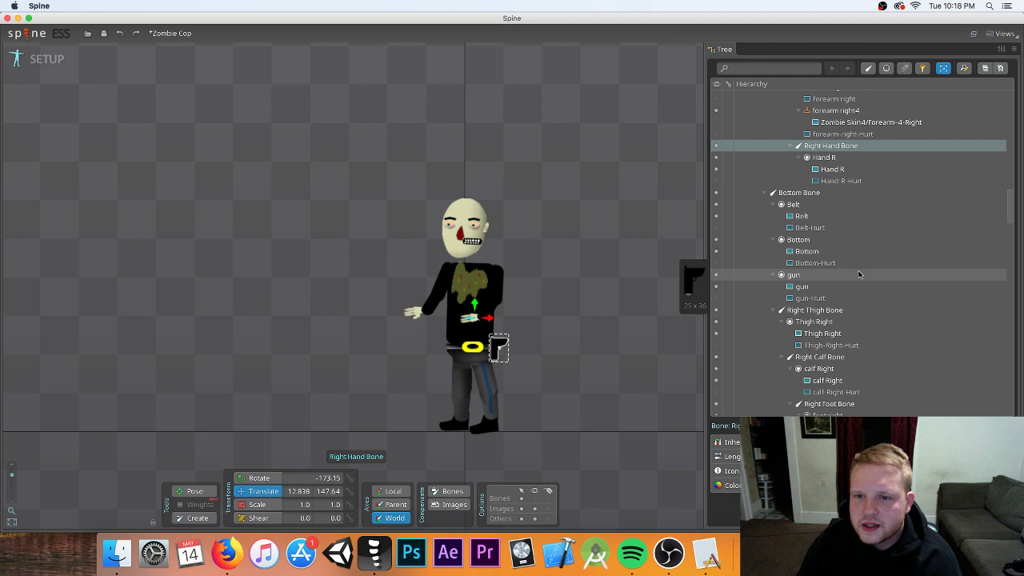
- Hide the Belt and gun slots of the Bottom Bone and create a skin placeholder named bottom4 under its Bottom slot
click(716, 207)
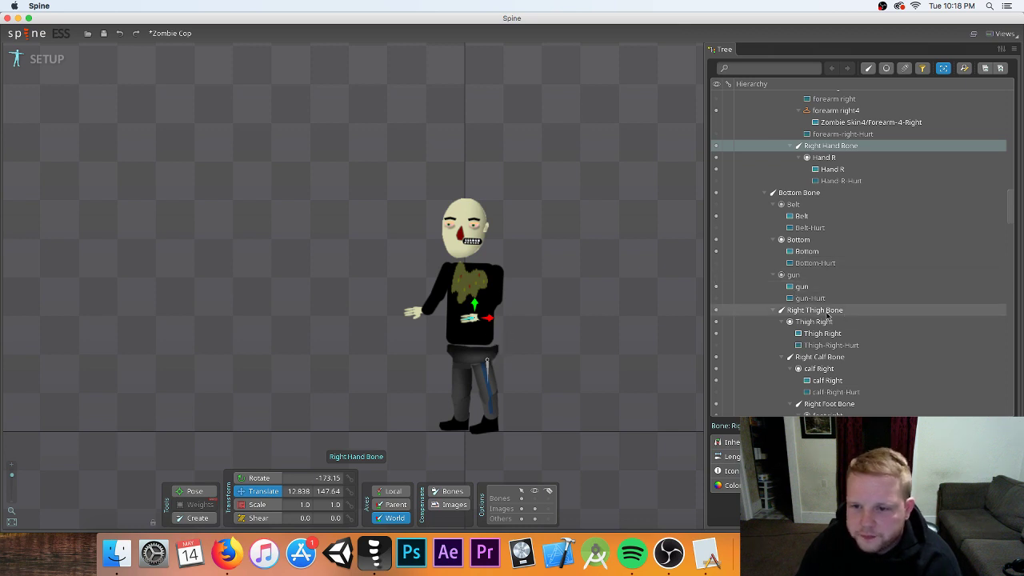
scroll(827, 316, down, 3)
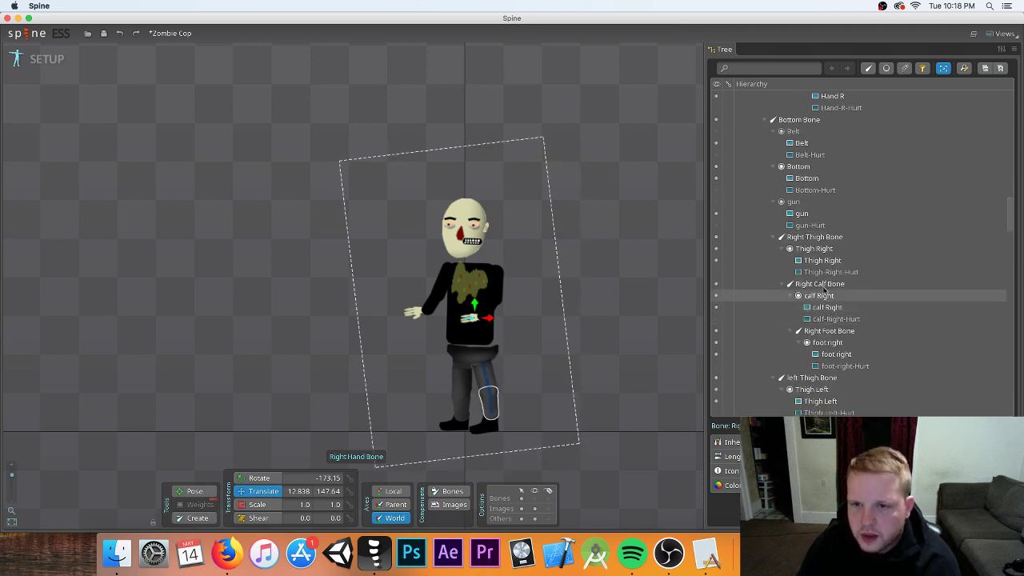
scroll(813, 247, up, 3)
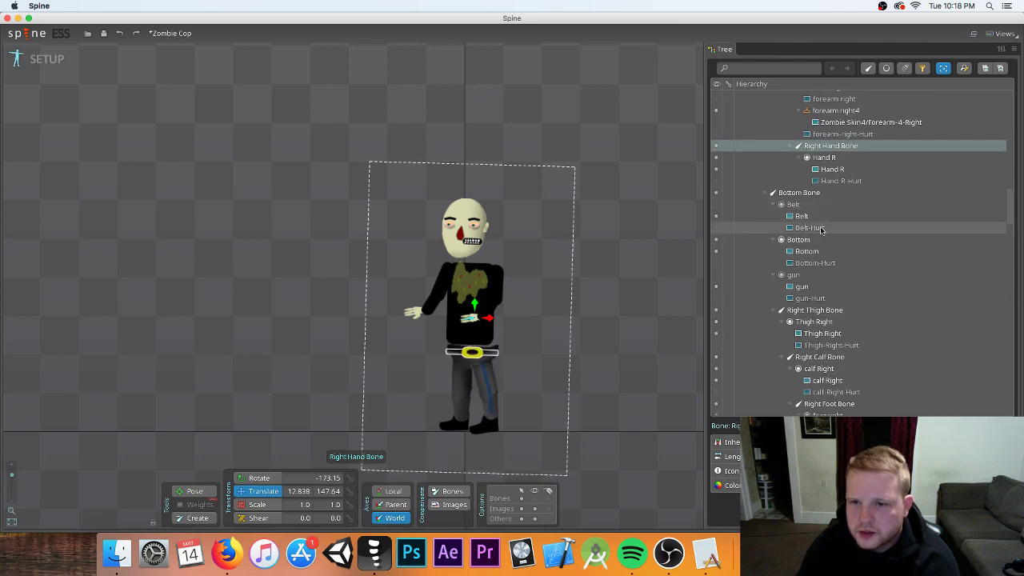
click(800, 239)
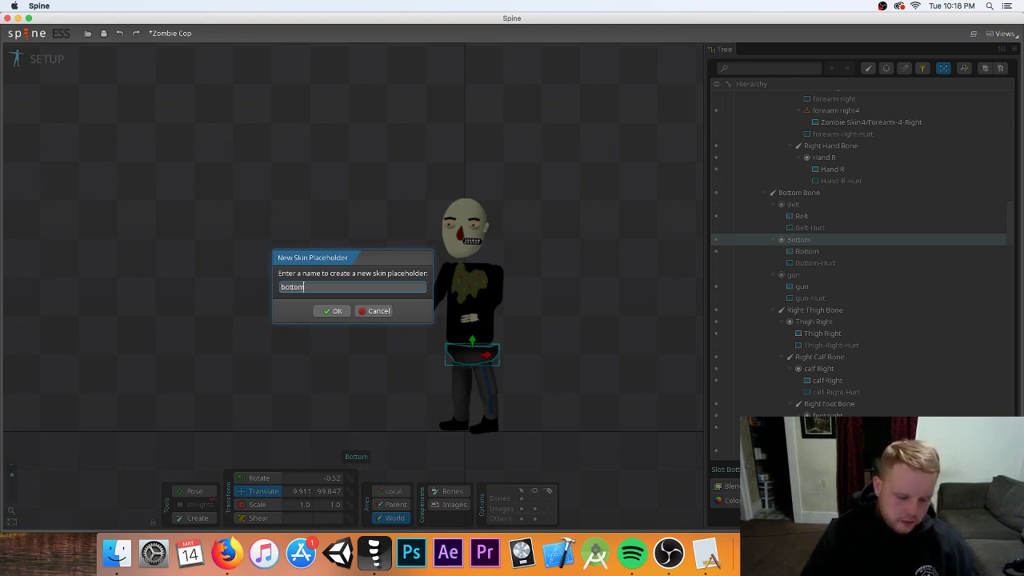
key(Return)
- Attach the Zombie Skin4 bottom image to the bottom4 placeholder and move it directly below the torso, to about -5.53, 164.96
scroll(859, 366, down, 5)
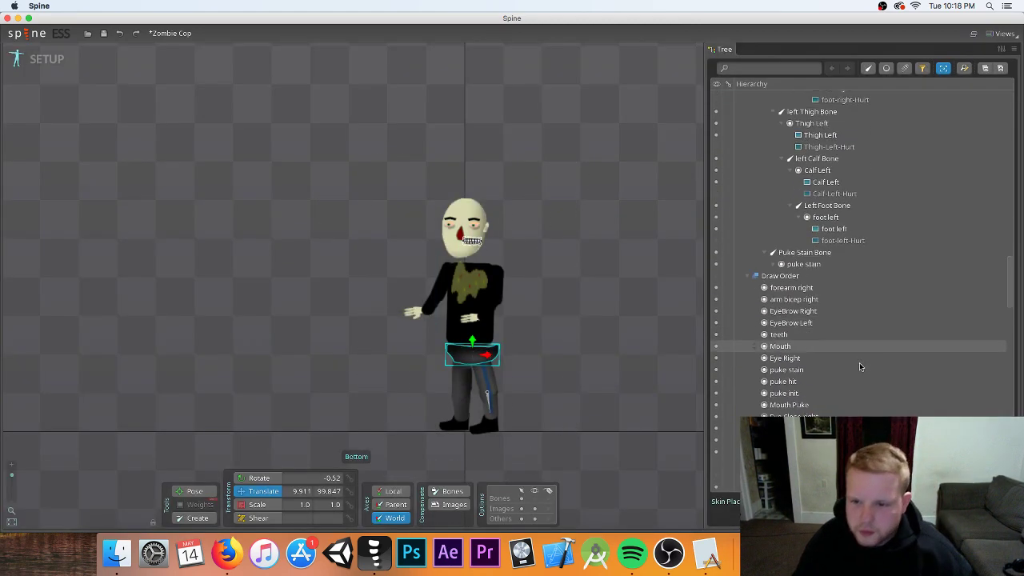
scroll(860, 367, down, 15)
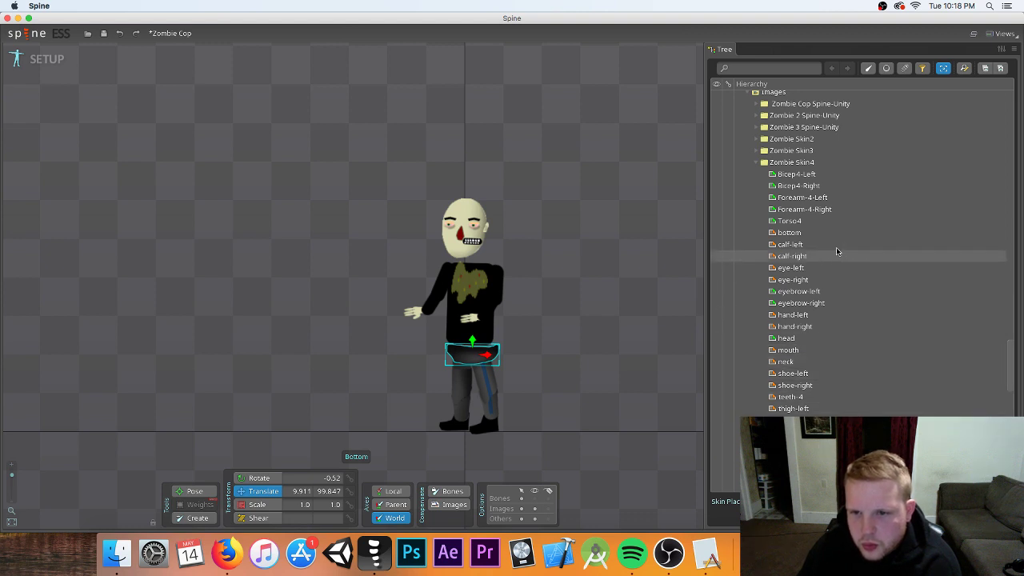
scroll(826, 238, up, 15)
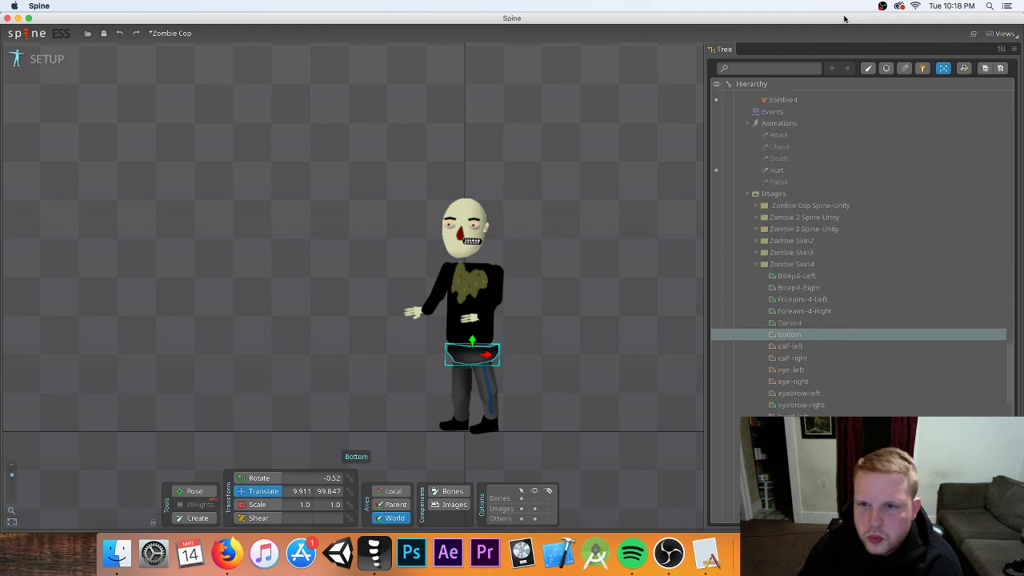
scroll(860, 256, up, 10)
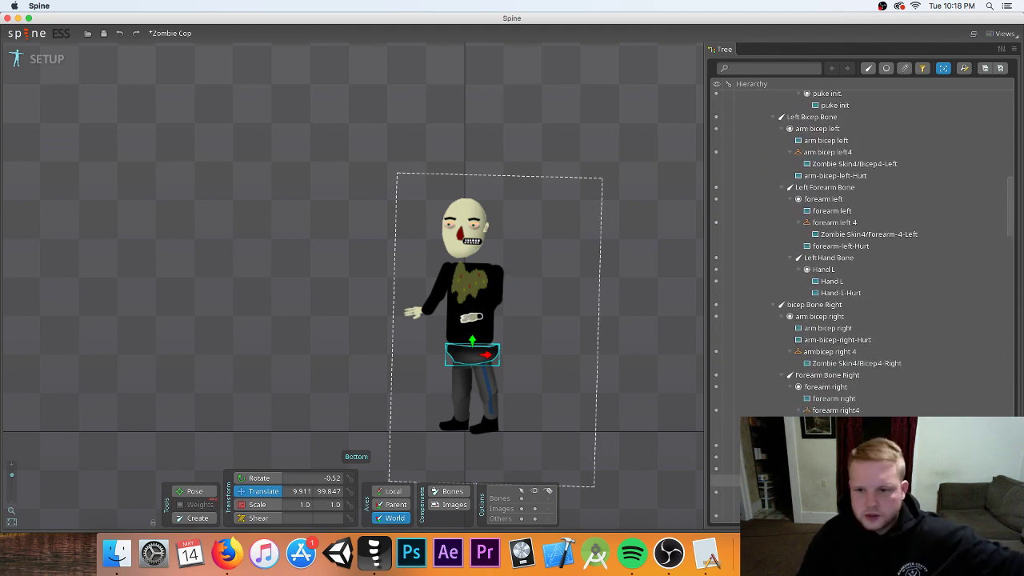
key(super+shift+4)
drag(560, 297, 710, 532)
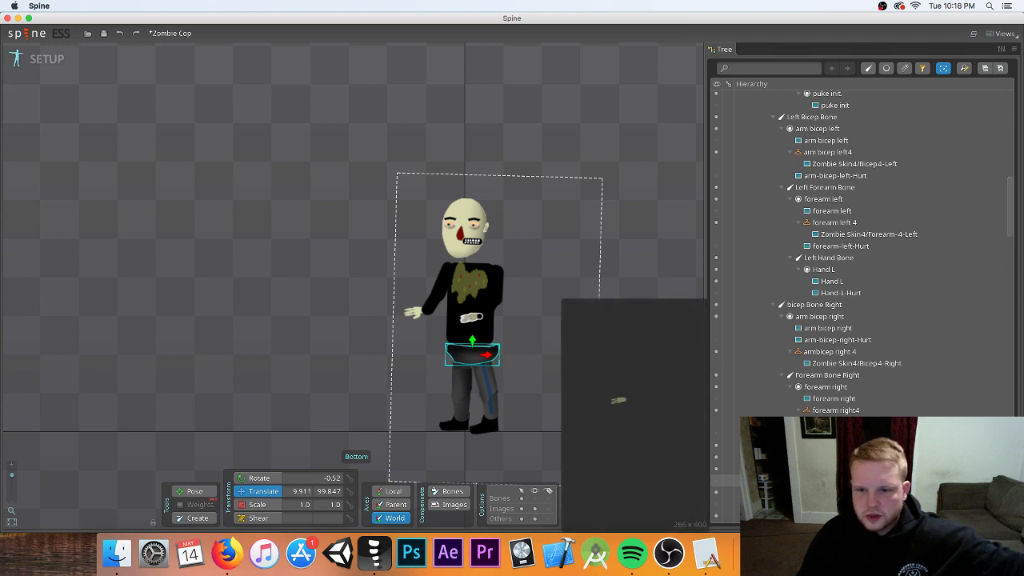
mouse_move(848, 445)
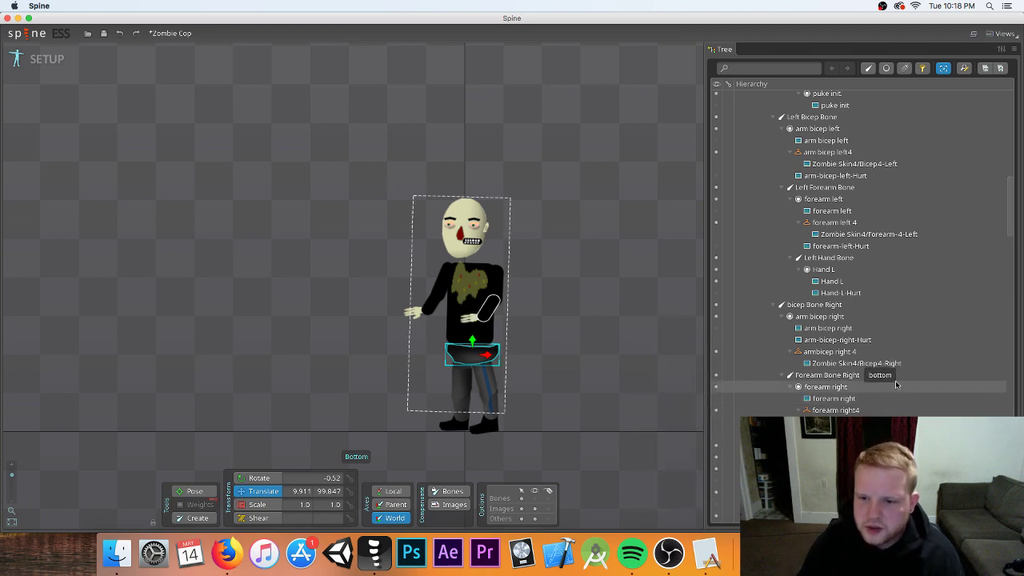
scroll(896, 388, down, 5)
scroll(863, 384, down, 3)
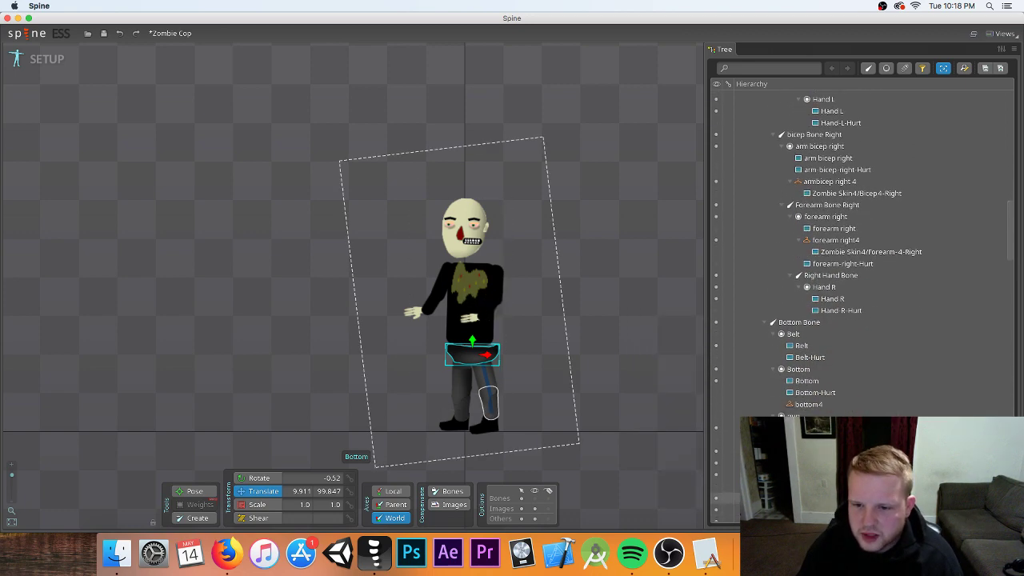
click(854, 406)
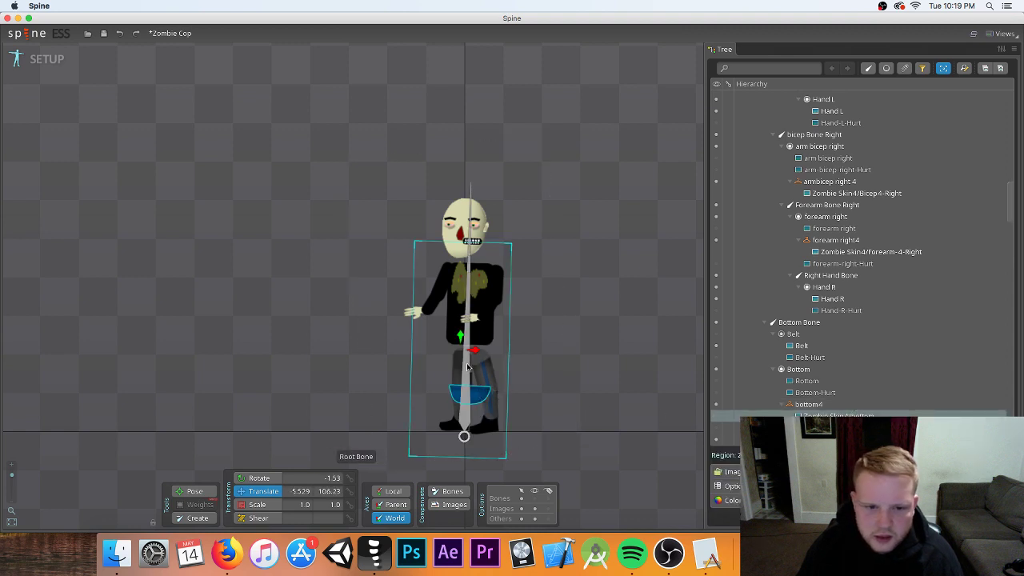
drag(470, 394, 468, 350)
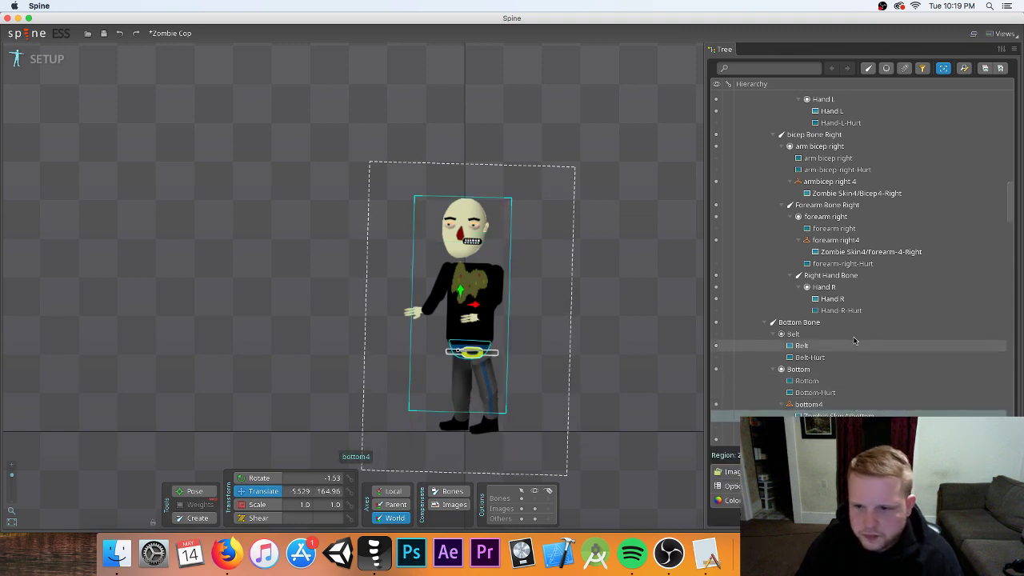
- Create a skin placeholder named thigh right4 under the Thigh Right slot of the Right Thigh Bone
scroll(840, 348, down, 2)
scroll(840, 348, down, 4)
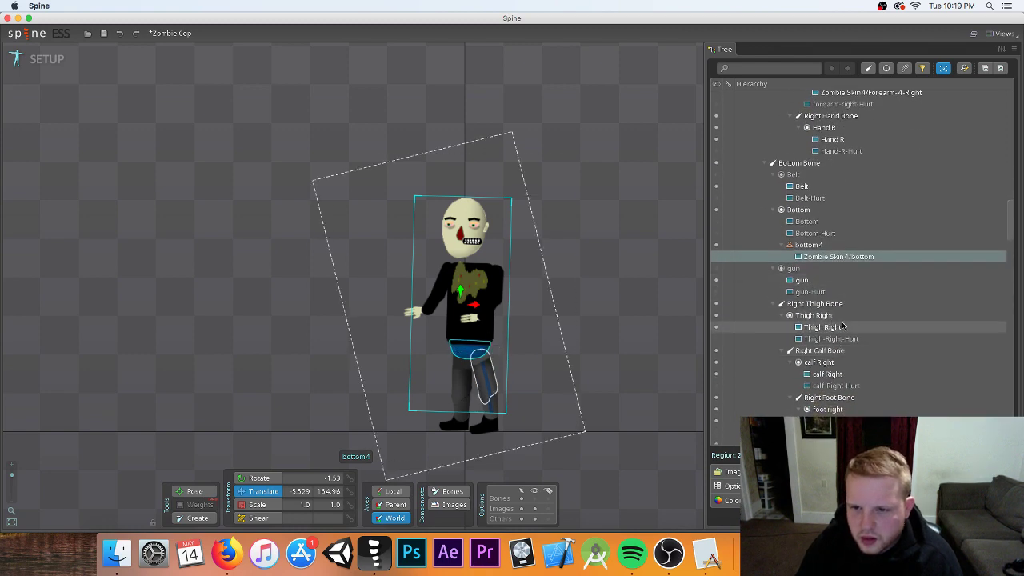
click(812, 316)
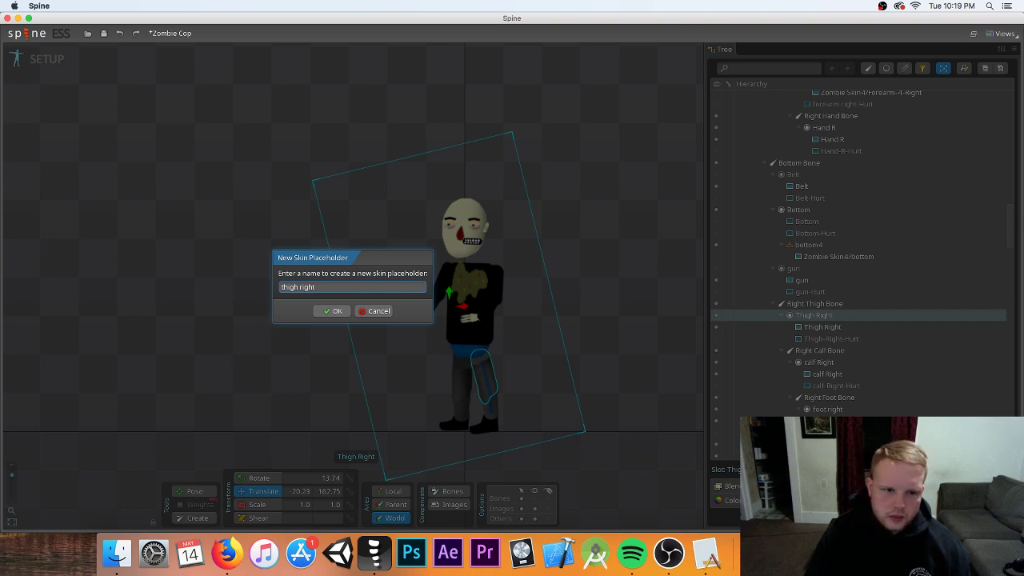
key(Return)
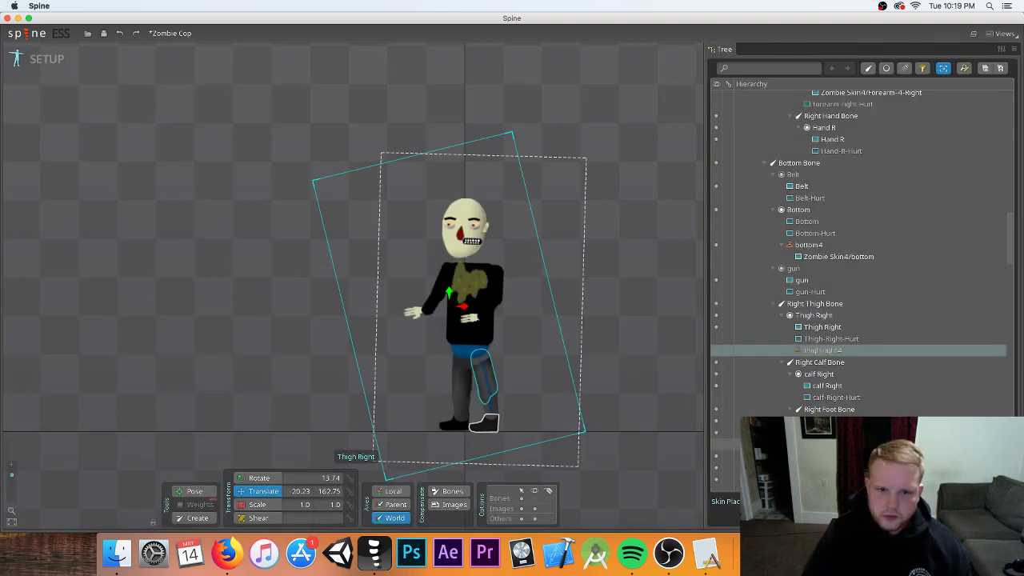
- Attach the Zombie Skin4 thigh-right image to the thigh right4 placeholder and move it below the hips, to about -7.28, 156.47
scroll(856, 256, down, 15)
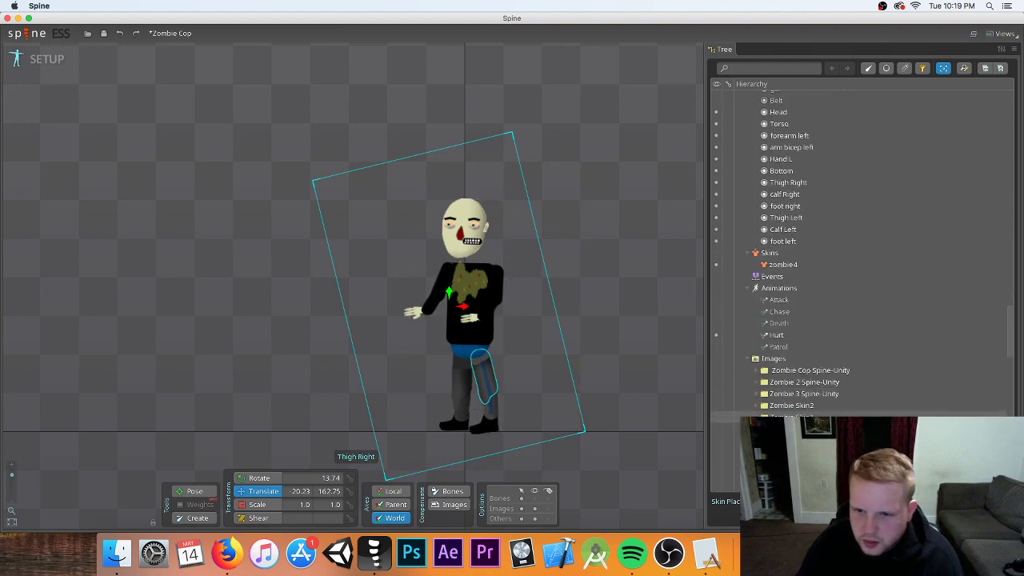
scroll(856, 256, down, 10)
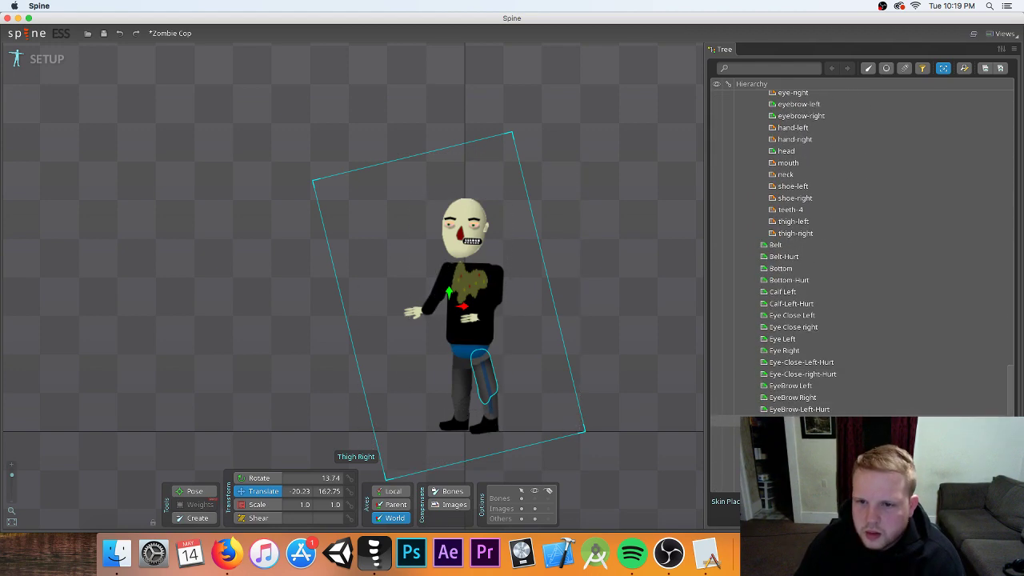
scroll(799, 412, up, 5)
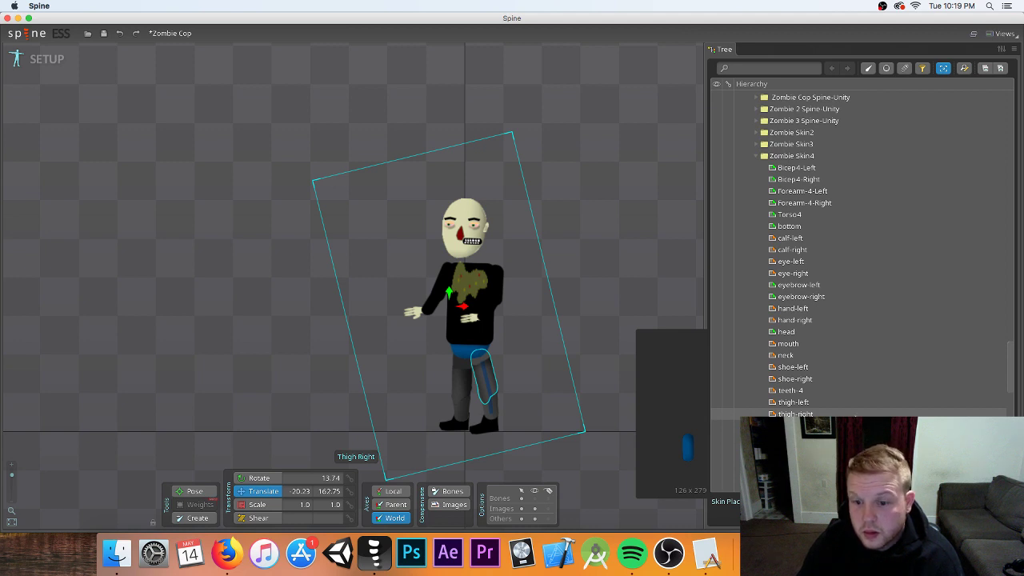
scroll(800, 92, up, 10)
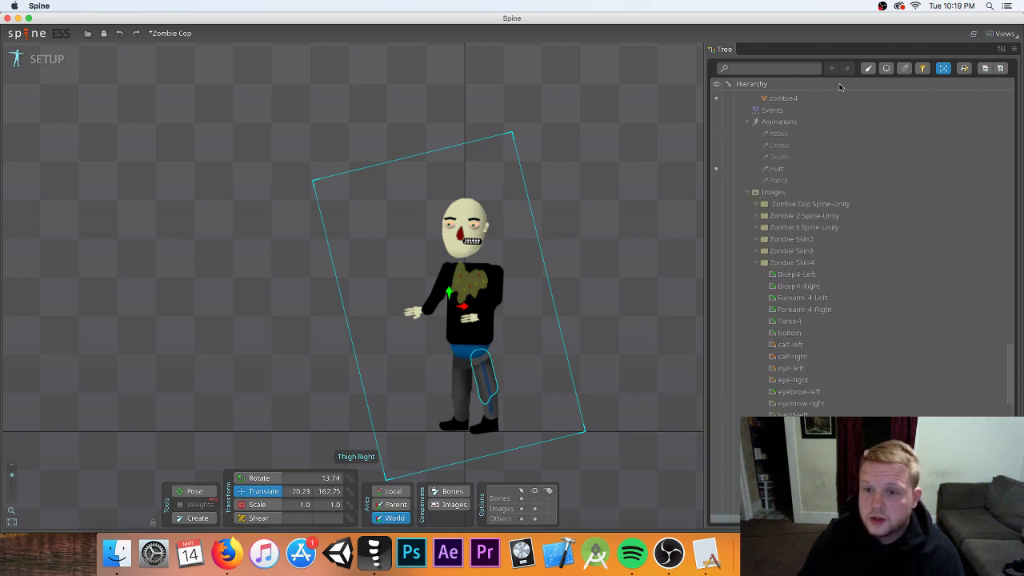
scroll(840, 87, up, 10)
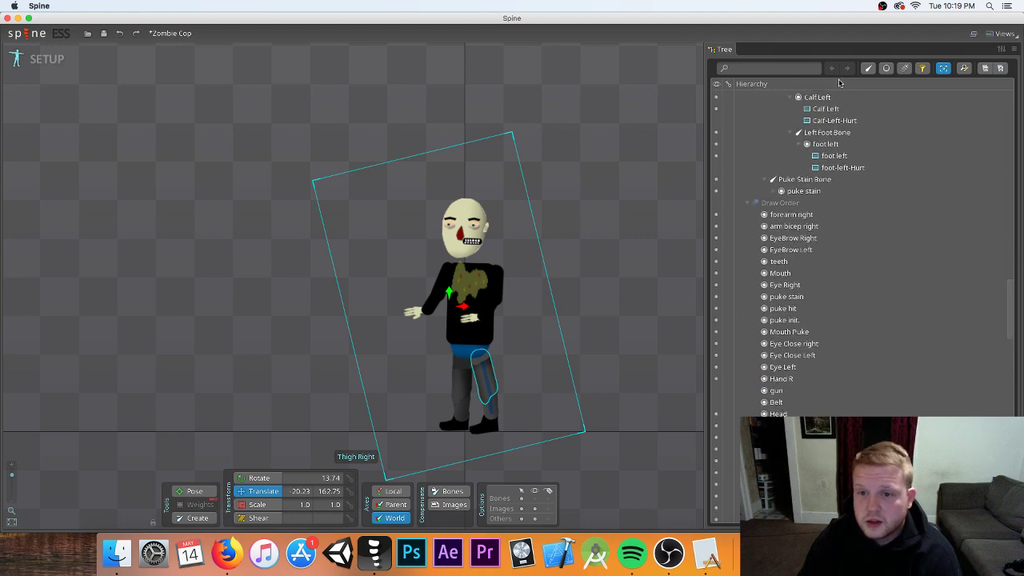
scroll(839, 336, up, 5)
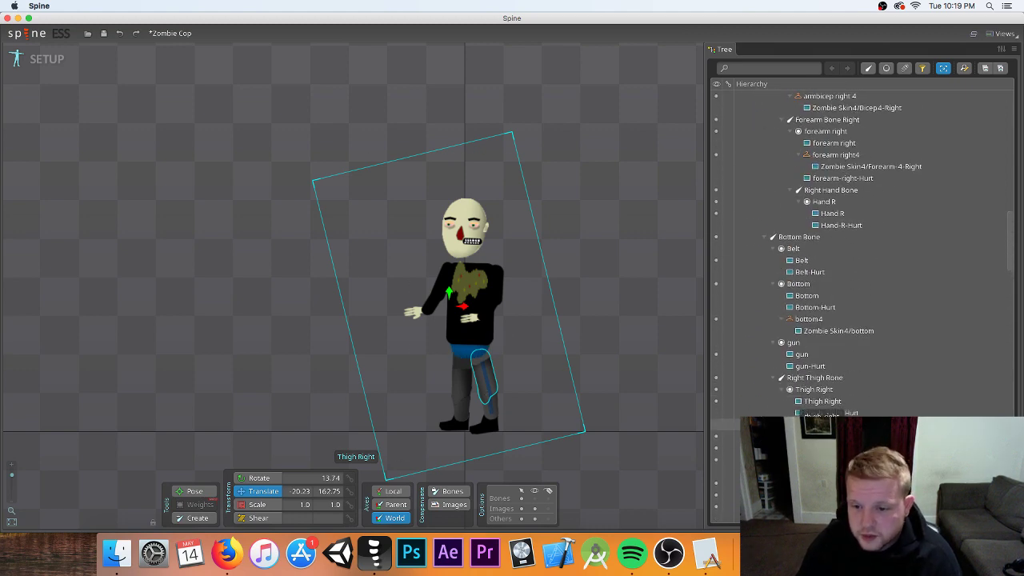
click(510, 418)
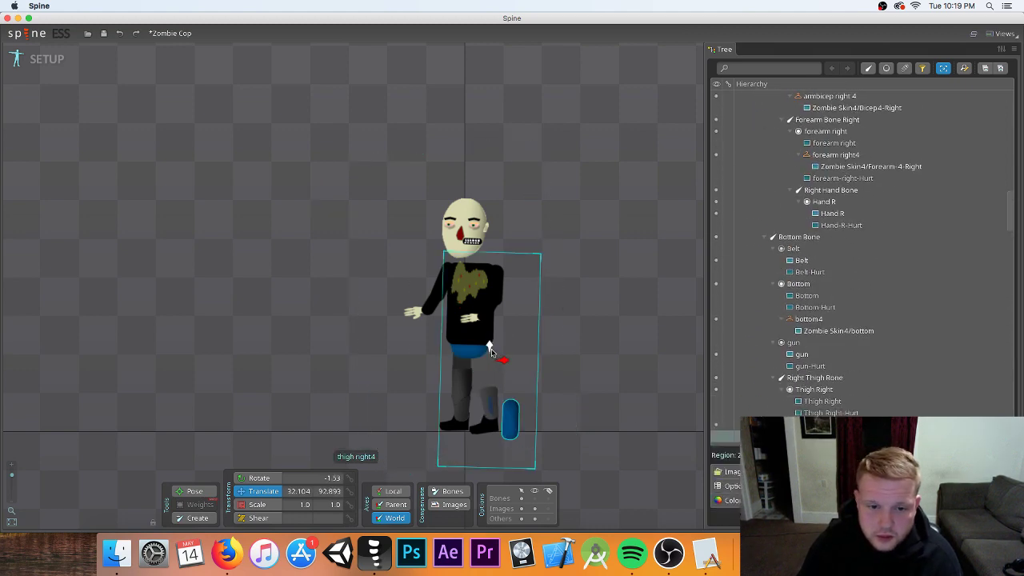
drag(490, 351, 476, 319)
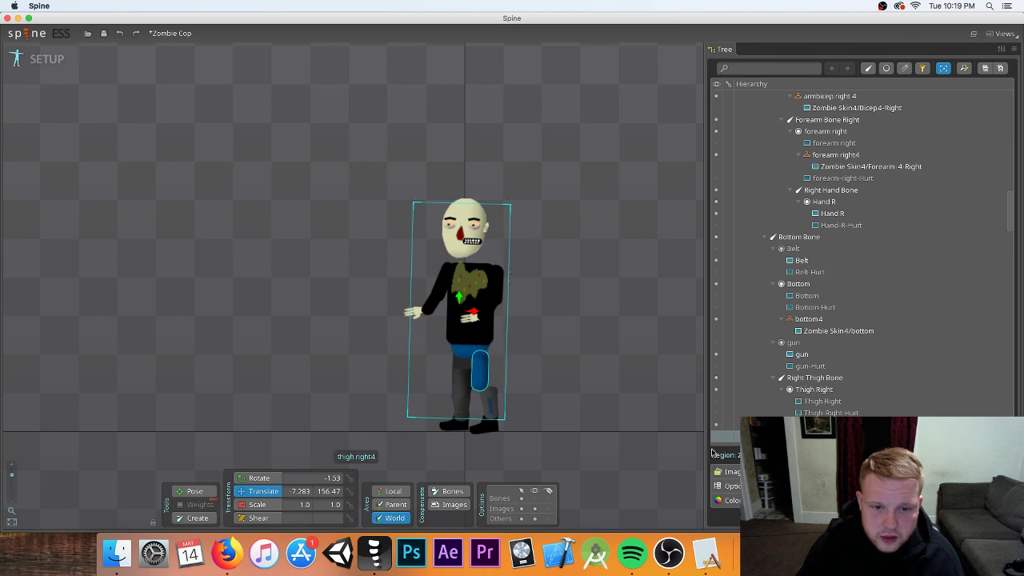
- Examine the right and left thigh, calf and foot bones with their slots in the hierarchy
scroll(862, 376, down, 5)
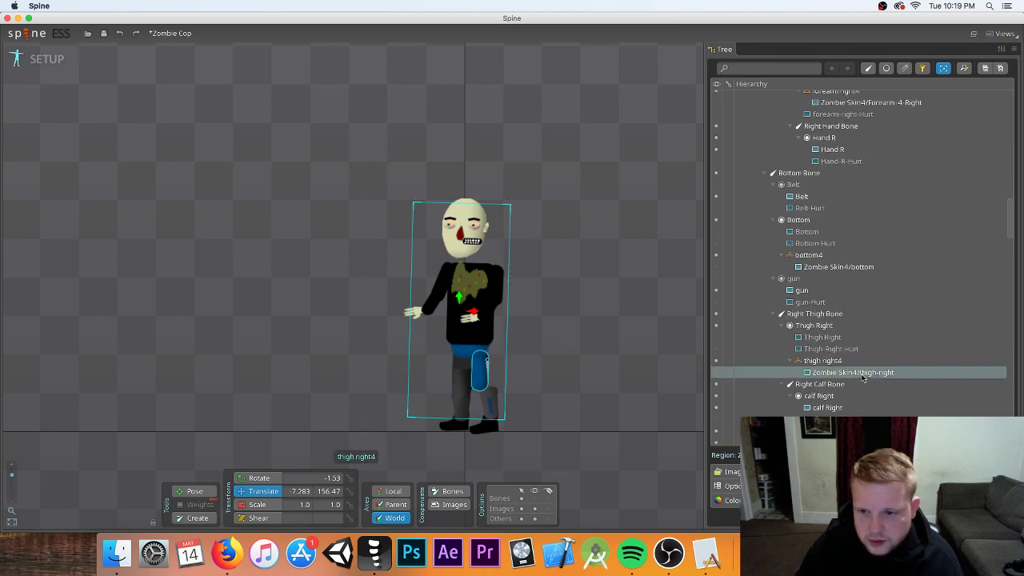
scroll(863, 378, down, 2)
scroll(862, 378, down, 4)
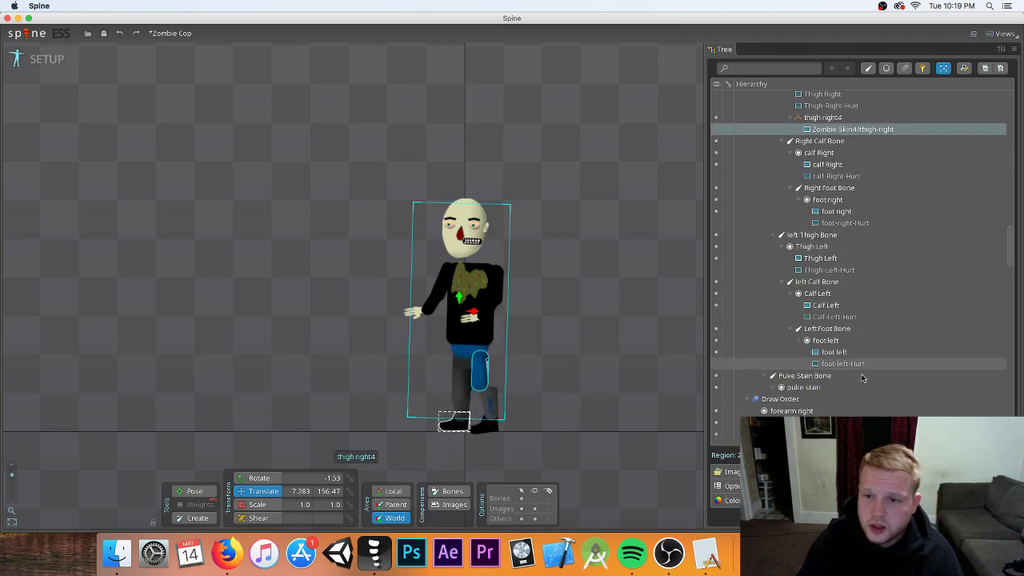
scroll(862, 377, up, 4)
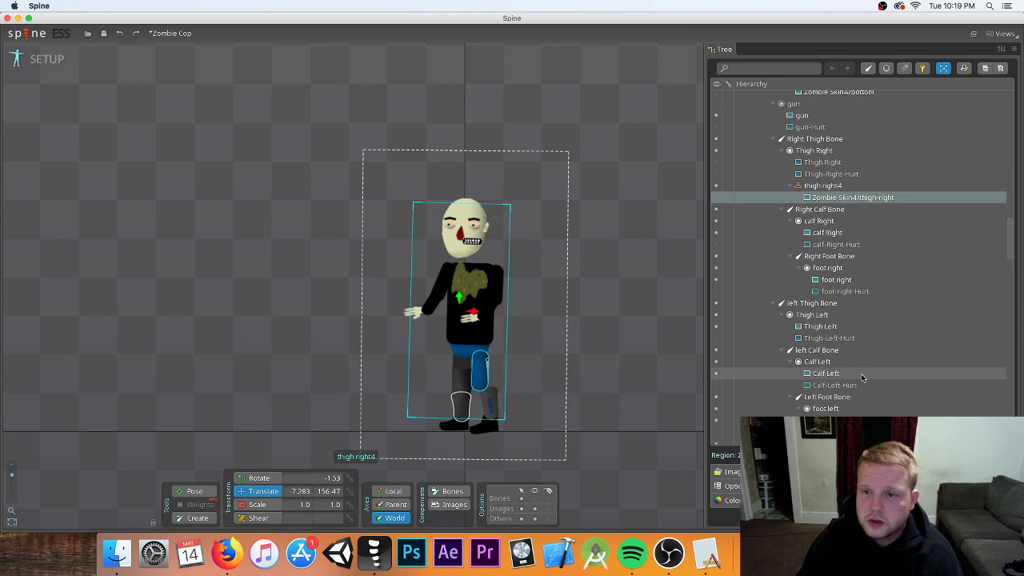
scroll(857, 333, down, 3)
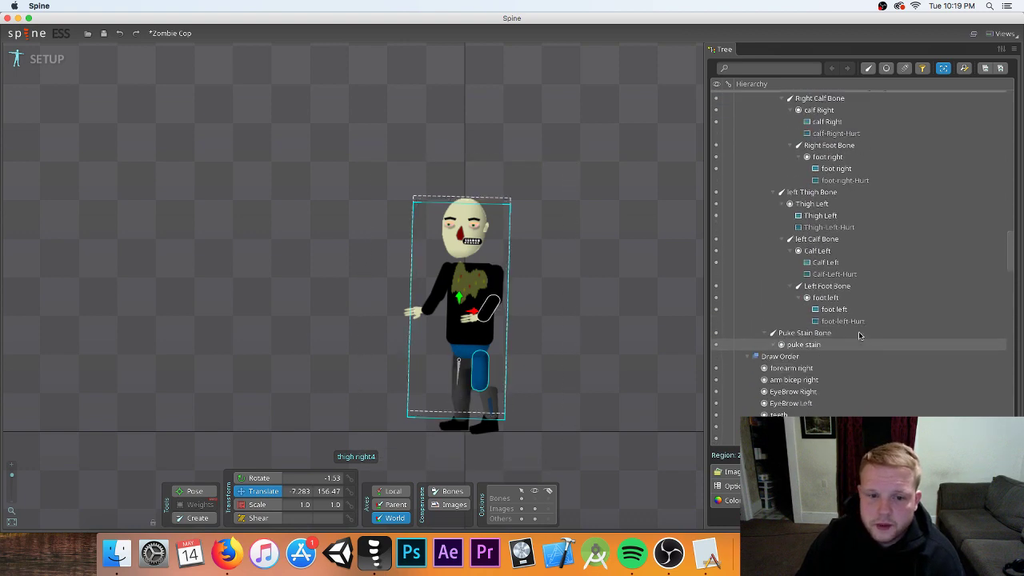
scroll(860, 335, up, 3)
scroll(860, 336, down, 4)
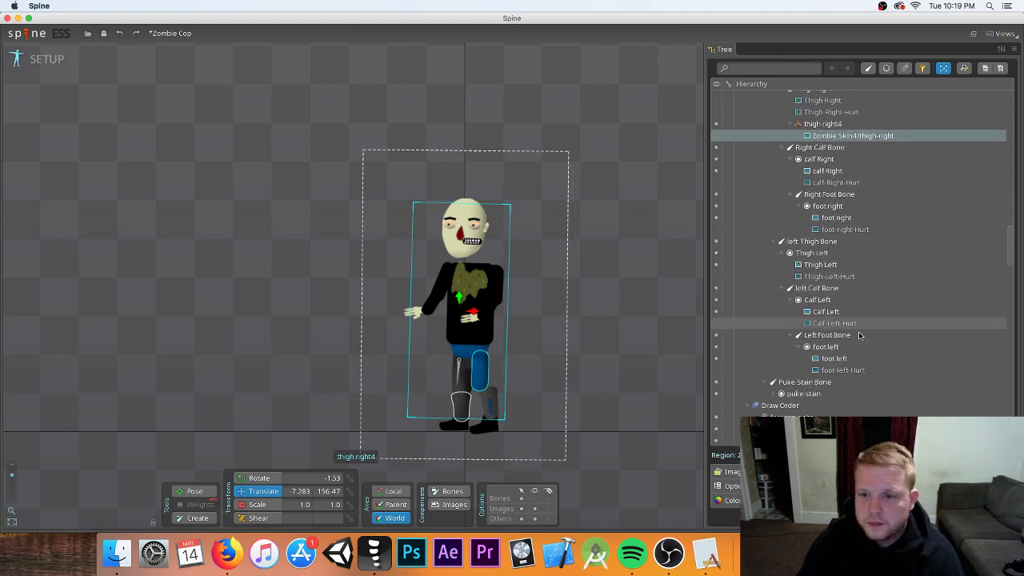
scroll(860, 336, up, 4)
scroll(860, 336, down, 1)
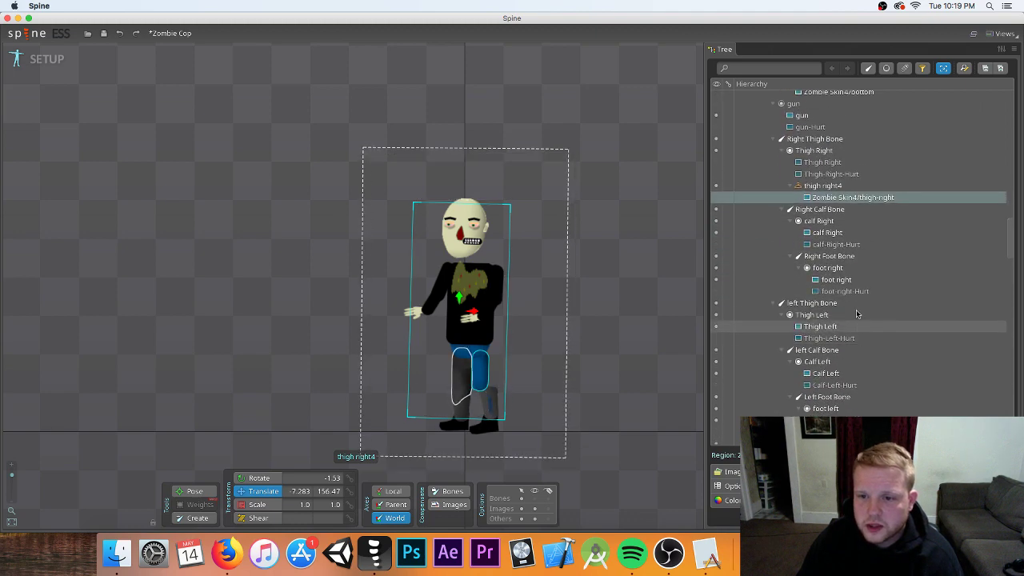
- Create a skin placeholder named calf right4 under the calf Right slot of the Right Calf Bone
click(834, 221)
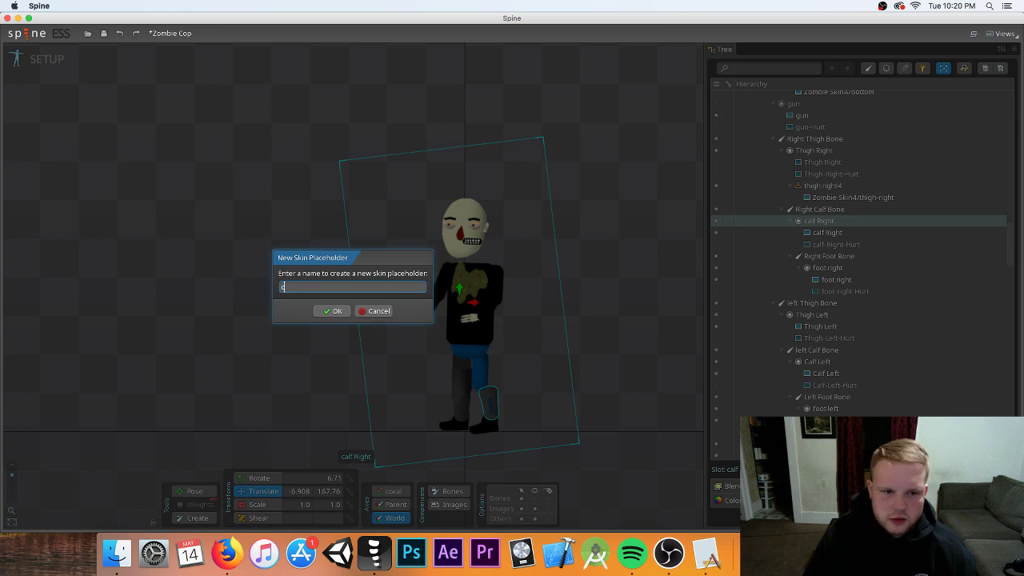
text(right)
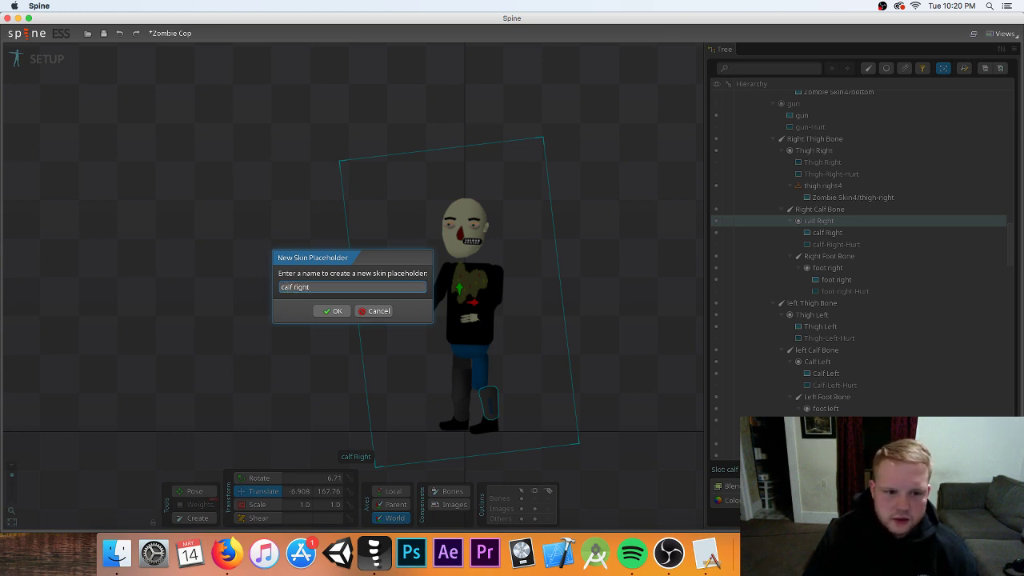
text(4)
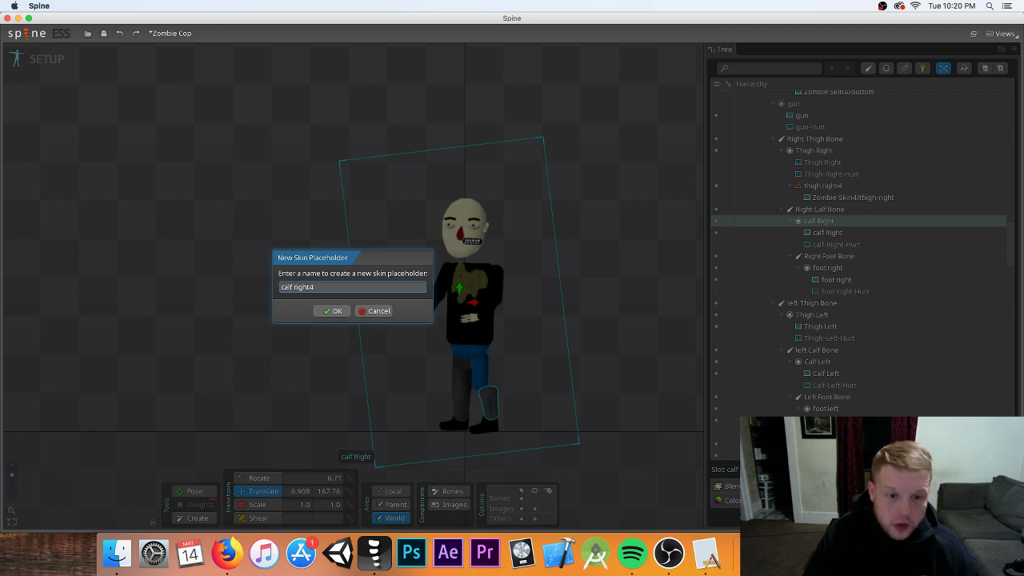
key(Return)
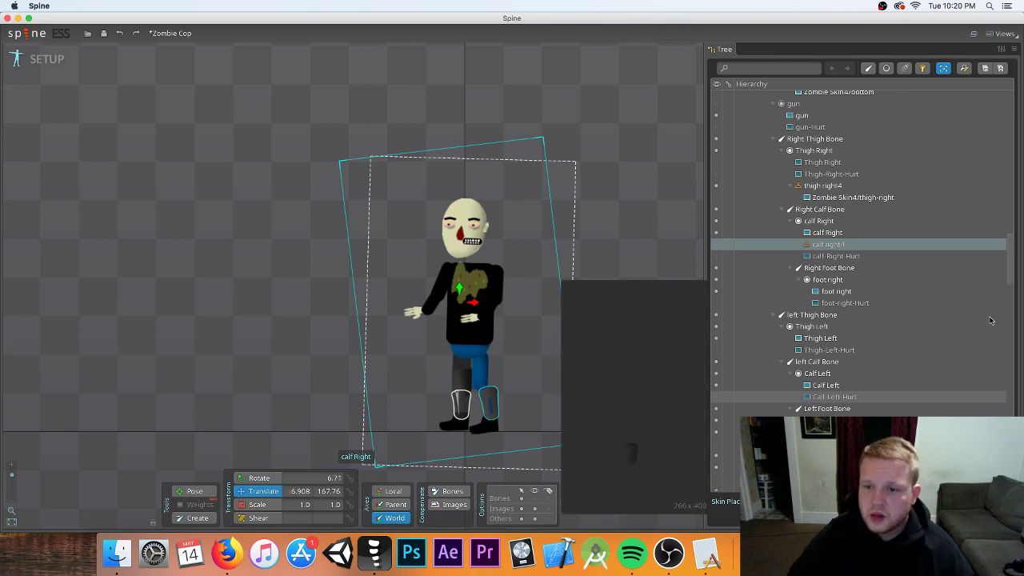
- Attach the Zombie Skin4 calf-right image to the calf right4 placeholder and move it below the right thigh, to about -7.04, 151.9
scroll(800, 328, down, 20)
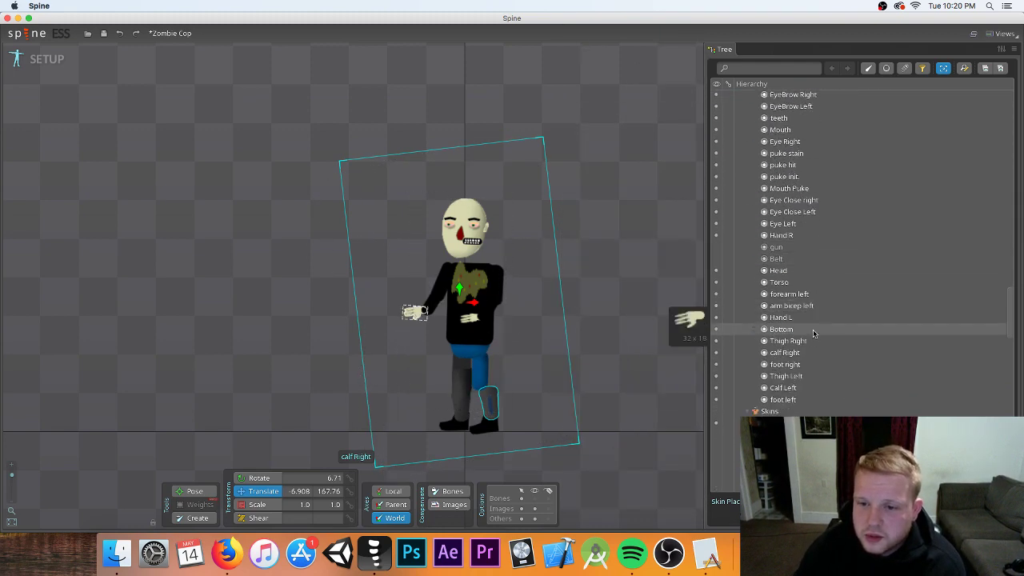
scroll(812, 344, down, 2)
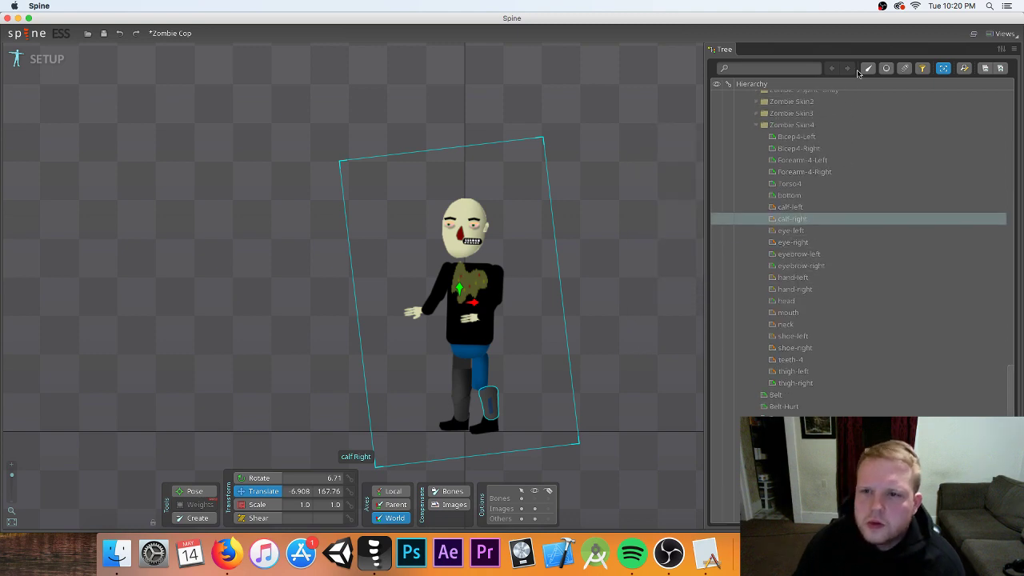
scroll(845, 172, up, 10)
scroll(874, 181, up, 10)
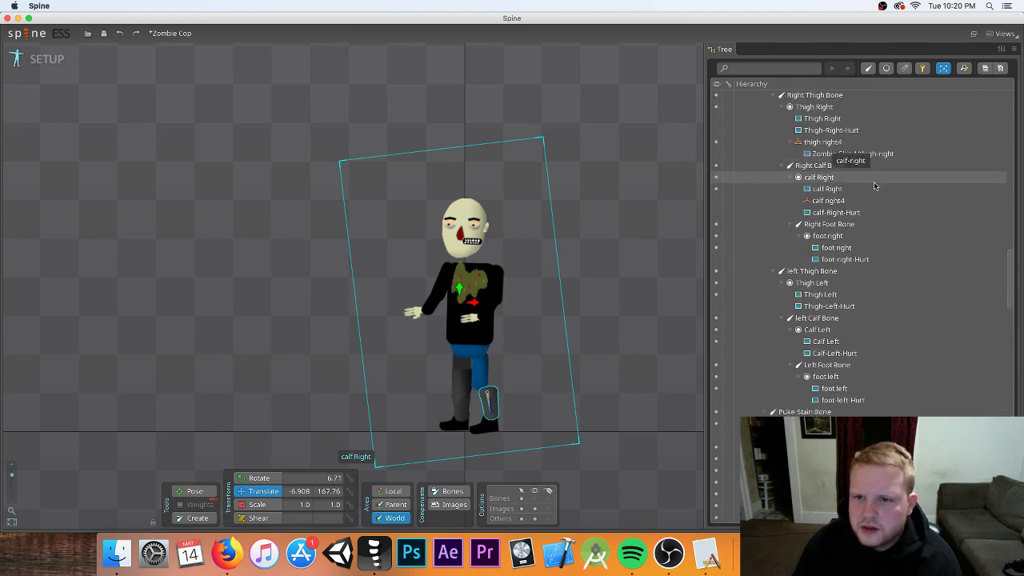
click(871, 245)
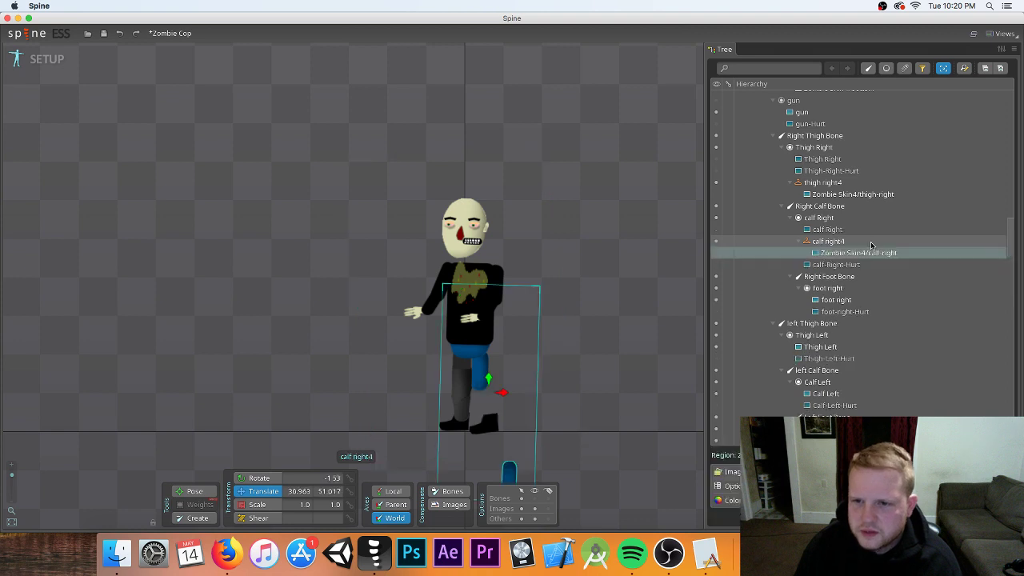
drag(489, 382, 484, 328)
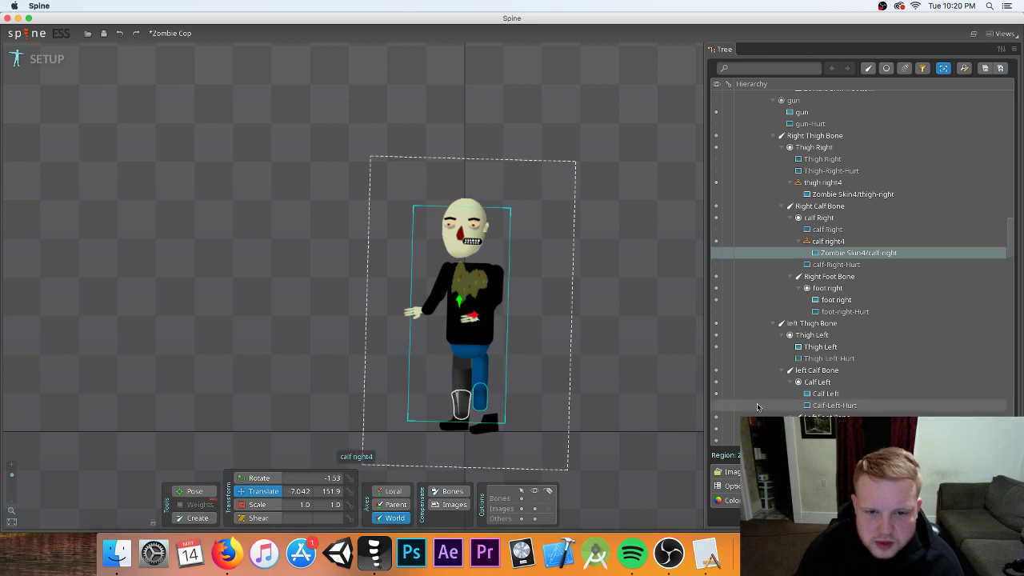
- Create a skin placeholder named foot right4 under the foot right slot of the Right Foot Bone
click(841, 288)
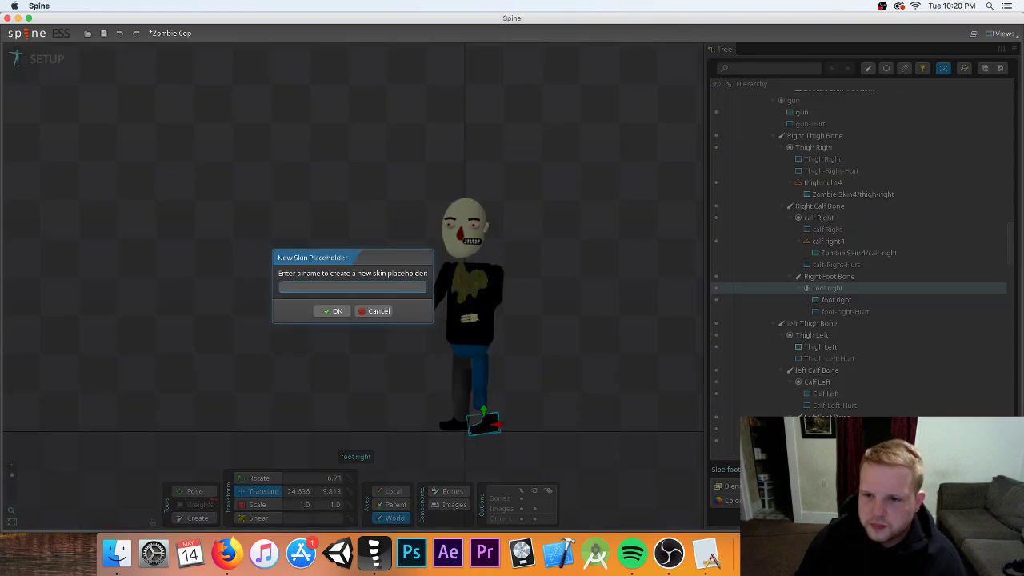
text(foot)
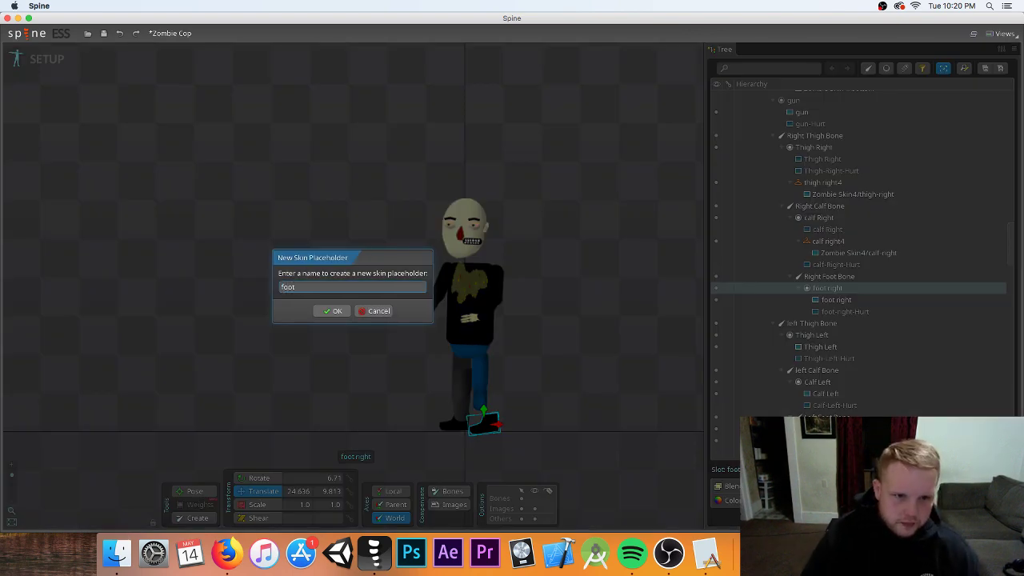
text( r)
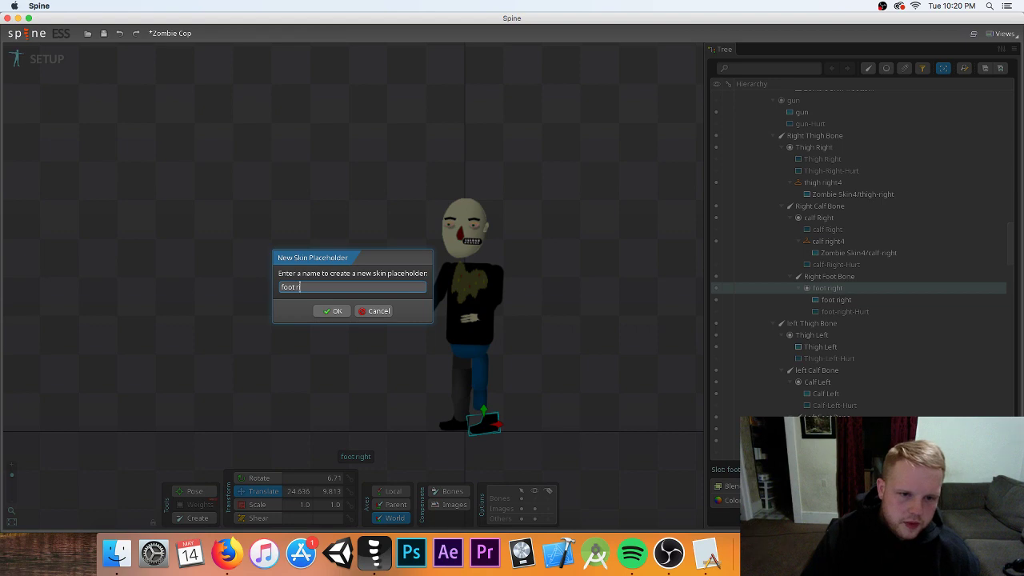
text(ight4)
key(Return)
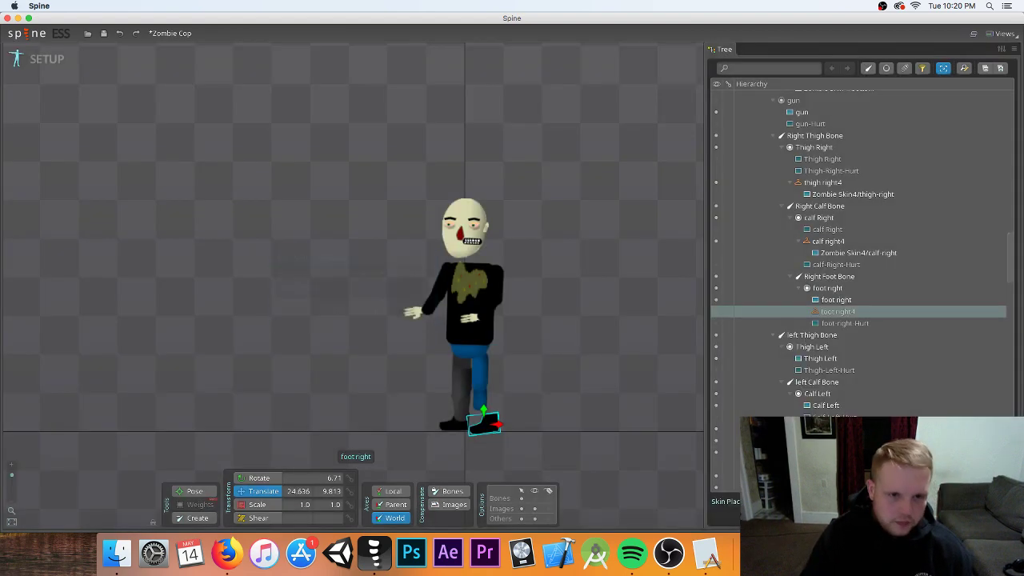
- Attach the Zombie Skin4 shoe-right image to the foot right4 placeholder and move it below the right calf, to about -6.74, 150.62
scroll(879, 399, down, 5)
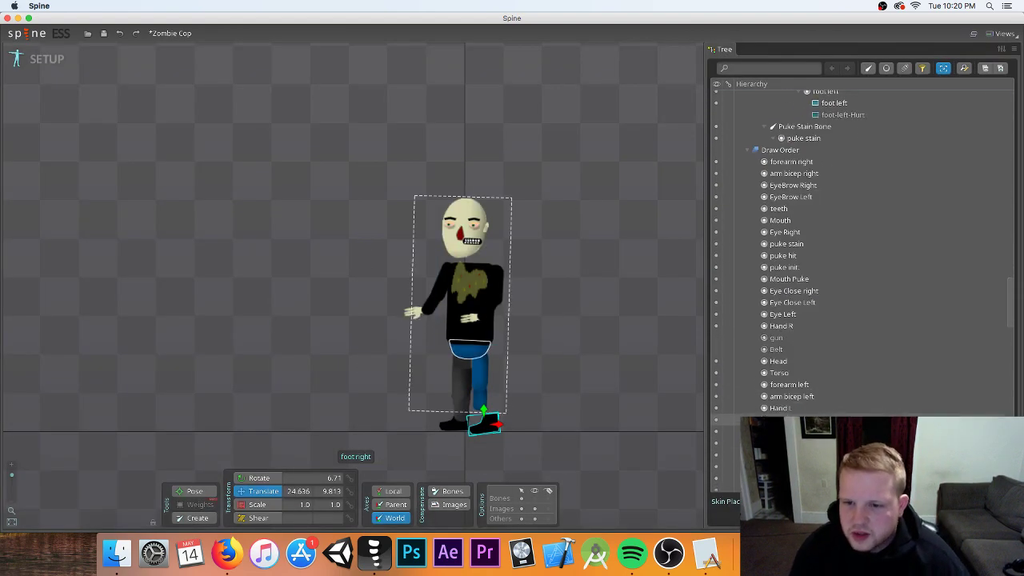
scroll(879, 400, down, 10)
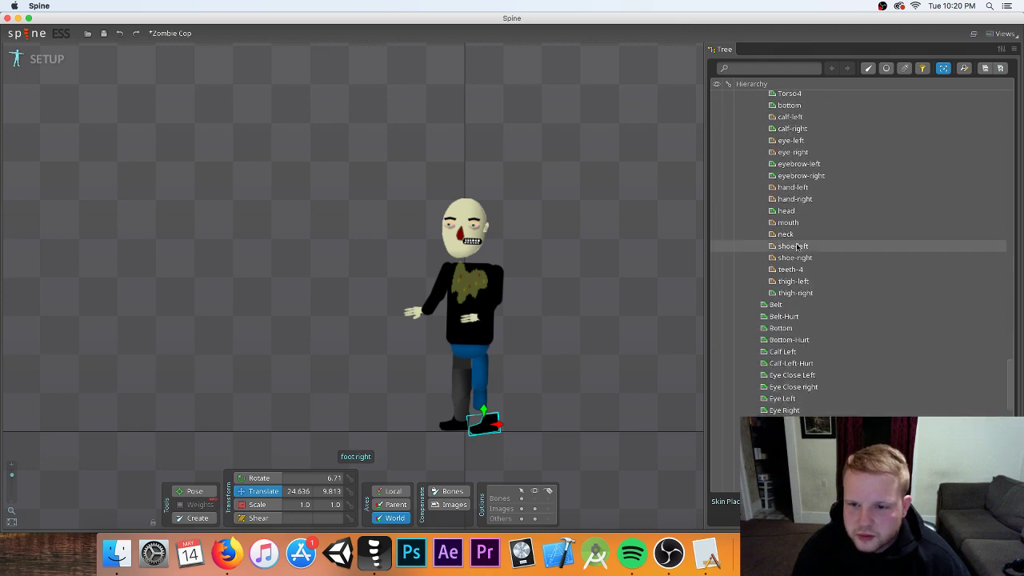
scroll(811, 284, up, 5)
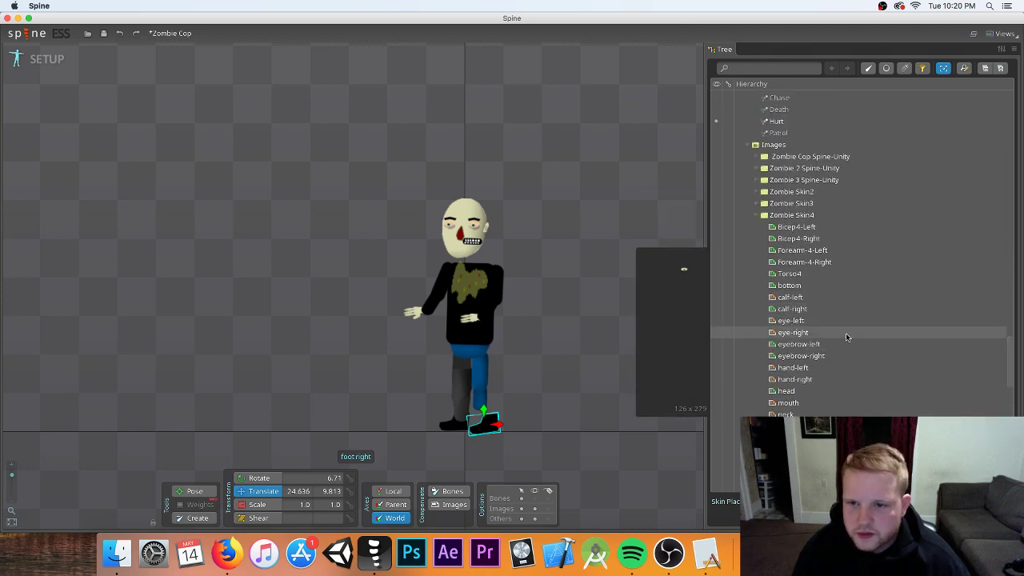
scroll(847, 335, down, 5)
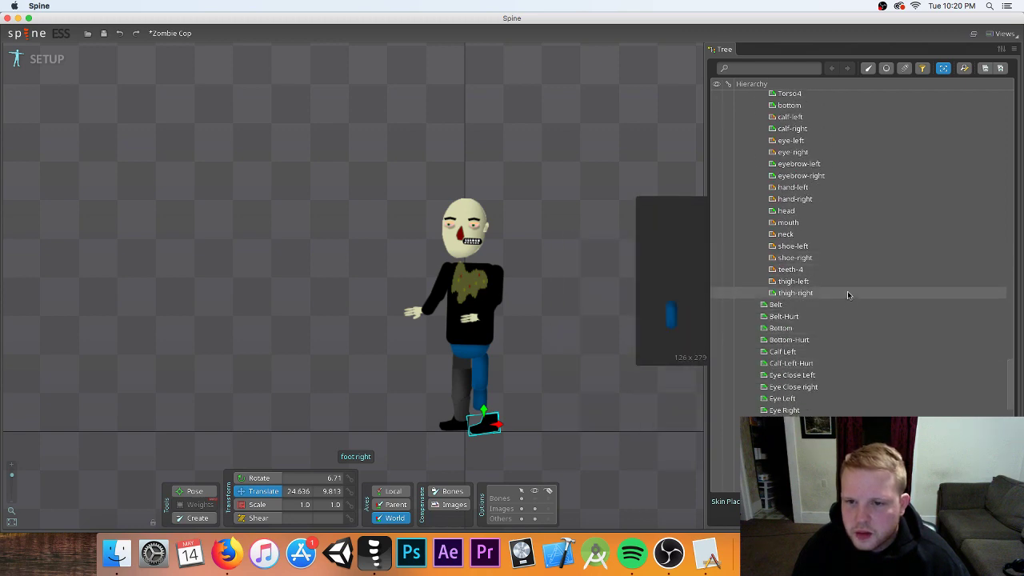
scroll(847, 296, down, 2)
scroll(848, 297, up, 5)
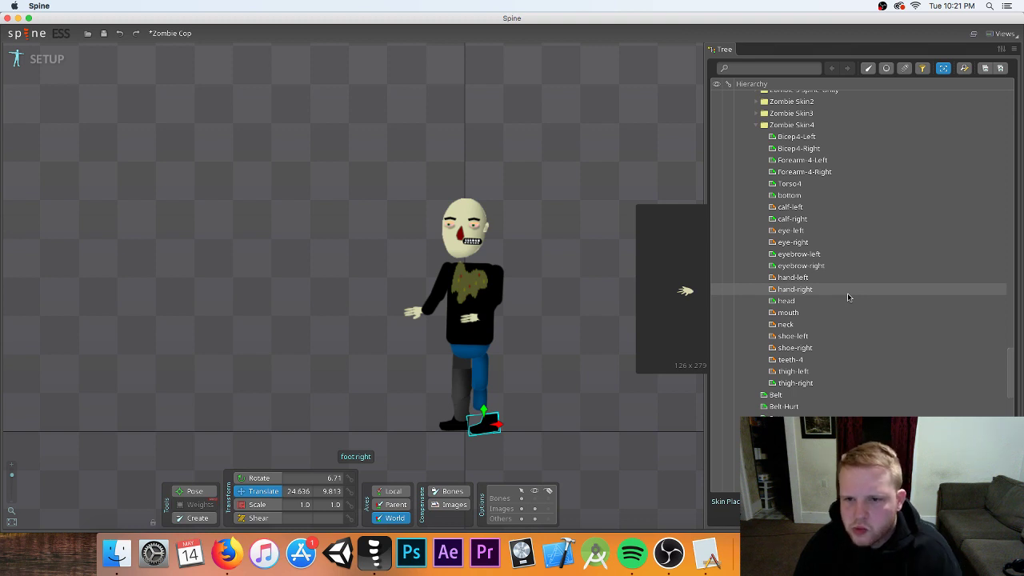
click(816, 347)
scroll(824, 120, up, 2)
scroll(853, 234, up, 15)
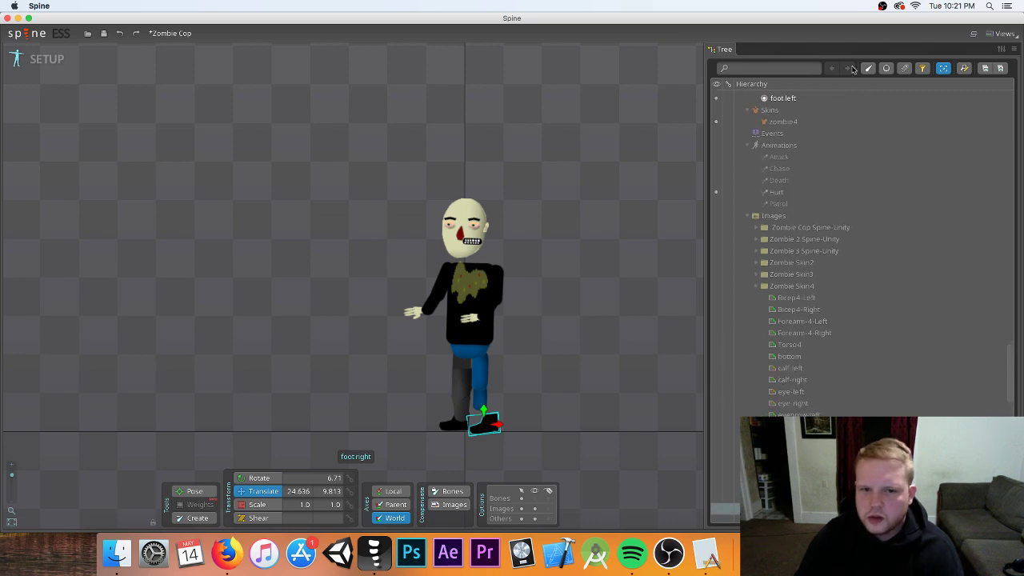
drag(853, 234, 840, 186)
drag(493, 405, 473, 317)
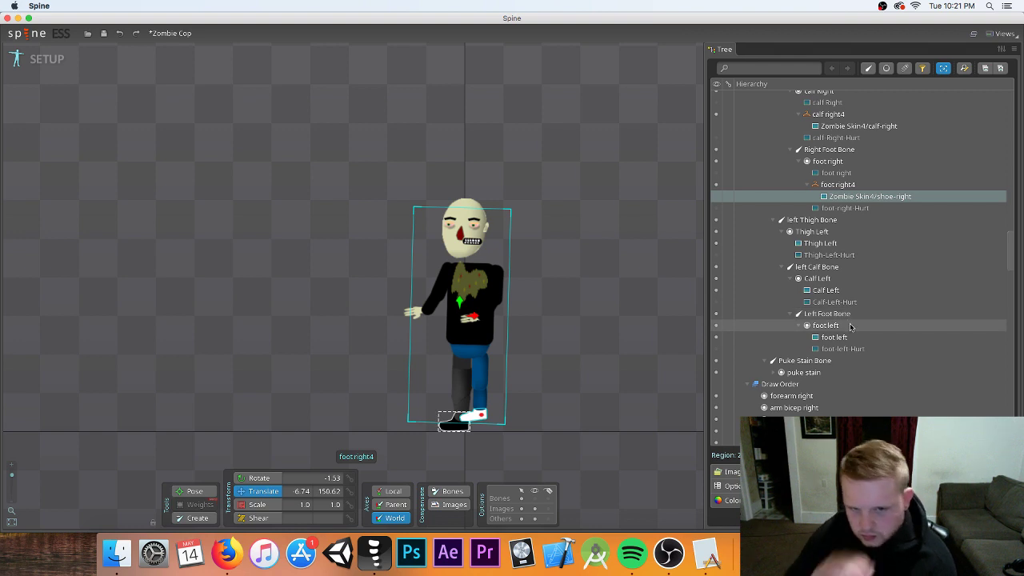
- Create a skin placeholder named thigh left4 under the Thigh Left slot of the left Thigh Bone
mouse_move(850, 325)
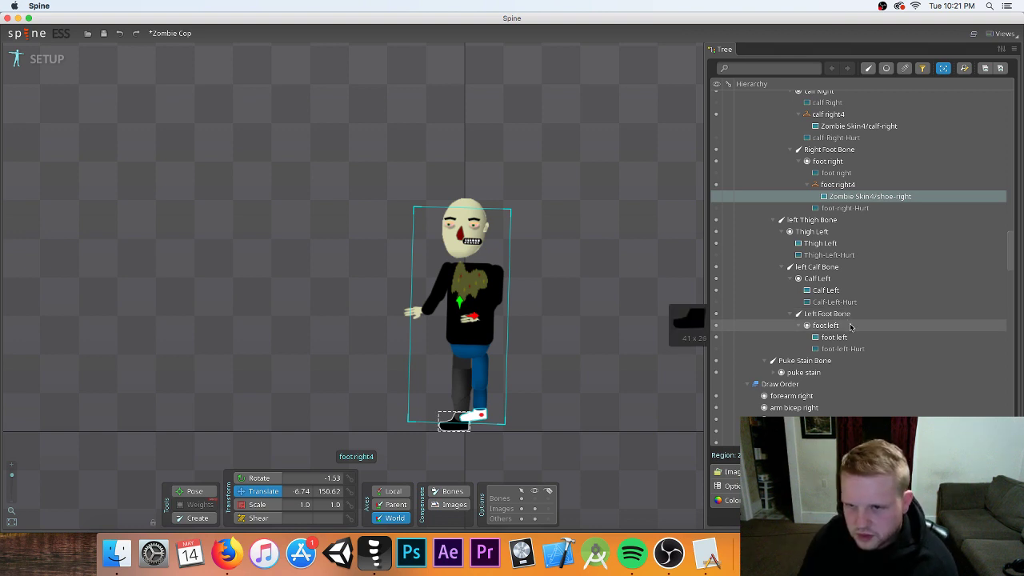
click(854, 232)
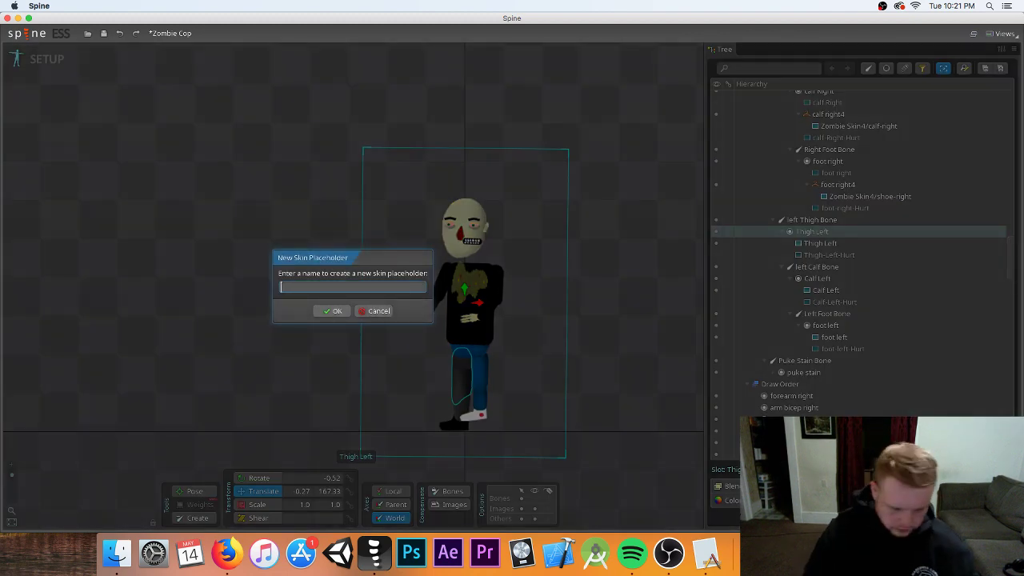
text(thigh lef)
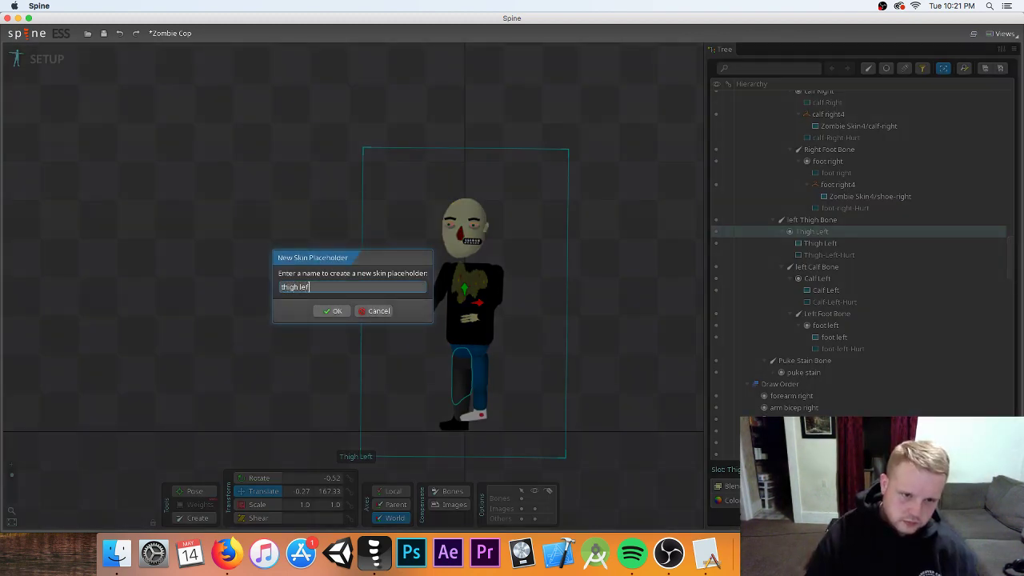
text(t4)
key(Return)
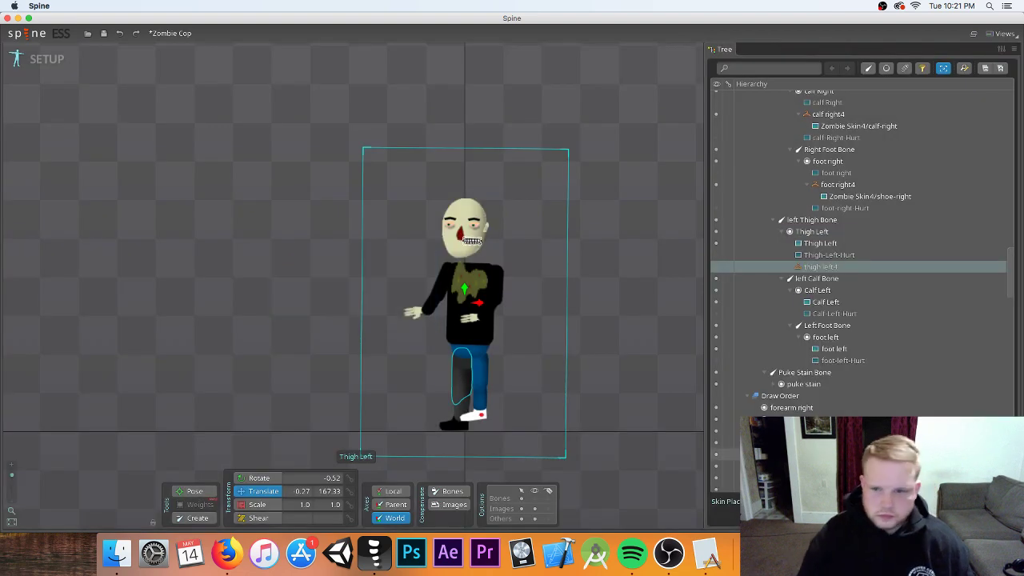
- Attach the Zombie Skin4 thigh-left image to the thigh left4 placeholder and move it up below the hips, to about -4.55, 157.33
scroll(860, 256, down, 15)
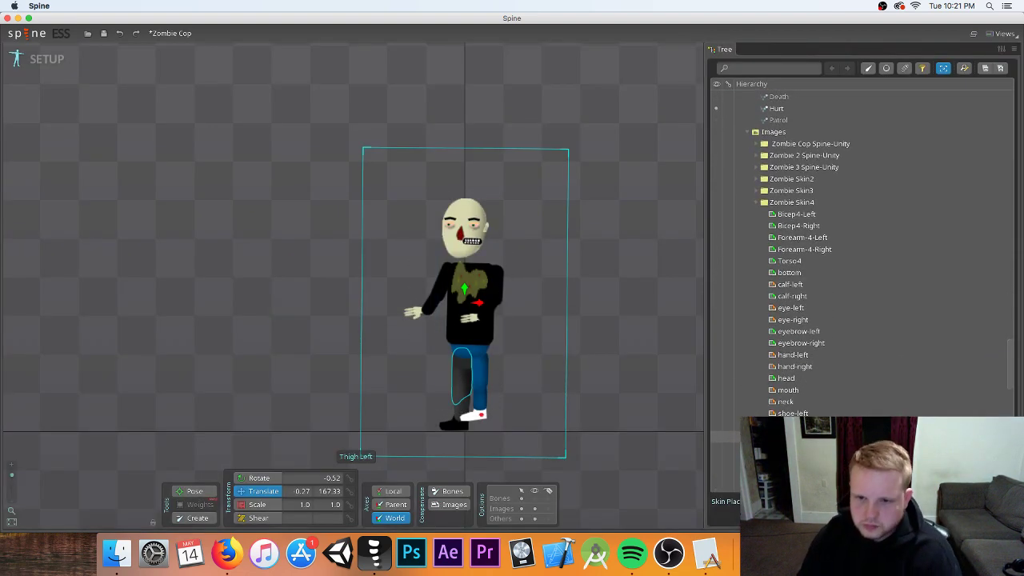
scroll(814, 358, down, 3)
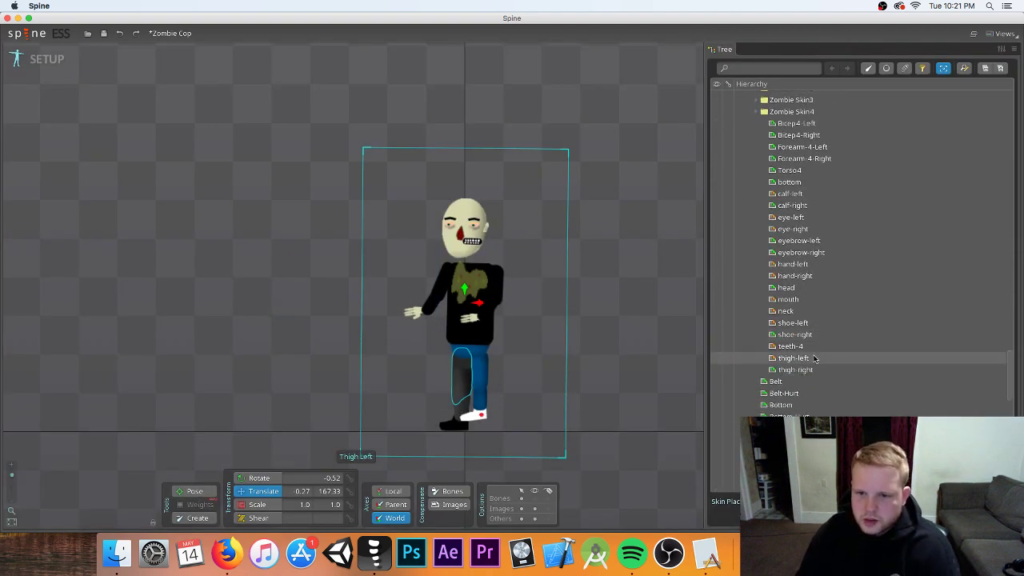
drag(814, 359, 851, 360)
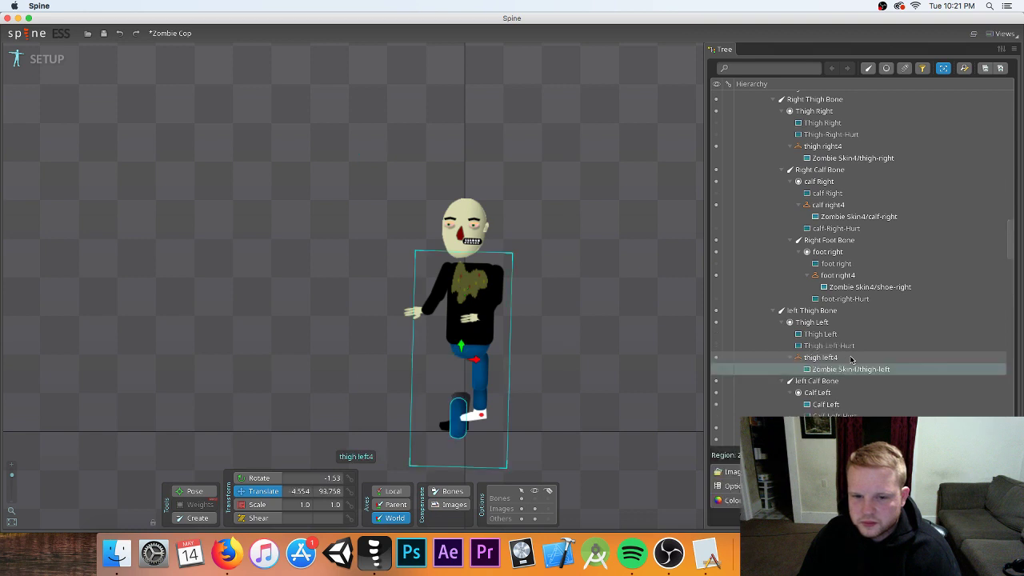
drag(462, 349, 461, 304)
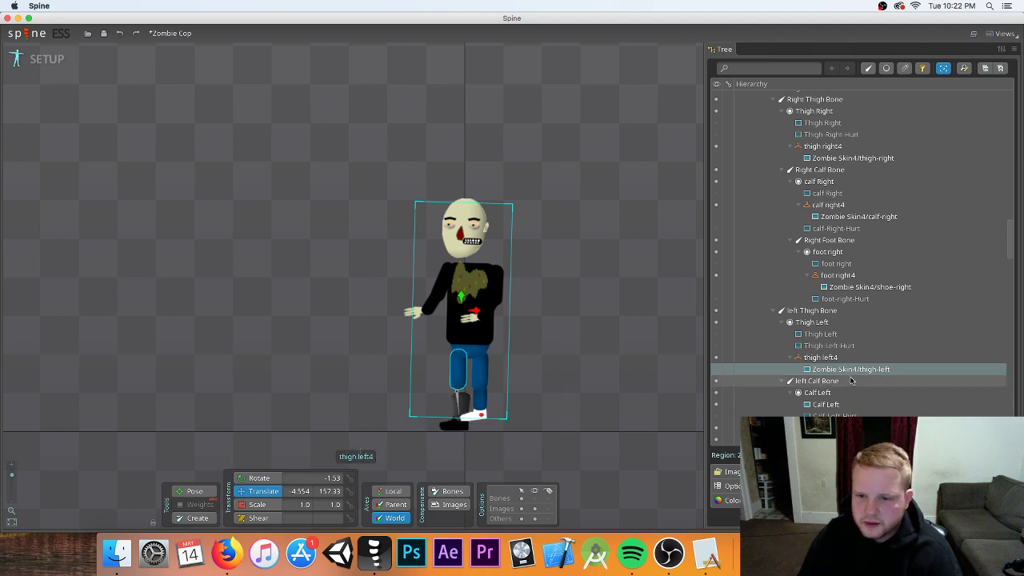
- Create a skin placeholder named calf left4 under the Calf Left slot of the left Calf Bone
scroll(847, 385, down, 5)
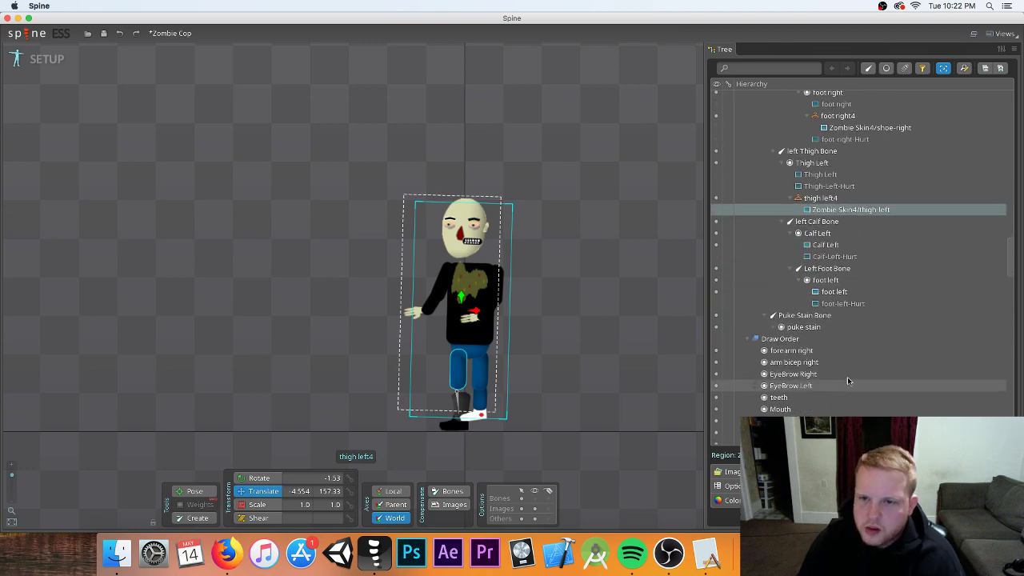
click(845, 233)
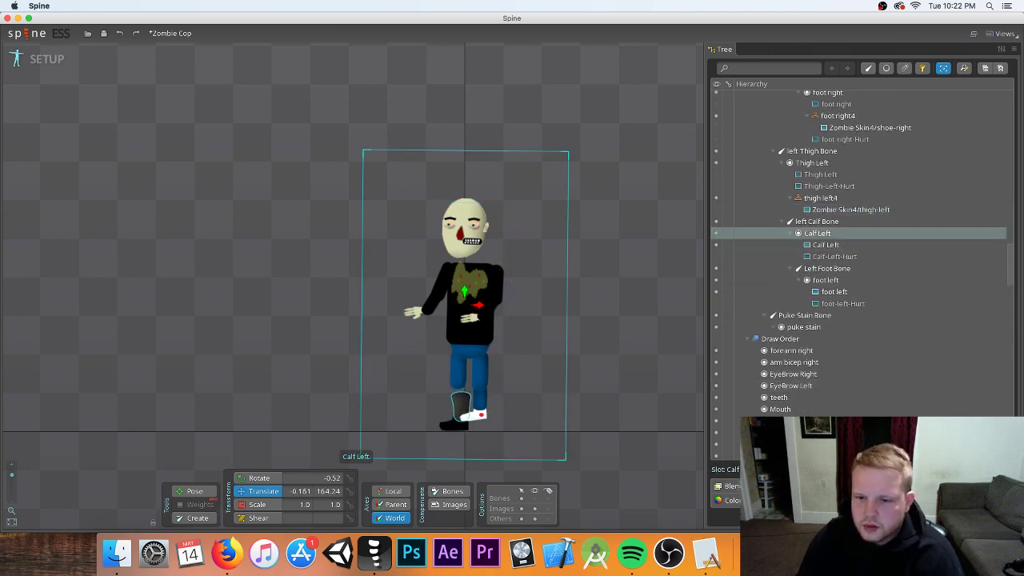
click(725, 432)
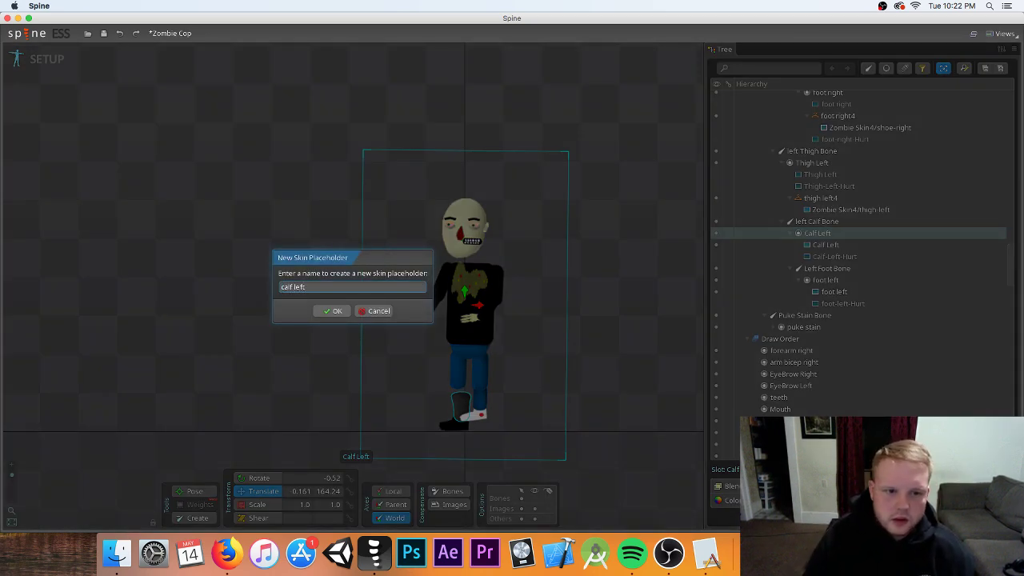
key(Return)
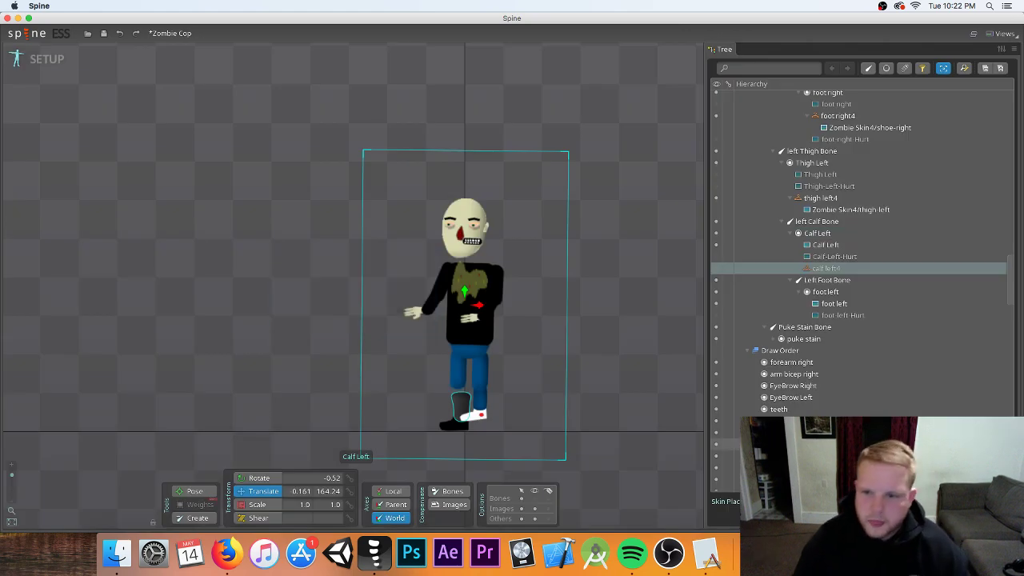
- Attach the Zombie Skin4 calf-left image to the calf left4 placeholder and move it below the left thigh, to about -5.04, 154.62
scroll(859, 256, down, 15)
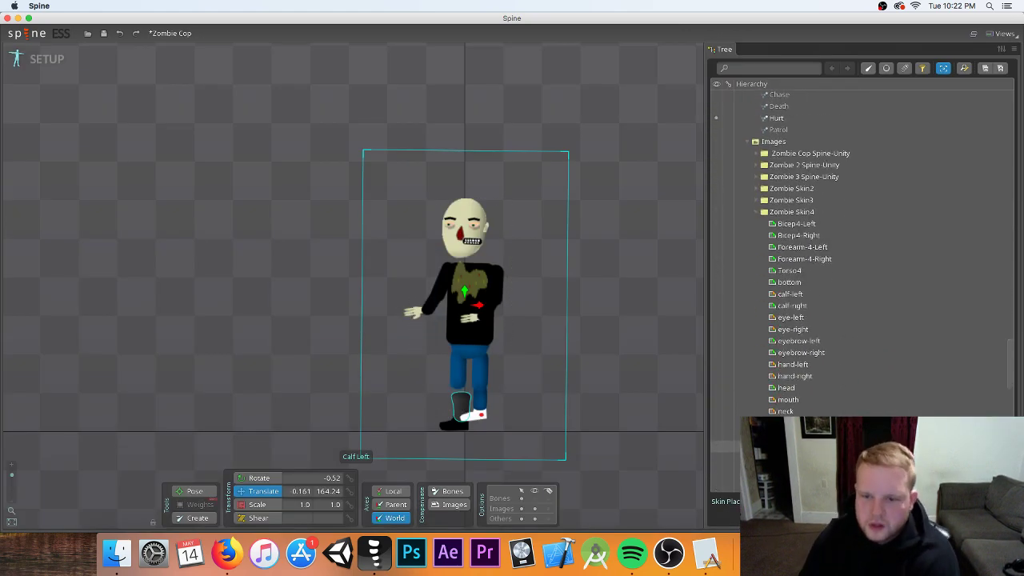
scroll(844, 237, down, 3)
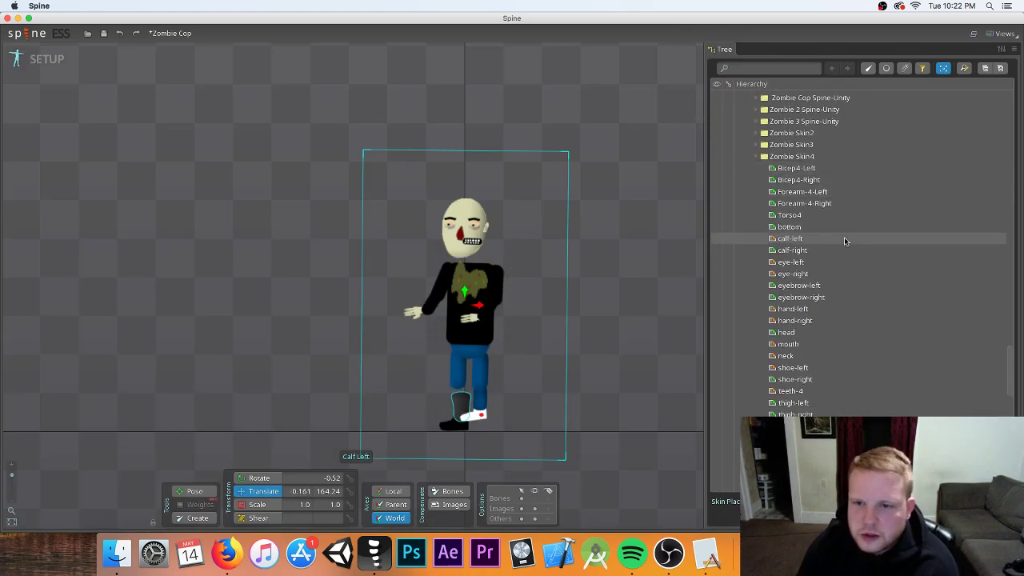
drag(844, 238, 843, 356)
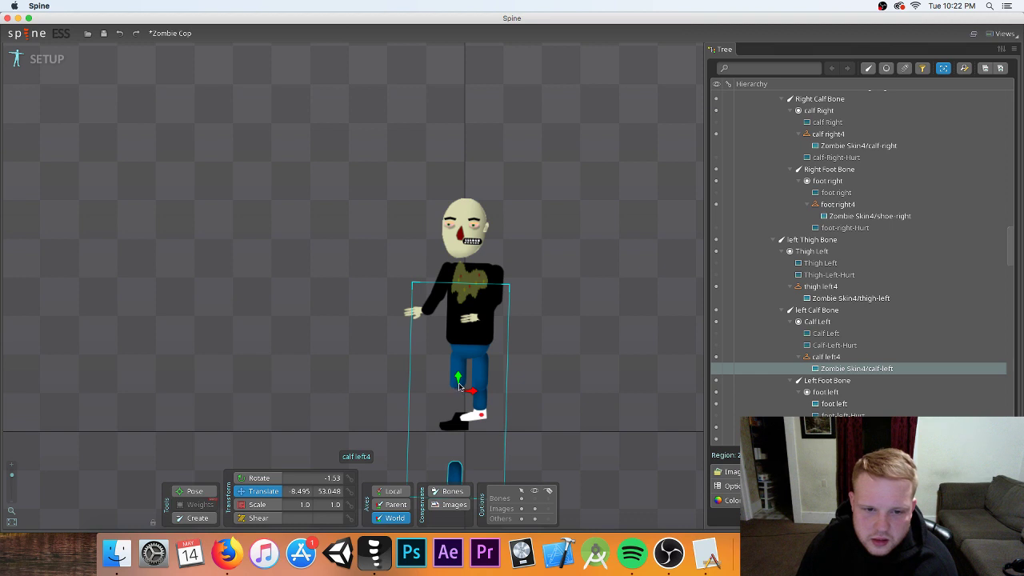
drag(458, 386, 468, 311)
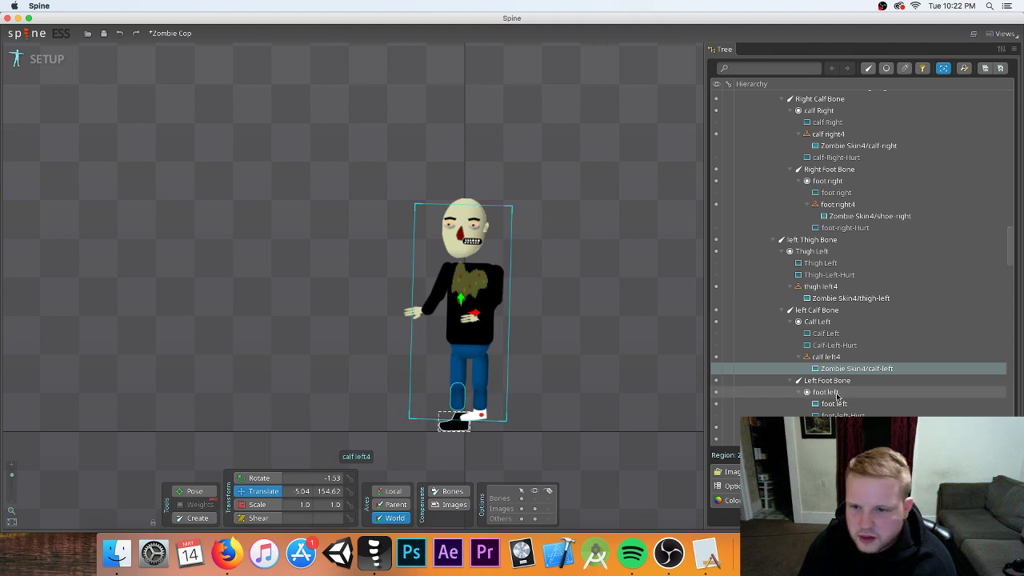
- Create a skin placeholder named foot left4 under the foot left slot of the Left Foot Bone
scroll(838, 398, down, 3)
scroll(837, 398, down, 1)
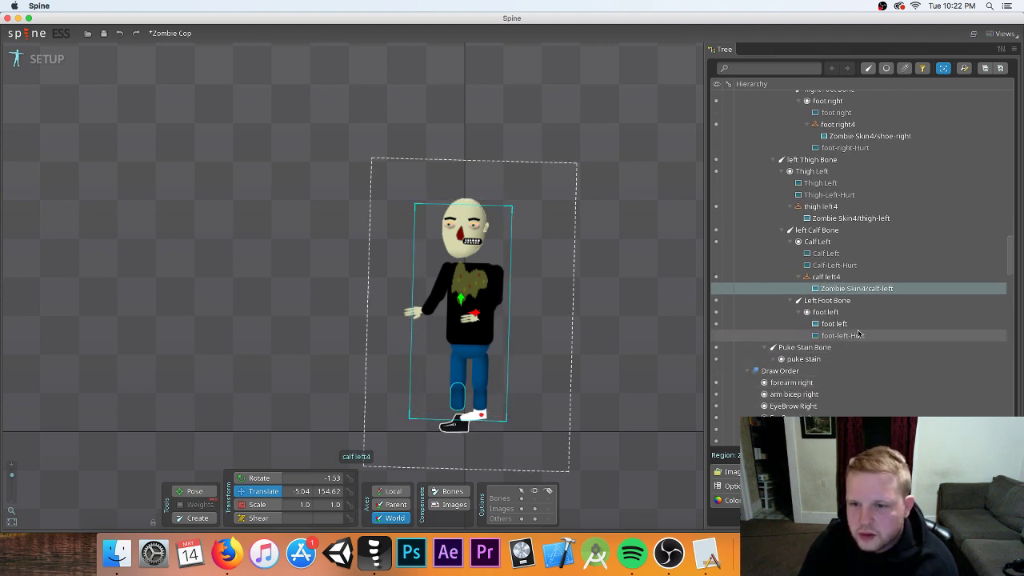
click(835, 313)
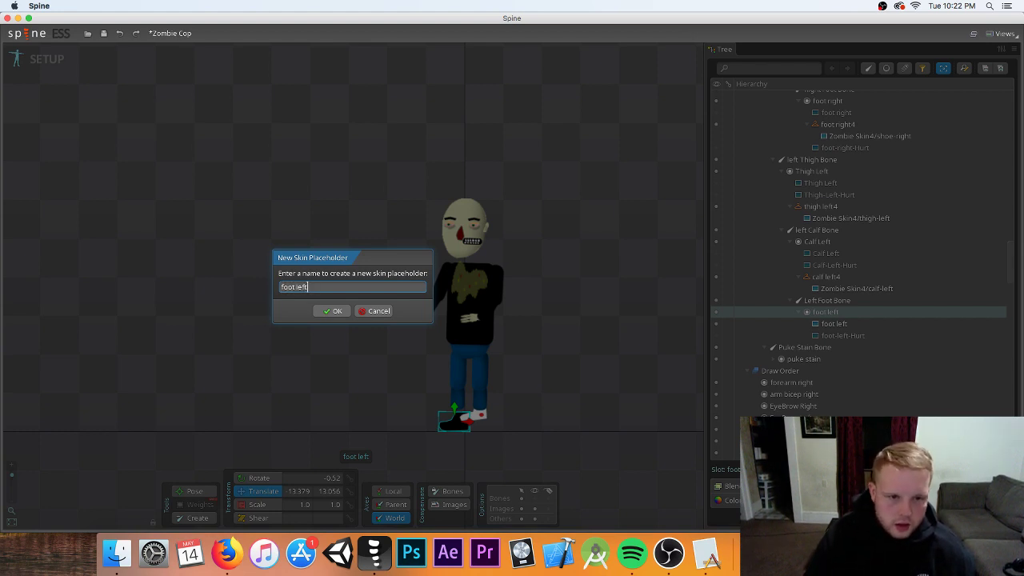
key(Return)
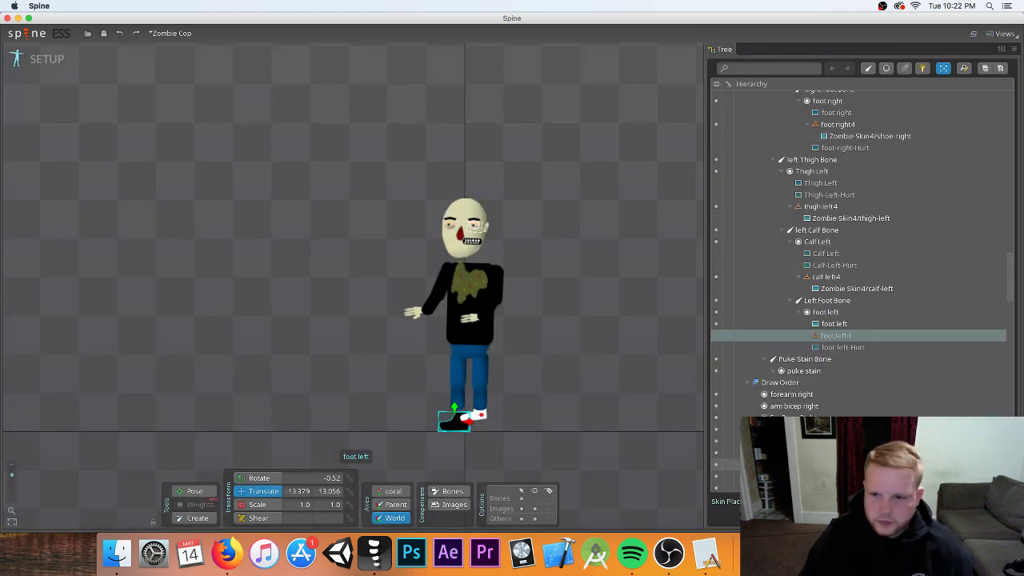
- Attach the Zombie Skin4 shoe-left image to the foot left4 placeholder and move it up to the left calf, to about -12.51, 152.55
scroll(761, 317, down, 15)
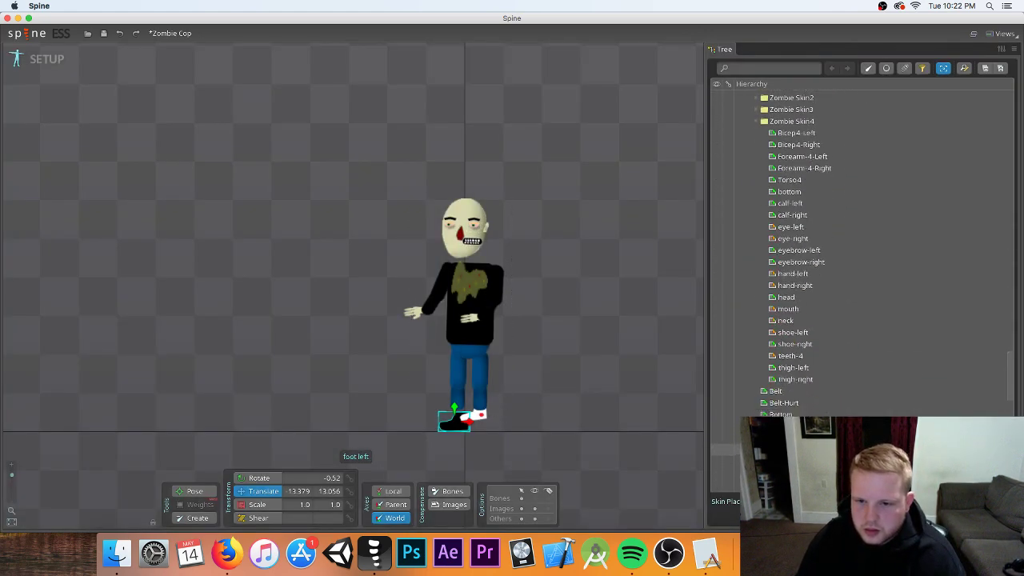
scroll(798, 324, up, 5)
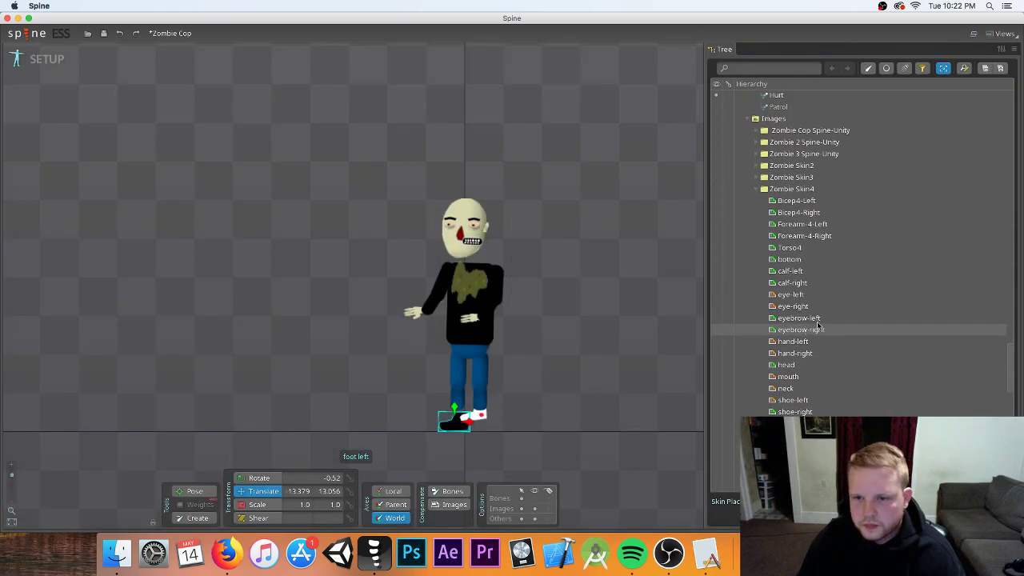
drag(836, 400, 841, 72)
scroll(837, 143, up, 3)
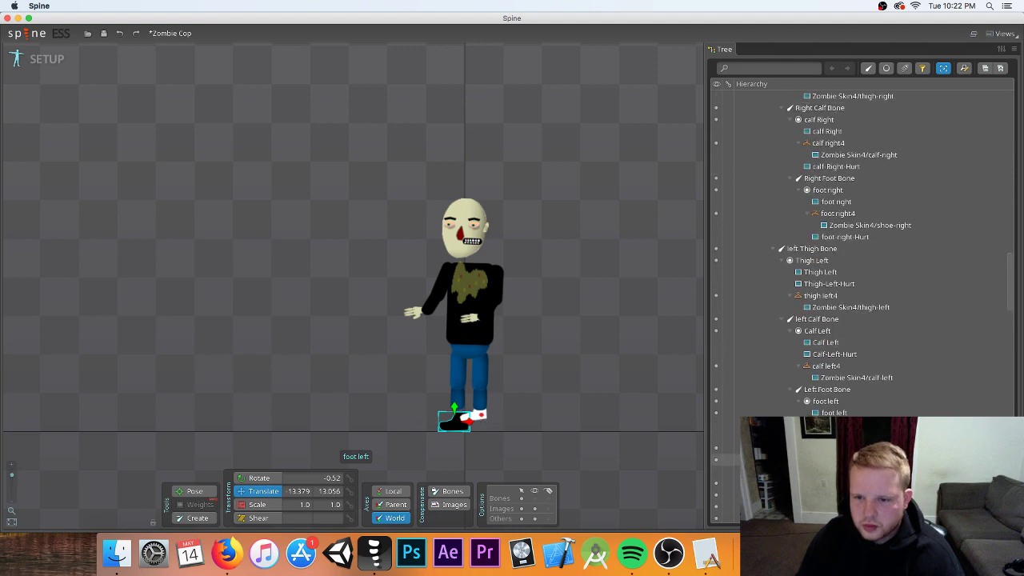
click(454, 410)
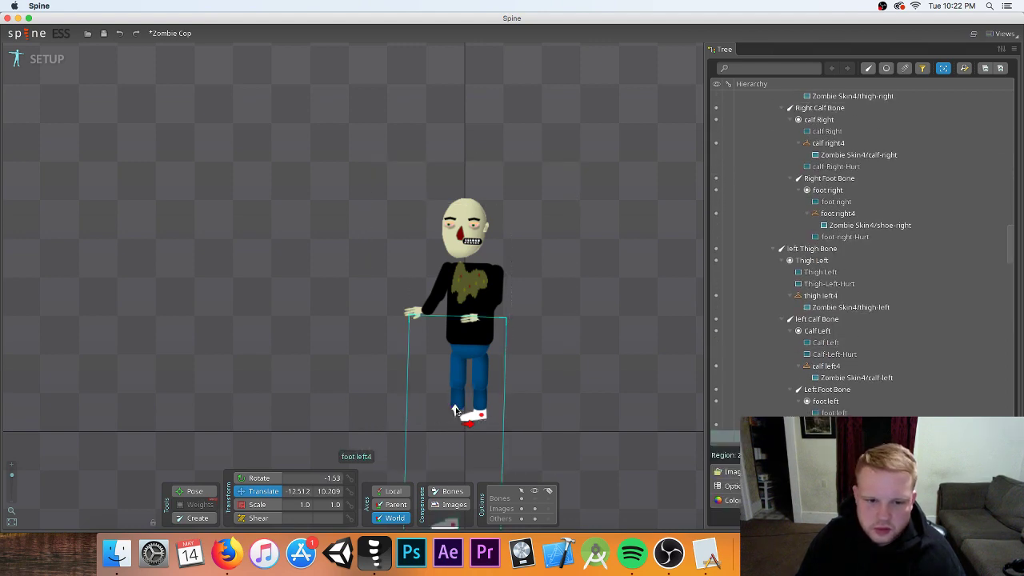
drag(459, 390, 481, 296)
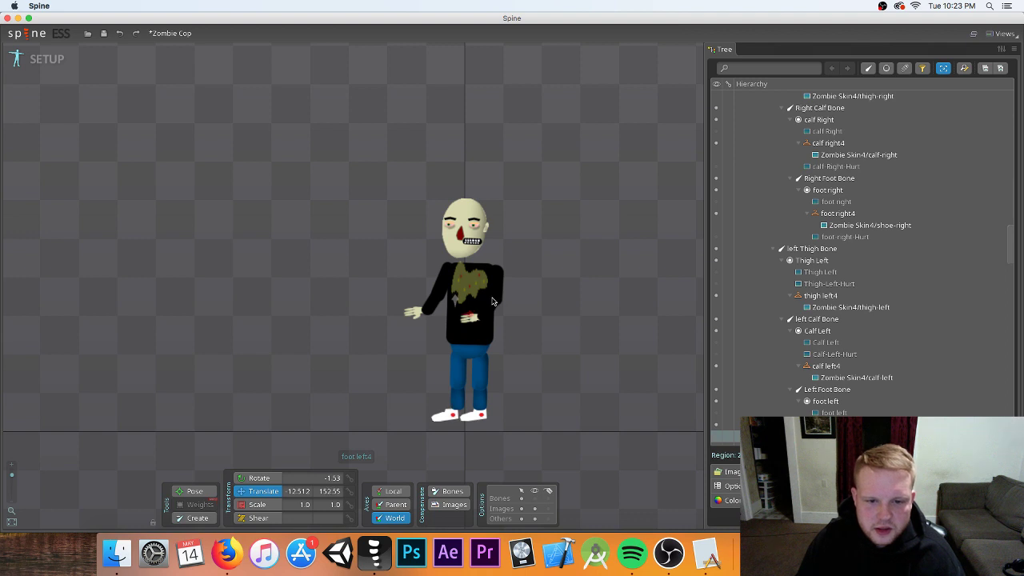
- Shift the left shoe image horizontally to line up under the left calf, at about -4.91, 152.55
drag(470, 317, 478, 317)
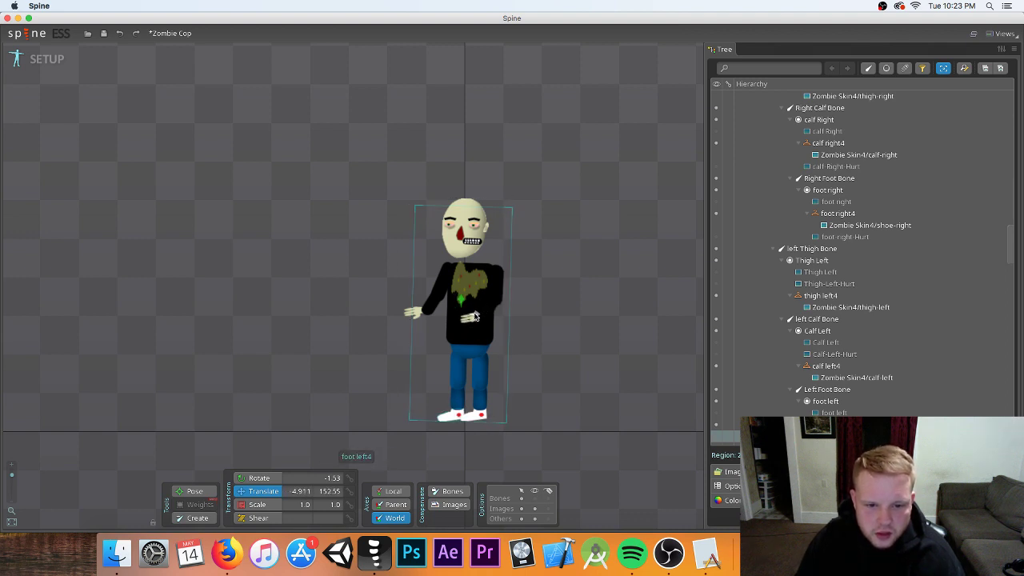
- Create a slot named neck under the root bone and move it onto the Head Bone
scroll(856, 376, down, 5)
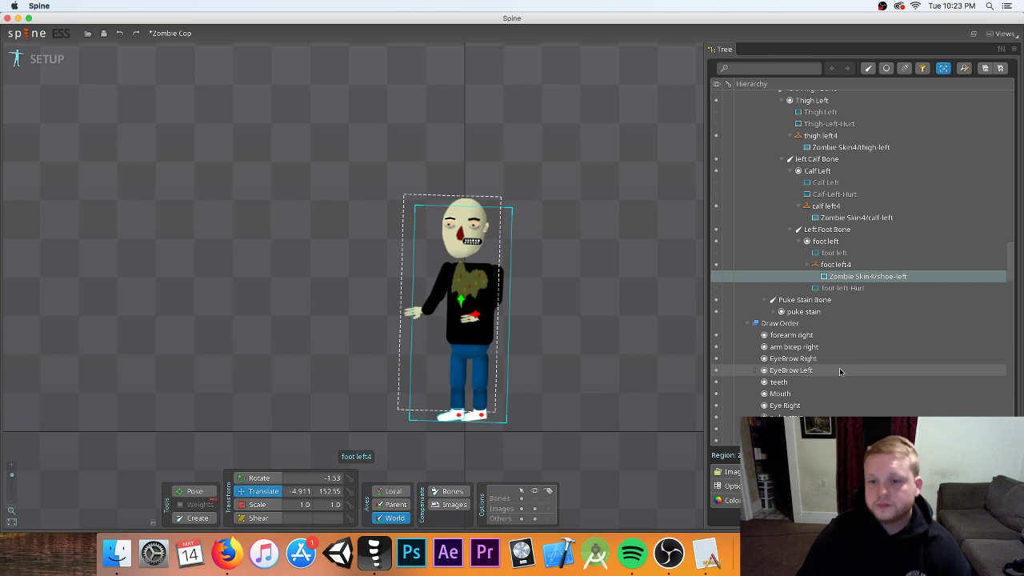
mouse_move(842, 371)
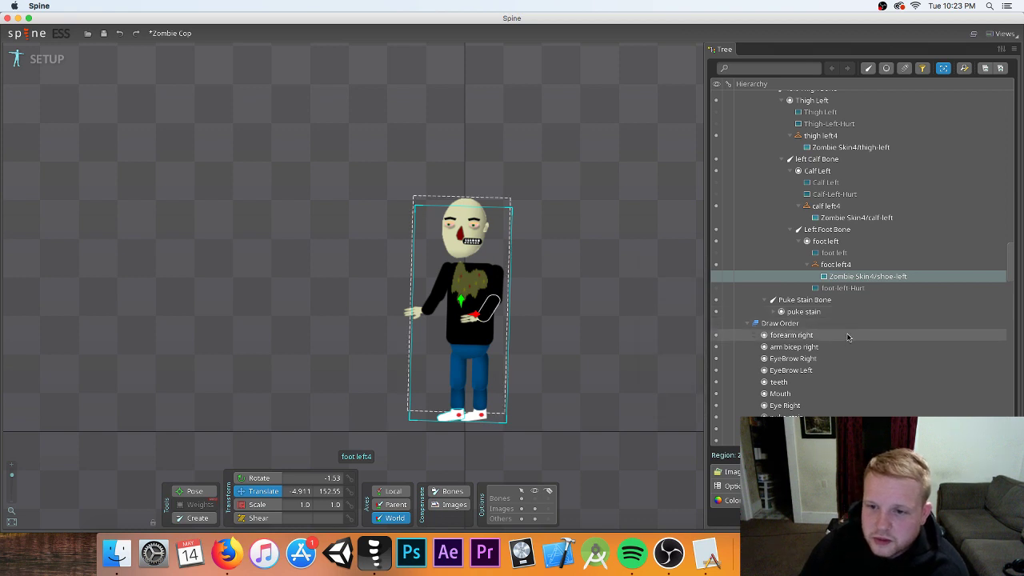
scroll(848, 337, down, 3)
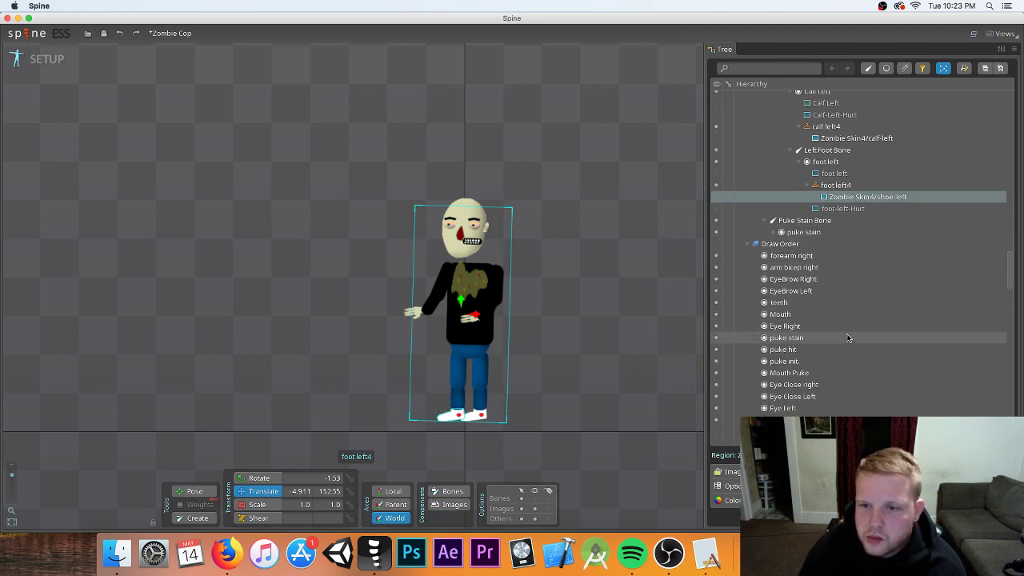
scroll(848, 336, up, 20)
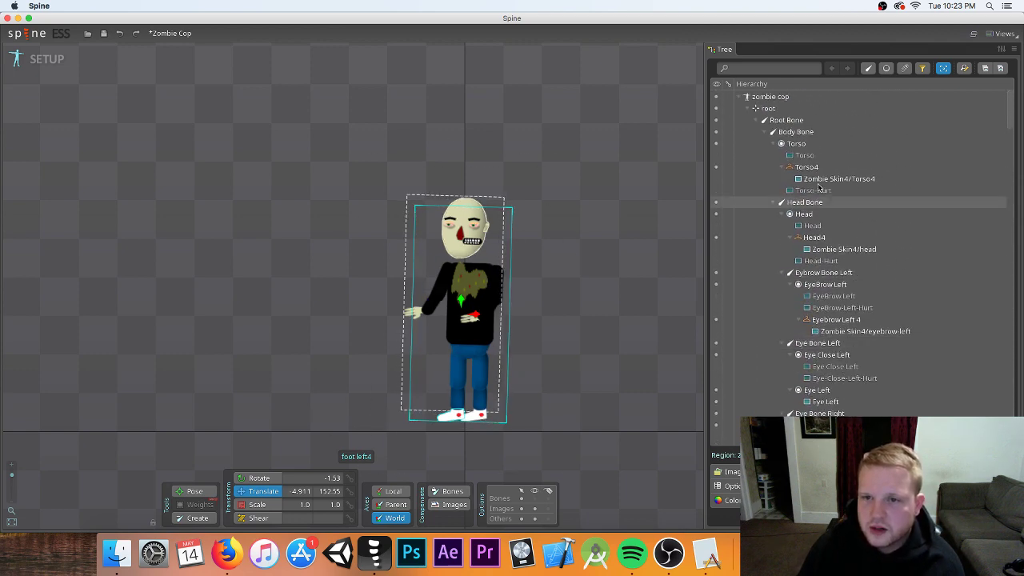
click(787, 110)
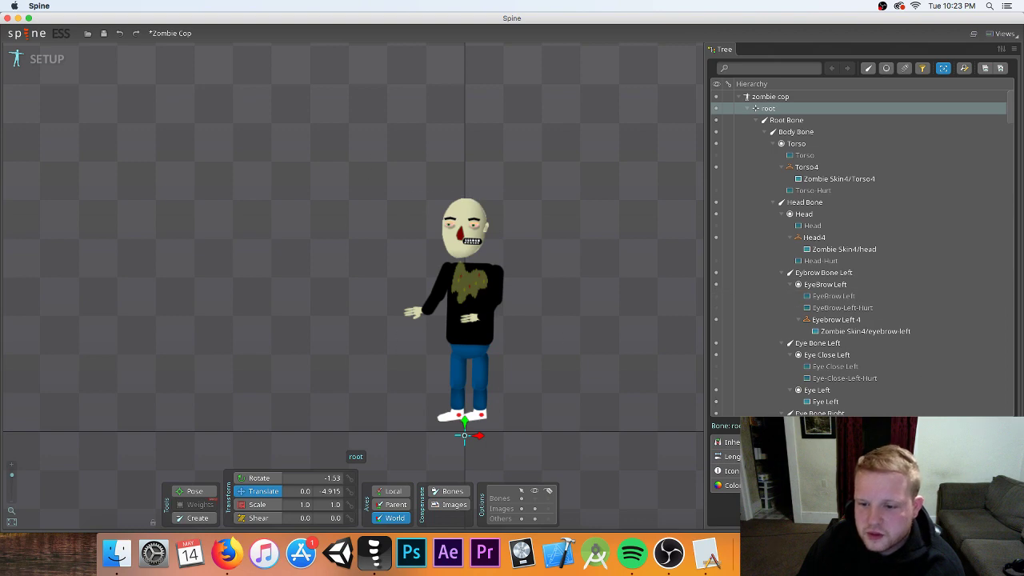
right_click(832, 405)
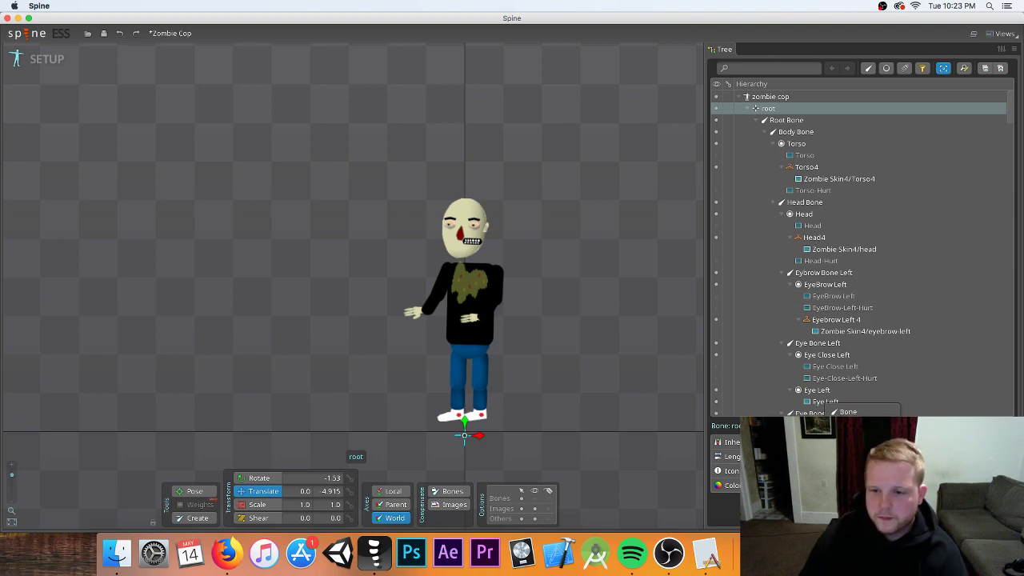
click(848, 424)
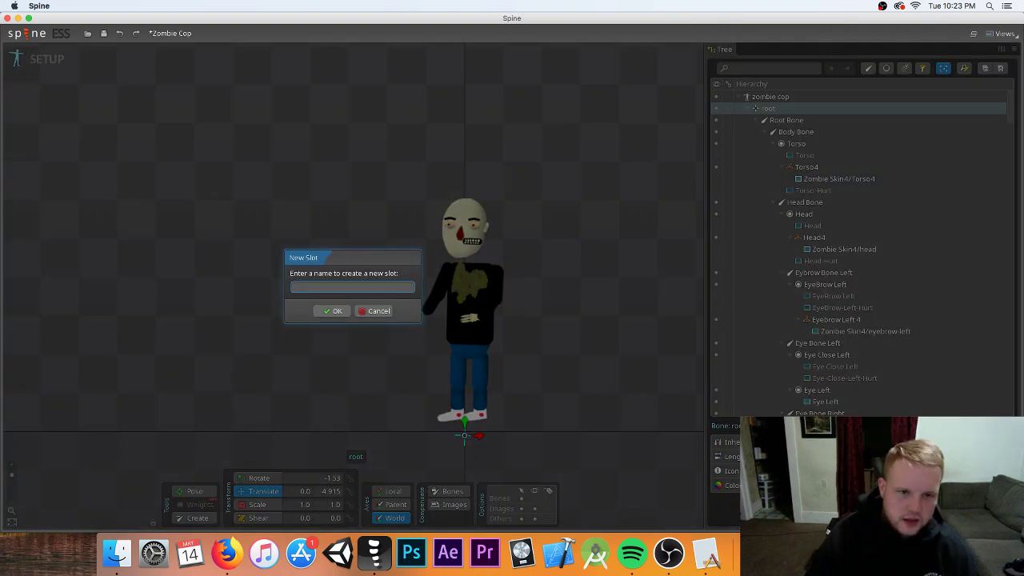
text(neck)
key(Return)
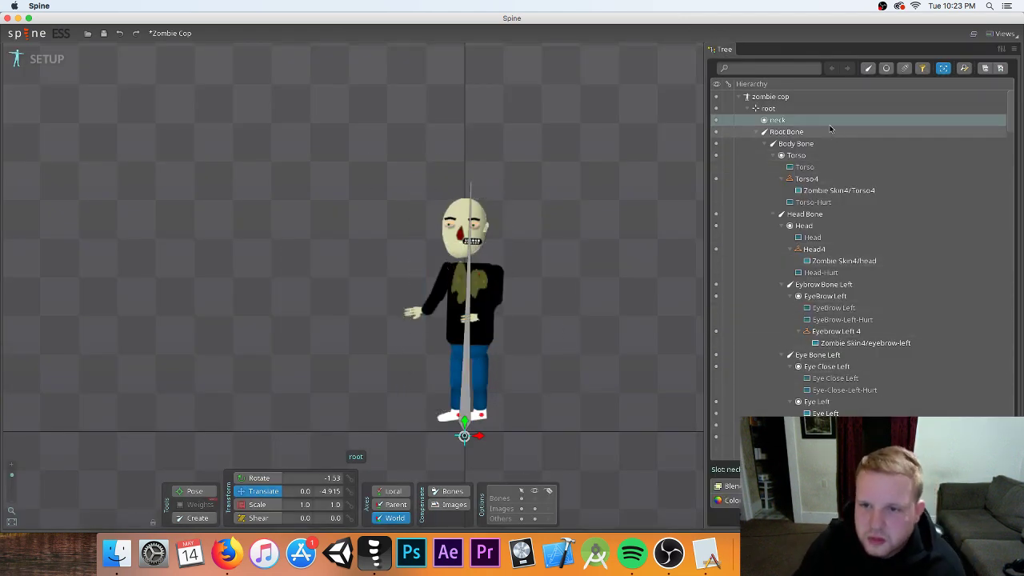
drag(830, 121, 809, 214)
- Attach the Zombie Skin4 neck image to the neck slot and move it below the head, to about -12.73, 164.04
scroll(884, 403, down, 10)
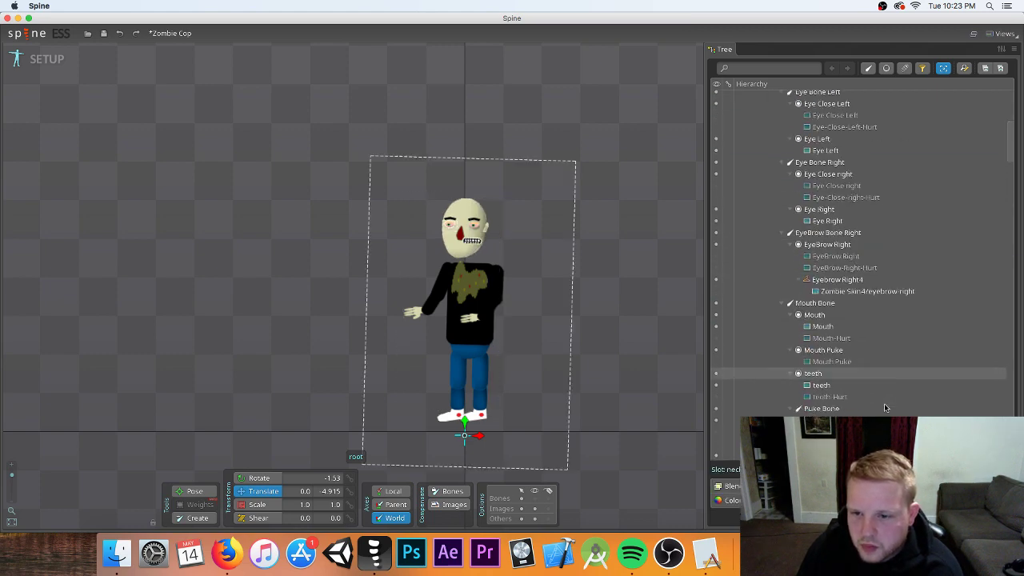
scroll(884, 404, down, 15)
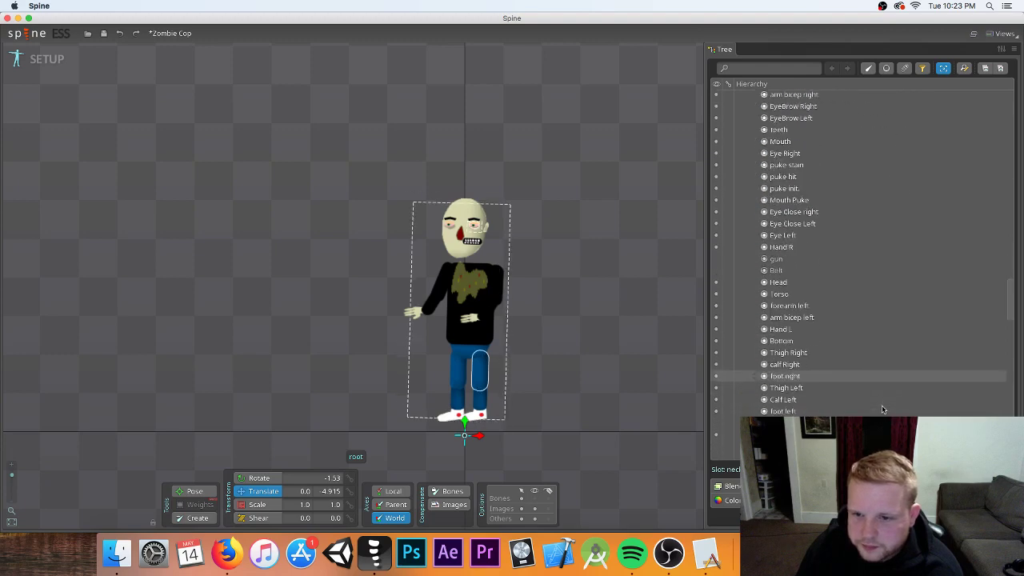
scroll(879, 400, down, 8)
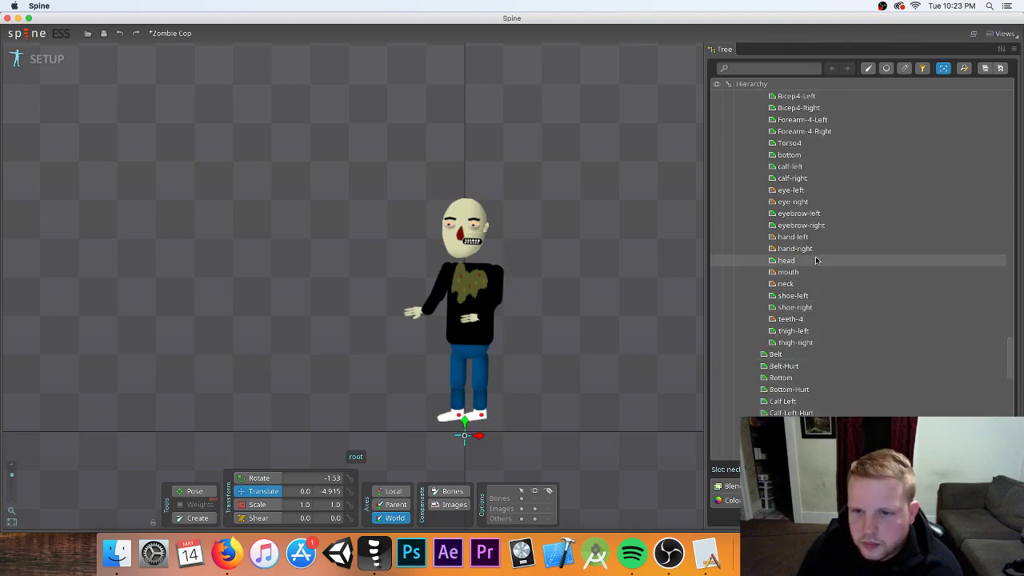
scroll(810, 227, up, 6)
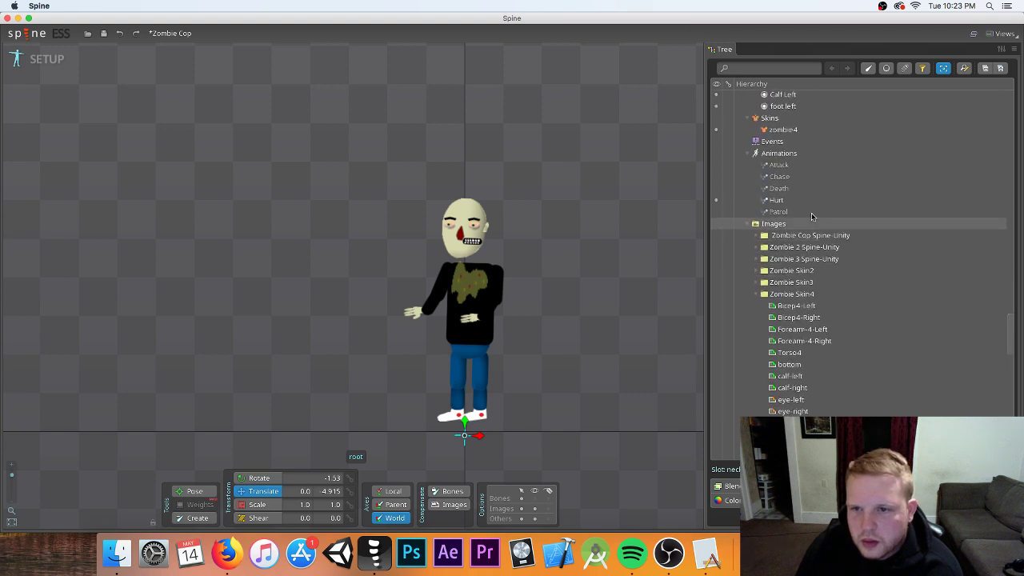
scroll(816, 232, down, 6)
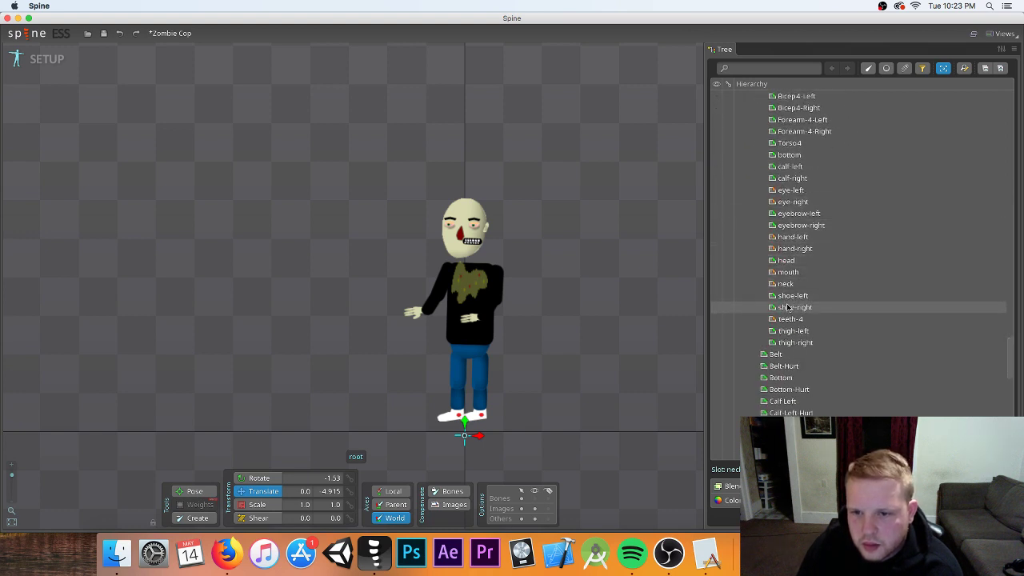
mouse_move(783, 323)
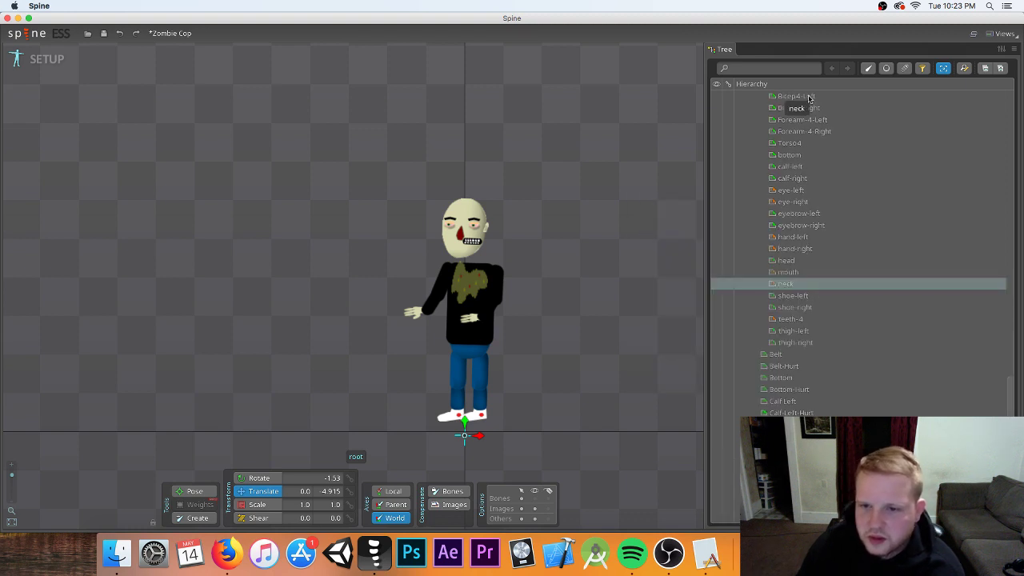
scroll(795, 105, up, 10)
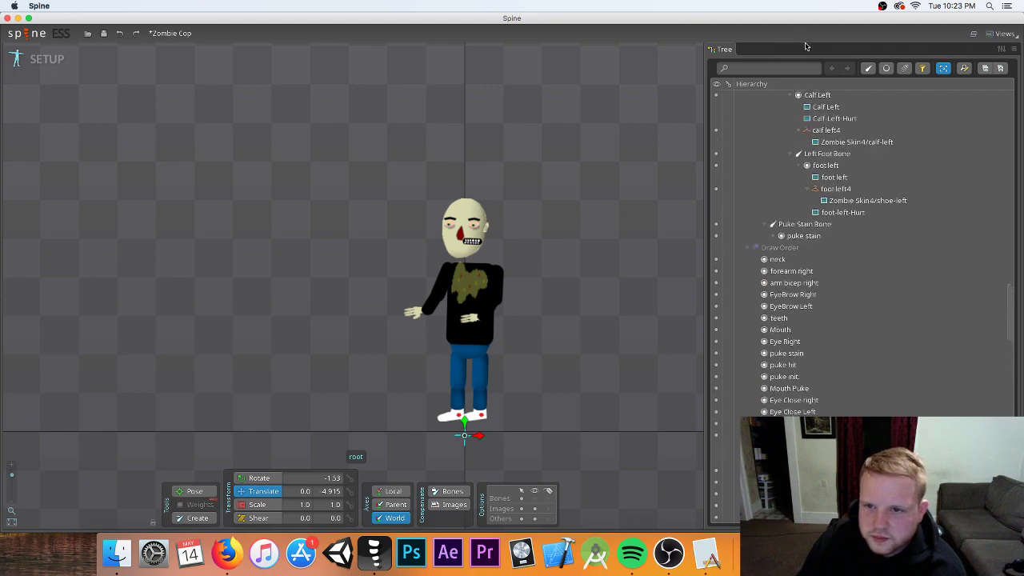
scroll(821, 235, up, 6)
scroll(821, 235, up, 8)
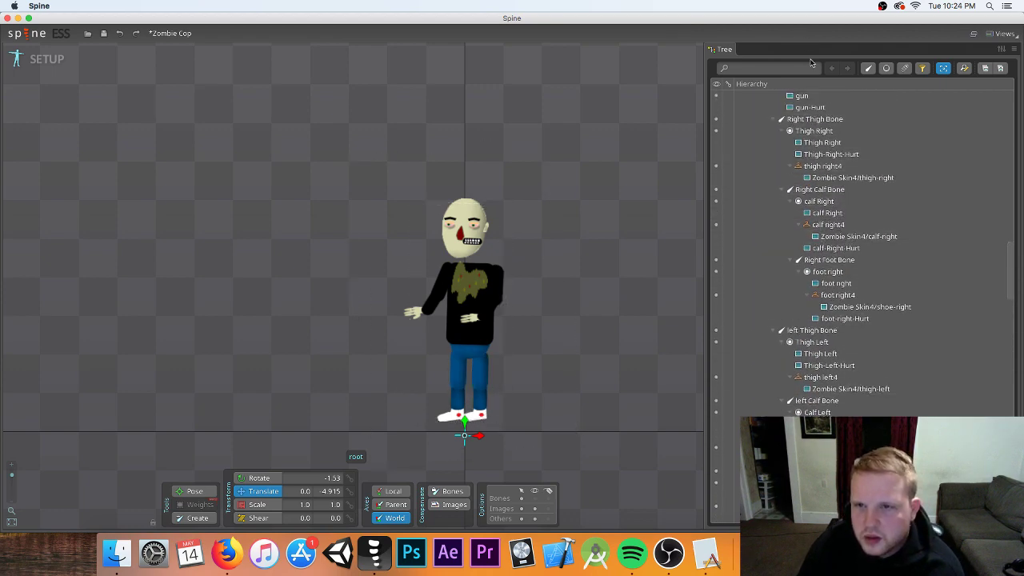
scroll(835, 248, up, 6)
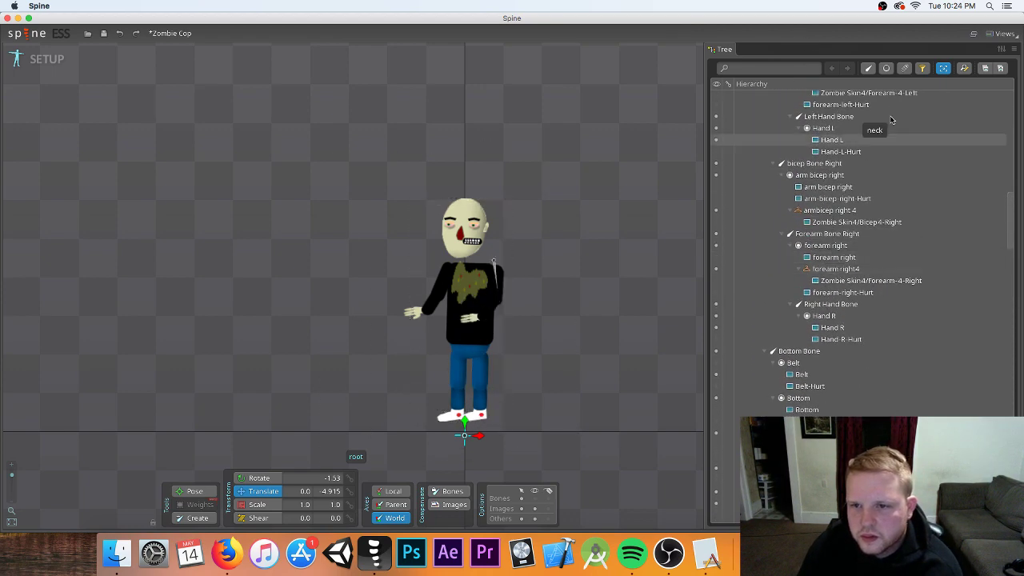
scroll(880, 155, up, 8)
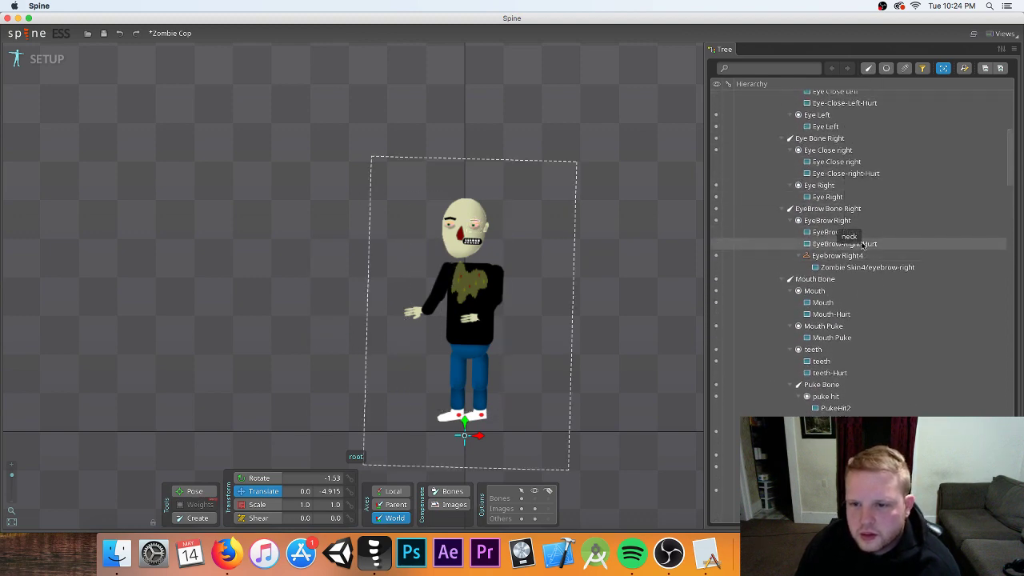
scroll(824, 144, up, 6)
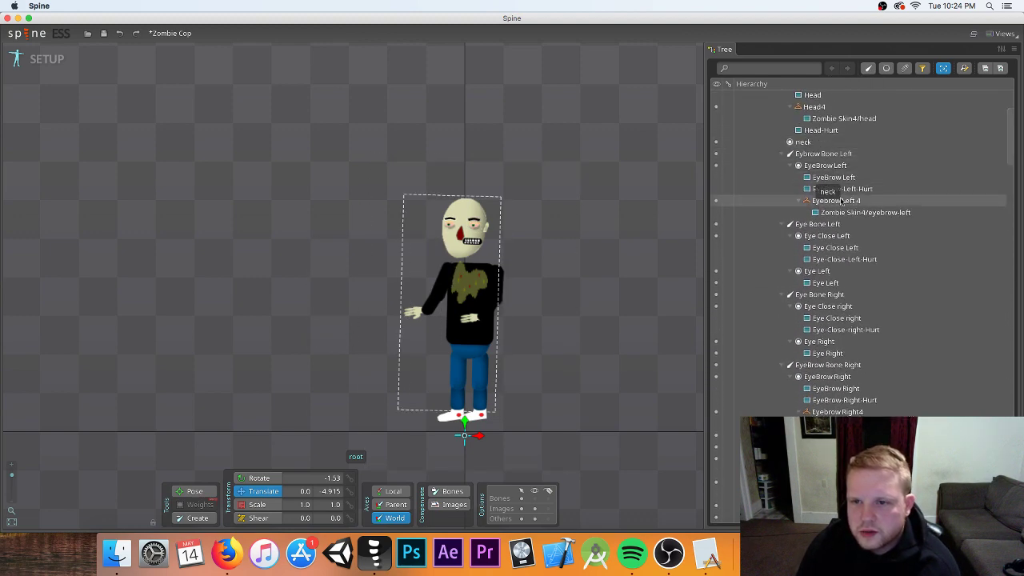
click(835, 147)
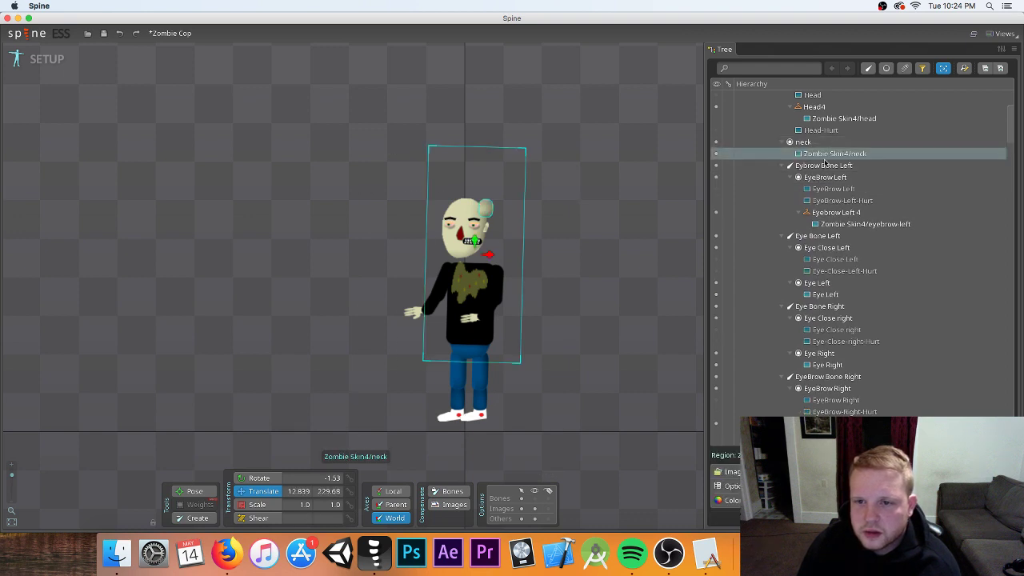
drag(490, 214, 454, 294)
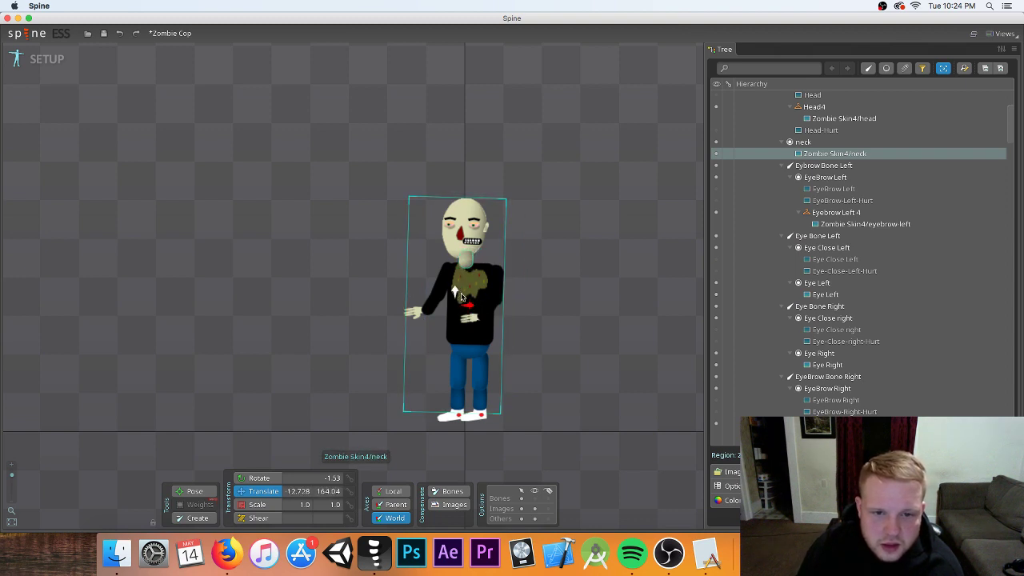
- Place the neck slot directly below Torso in the draw order and shift the neck image to about -9.96, 166.11
scroll(872, 268, down, 10)
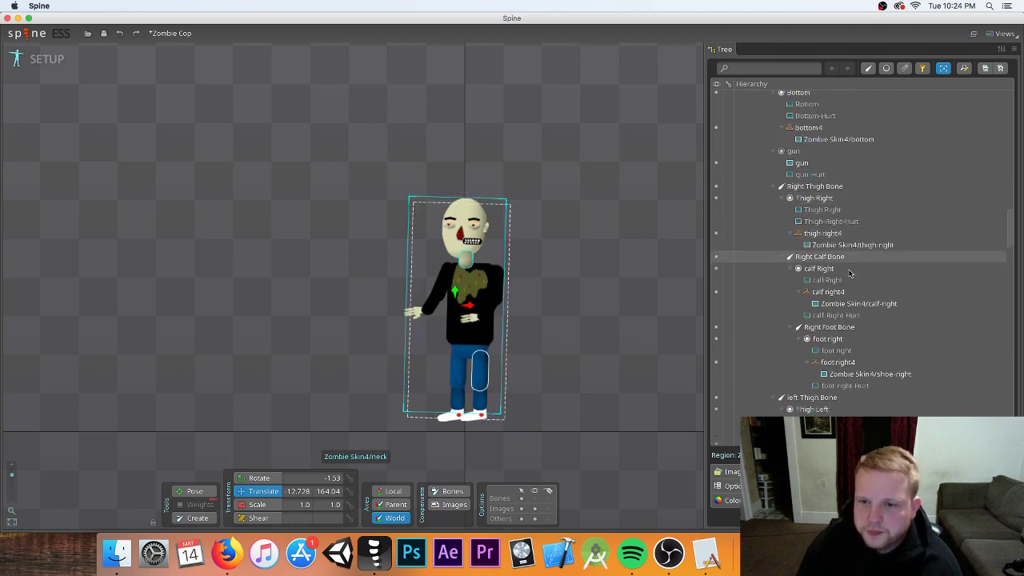
scroll(850, 273, down, 15)
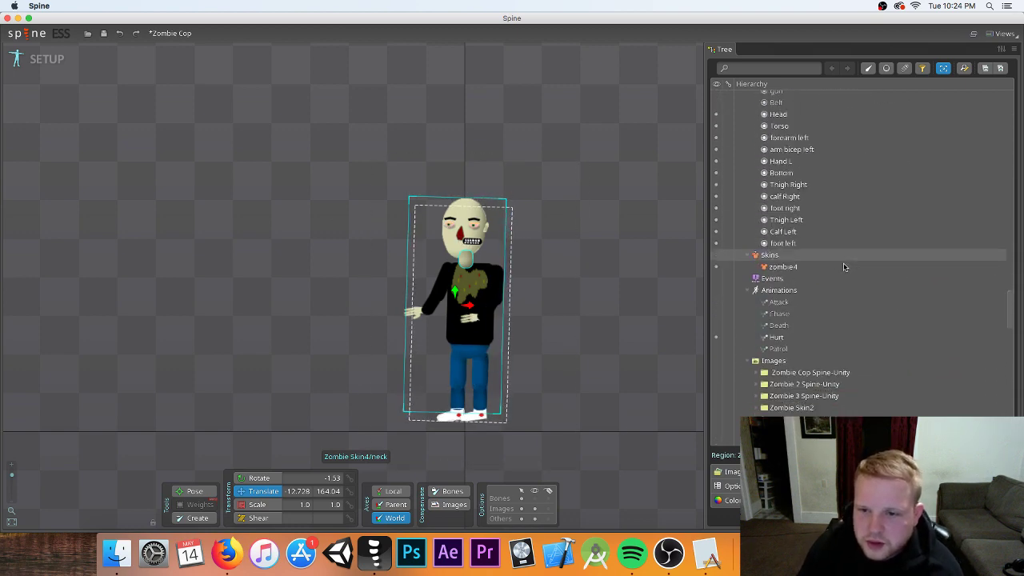
scroll(843, 266, up, 10)
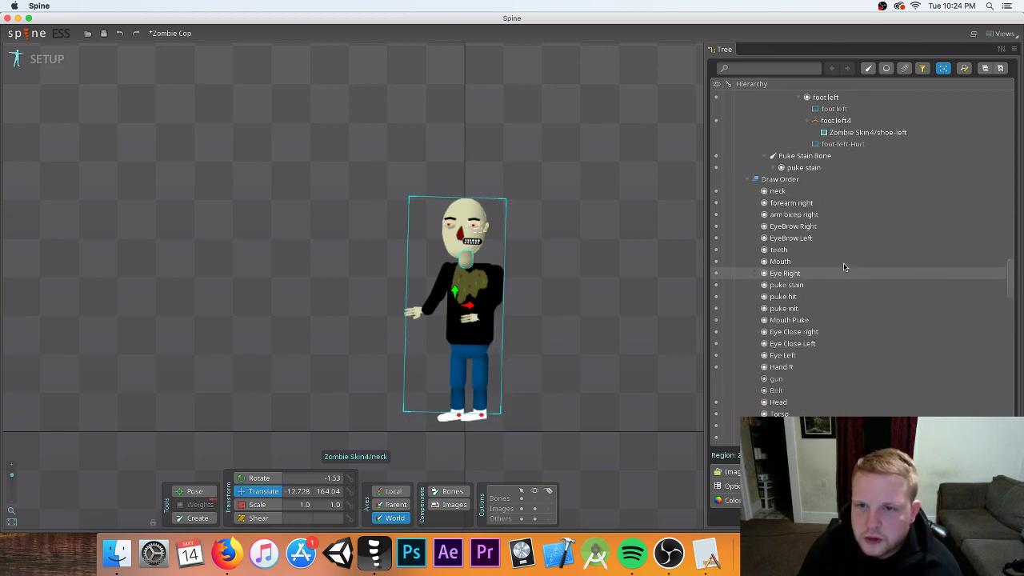
scroll(840, 264, up, 2)
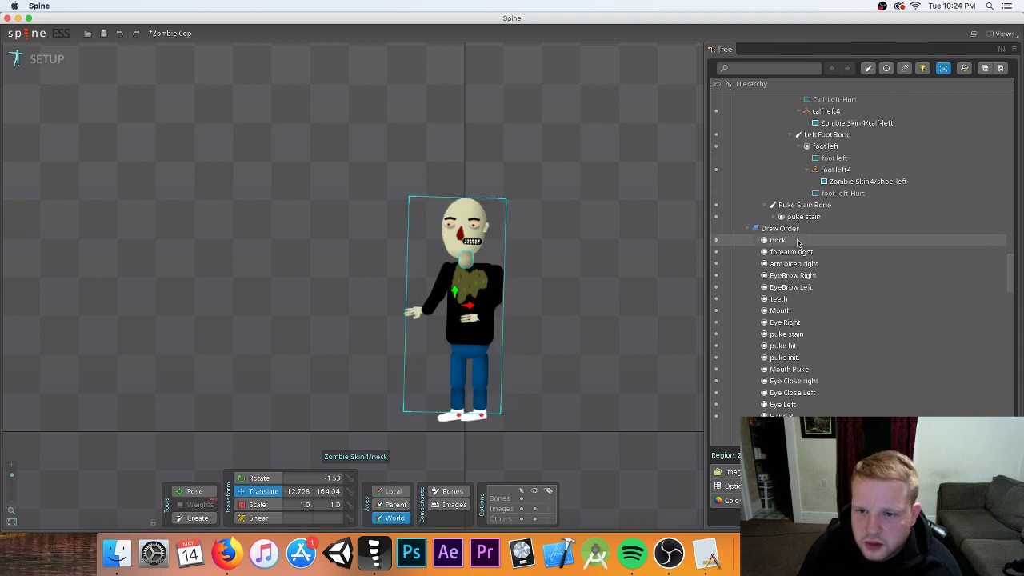
mouse_move(798, 242)
mouse_down()
mouse_move(796, 403)
mouse_move(811, 304)
mouse_move(800, 388)
mouse_move(846, 381)
mouse_move(850, 338)
mouse_up()
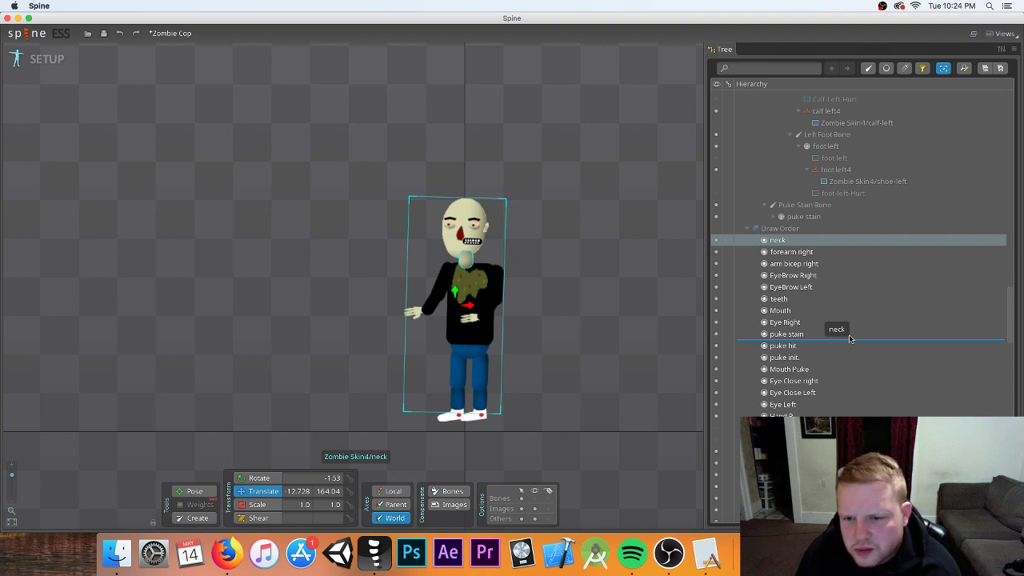
drag(849, 339, 850, 339)
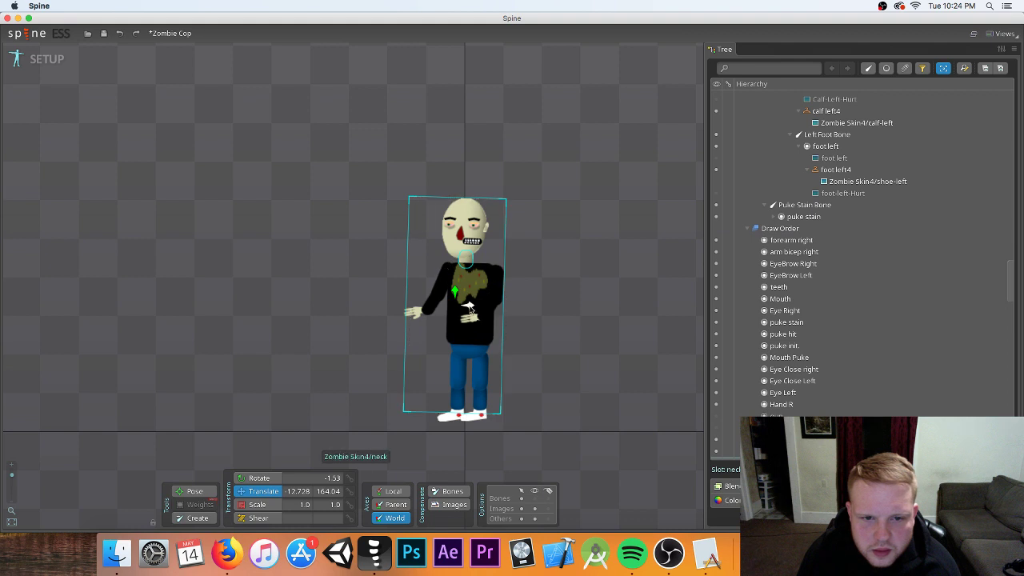
drag(468, 307, 458, 291)
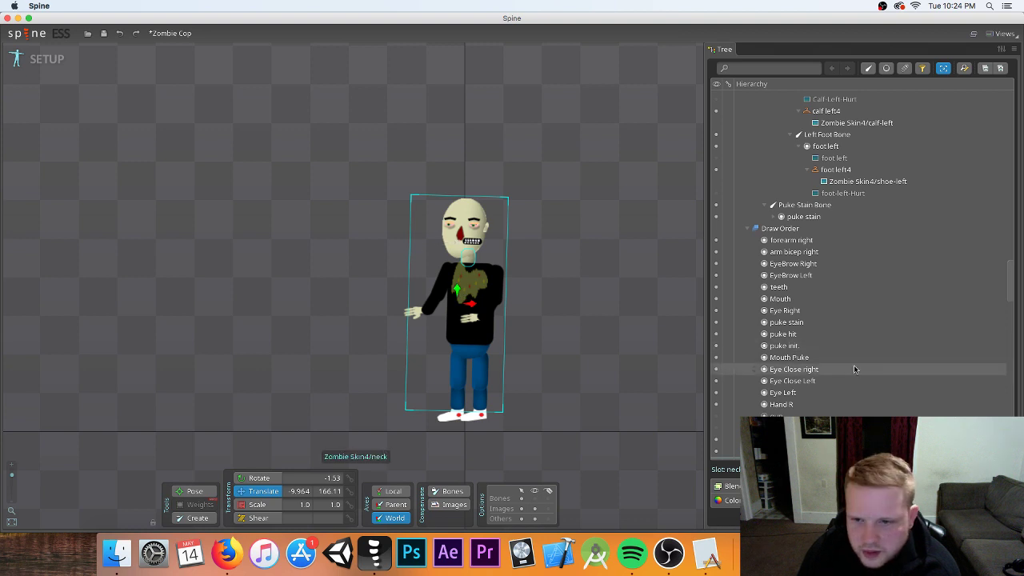
click(584, 319)
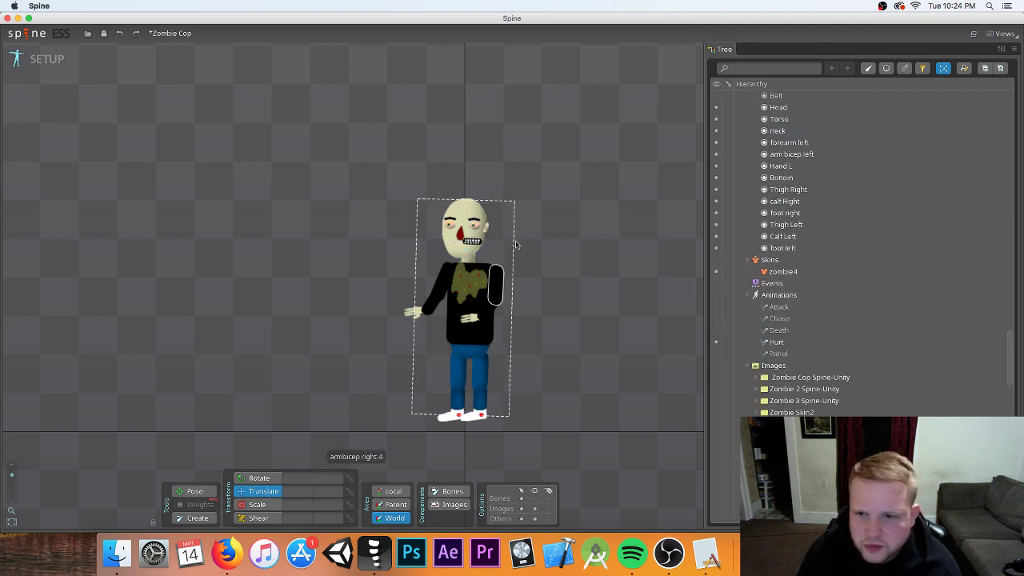
scroll(805, 336, up, 8)
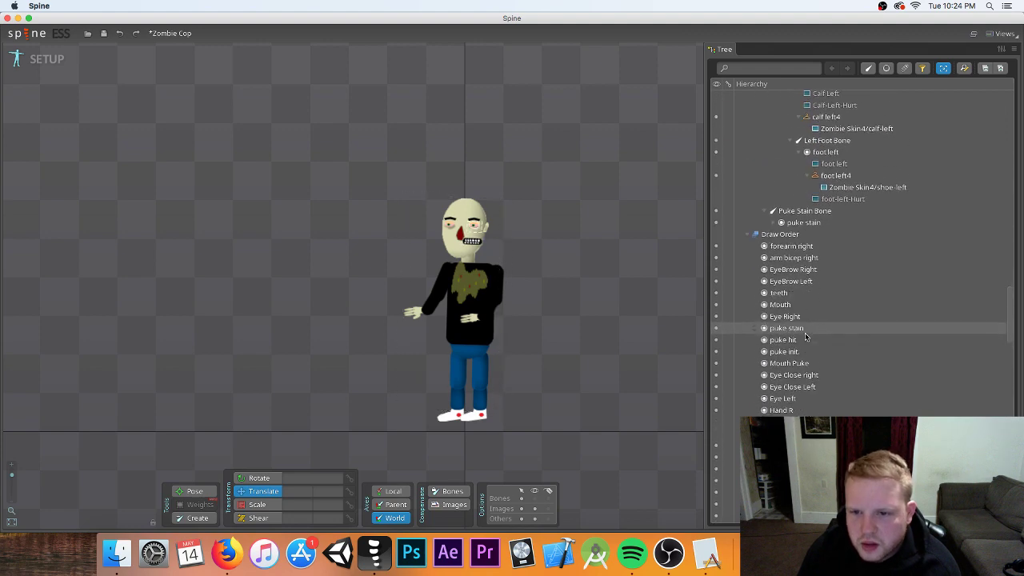
scroll(798, 344, down, 8)
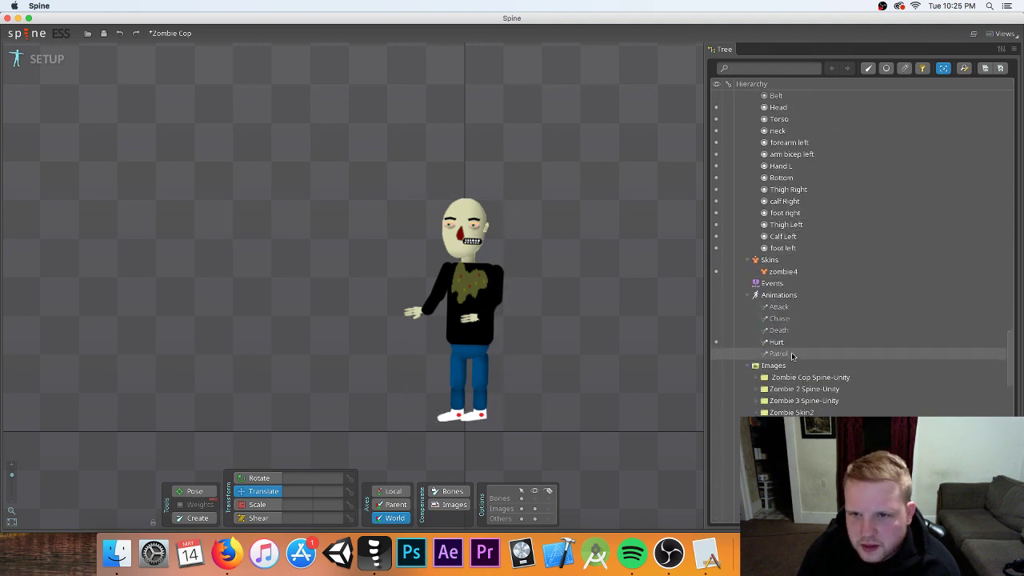
scroll(790, 216, up, 5)
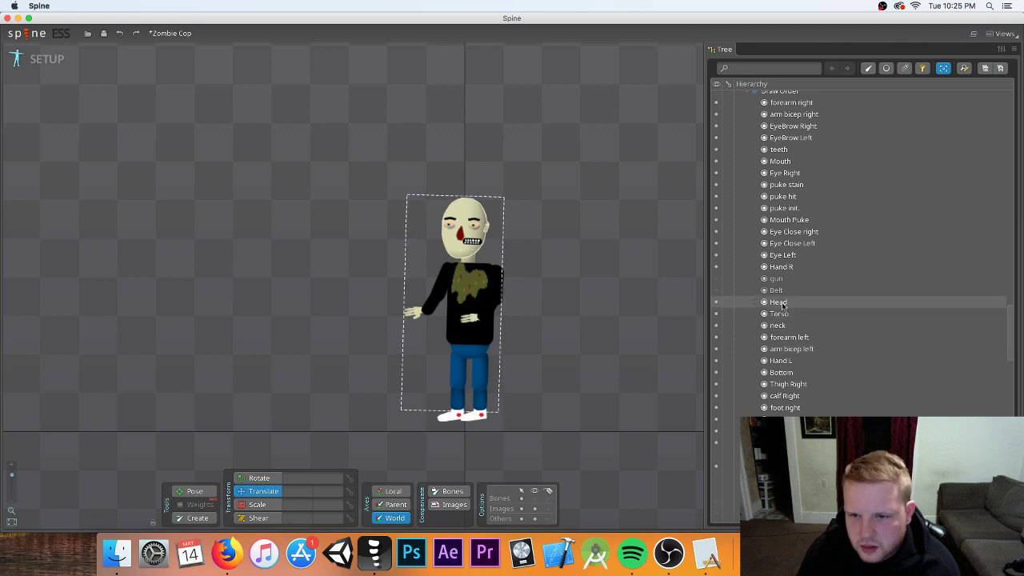
click(776, 303)
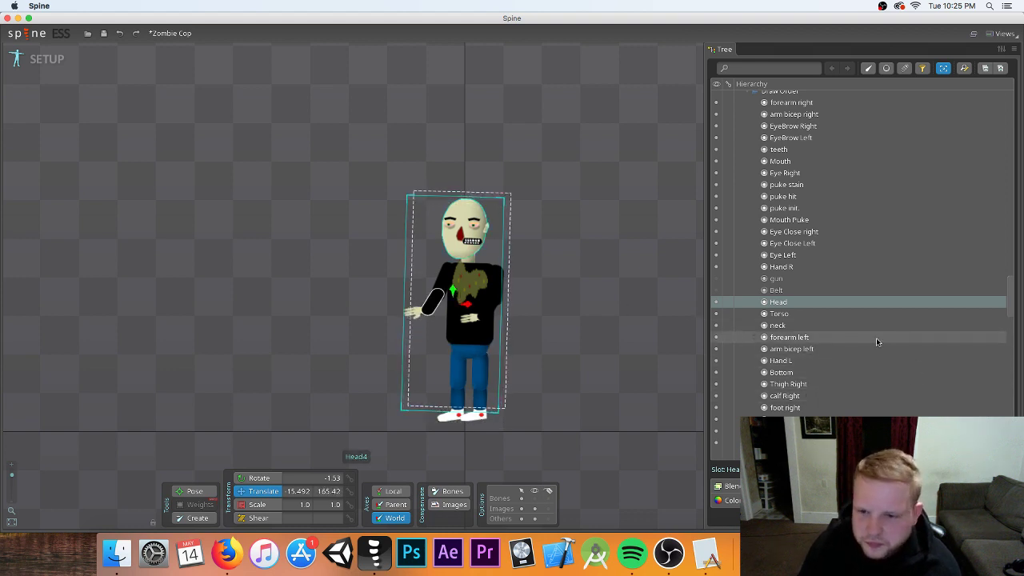
scroll(876, 340, down, 10)
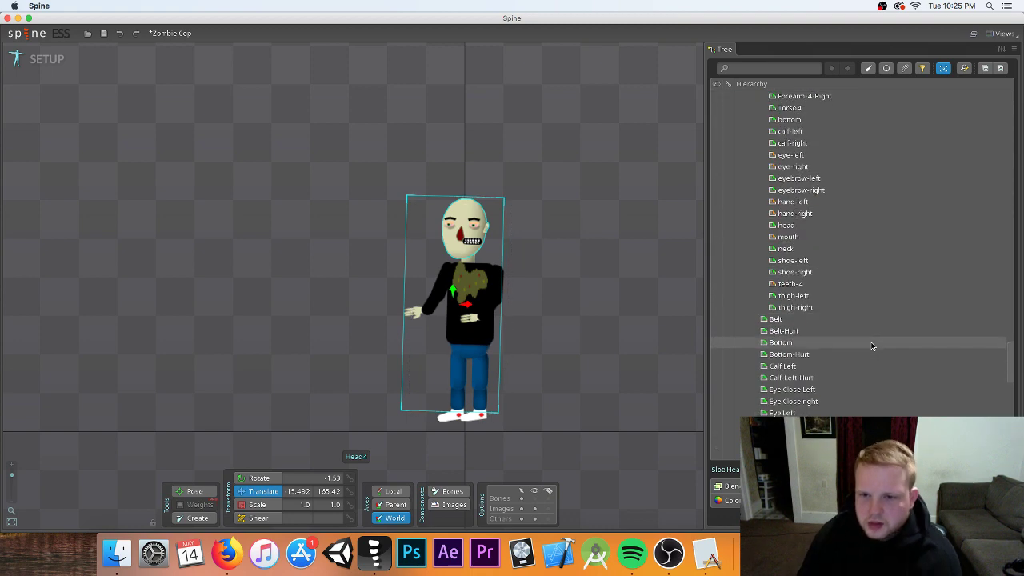
- Create a skin placeholder named teeth4 under the teeth slot of the Mouth Bone
click(820, 284)
scroll(832, 292, up, 12)
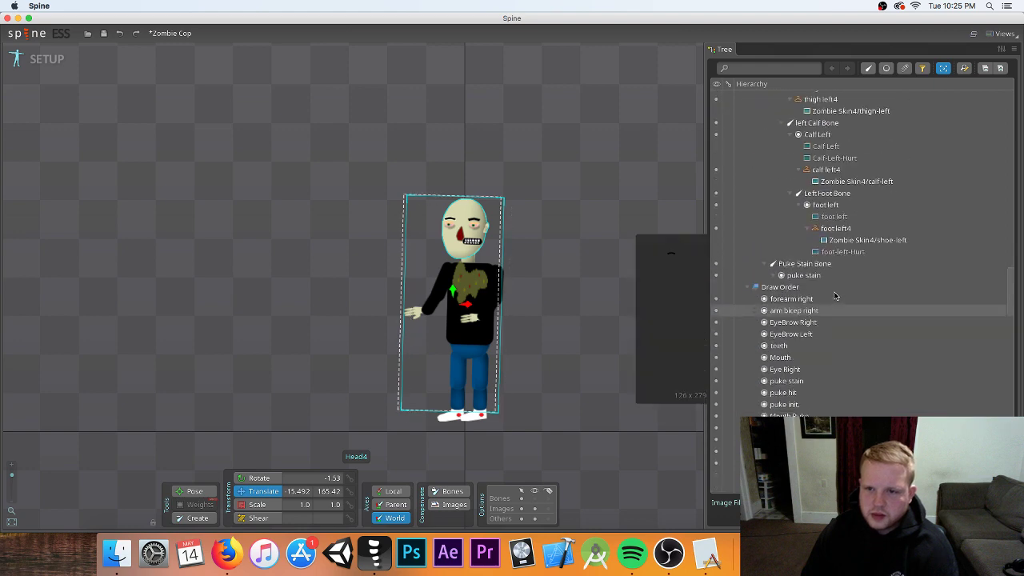
scroll(835, 296, up, 8)
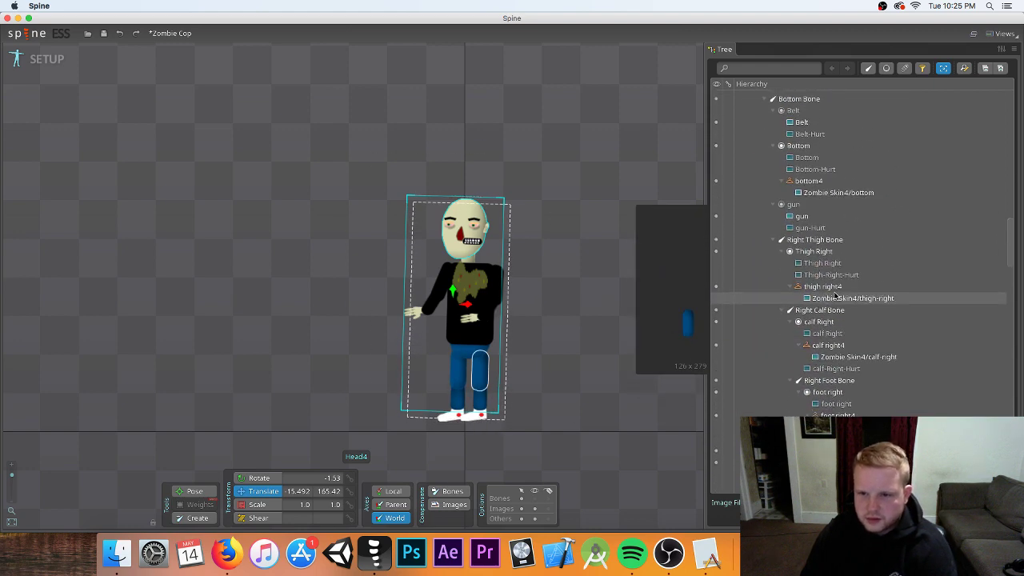
scroll(835, 296, up, 15)
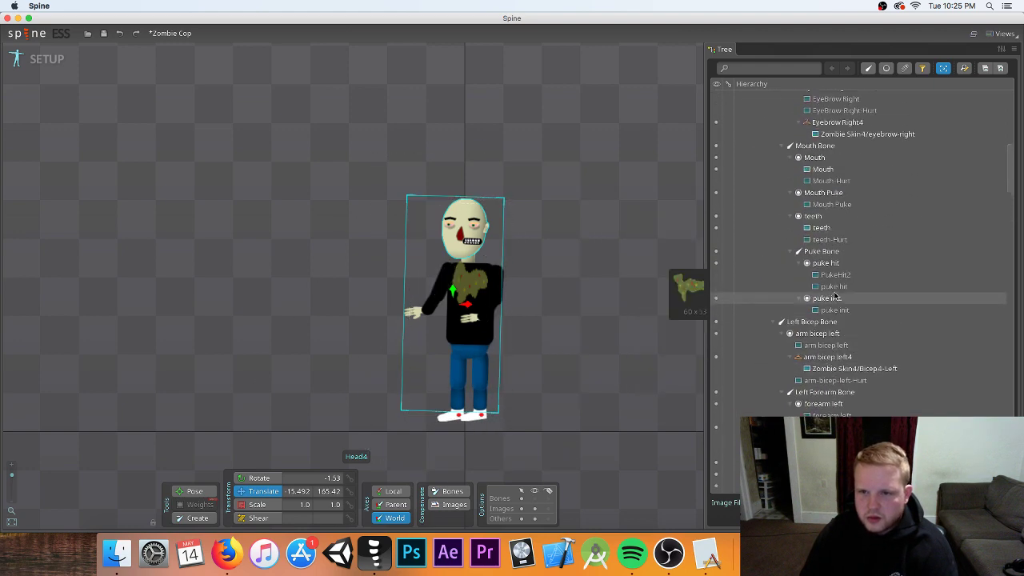
click(814, 252)
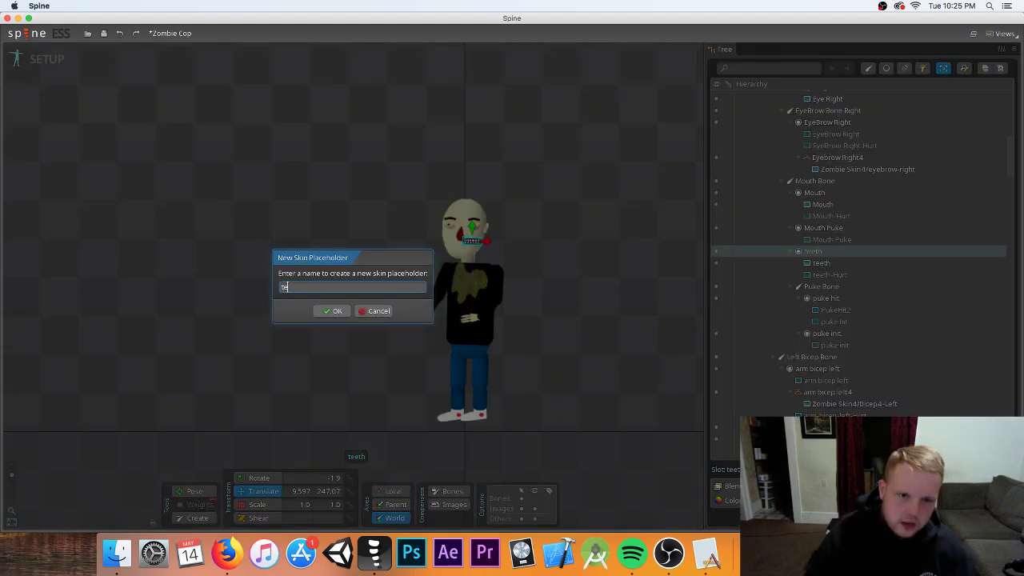
key(Return)
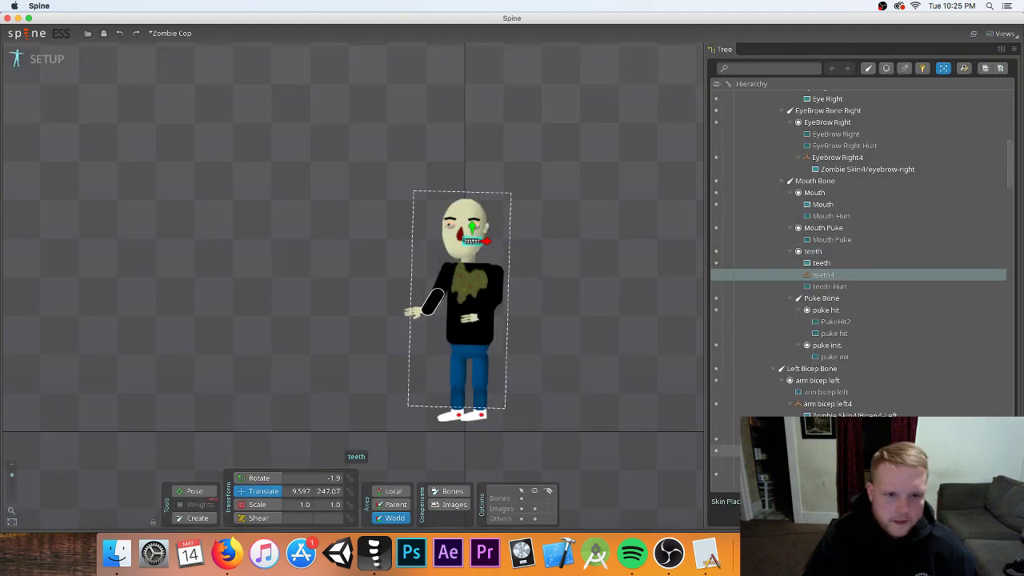
- Attach the Zombie Skin4 teeth-4 image to the teeth4 placeholder and move it over the mouth, to about -1.687, 172.25
scroll(870, 389, down, 8)
scroll(870, 392, down, 15)
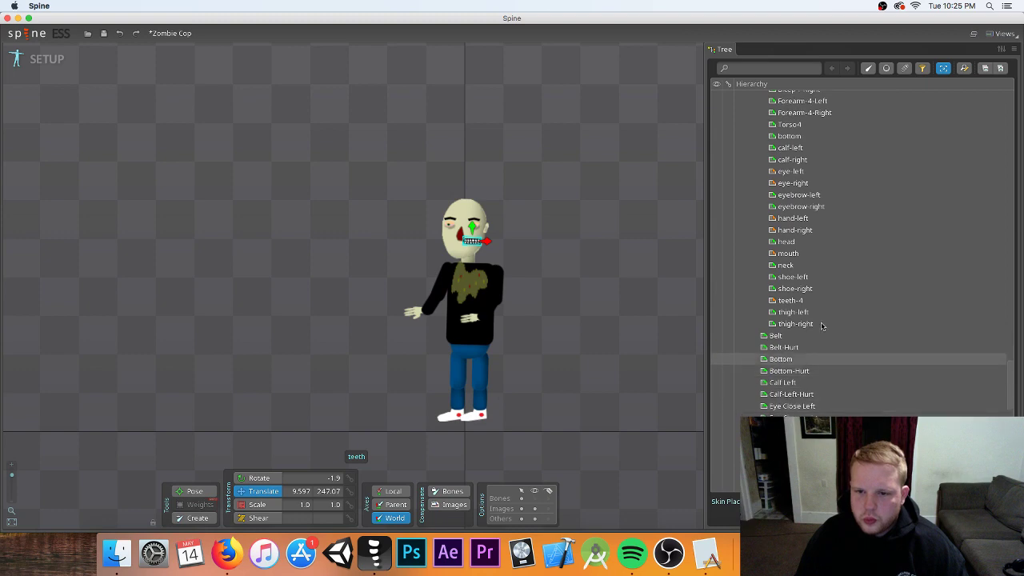
click(848, 317)
mouse_move(845, 77)
mouse_down()
mouse_move(839, 133)
mouse_move(848, 80)
mouse_move(808, 127)
mouse_move(858, 80)
mouse_move(845, 205)
mouse_move(830, 77)
mouse_move(856, 239)
mouse_move(849, 96)
mouse_move(846, 88)
mouse_move(835, 144)
mouse_move(868, 257)
mouse_move(869, 329)
mouse_move(847, 204)
mouse_move(788, 78)
mouse_move(829, 291)
mouse_move(830, 352)
mouse_up()
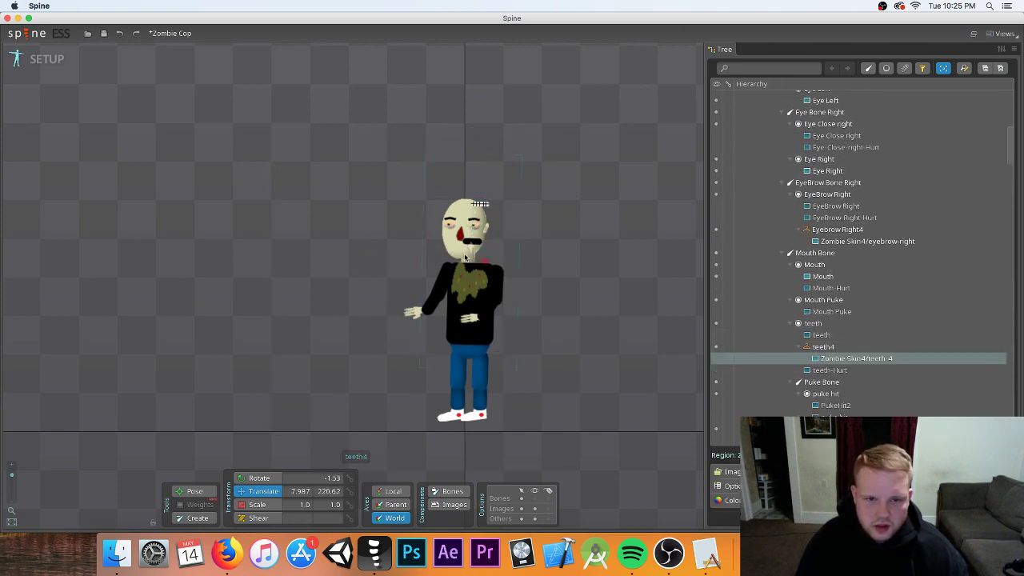
mouse_move(452, 290)
mouse_down()
mouse_move(479, 304)
mouse_move(464, 283)
mouse_up()
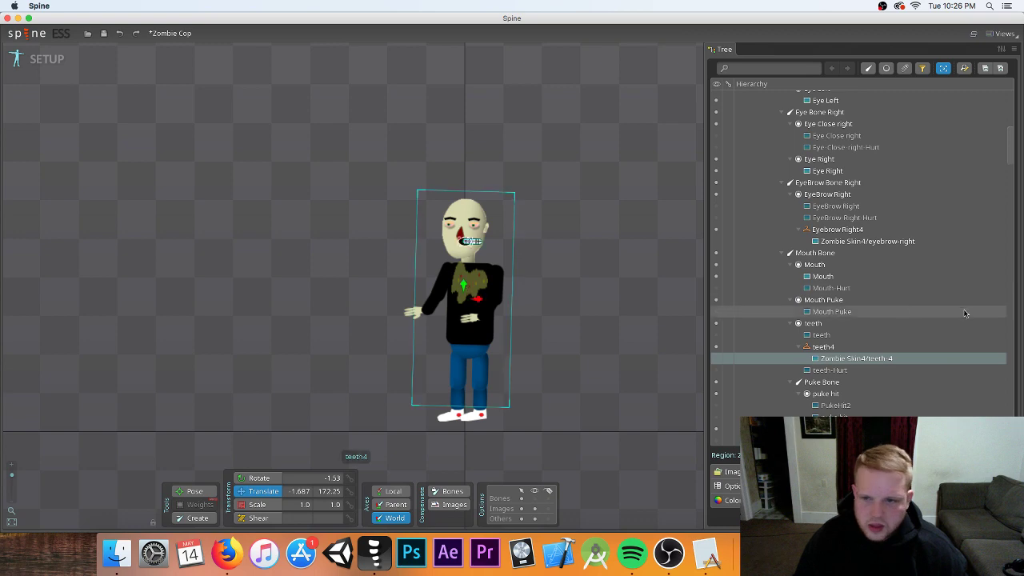
- Create a skin placeholder named mouth4 under the Mouth slot
scroll(928, 313, down, 10)
scroll(912, 312, down, 15)
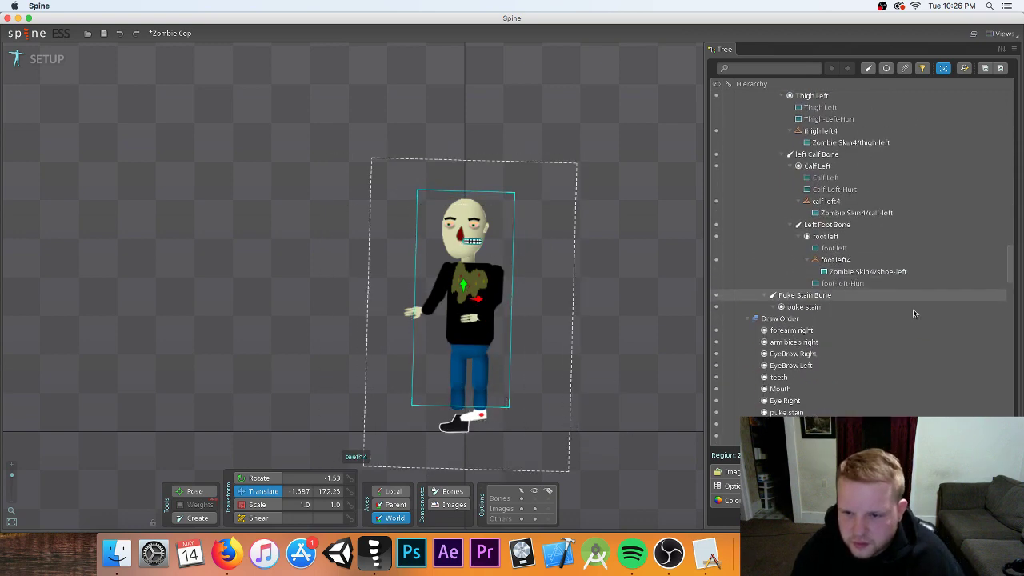
scroll(879, 312, down, 3)
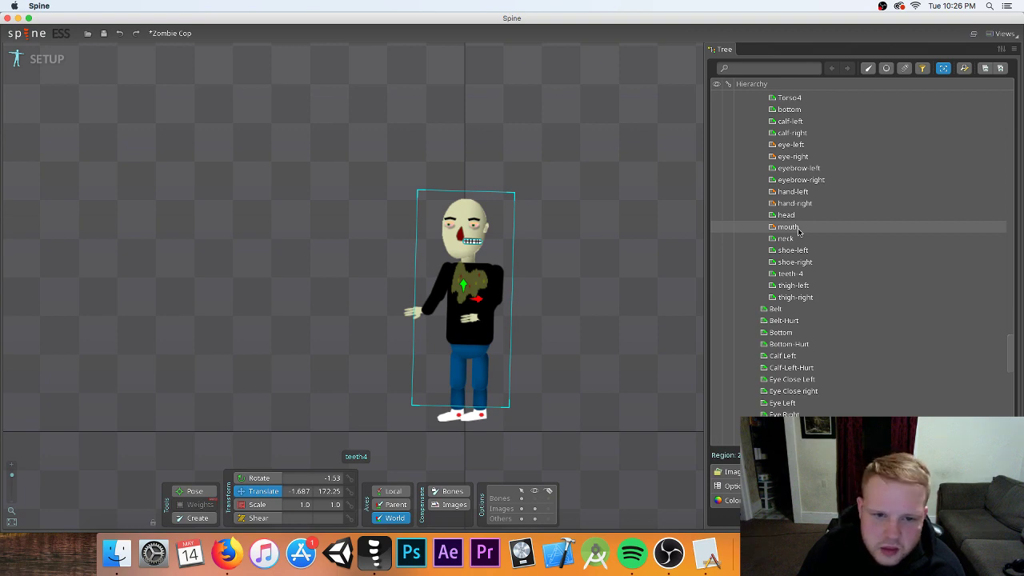
mouse_move(797, 230)
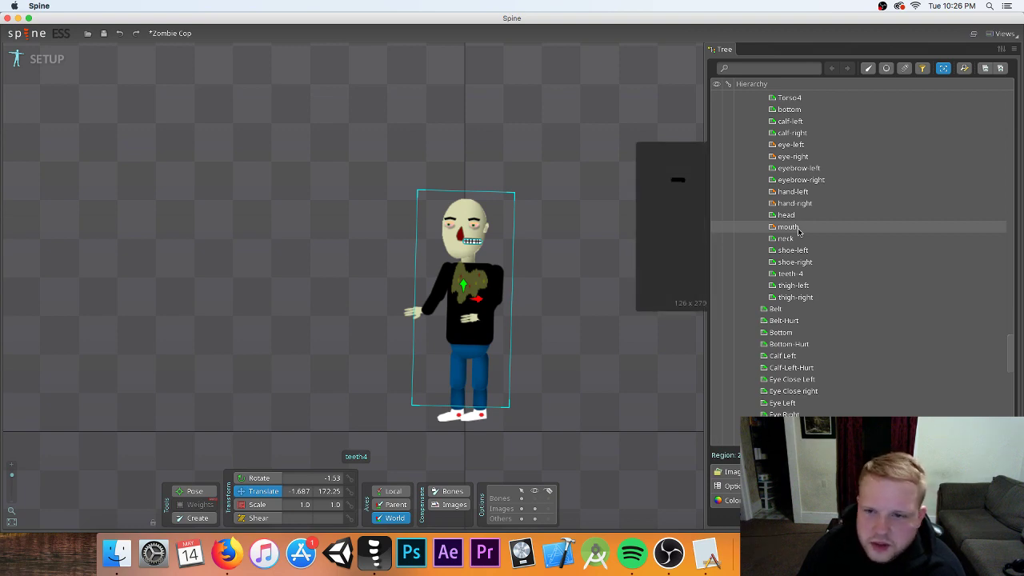
scroll(800, 240, up, 15)
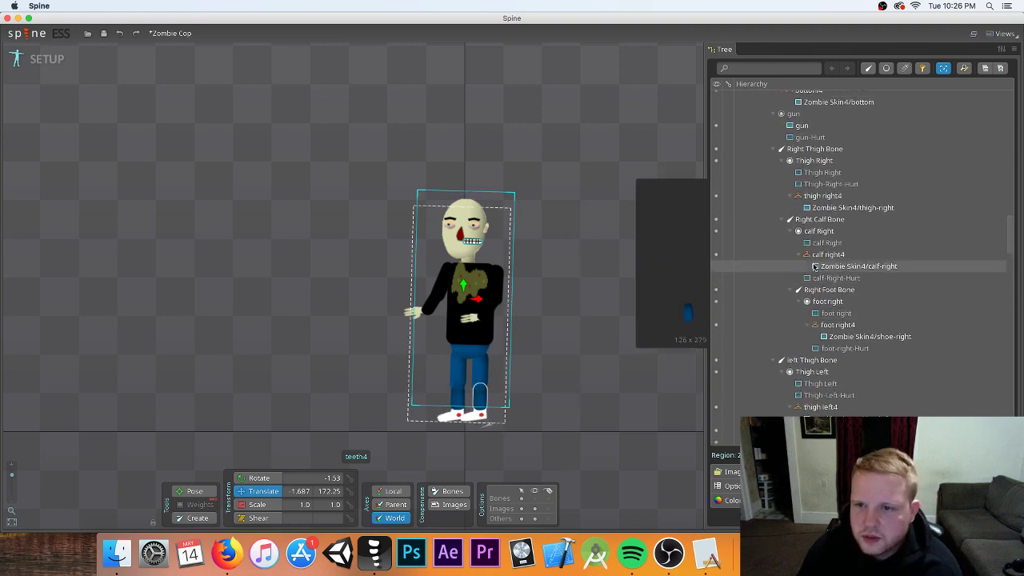
scroll(813, 267, up, 10)
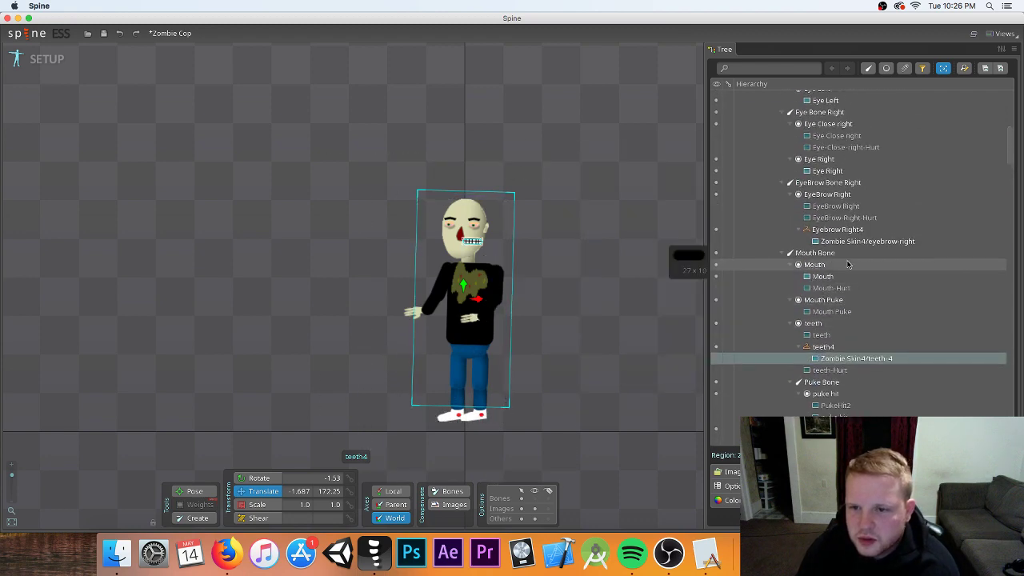
click(815, 263)
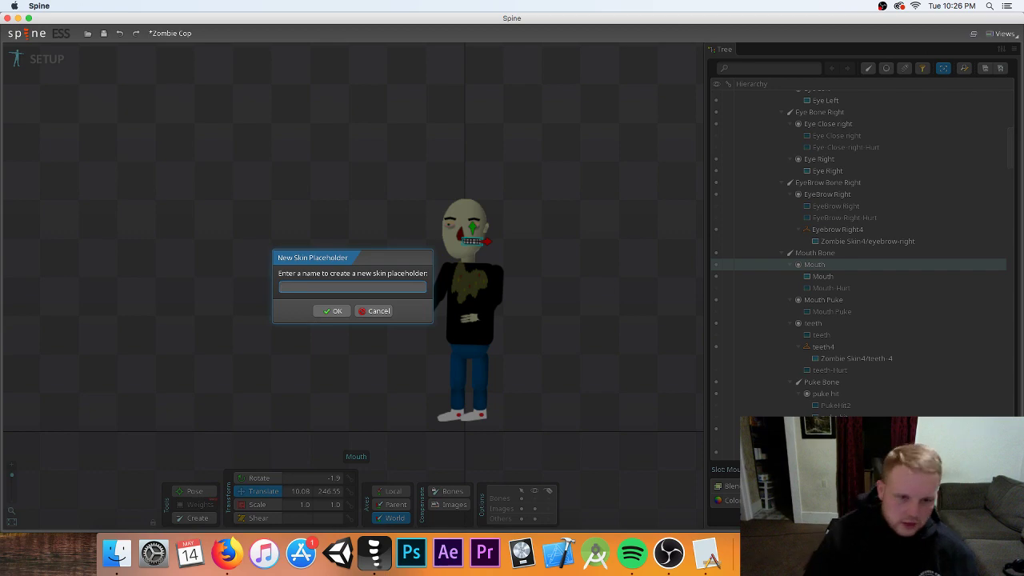
text(mouth4)
key(Return)
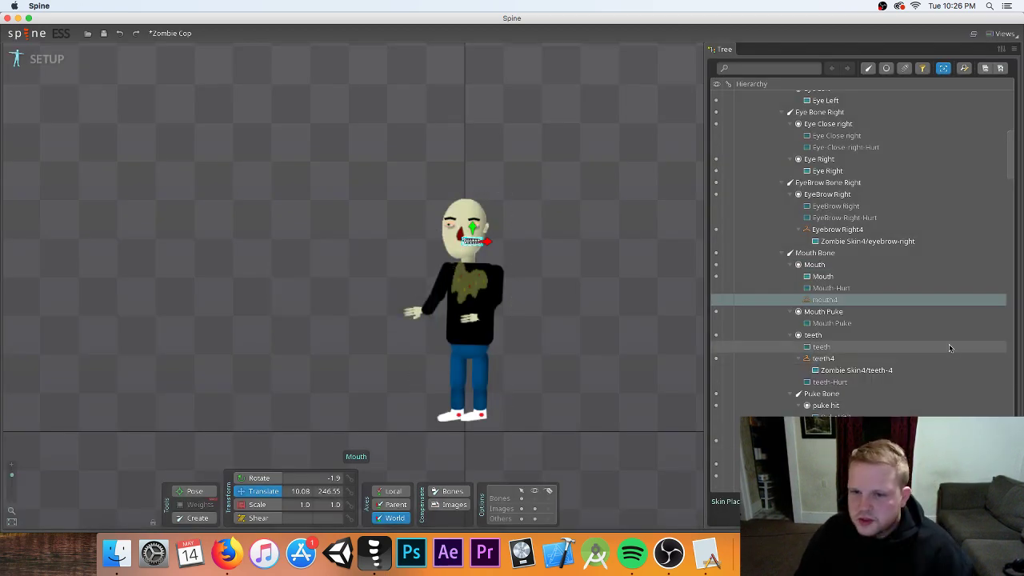
- Attach the Zombie Skin4 mouth image to the mouth4 placeholder and move it behind the teeth, to about -2.378, 172.25
scroll(946, 345, down, 5)
scroll(945, 345, down, 5)
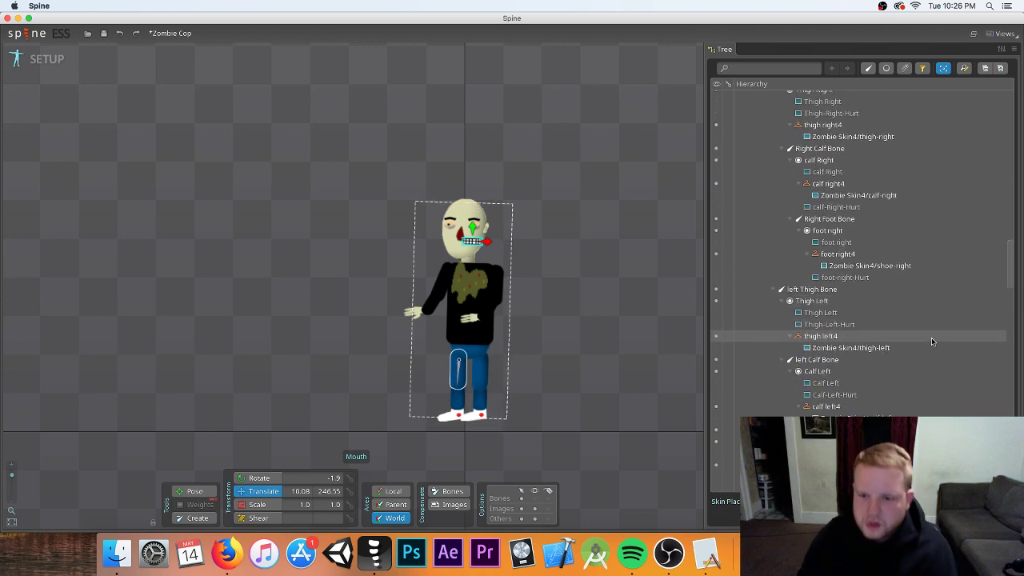
scroll(931, 340, down, 5)
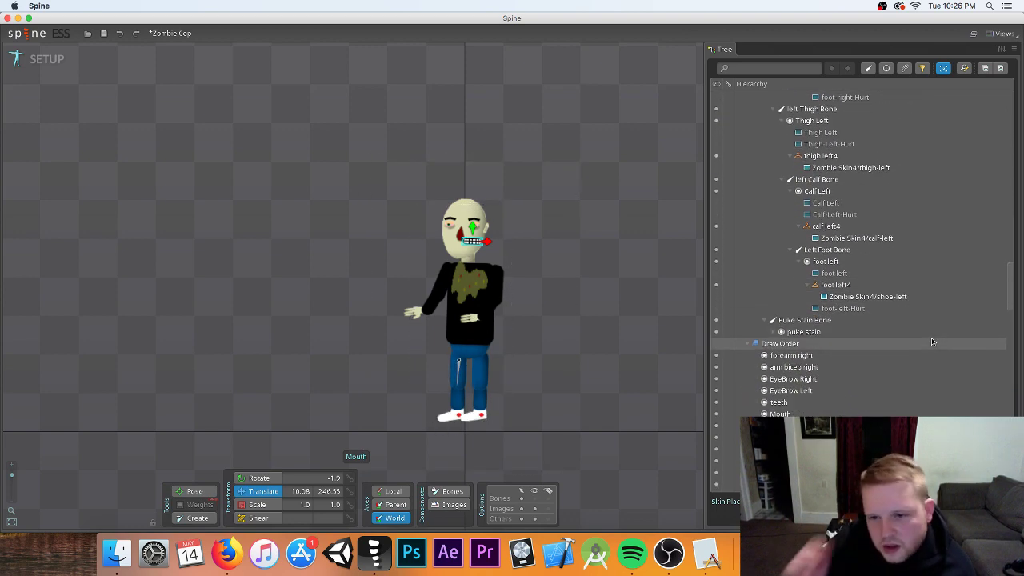
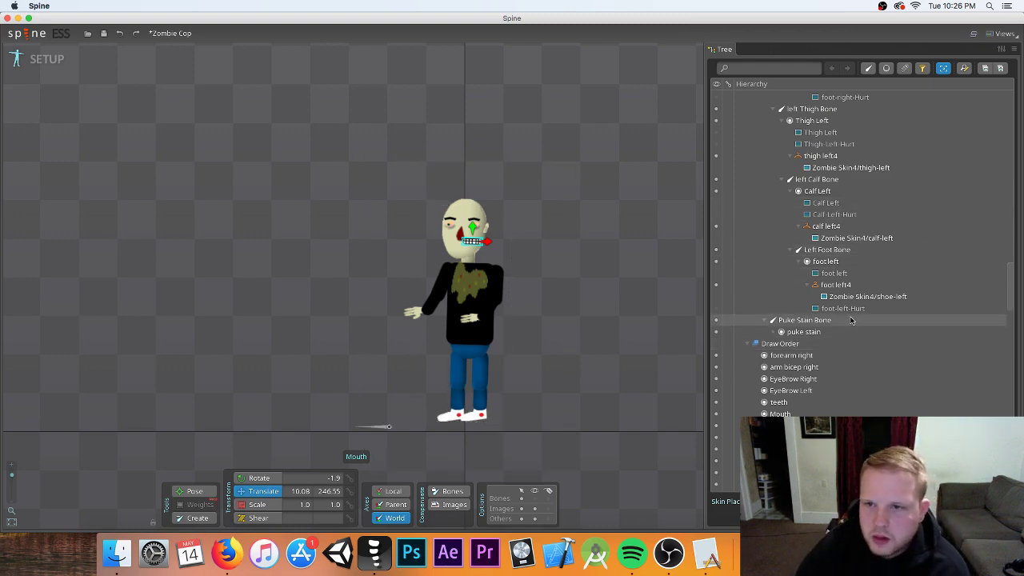
scroll(850, 320, down, 15)
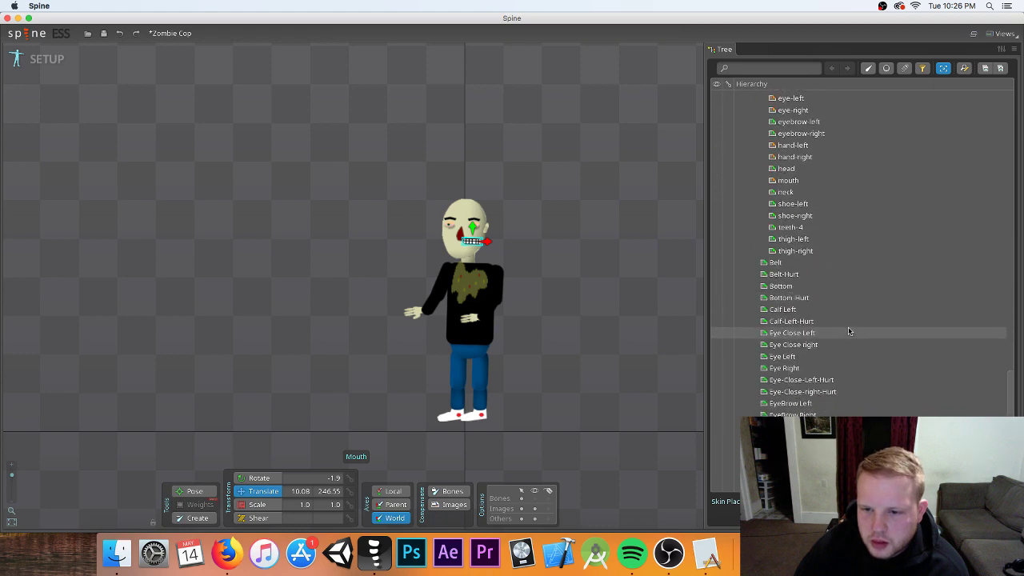
scroll(832, 264, down, 1)
scroll(799, 169, up, 10)
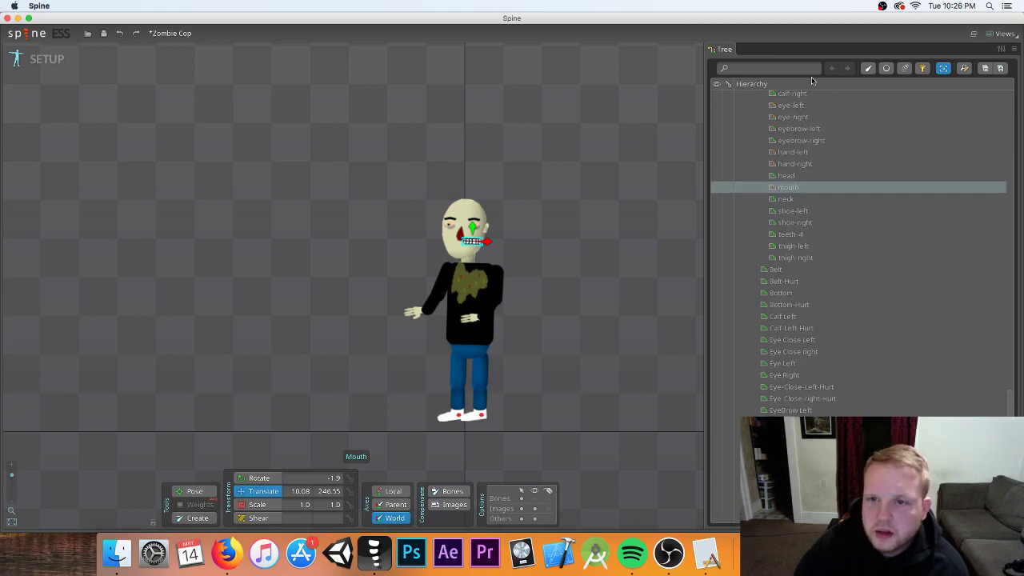
scroll(804, 100, up, 10)
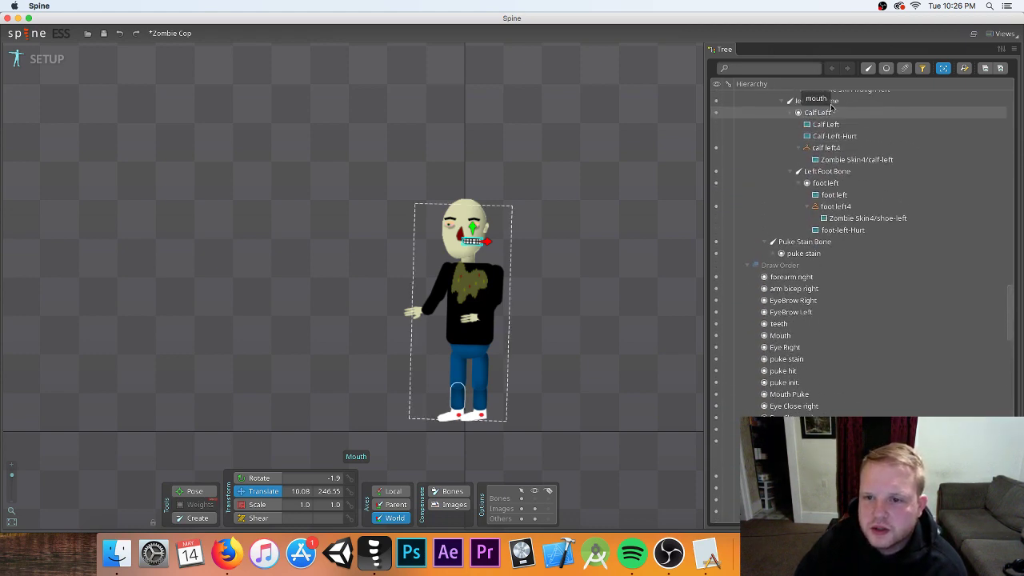
scroll(876, 200, up, 5)
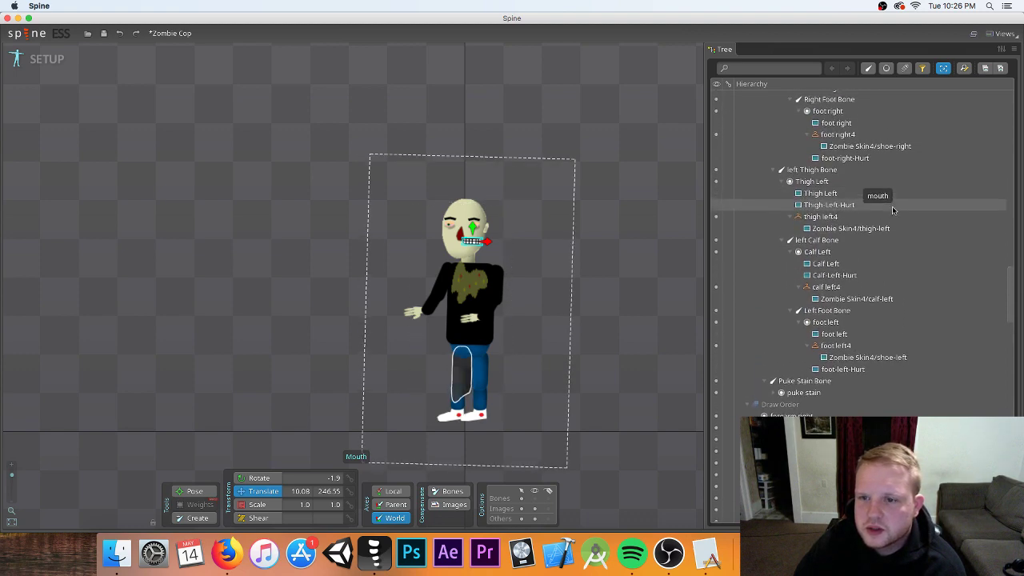
scroll(875, 144, up, 3)
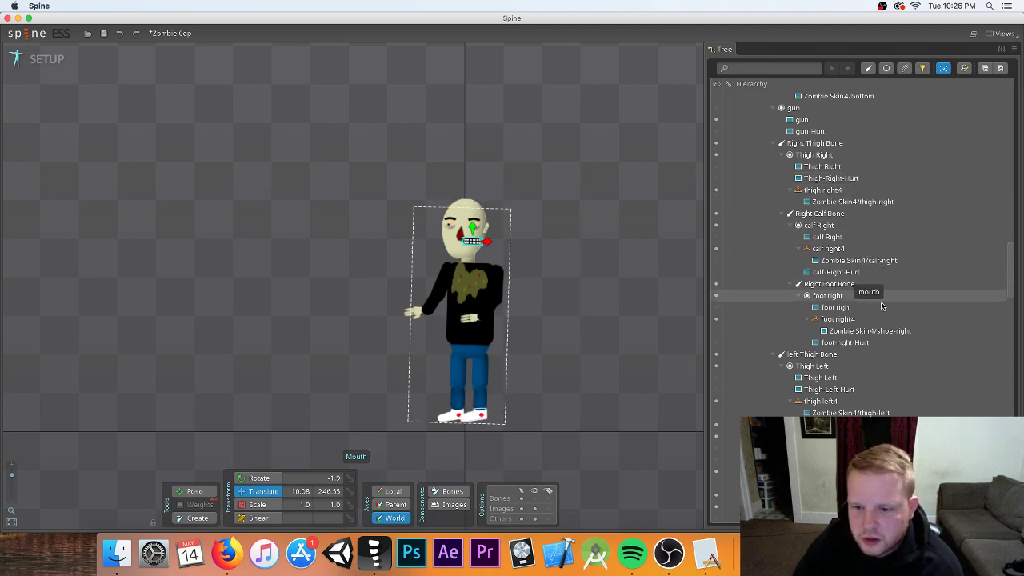
scroll(812, 120, up, 2)
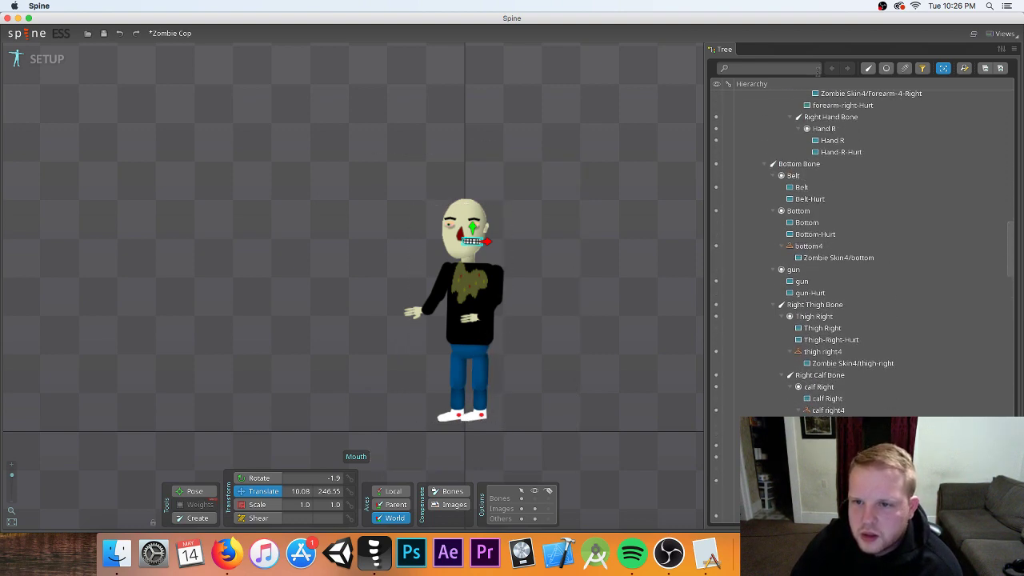
scroll(816, 235, up, 10)
scroll(888, 234, up, 2)
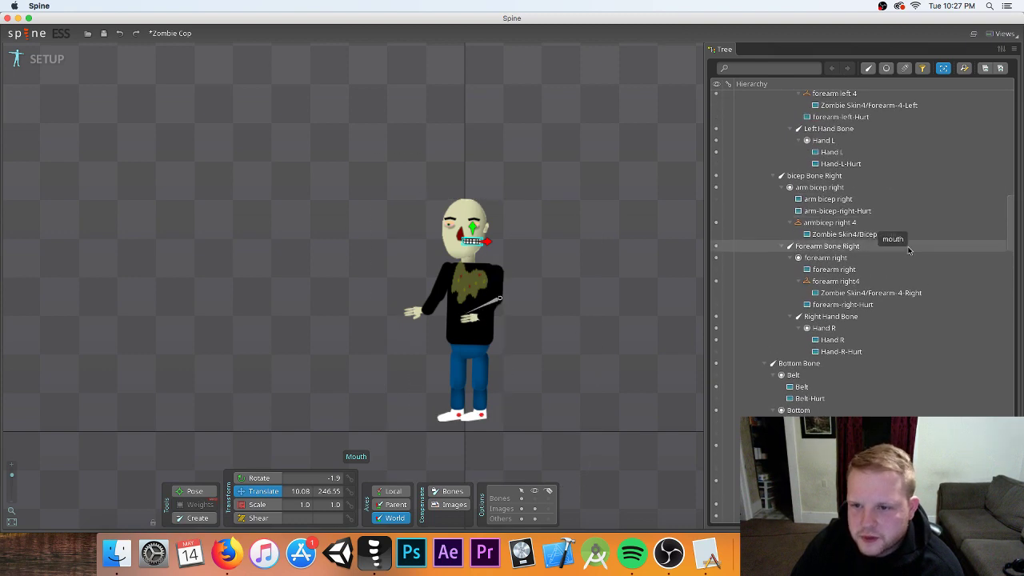
scroll(896, 144, up, 14)
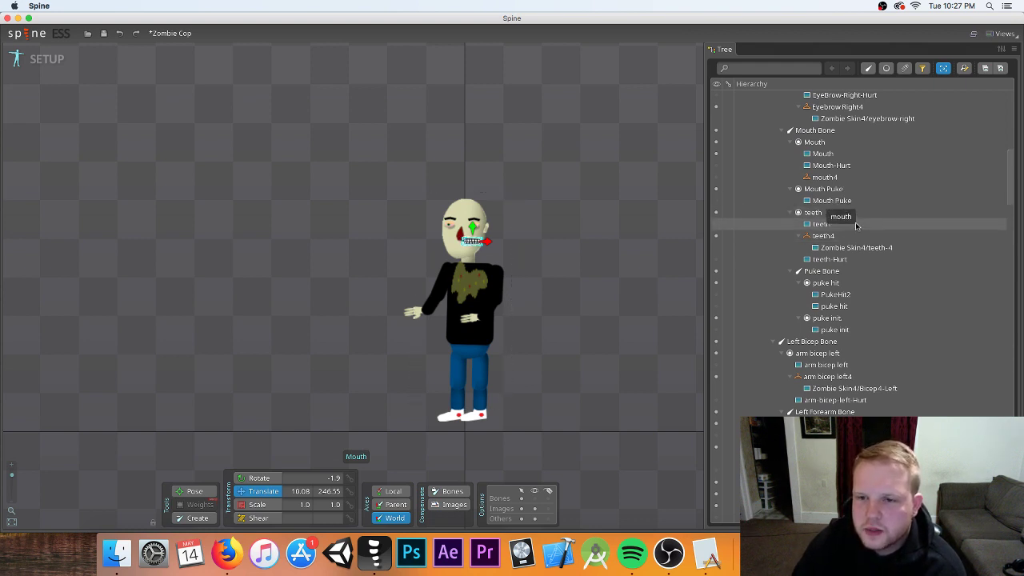
click(857, 177)
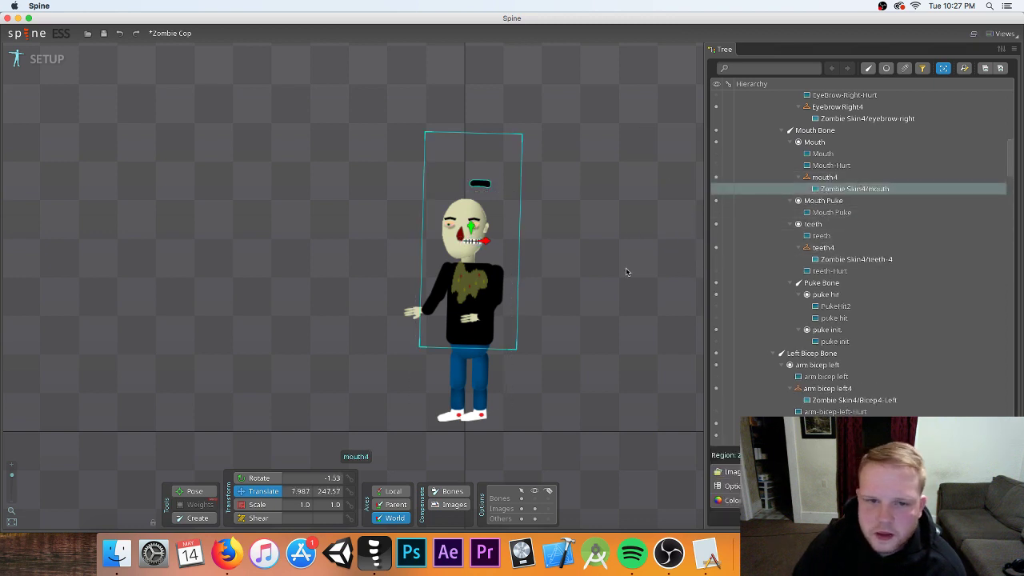
drag(470, 227, 453, 284)
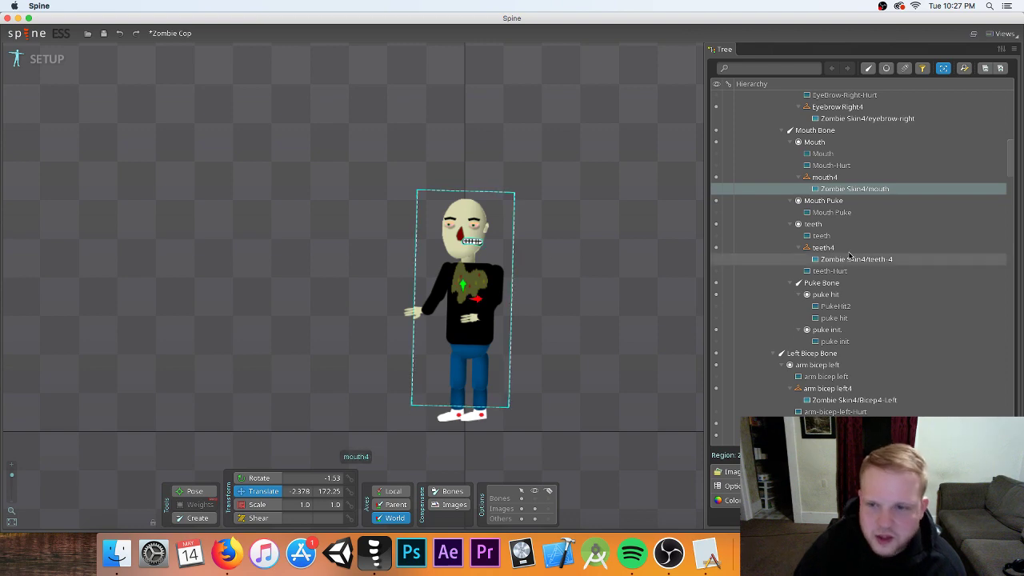
- Move the teeth and mouth images together lower and closer to the face's centre, placing the teeth at about -7.906, 166.72
scroll(822, 381, down, 10)
scroll(822, 380, down, 15)
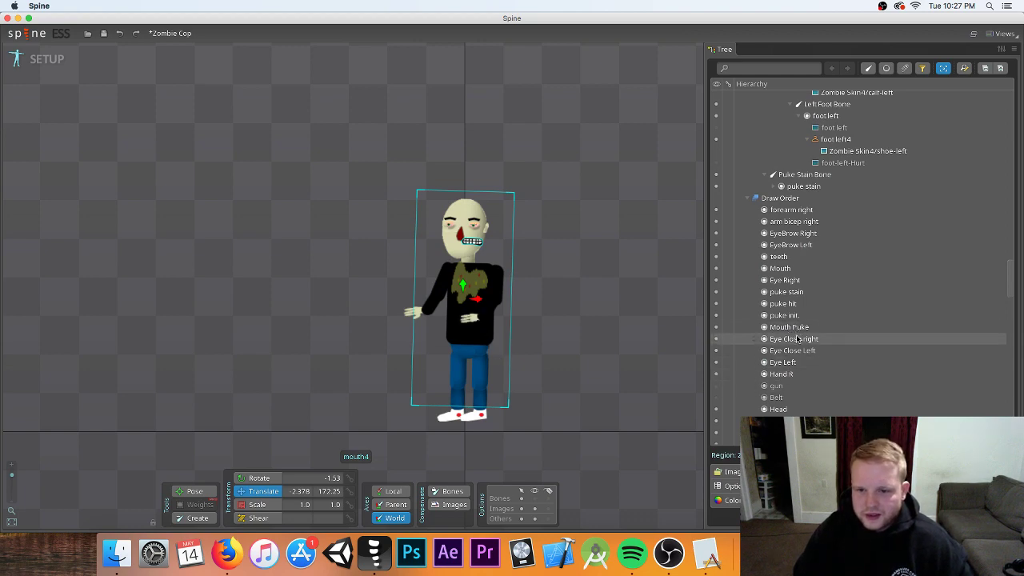
scroll(798, 339, down, 5)
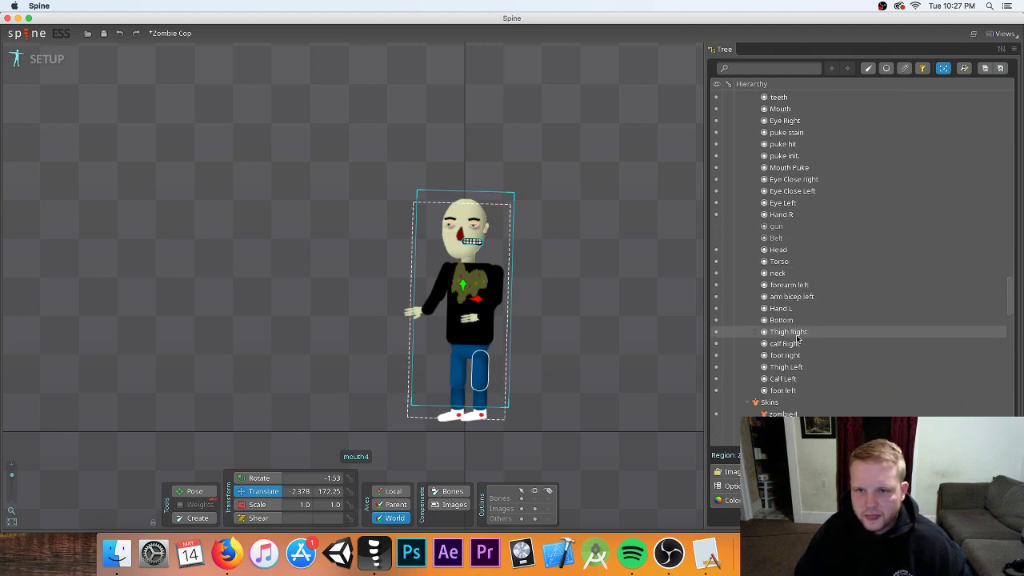
scroll(797, 339, up, 10)
scroll(788, 344, down, 3)
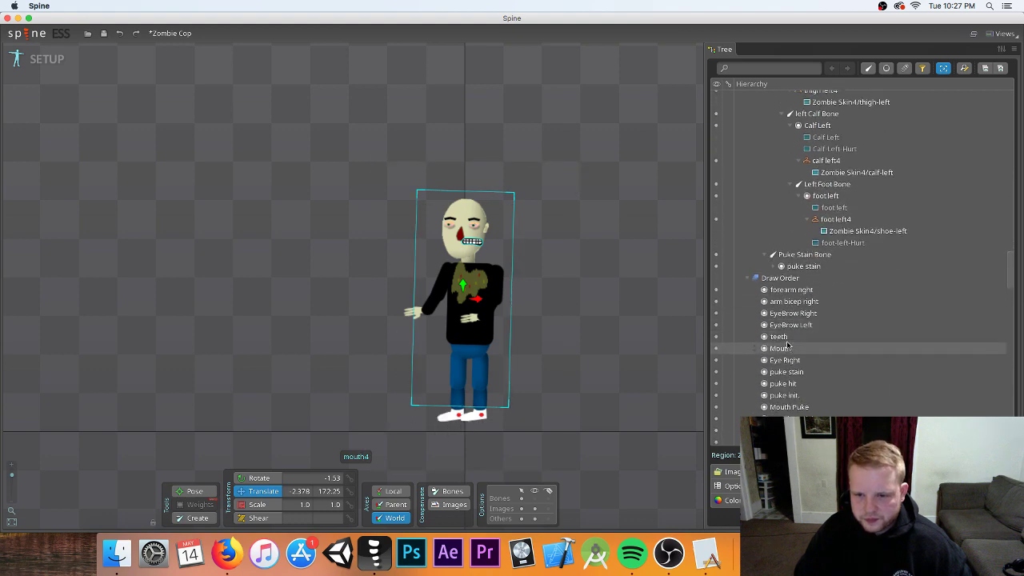
click(780, 337)
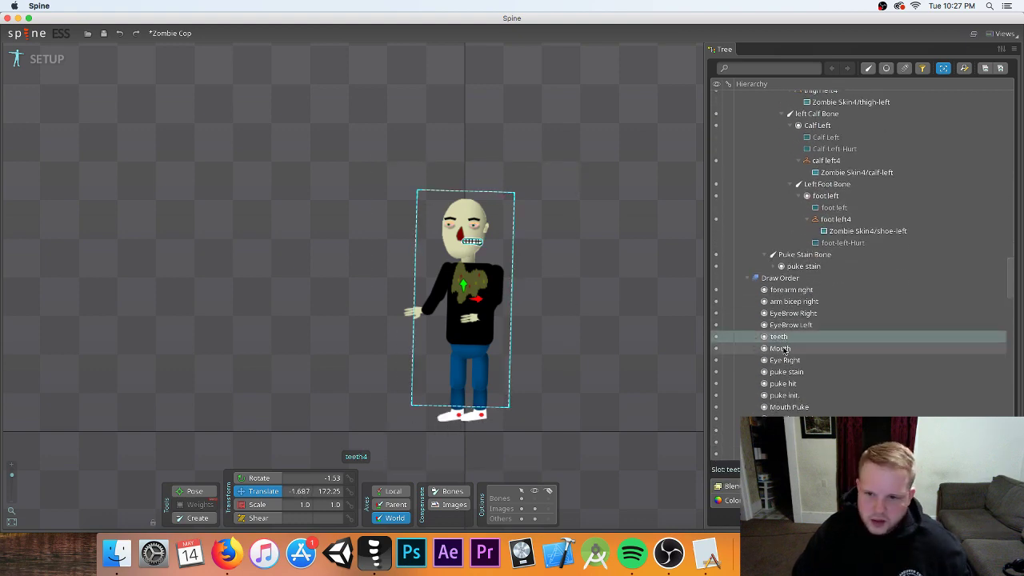
shift+click(780, 349)
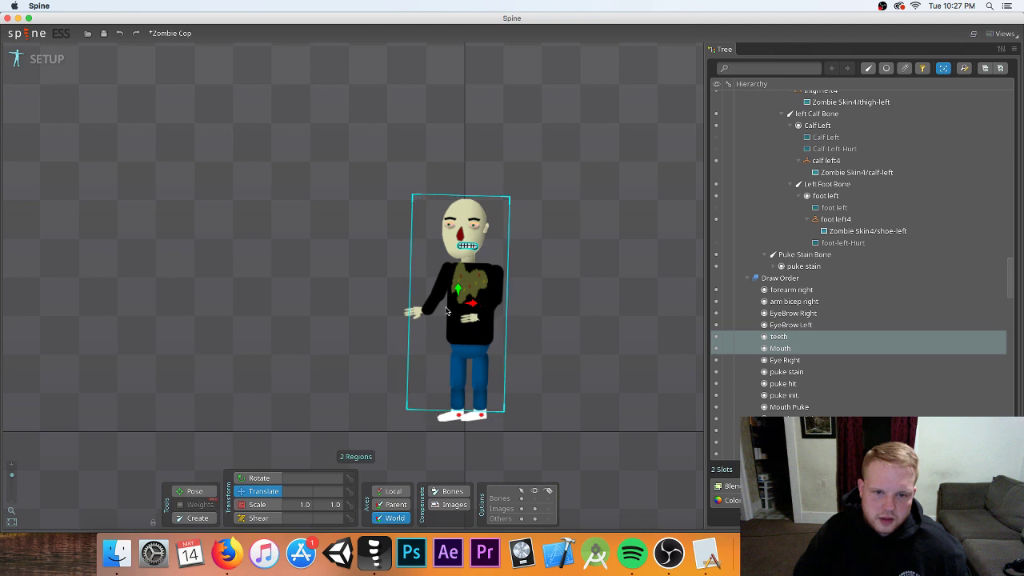
shift+click(803, 326)
click(803, 336)
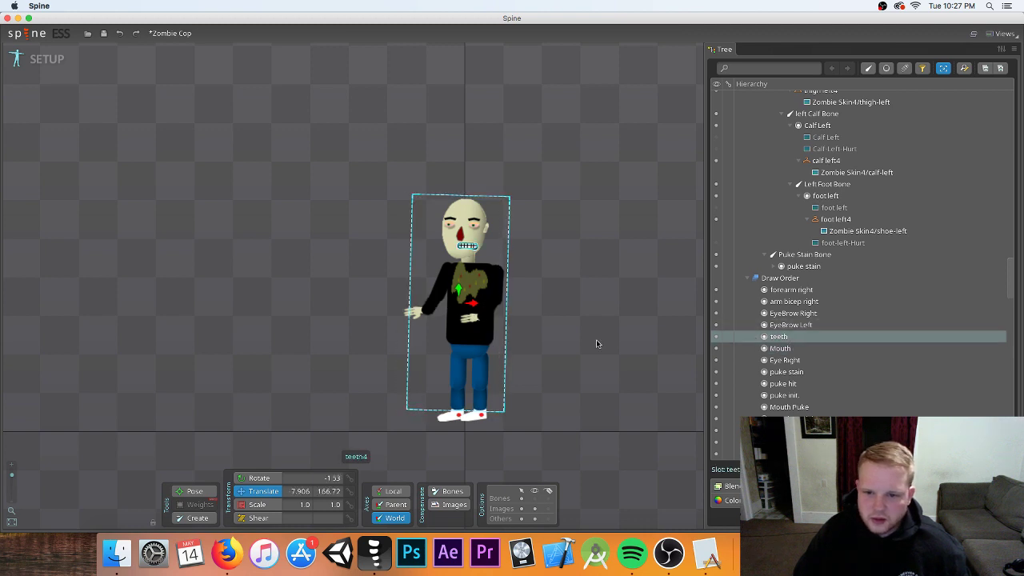
drag(459, 292, 459, 295)
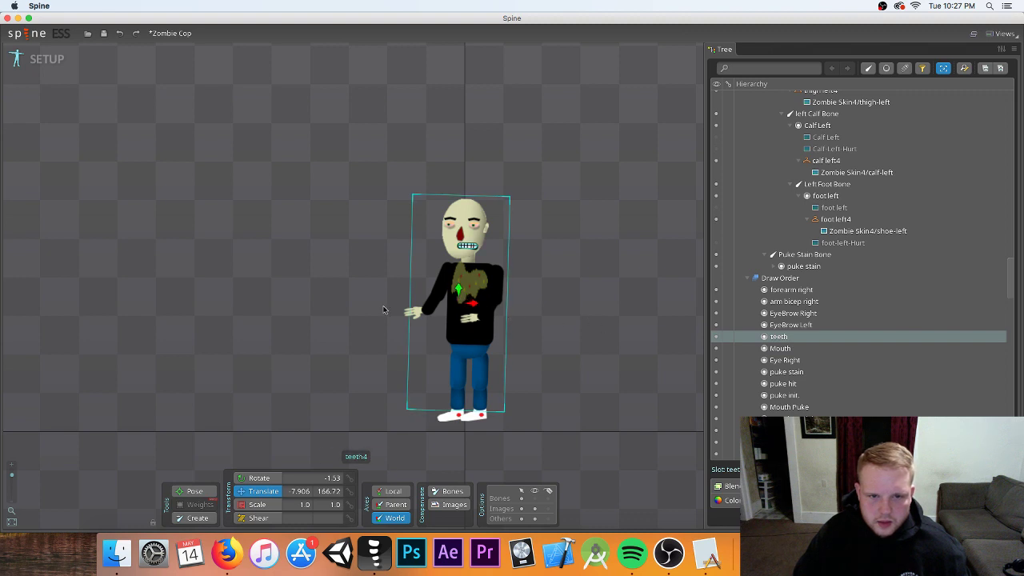
- Deselect the teeth, switch to Animate mode and delete the Hurt animation
click(327, 297)
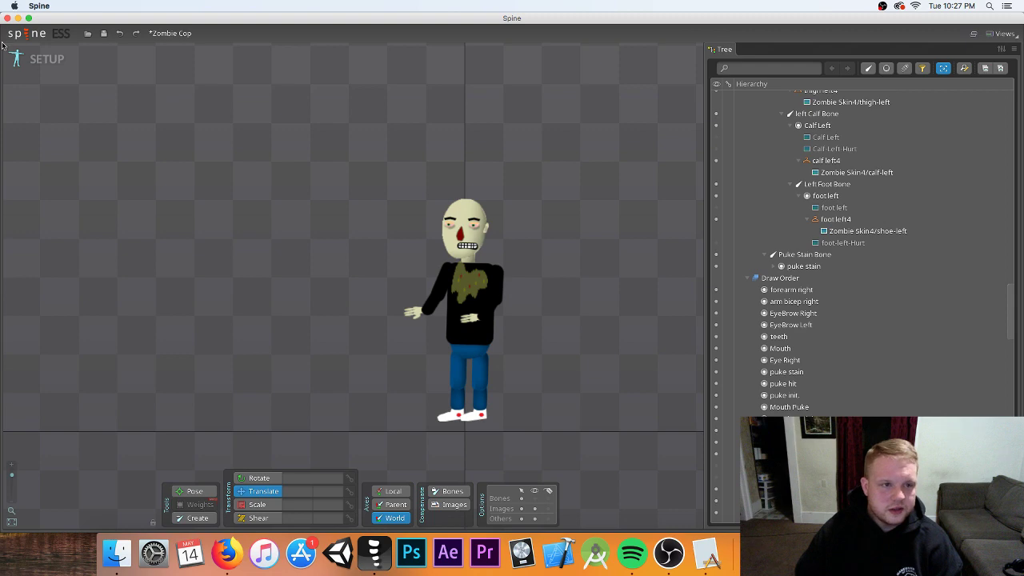
click(40, 56)
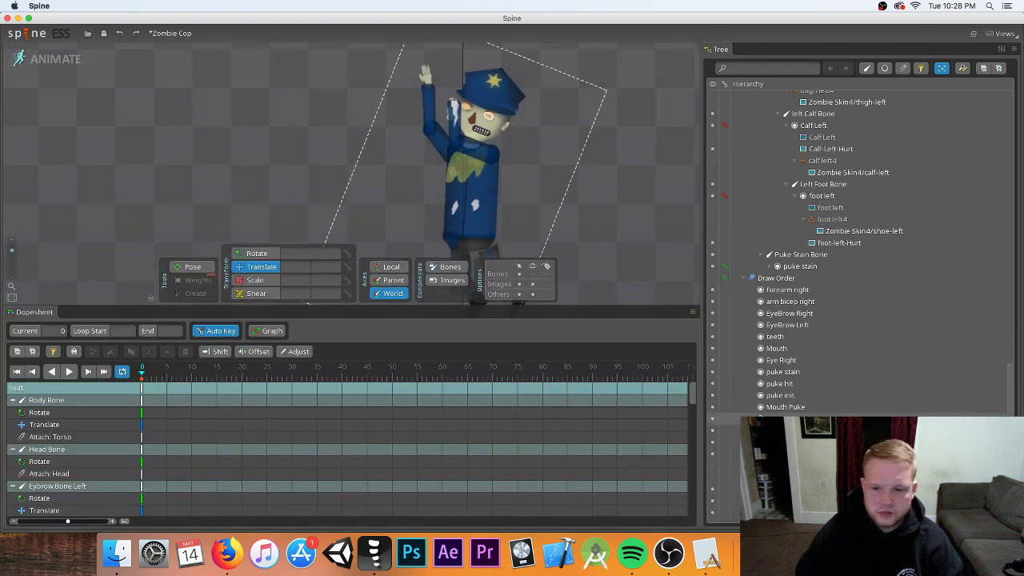
scroll(750, 290, down, 3)
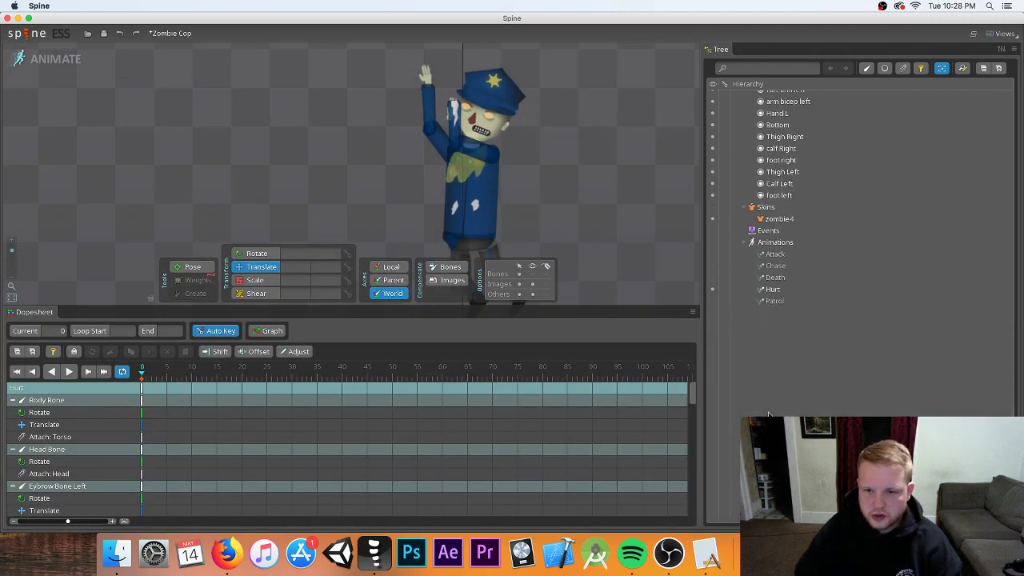
click(770, 290)
key(Delete)
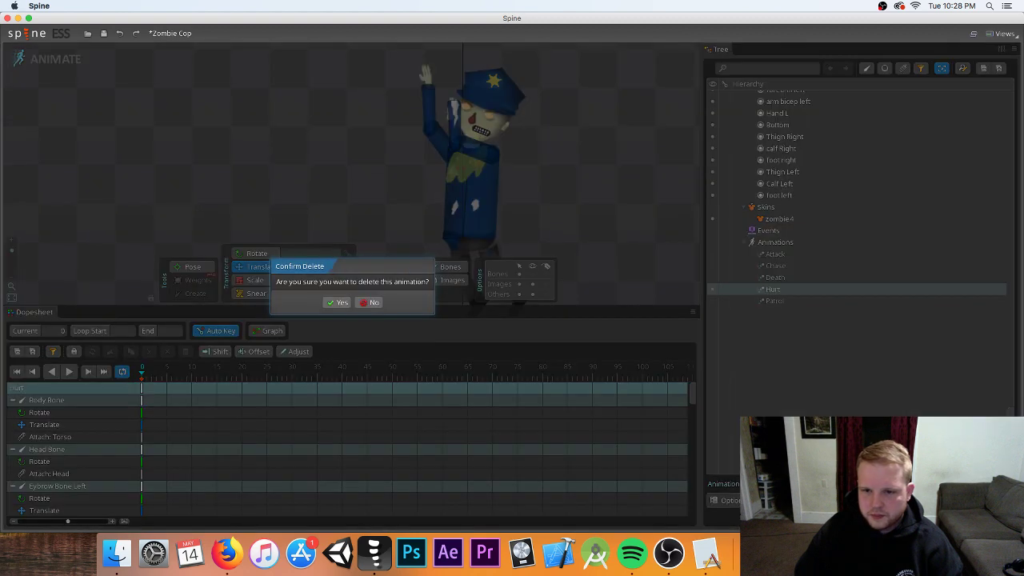
click(339, 303)
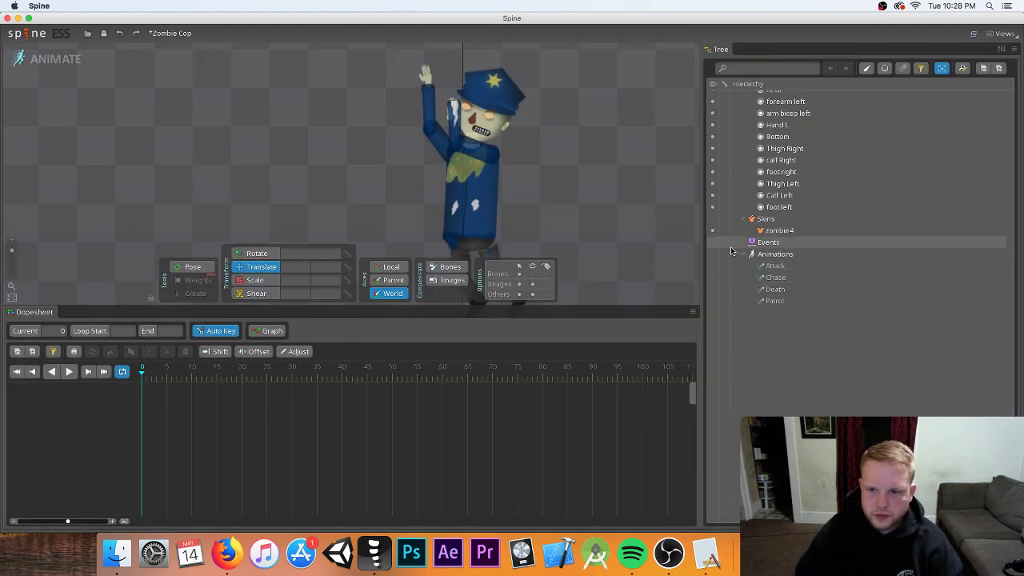
- In the Attack animation at frame 0, move Forearm Bone Right to about 23.222, 185.91 and activate the Rotate tool for it
click(716, 267)
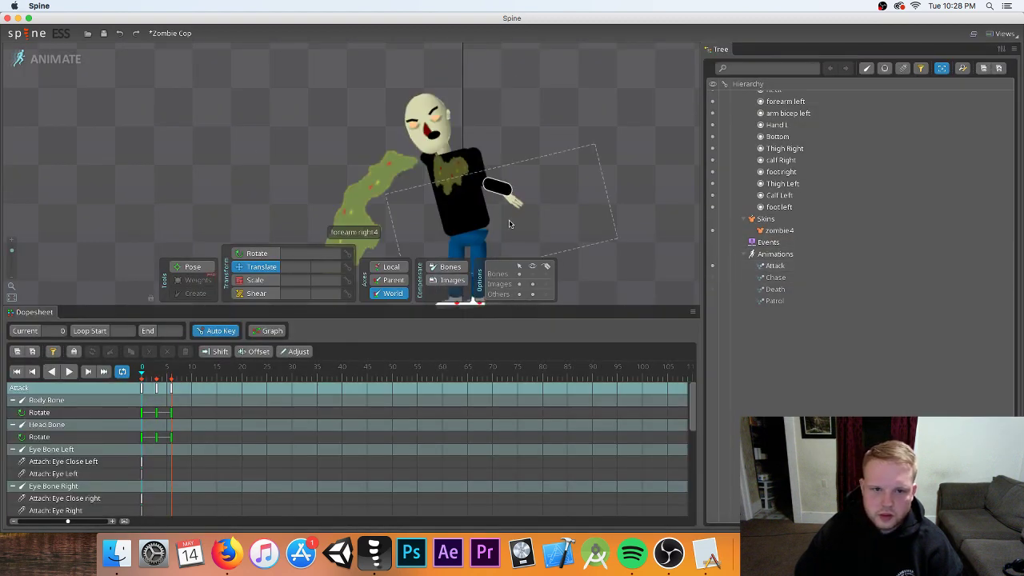
scroll(570, 203, up, 3)
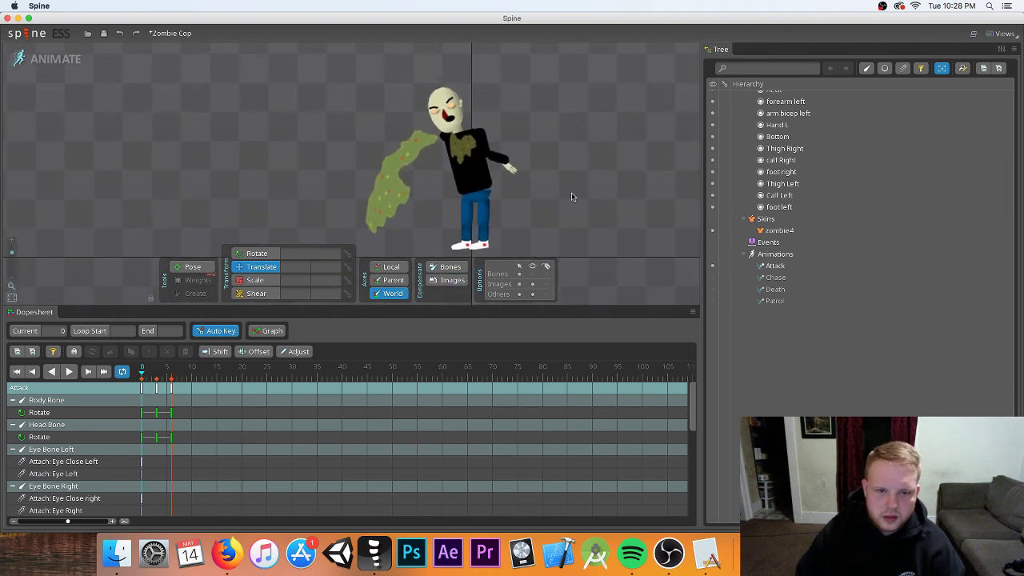
click(491, 156)
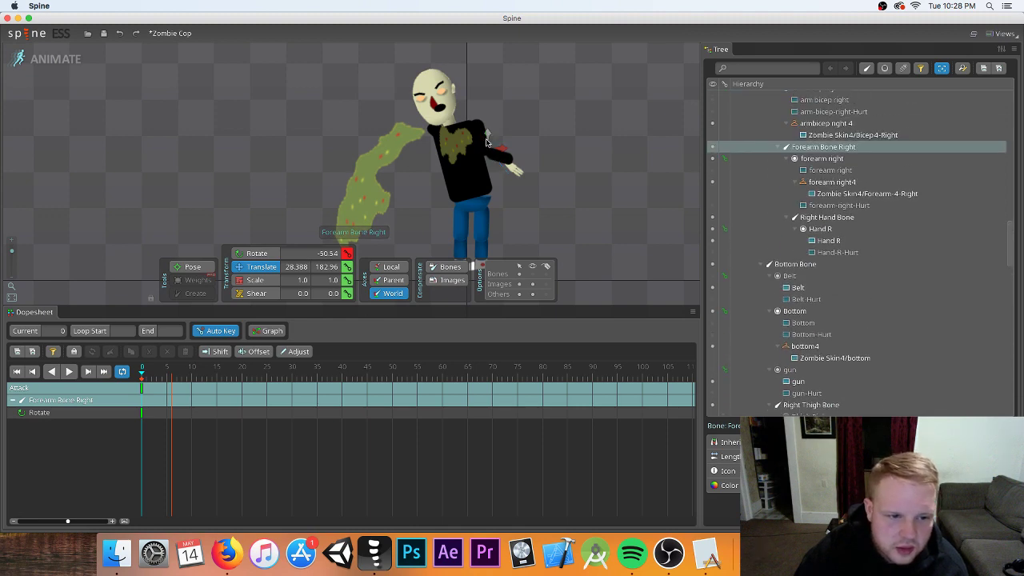
drag(486, 143, 497, 149)
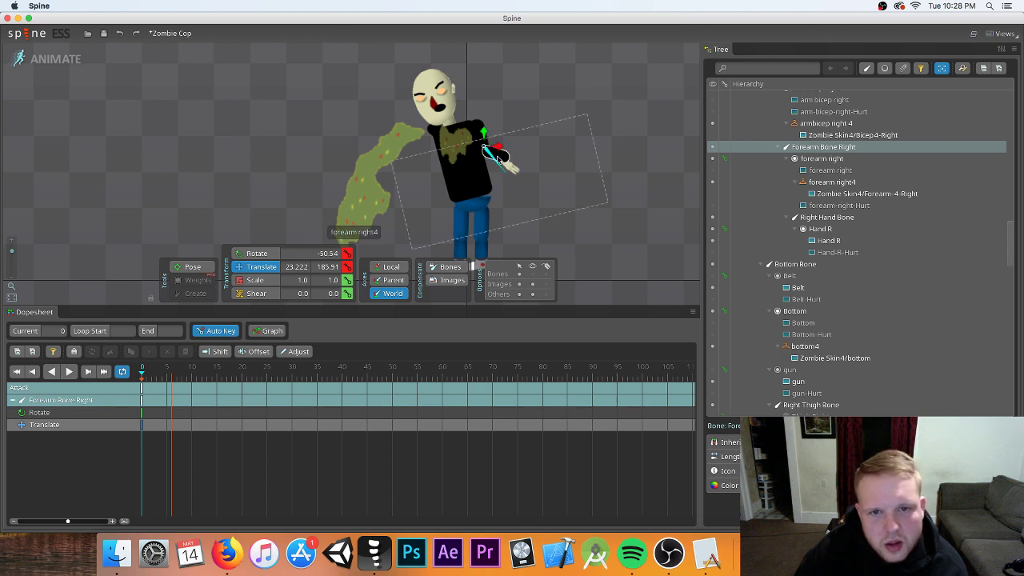
click(257, 252)
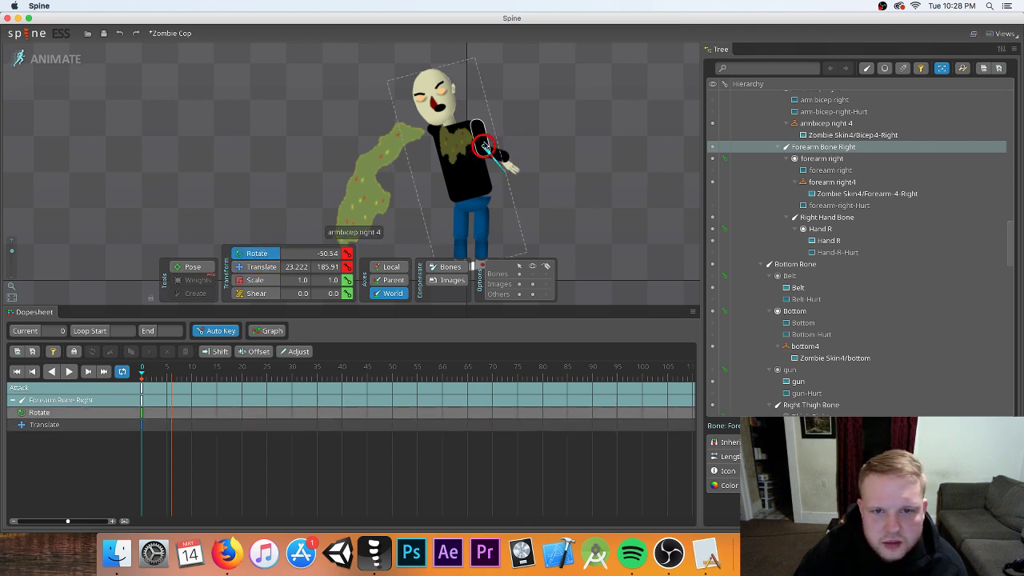
- At frame 0, rotate the right forearm bone to about -69° and move the right hand bone to about (53.4, 158.6)
drag(494, 150, 490, 165)
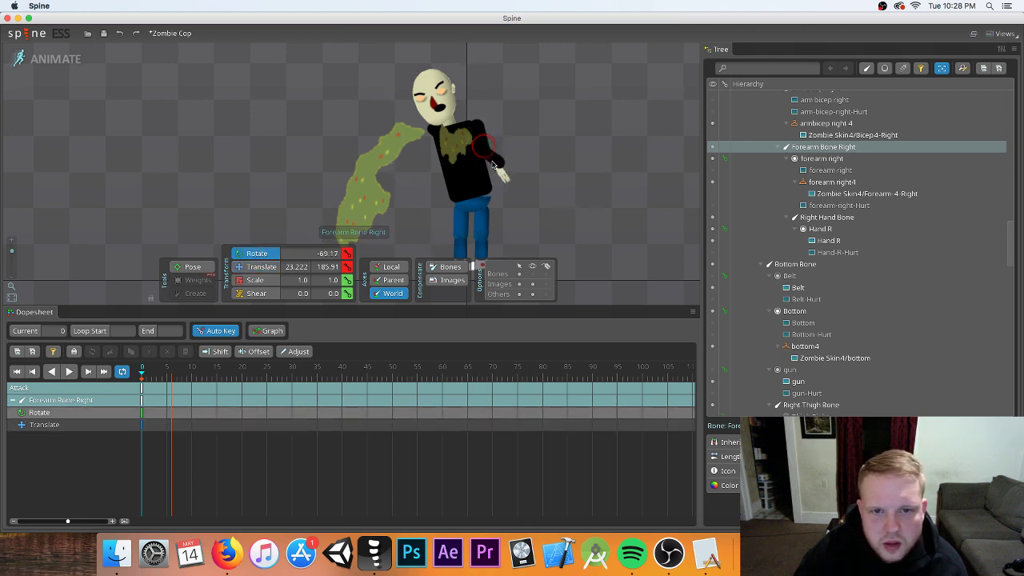
click(502, 175)
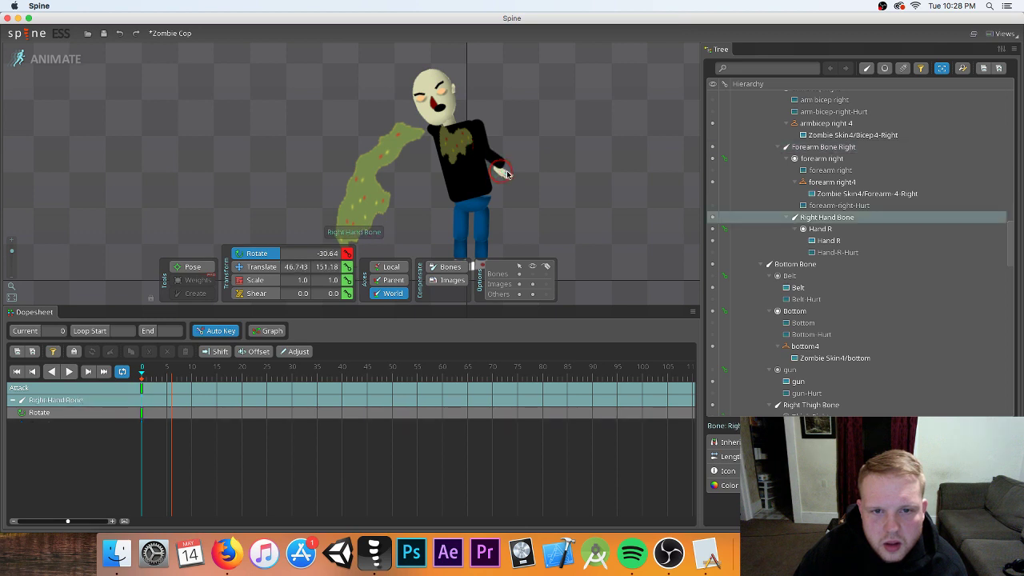
click(235, 267)
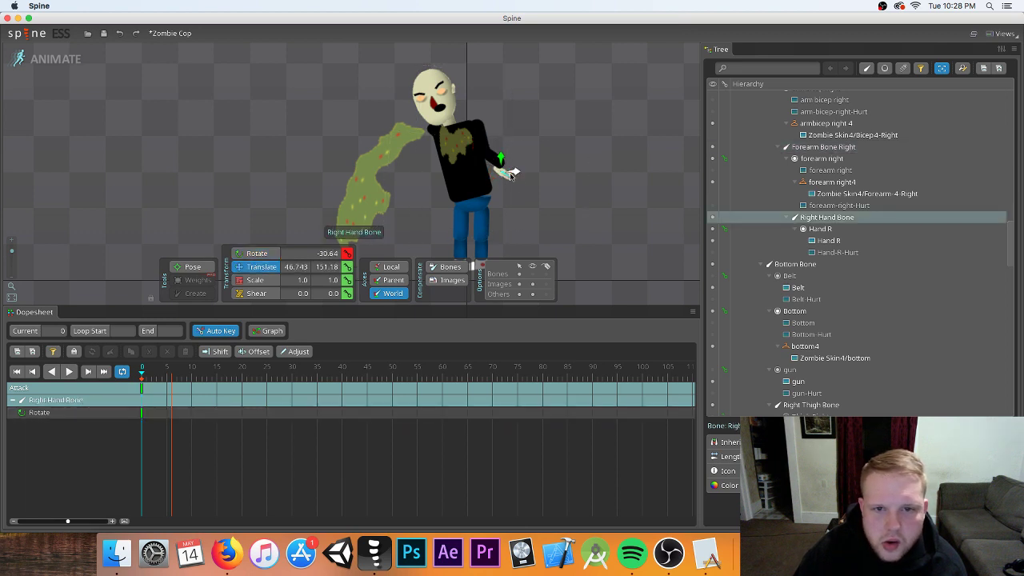
drag(510, 177, 516, 174)
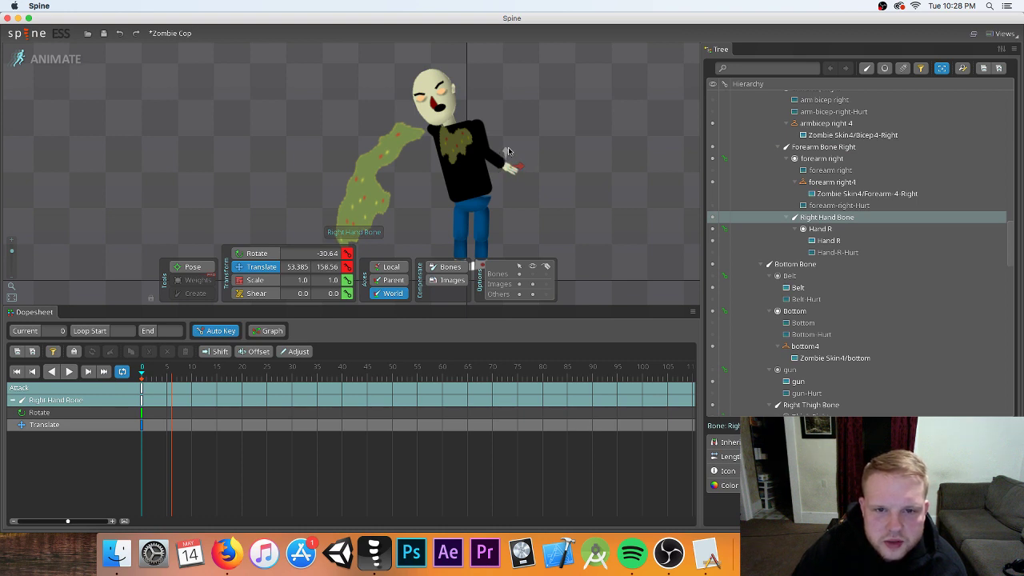
- Lower the body bone to about Y 111.3 at frame 0, keeping its horizontal position
click(465, 177)
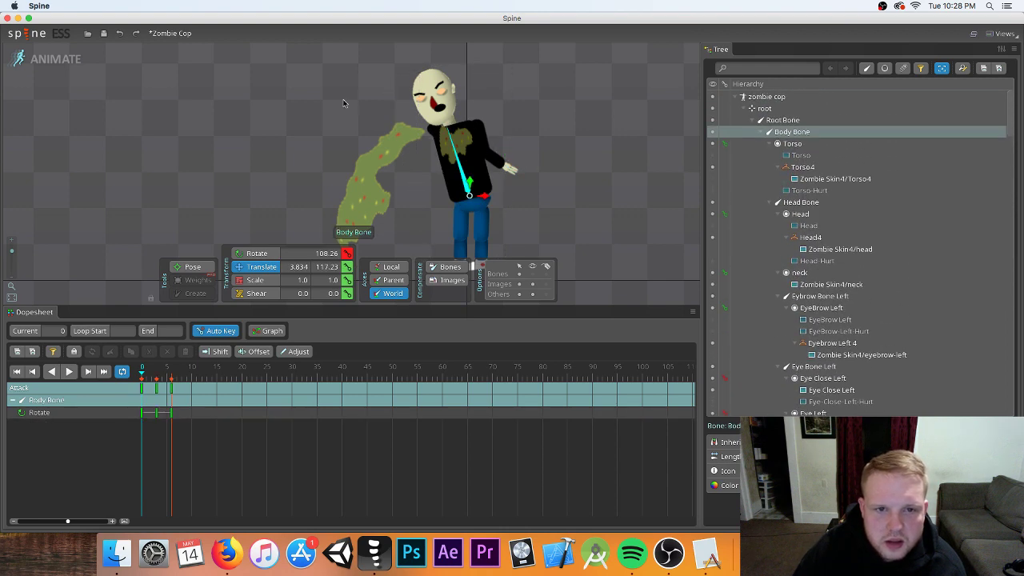
mouse_move(344, 78)
mouse_down()
mouse_move(373, 59)
mouse_move(356, 64)
mouse_up()
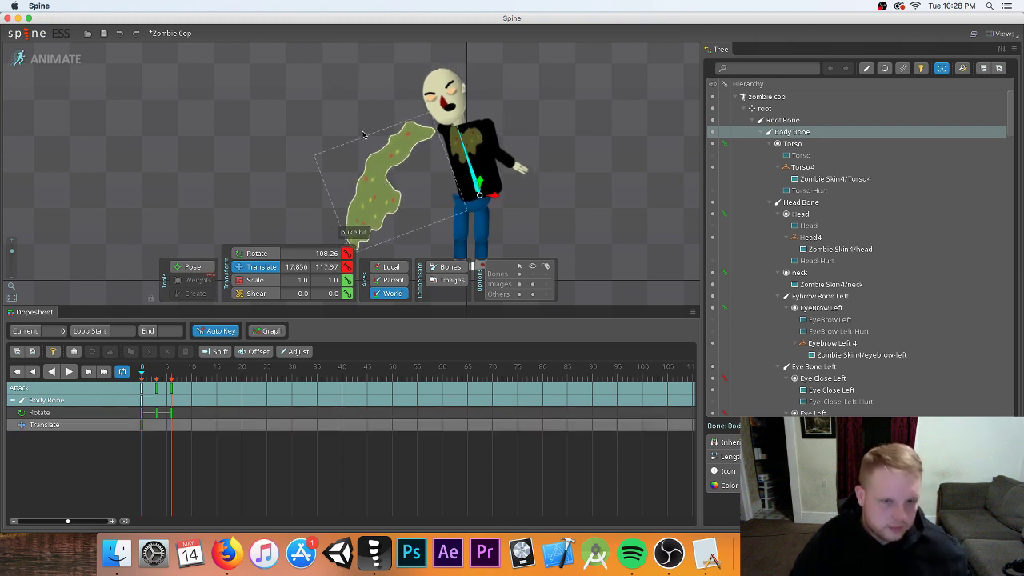
click(121, 35)
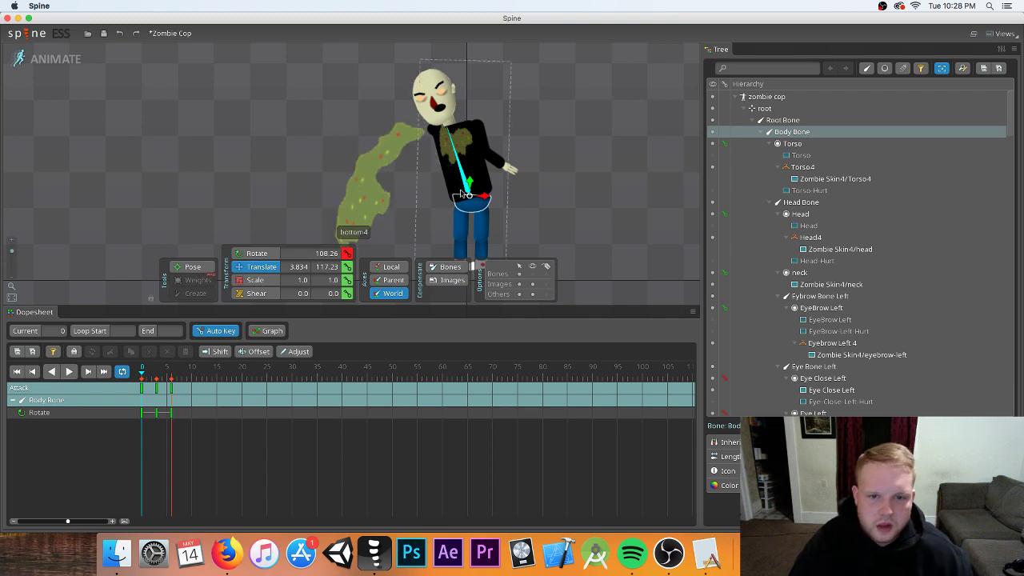
drag(469, 183, 470, 186)
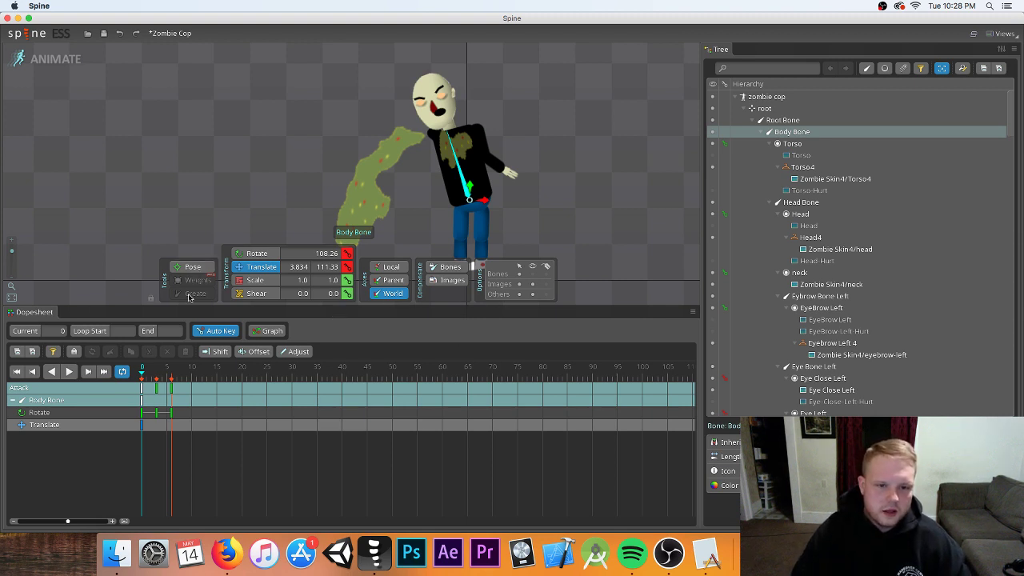
- Play the Attack animation to inspect the torso and arms, and stop at frame 5
click(69, 372)
scroll(183, 222, down, 3)
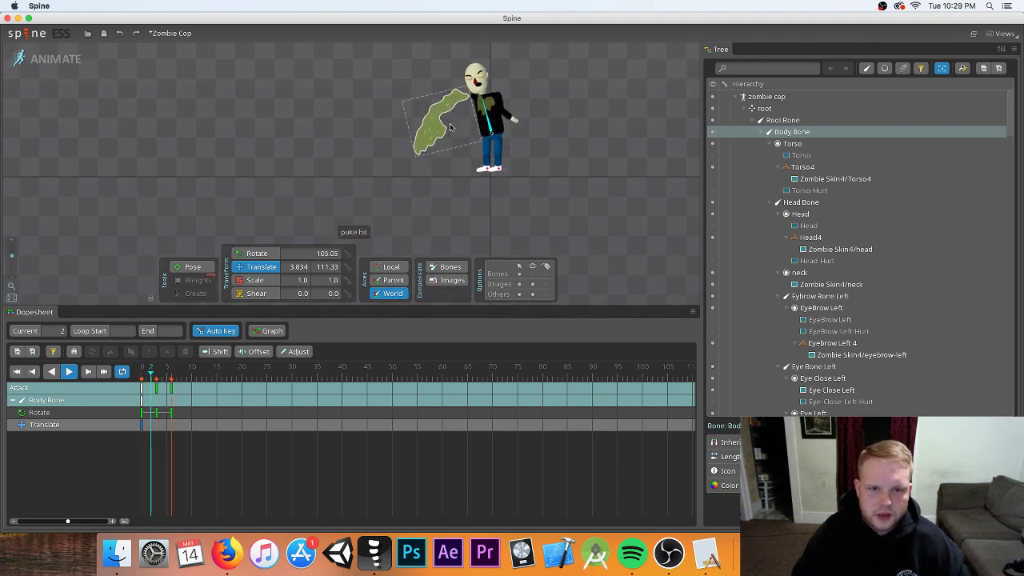
scroll(463, 129, up, 5)
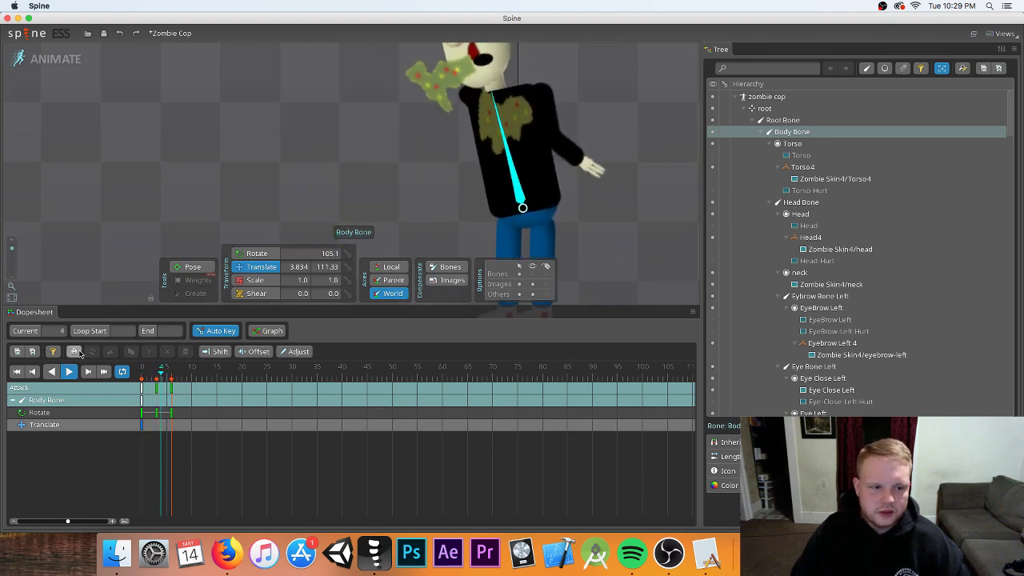
key(k)
- At frame 5, move the left bicep bone to about (-52.2, 188.2), rotate it to about -56.5°, and replay the animation
scroll(476, 122, down, 3)
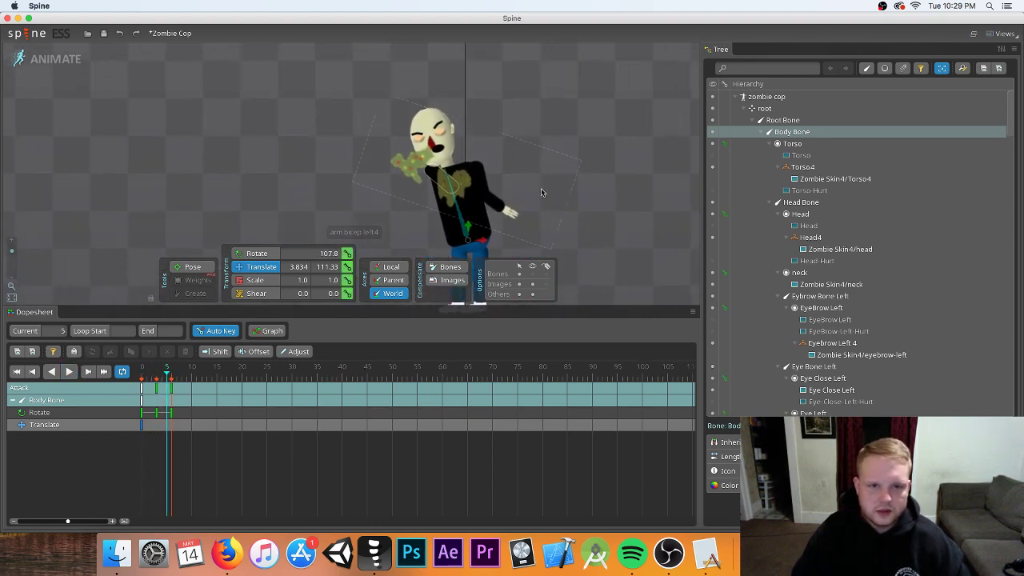
click(457, 155)
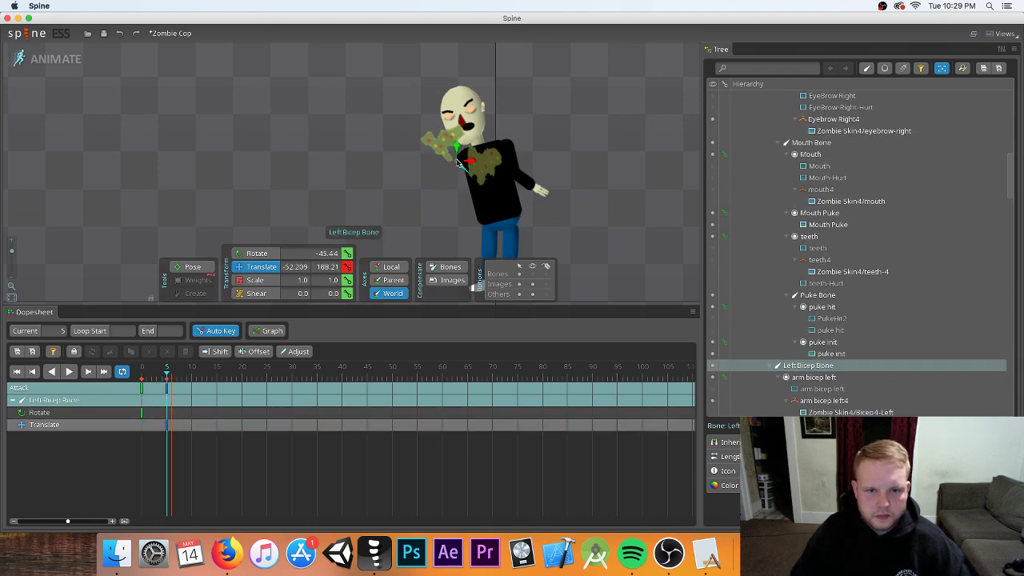
click(258, 254)
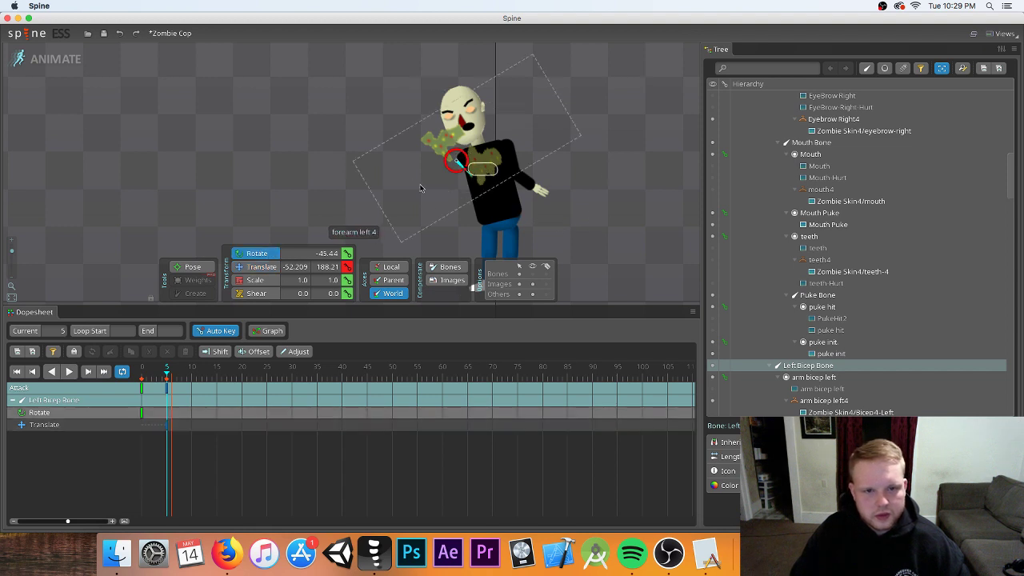
click(456, 171)
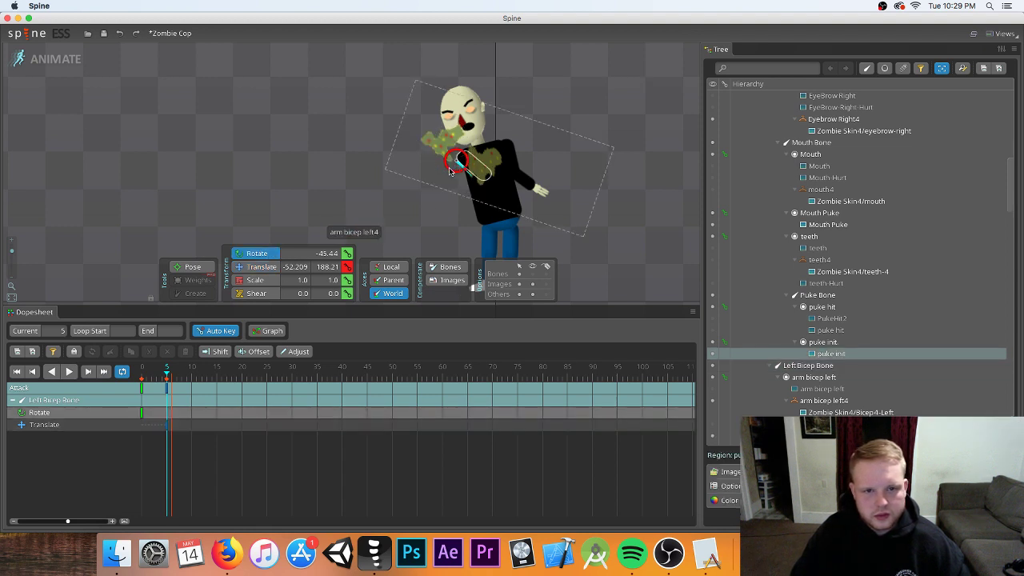
drag(450, 170, 446, 171)
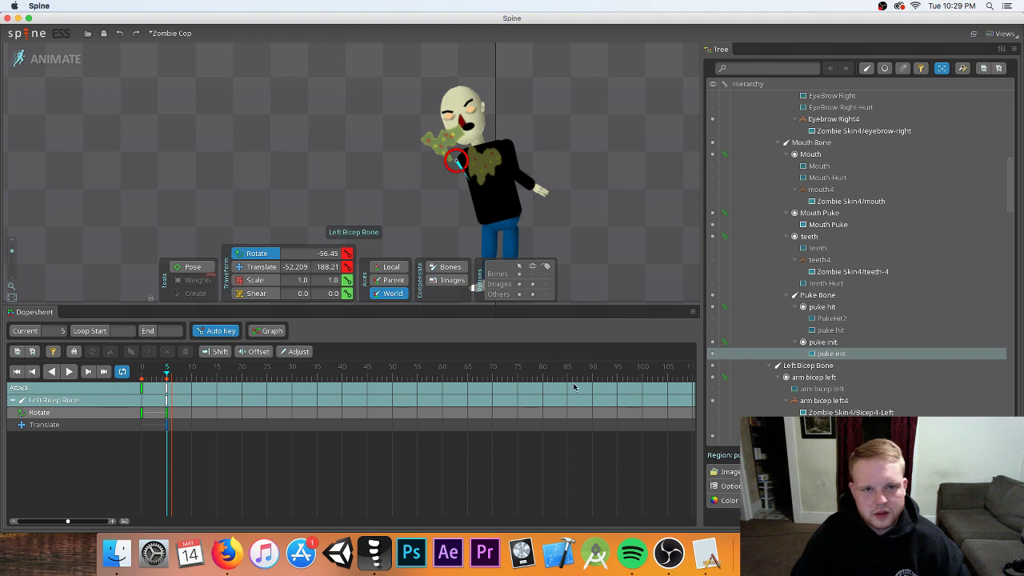
click(68, 372)
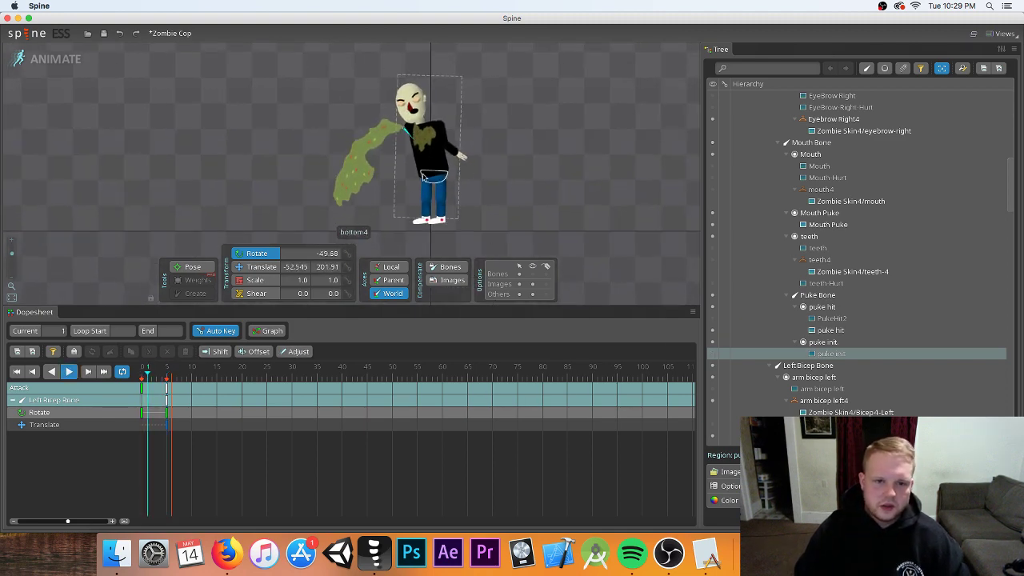
click(69, 372)
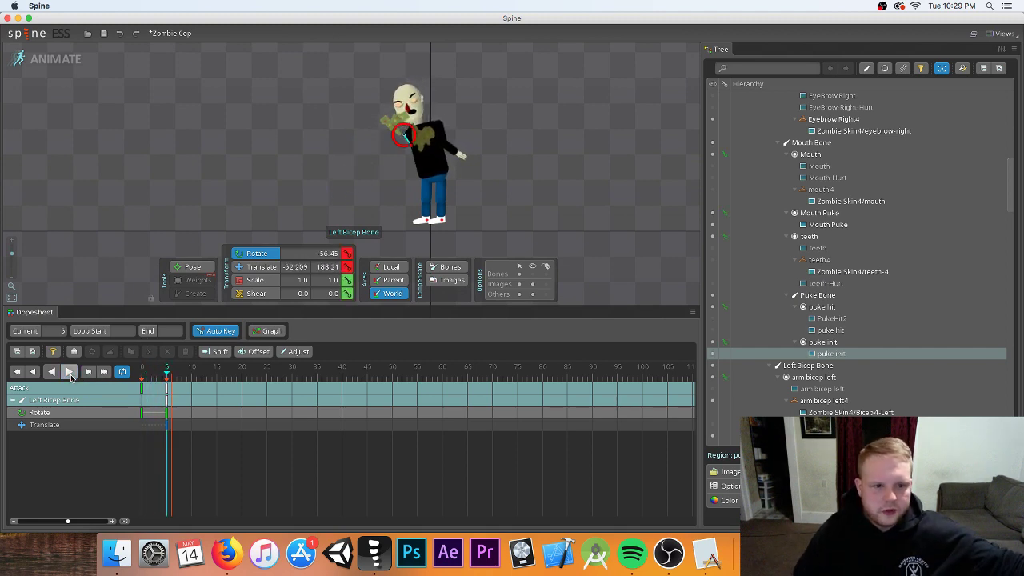
- Make Chase the active animation in the skeleton's animation list
scroll(754, 350, down, 10)
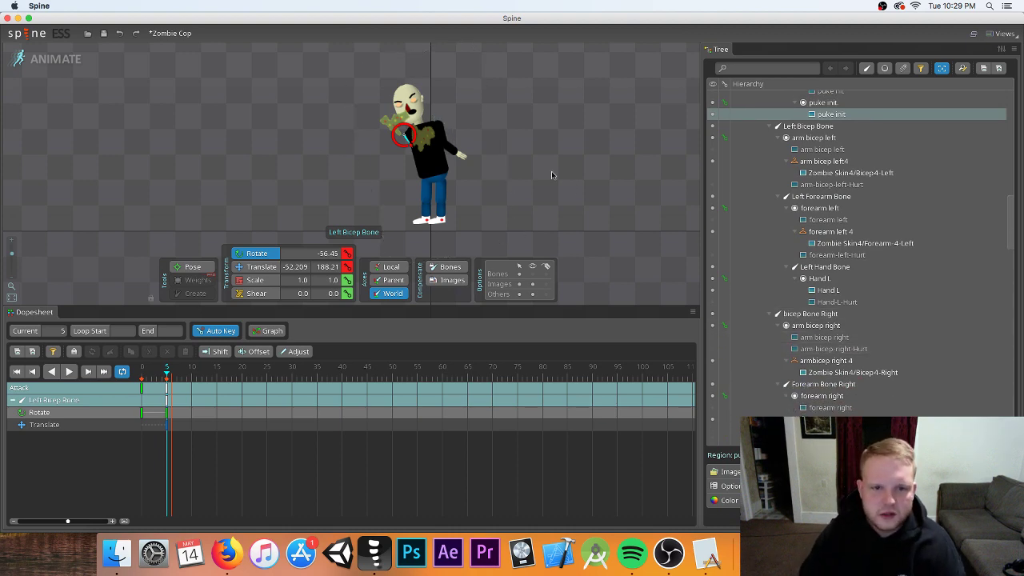
scroll(853, 340, down, 12)
scroll(836, 342, down, 15)
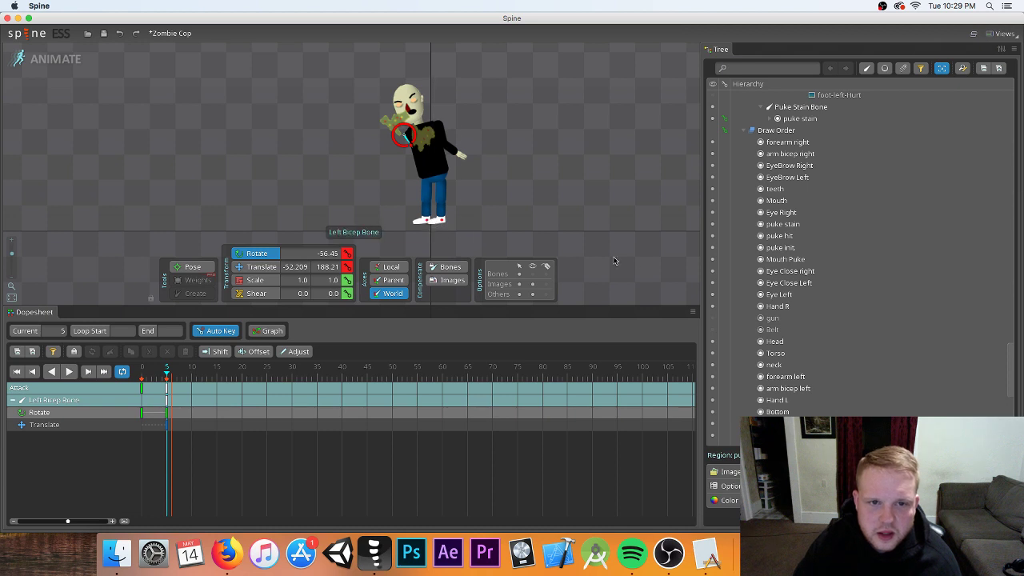
scroll(787, 385, down, 6)
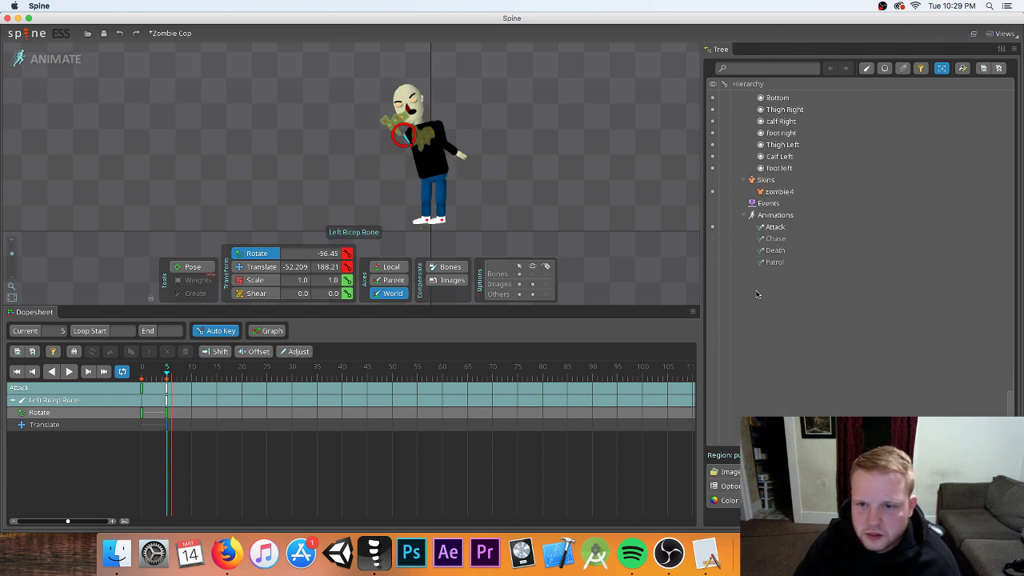
click(712, 238)
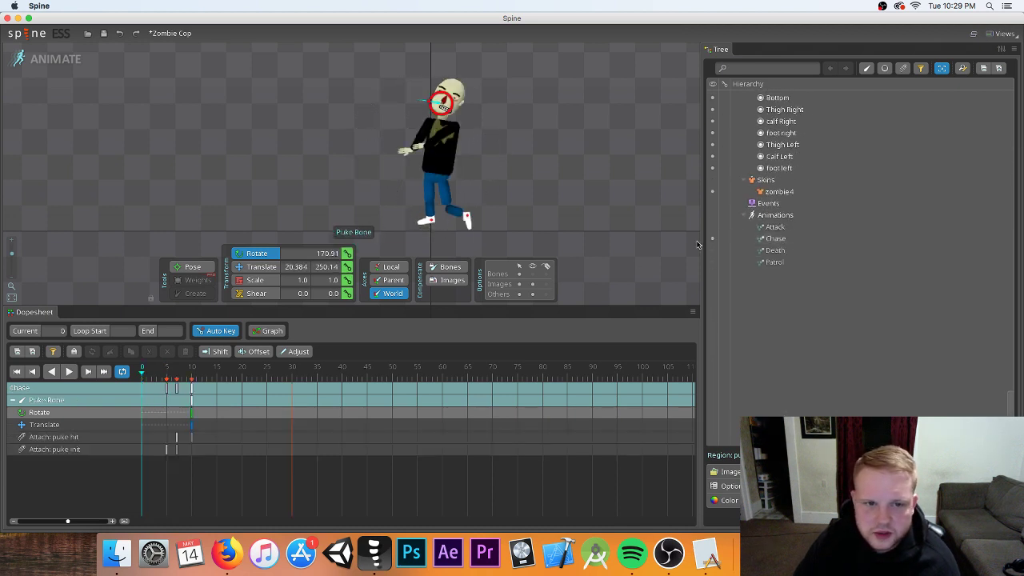
- Raise the right calf bone to about Y 62.3 at frame 0 of the Chase animation
scroll(481, 207, up, 3)
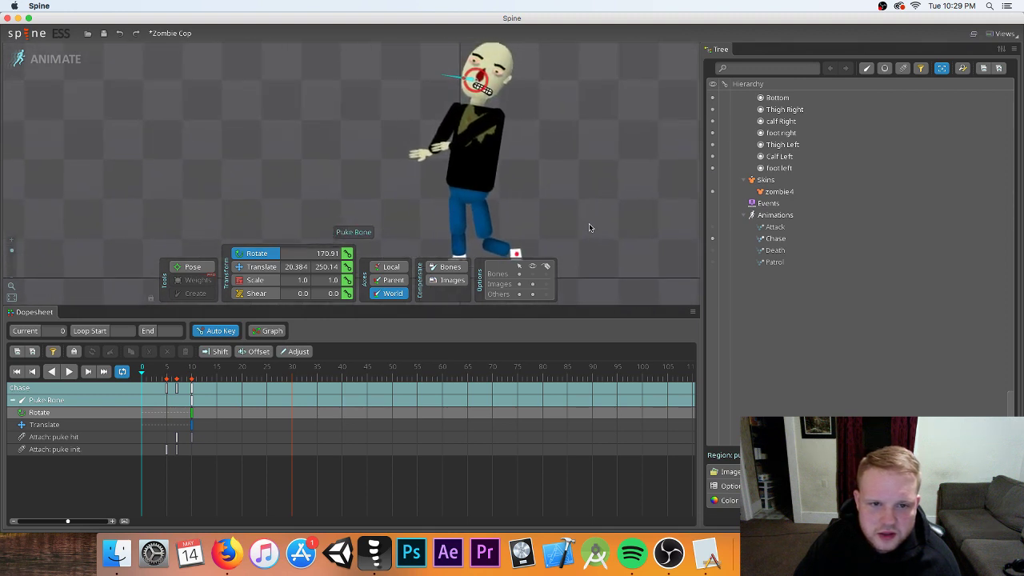
scroll(616, 211, down, 3)
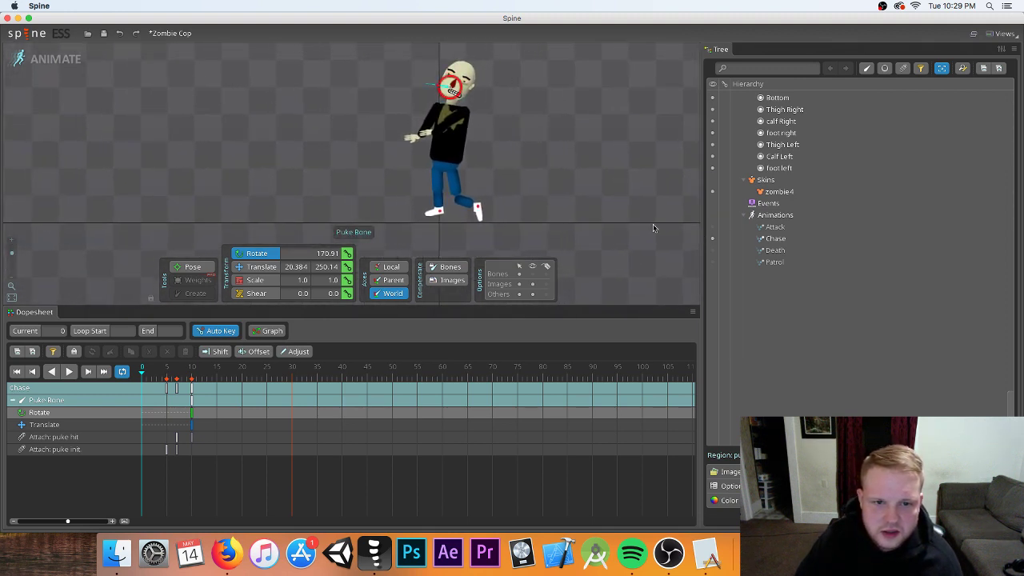
scroll(545, 226, up, 3)
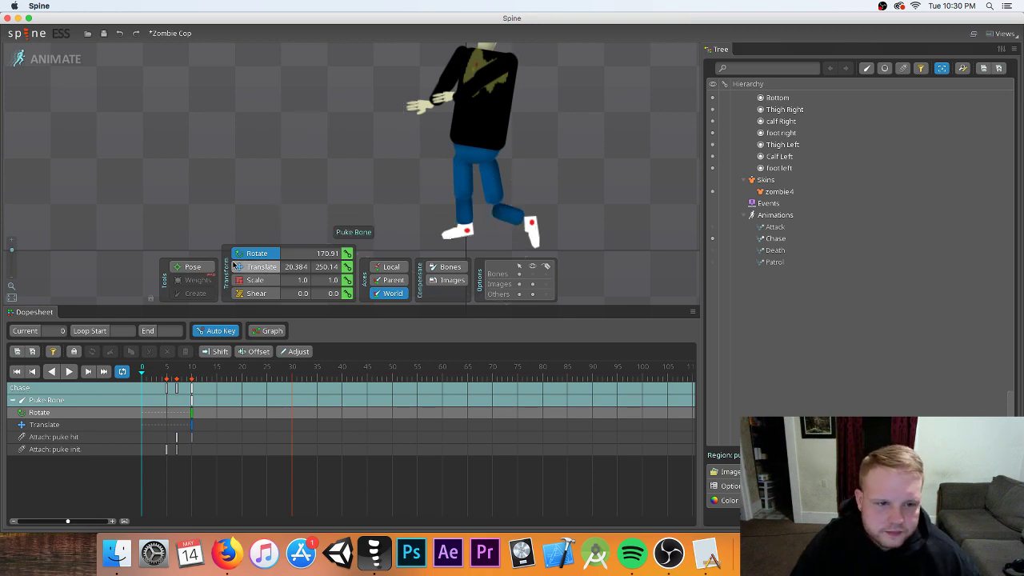
click(233, 266)
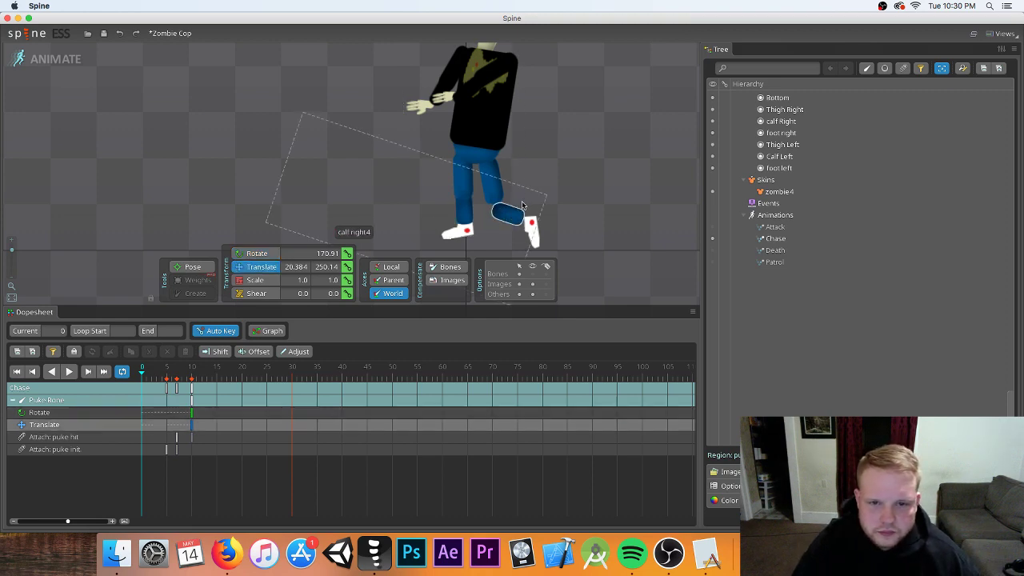
click(518, 206)
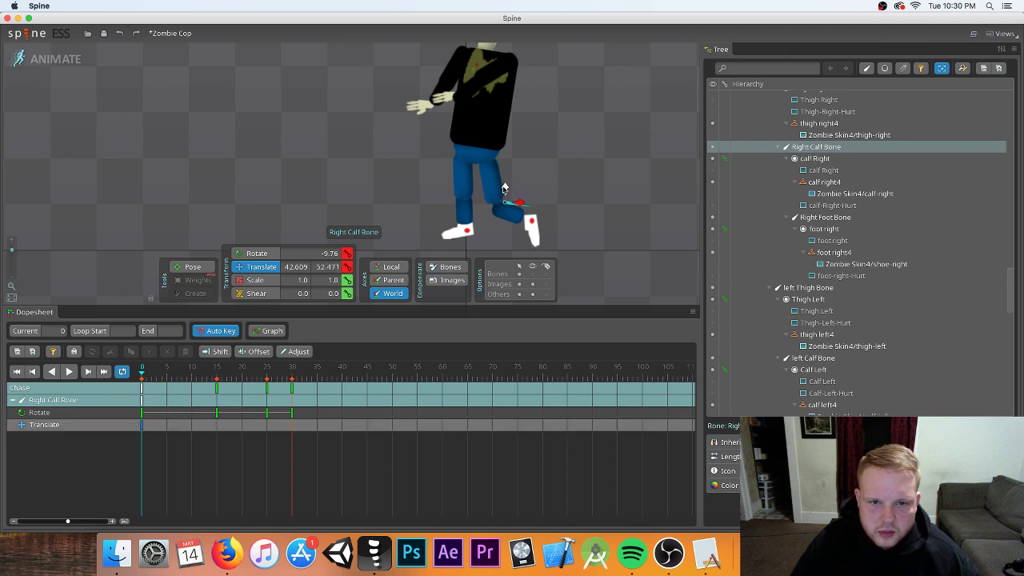
drag(504, 189, 502, 181)
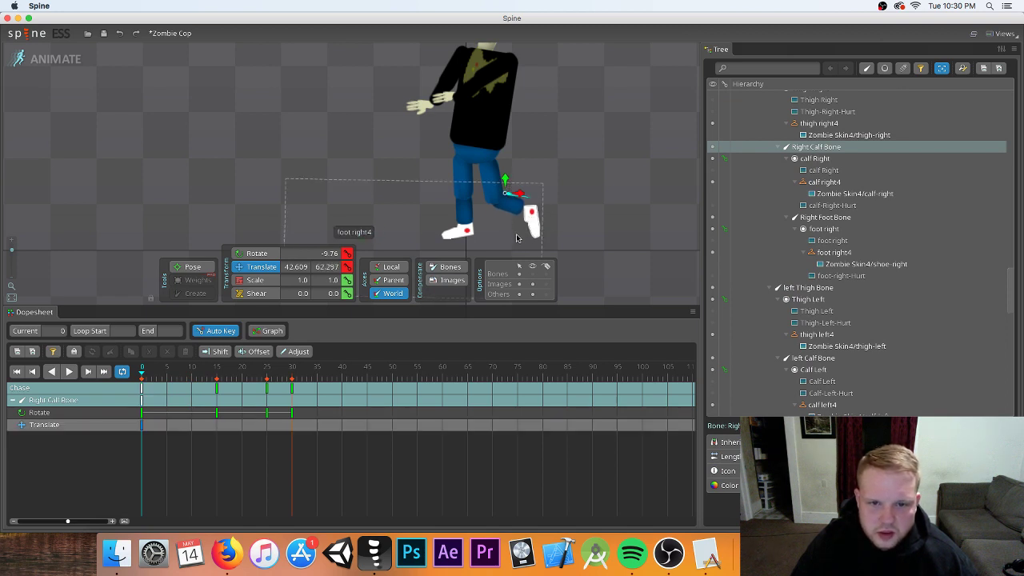
- Move the right foot bone to about (78.4, 59.8) at frame 0 so it meets the calf
scroll(457, 164, down, 3)
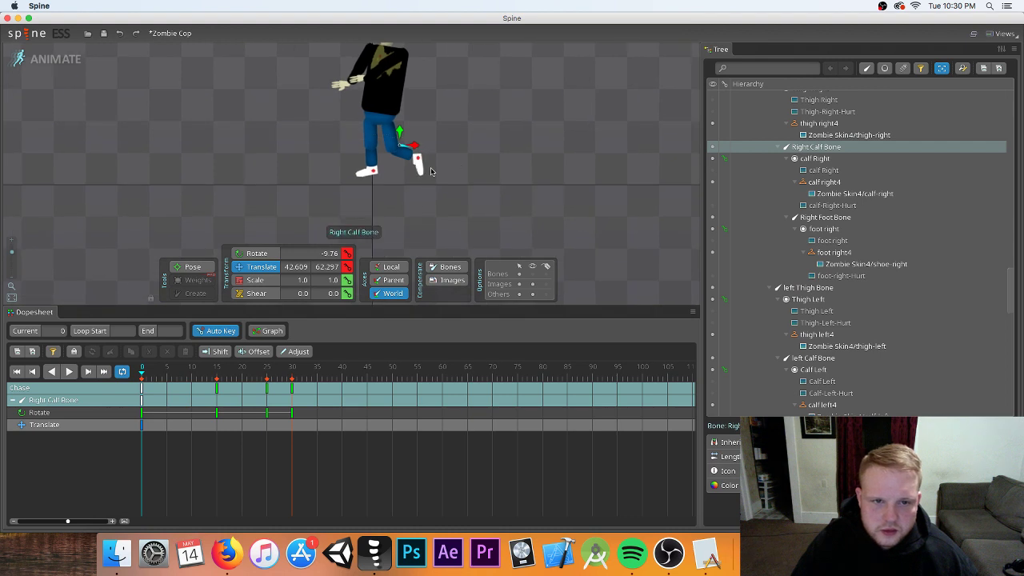
click(443, 175)
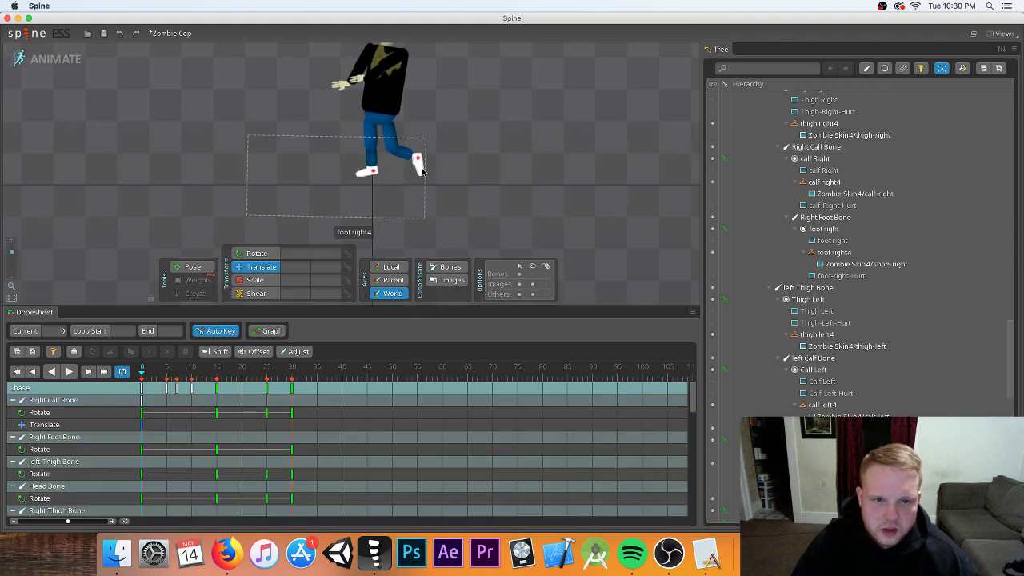
click(426, 159)
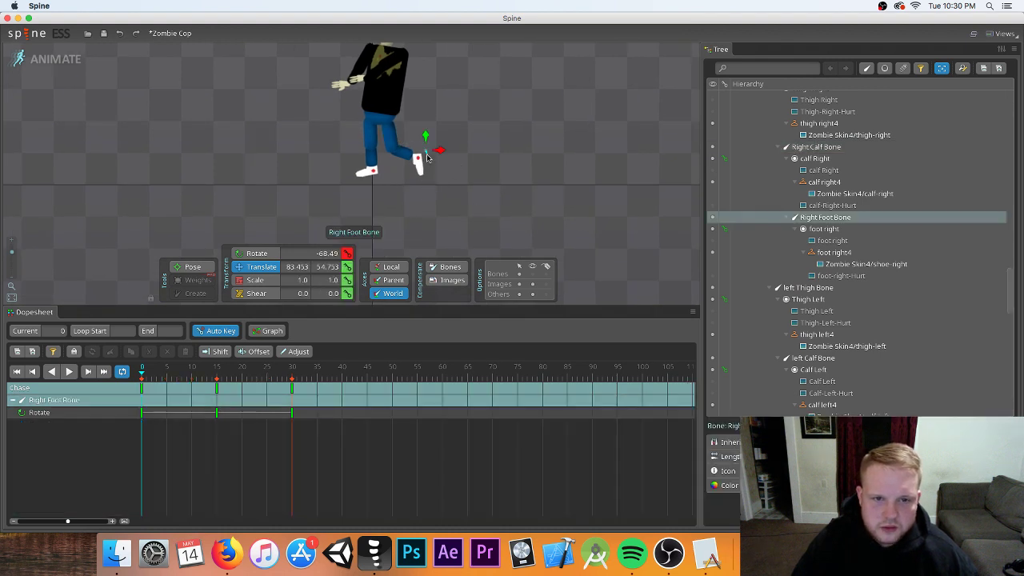
drag(439, 152, 436, 154)
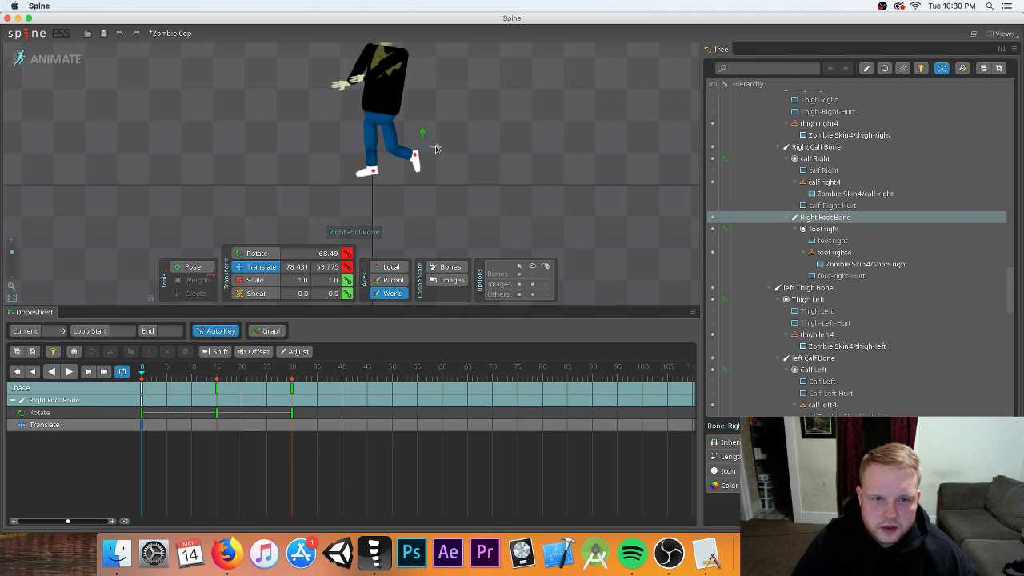
- Replay the Chase animation and check how the right foot and calf move with the whole body in view
click(69, 372)
drag(369, 199, 458, 225)
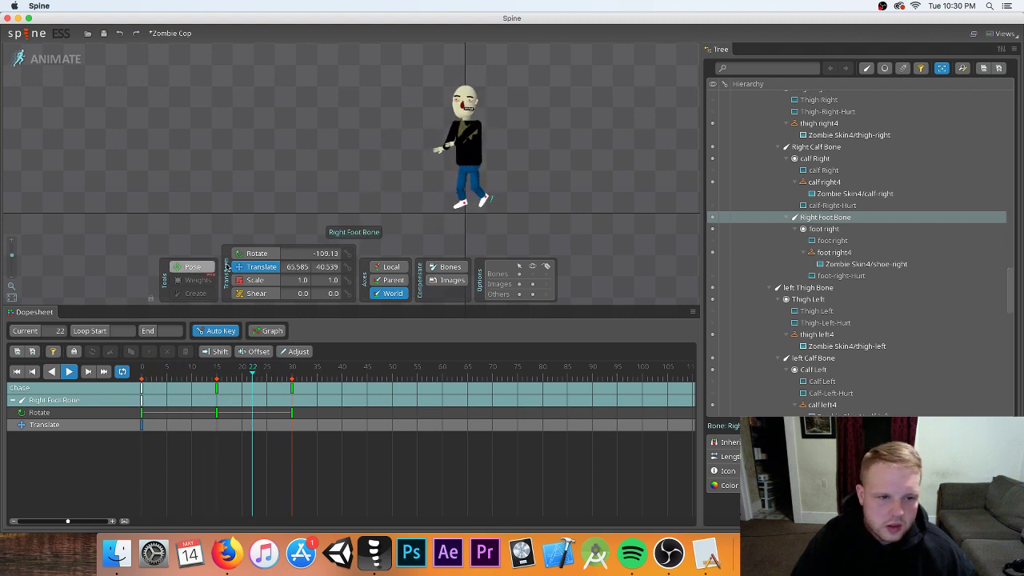
click(257, 252)
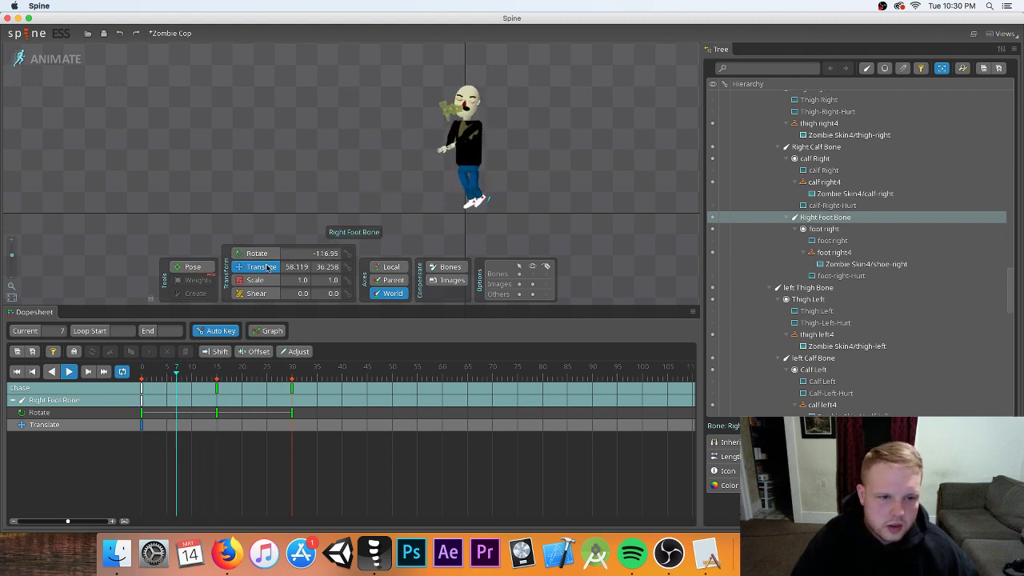
- Try lowering the root bone to about Y -17.5 at frame 24 of the Chase animation
click(464, 219)
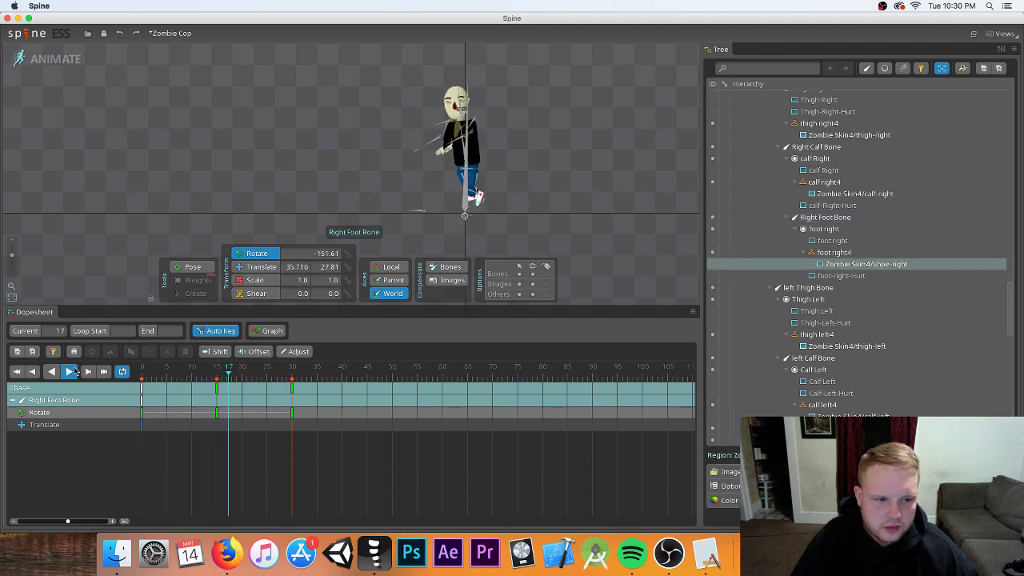
click(262, 269)
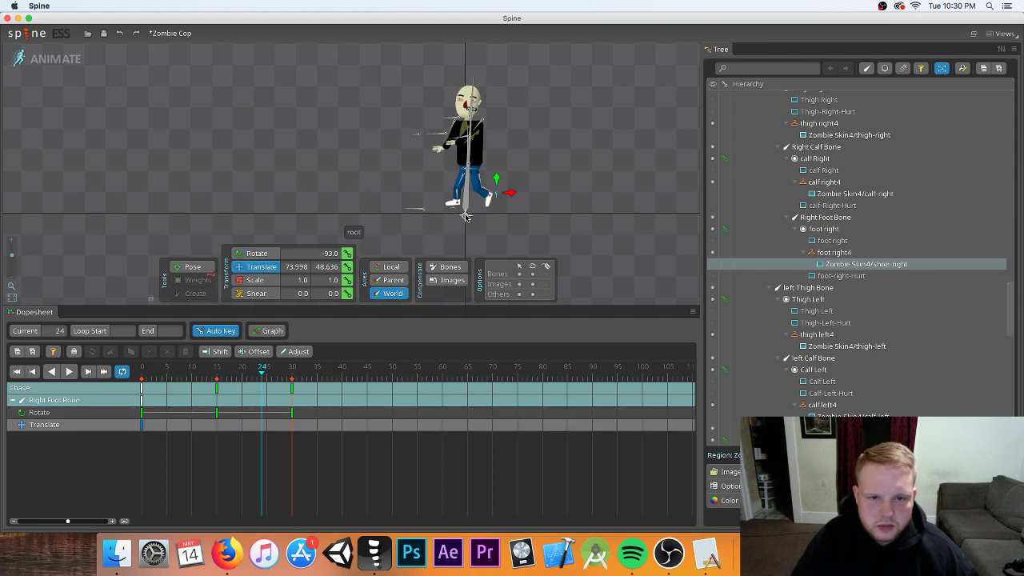
click(464, 216)
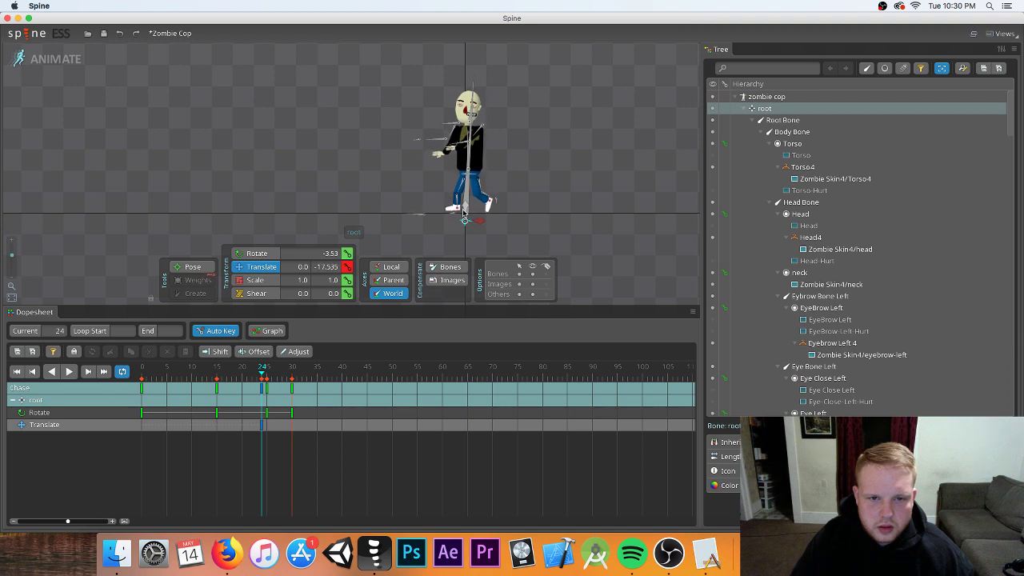
click(70, 372)
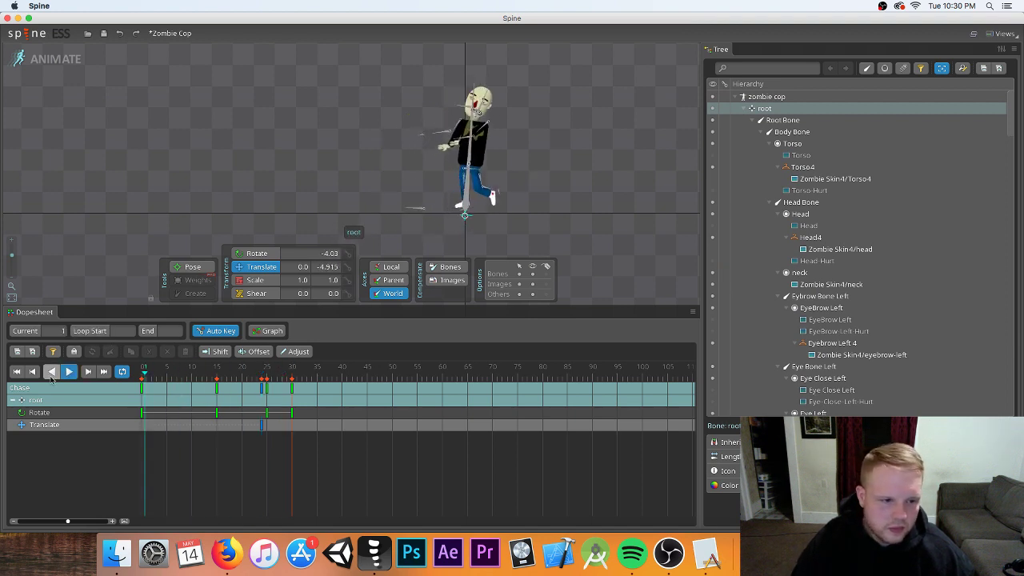
click(120, 34)
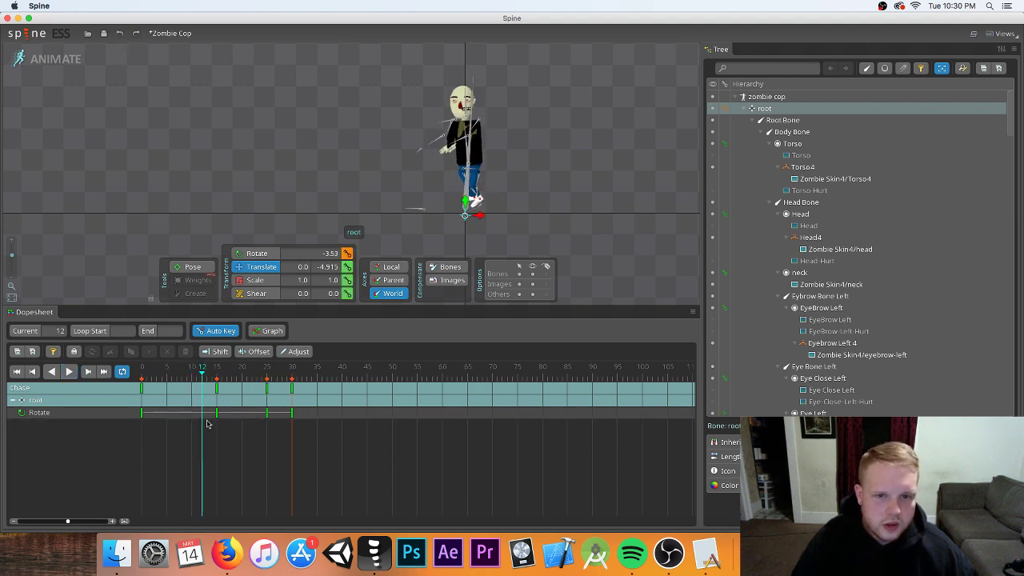
- At frame 0, lower the root bone to about Y -17.5 and replay the animation
drag(152, 372, 141, 371)
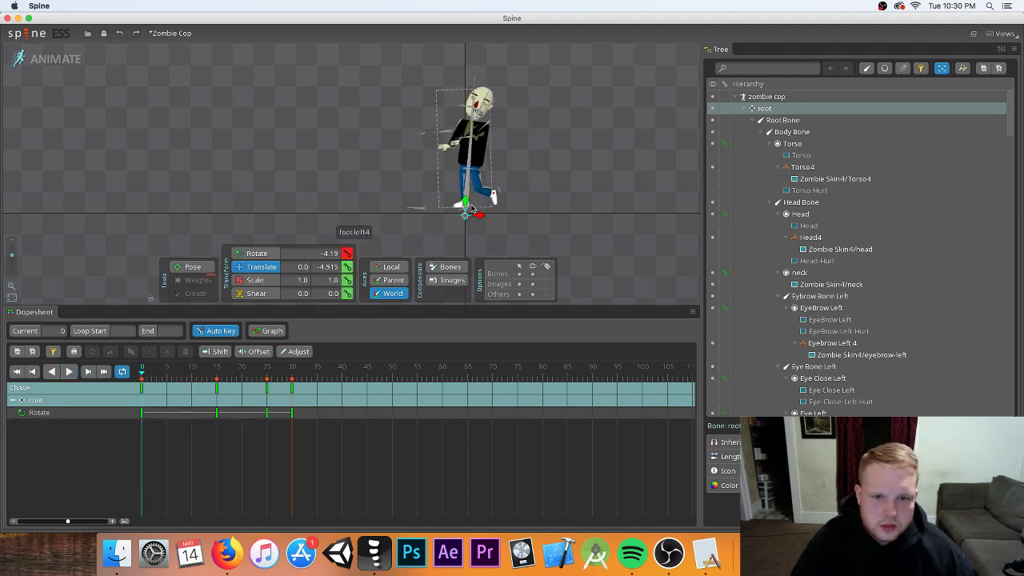
drag(463, 203, 463, 208)
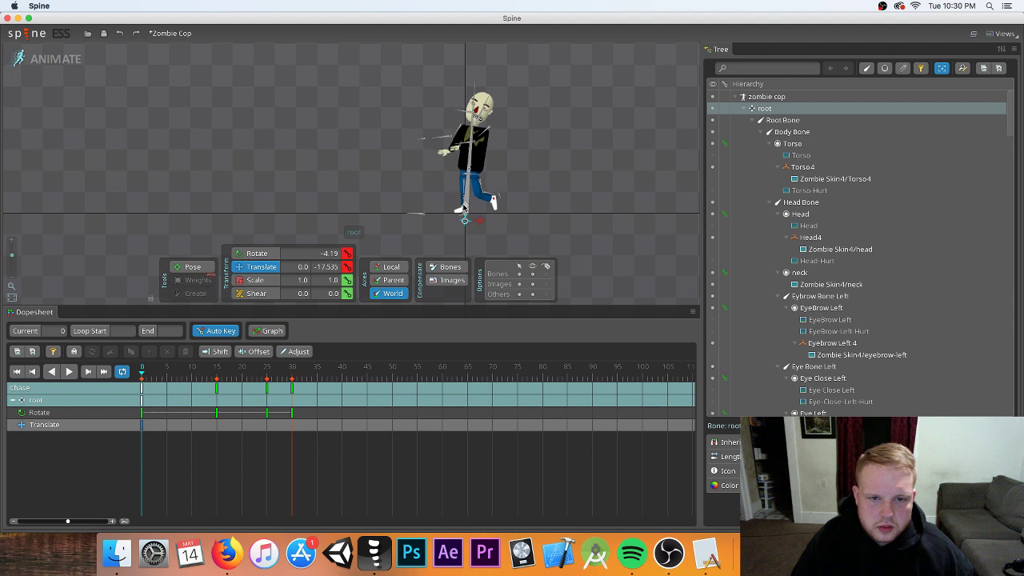
click(71, 373)
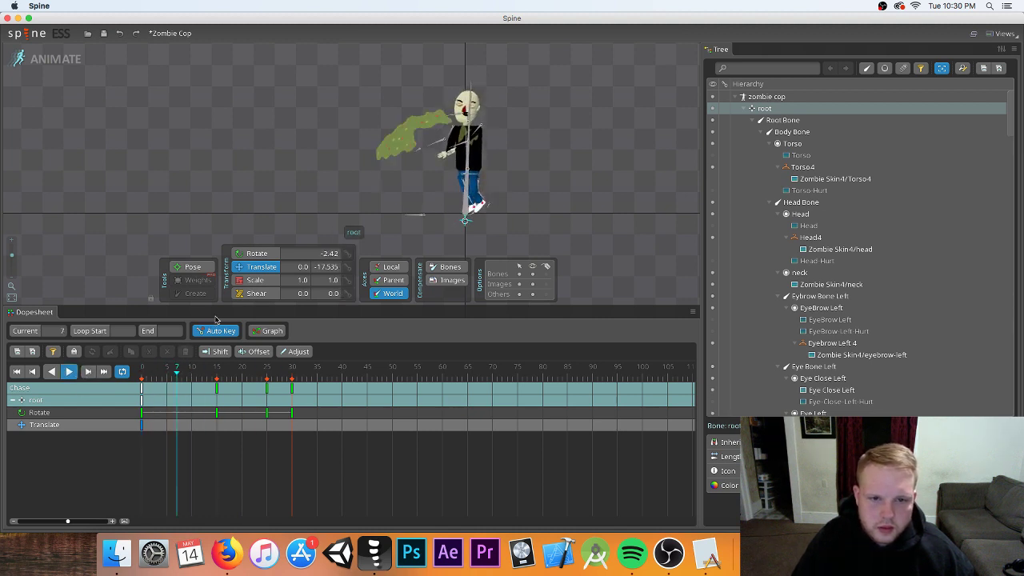
- Clear the selection and examine the Chase playback, checking the feet against the ground line
scroll(357, 193, down, 3)
scroll(359, 190, up, 2)
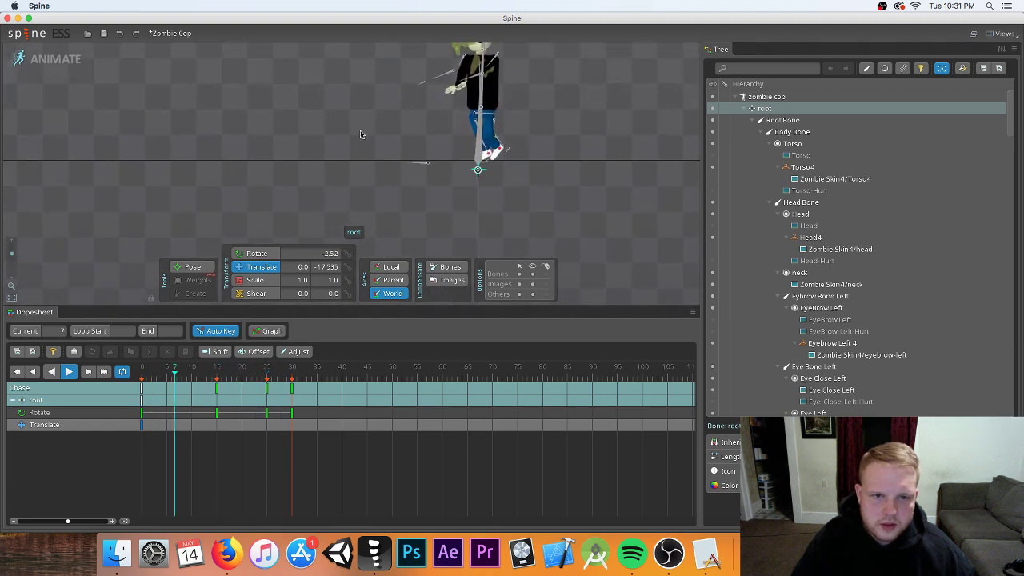
click(315, 126)
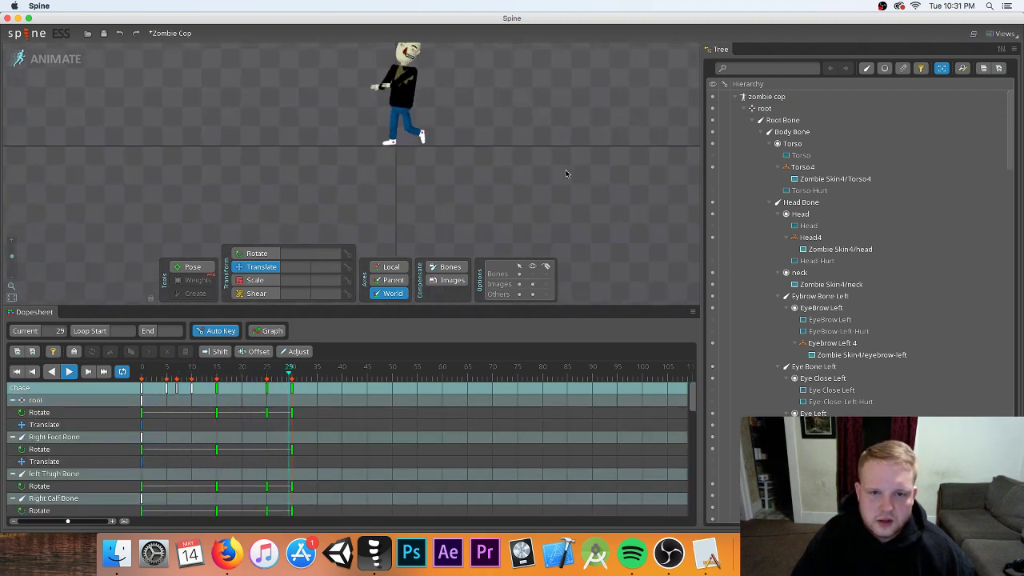
scroll(524, 128, up, 3)
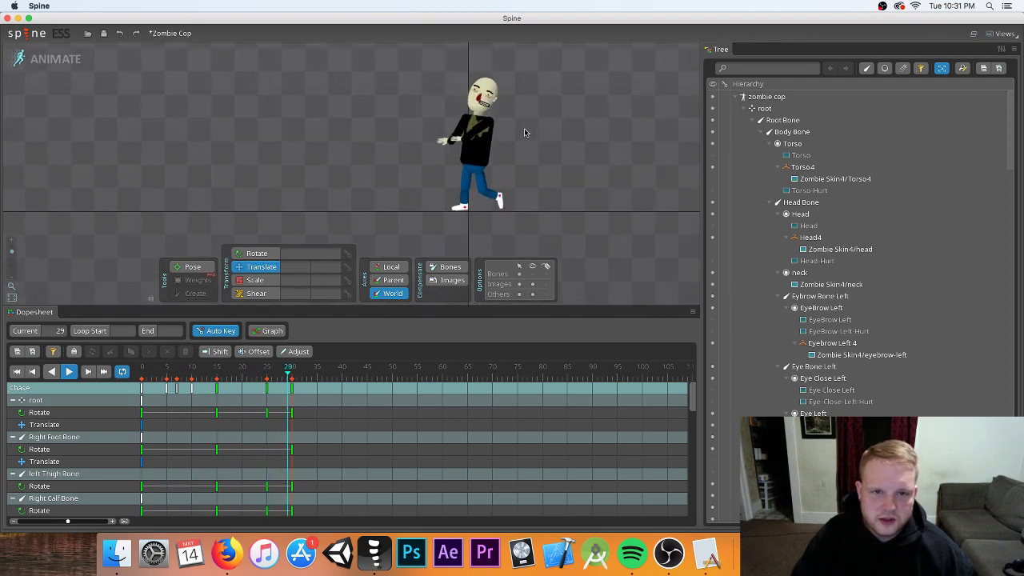
scroll(586, 152, down, 2)
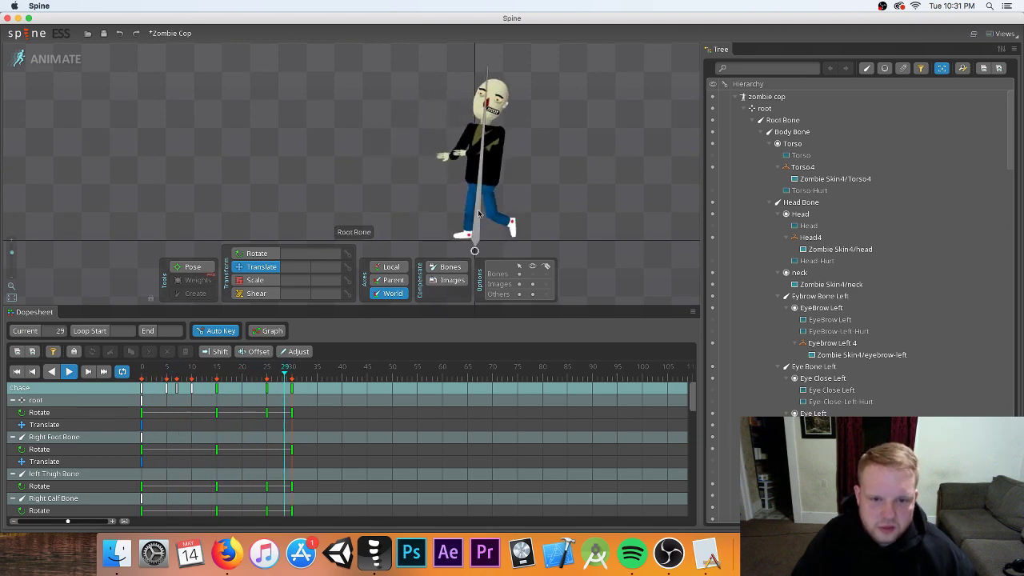
scroll(503, 240, up, 2)
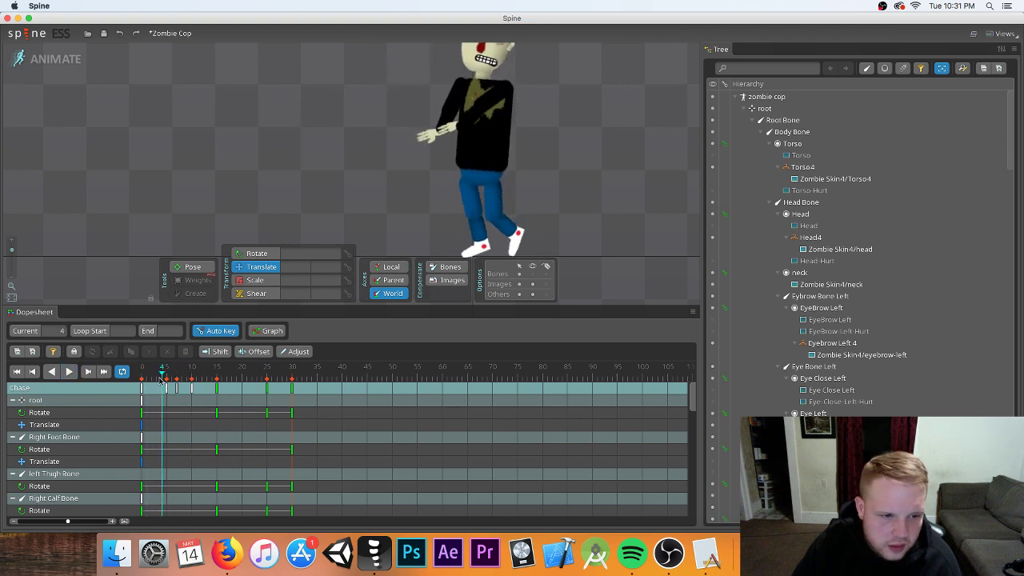
- At frame 10, try lowering the left calf bone to about Y 41.9
drag(155, 385, 190, 387)
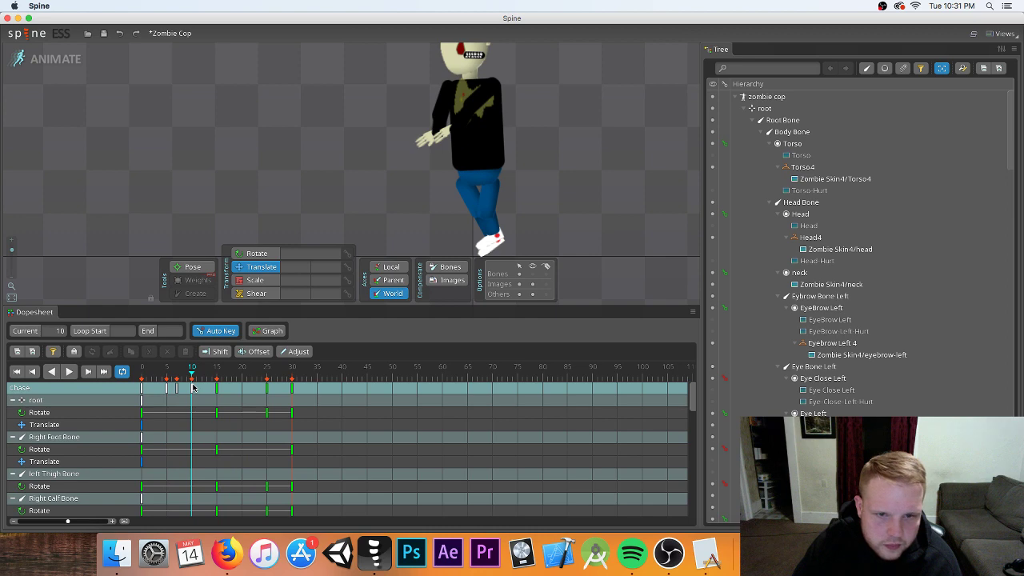
click(491, 230)
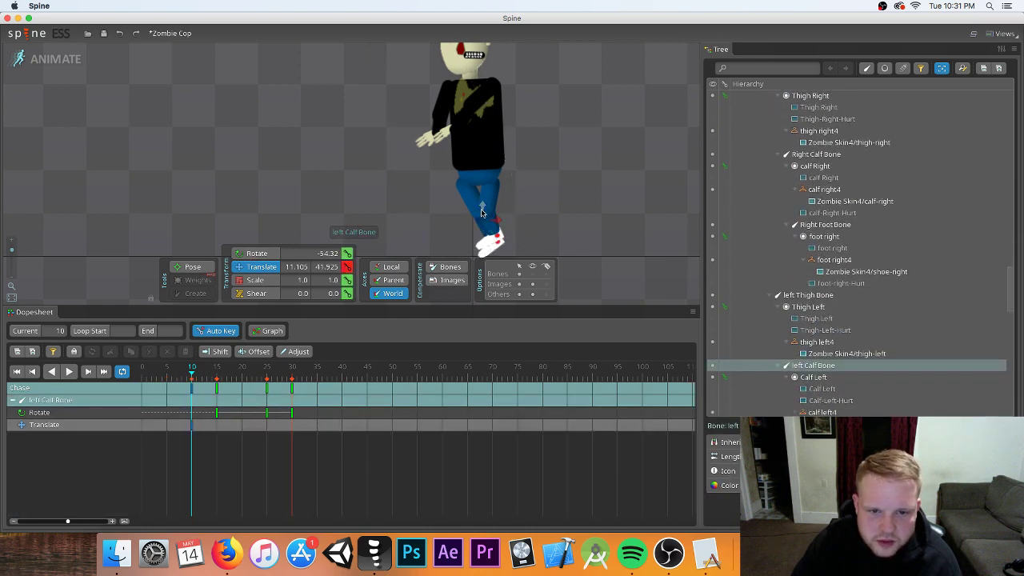
click(120, 36)
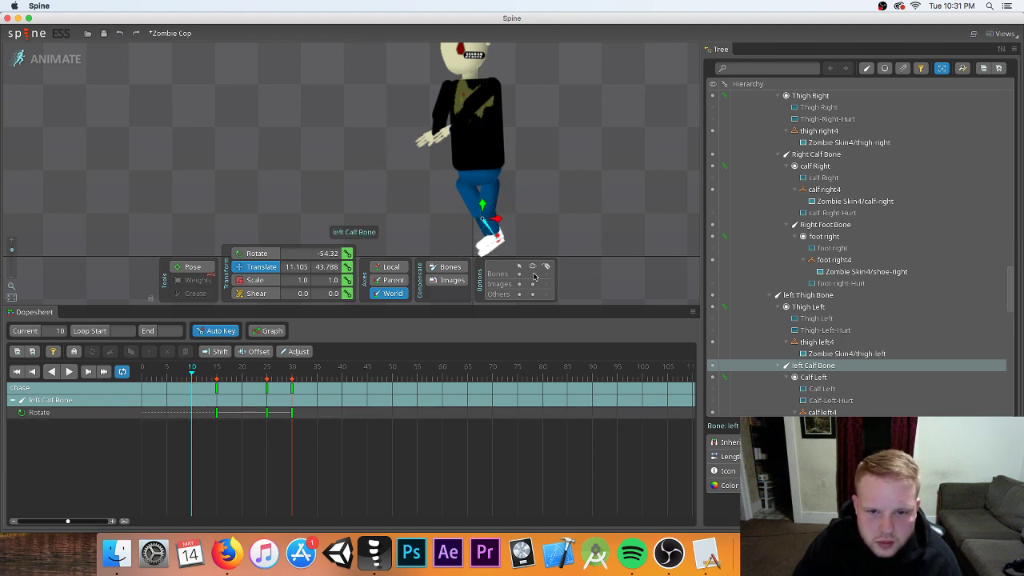
- Move the right calf bone to about (27.3, 41.9) at frame 10 and to about (41.1, 47.1) at frame 30
click(502, 229)
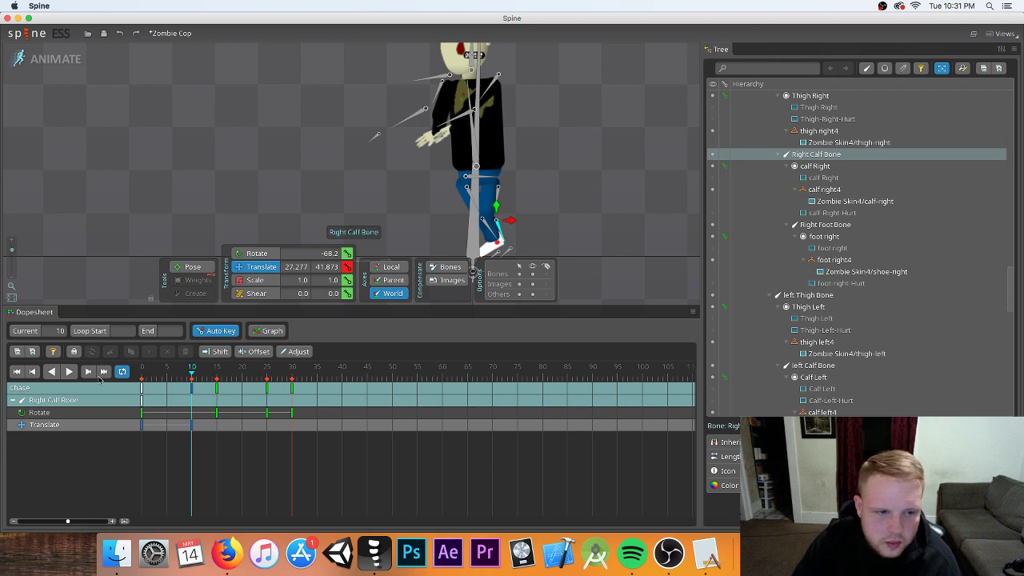
click(69, 372)
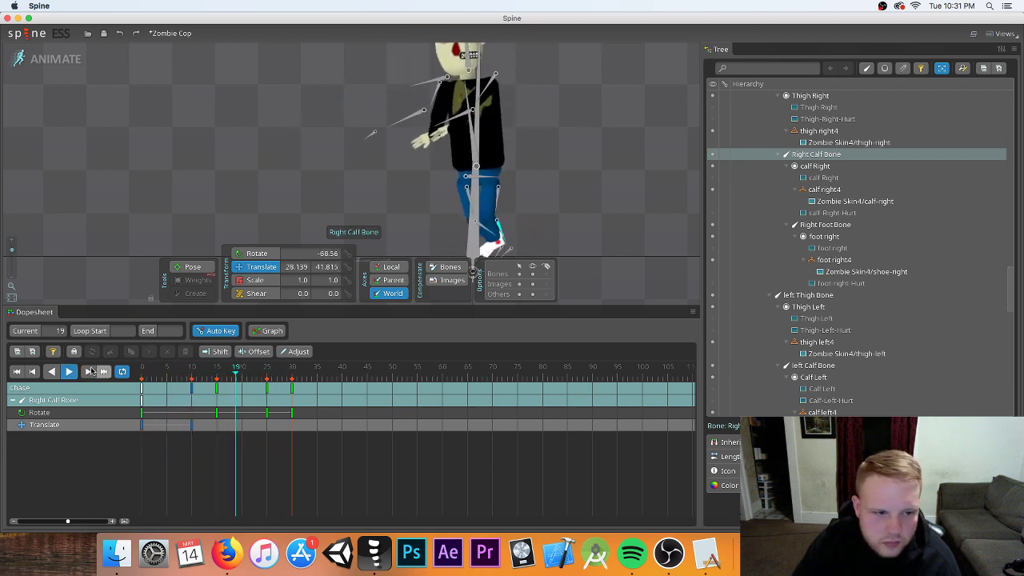
click(248, 378)
drag(248, 377, 293, 376)
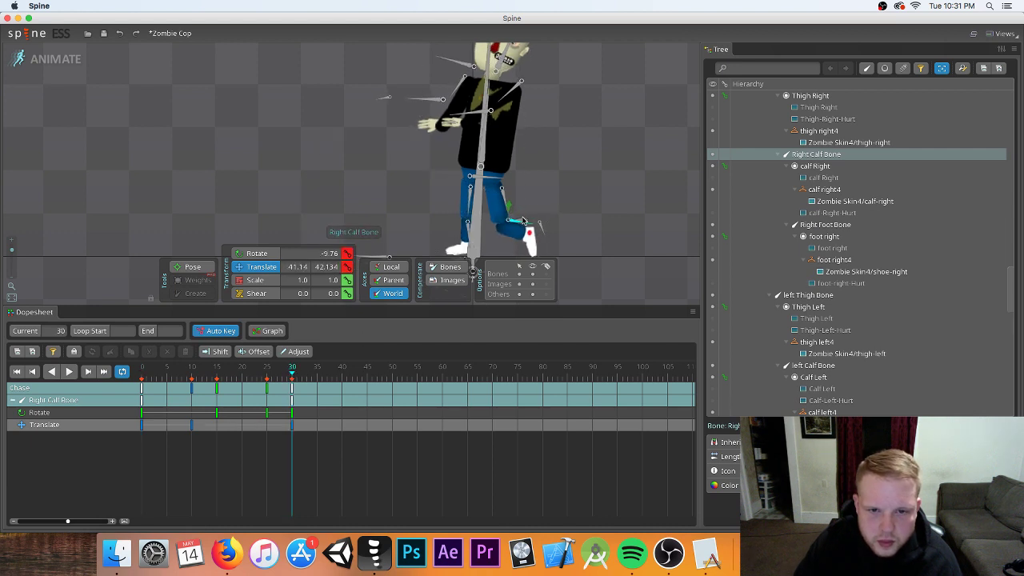
drag(505, 206, 509, 204)
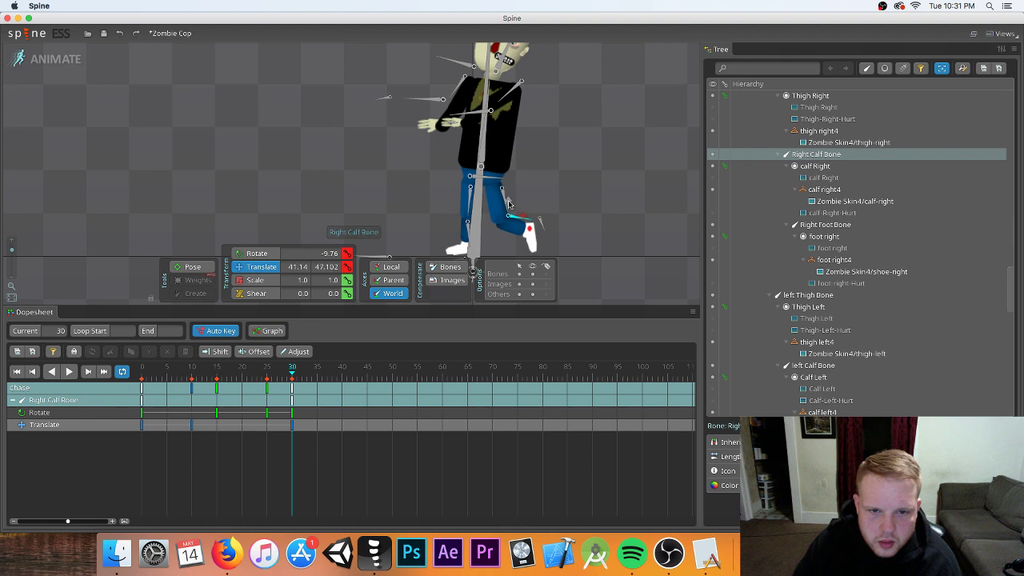
- Replay the Chase animation and inspect the leg and arm motion up close
click(71, 371)
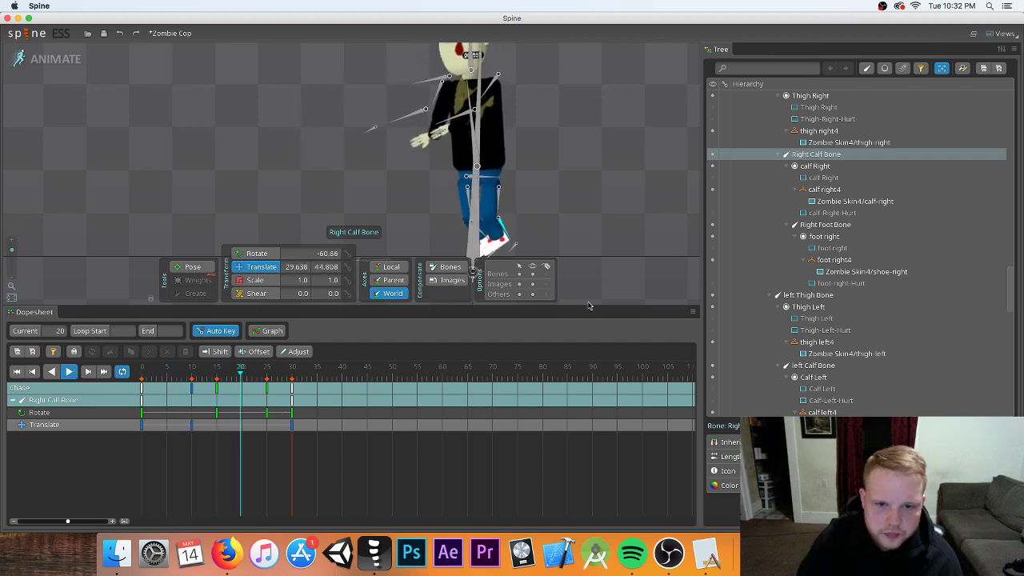
scroll(455, 211, down, 1)
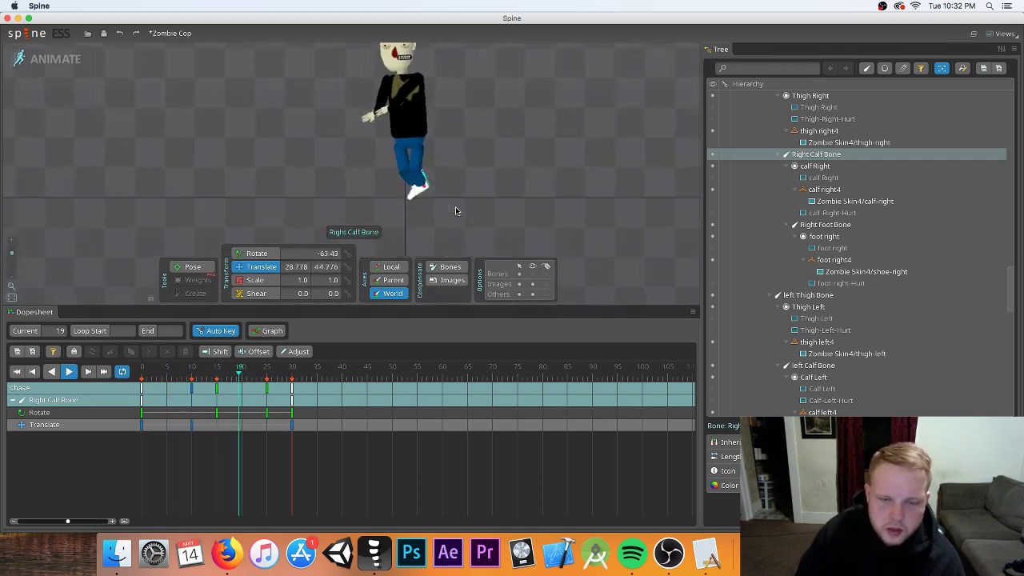
drag(494, 183, 603, 217)
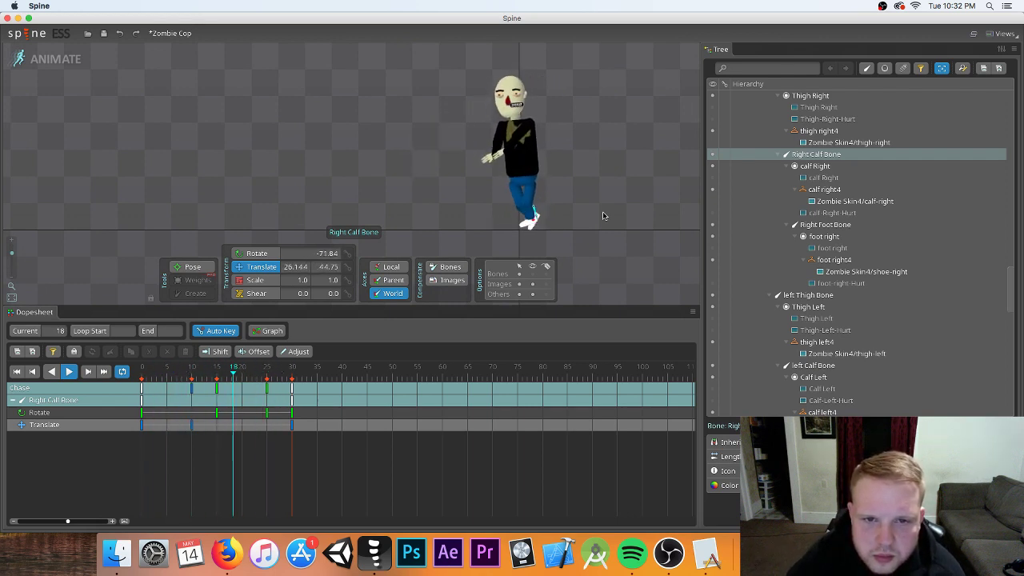
scroll(551, 136, up, 2)
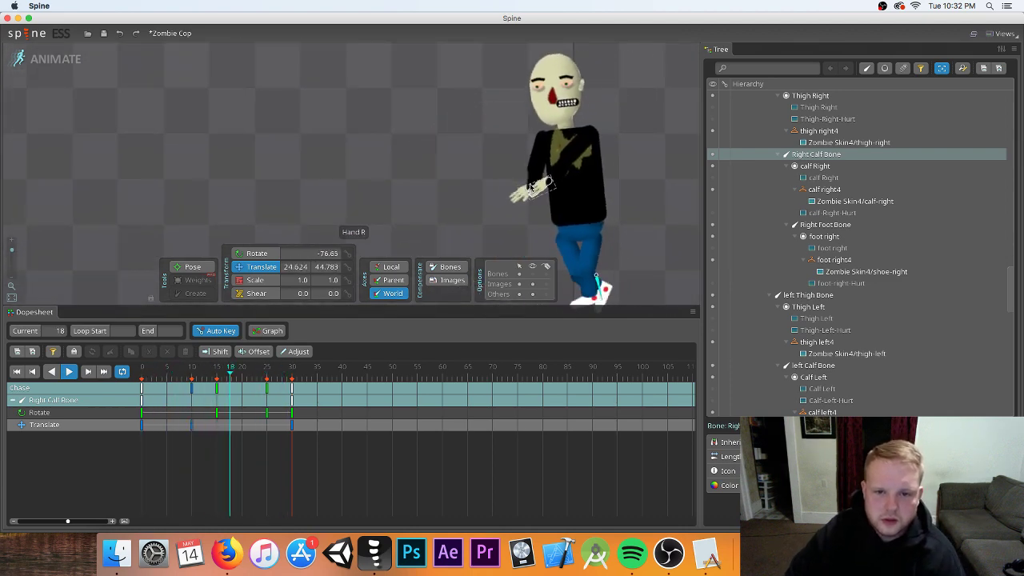
- Return to frame 0, show the bones, and rotate the left forearm bone to about 138.4°
click(182, 377)
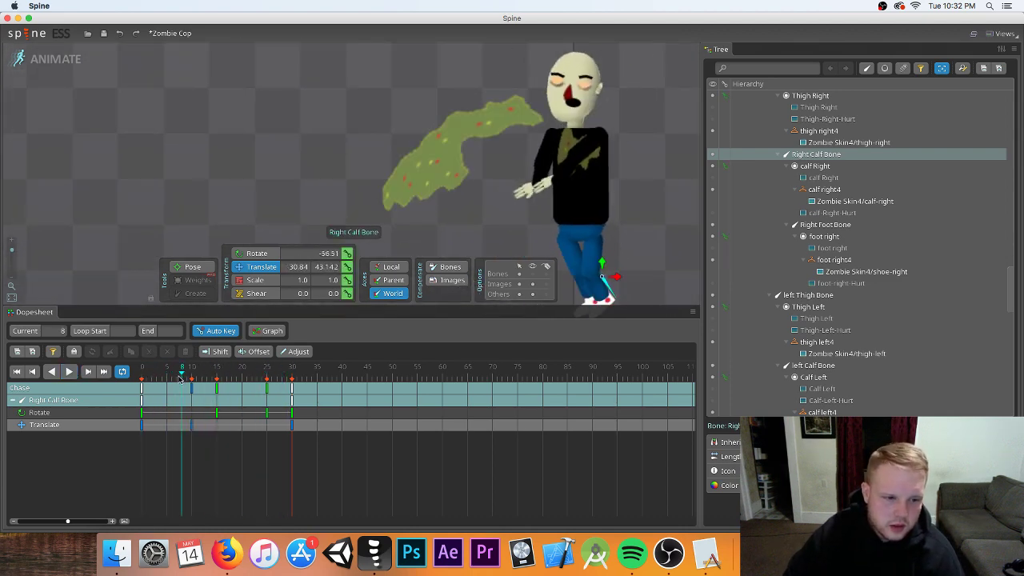
drag(171, 380, 124, 376)
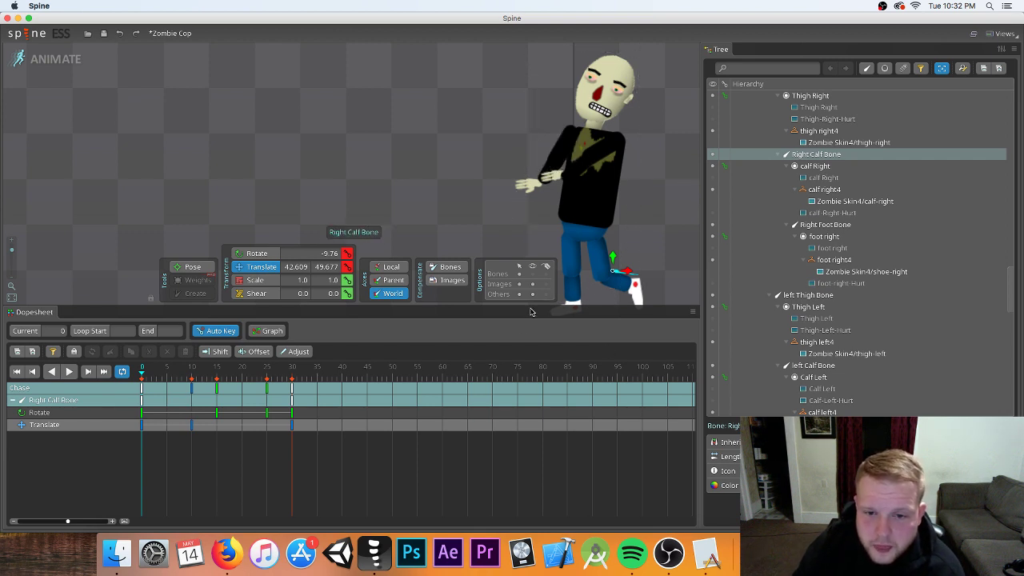
click(532, 275)
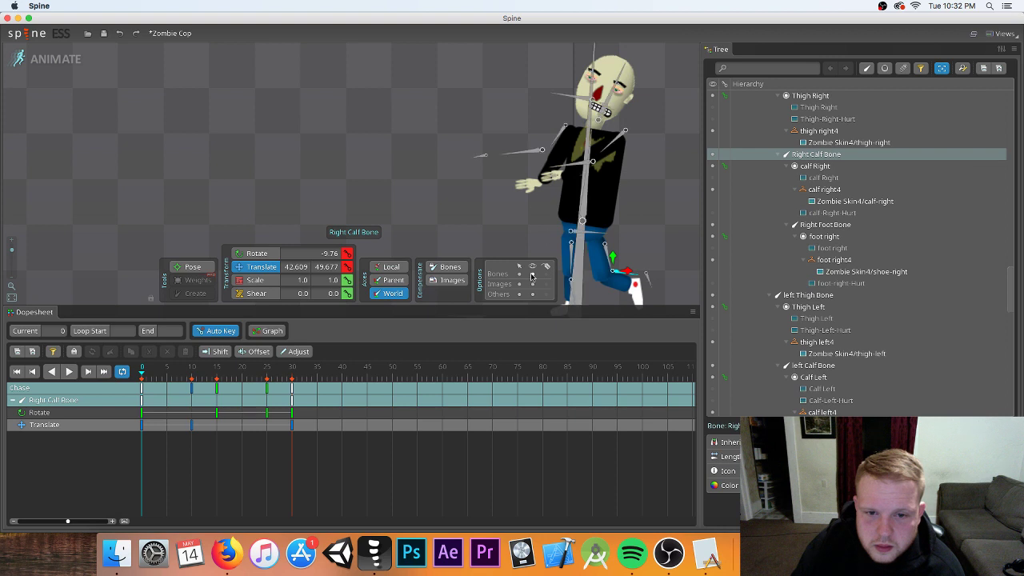
click(530, 157)
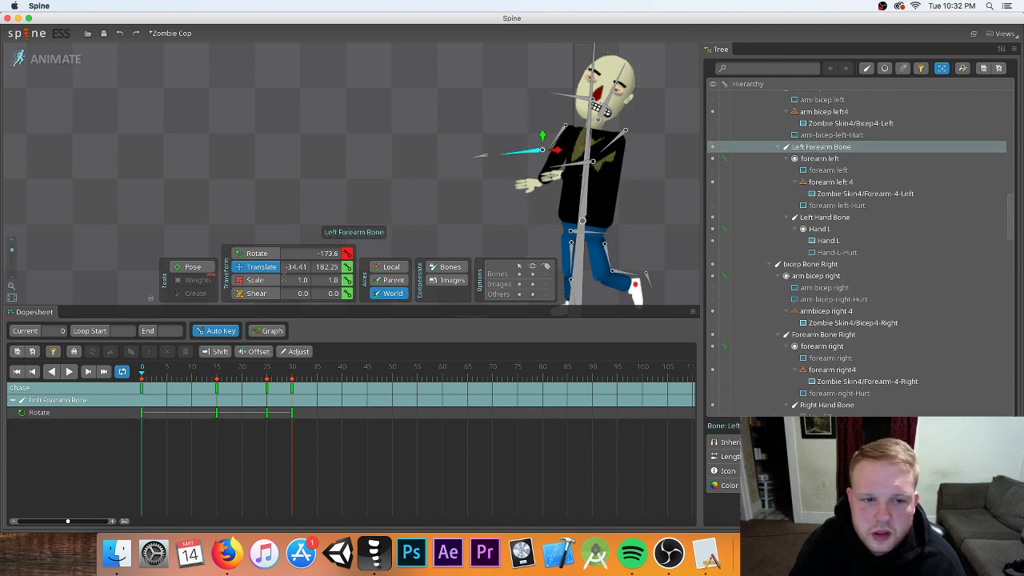
click(256, 252)
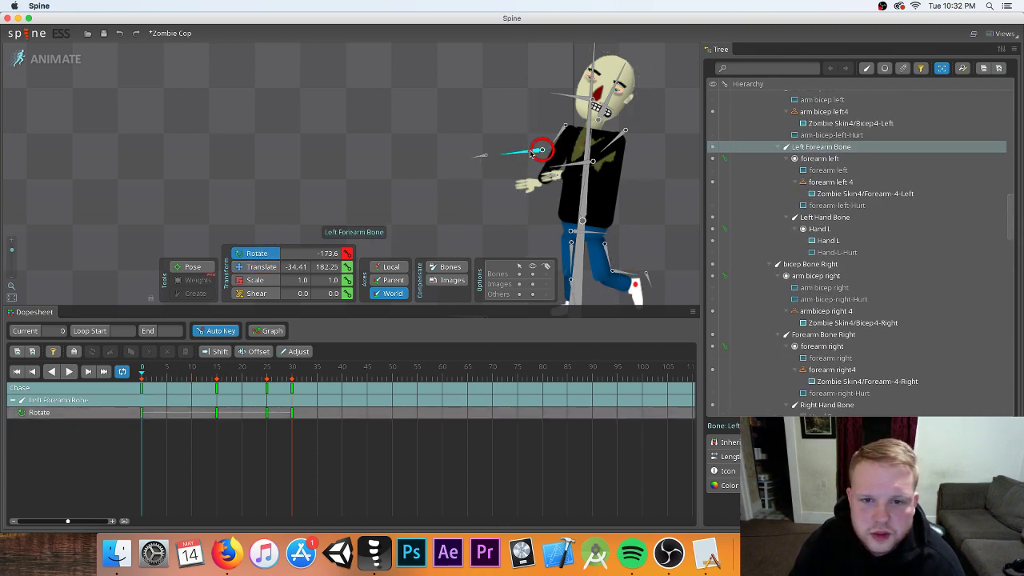
drag(532, 155, 524, 140)
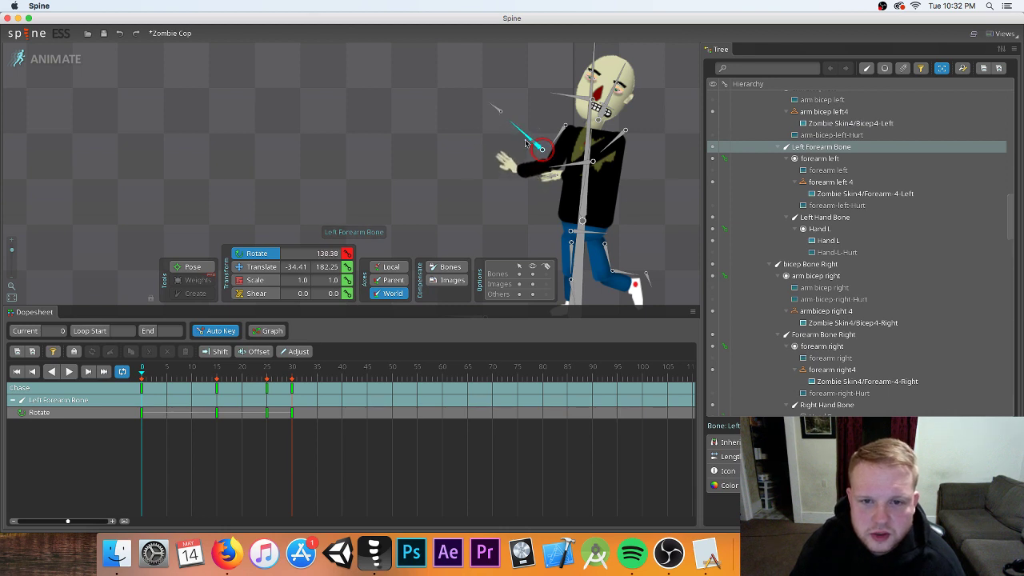
- Move the left forearm bone to about (-25.6, 186.3) and rotate it to about 126.7° at frame 0
click(261, 266)
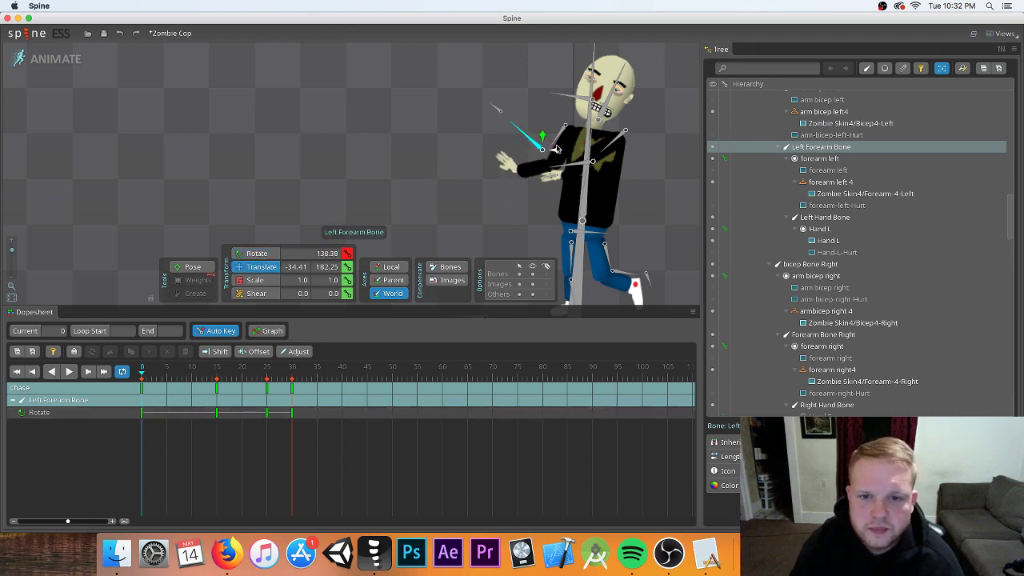
drag(556, 151, 562, 150)
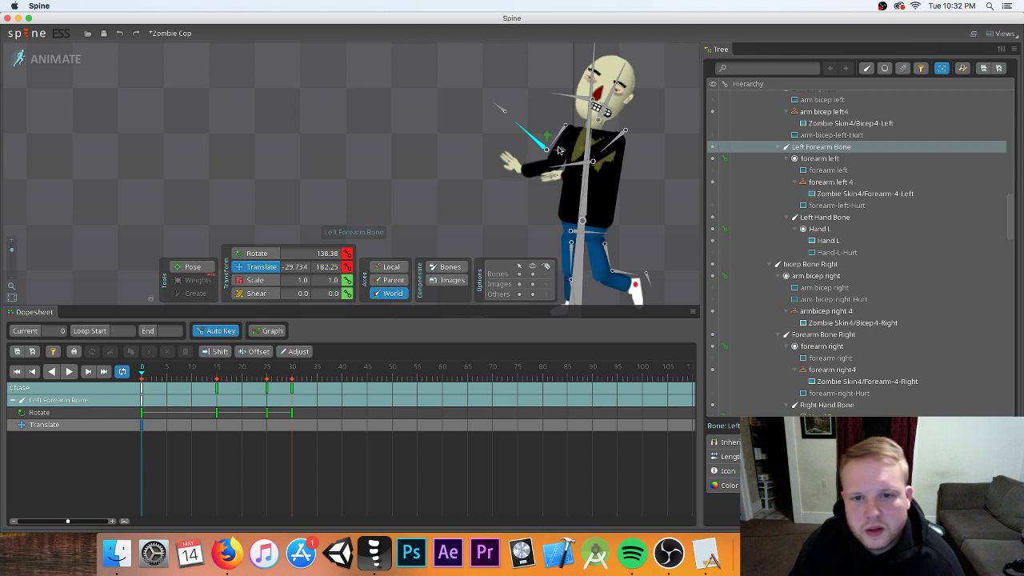
key(c)
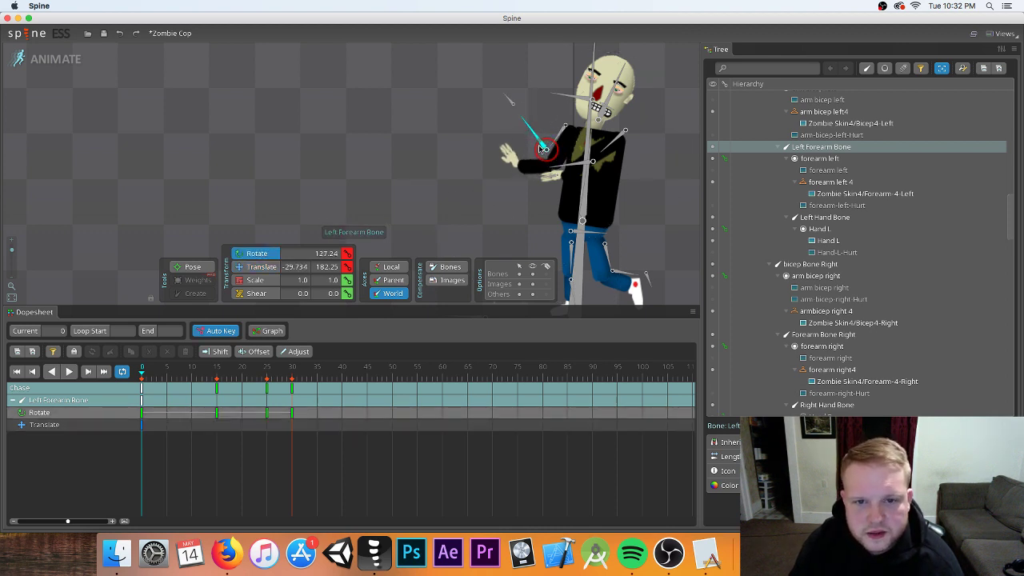
drag(539, 152, 512, 192)
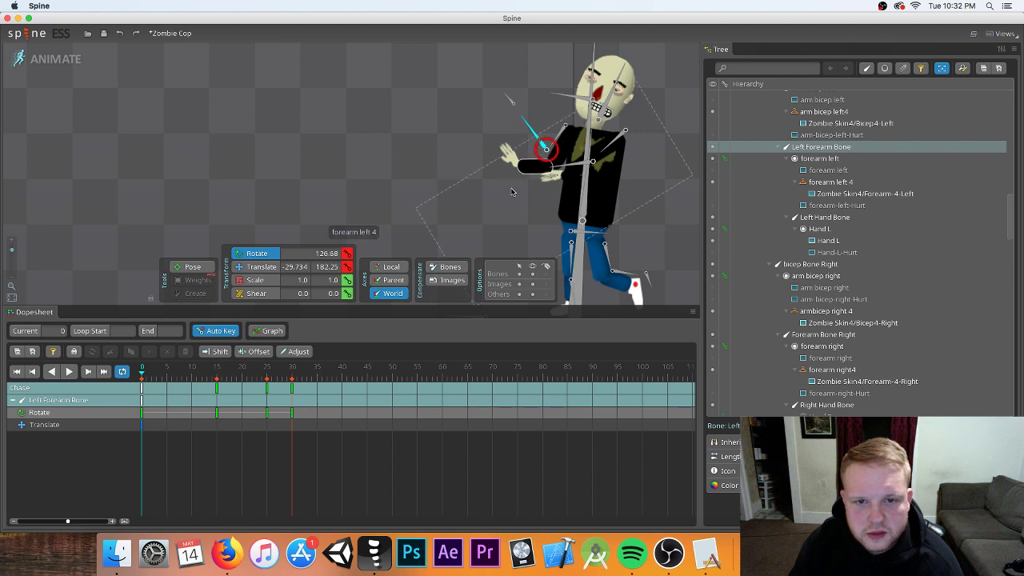
click(252, 268)
drag(546, 136, 562, 147)
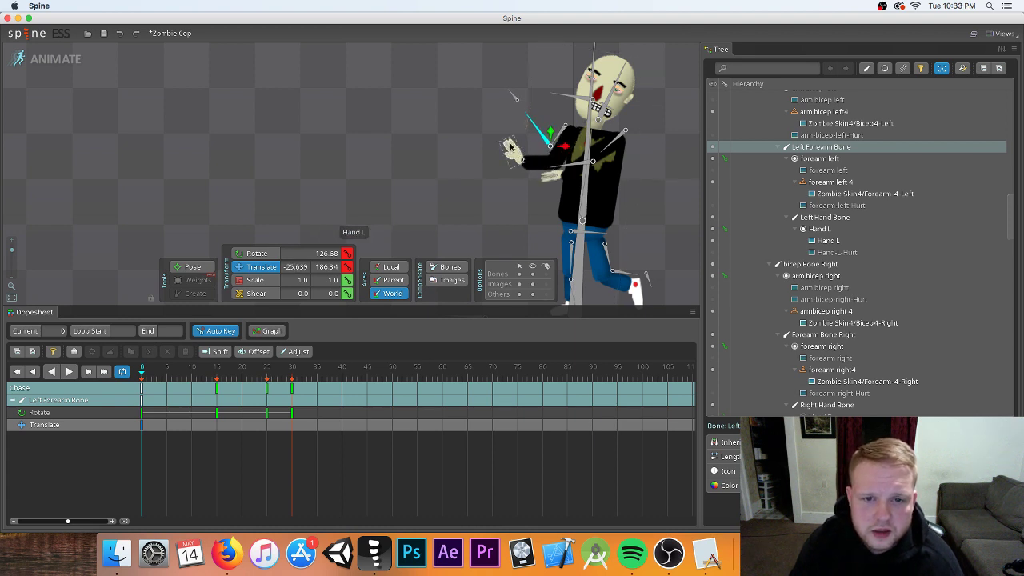
- At frame 0, rotate the left hand bone to about -170.1° and move it to about (-111, 200.5) at the forearm's end
click(513, 97)
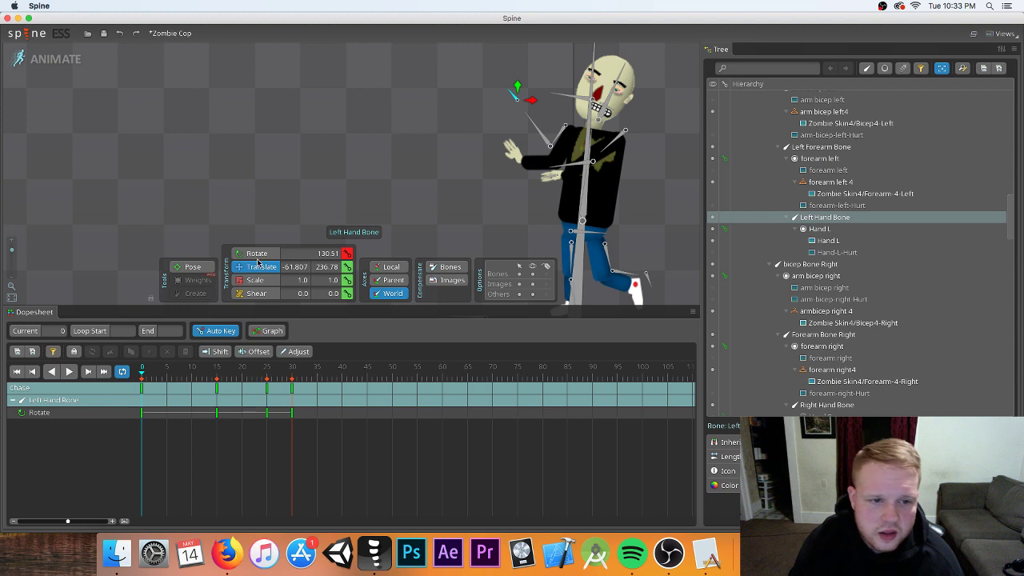
click(257, 255)
drag(509, 105, 514, 151)
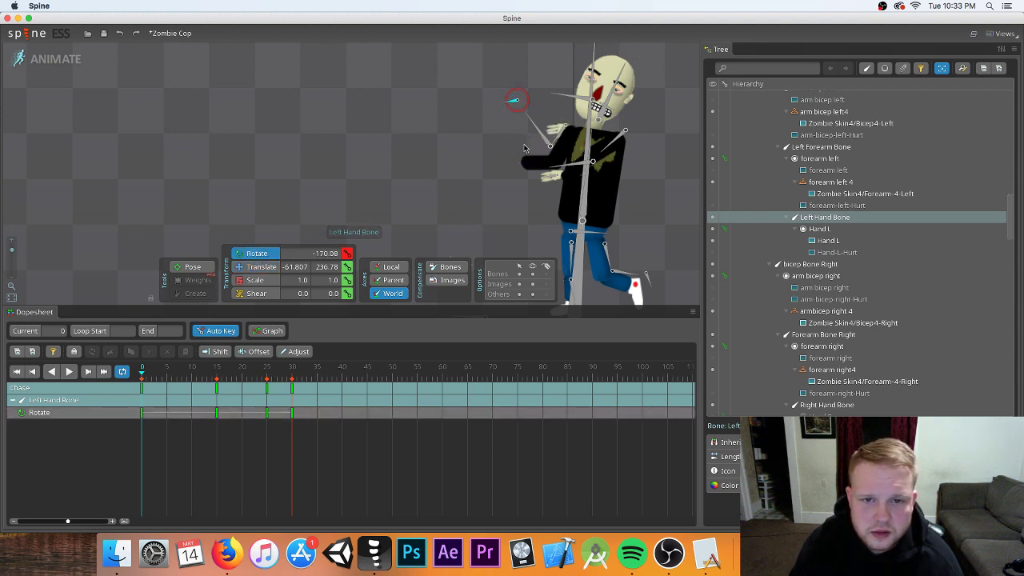
click(258, 266)
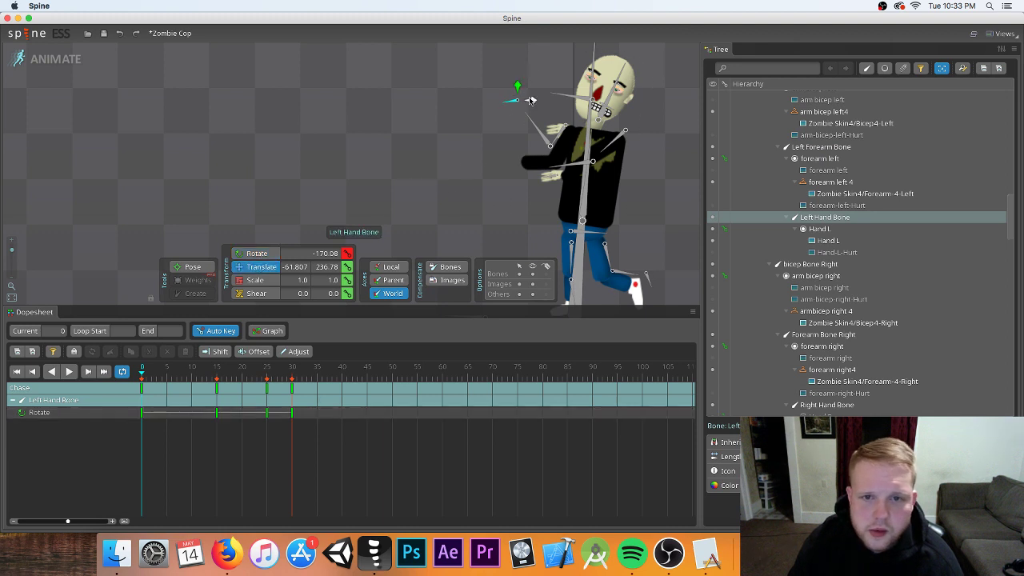
drag(531, 100, 468, 122)
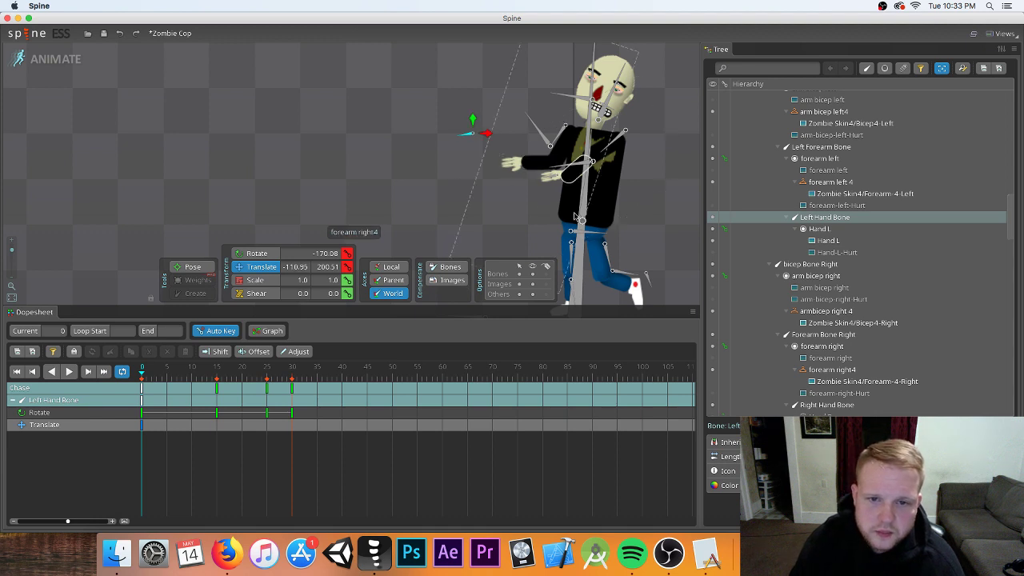
- Rotate the right forearm bone to about 164.6° at frame 0
click(574, 170)
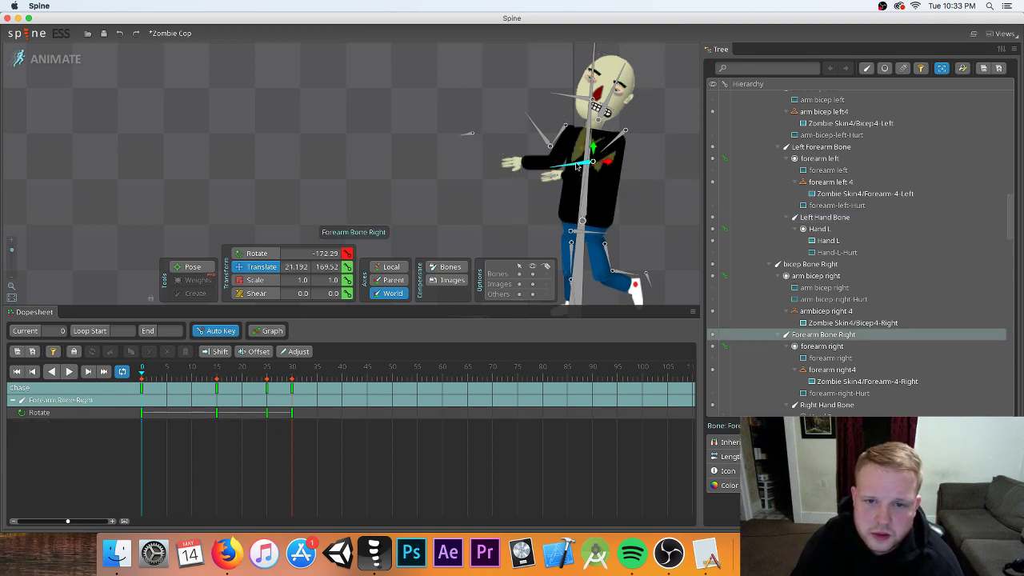
click(256, 252)
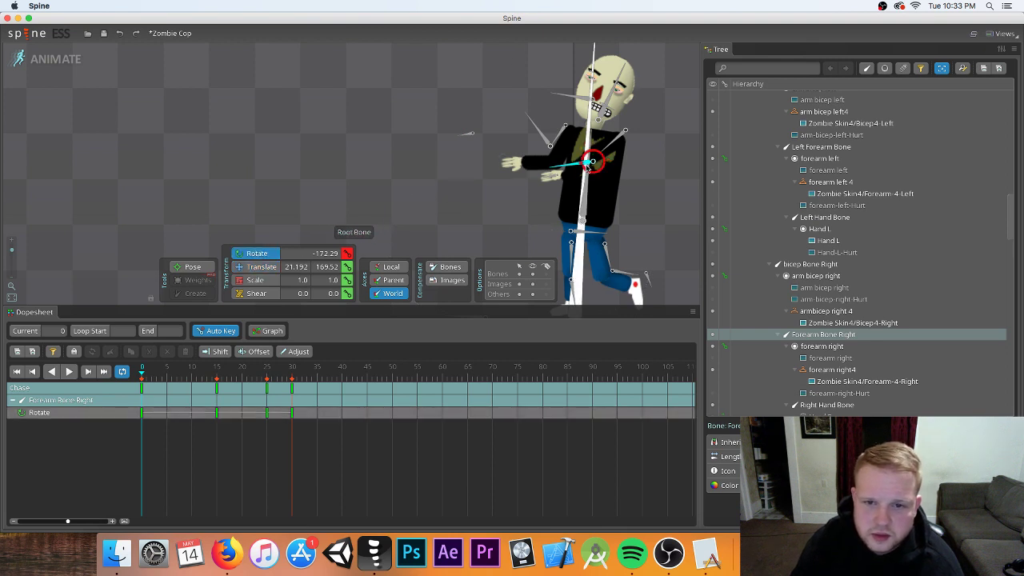
drag(576, 170, 581, 163)
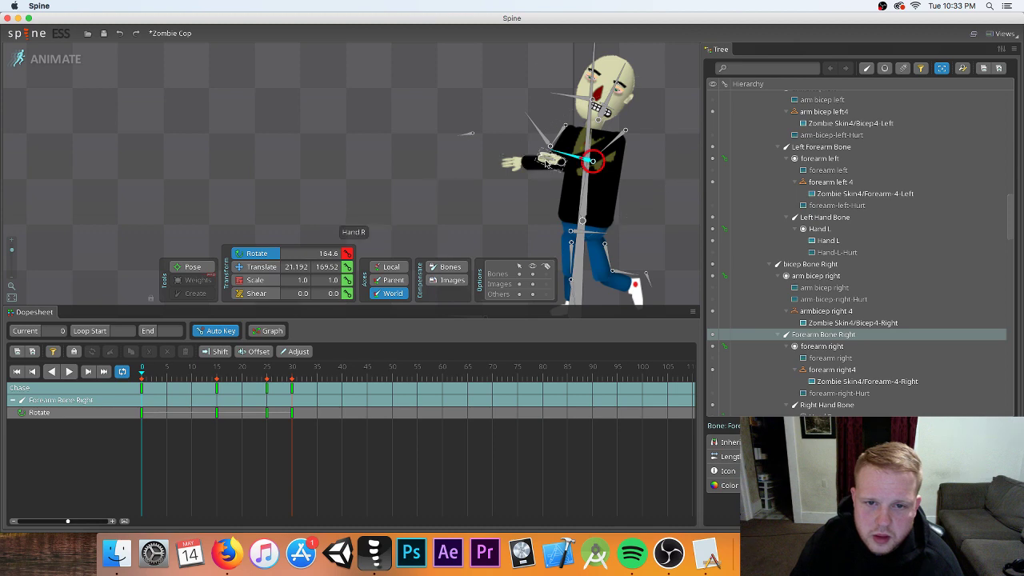
- Rotate the right hand bone to about -179.1° and lower it to about Y 166.4 at frame 0
click(550, 159)
drag(548, 160, 547, 164)
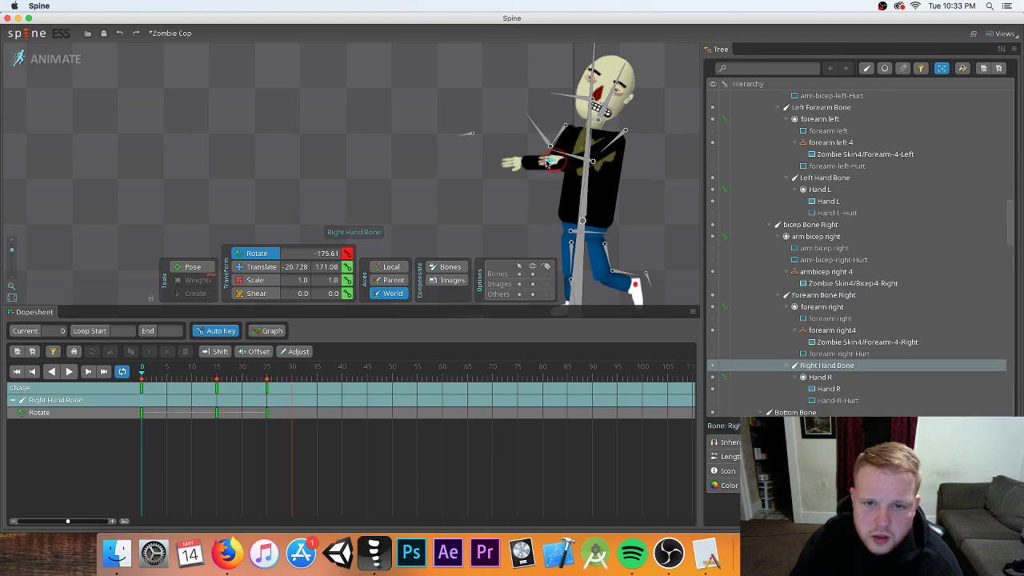
key(t)
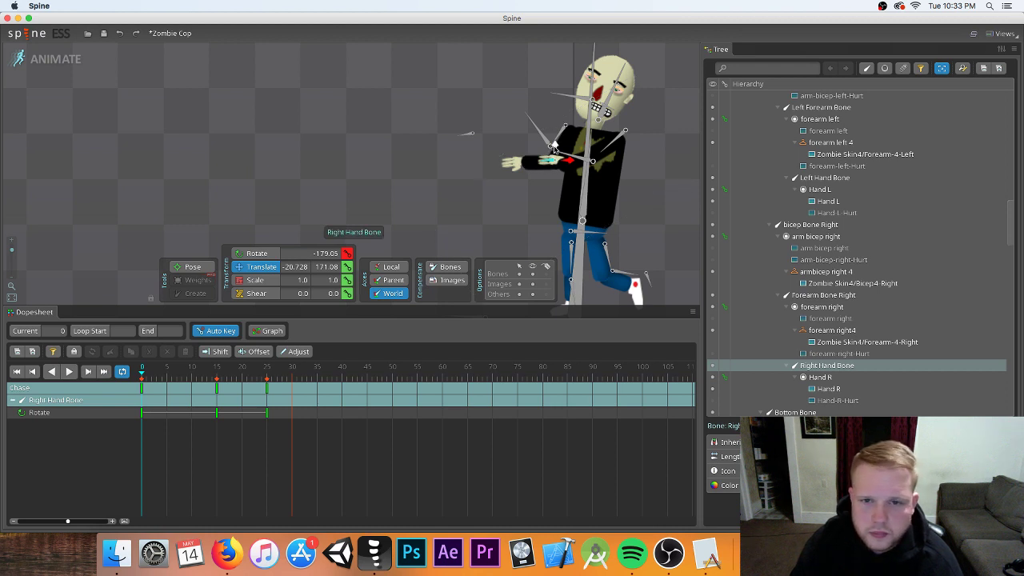
drag(554, 148, 555, 150)
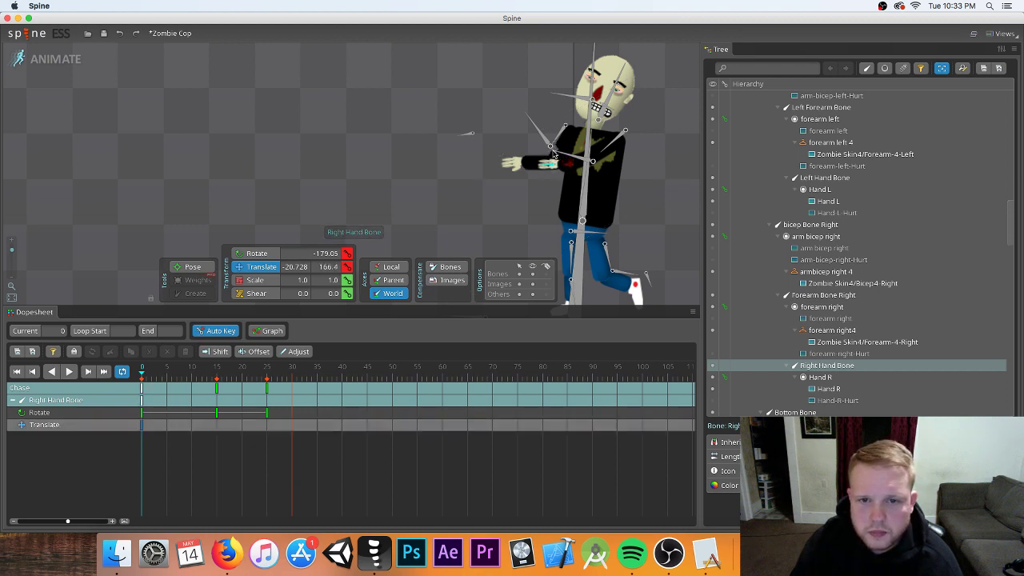
- Hide the bones, play the Chase animation to check the arms, and stop at frame 30
click(531, 274)
scroll(570, 229, down, 3)
drag(570, 230, 646, 254)
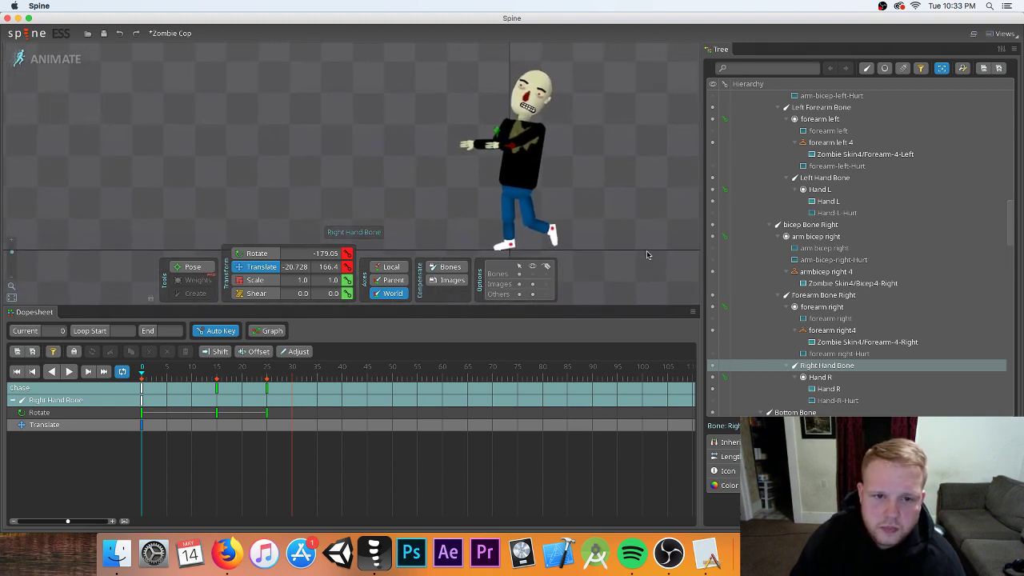
click(71, 371)
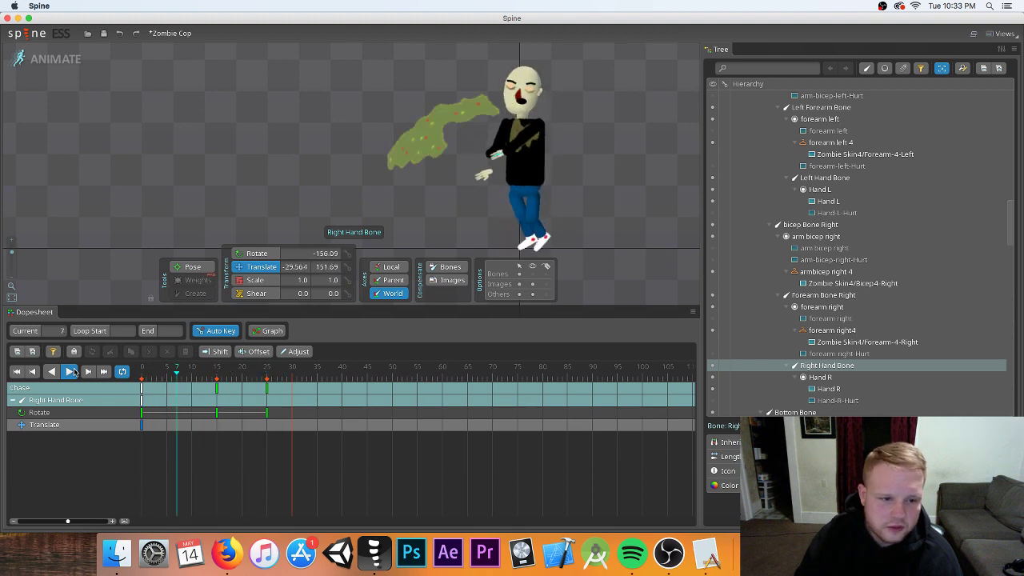
click(70, 371)
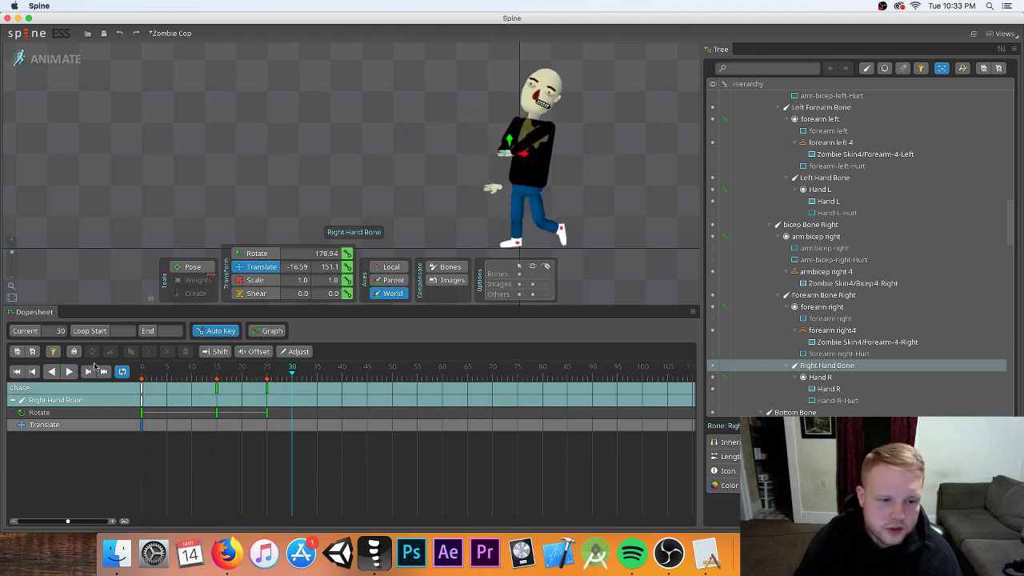
drag(141, 376, 293, 376)
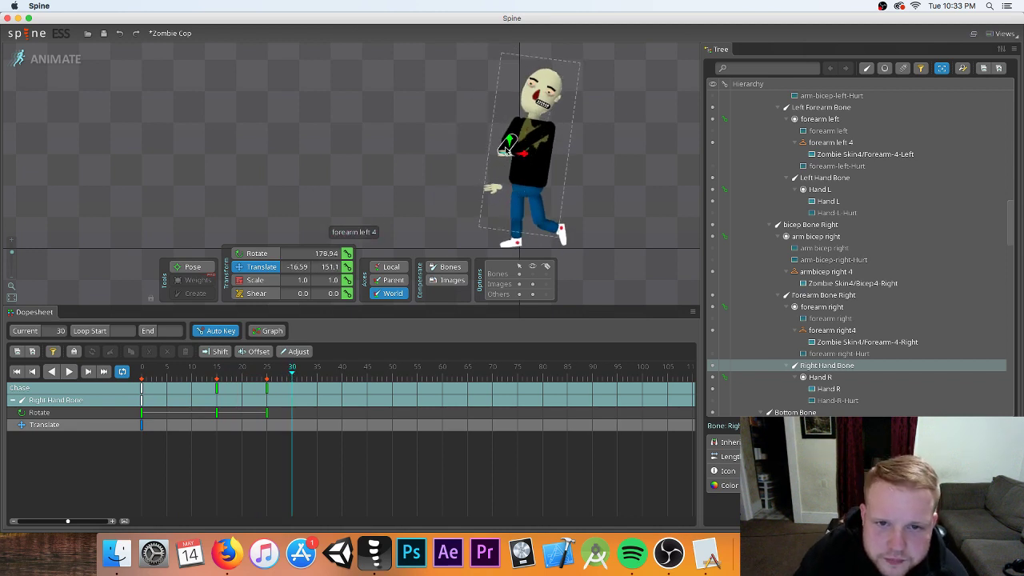
- Show the bones and, at frame 30, rotate the left forearm bone to about 124.5° and move it to about (-23.2, 184.3)
scroll(512, 152, up, 3)
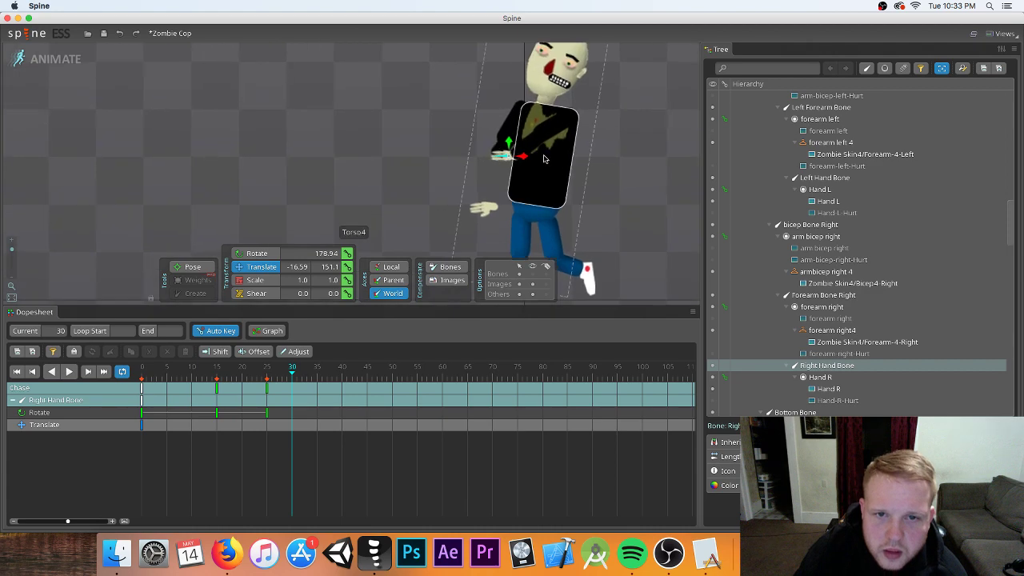
scroll(543, 159, up, 4)
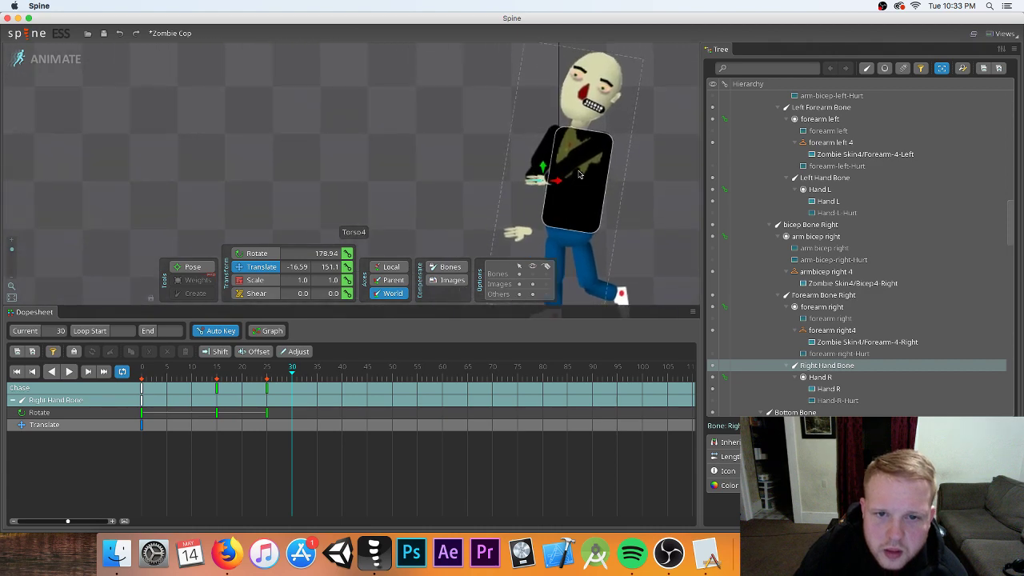
click(532, 274)
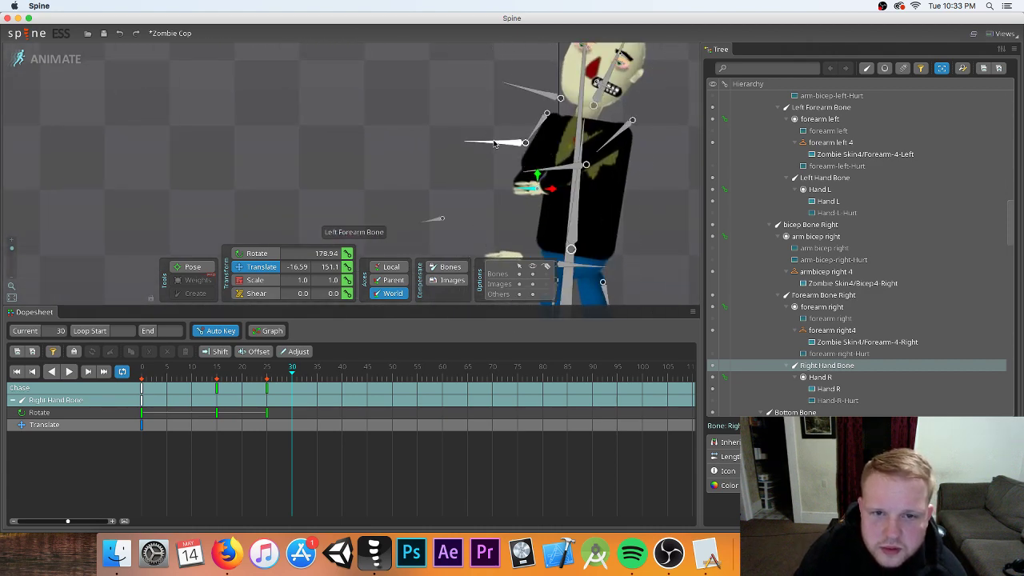
click(526, 134)
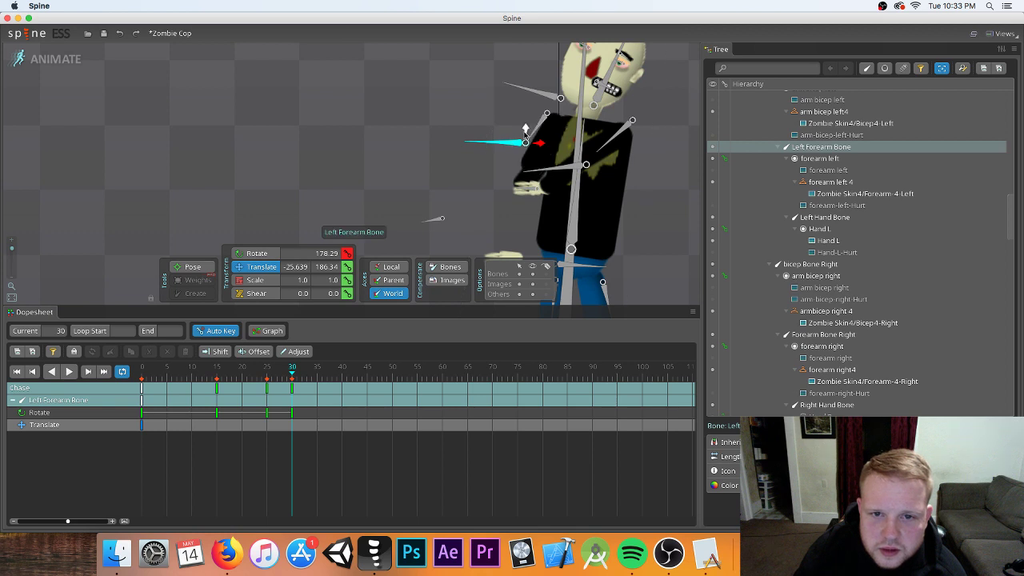
mouse_move(525, 132)
mouse_down()
mouse_move(506, 141)
mouse_move(519, 149)
mouse_move(506, 138)
mouse_up()
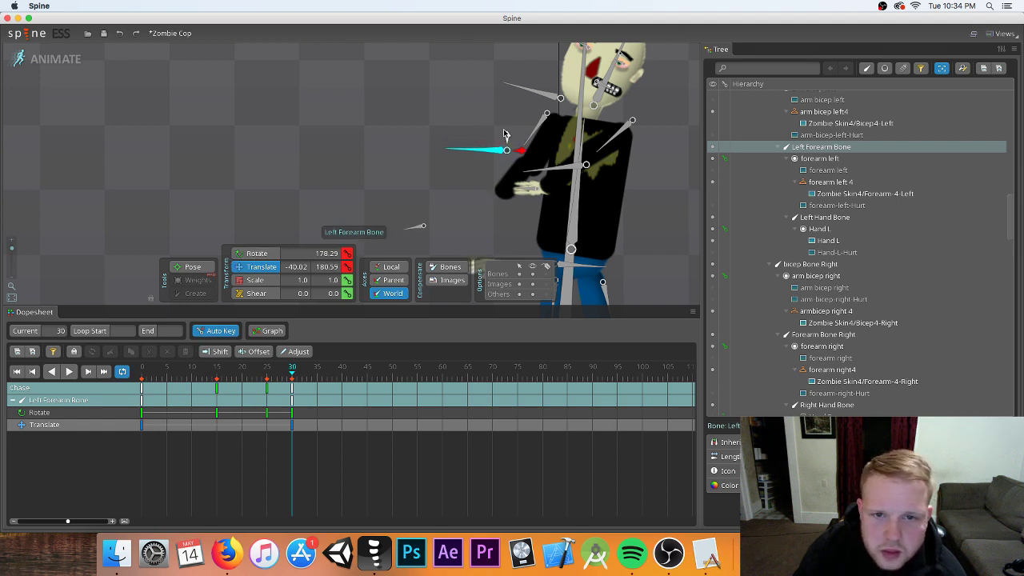
drag(505, 134, 544, 148)
click(257, 253)
click(257, 266)
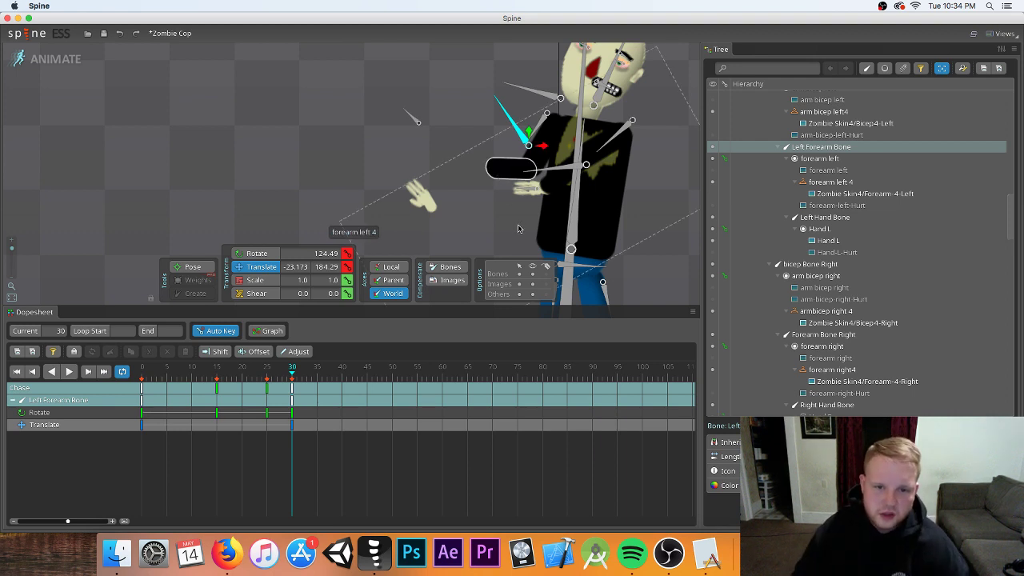
- Rotate the left hand bone to about -171.6° at frame 30
click(418, 122)
click(245, 256)
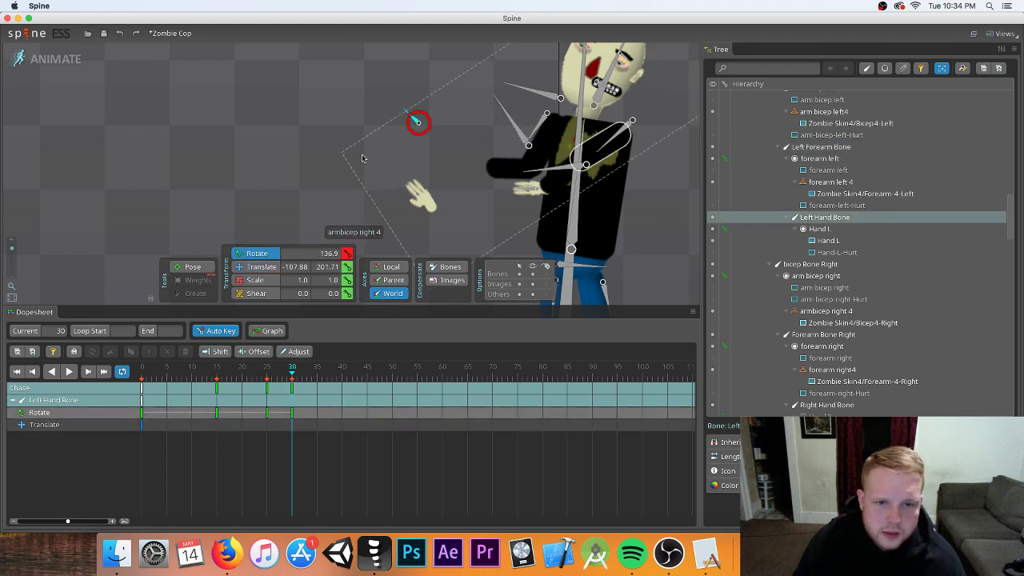
drag(417, 121, 395, 173)
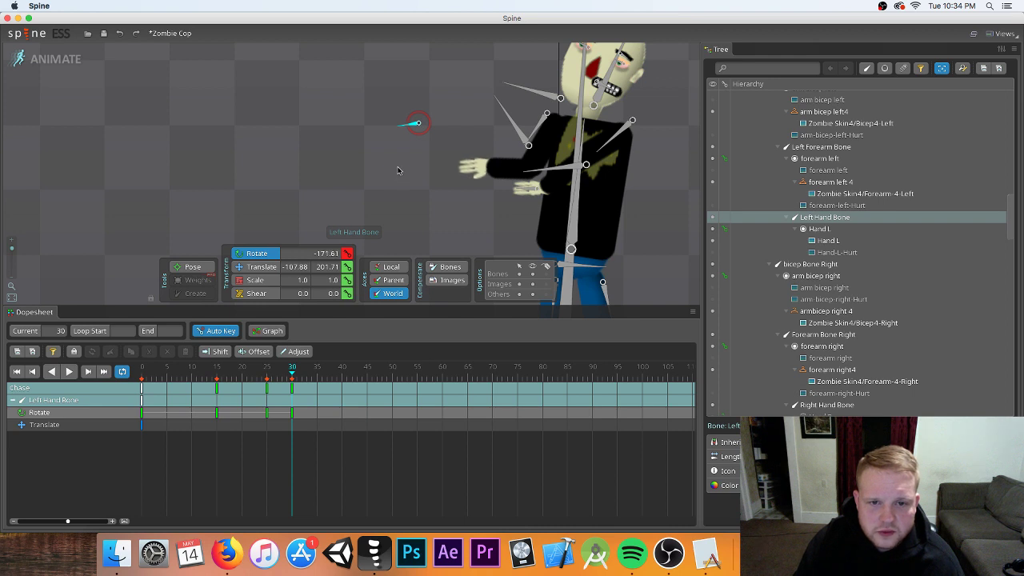
- At frame 30, rotate the right forearm bone to about 169.5° and the right hand bone to about -177.1°
click(568, 168)
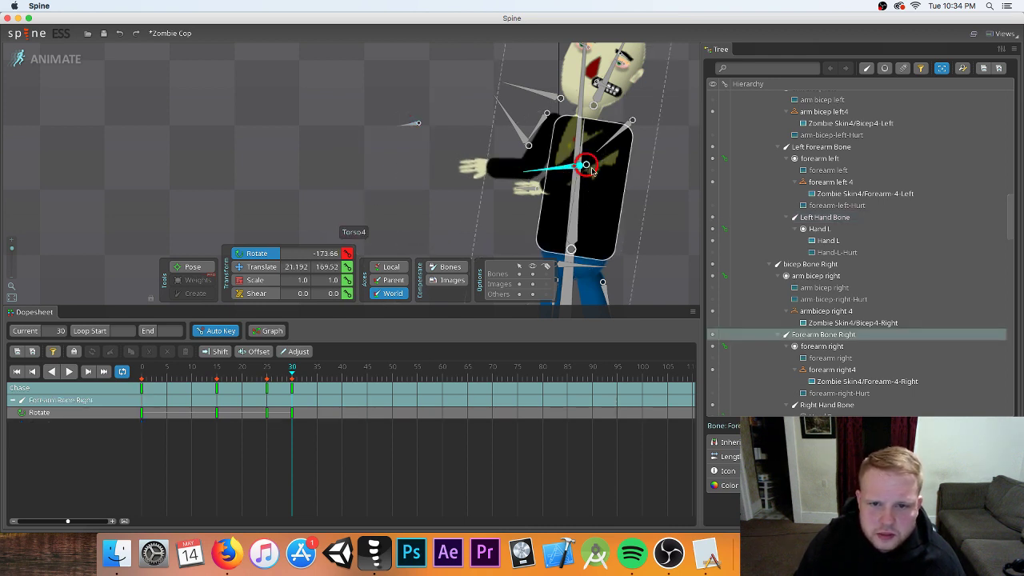
drag(586, 167, 585, 178)
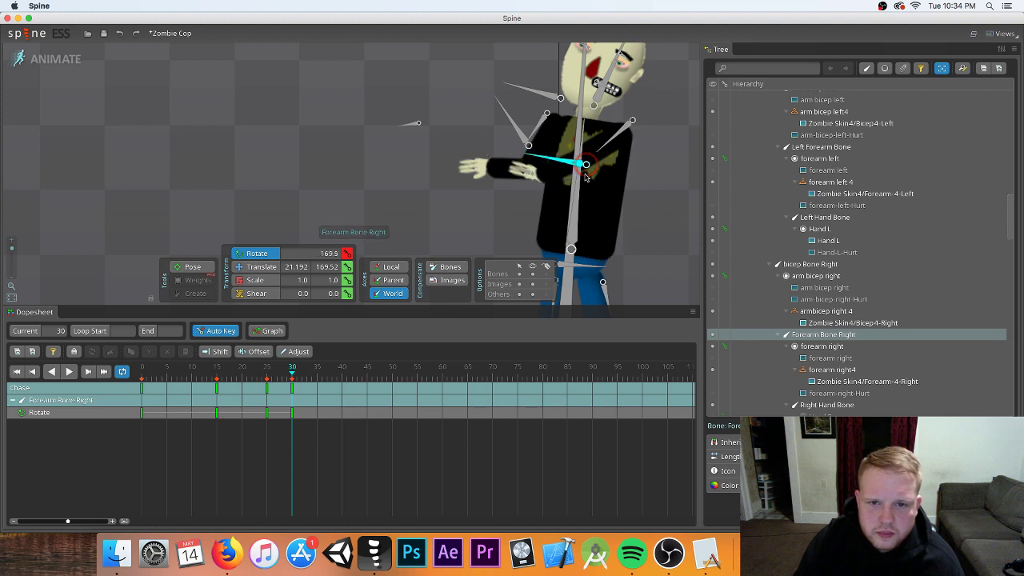
click(523, 168)
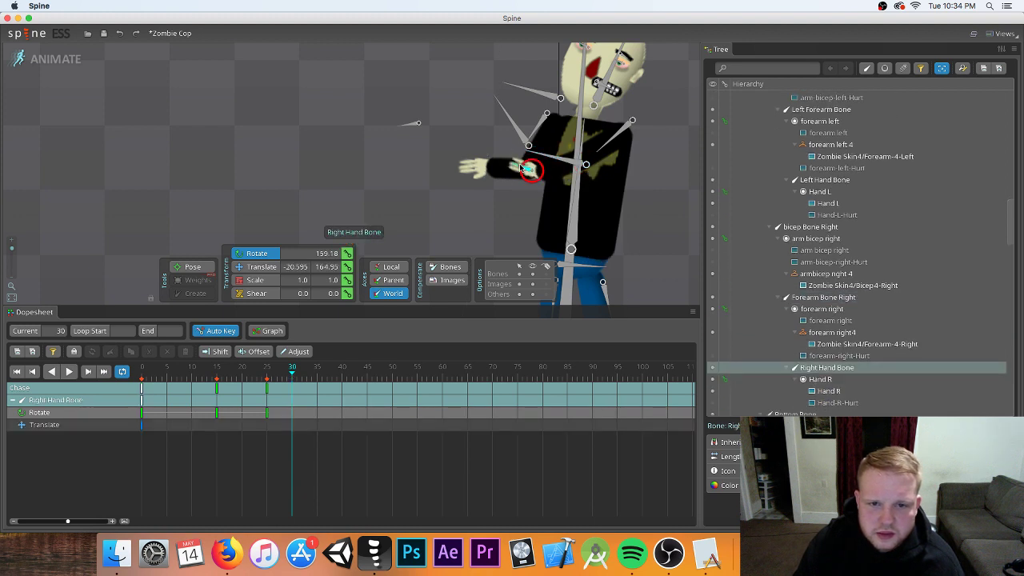
drag(523, 168, 518, 172)
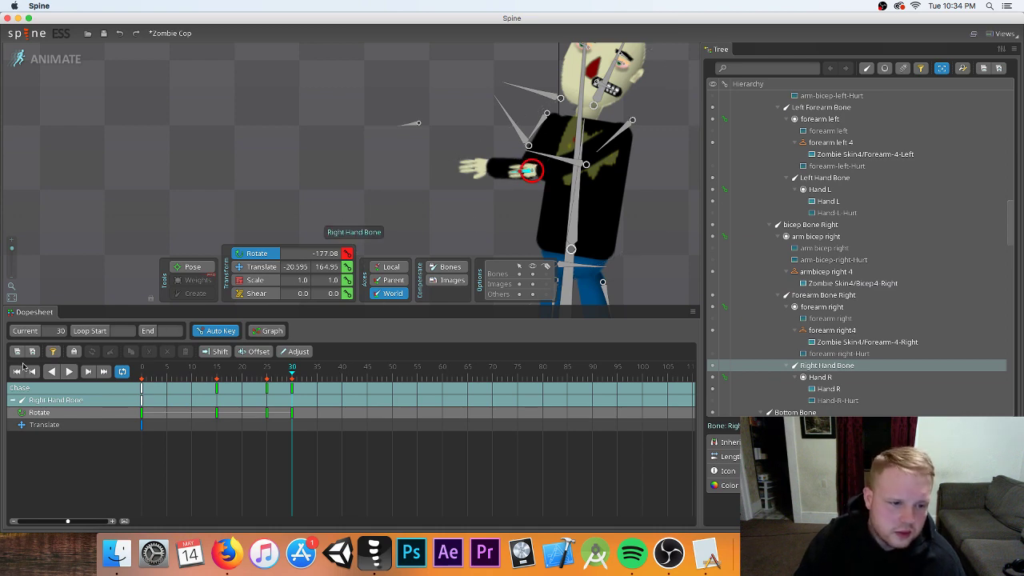
- Play the Chase animation briefly, and at frame 1 move the left hand bone to about (-111.7, 193.2)
click(69, 372)
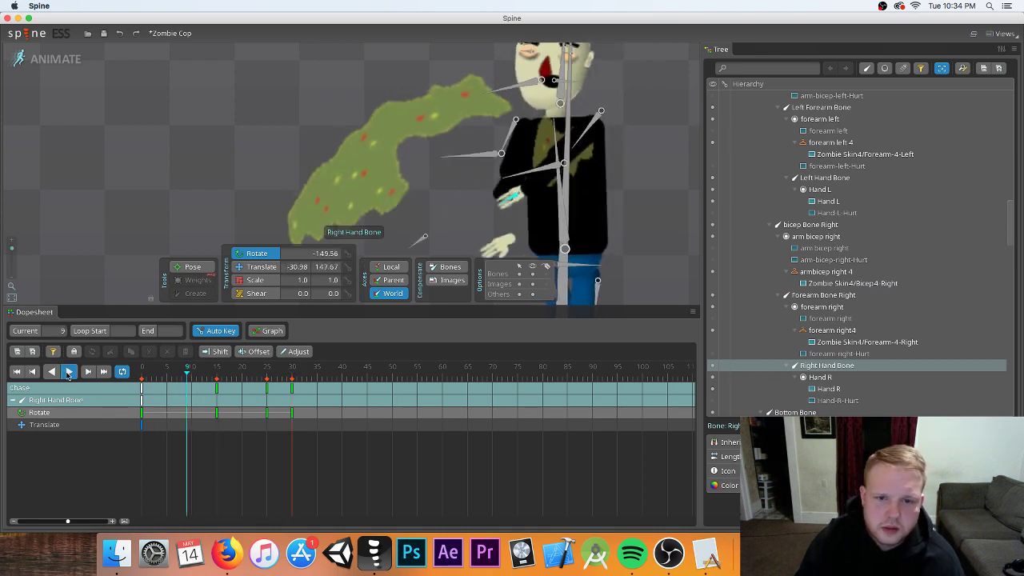
click(69, 372)
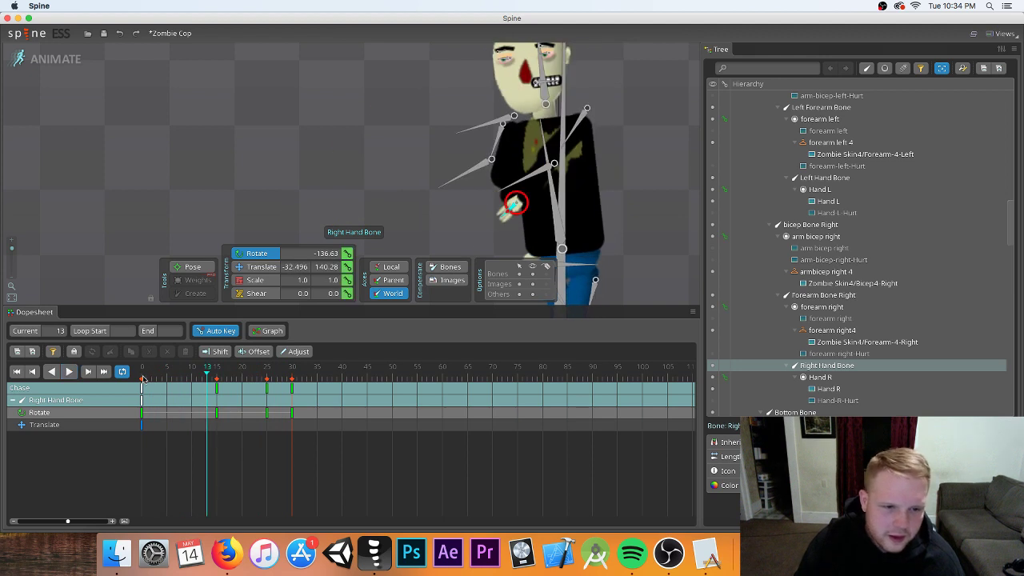
mouse_move(143, 378)
mouse_down()
mouse_move(169, 381)
mouse_move(149, 381)
mouse_up()
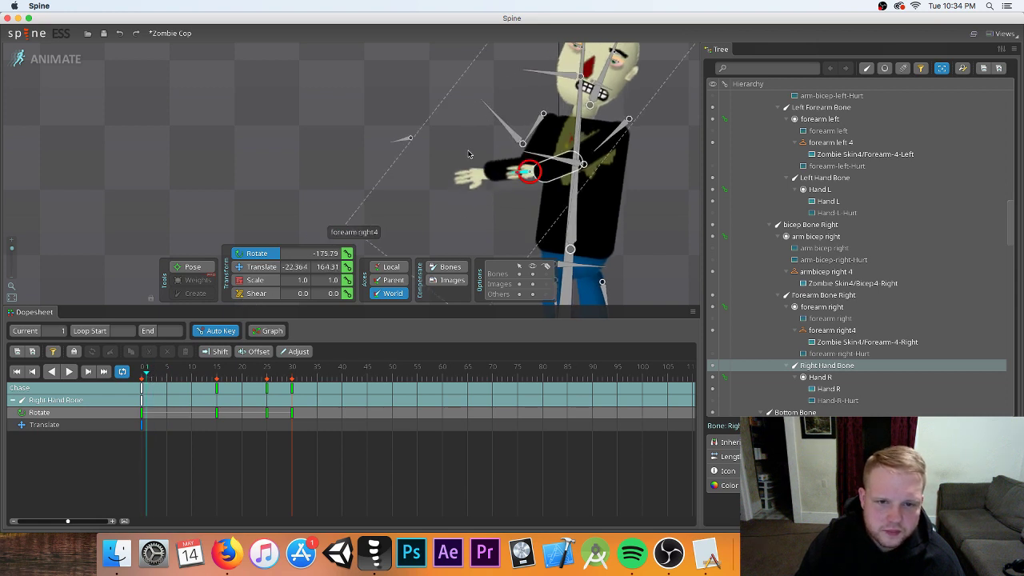
click(406, 137)
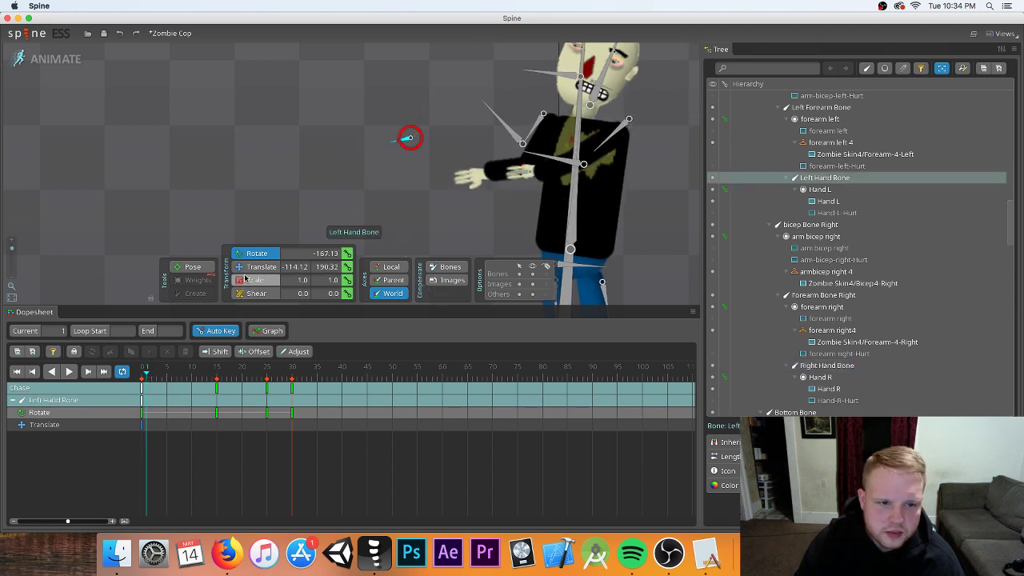
key(v)
drag(424, 139, 428, 140)
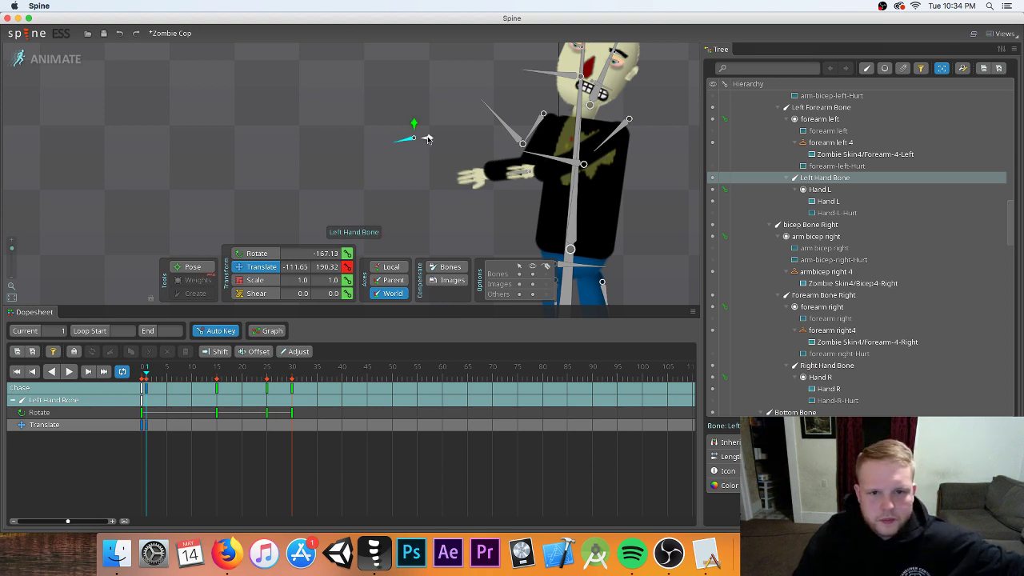
drag(414, 130, 415, 126)
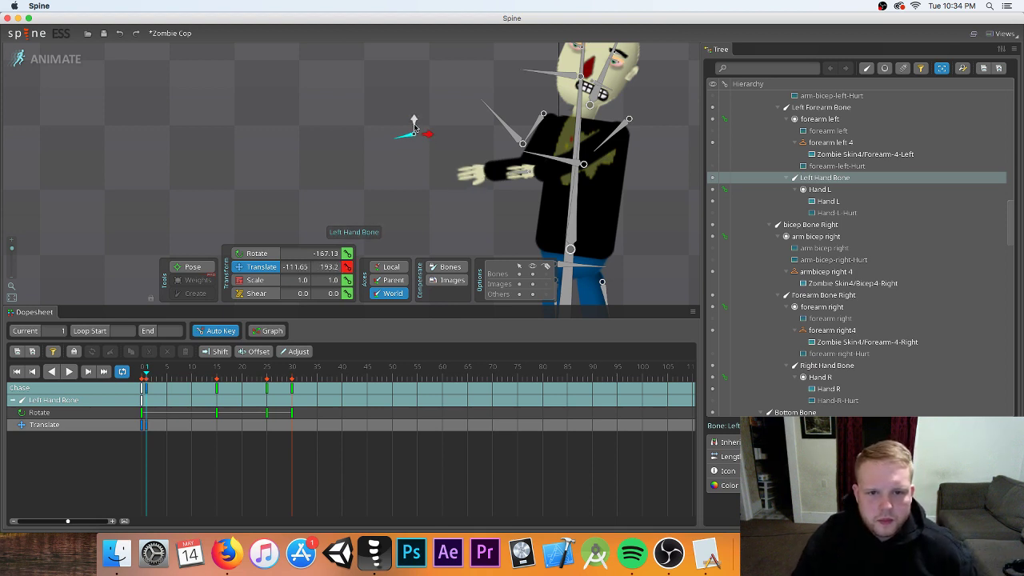
- Rotate the left forearm bone to about 125.9° at frame 1
click(512, 164)
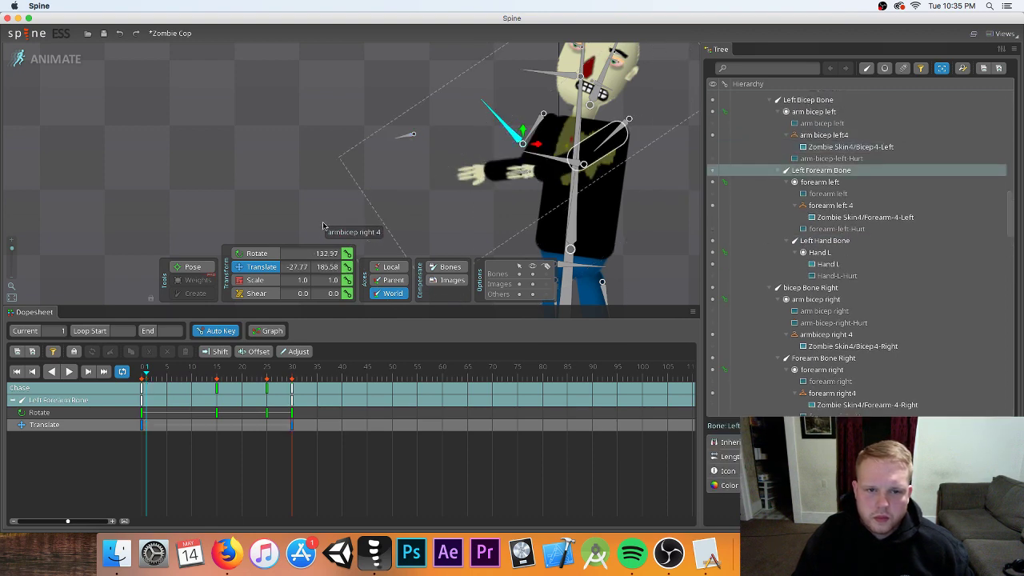
click(257, 253)
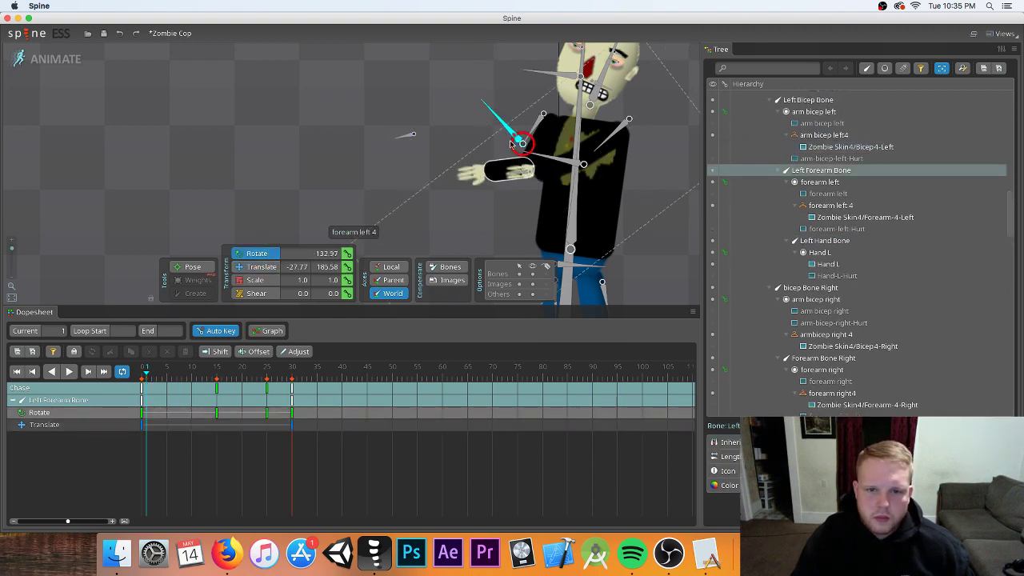
drag(516, 138, 510, 127)
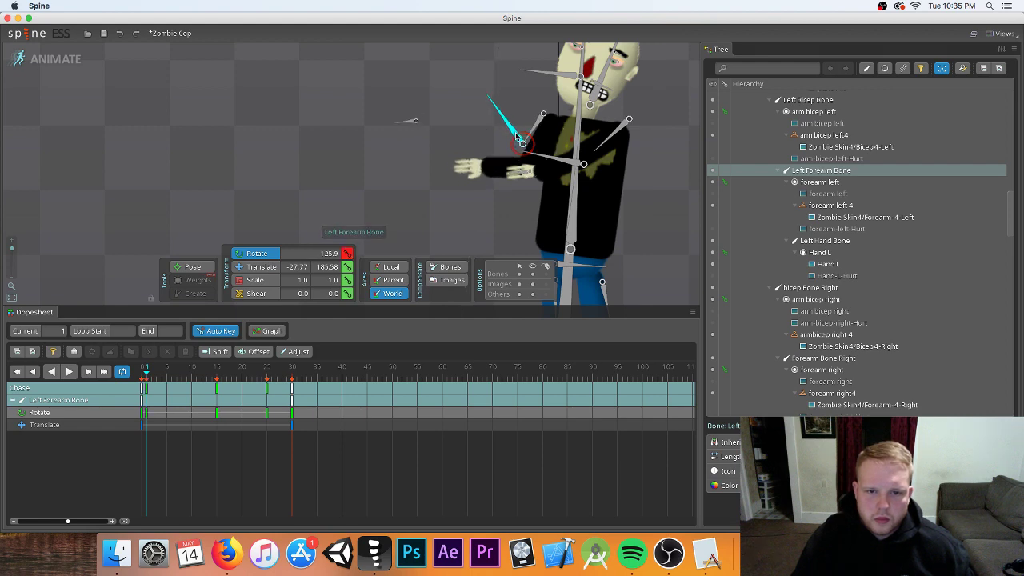
- Switch to Spotify, skip to the next track and minimise the player
click(631, 552)
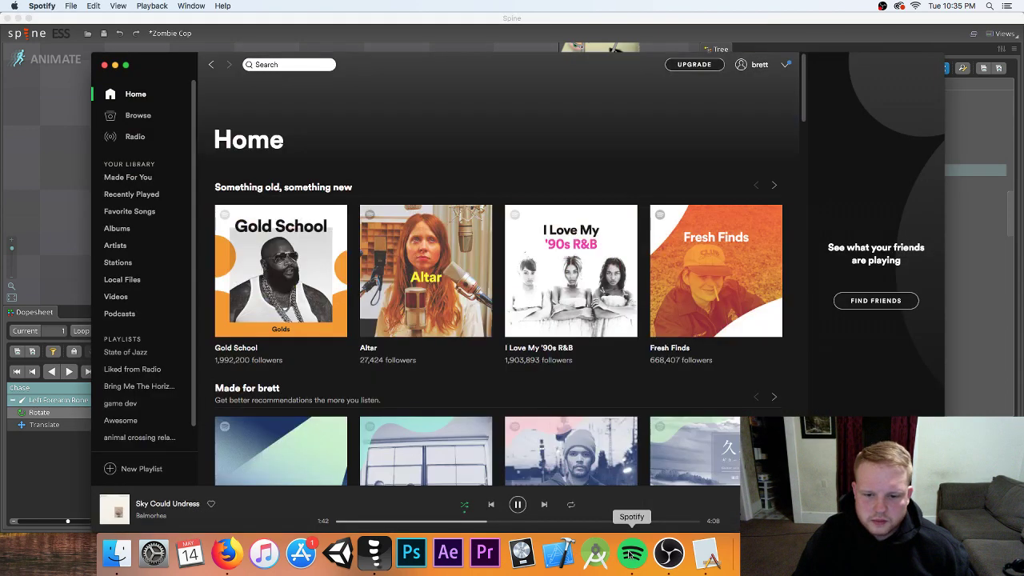
click(543, 505)
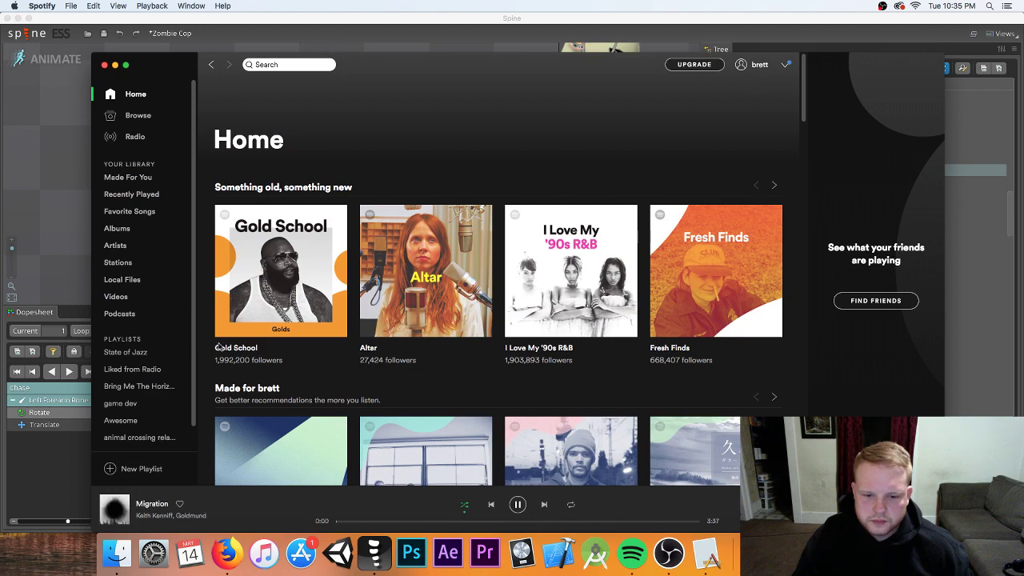
click(115, 65)
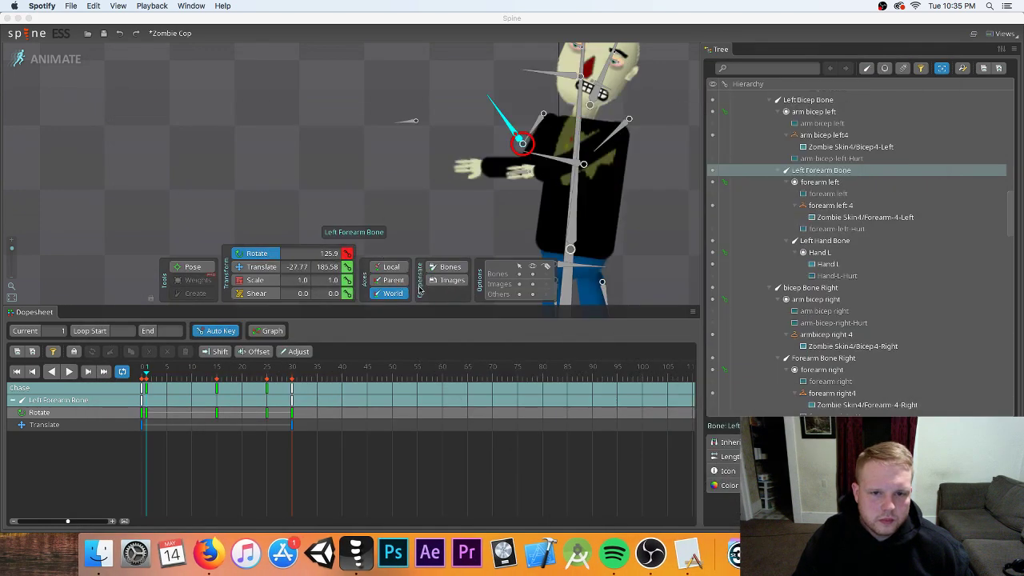
- Reopen Spotify to play the game dev playlist, and switch back to Spine
click(615, 551)
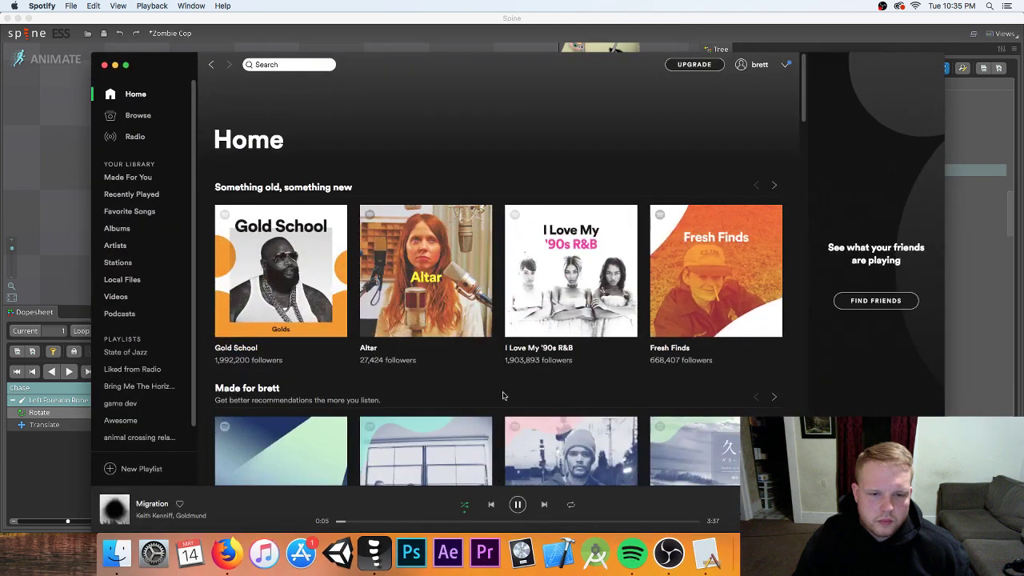
click(544, 505)
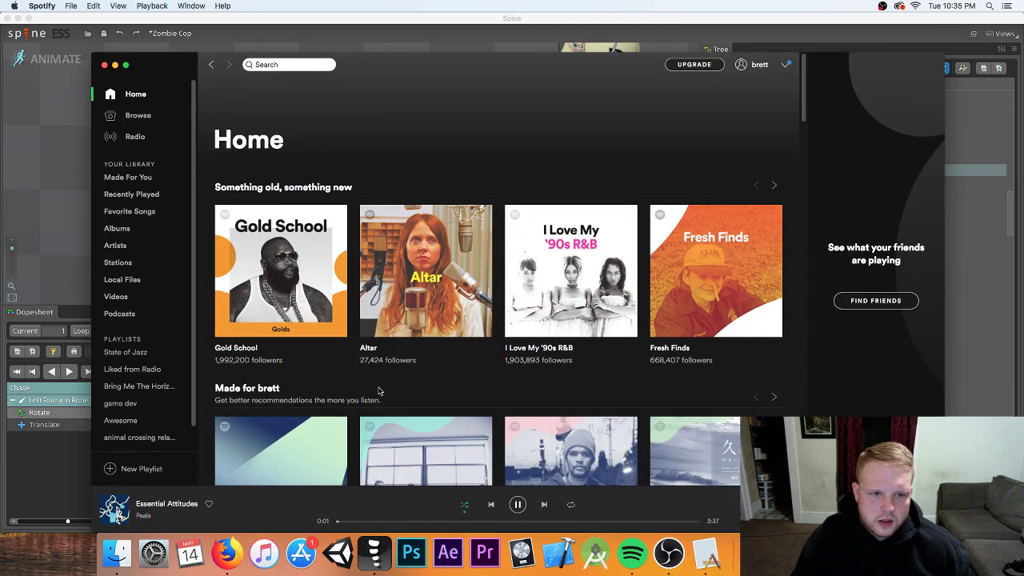
scroll(380, 391, down, 5)
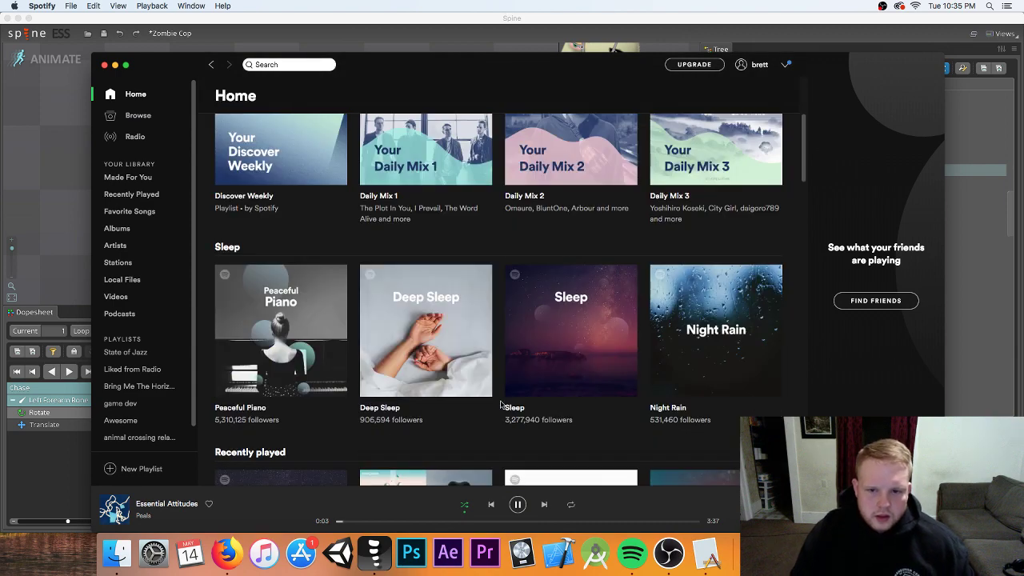
scroll(501, 404, down, 4)
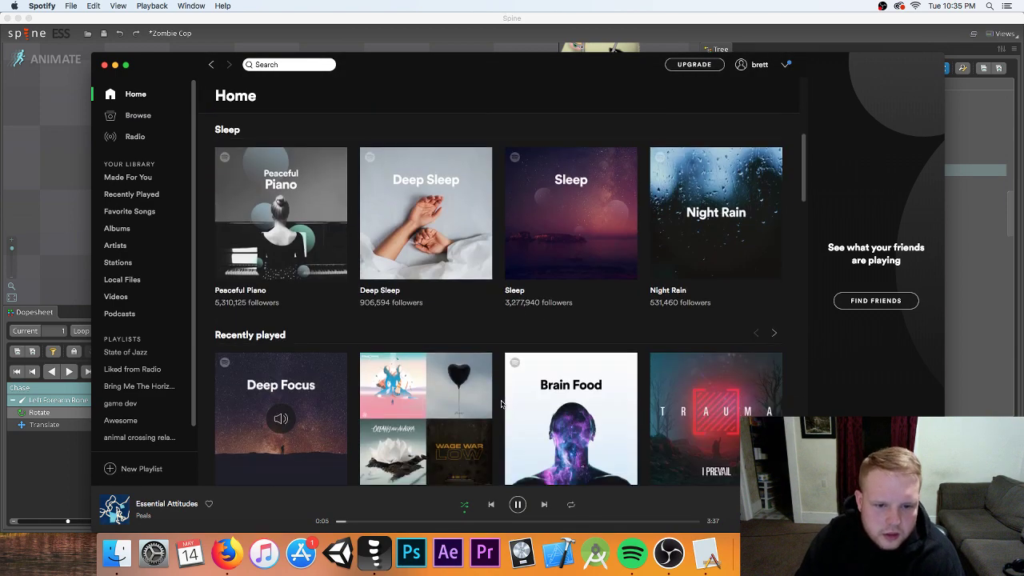
scroll(502, 404, down, 1)
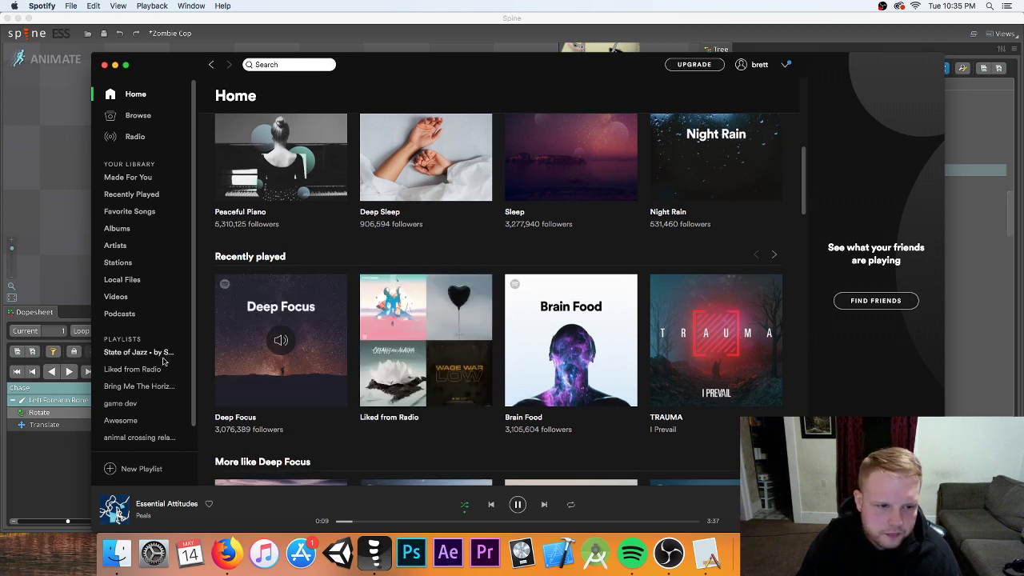
click(120, 403)
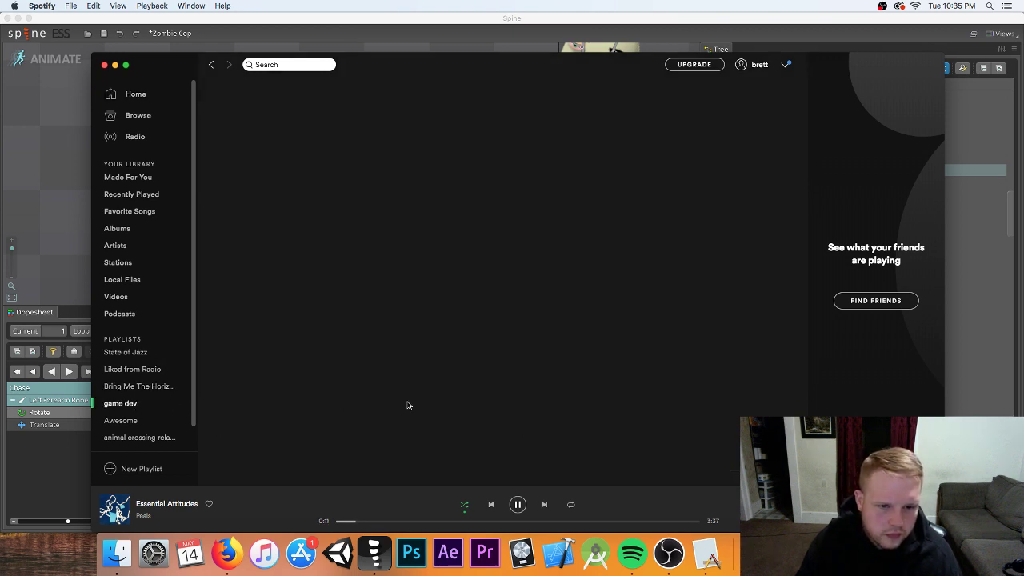
click(367, 206)
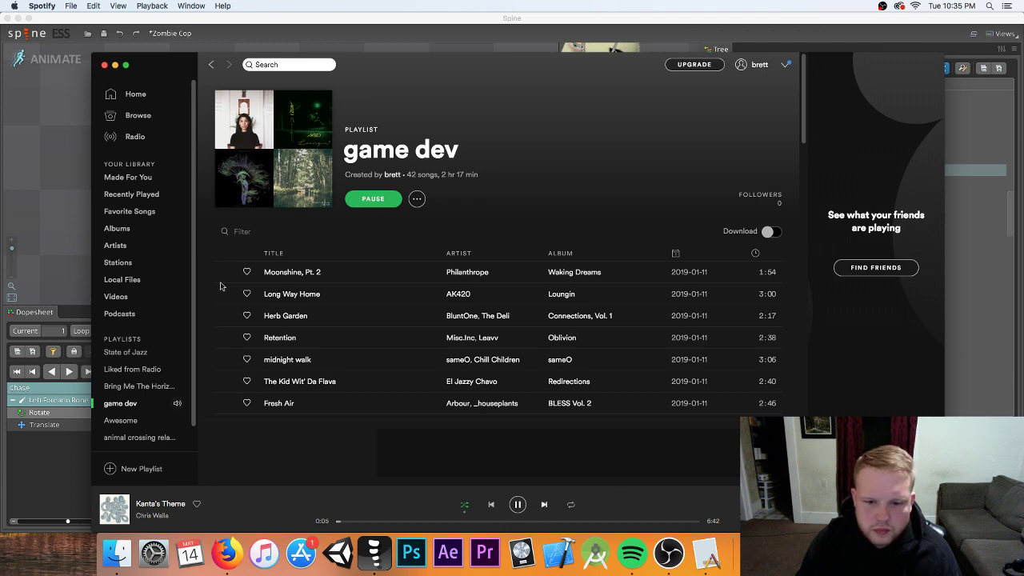
click(114, 65)
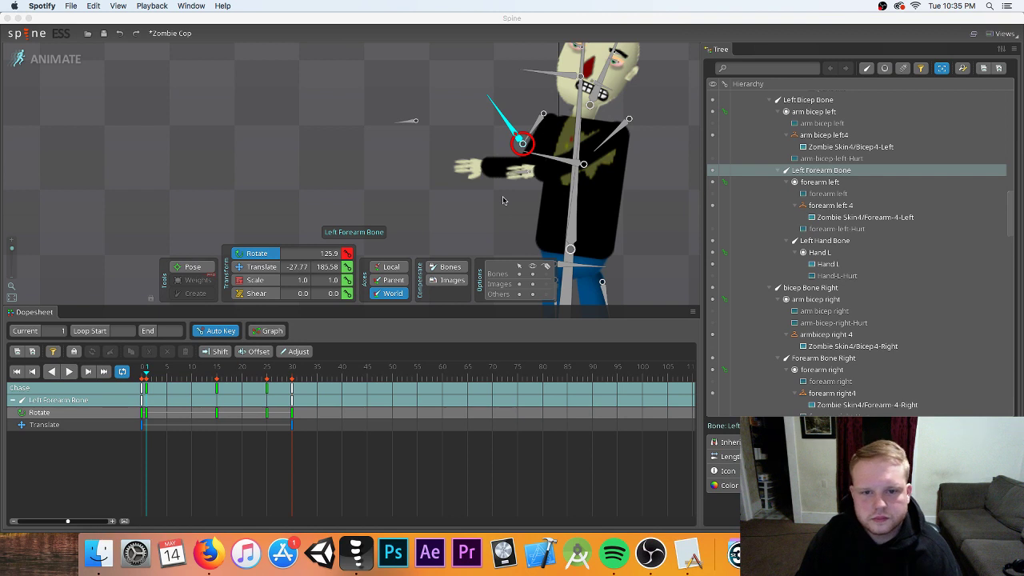
click(357, 204)
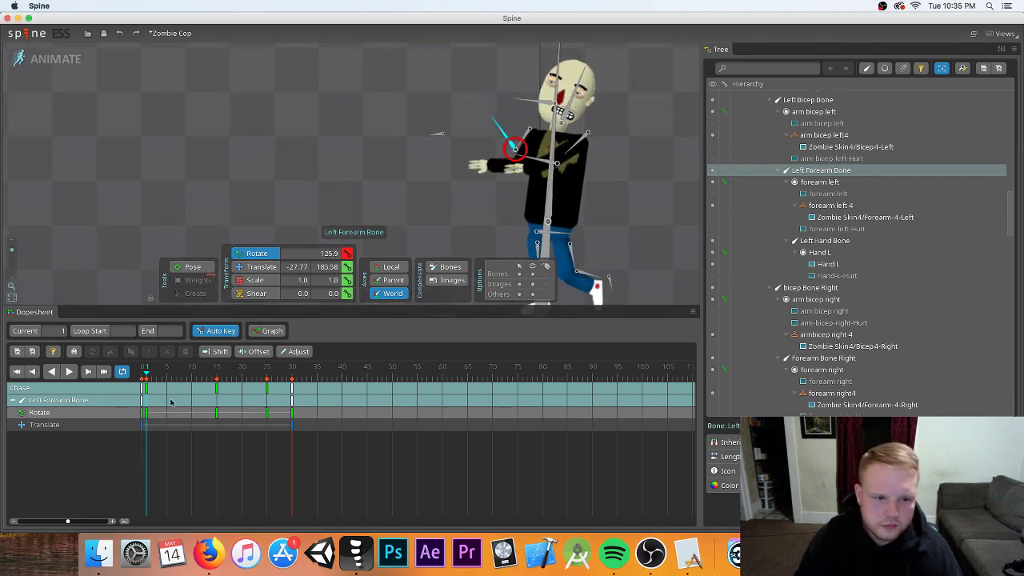
- At frame 15 of the Chase animation, rotate the left forearm bone to about 126.5° and move it to about (-48.8, 172.8)
click(69, 371)
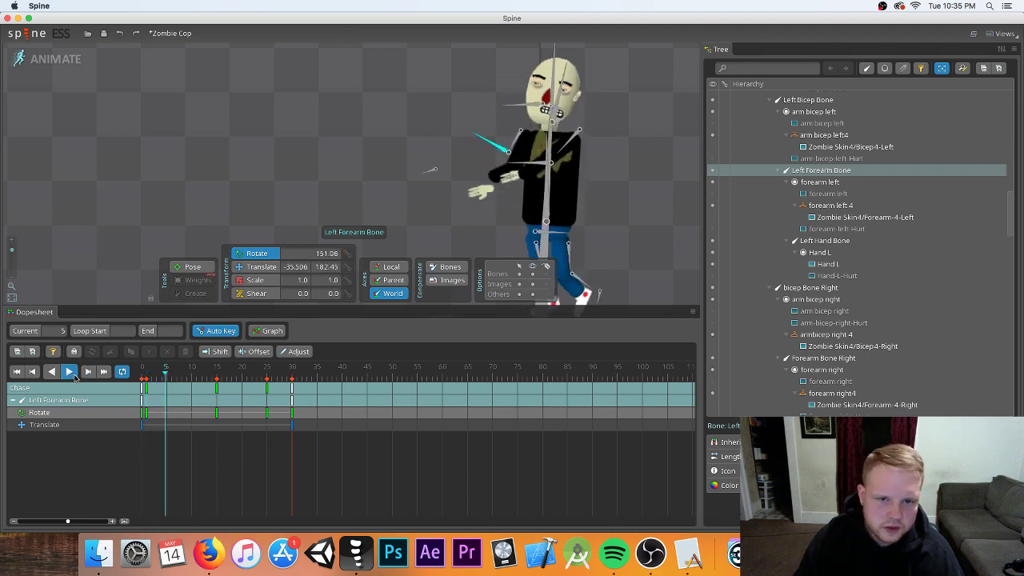
key(space)
drag(159, 379, 232, 370)
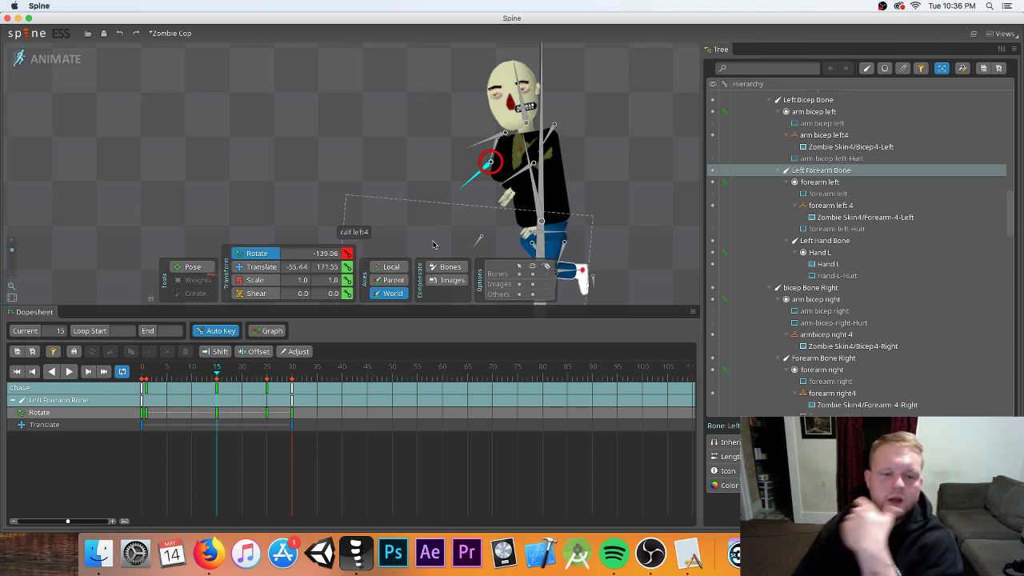
click(269, 270)
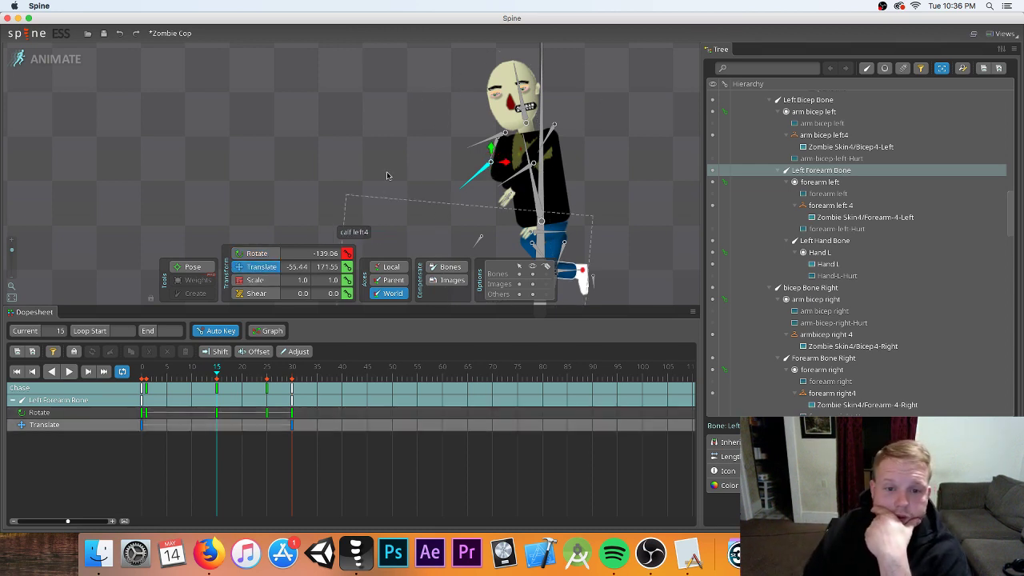
drag(503, 163, 469, 162)
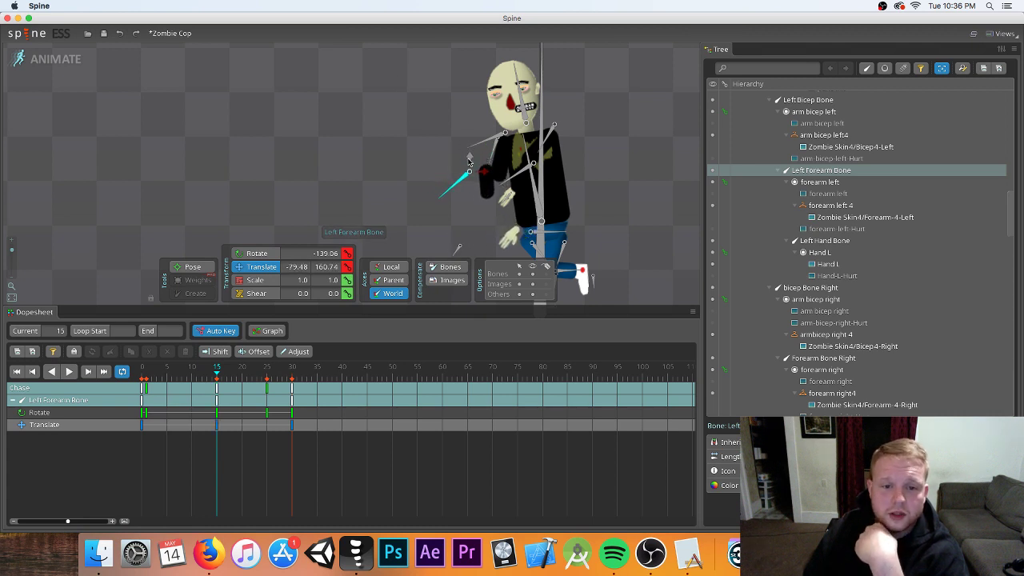
click(269, 252)
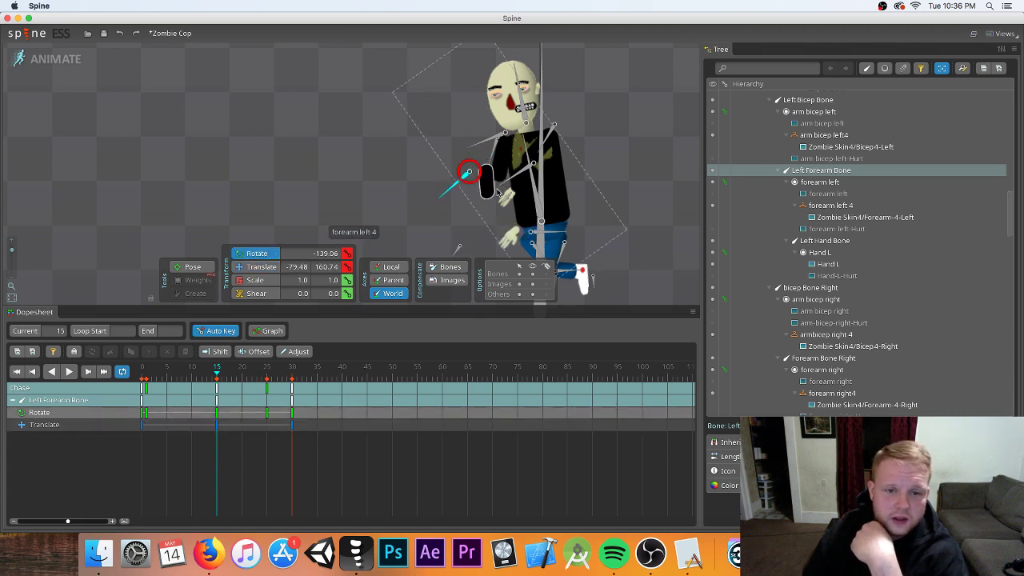
drag(492, 196, 449, 148)
click(259, 266)
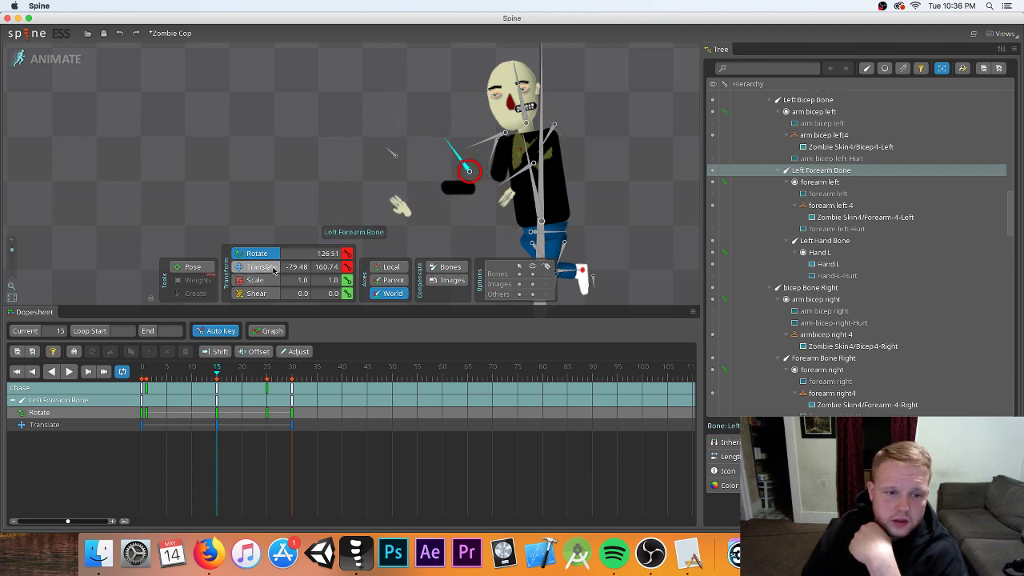
drag(485, 174, 495, 148)
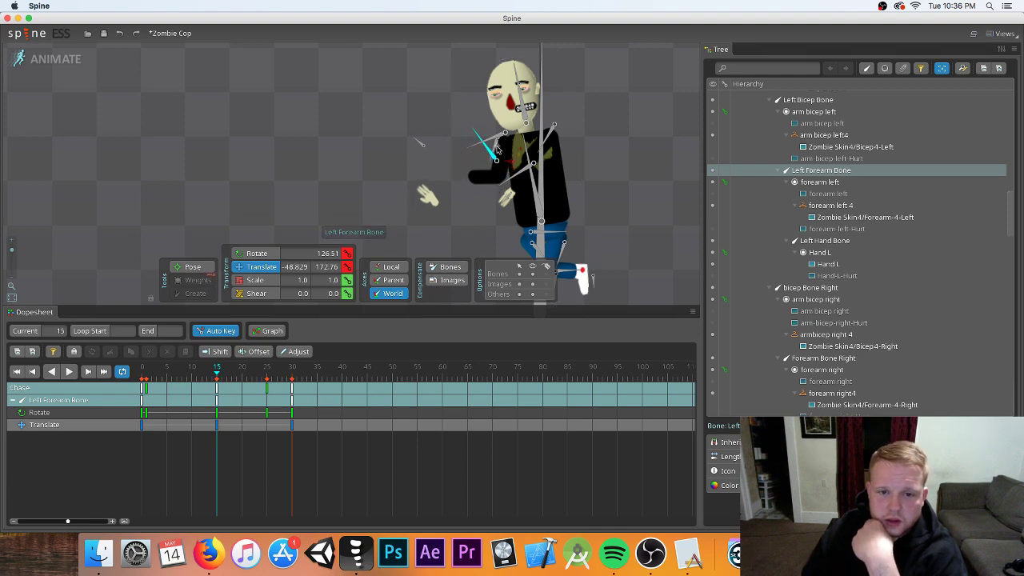
- Rotate the left hand bone to about -172.5° at frame 15
click(423, 144)
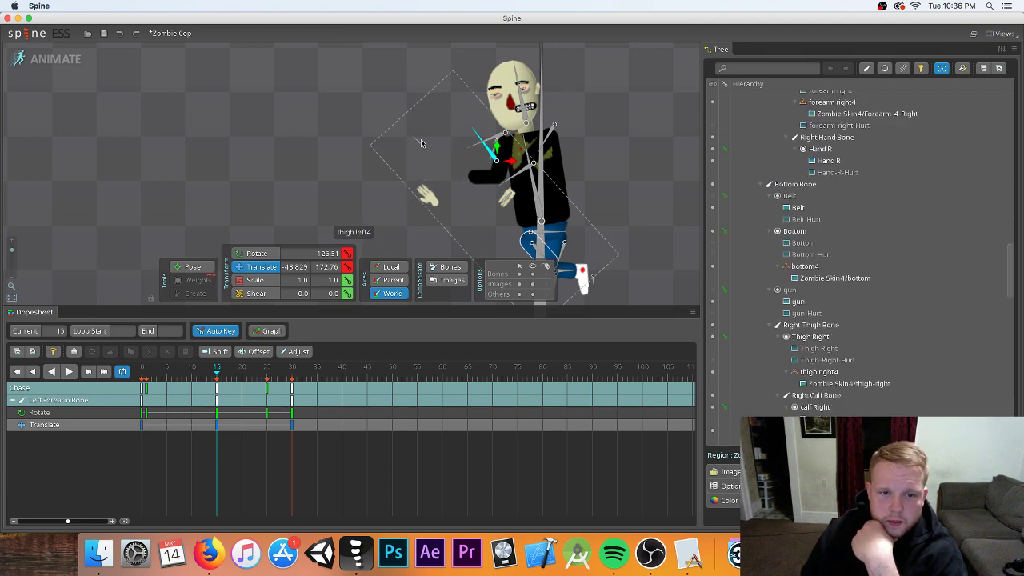
click(260, 254)
drag(408, 159, 408, 200)
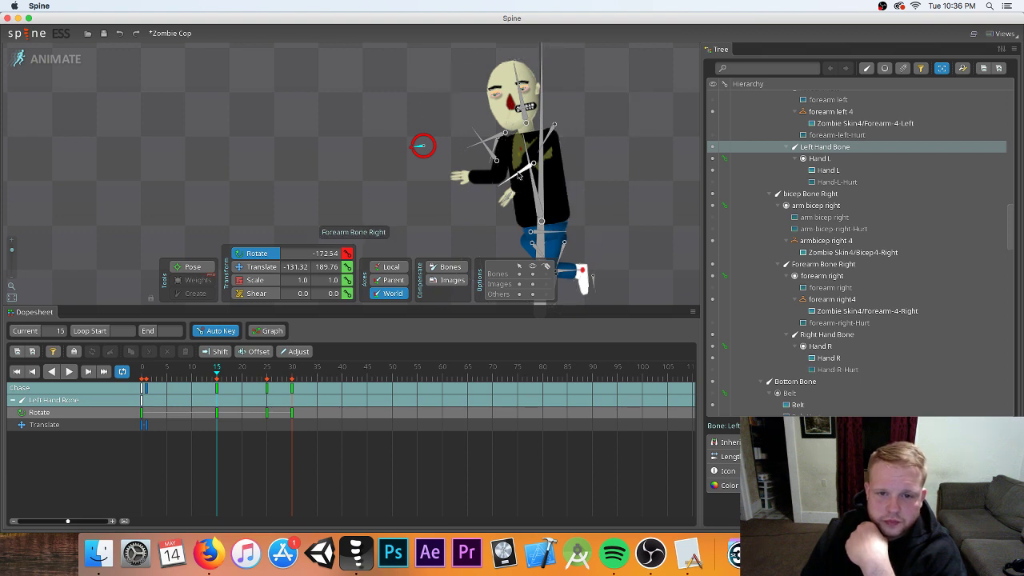
- At frame 15, rotate the right forearm bone to about 167.5° and the right bicep bone to about -113.2°
click(526, 177)
drag(530, 173, 523, 166)
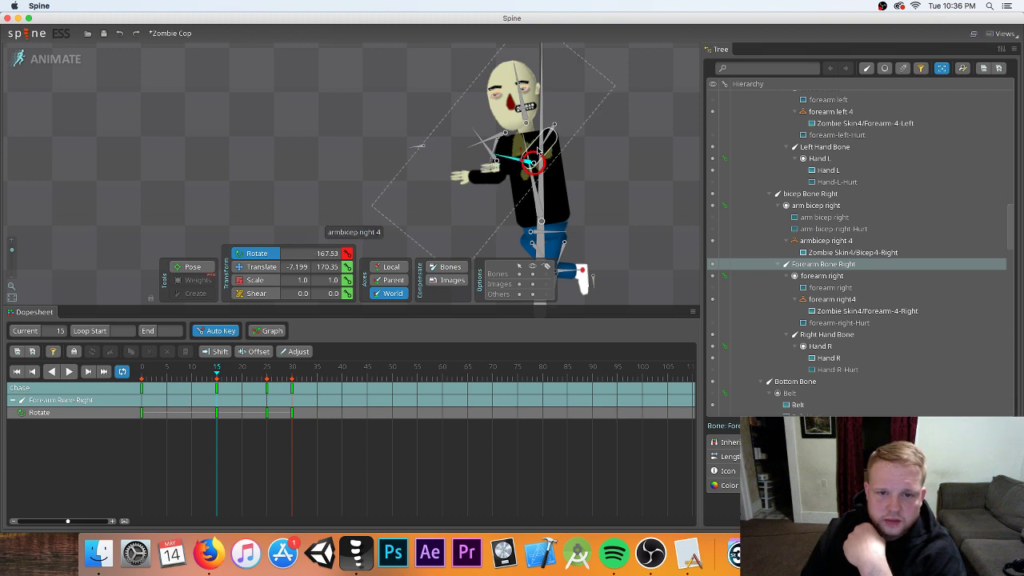
click(545, 146)
drag(545, 145, 547, 150)
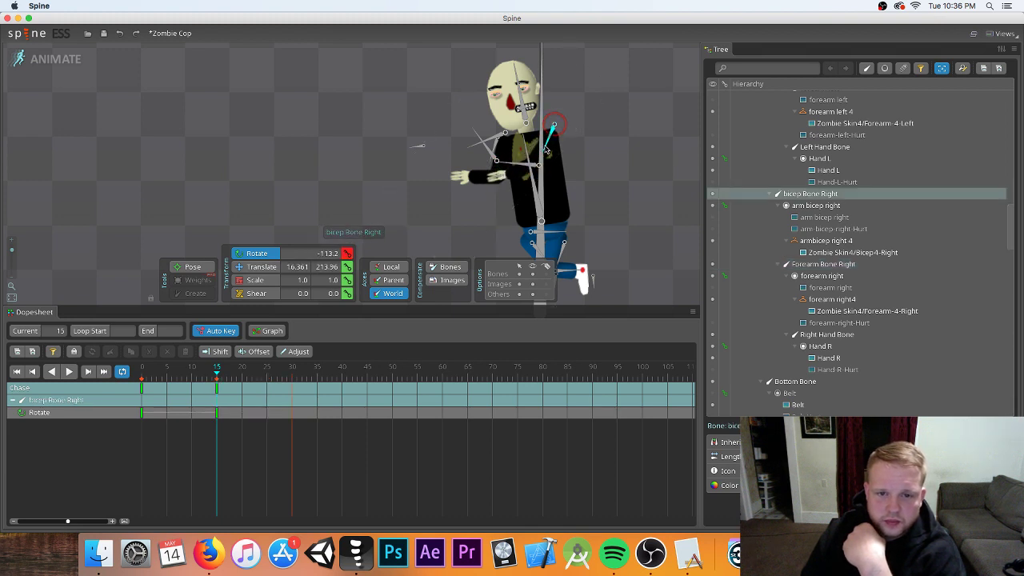
- Select the right hand bone and play the Chase animation to check the arms, stopping at frame 8
click(500, 177)
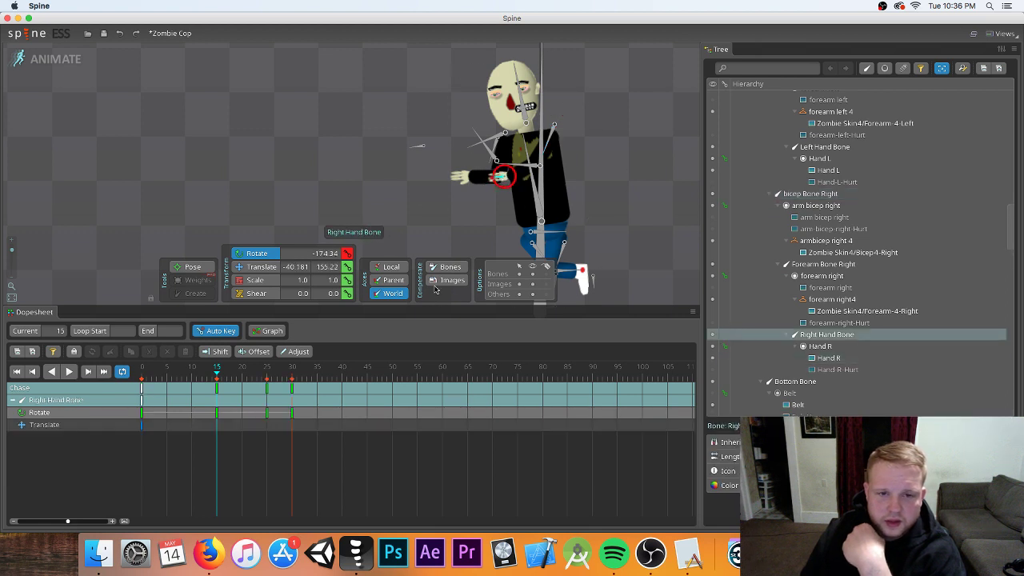
click(70, 372)
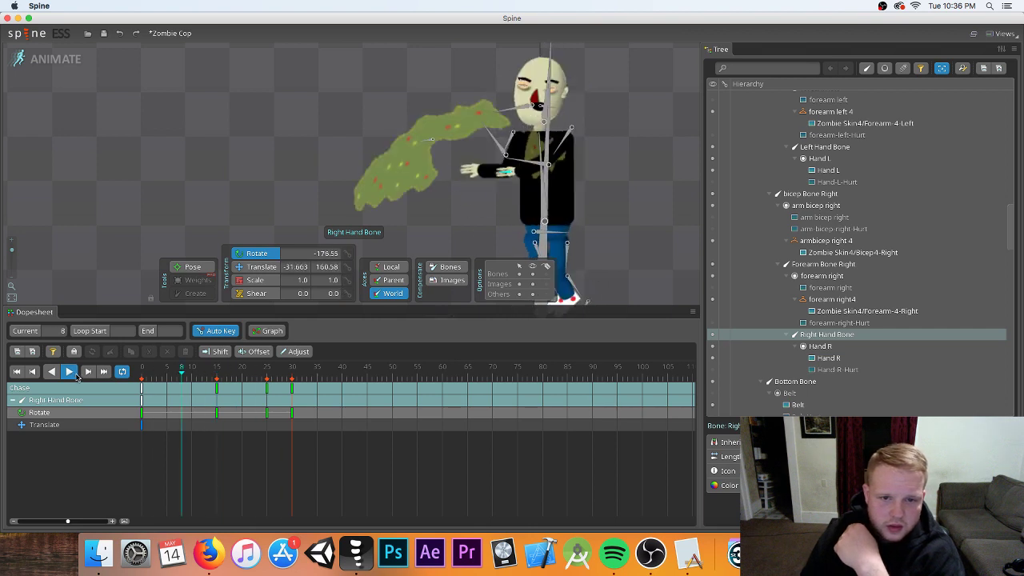
click(70, 372)
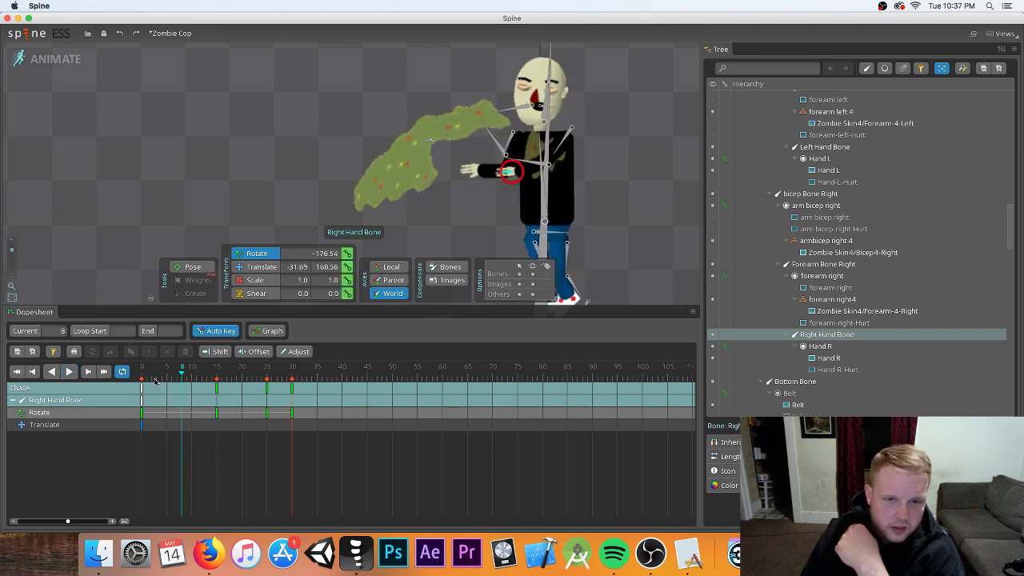
- At frame 16 of the Chase animation, move the left hand bone to about (-129, 187.3) and play the animation to check it
drag(156, 382, 223, 388)
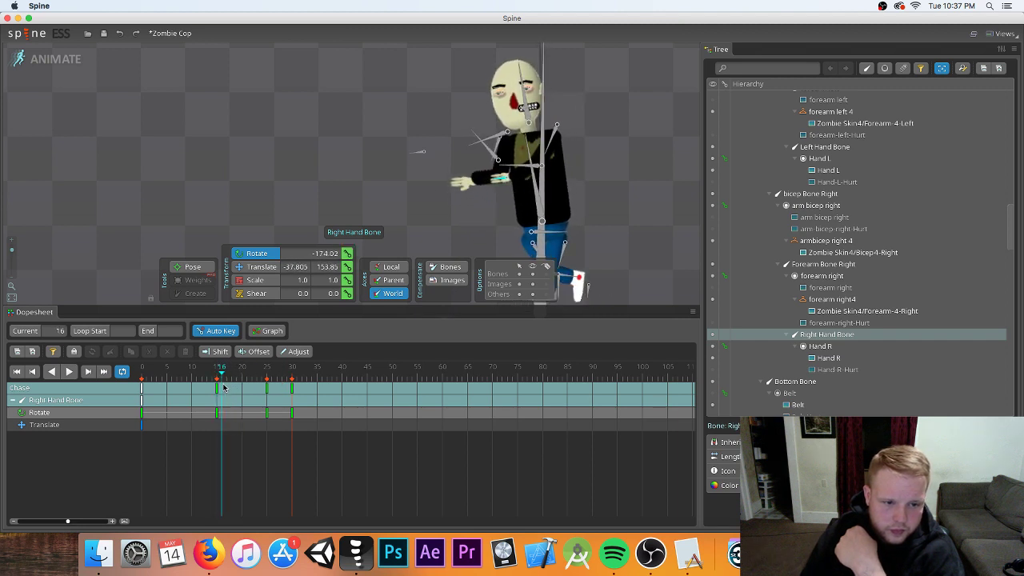
click(420, 151)
click(254, 266)
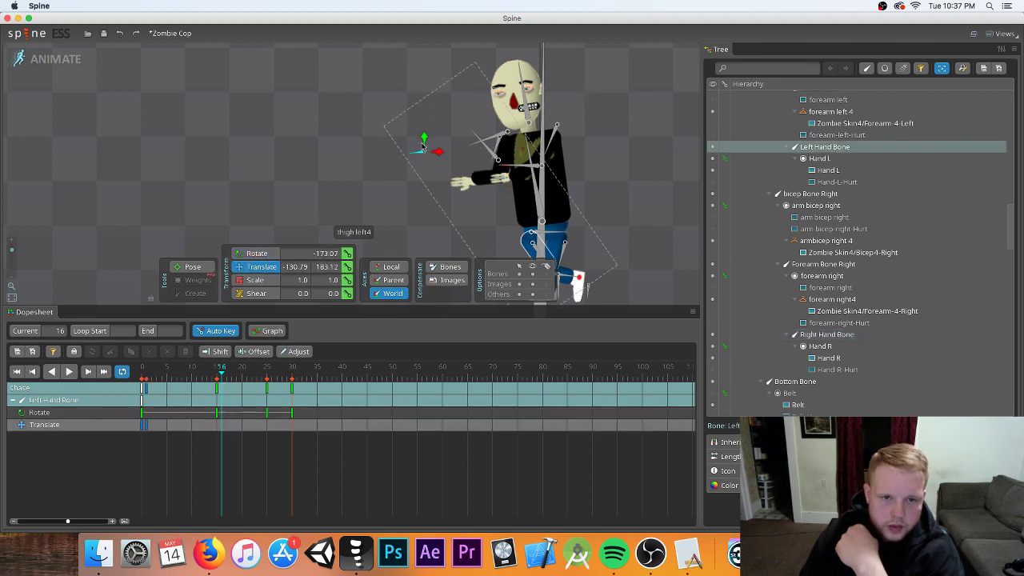
drag(418, 142, 424, 137)
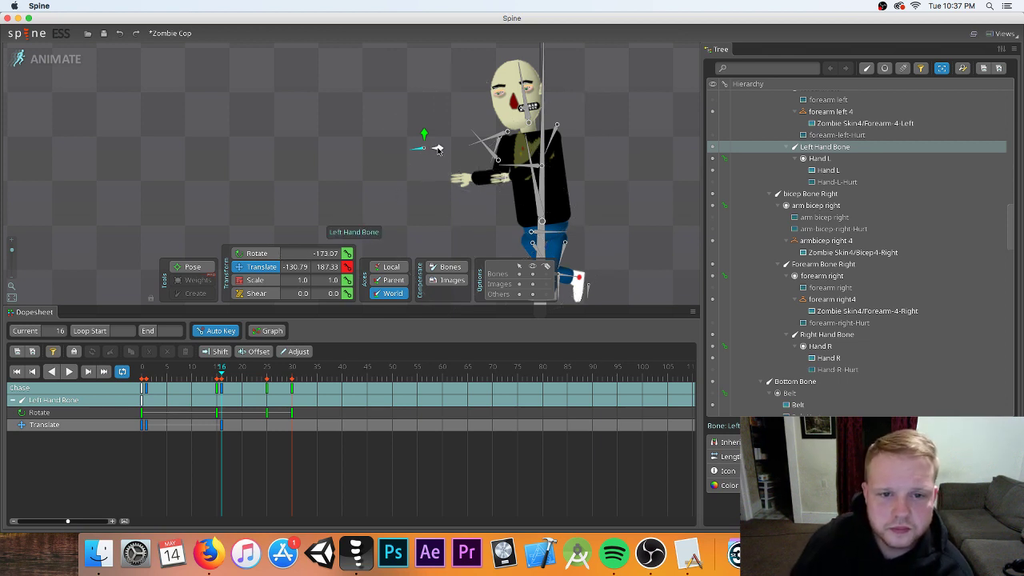
drag(437, 148, 438, 150)
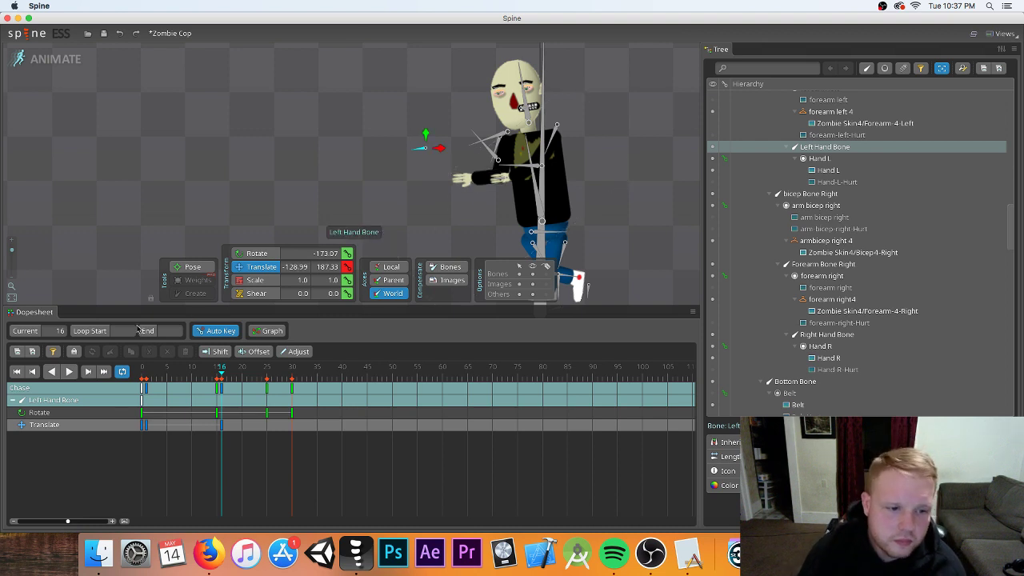
click(68, 373)
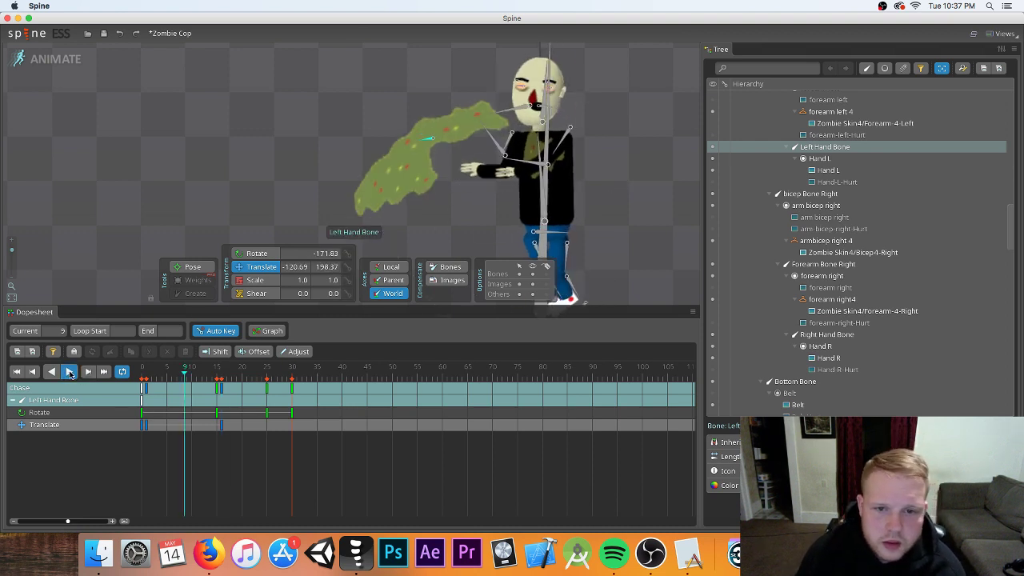
click(69, 371)
- At frame 25, rotate the left forearm bone upward and the left hand bone to about 179.8°
drag(217, 375, 267, 379)
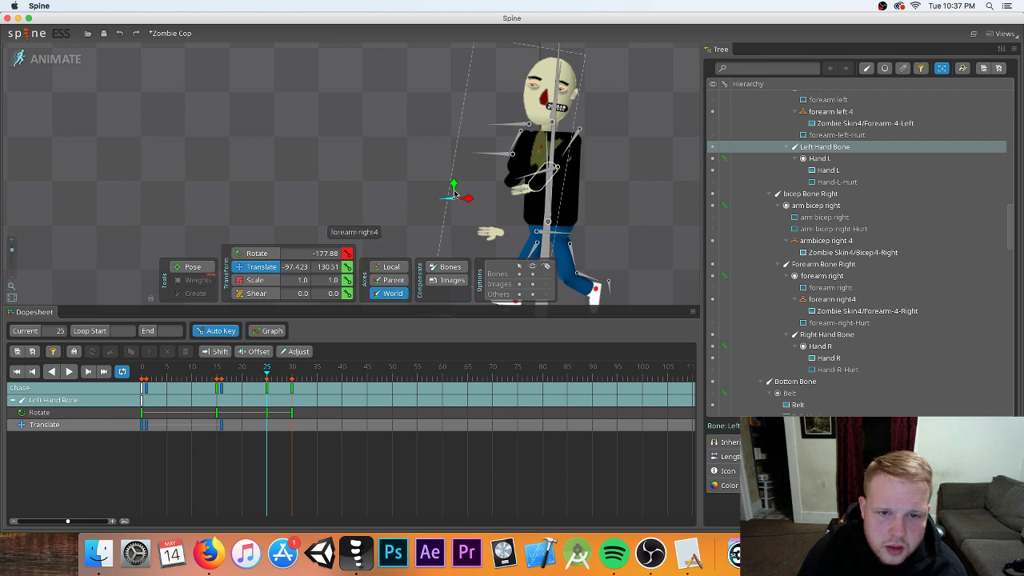
click(478, 155)
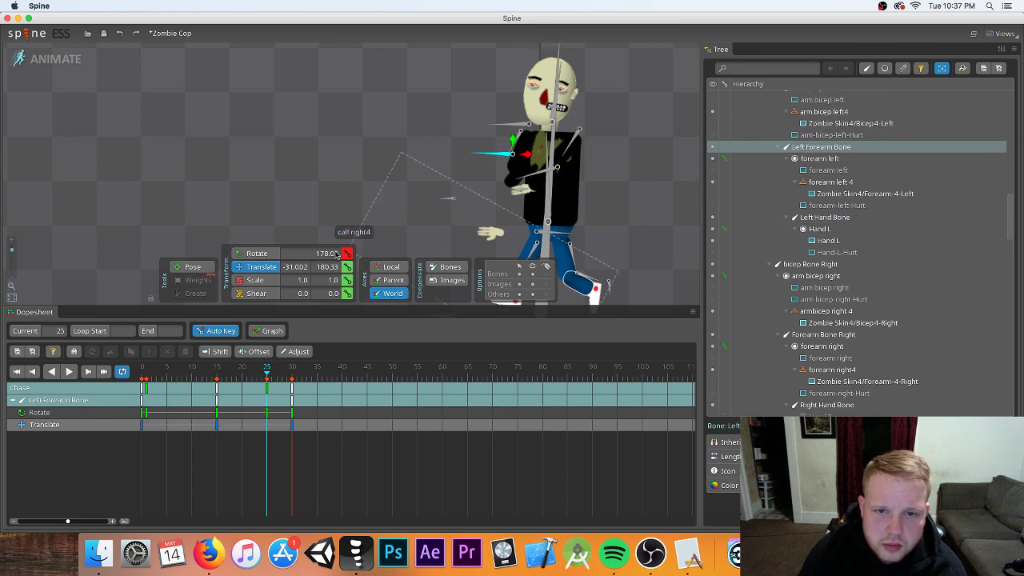
key(c)
drag(480, 164, 438, 149)
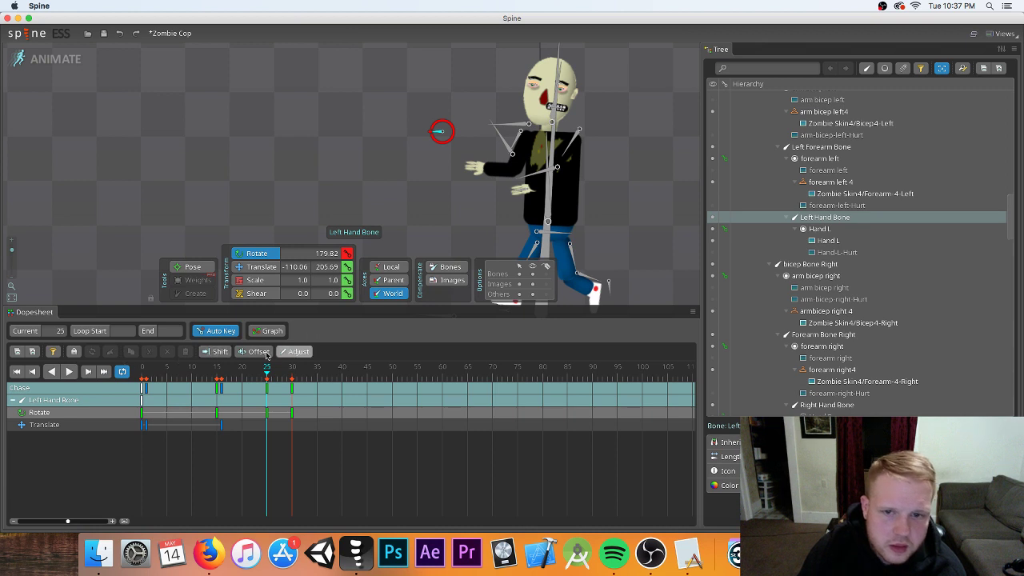
- Rotate the right forearm bone to about 179.9° at frame 25 and play the animation to check the arms
click(550, 167)
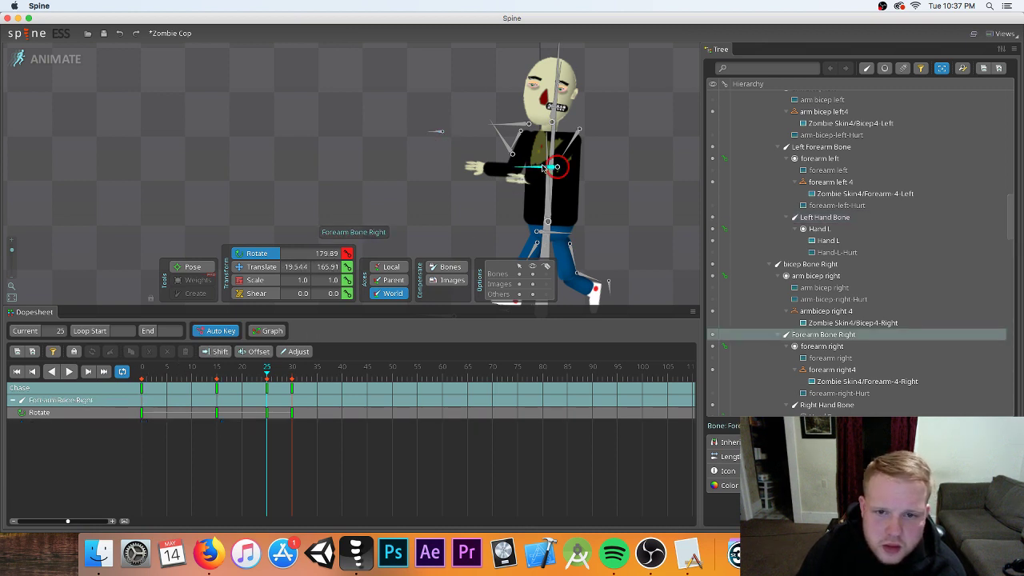
click(70, 371)
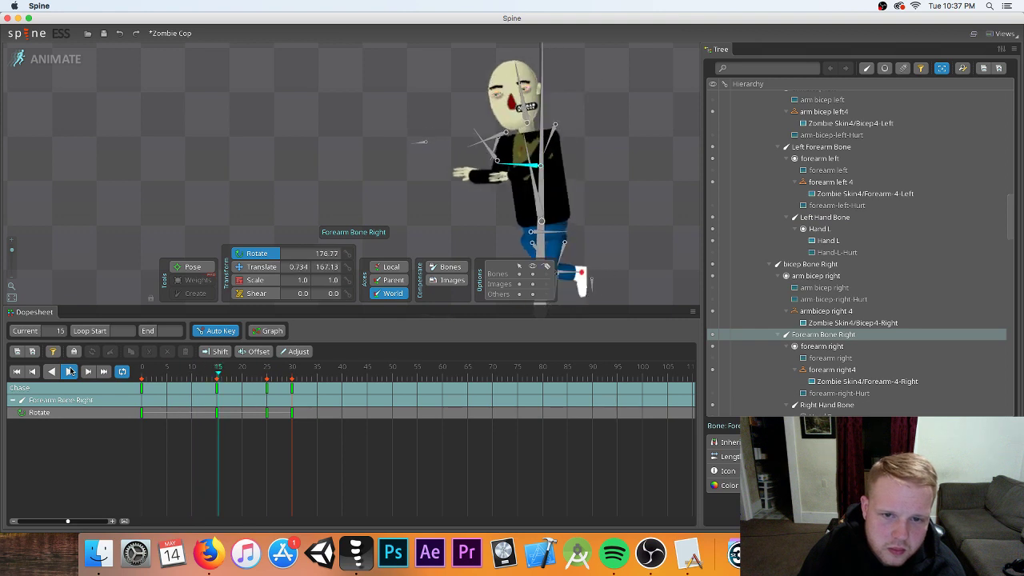
click(131, 378)
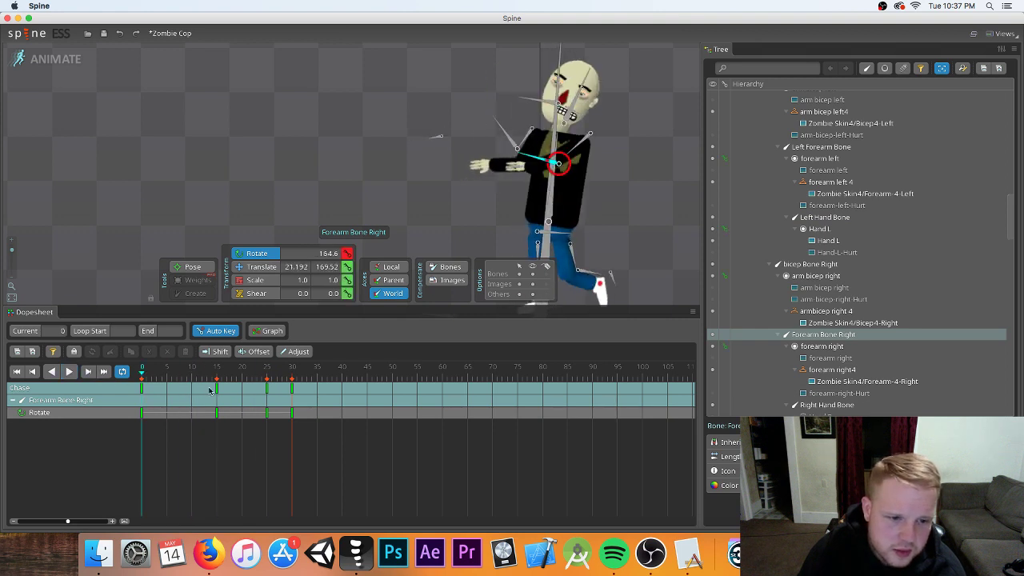
- At frame 15, move the left hand bone to about (-132.3, 188.7)
mouse_move(216, 377)
mouse_down()
mouse_move(244, 379)
mouse_move(202, 382)
mouse_move(248, 381)
mouse_move(217, 384)
mouse_up()
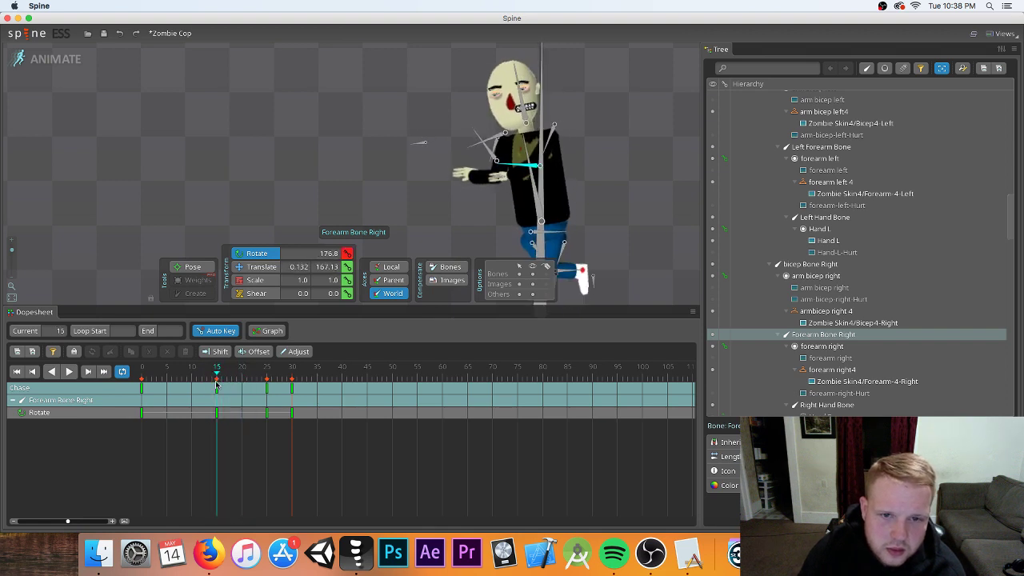
click(417, 145)
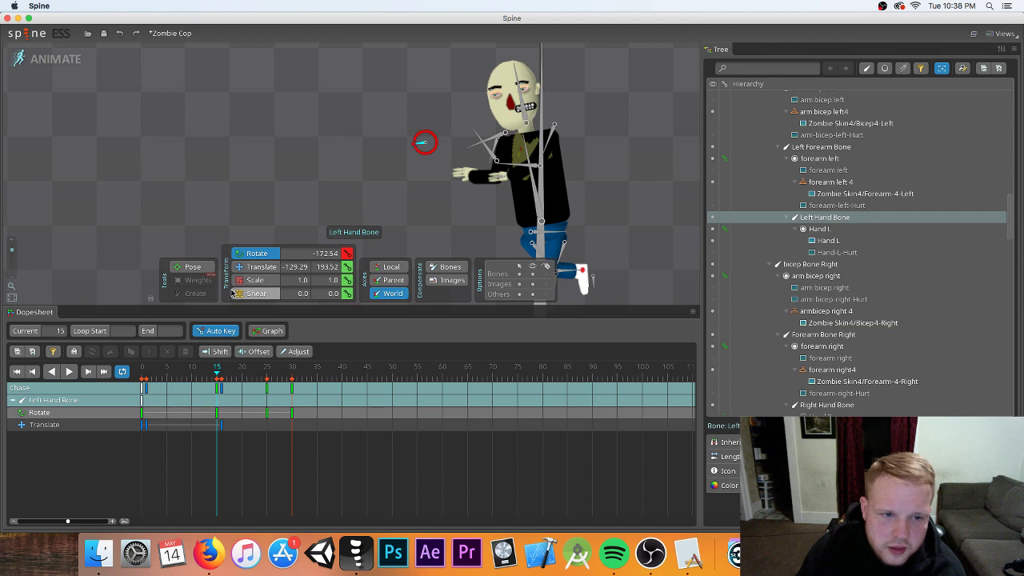
click(256, 266)
drag(425, 143, 424, 130)
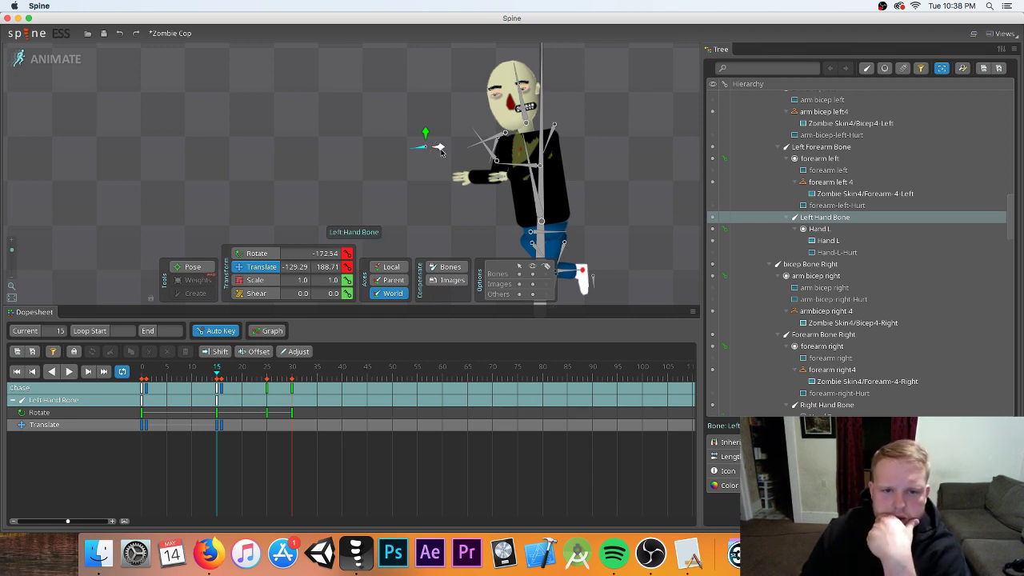
drag(443, 150, 437, 150)
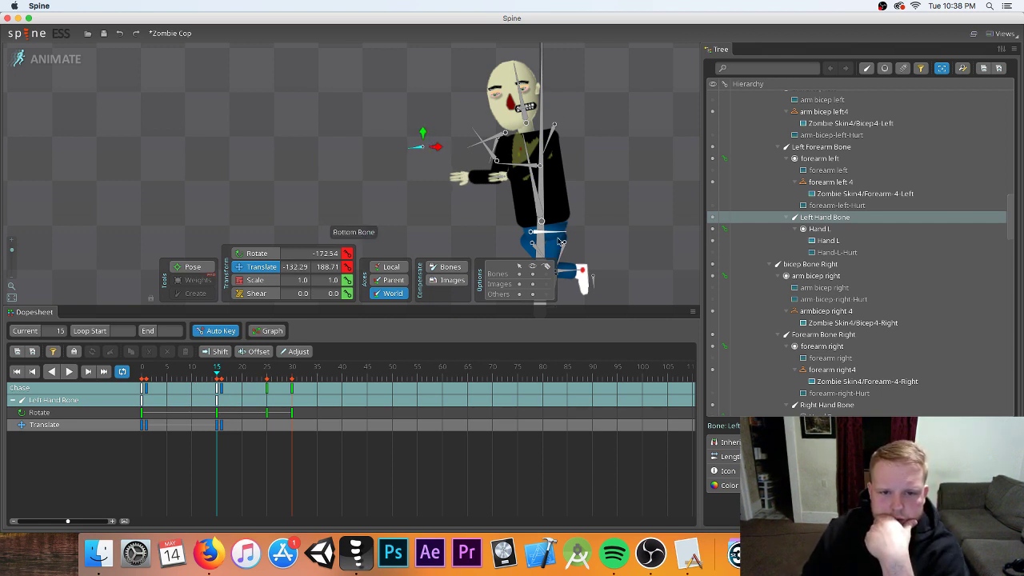
- At frame 29, move the left hand bone to about (-109, 201.1) and play the animation to check it
drag(210, 381, 288, 376)
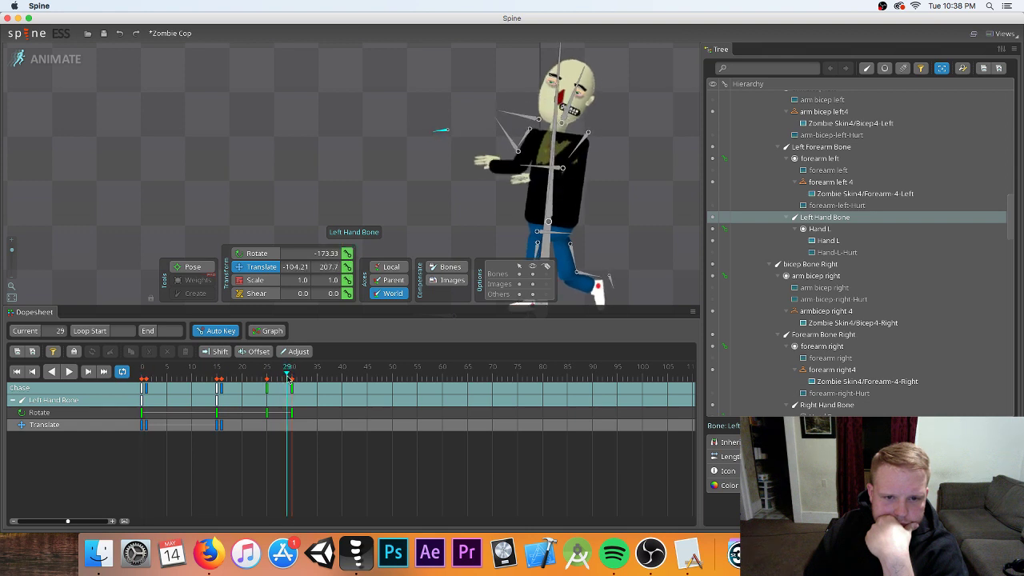
drag(447, 117, 444, 123)
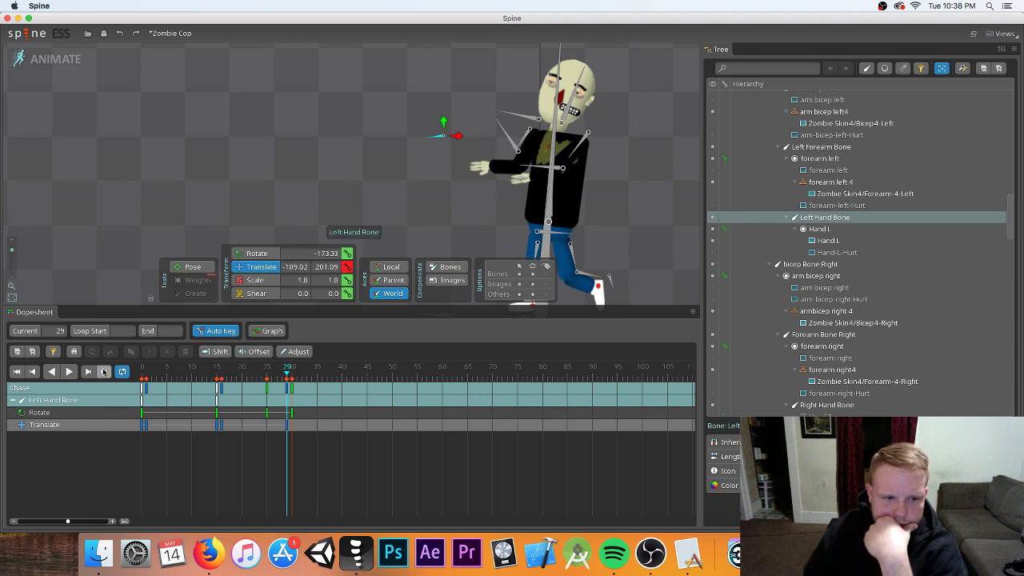
click(70, 371)
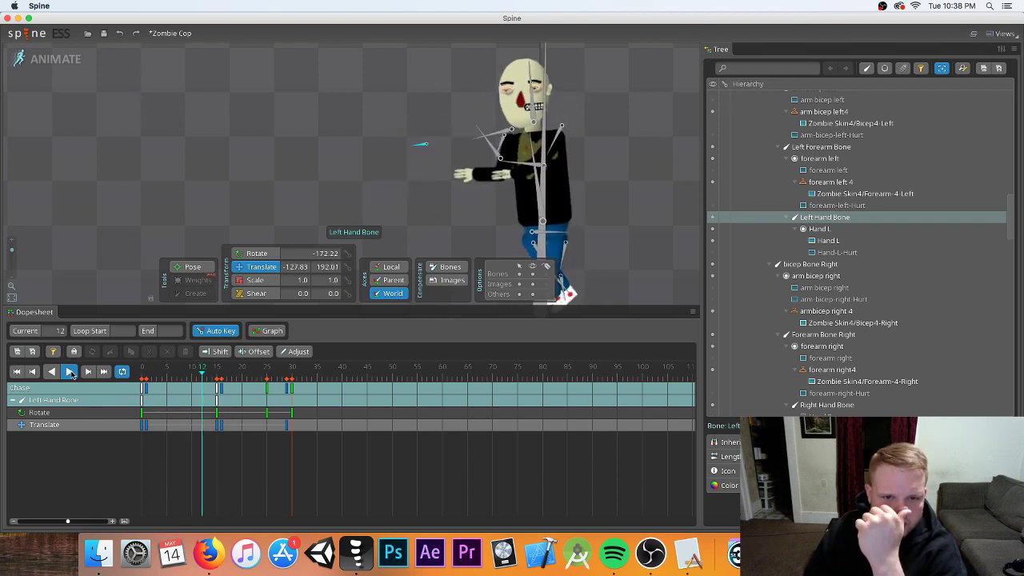
click(70, 372)
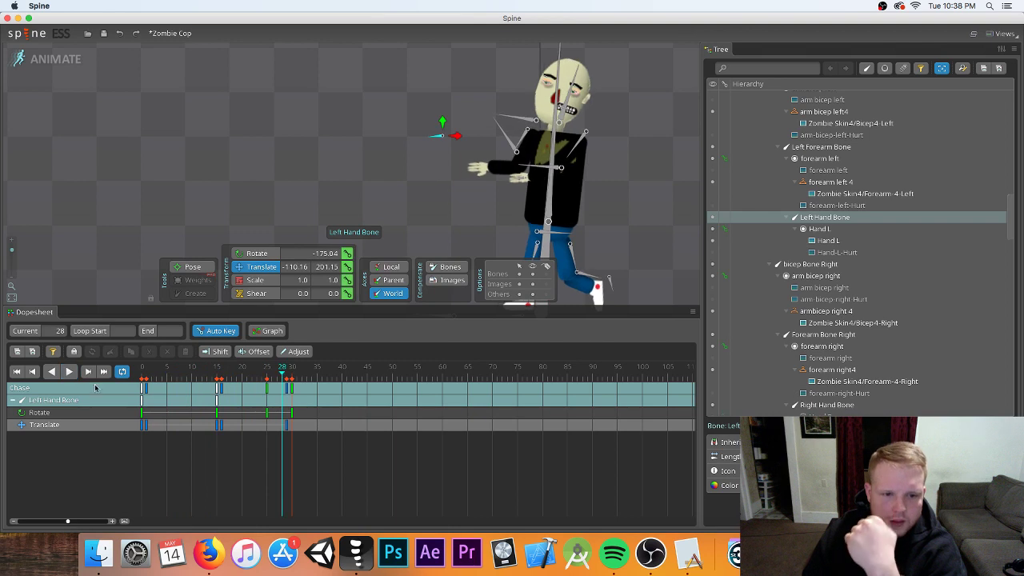
- Compare the arm poses at frames 0 and 30 to see how well the Chase animation loops
key(space)
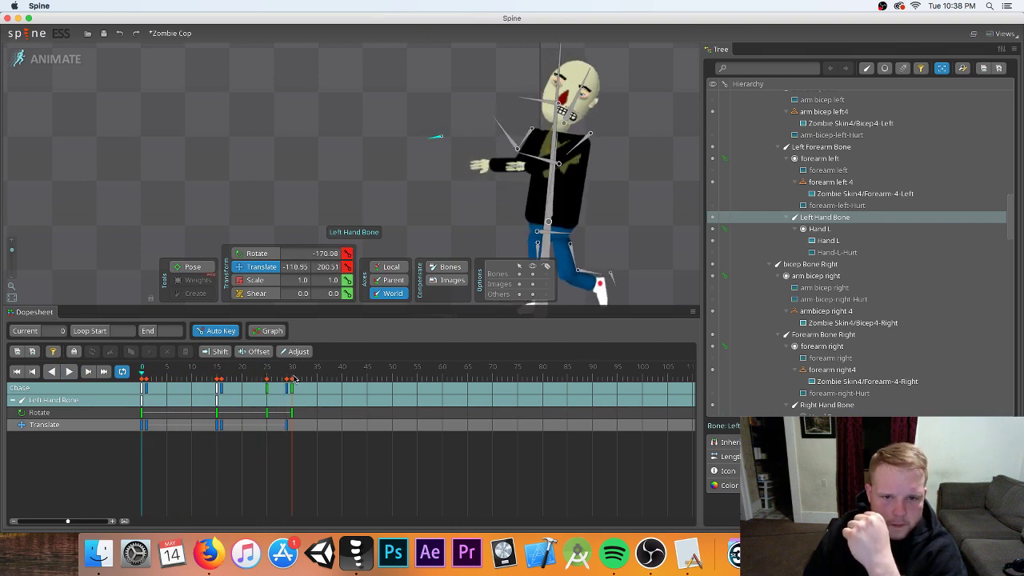
click(292, 377)
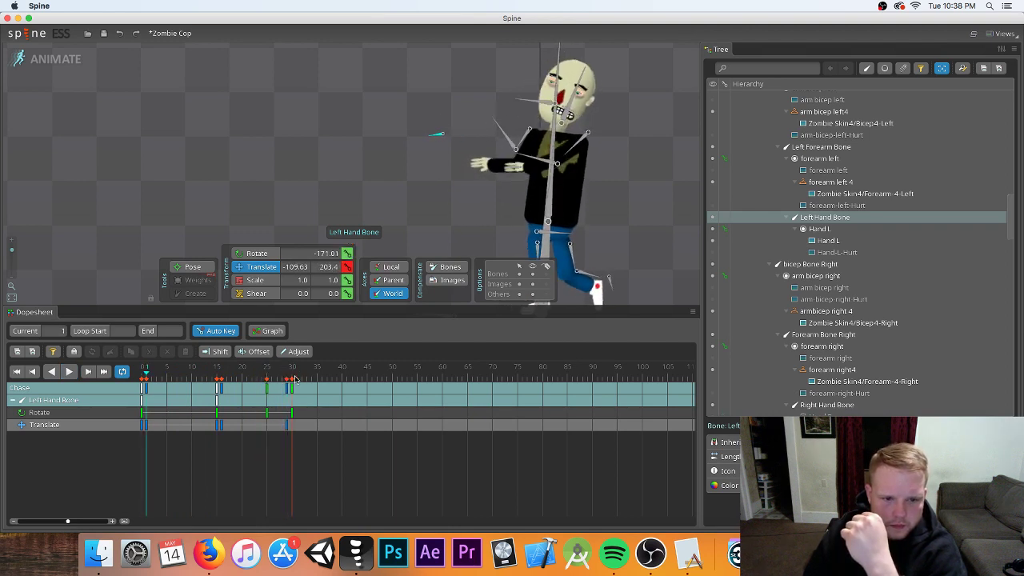
key(Home)
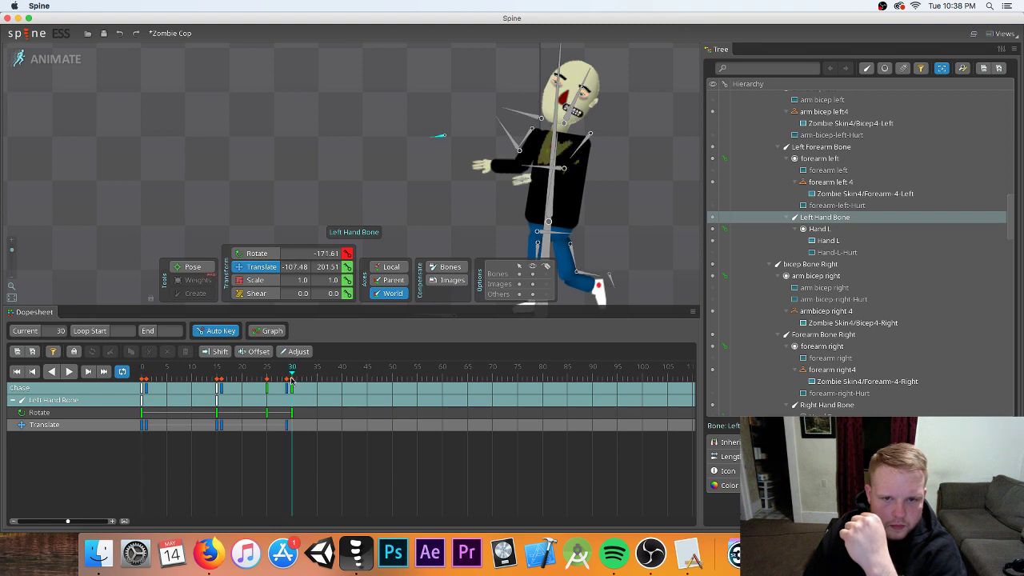
click(292, 378)
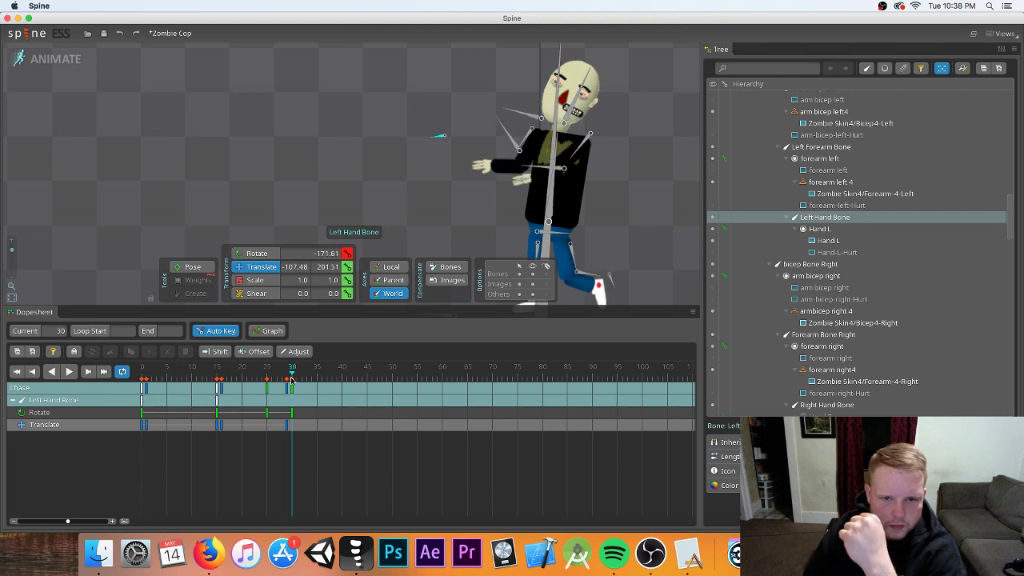
drag(292, 379, 290, 383)
click(290, 379)
key(Home)
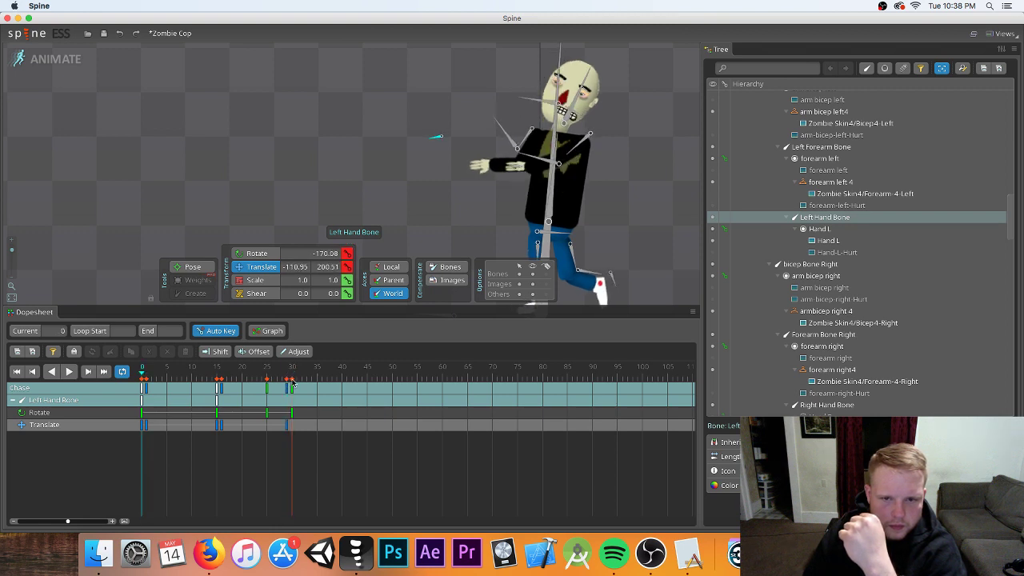
click(292, 377)
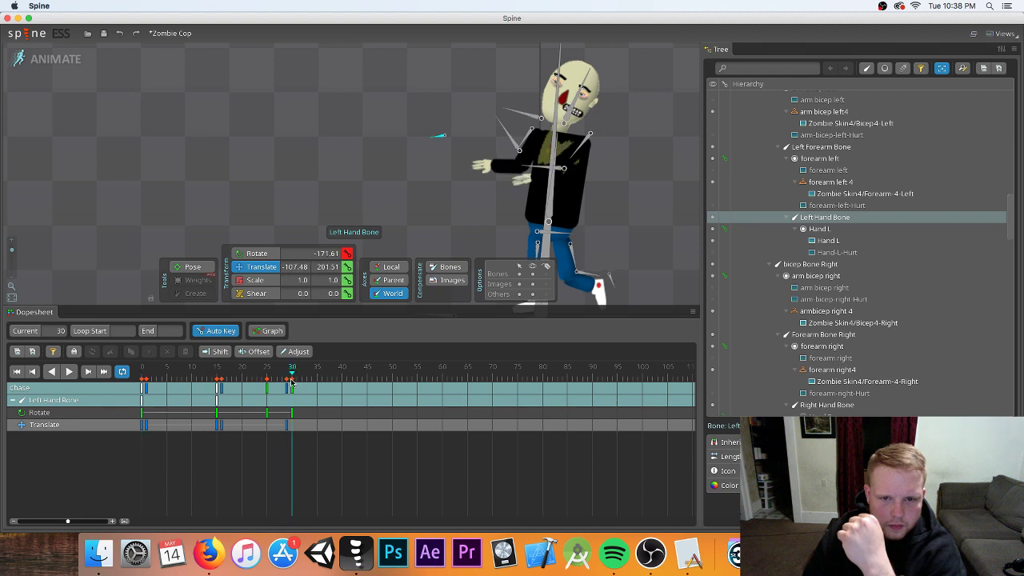
key(Home)
- At frame 30, rotate the right forearm bone to about 160.9°
click(292, 381)
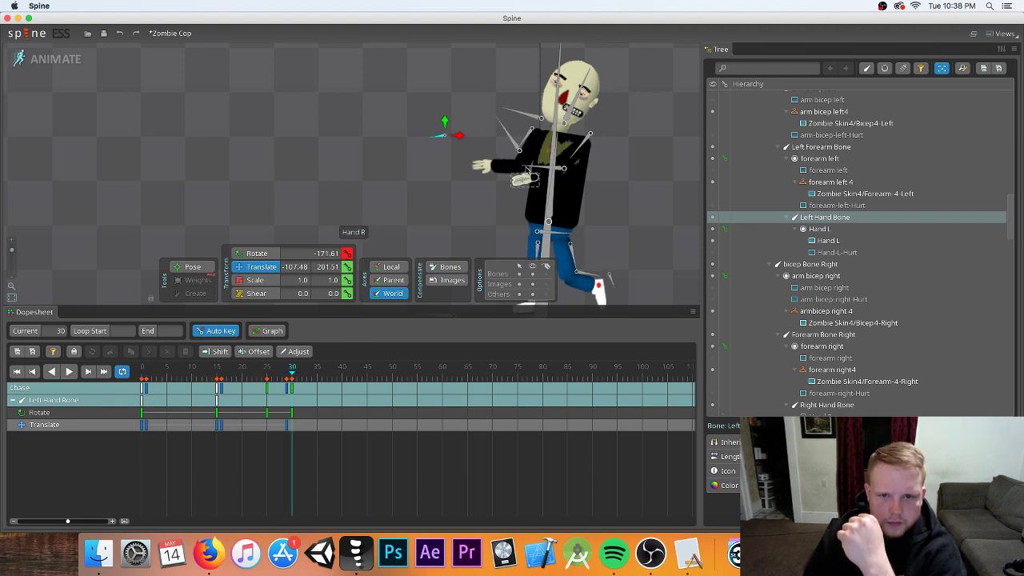
click(536, 169)
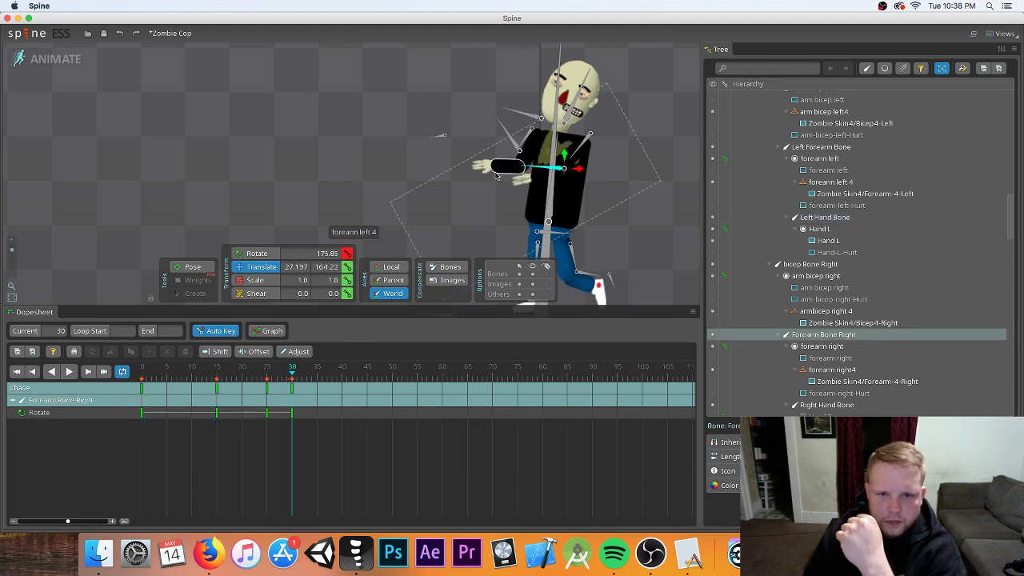
click(257, 252)
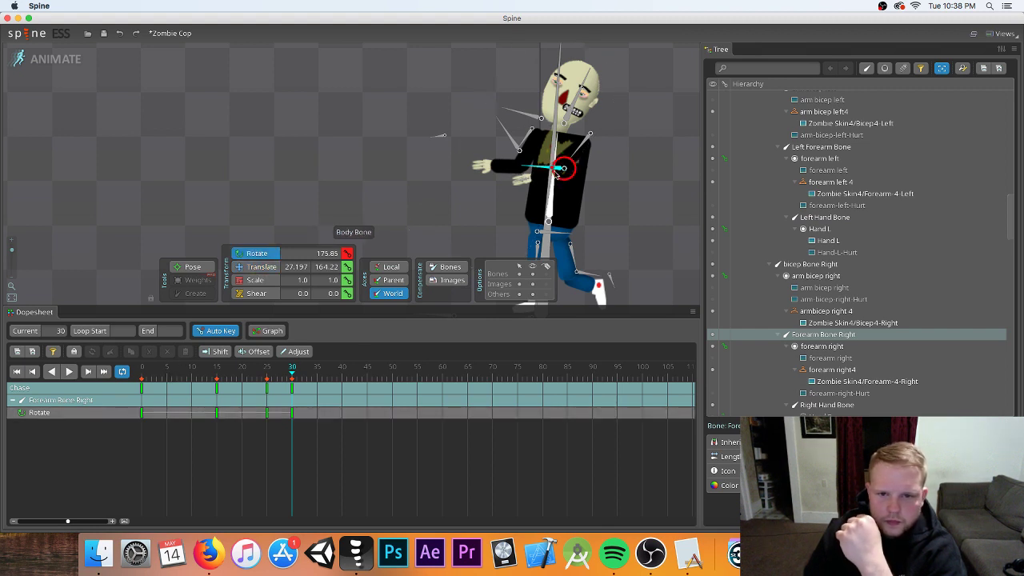
drag(558, 171, 524, 177)
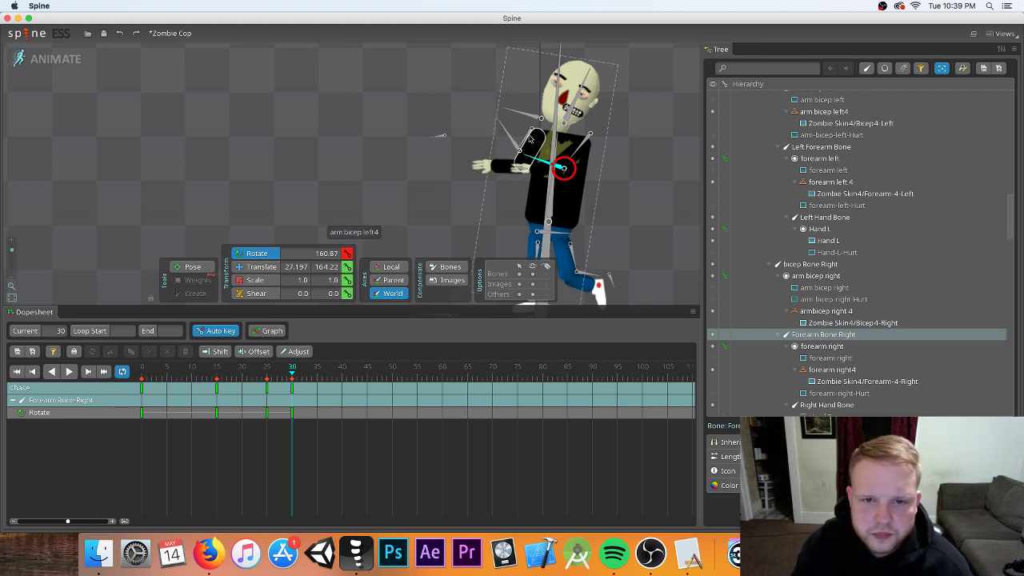
- Move the left bicep bone to about (-4.2, 205.2) at frame 30 and play the animation
click(529, 139)
click(256, 268)
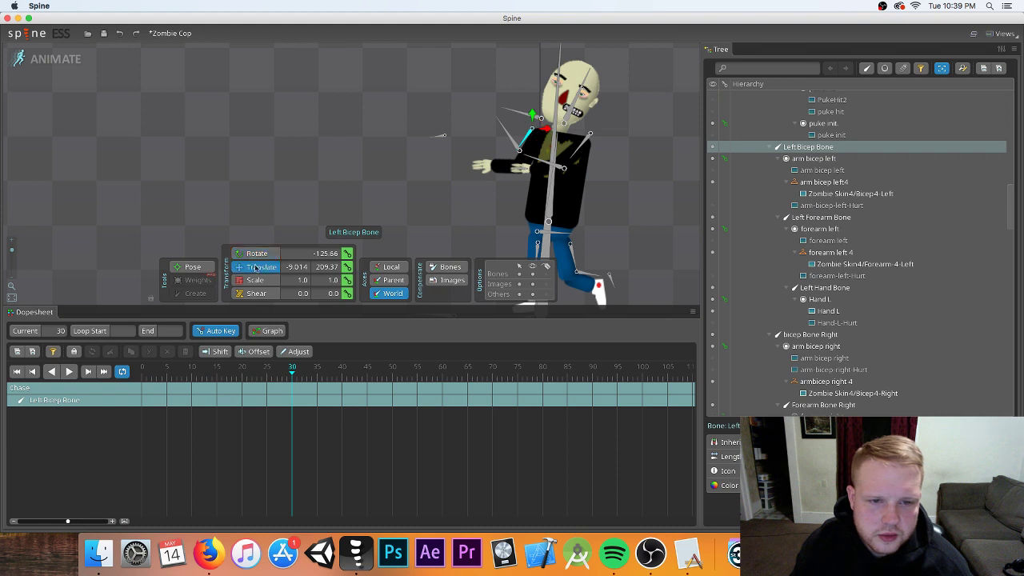
drag(543, 129, 536, 120)
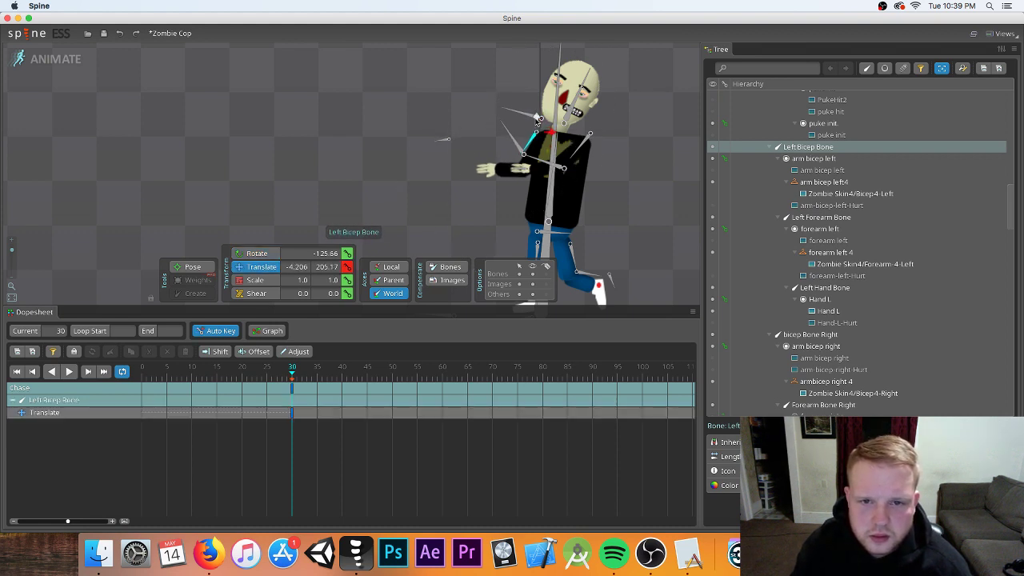
click(70, 376)
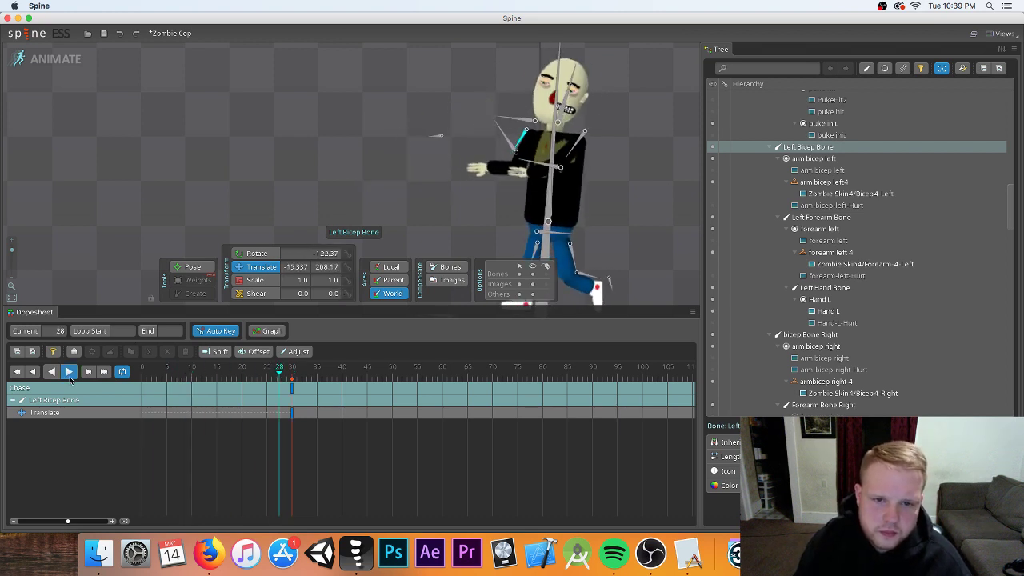
- At frame 16, move the left hand bone to about (-127.3, 190.9), and go to frame 25
drag(245, 377, 221, 382)
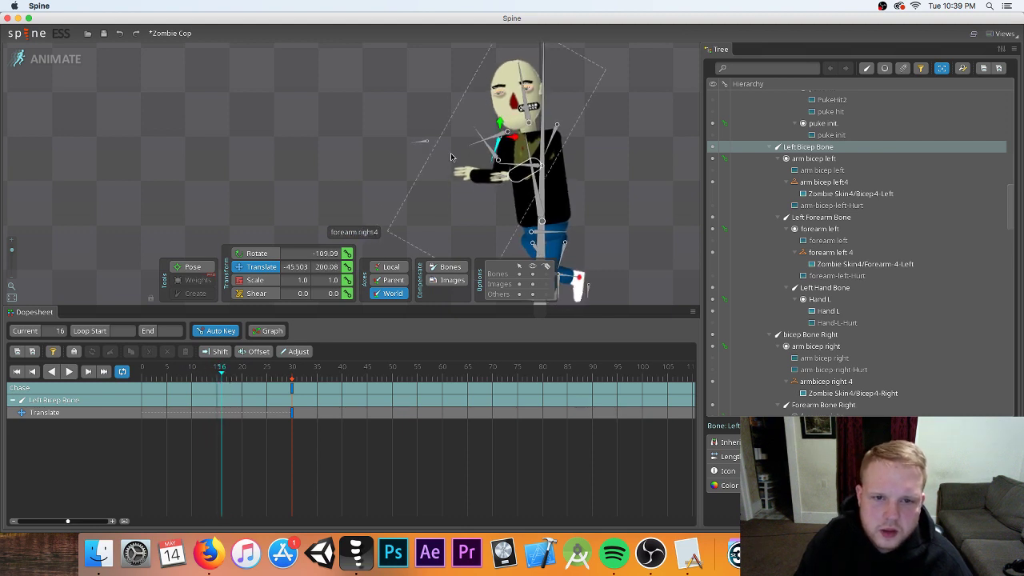
click(424, 142)
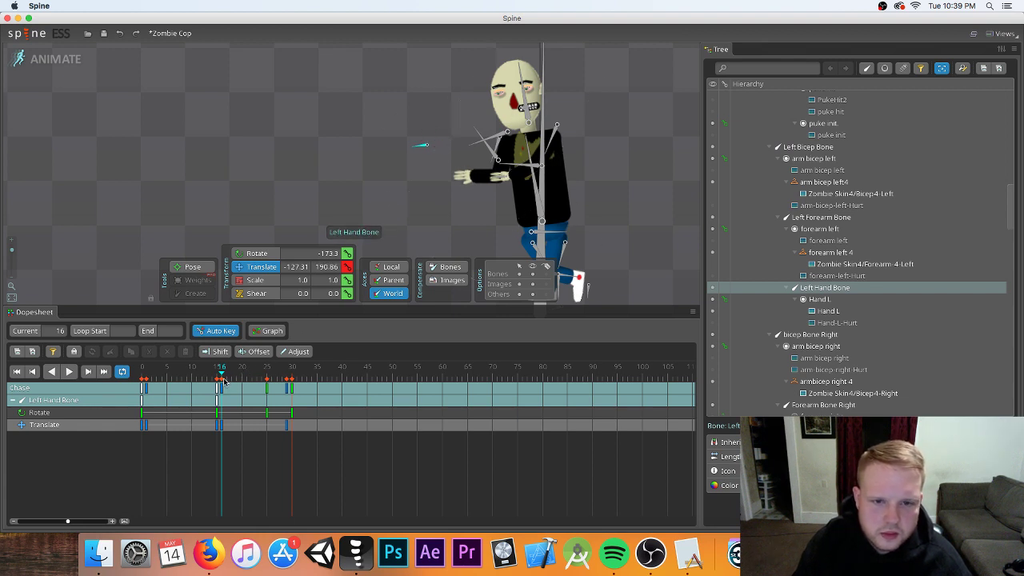
mouse_move(225, 382)
mouse_down()
mouse_move(293, 383)
mouse_move(274, 386)
mouse_up()
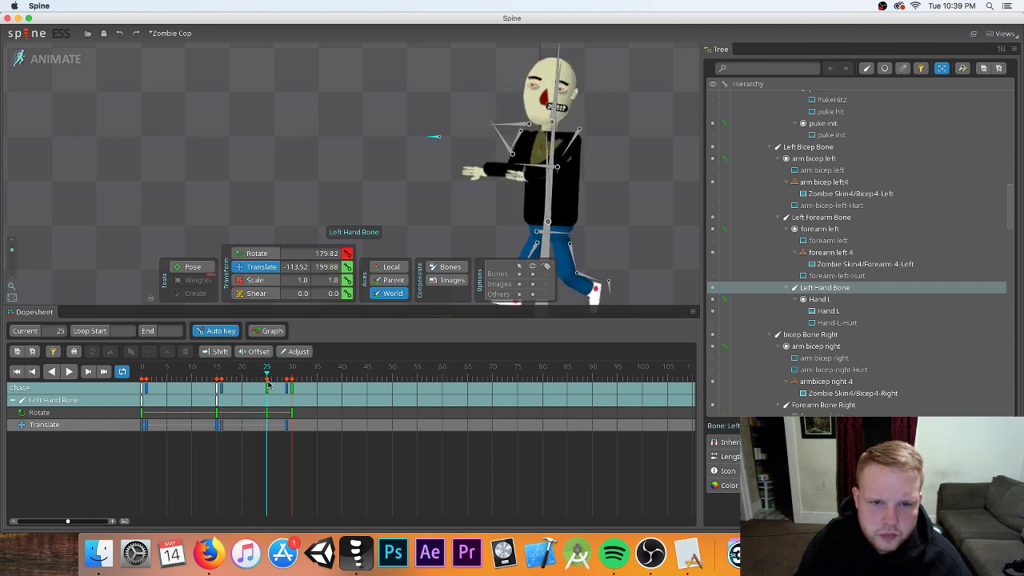
- At frame 25, move the left hand bone to about (-111.1, 204.7) and play the animation
mouse_move(270, 386)
mouse_down()
mouse_move(237, 386)
mouse_move(264, 385)
mouse_up()
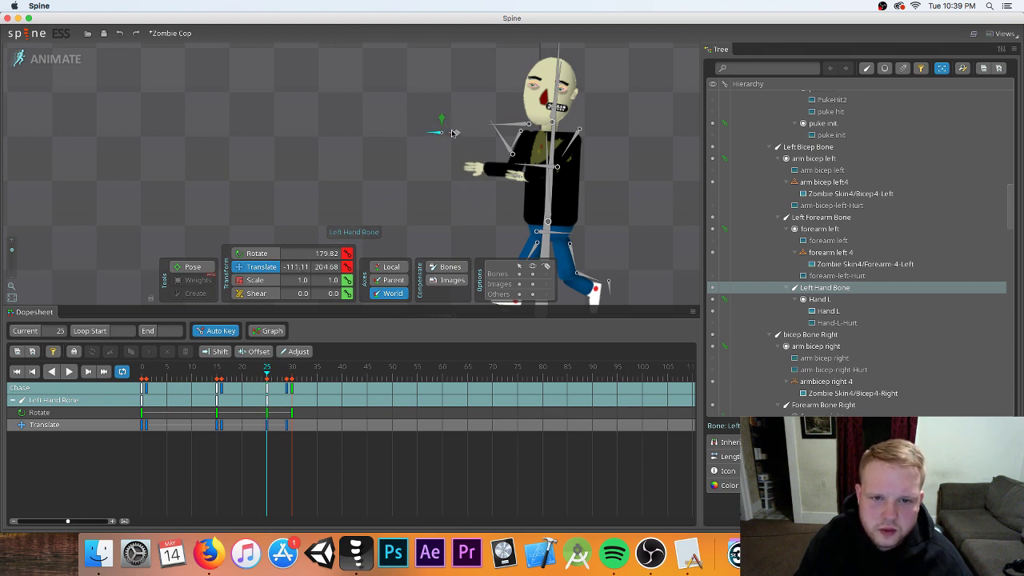
click(71, 372)
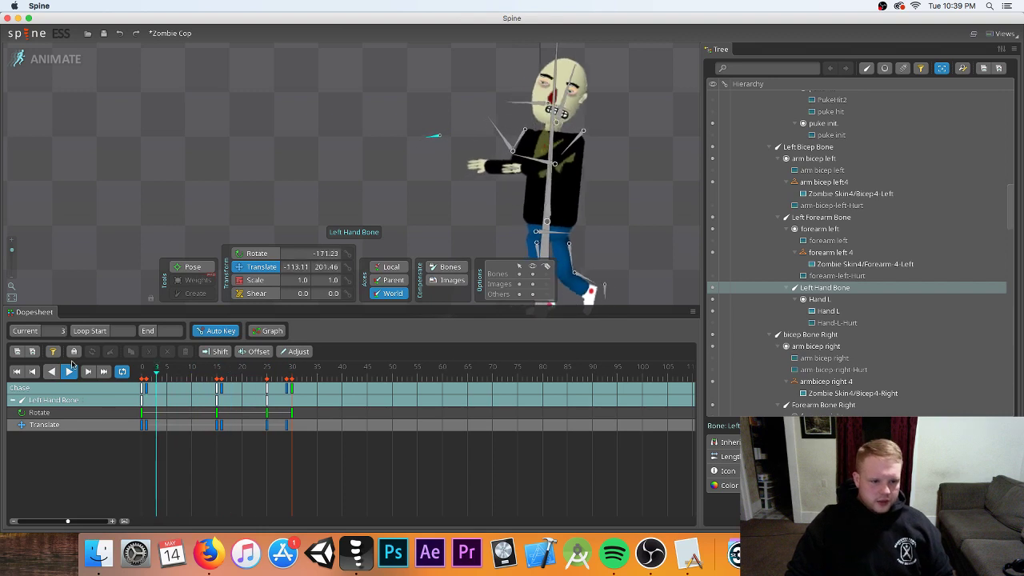
click(96, 371)
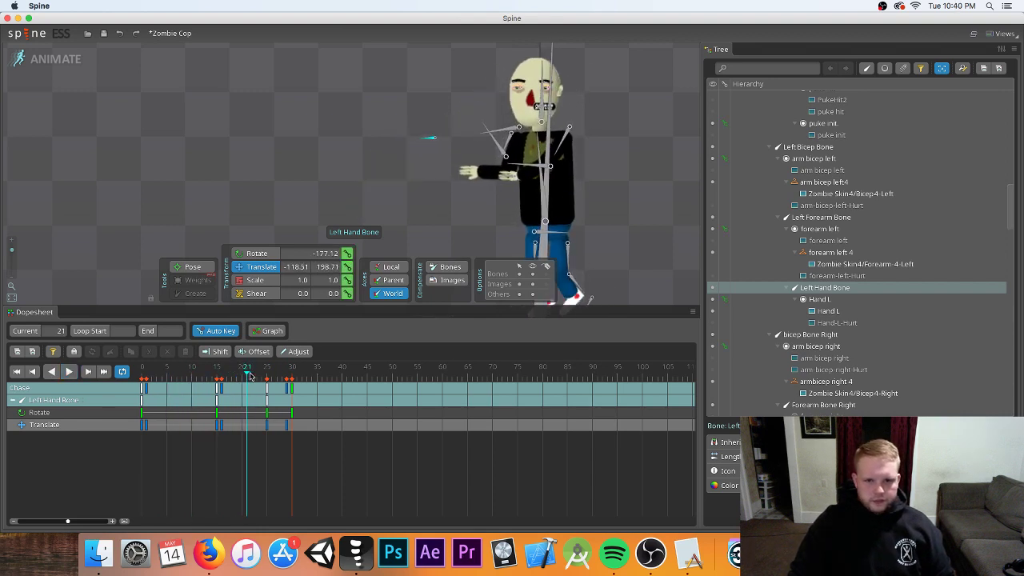
- At frame 16, move the left hand bone to about (-131.5, 190.9) and play the animation
drag(250, 376, 264, 376)
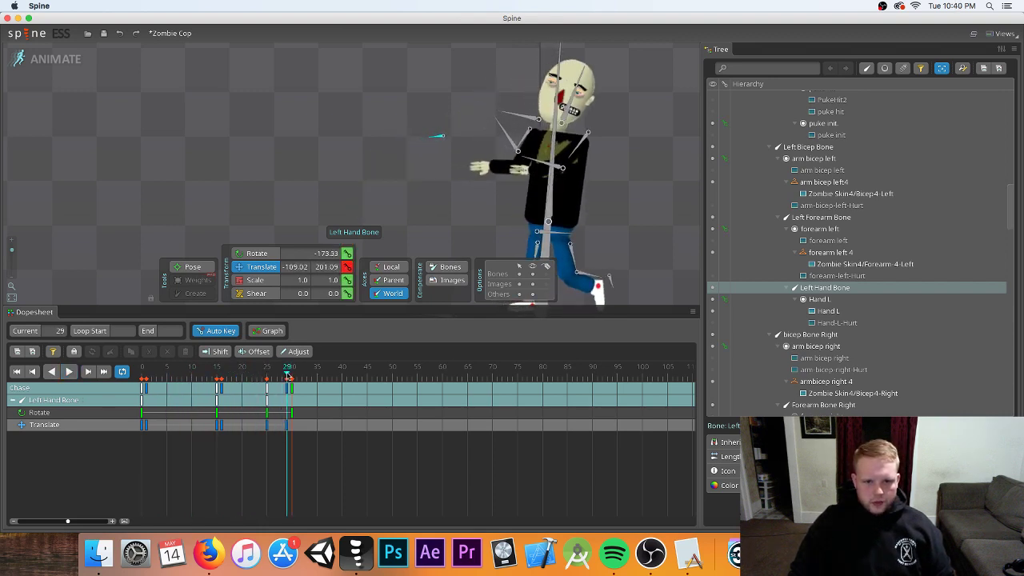
drag(285, 376, 223, 390)
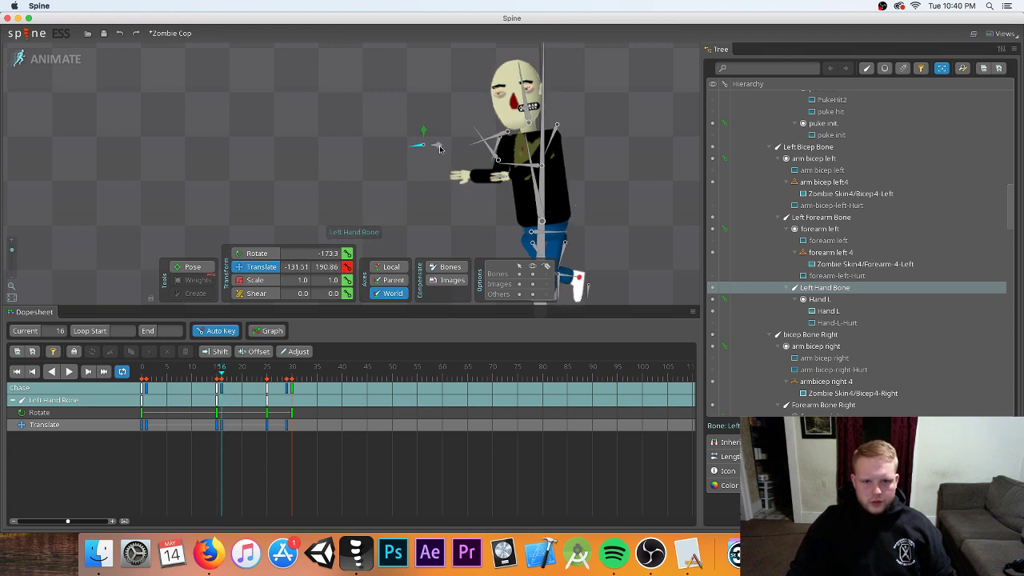
click(69, 371)
- Go to frame 1 to check the left forearm and hand pose, and replay the Chase animation
click(197, 376)
drag(197, 376, 147, 380)
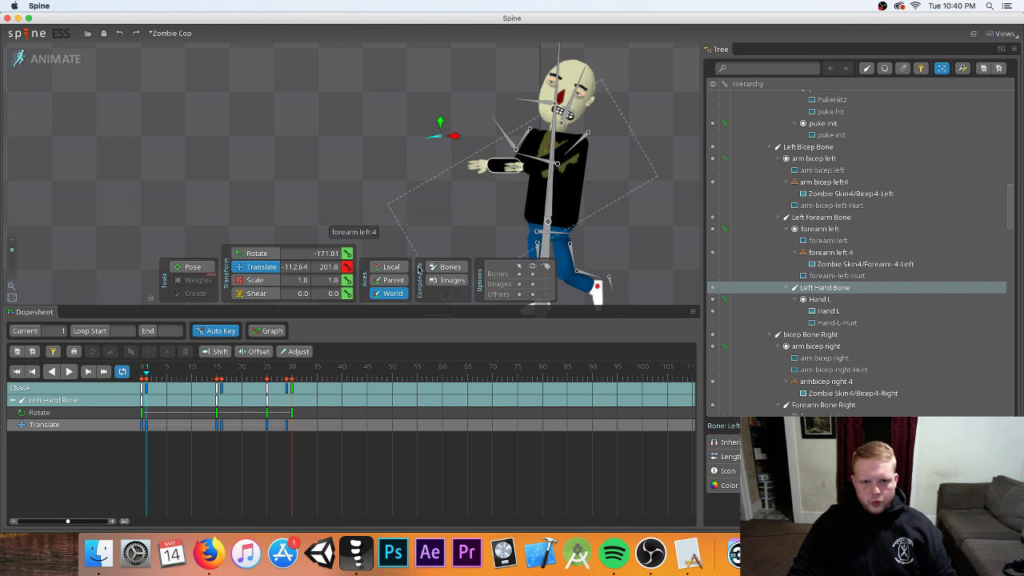
click(69, 371)
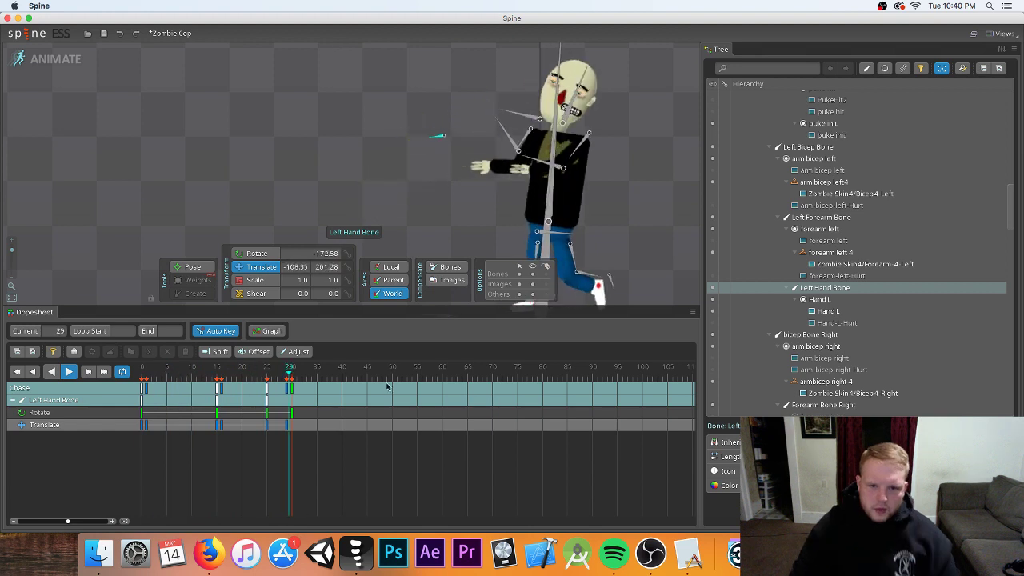
click(69, 370)
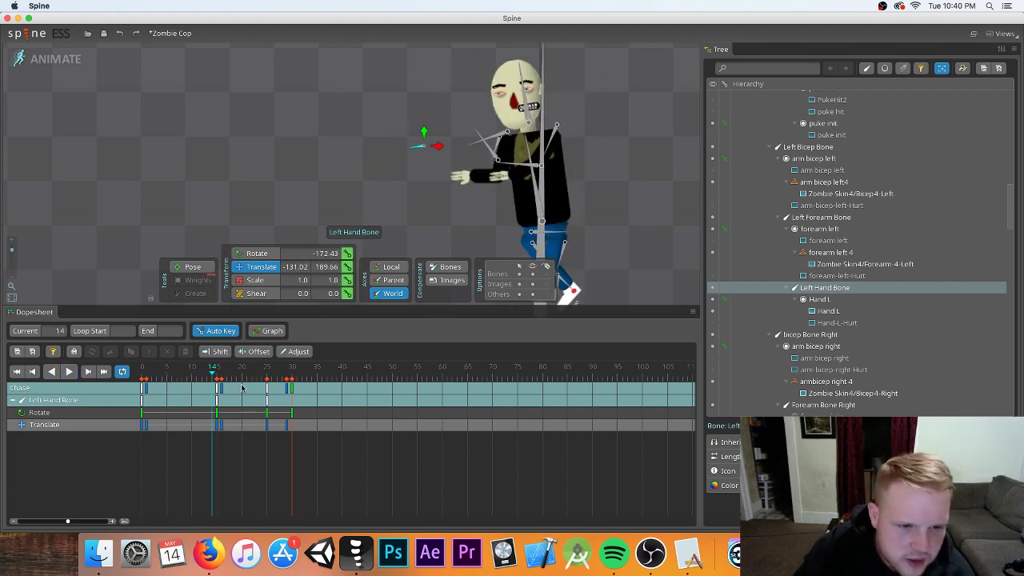
- At frame 25, move the right hand bone to about (-21.0, 157.0) and play the animation
drag(216, 380, 268, 383)
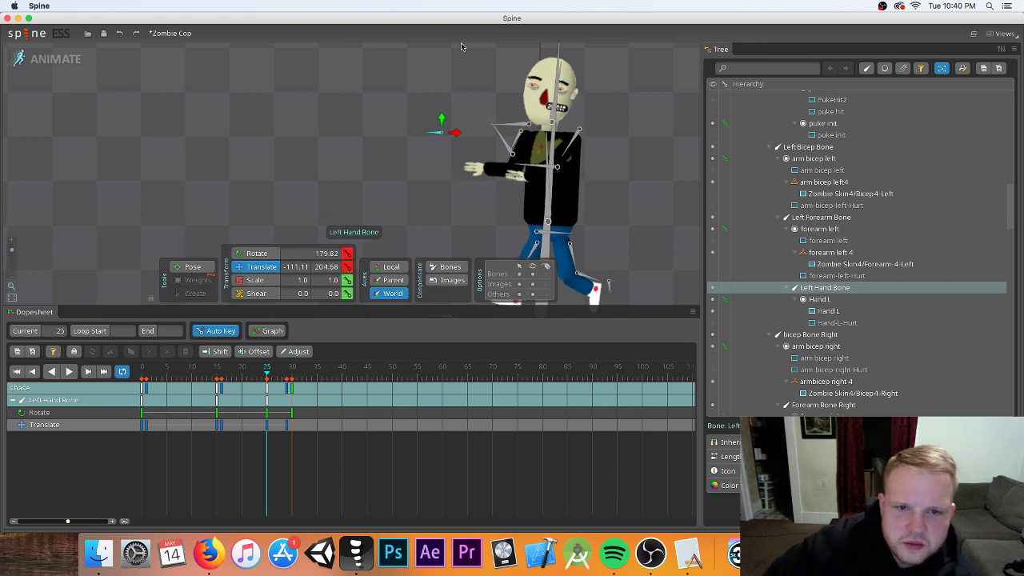
click(513, 178)
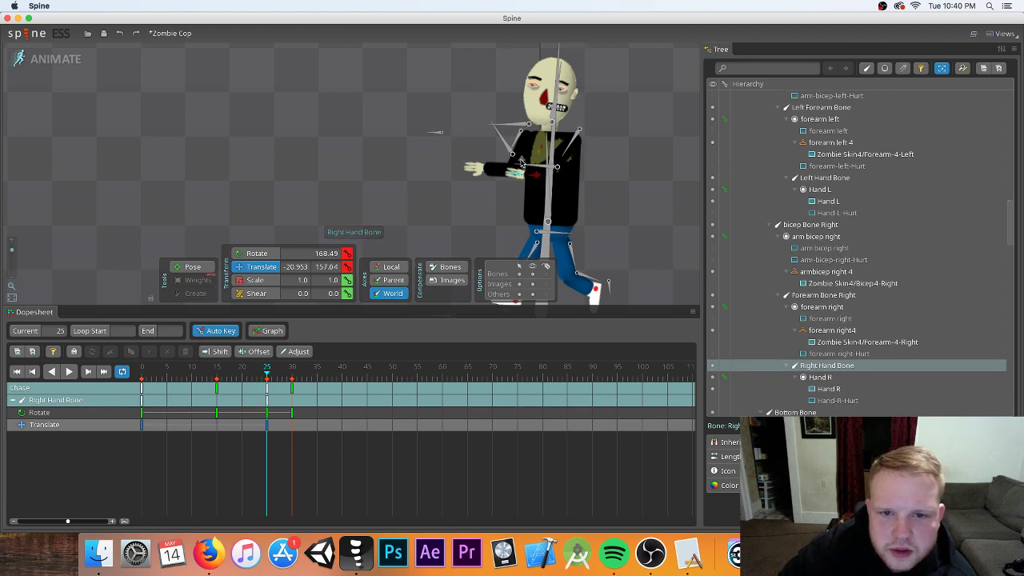
click(70, 372)
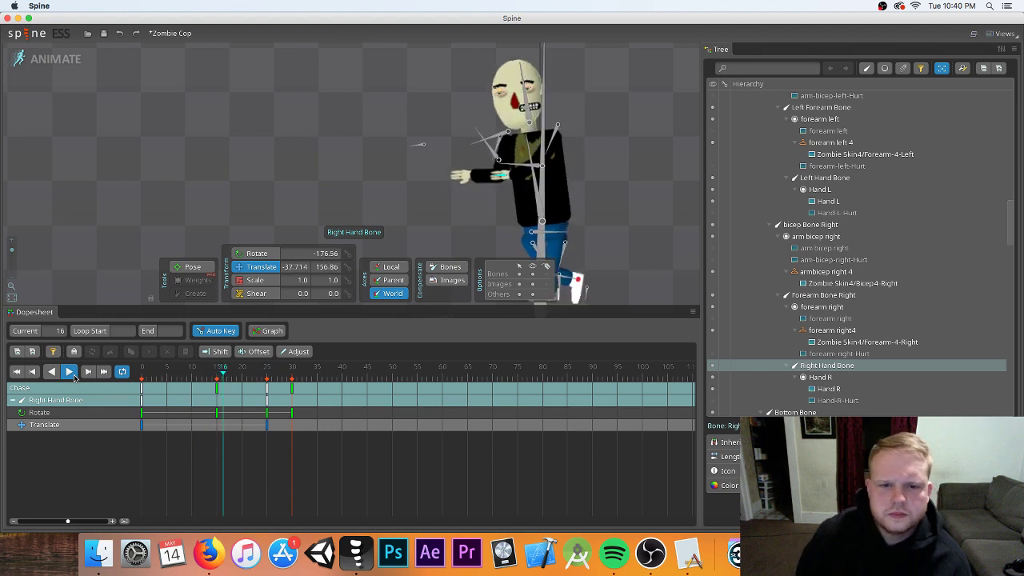
click(70, 372)
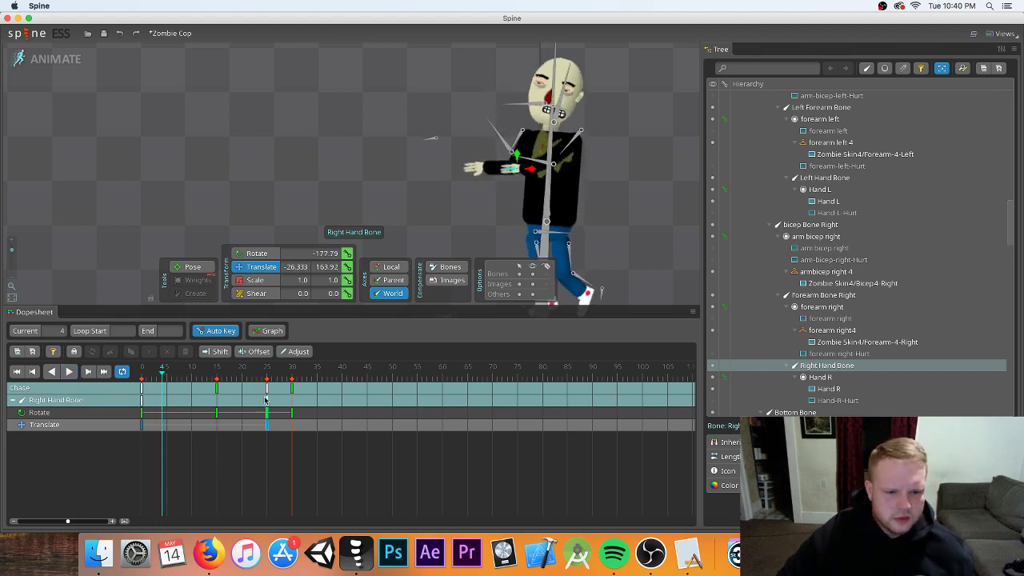
- Clear the bone selection and delete all the Chase animation's keys at frame 30
key(Escape)
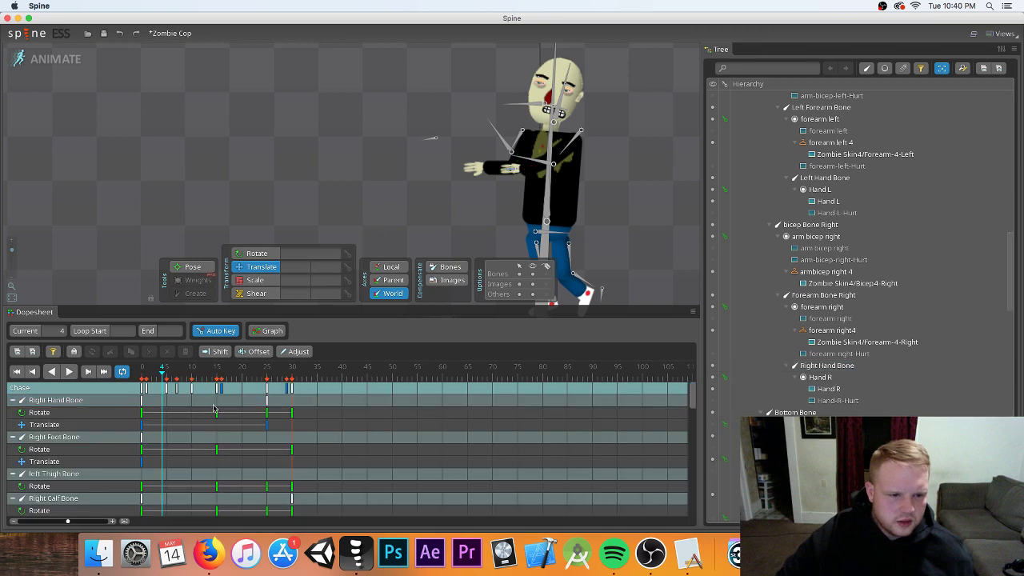
click(289, 391)
click(167, 353)
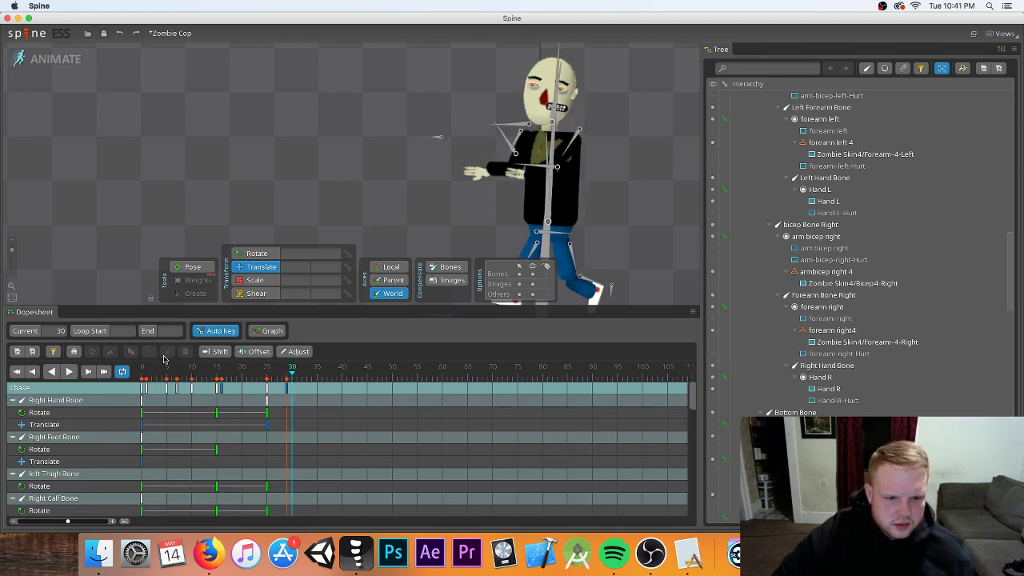
- Copy all the Chase keys at frame 0, paste them at frame 30, and play the animation
click(143, 389)
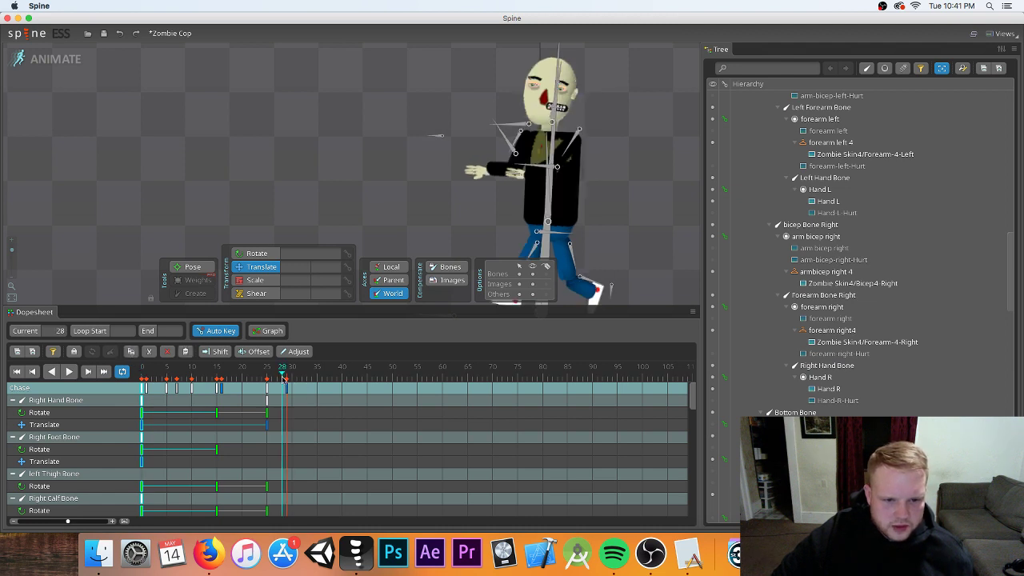
key(Right)
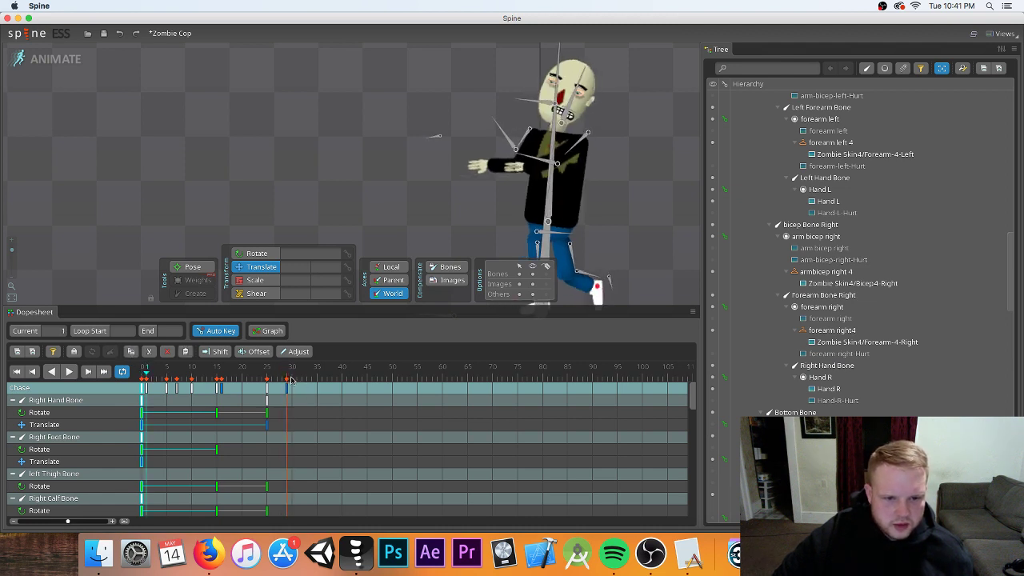
click(292, 380)
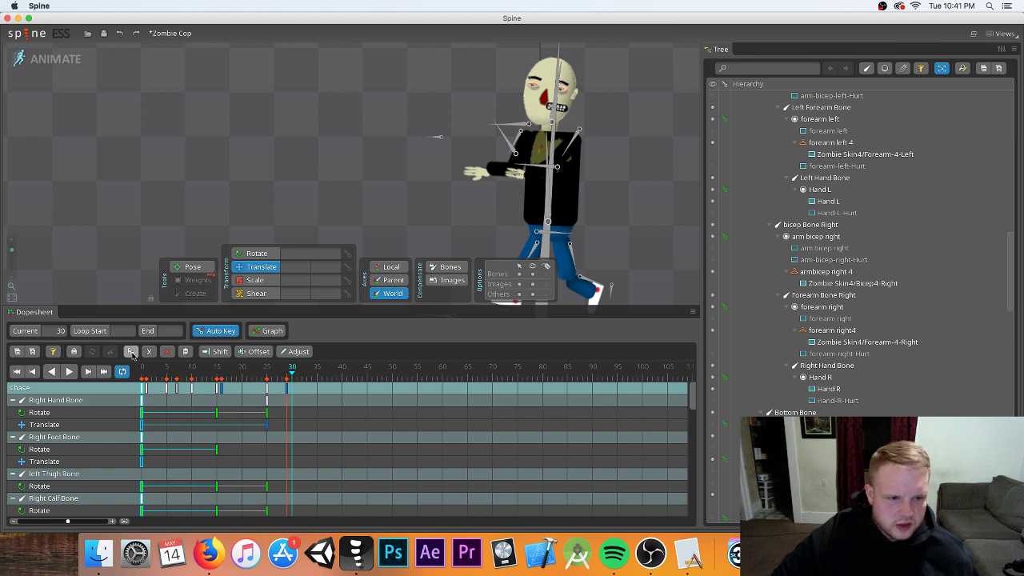
click(185, 351)
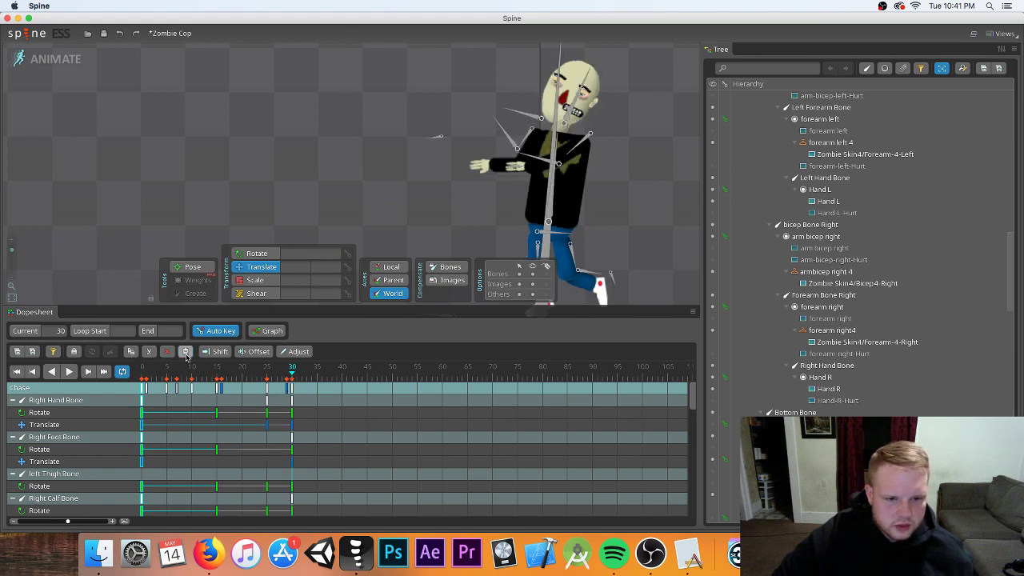
click(69, 371)
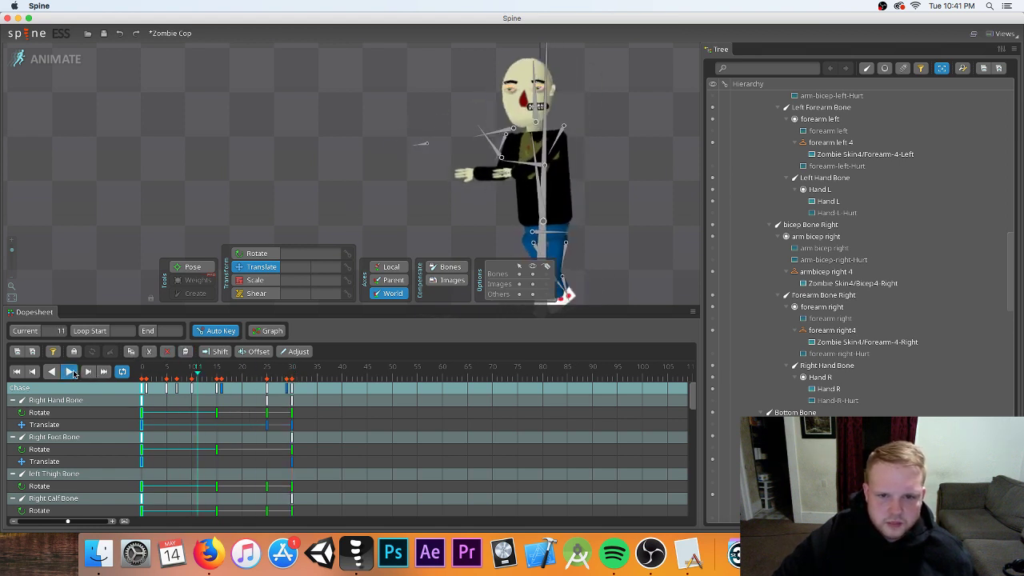
scroll(407, 183, down, 3)
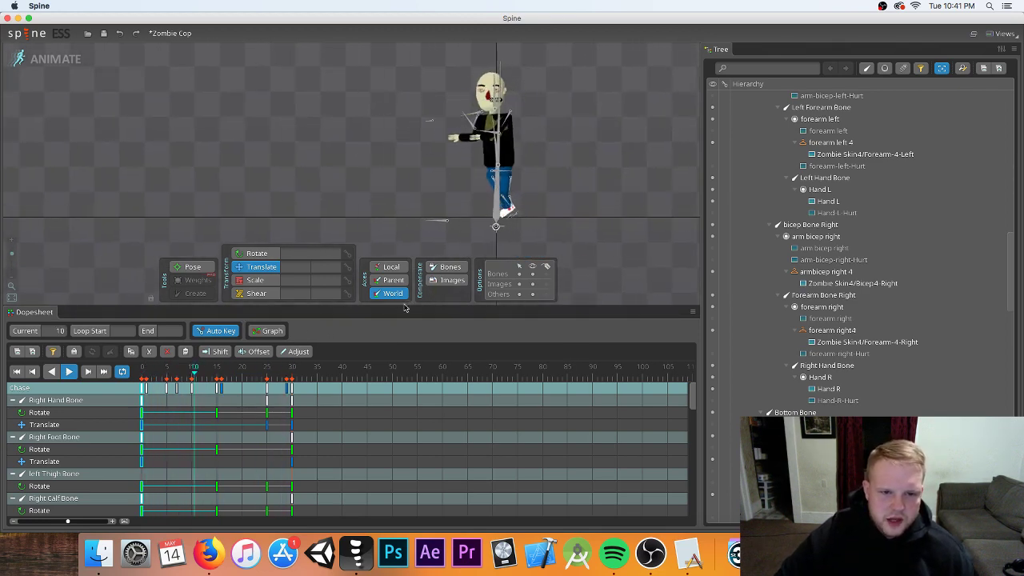
- Try a Bezier curve on the selected frame 0 keys, moving its end handle to make the motion start faster
click(276, 330)
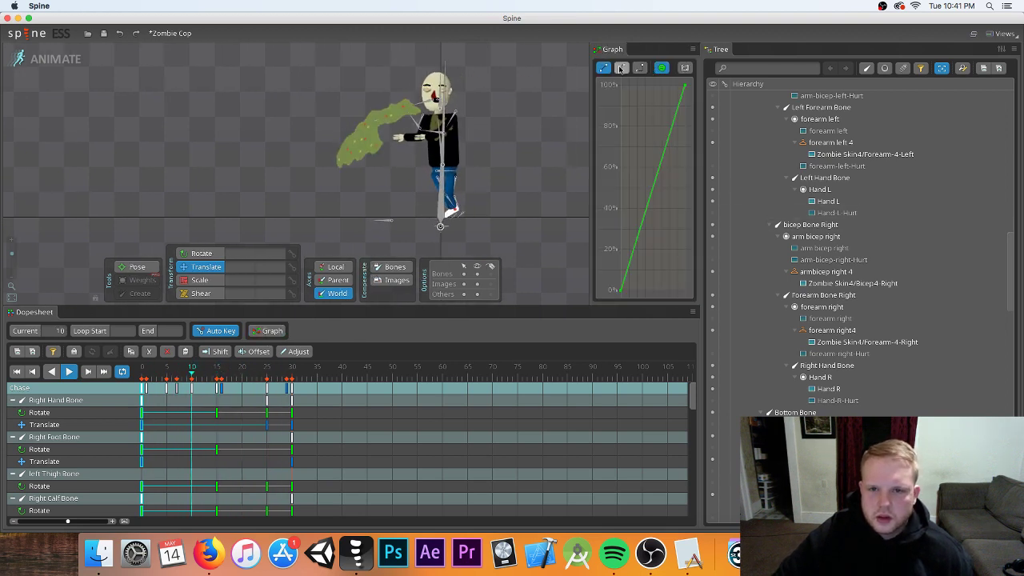
click(620, 68)
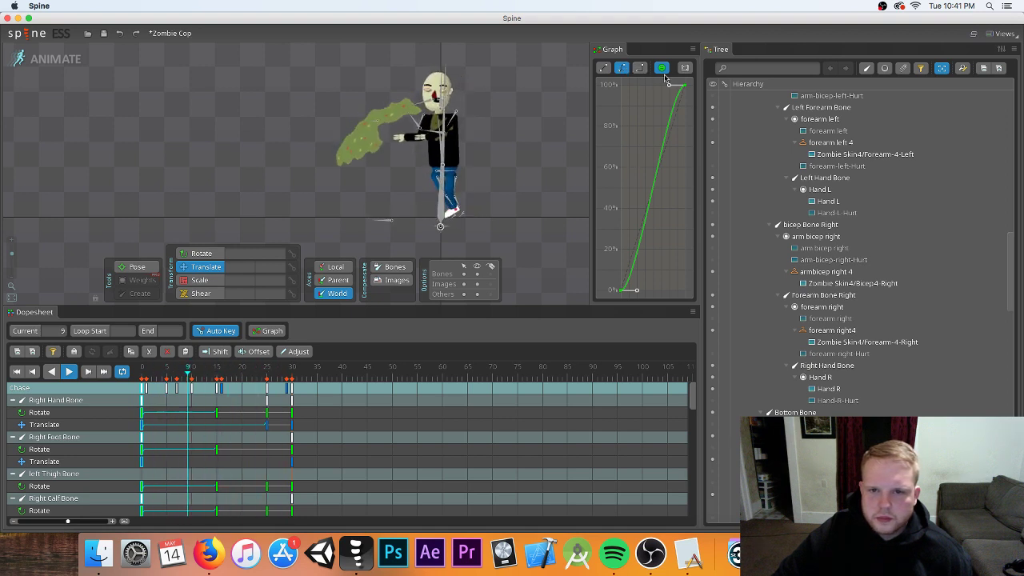
click(603, 68)
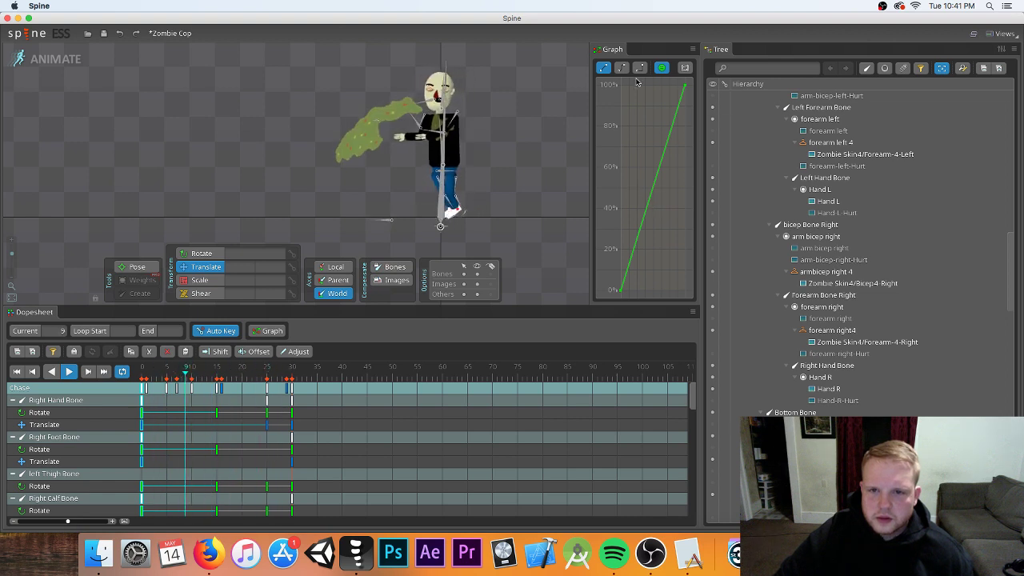
click(622, 69)
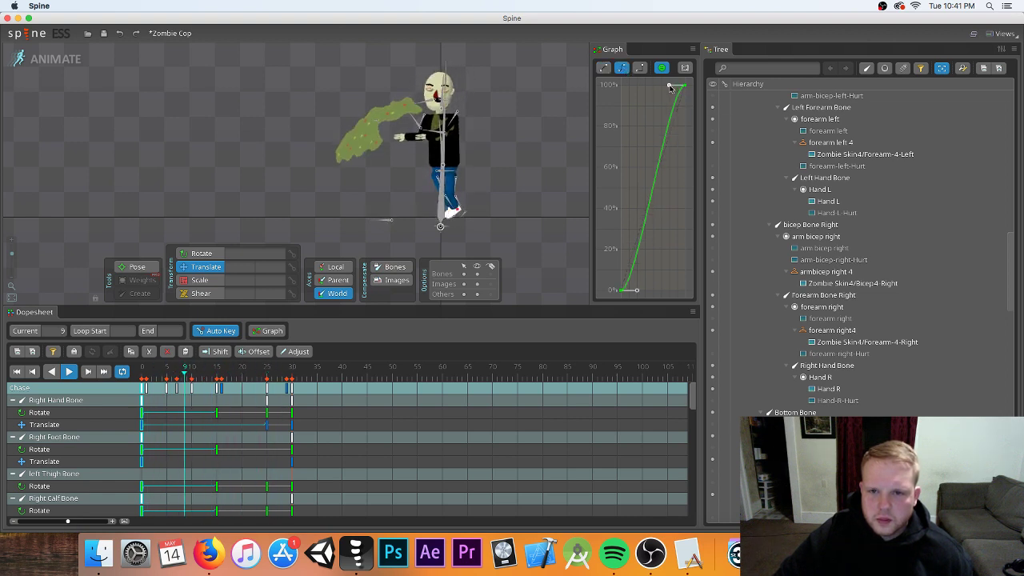
drag(670, 89, 615, 192)
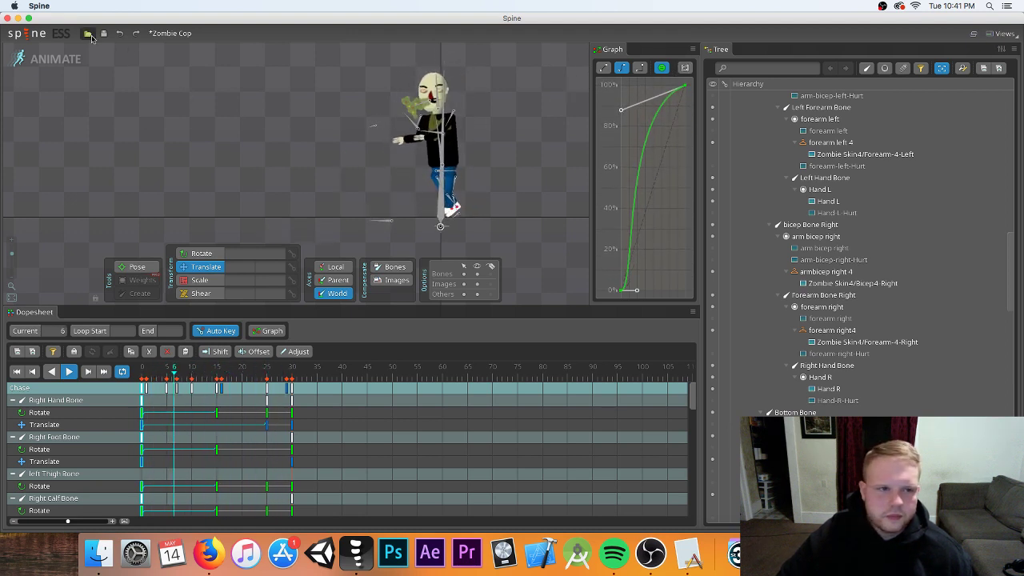
- Undo the handle and Bezier curve changes on the frame 0 keys, and close the Graph view
click(118, 34)
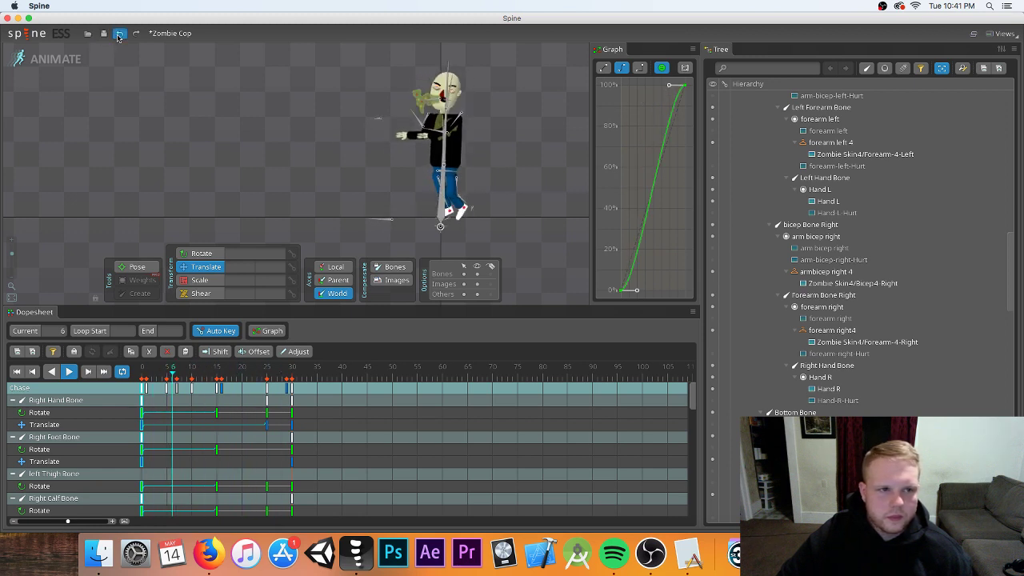
click(118, 35)
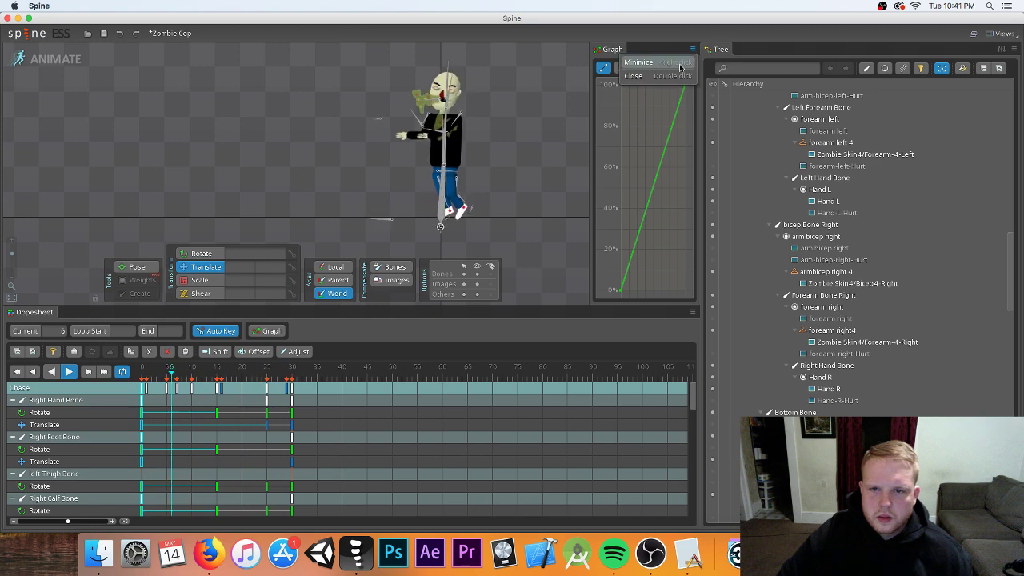
drag(649, 51, 649, 78)
click(689, 67)
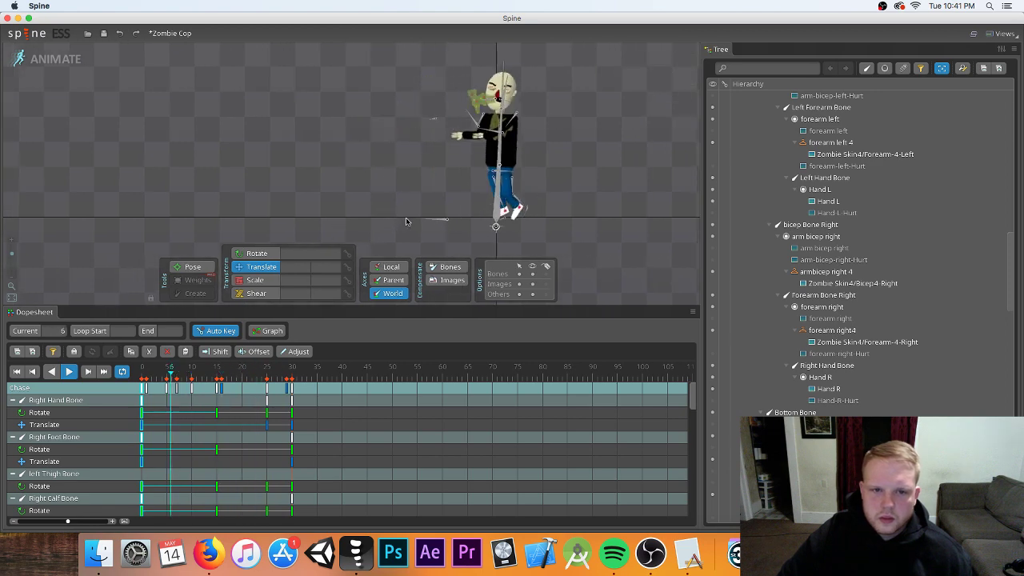
- Hide the bones and examine the zombie's arms, legs and feet as the Chase animation loops
click(532, 274)
scroll(562, 185, up, 3)
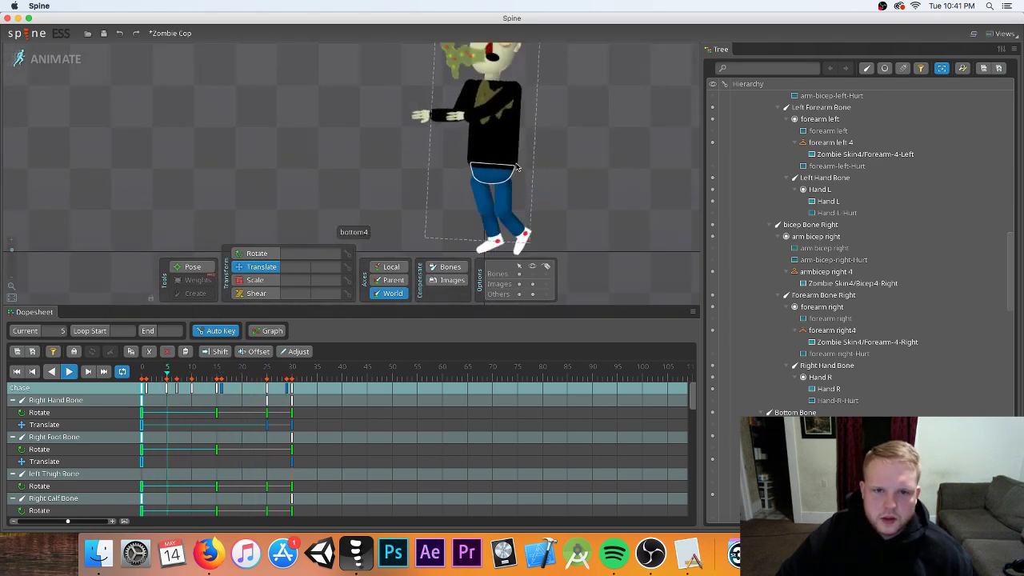
drag(562, 186, 542, 146)
scroll(545, 148, down, 3)
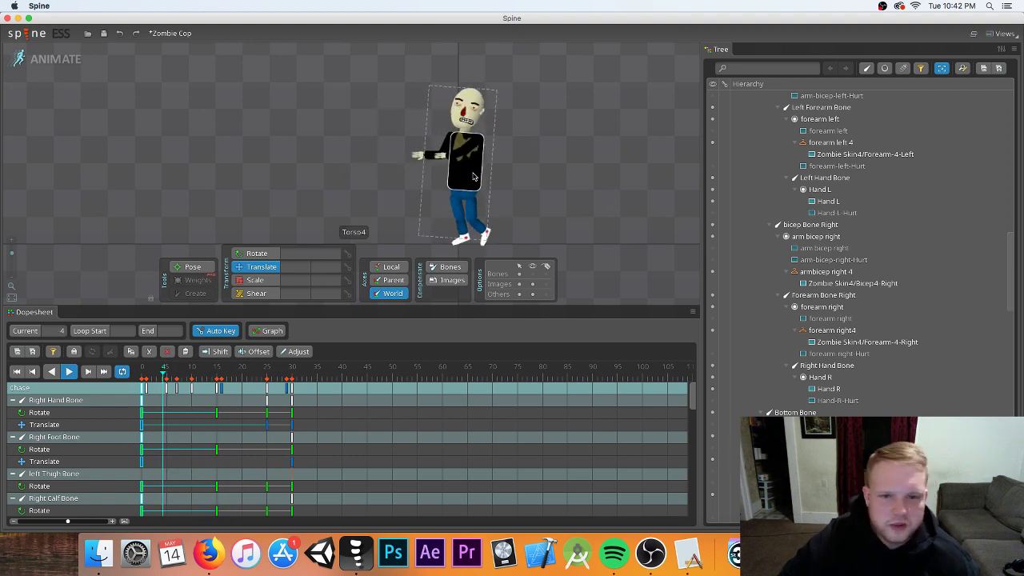
scroll(478, 188, down, 2)
drag(478, 188, 633, 210)
scroll(560, 214, up, 5)
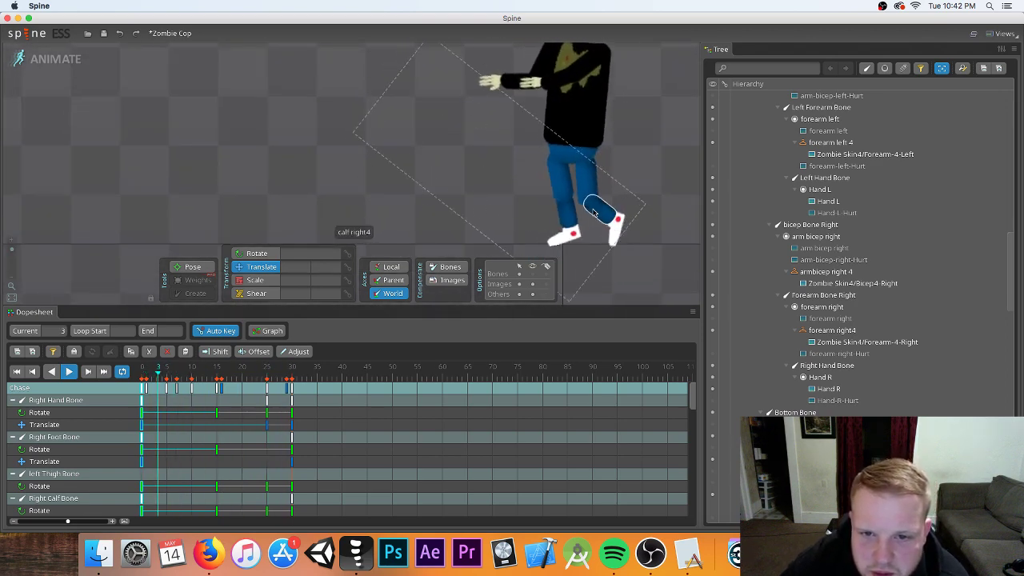
scroll(605, 212, down, 4)
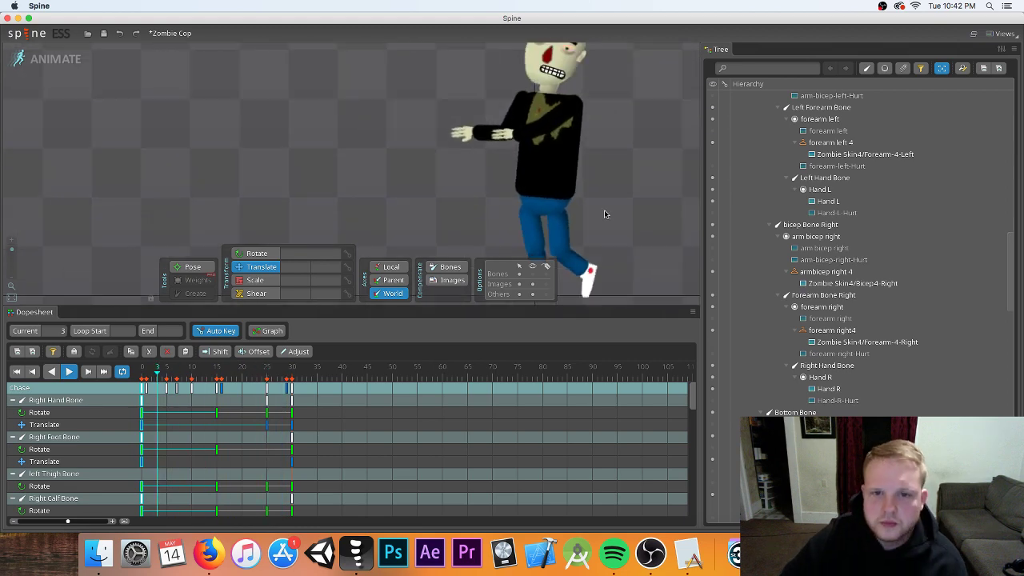
drag(498, 187, 583, 208)
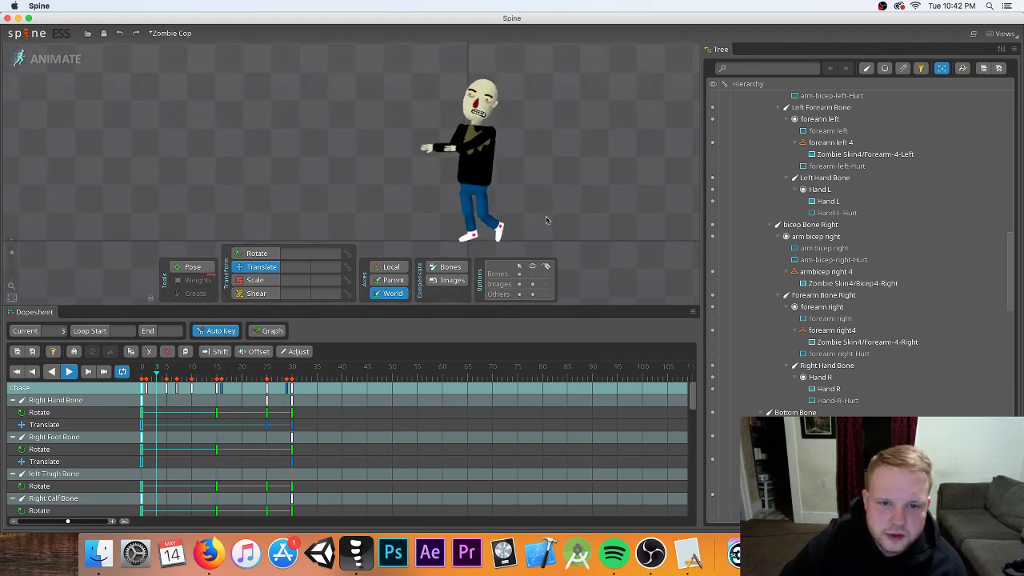
scroll(478, 216, up, 3)
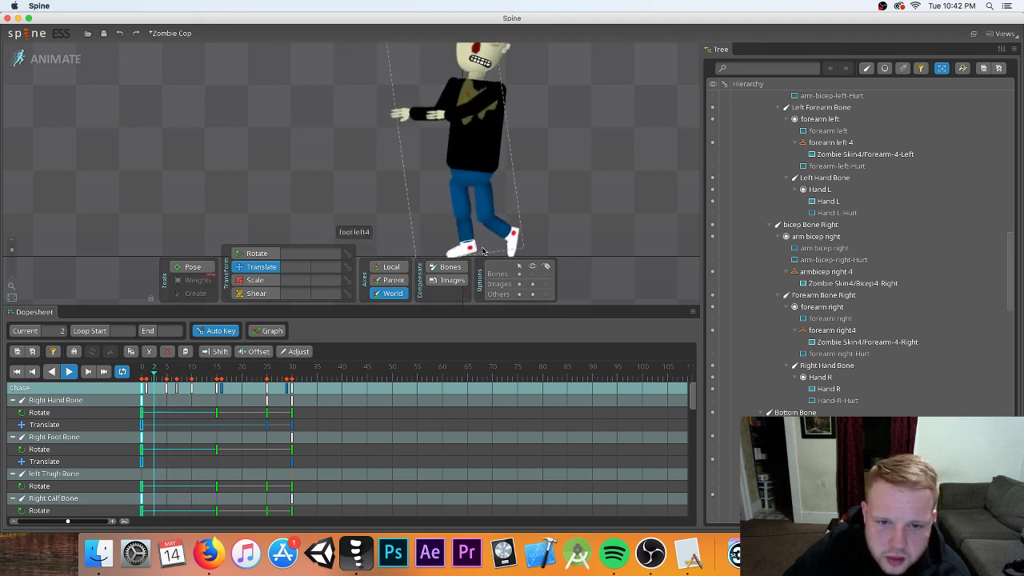
scroll(512, 192, down, 2)
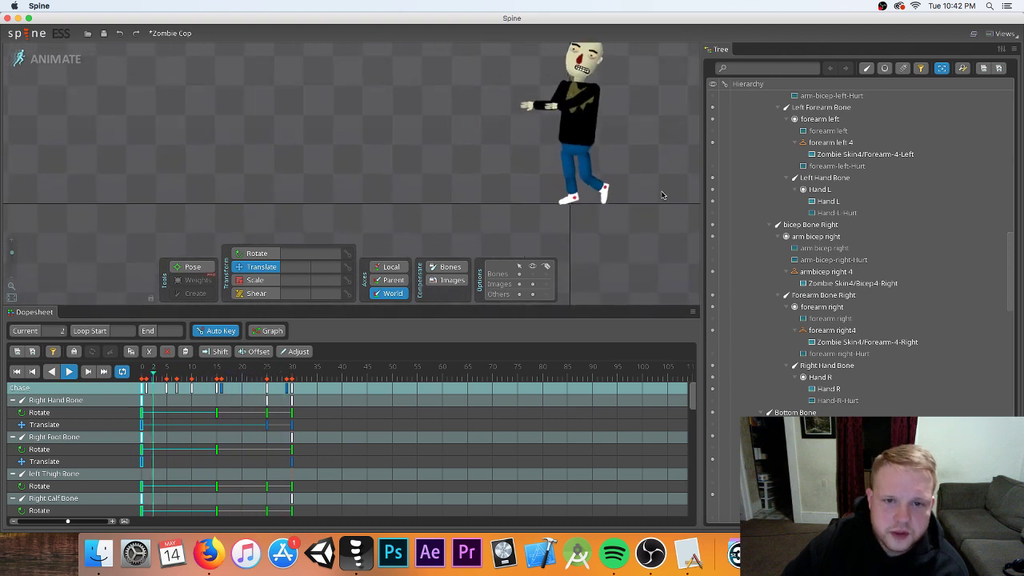
- Stop the Chase playback at frame 0 and create a new event named footsteps
drag(622, 208, 561, 218)
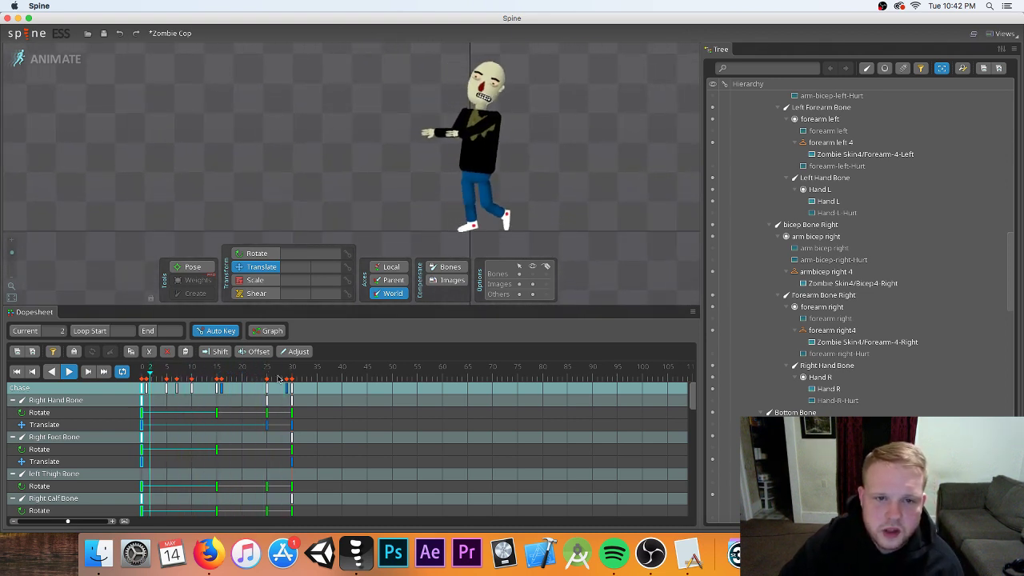
click(69, 371)
click(143, 381)
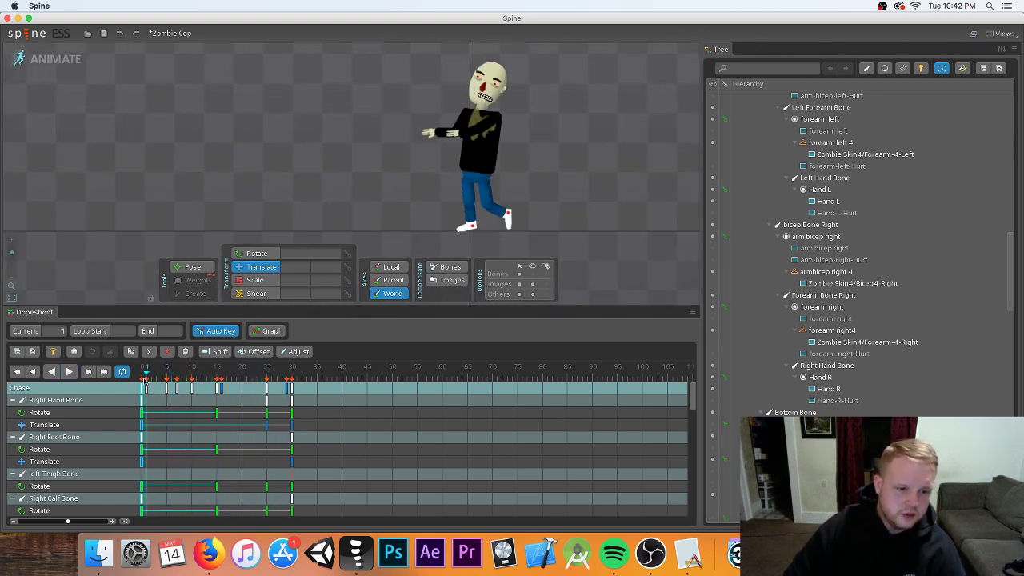
scroll(791, 312, down, 15)
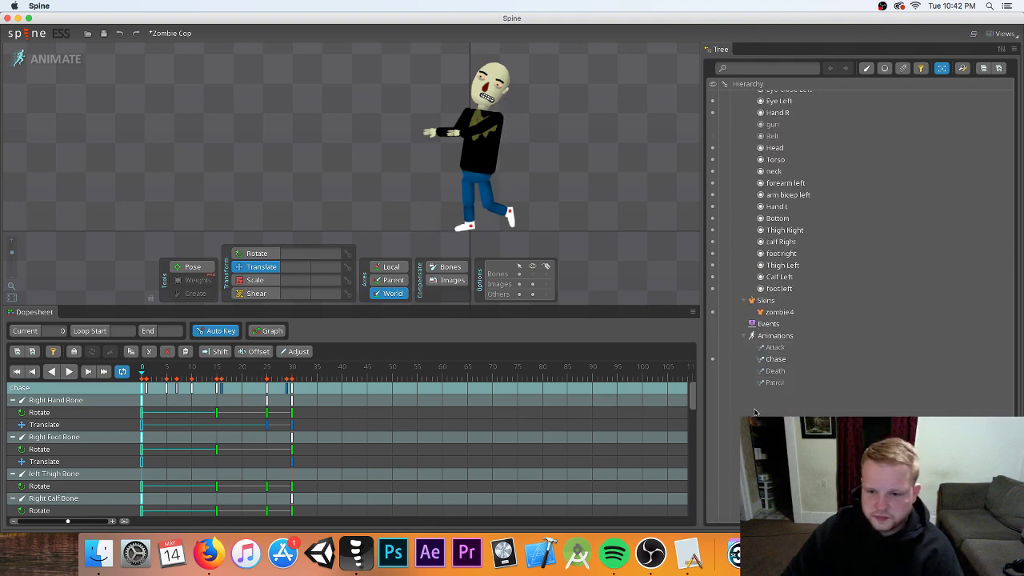
click(780, 318)
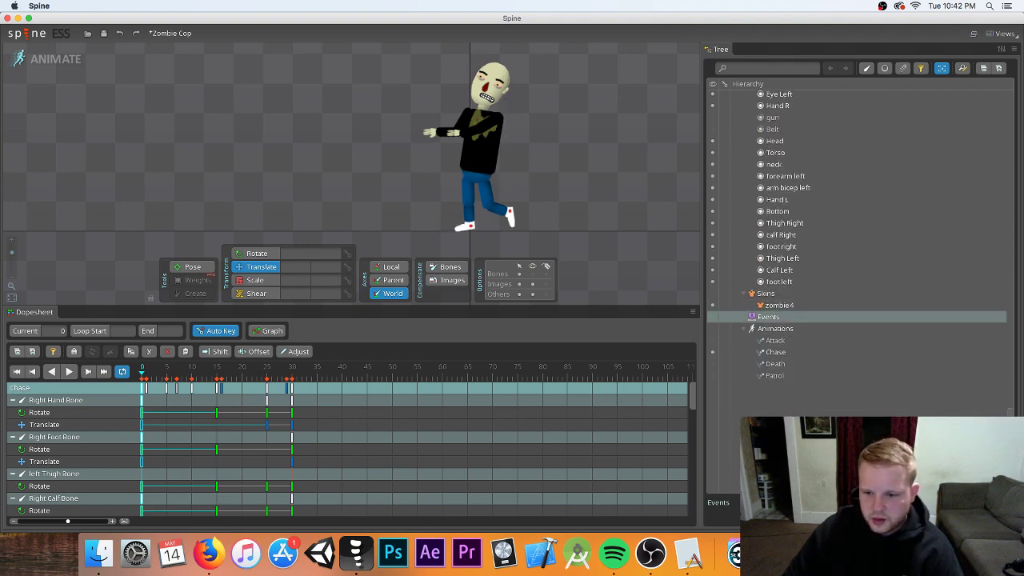
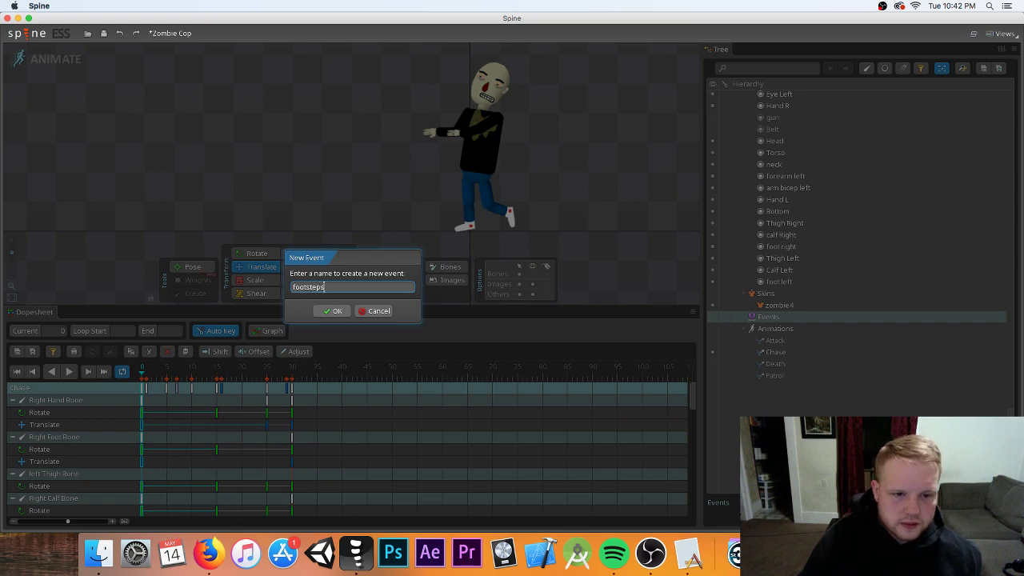
key(Return)
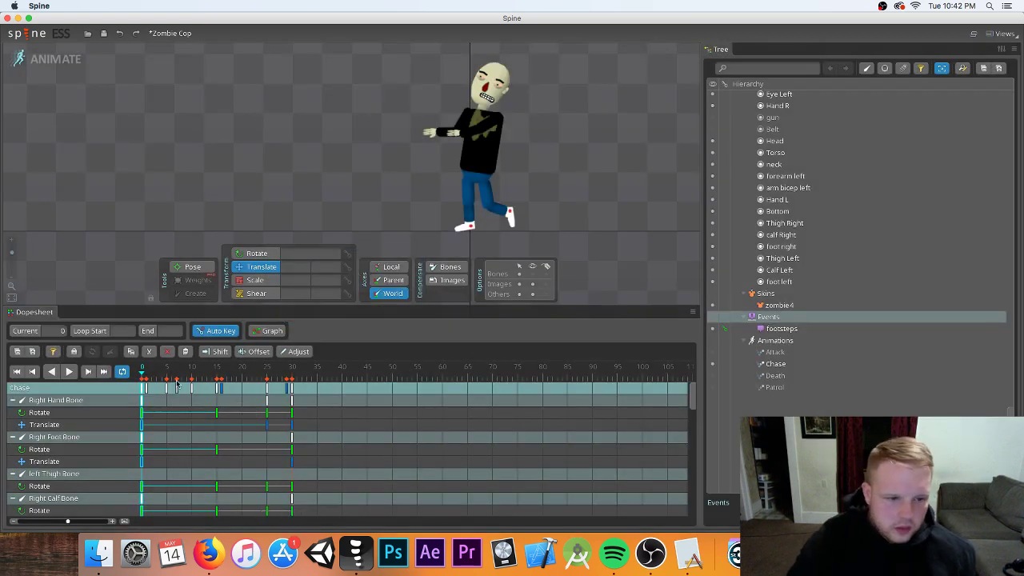
- Key the footsteps event at frames 17 and 30 of the Chase animation, where the feet land
drag(144, 382, 214, 376)
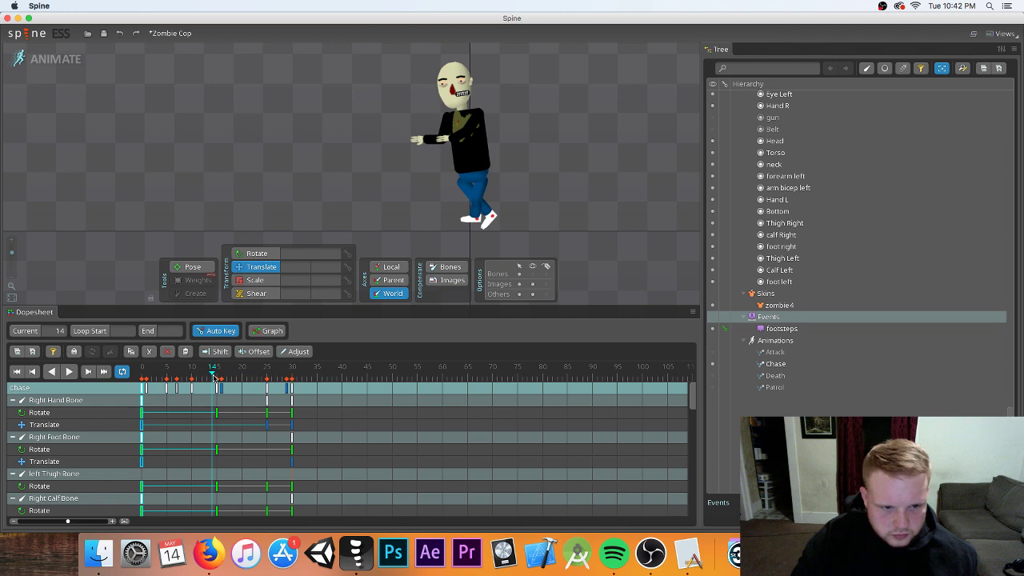
mouse_move(214, 376)
mouse_down()
mouse_move(179, 378)
mouse_move(228, 383)
mouse_up()
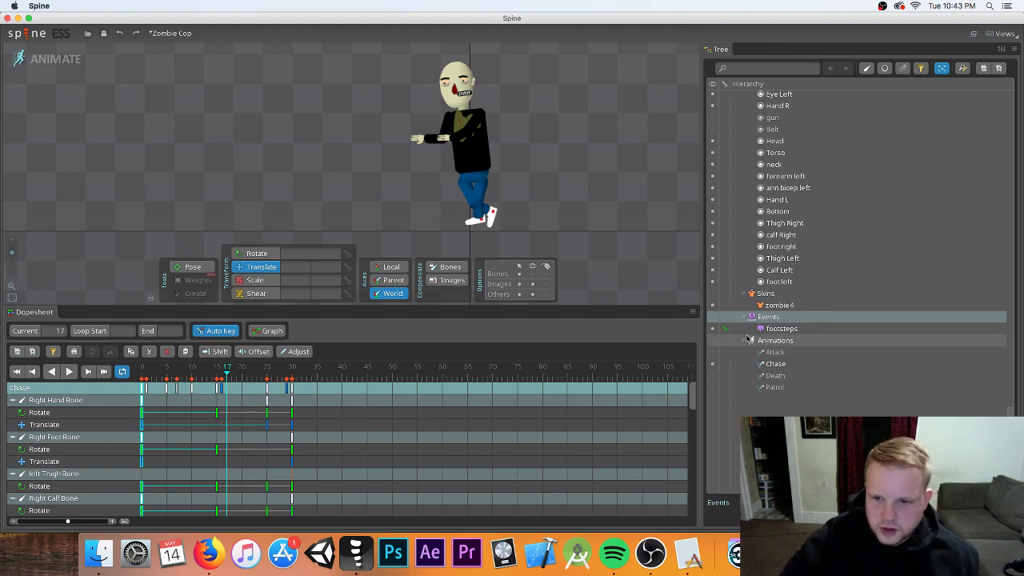
click(493, 423)
drag(219, 376, 292, 393)
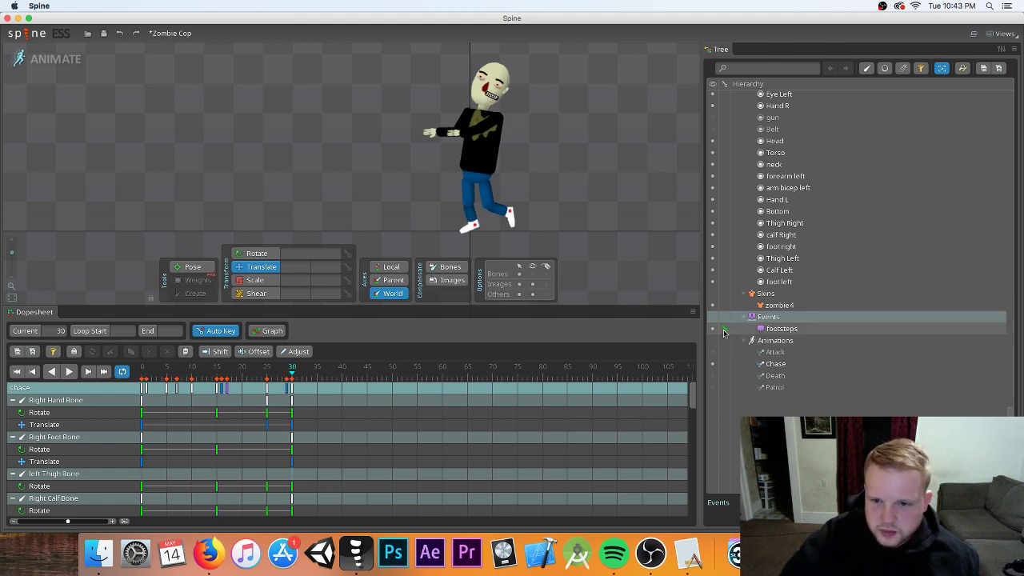
click(724, 329)
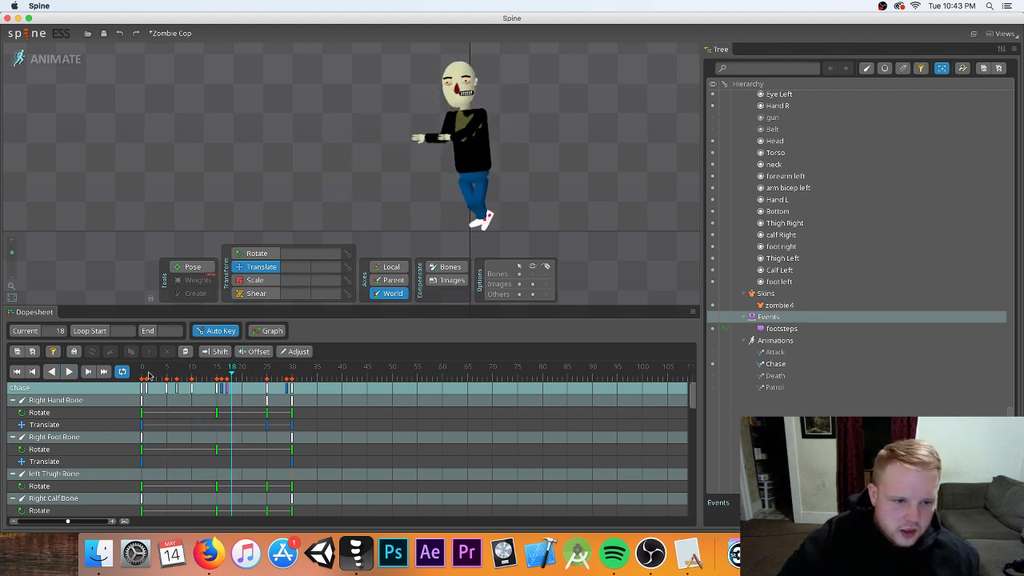
- Show the bones and move the Right Foot Bone at frame 15 to about X 13.9, Y 4.3
click(207, 376)
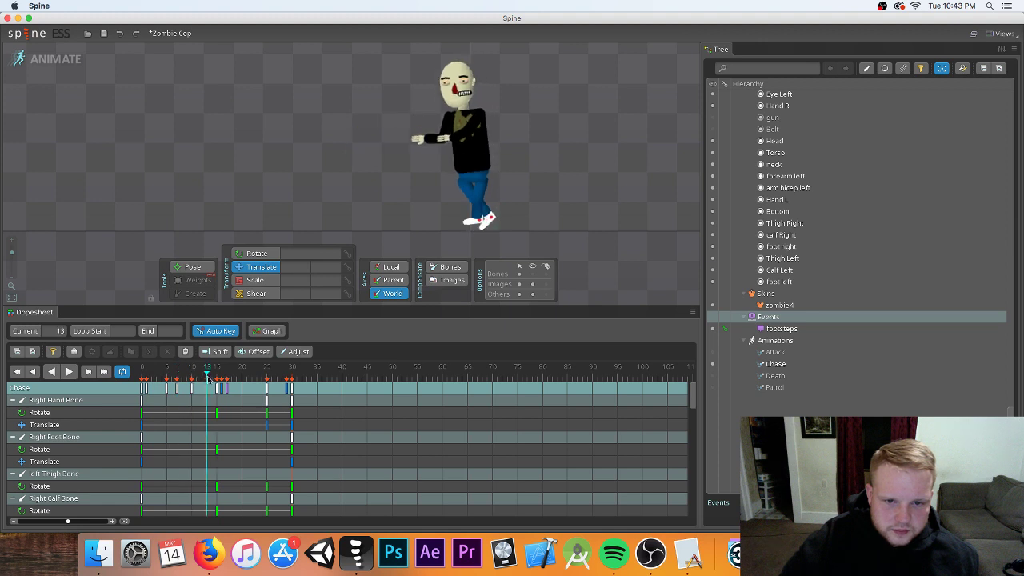
drag(207, 376, 218, 385)
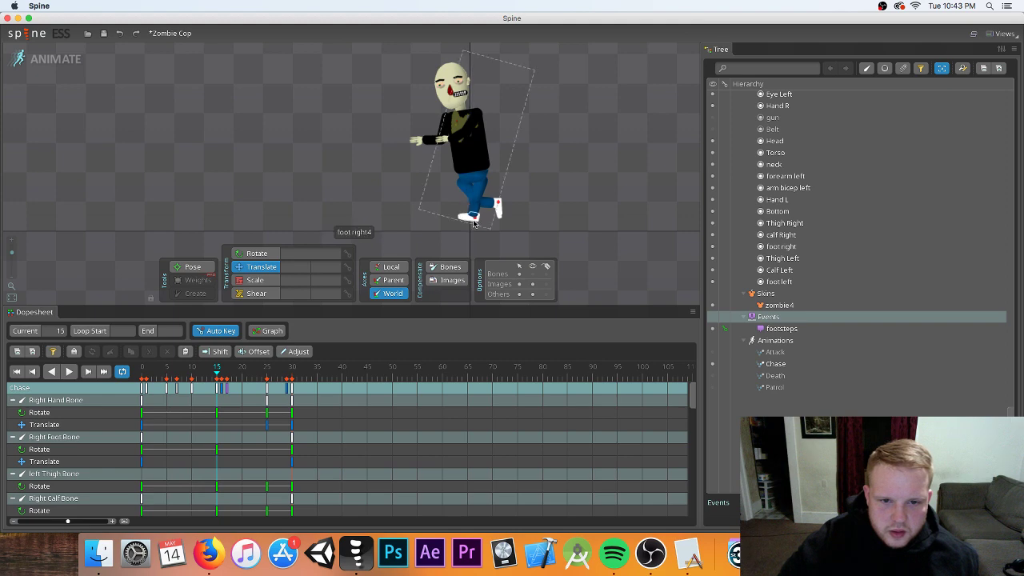
click(530, 277)
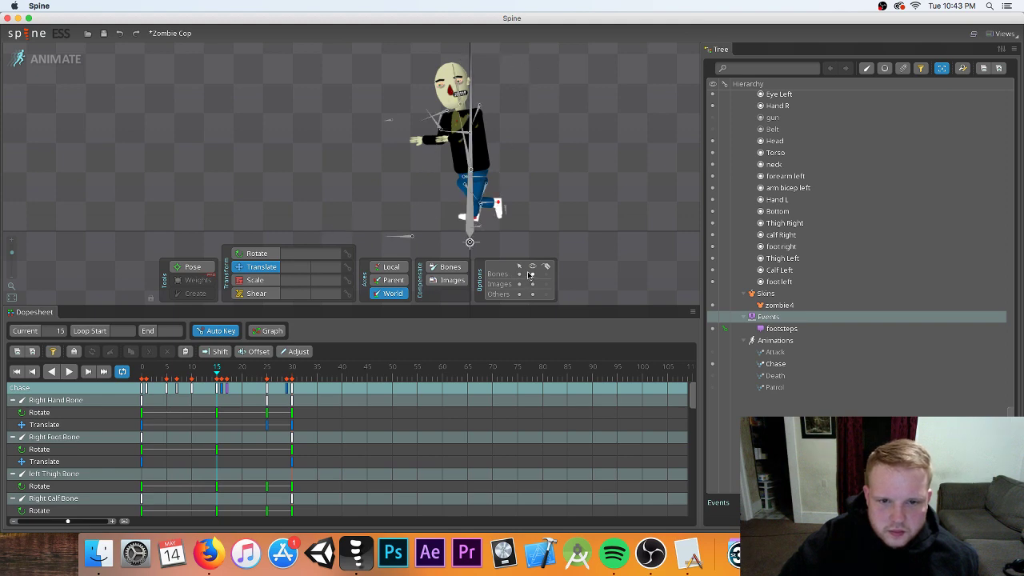
click(472, 233)
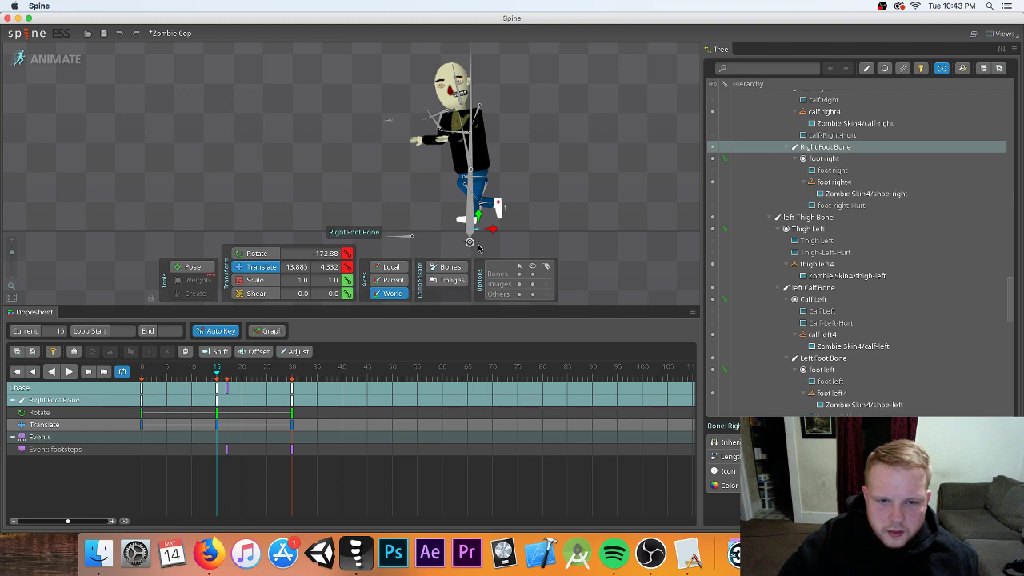
- Try lowering the root bone at frame 15, preview the Chase loop, and undo the move
click(469, 243)
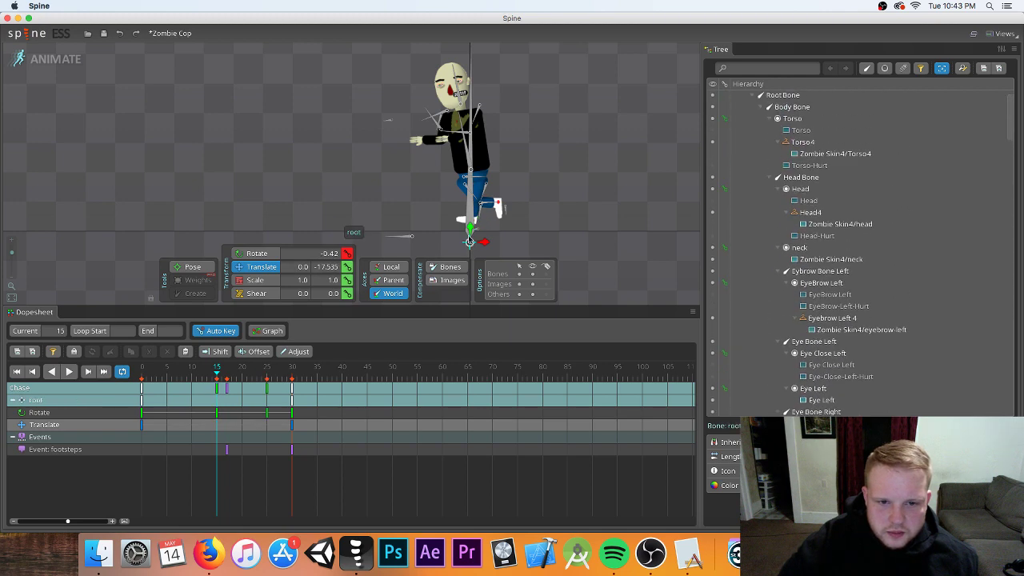
drag(468, 231, 468, 234)
click(69, 371)
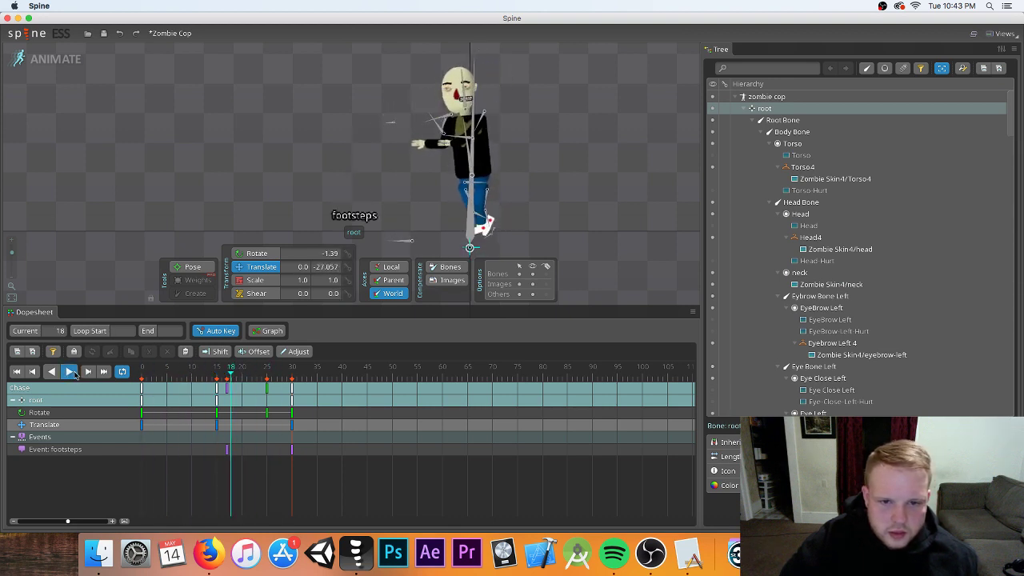
click(70, 371)
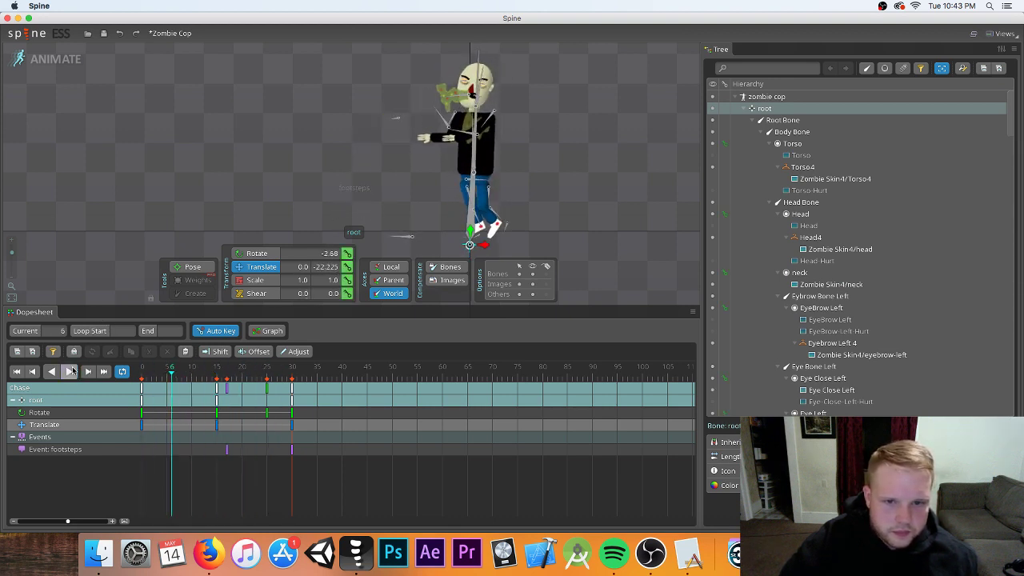
click(120, 35)
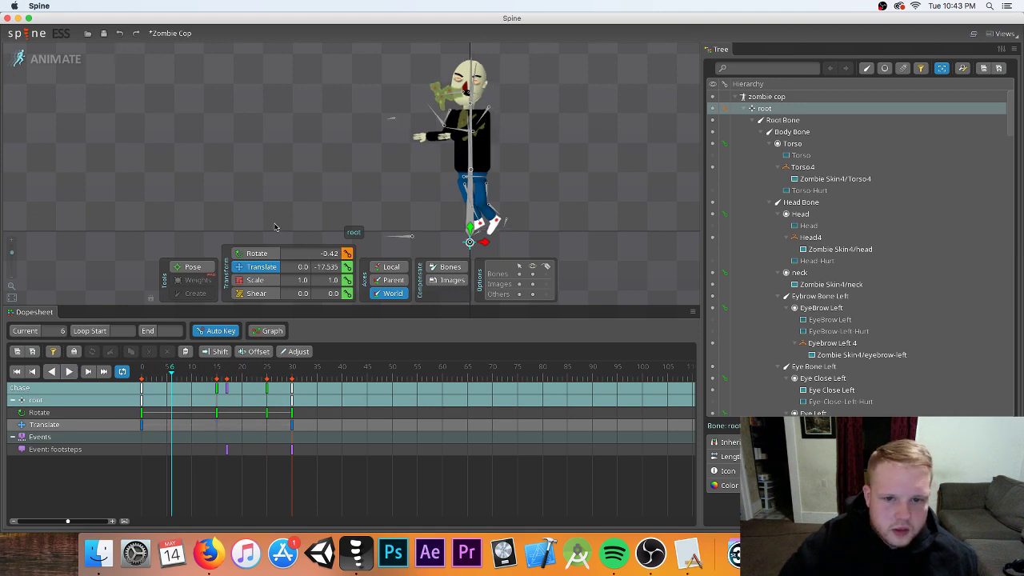
- Hide the bones and play the Chase animation from frame 0 to check the footsteps events, returning to frame 0
click(140, 374)
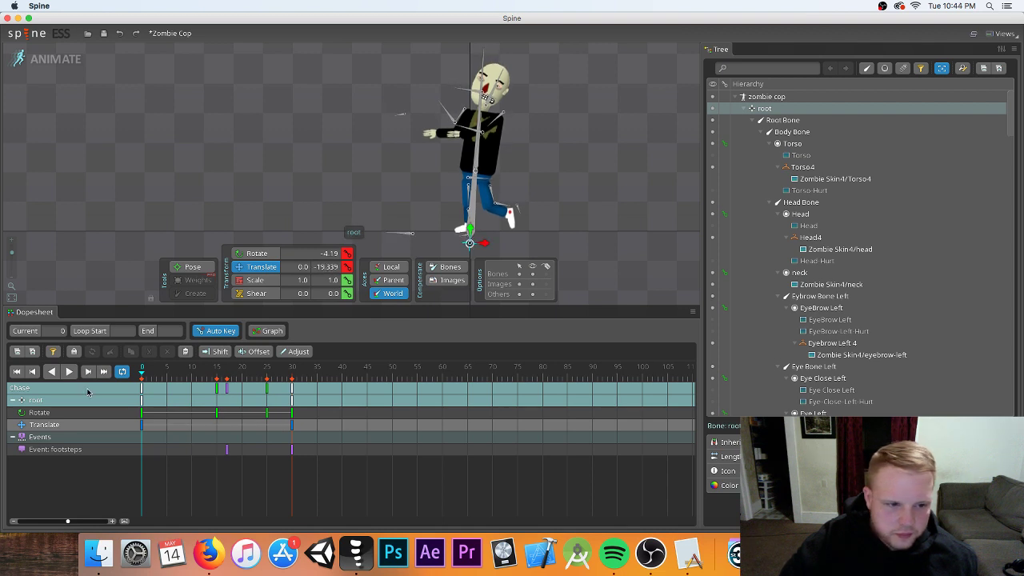
click(69, 372)
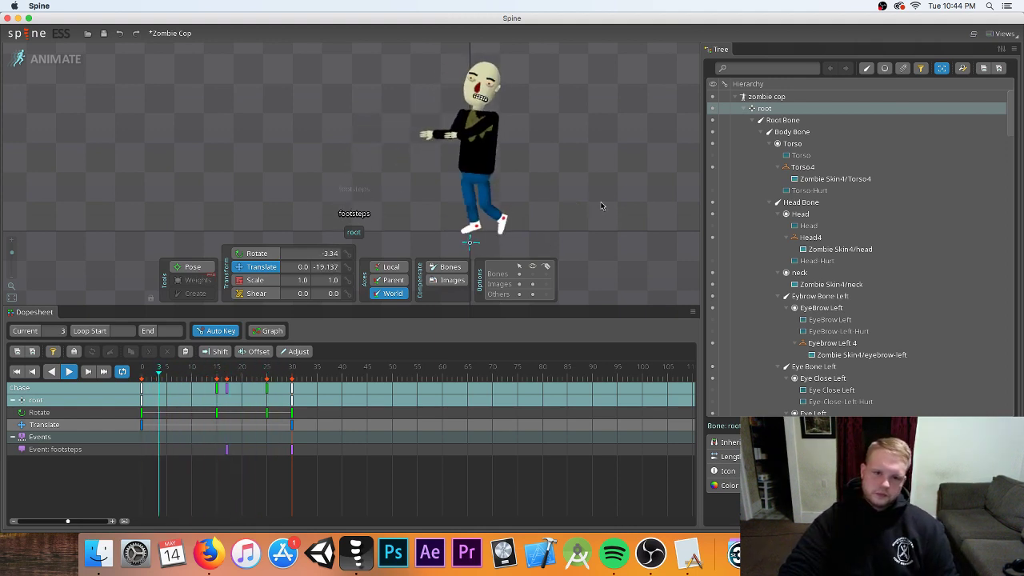
click(69, 371)
click(142, 369)
- Create a second event named HELP!
scroll(832, 308, down, 10)
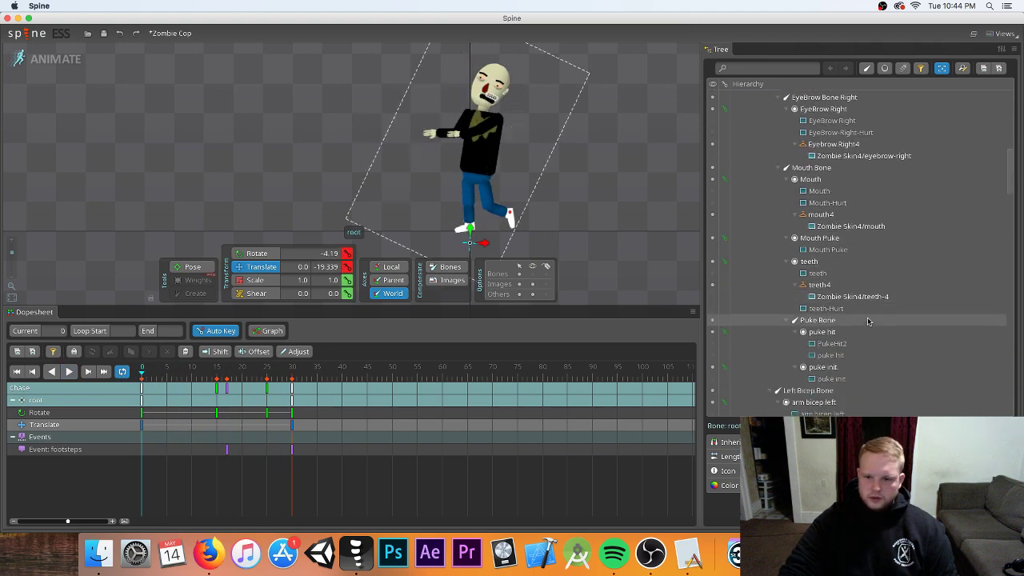
scroll(824, 312, down, 15)
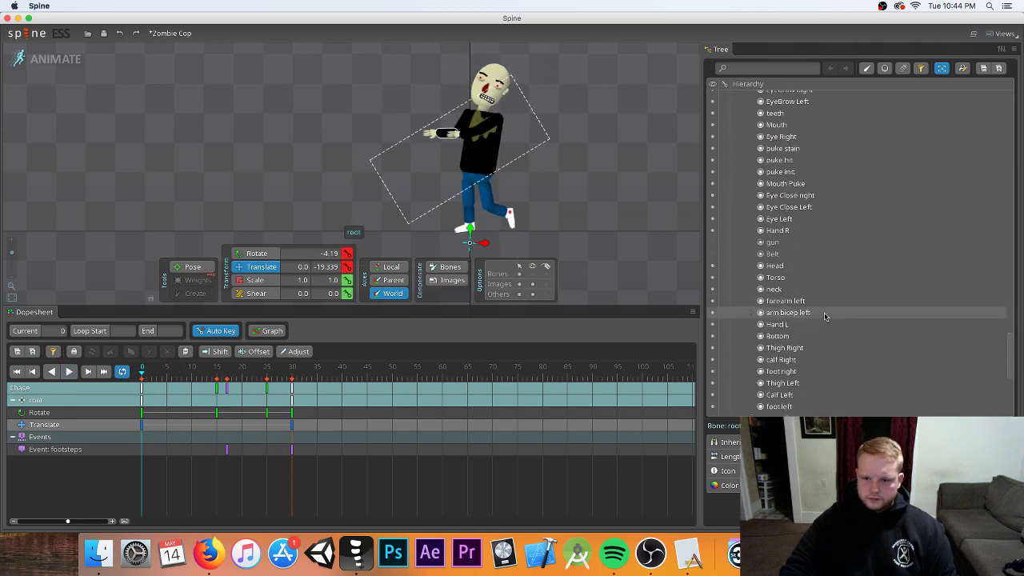
scroll(822, 308, down, 2)
double_click(782, 248)
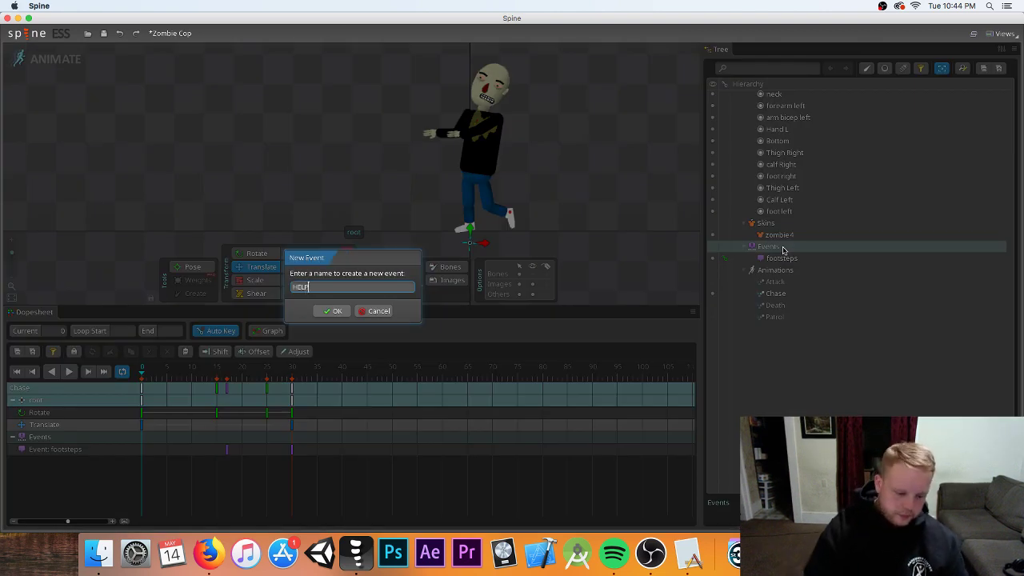
text(HELP!)
key(Return)
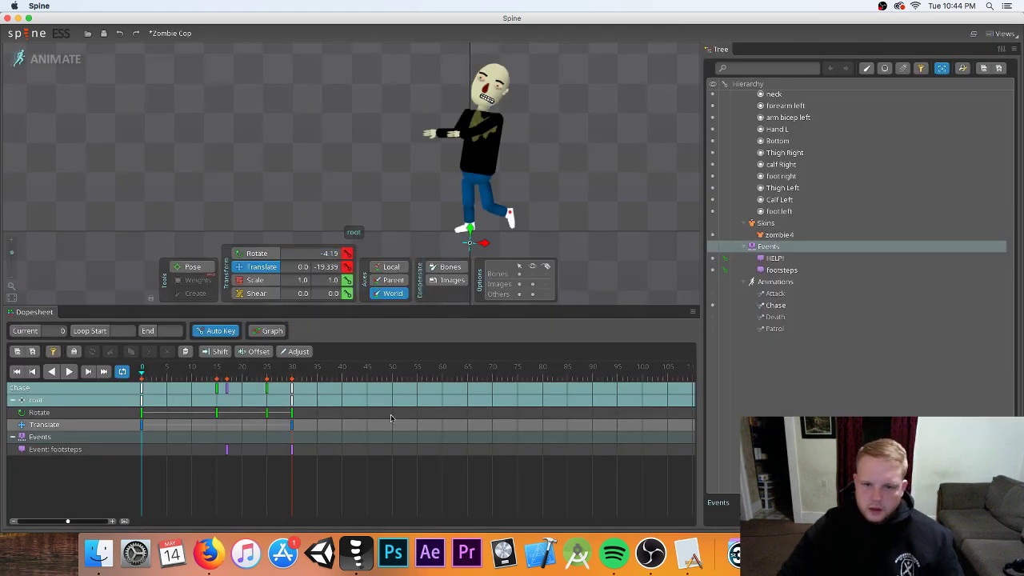
- Key the Mouth Bone's position at frame 5 to about X 7.4, Y 227.2, and at frame 10 to about X -15.6, Y 225.3
click(69, 373)
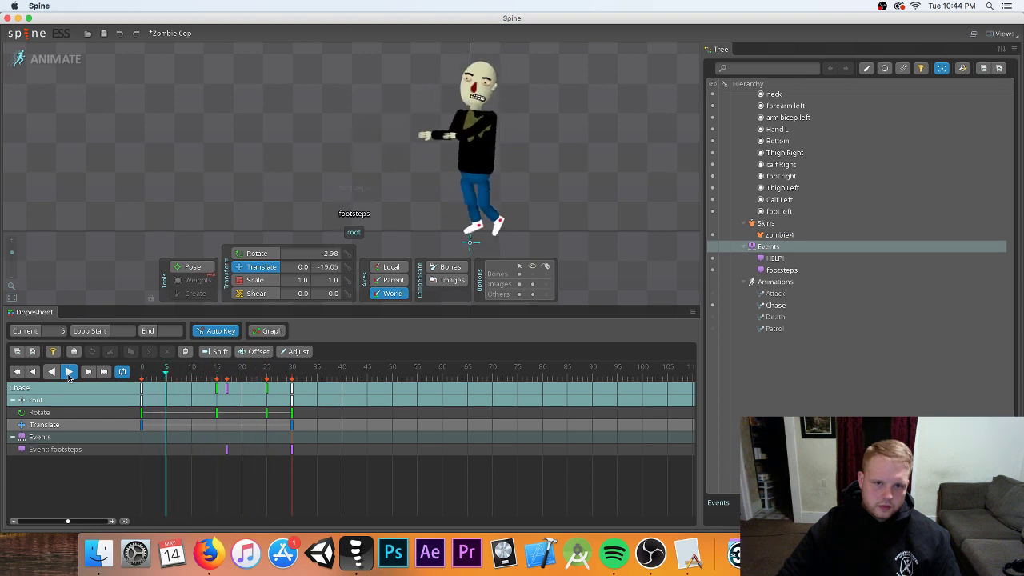
click(70, 373)
drag(140, 376, 170, 382)
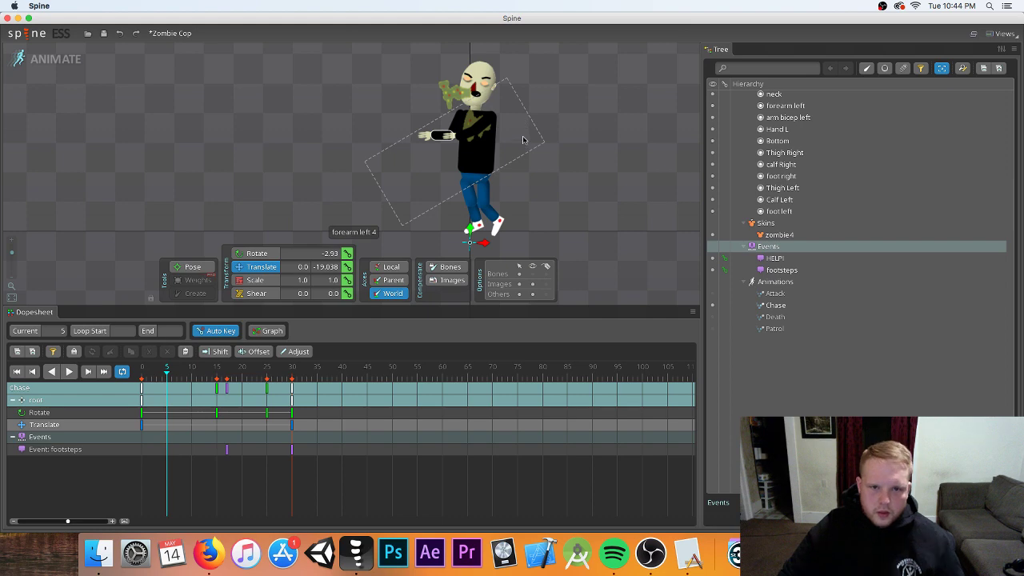
click(477, 89)
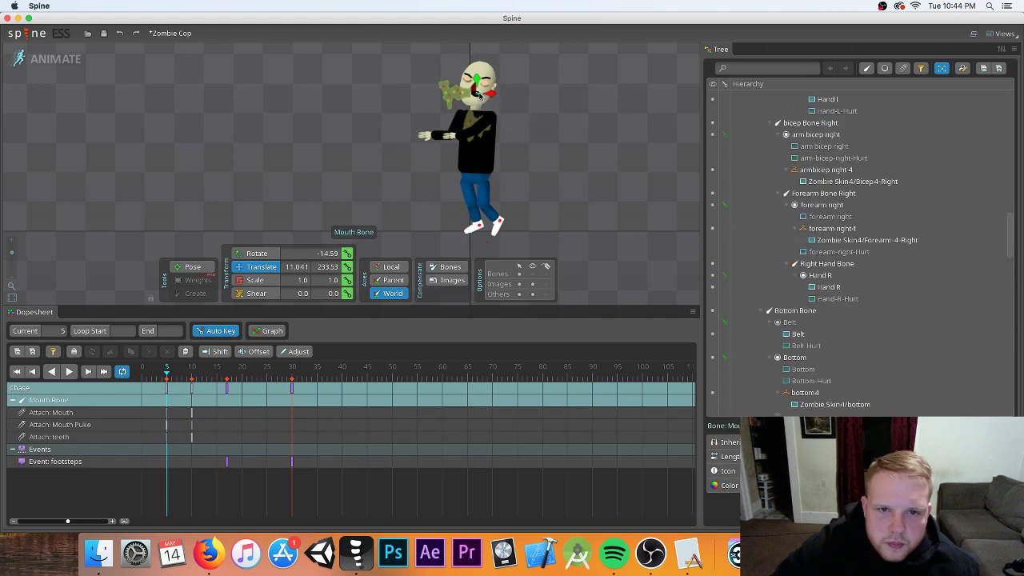
drag(476, 85, 475, 87)
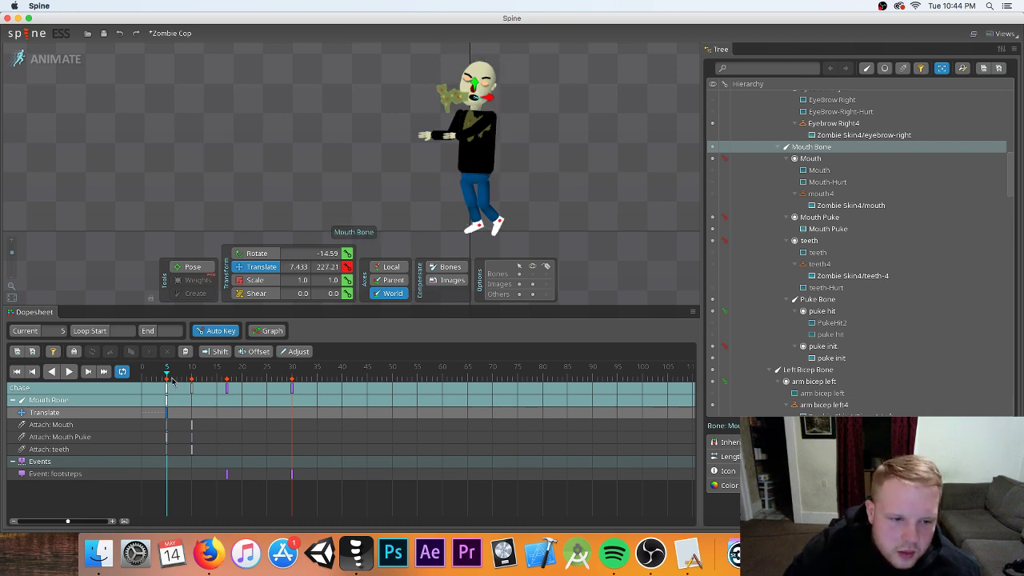
drag(172, 381, 193, 374)
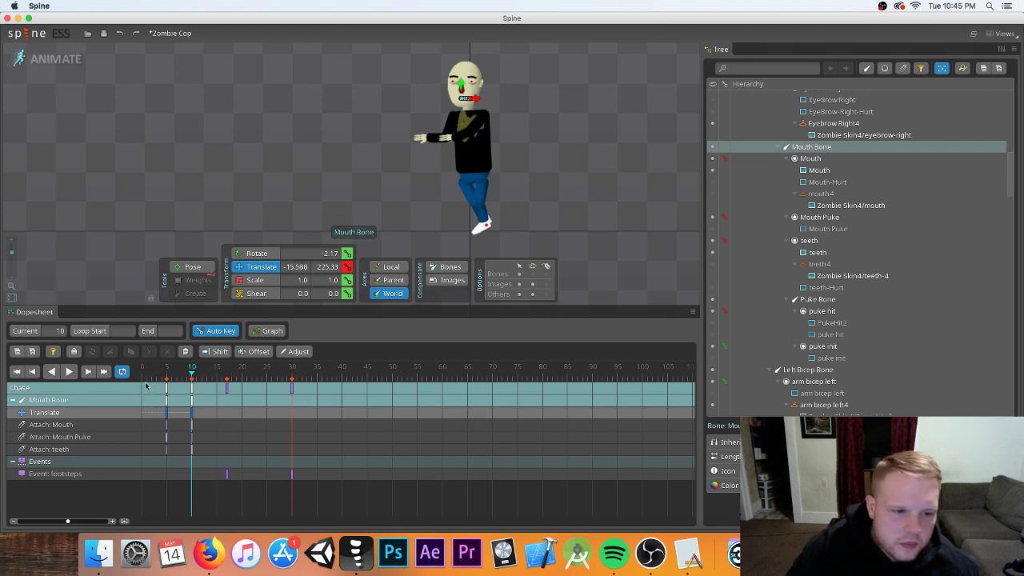
- Play the Chase loop and step through frames 0 to 10 to examine the zombie's mouth and face
click(67, 372)
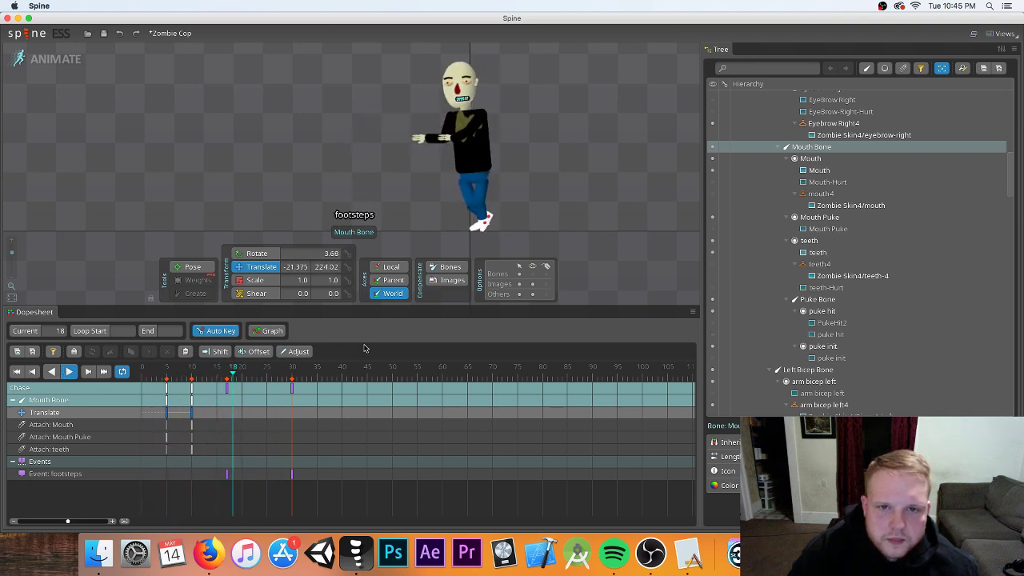
click(221, 189)
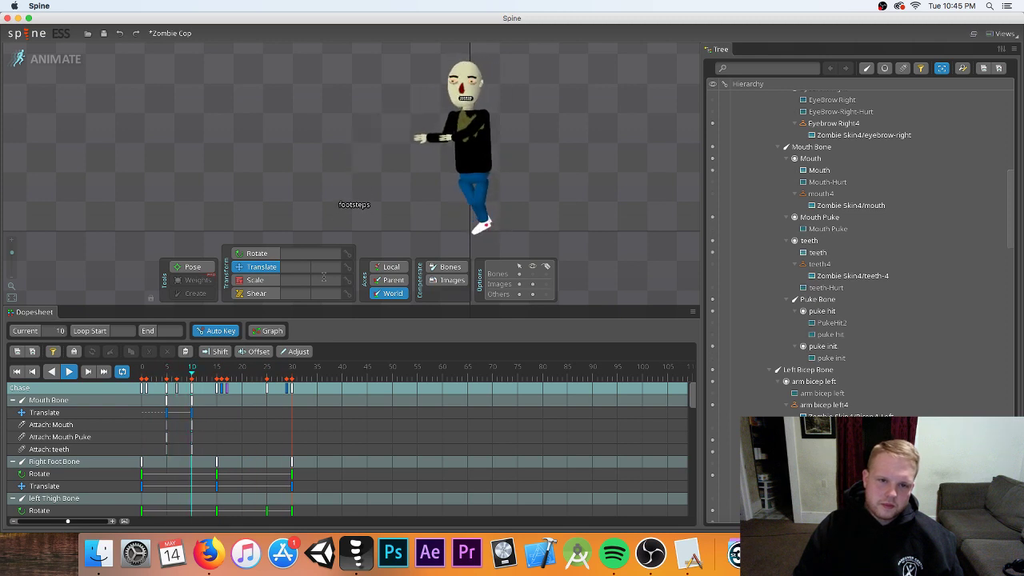
click(69, 375)
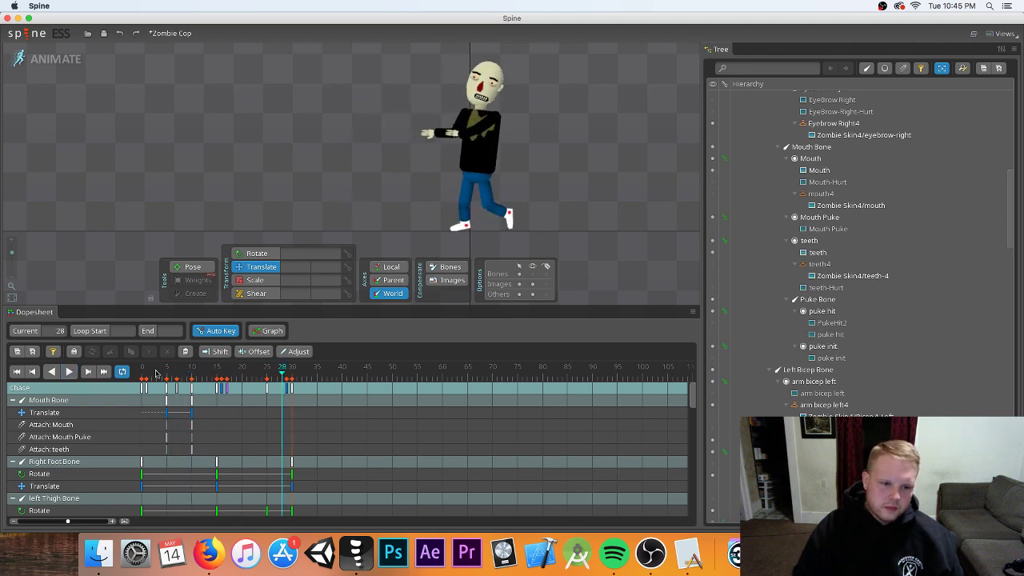
click(146, 378)
drag(147, 378, 193, 392)
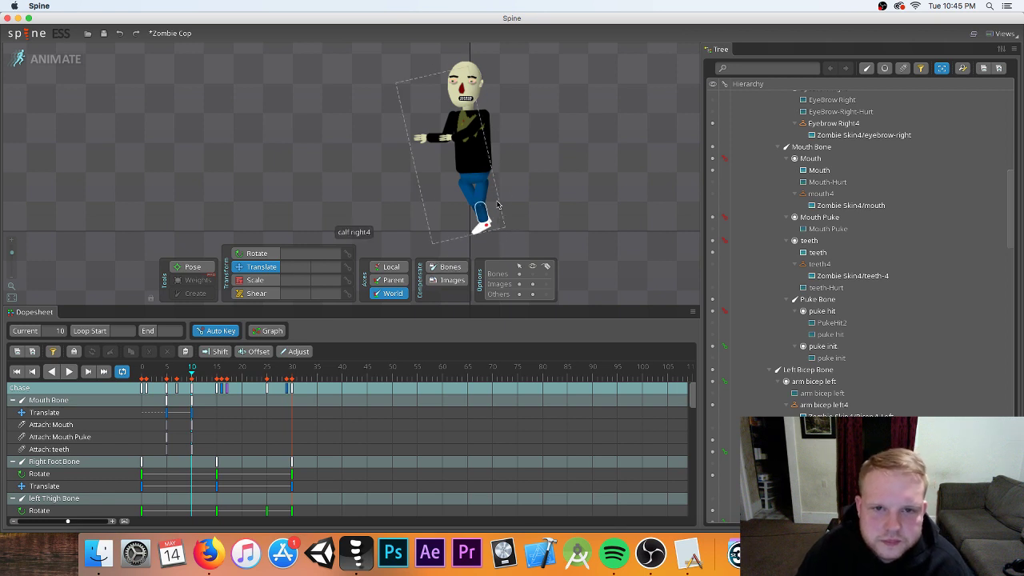
click(140, 374)
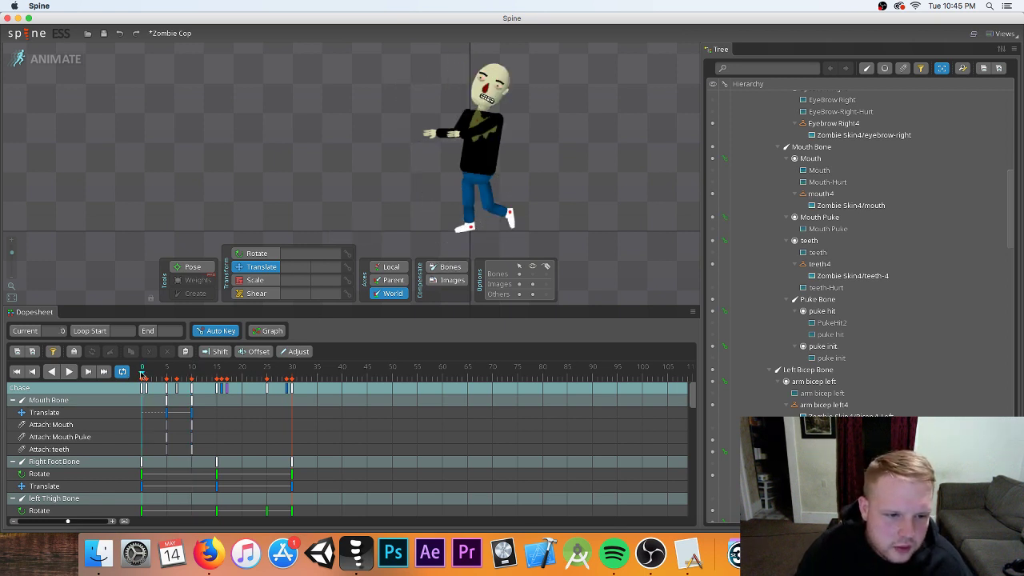
click(69, 372)
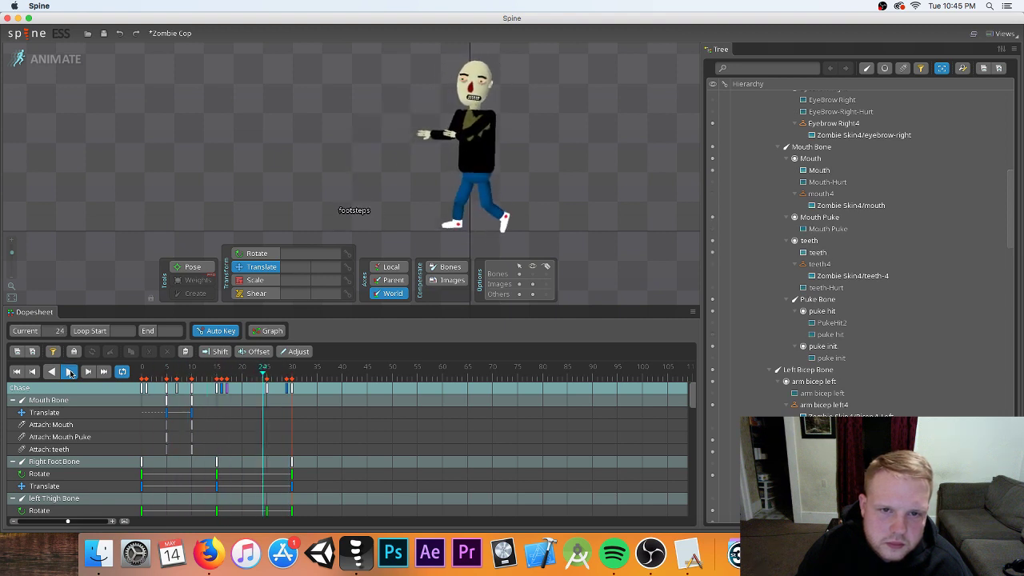
- Key the HELP! event at frame 15 of the Chase animation and play the loop to check it
click(69, 372)
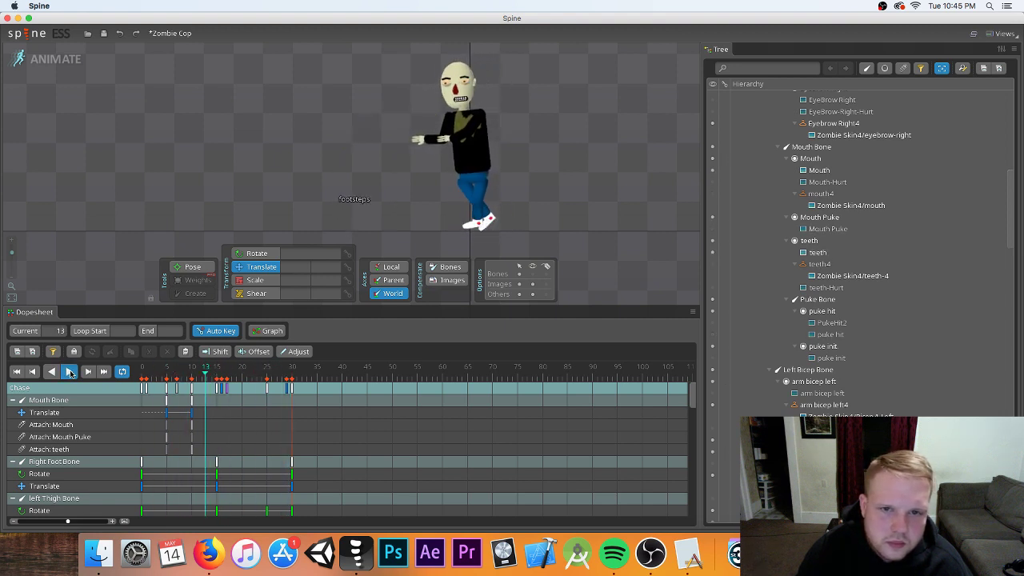
click(69, 372)
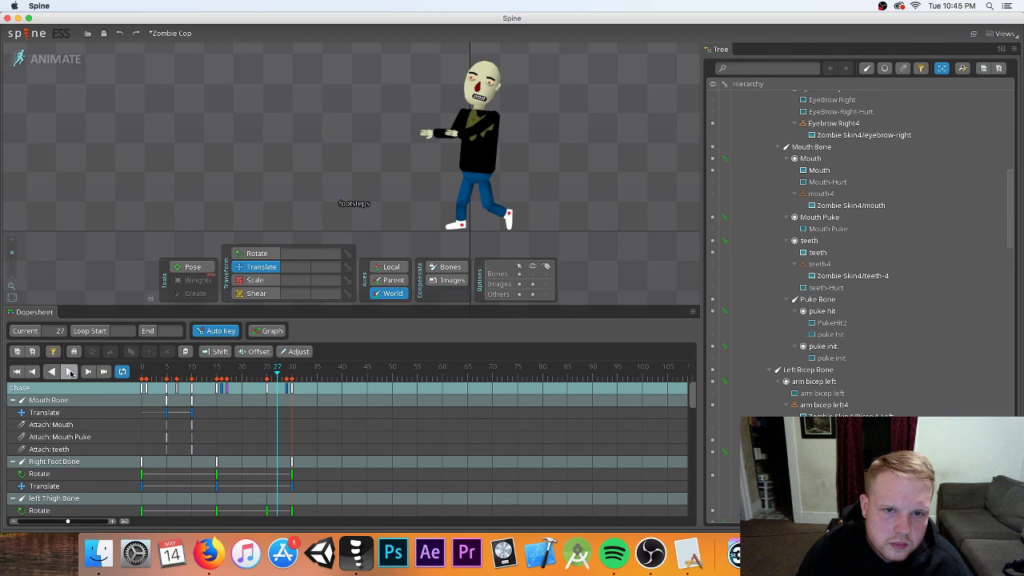
click(141, 381)
drag(143, 382, 216, 388)
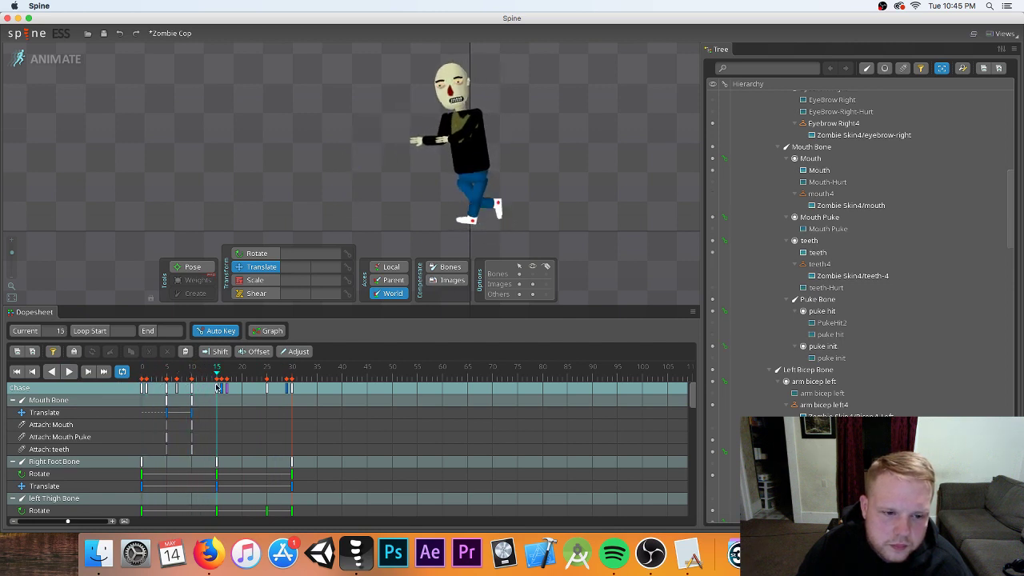
scroll(325, 438, down, 5)
click(53, 402)
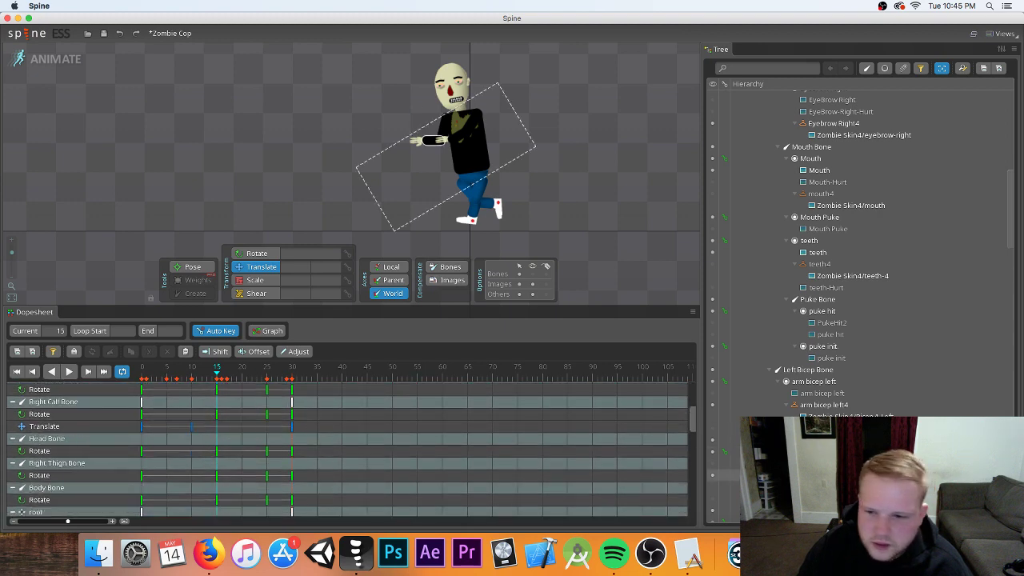
scroll(725, 232, down, 15)
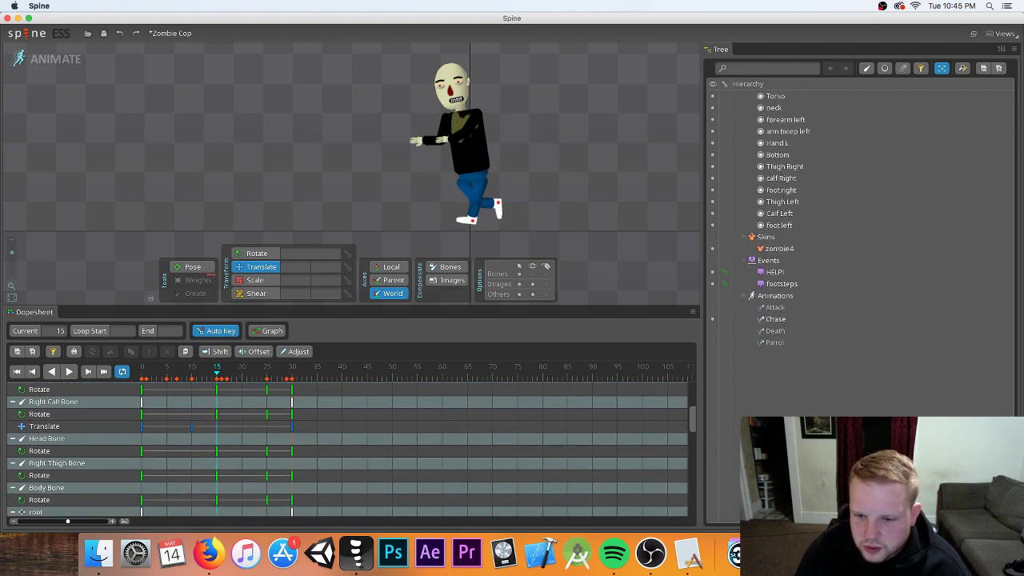
click(724, 232)
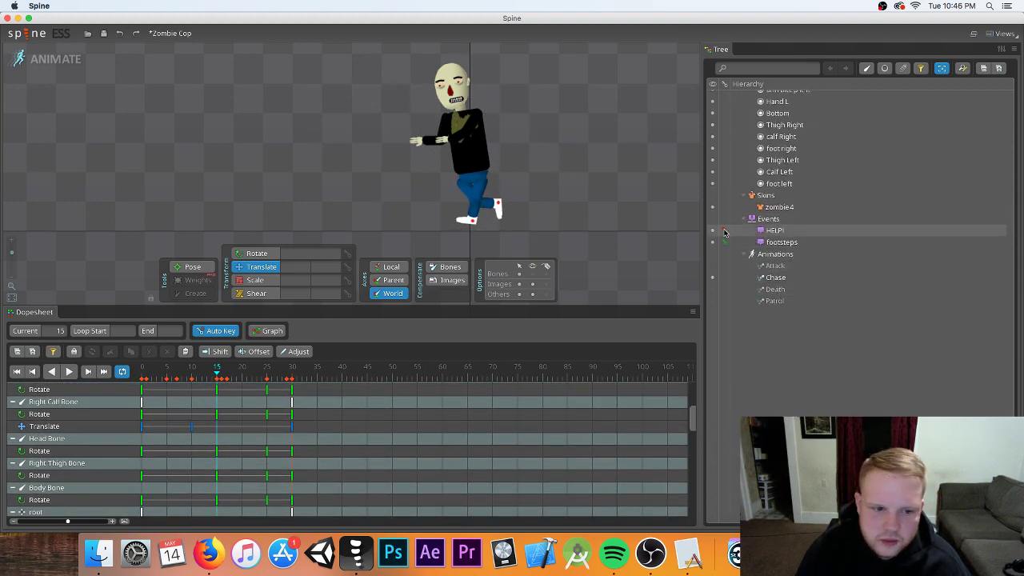
click(69, 371)
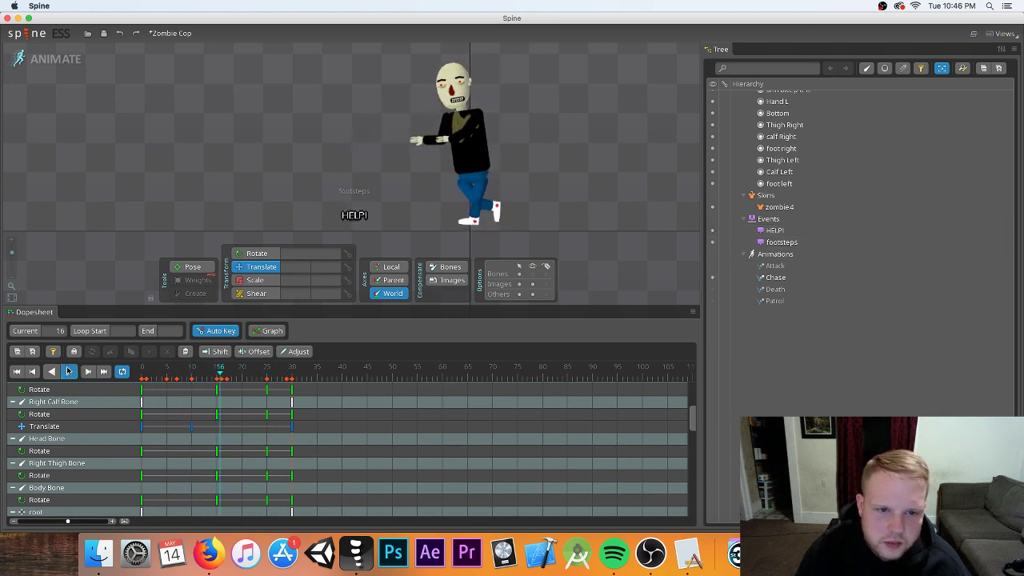
click(69, 371)
- Create an event named Puke and key it at frame 5 of the Chase animation
mouse_move(165, 381)
mouse_down()
mouse_move(144, 384)
mouse_move(167, 387)
mouse_up()
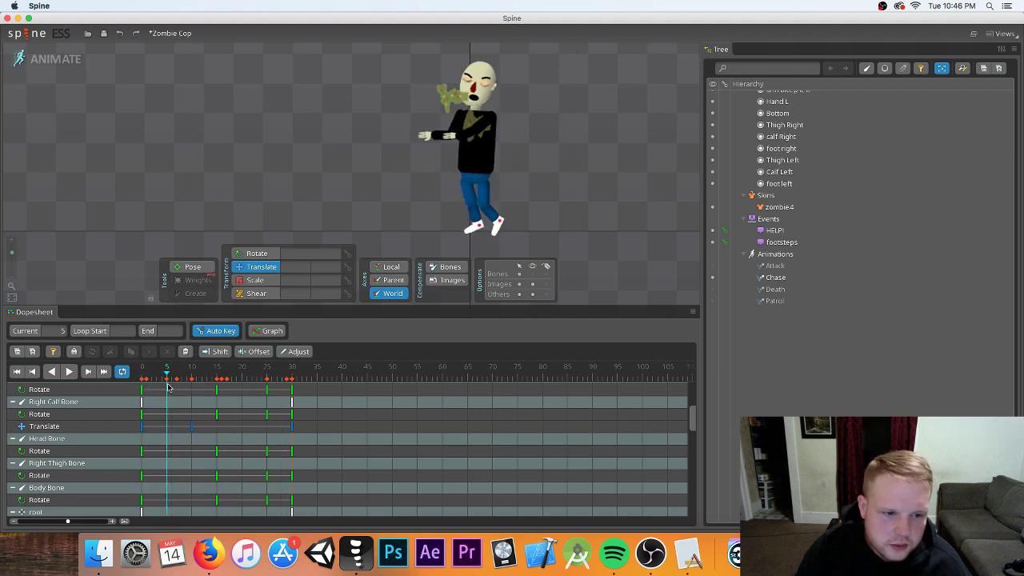
click(770, 219)
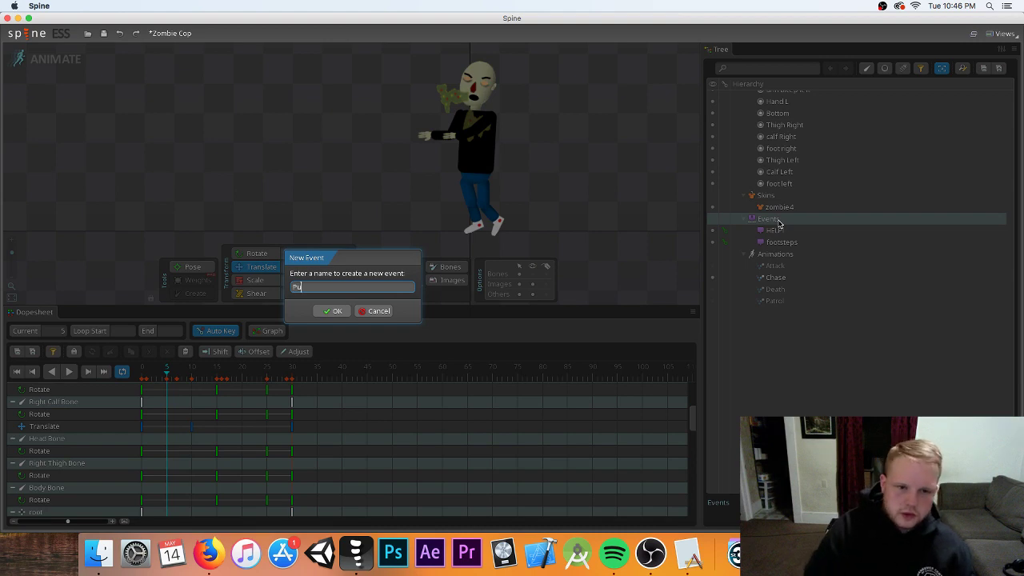
key(Return)
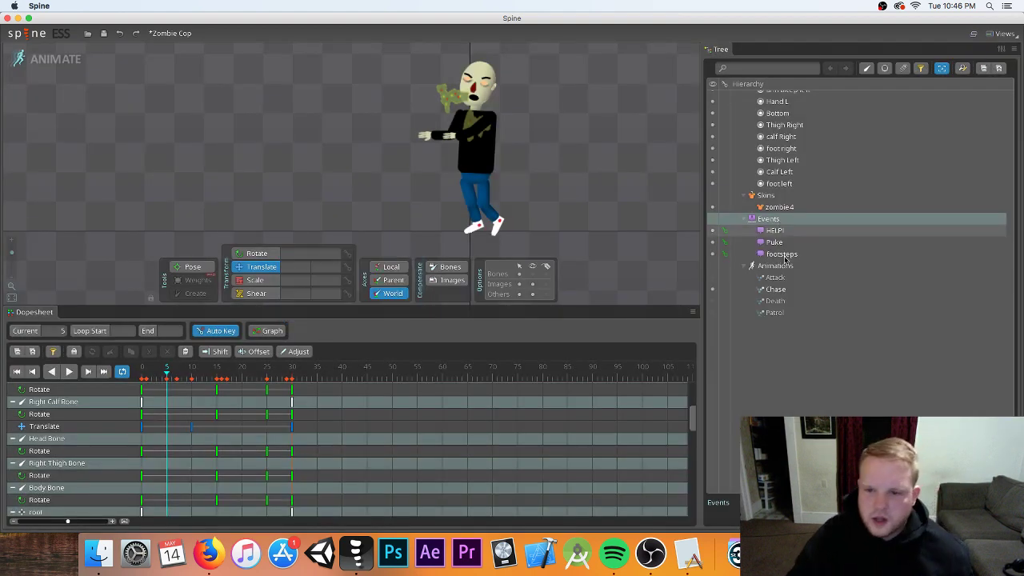
click(724, 240)
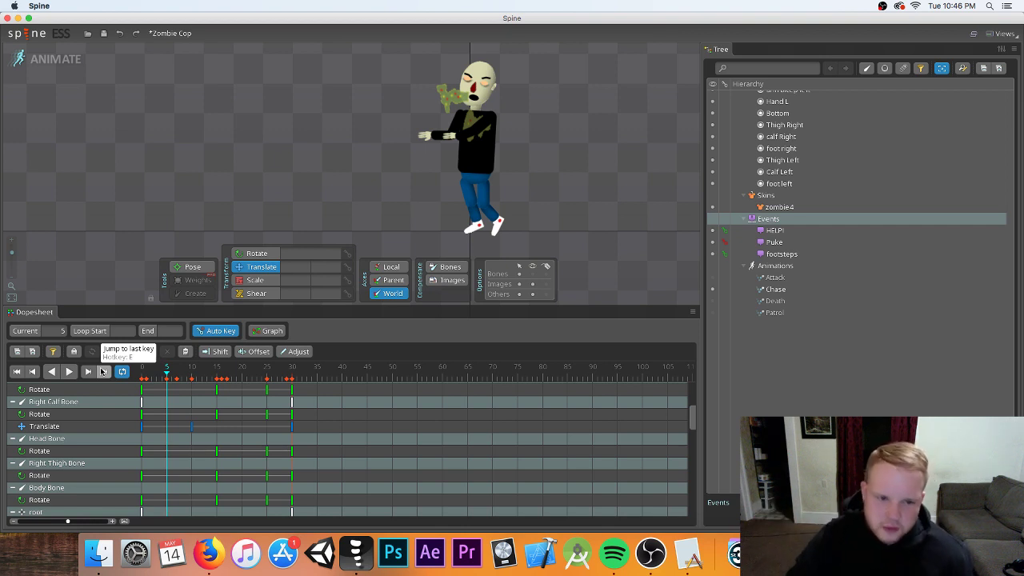
- Play the Chase loop to check the timing of the Puke event against the other events
click(138, 402)
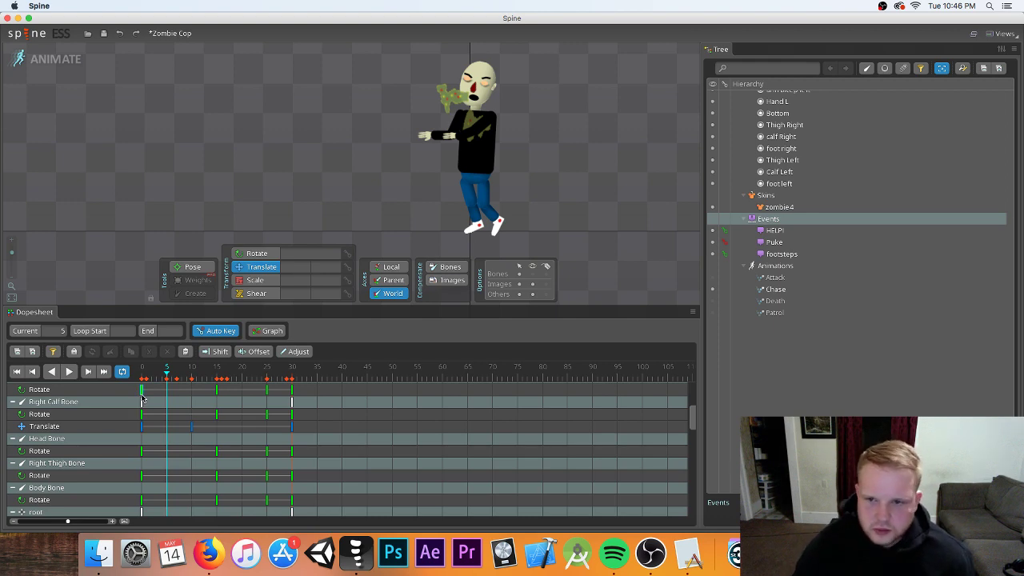
scroll(143, 402, down, 3)
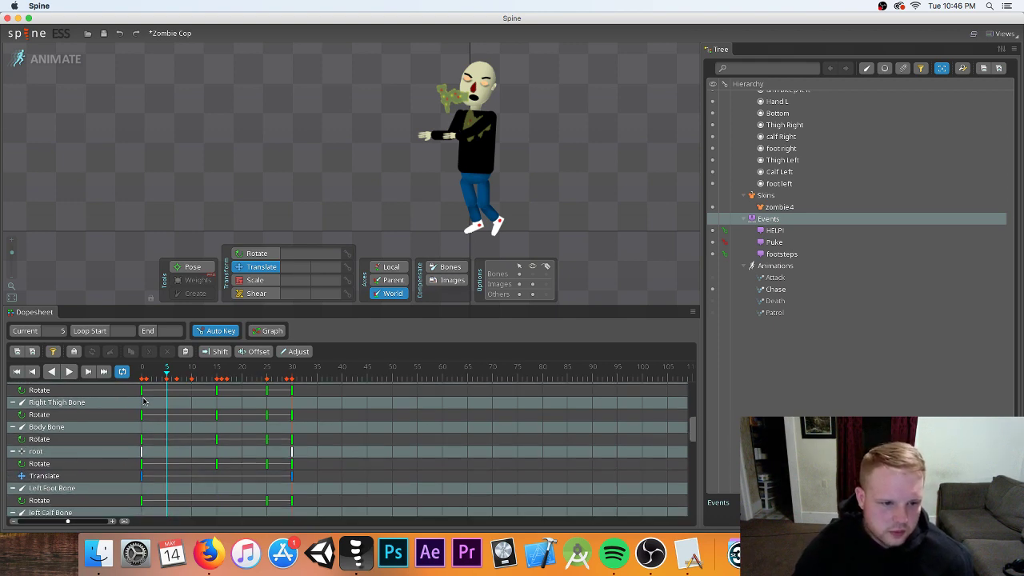
click(69, 372)
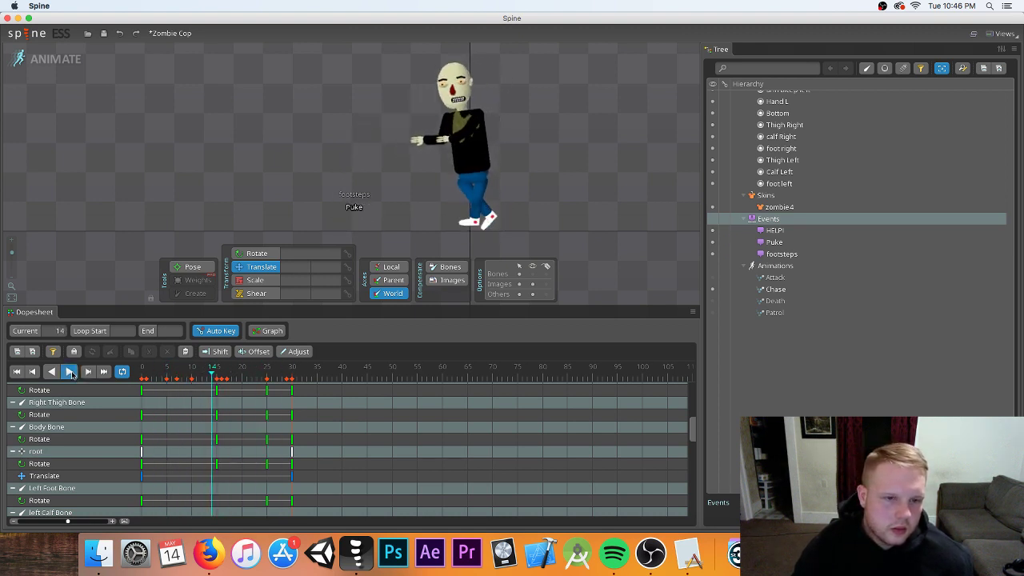
click(69, 371)
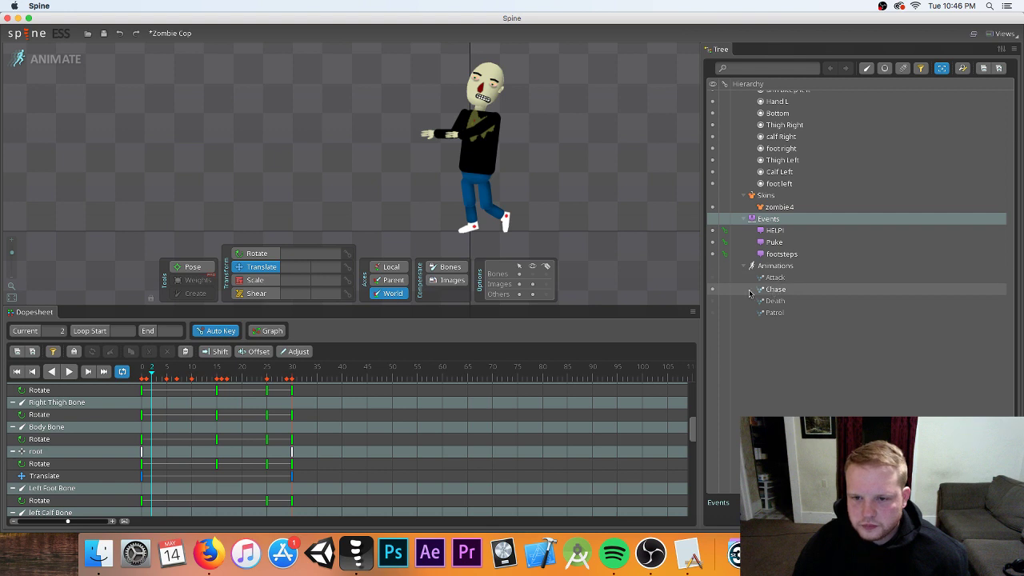
- Key the Puke event at frame 0 of the Attack animation and play it back
click(712, 278)
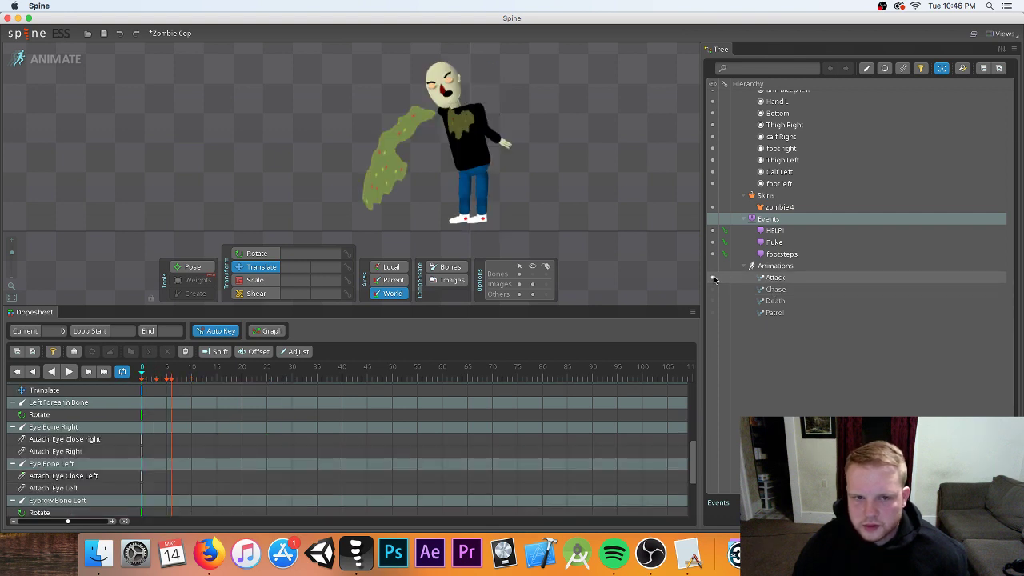
click(139, 394)
click(69, 371)
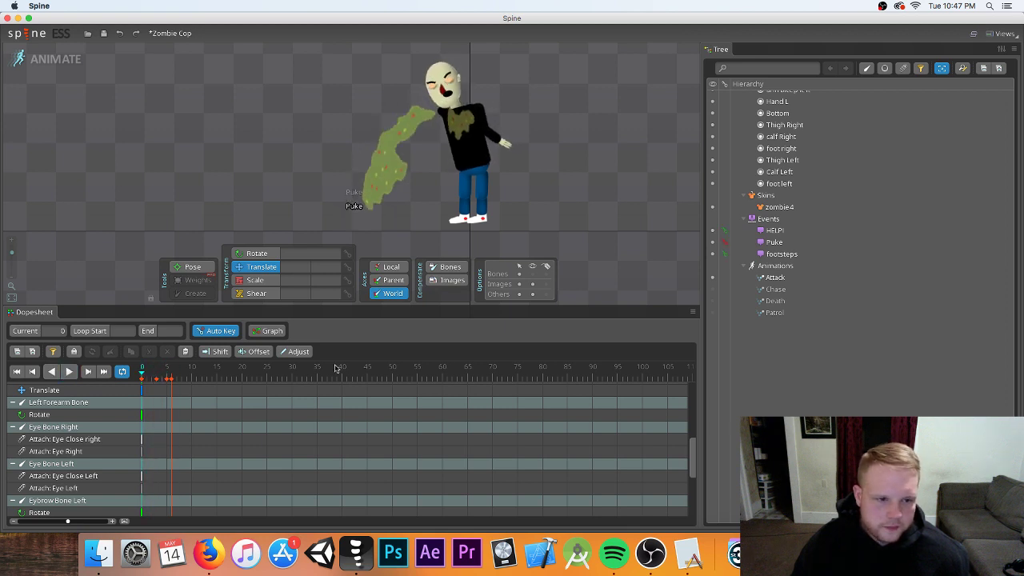
- Switch to the Death animation and rotate the Forearm Bone Right to about -131.4° at frame 0
click(712, 290)
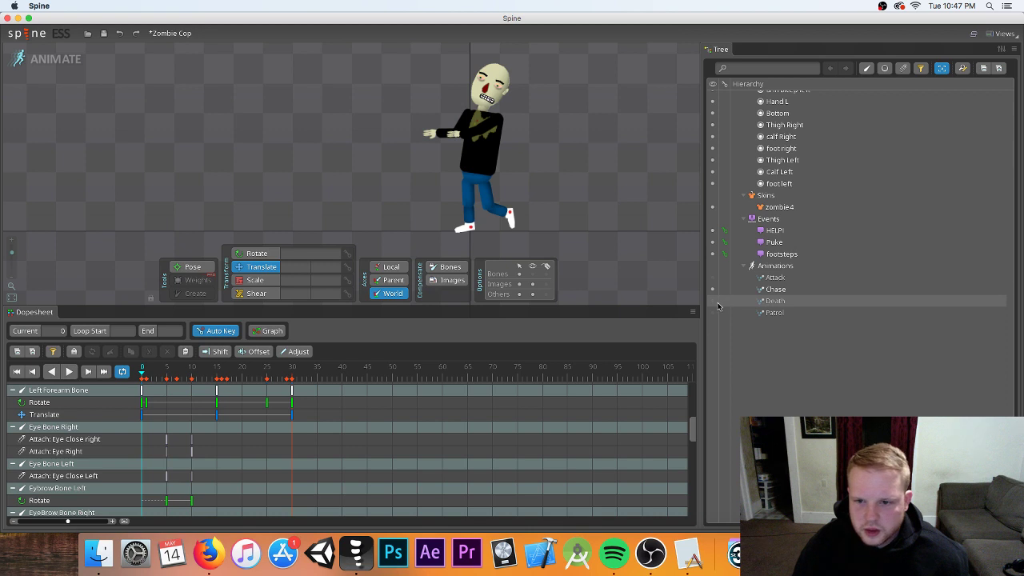
click(713, 302)
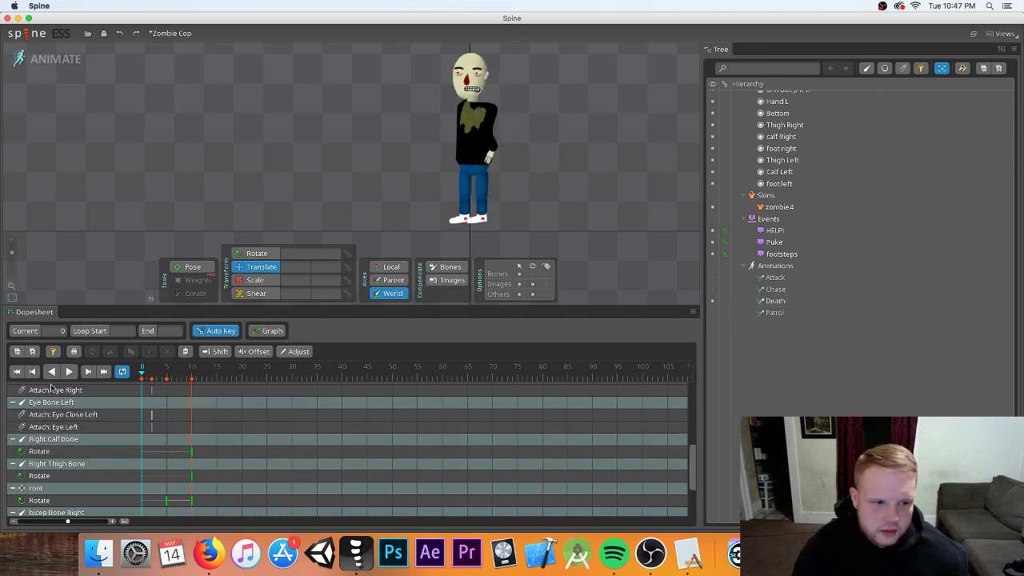
mouse_move(141, 376)
mouse_down()
mouse_move(192, 370)
mouse_move(133, 374)
mouse_up()
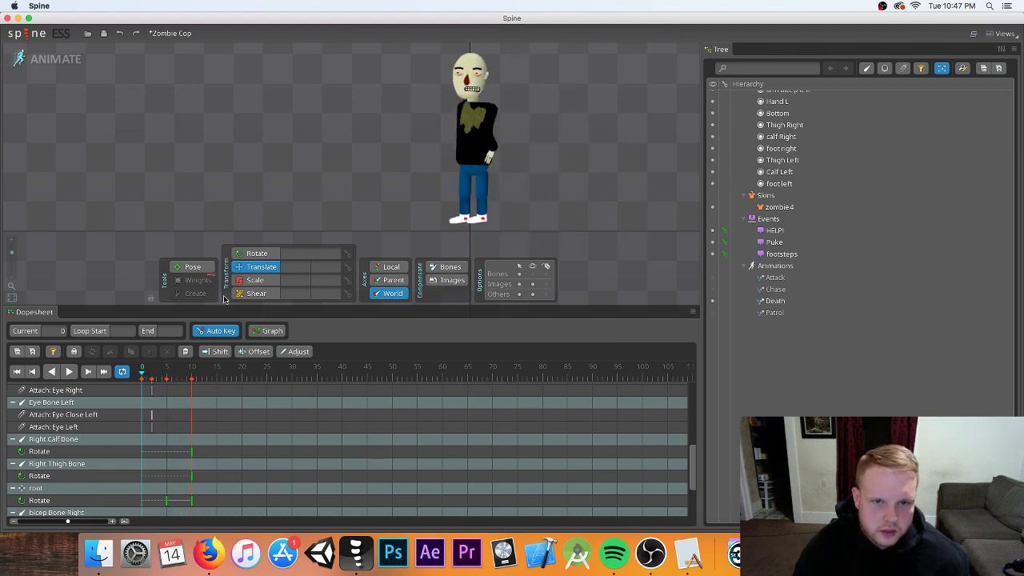
scroll(470, 161, up, 5)
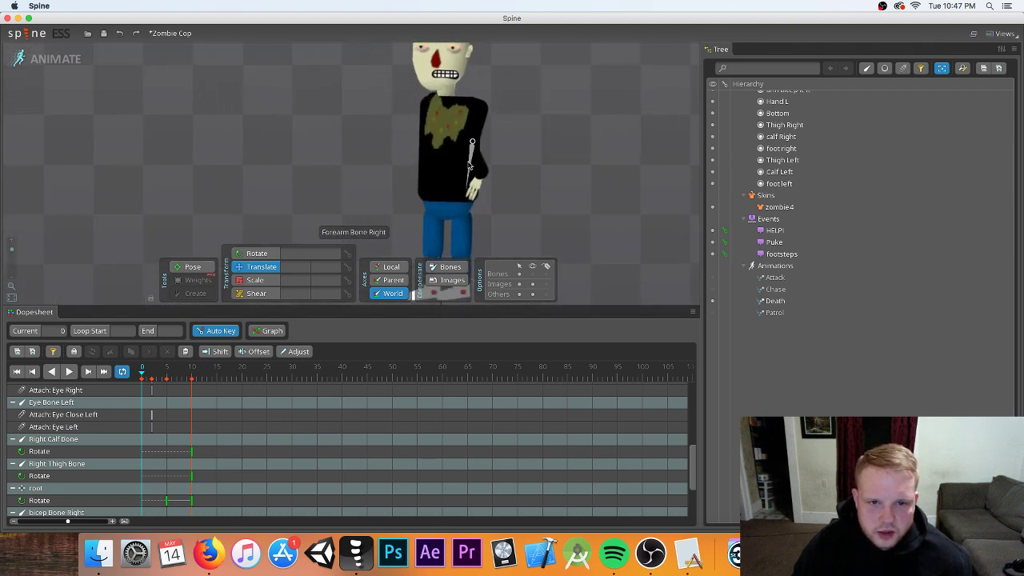
click(470, 164)
click(264, 253)
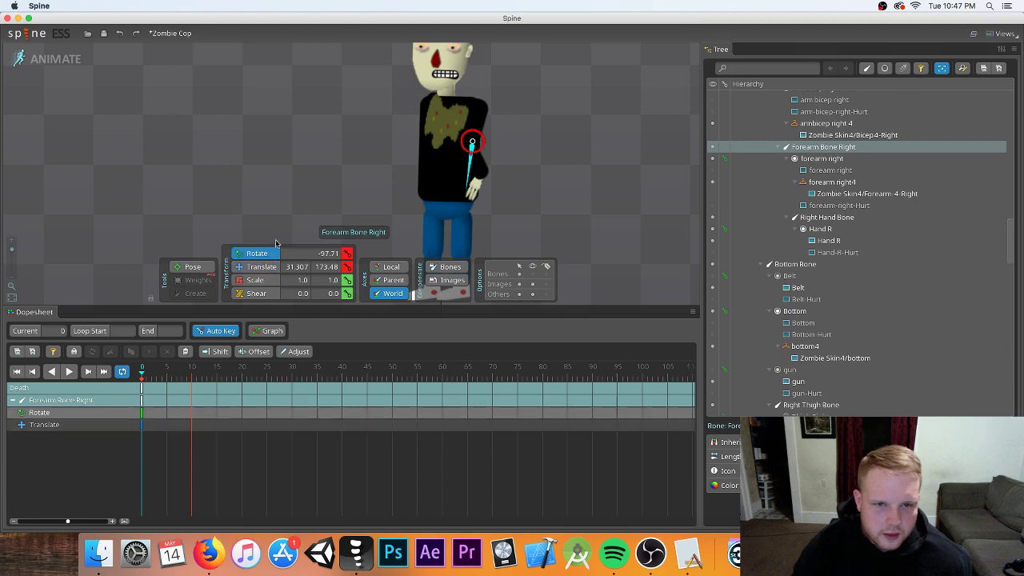
mouse_move(478, 148)
mouse_down()
mouse_move(480, 170)
mouse_move(460, 153)
mouse_up()
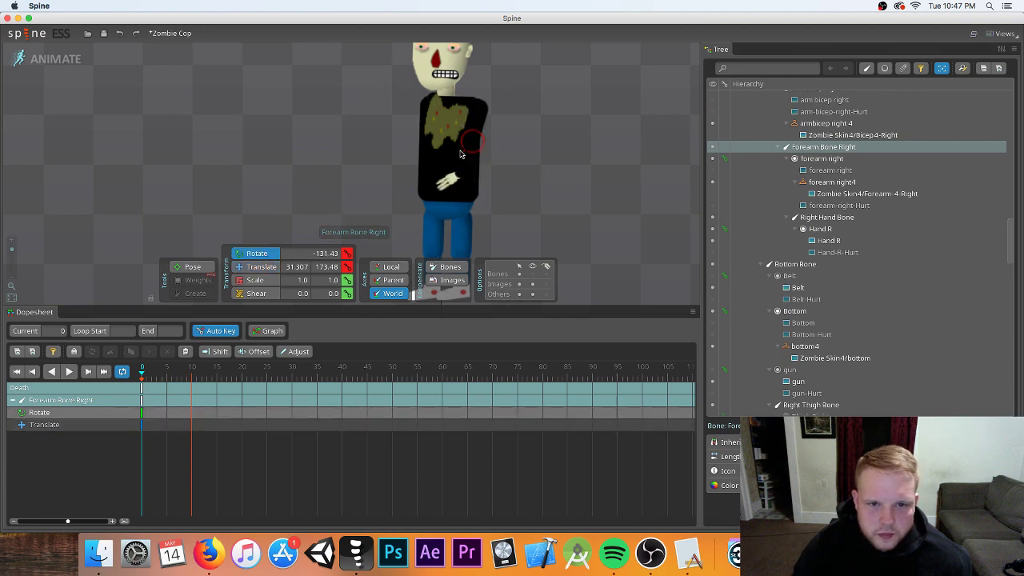
- Rotate the Right Hand Bone to about -143.6° at frame 0 of the Death animation
click(446, 188)
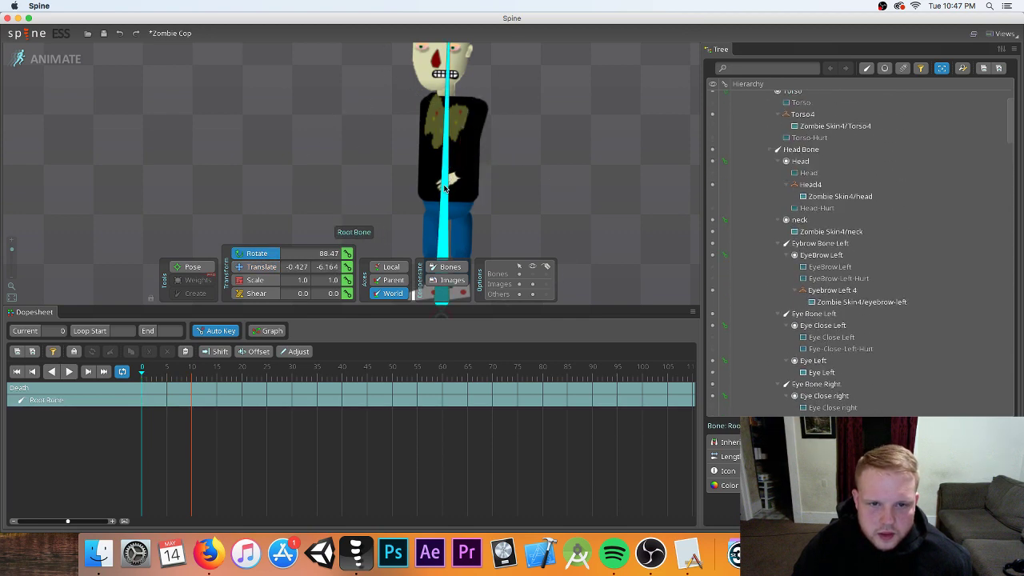
click(448, 183)
drag(448, 183, 445, 188)
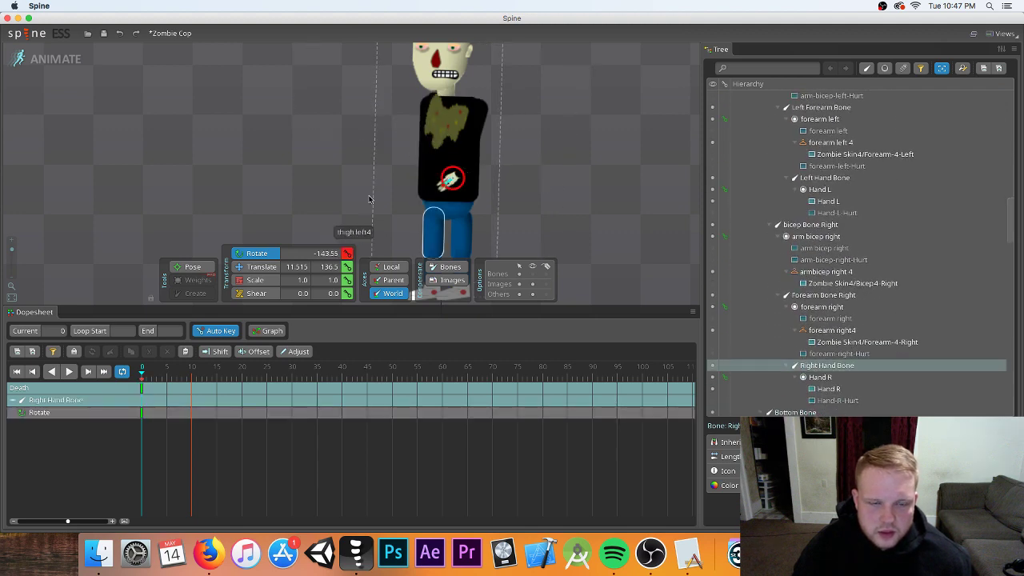
- Show the bones at frame 2 of the Death animation and rotate the Left Forearm Bone to about -180°
drag(143, 383, 152, 384)
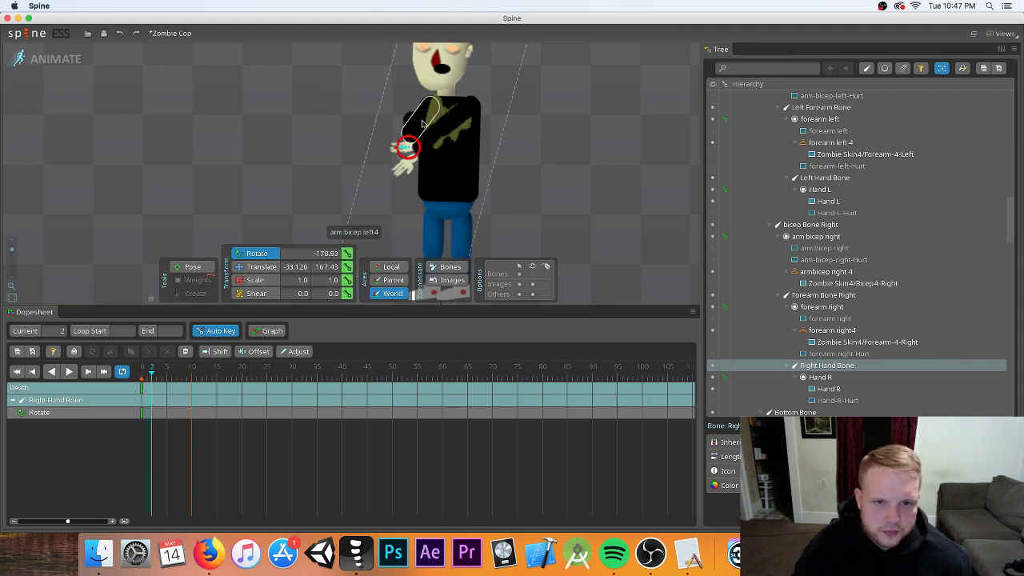
click(533, 274)
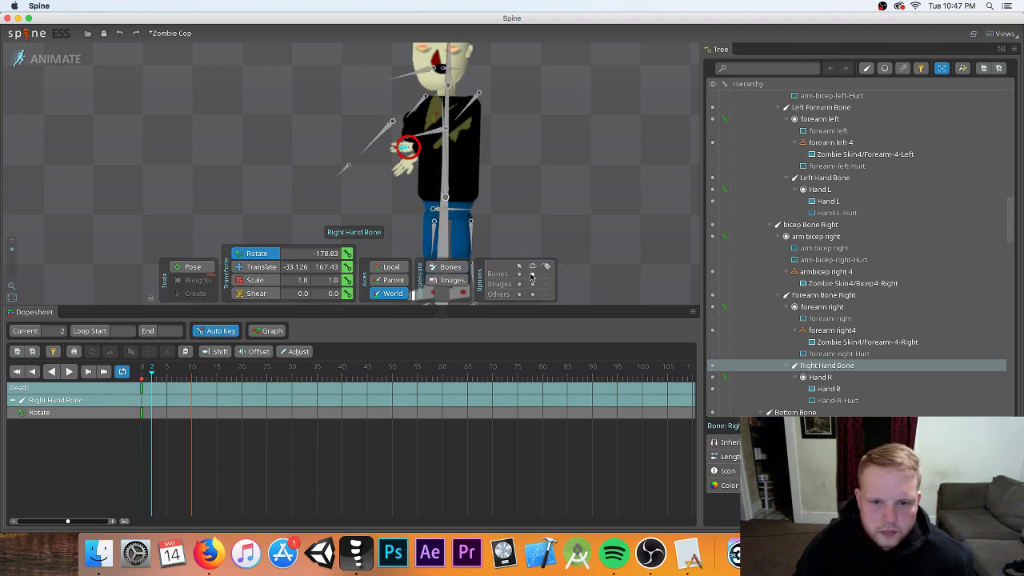
click(376, 144)
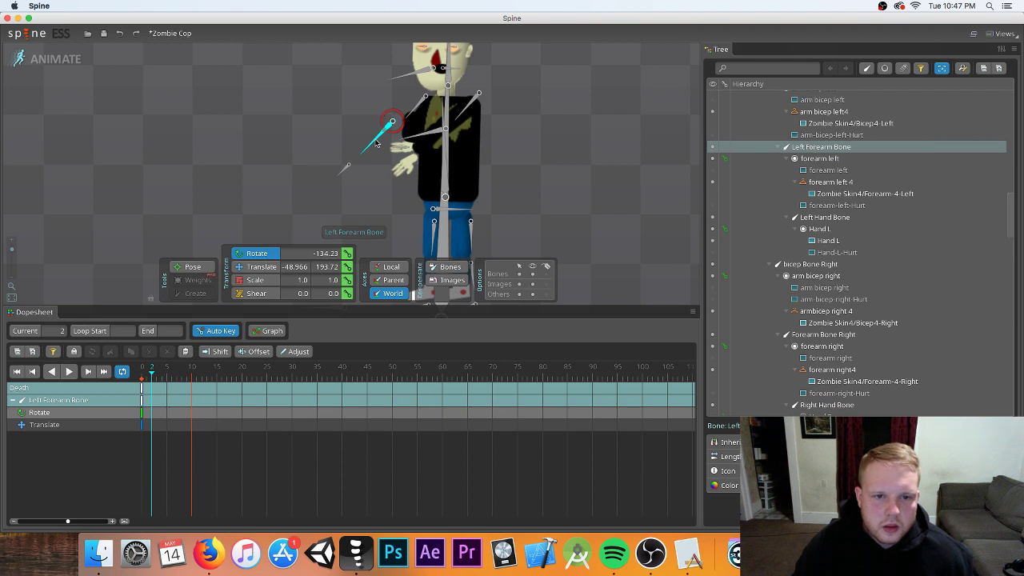
drag(376, 142, 349, 125)
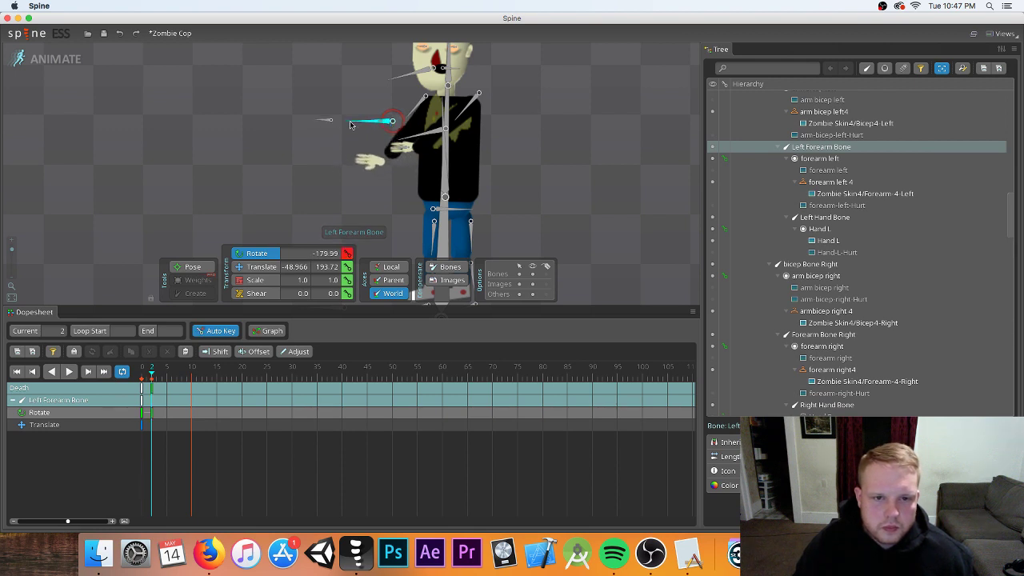
- Rotate the Left Hand Bone to about -126.5° and move it to about X -115.3, Y 143.9 at frame 2
click(327, 120)
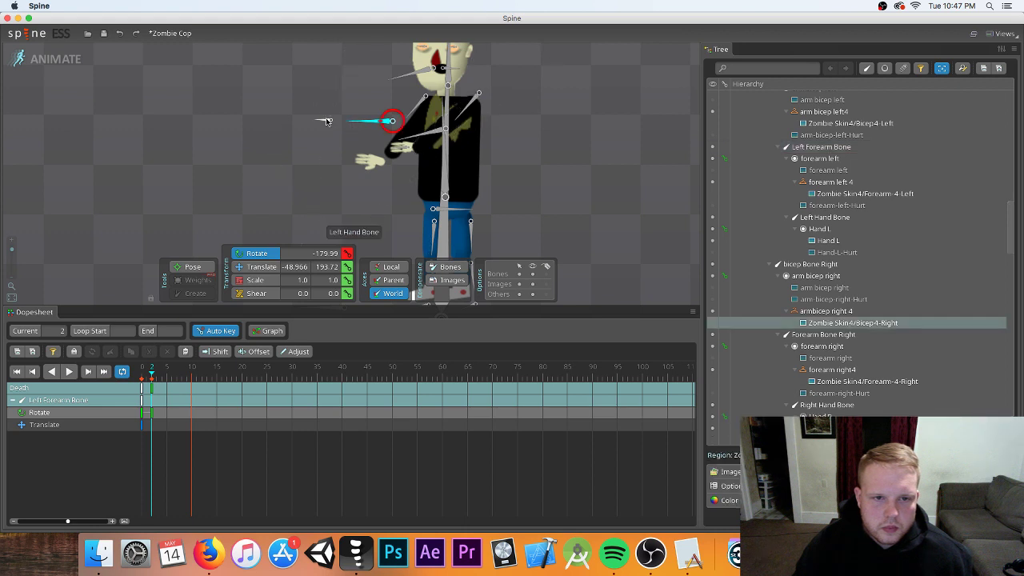
click(328, 121)
drag(327, 121, 325, 176)
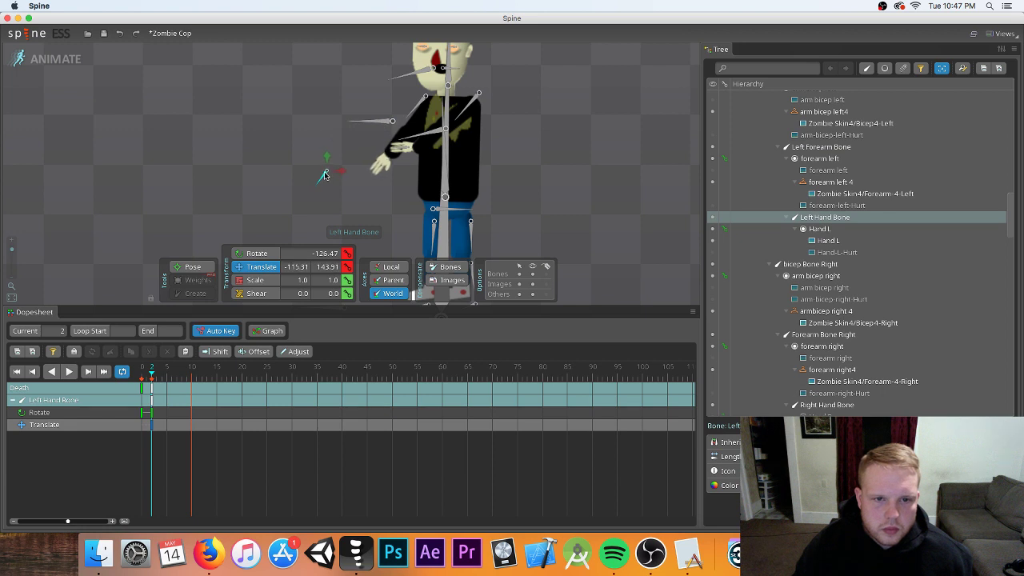
- Rotate the Right Hand Bone to about -144.9° at frame 2 and activate the Translate tool
click(404, 150)
click(257, 252)
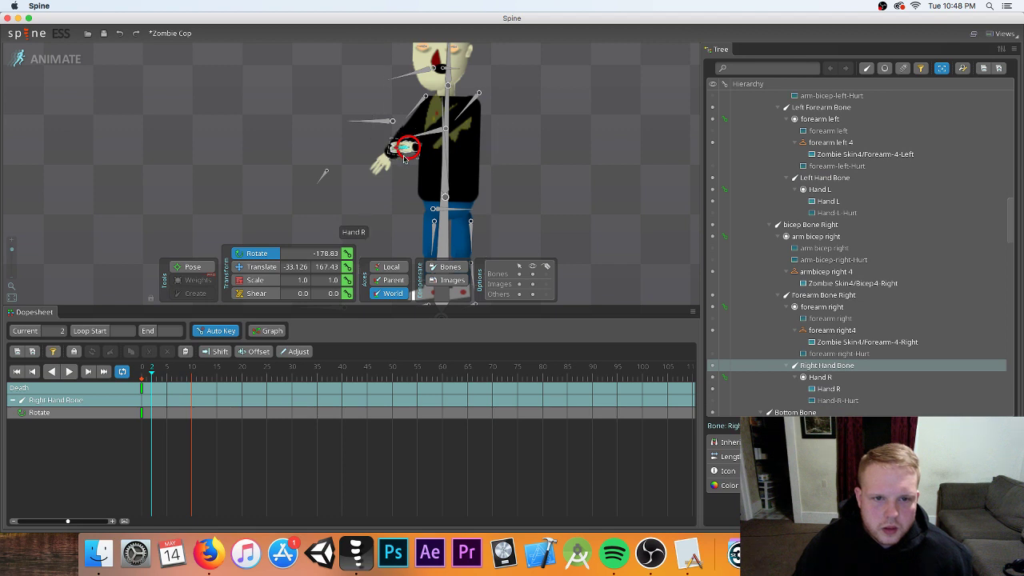
drag(405, 158, 419, 210)
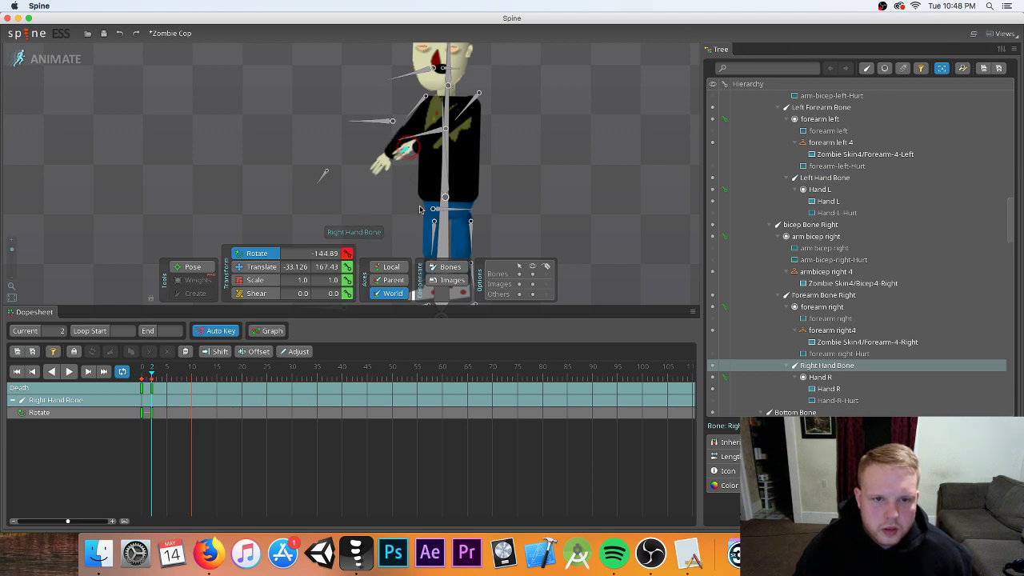
click(255, 269)
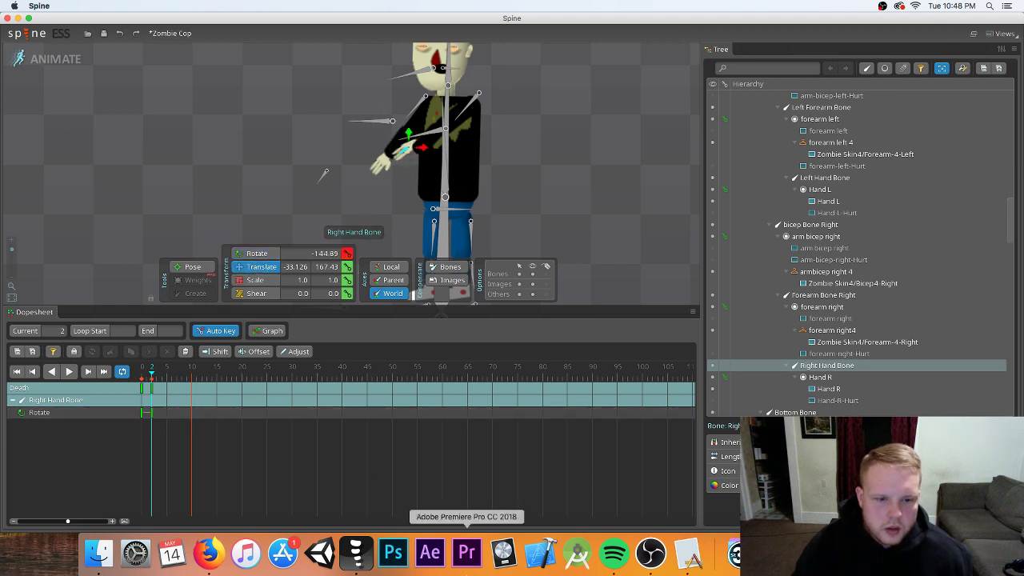
- Switch to Spotify, dismiss the advertisement and skip ahead two songs in the game dev playlist
click(614, 554)
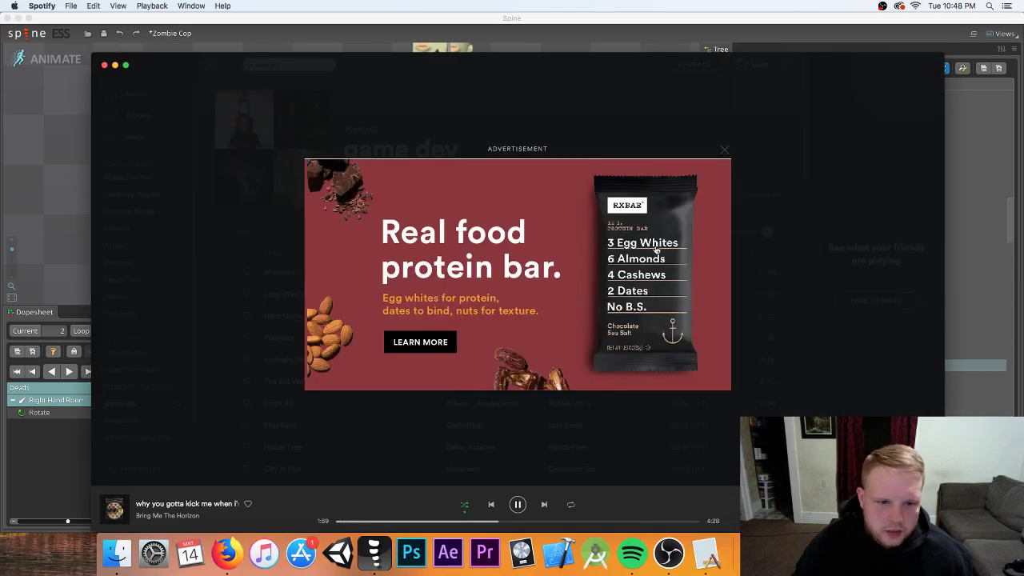
click(725, 149)
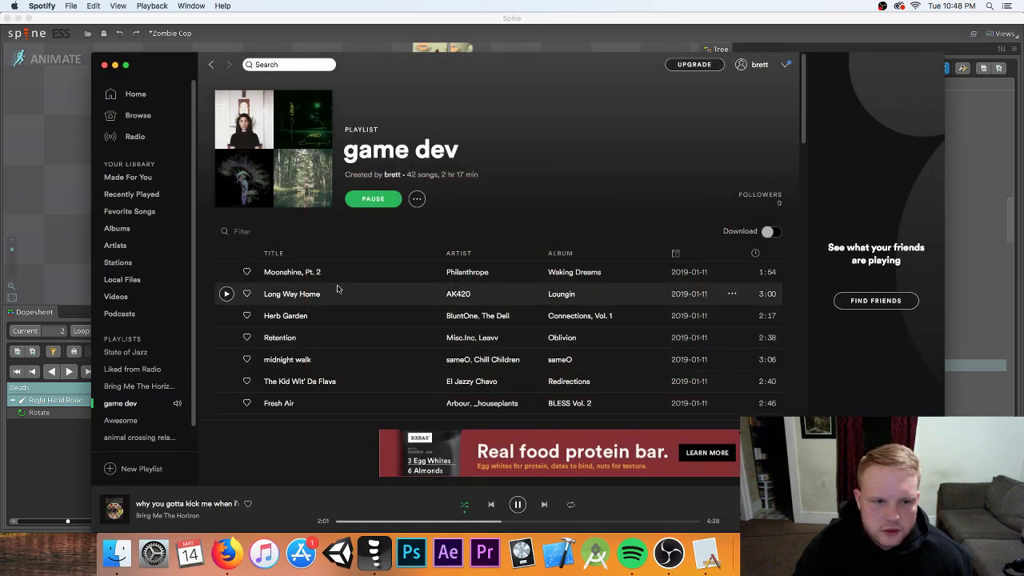
click(543, 504)
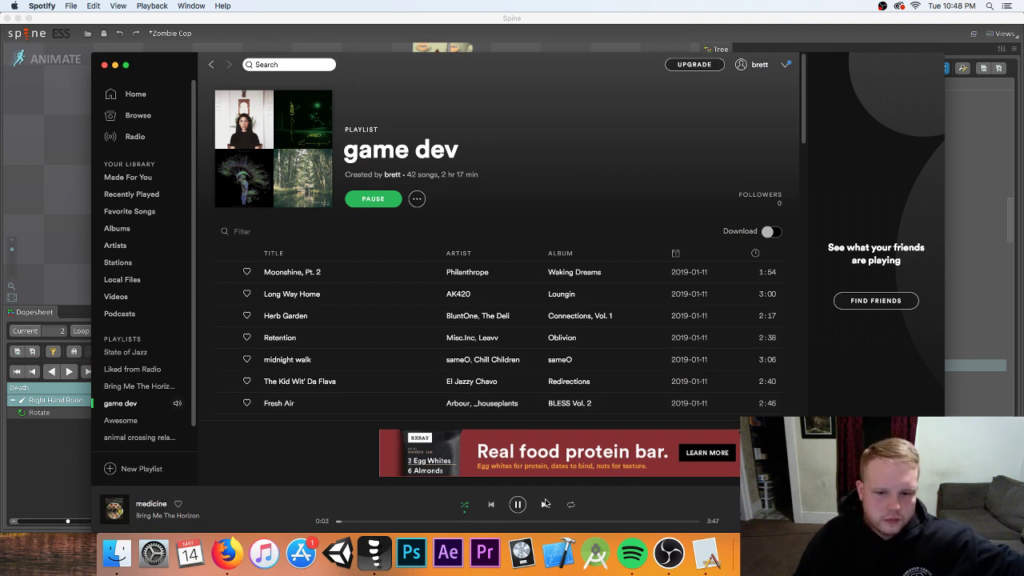
click(544, 503)
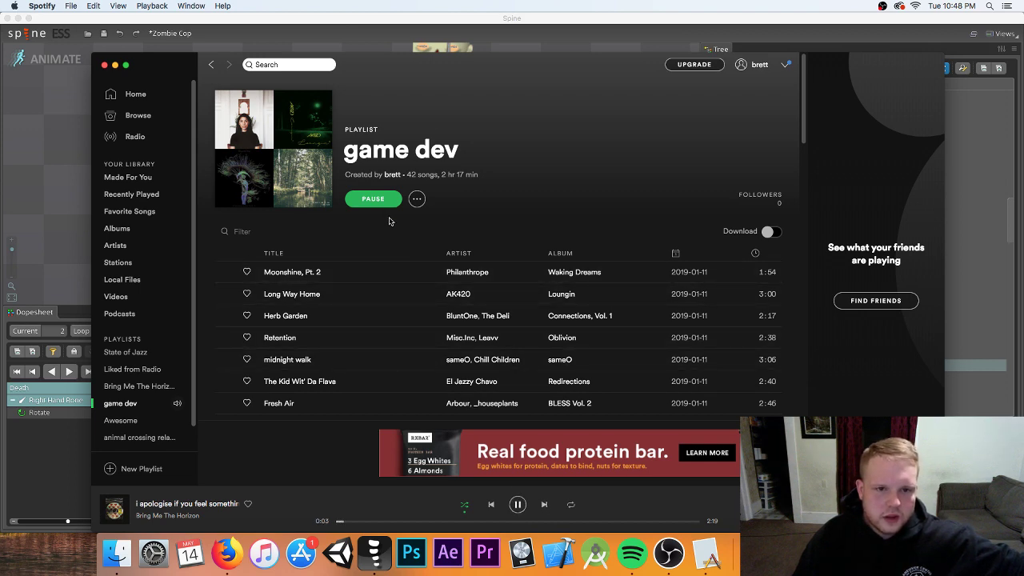
- Look through the game dev playlist, skip ahead to the song Glaciers, then minimize Spotify and return to Spine
scroll(396, 272, down, 10)
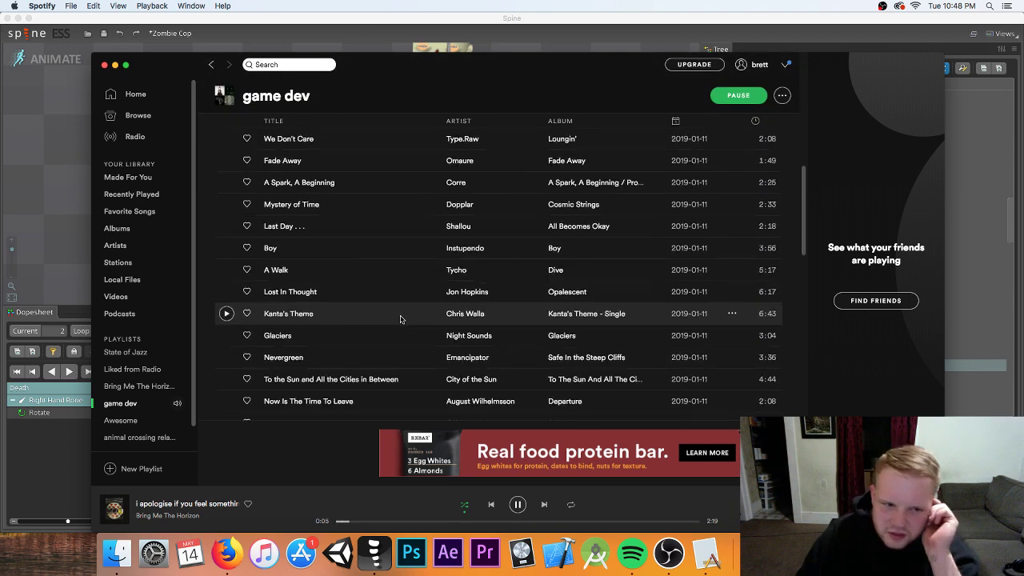
scroll(401, 319, down, 10)
scroll(400, 322, up, 5)
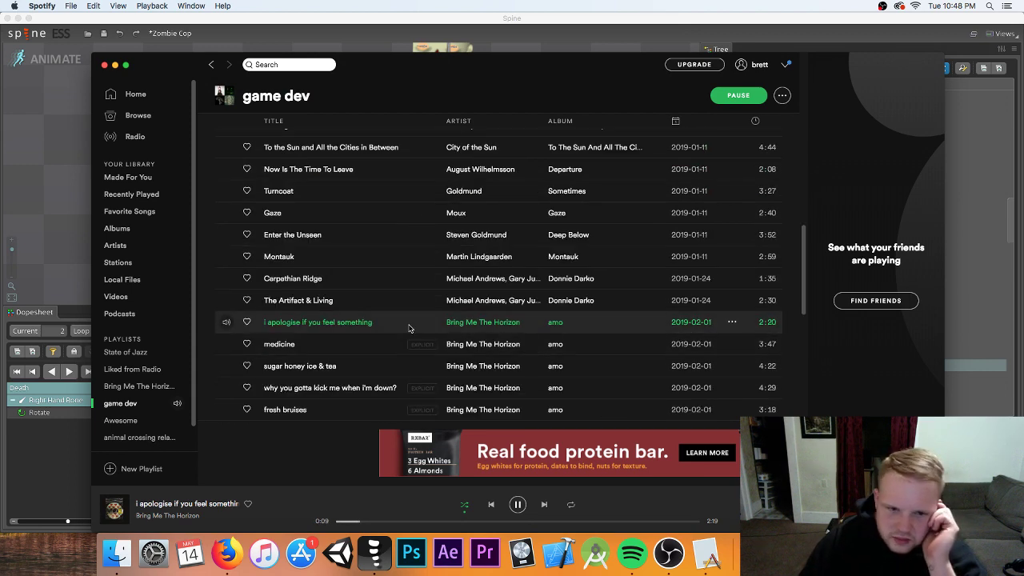
click(544, 505)
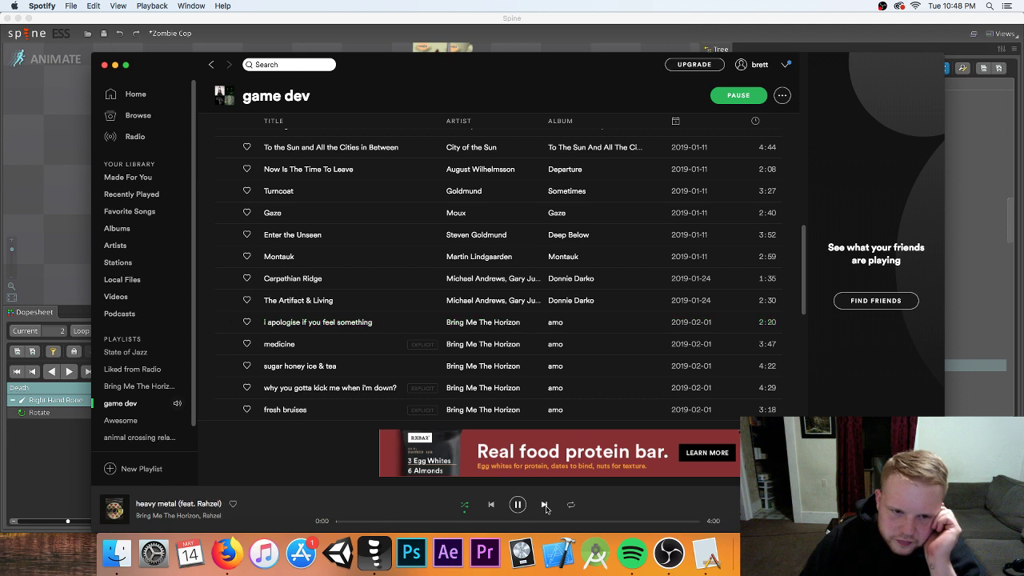
click(545, 504)
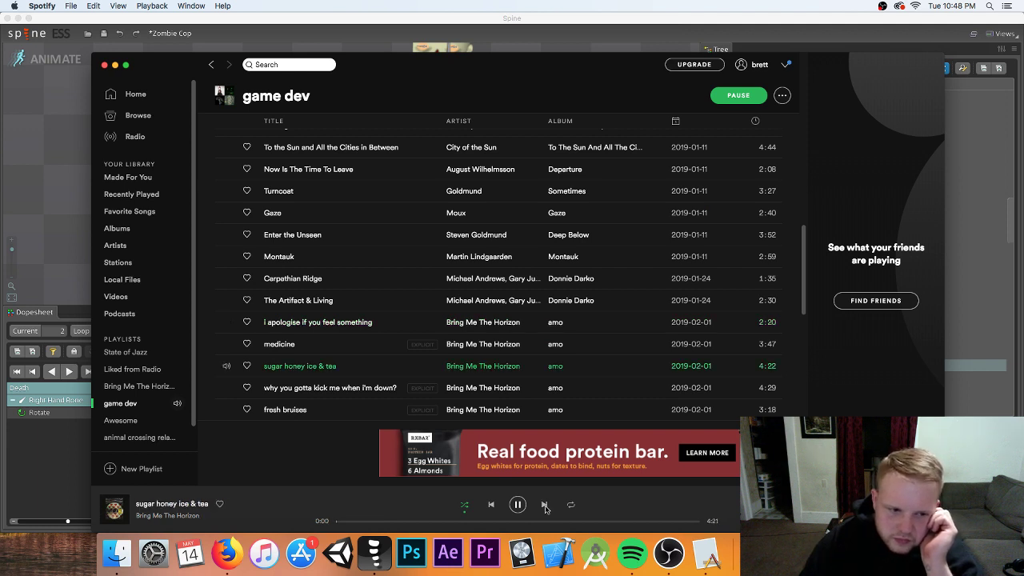
click(544, 504)
click(544, 505)
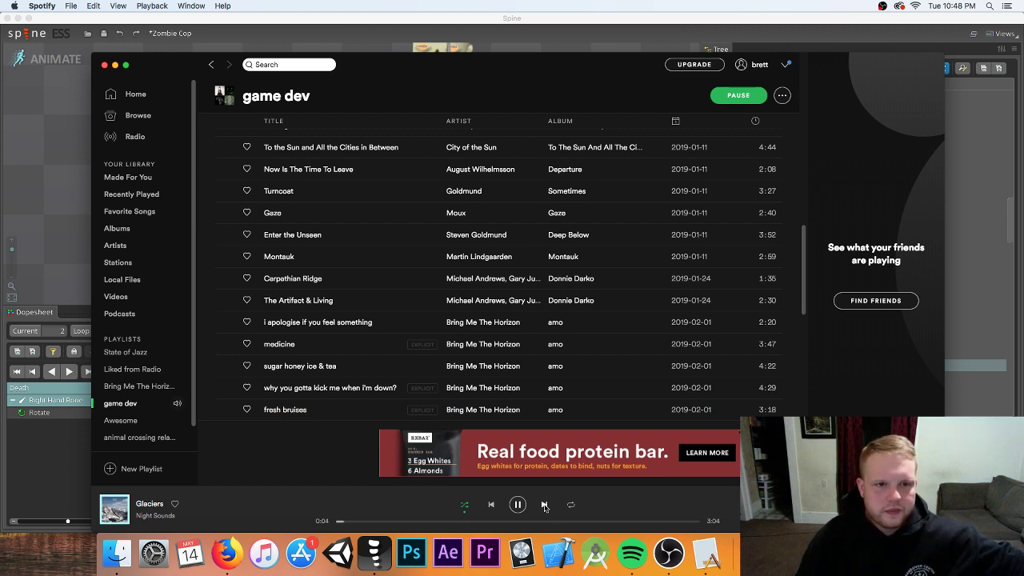
click(114, 65)
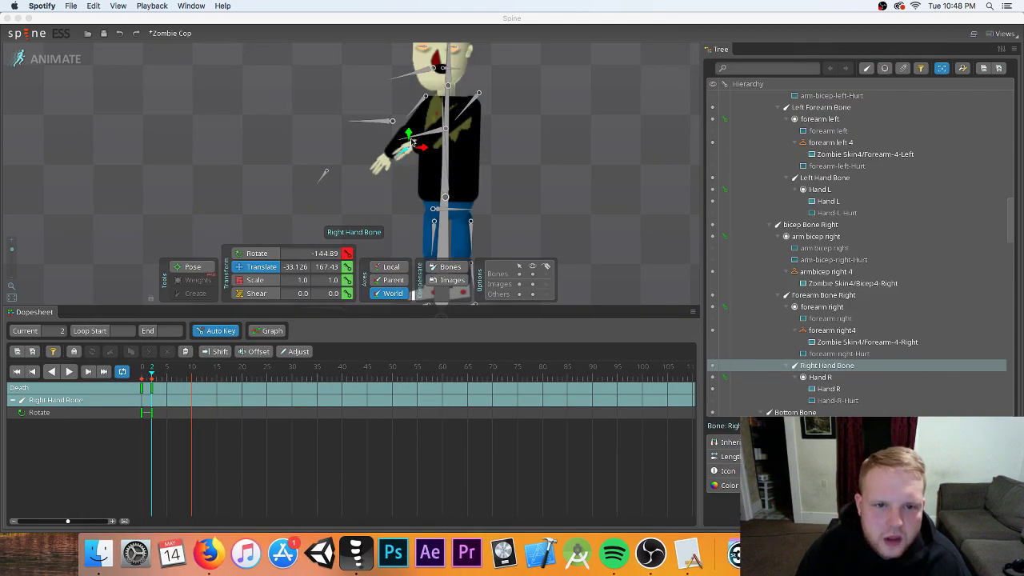
click(276, 252)
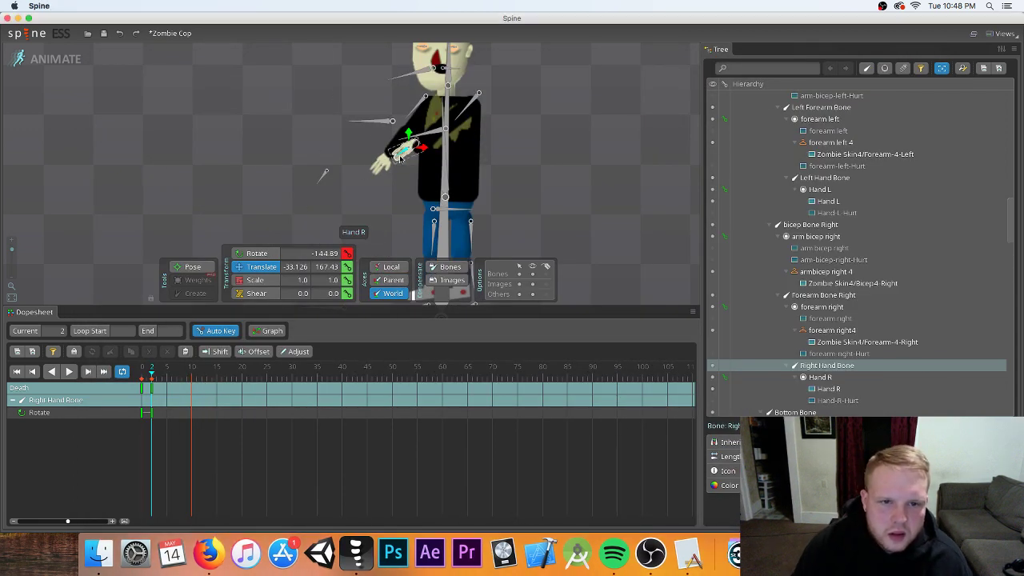
- Move the Right Hand Bone at frame 2 to about (-29.91, 161.0) so it meets the forearm
click(264, 253)
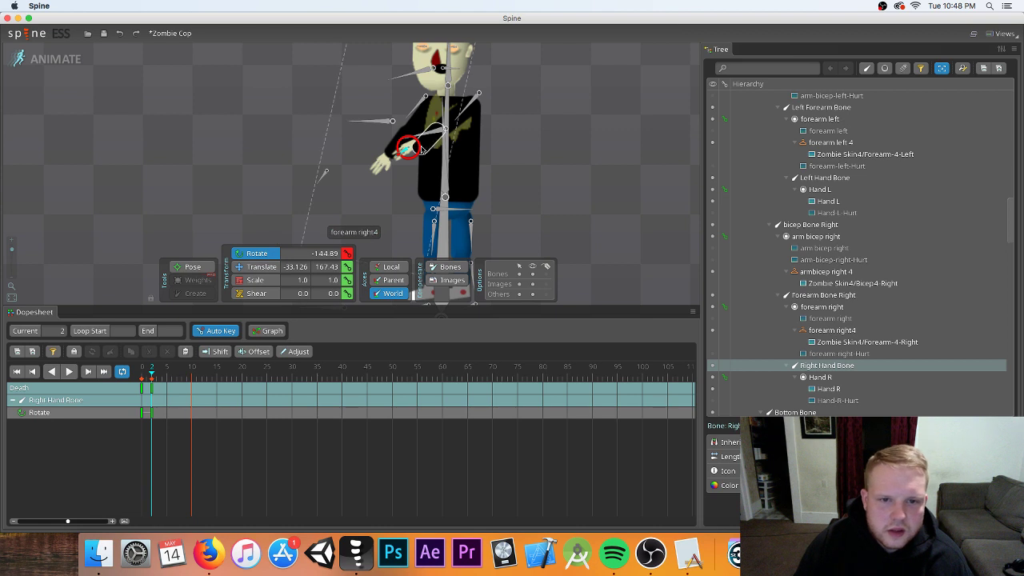
key(v)
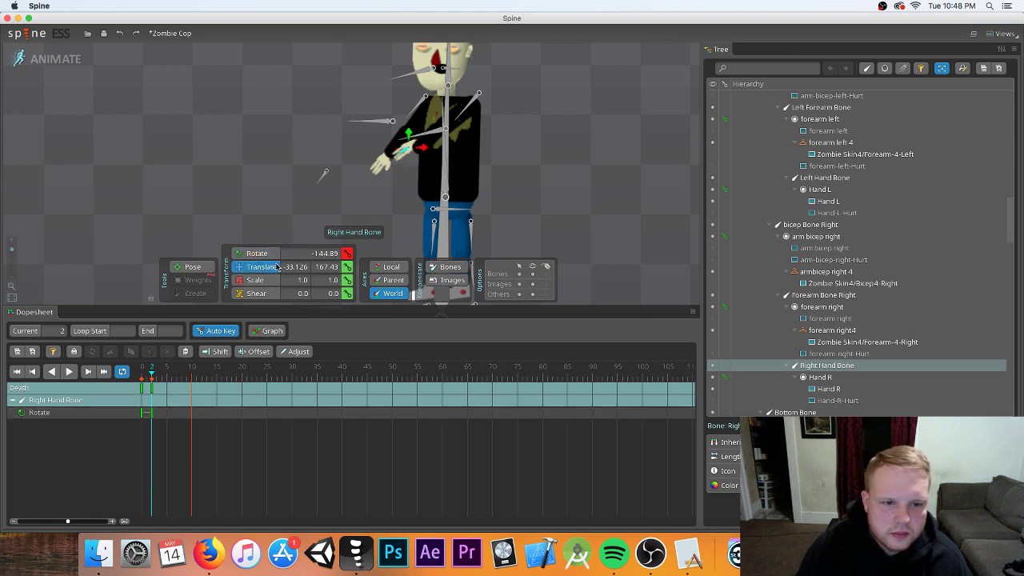
drag(405, 146, 418, 152)
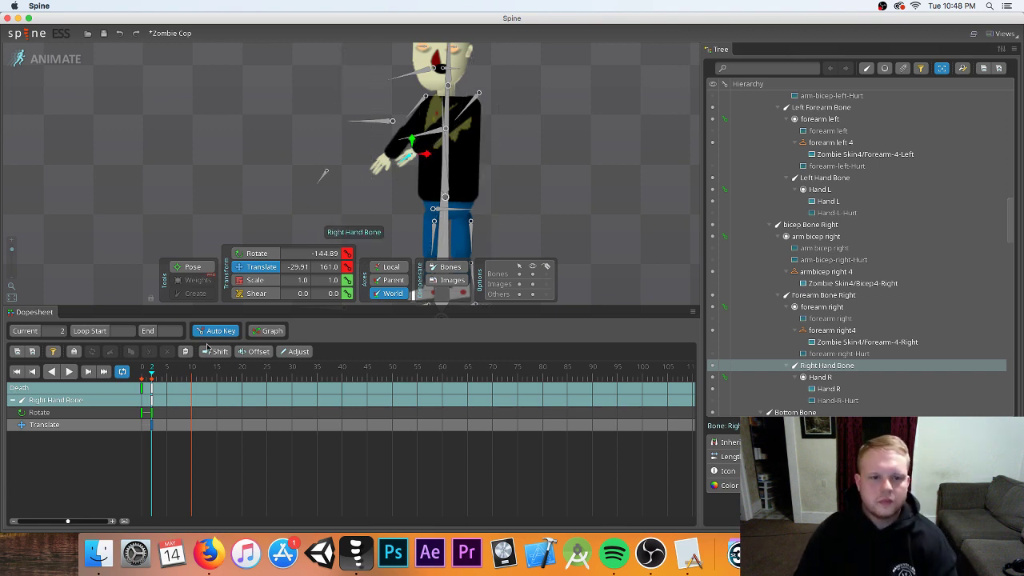
- Move the bicep Bone Right at frame 10 to about (211.42, -33.73) to pull the arm into the fallen body's shoulder
drag(142, 377, 191, 382)
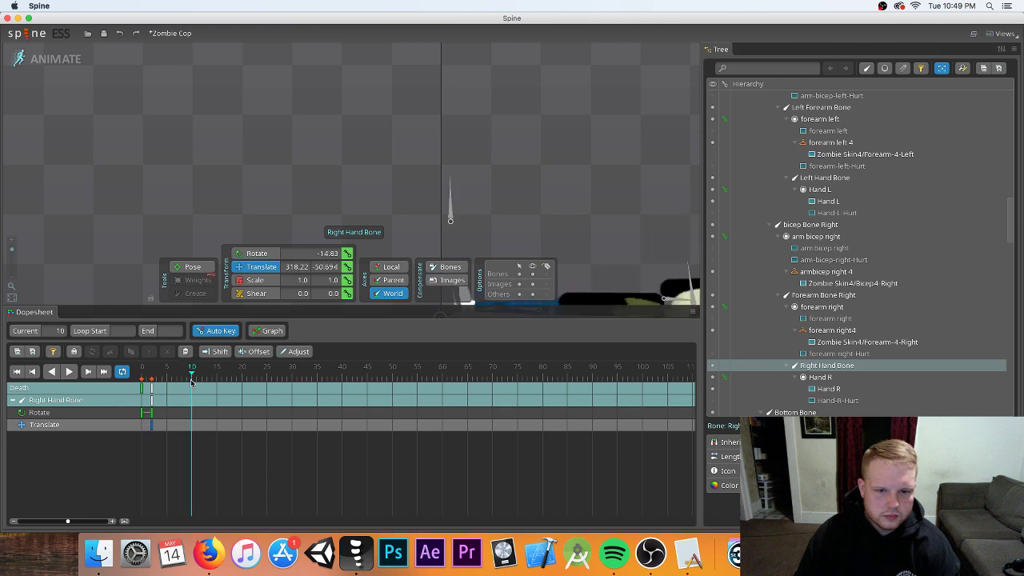
drag(450, 169, 463, 121)
scroll(463, 121, up, 4)
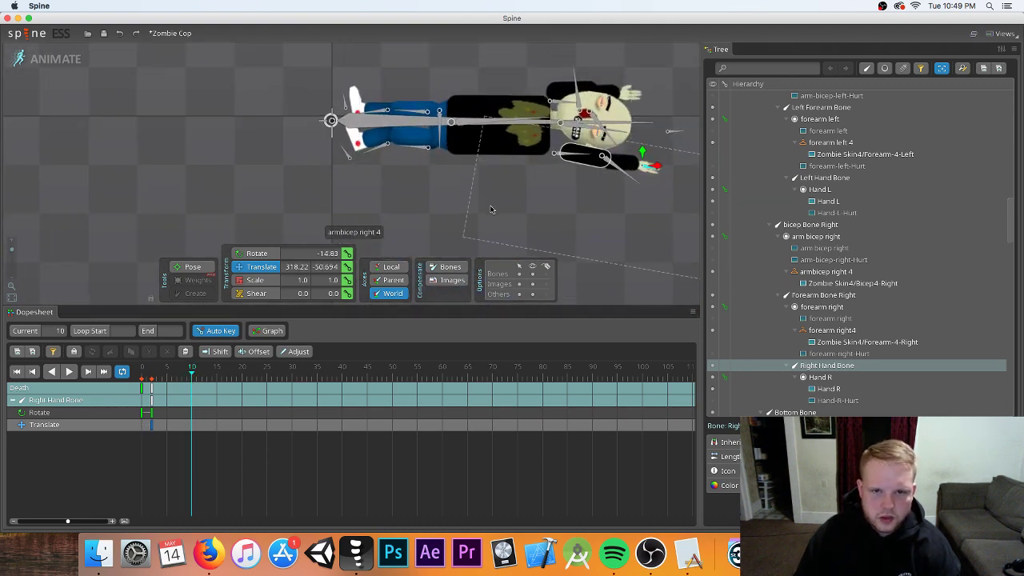
drag(392, 198, 360, 210)
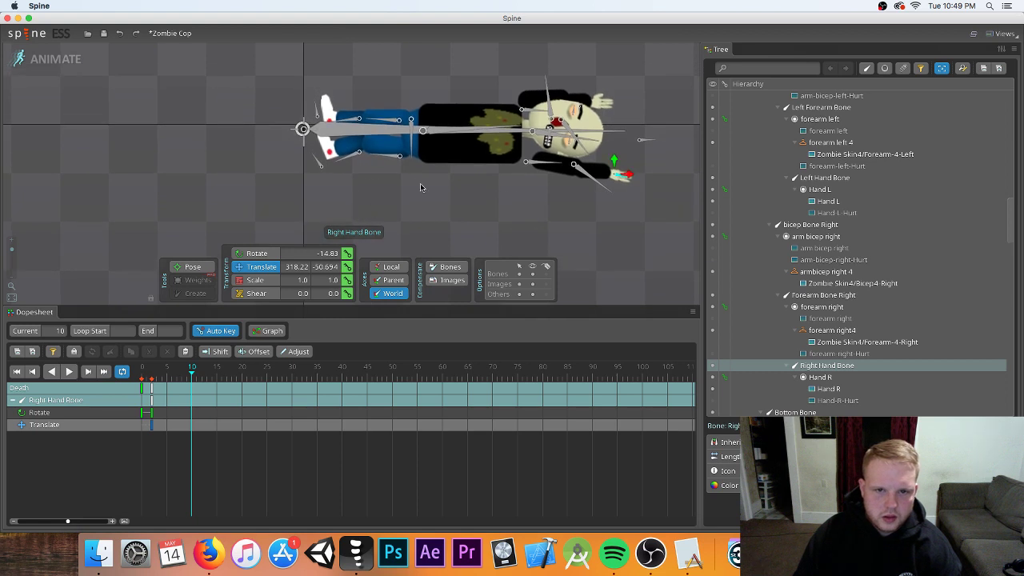
click(535, 165)
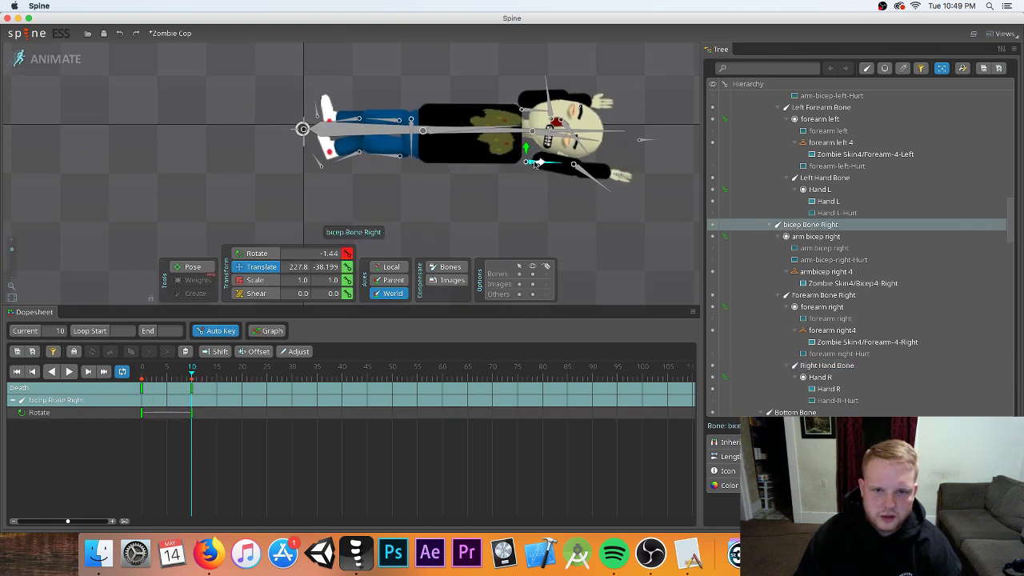
click(141, 379)
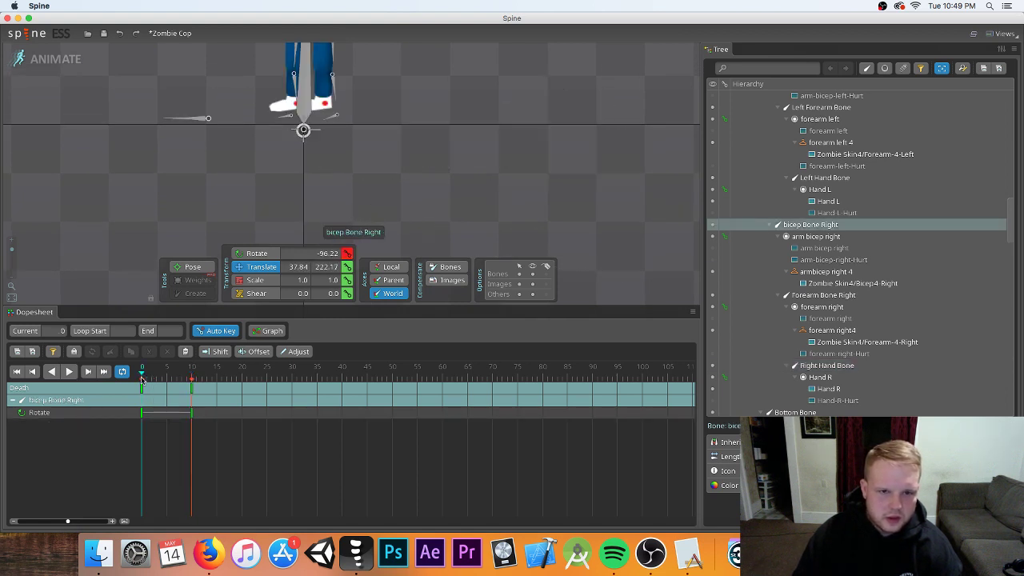
scroll(440, 116, down, 5)
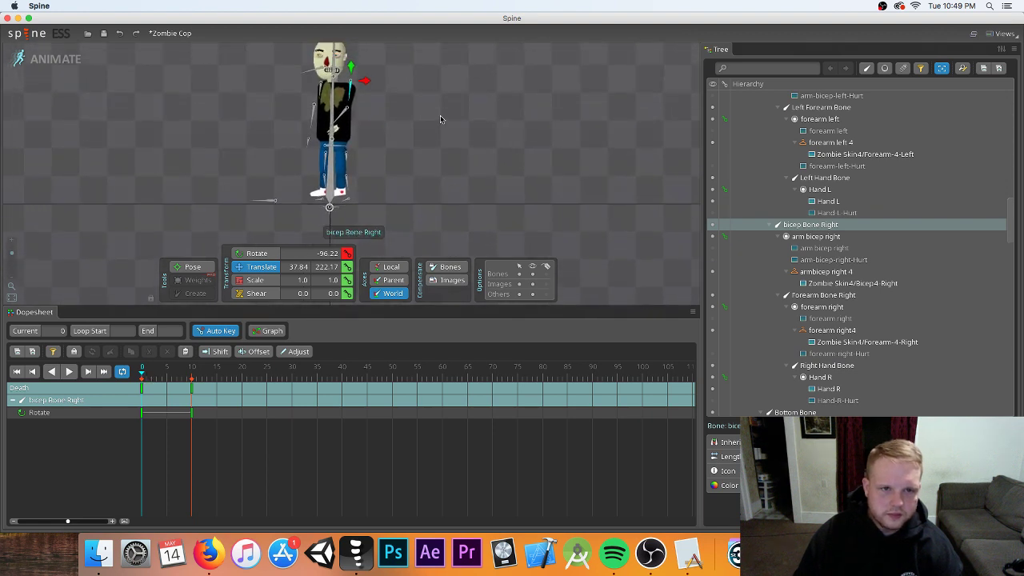
drag(434, 123, 474, 121)
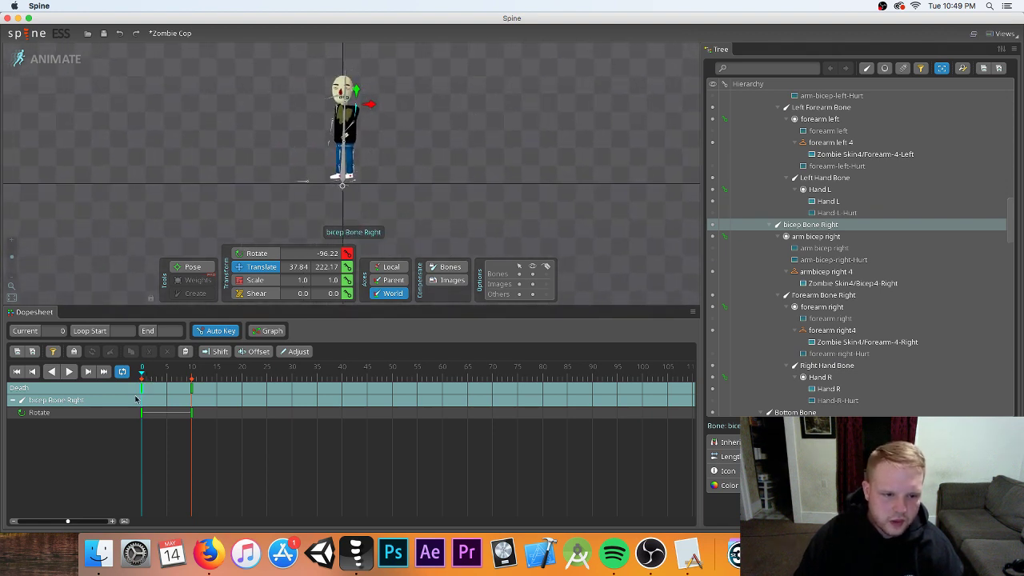
drag(143, 383, 191, 386)
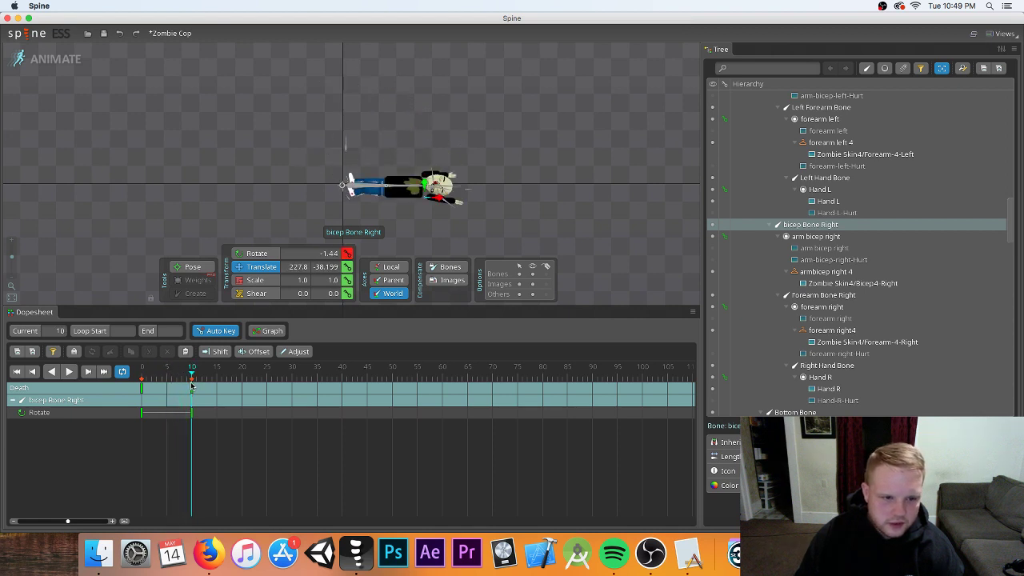
drag(442, 199, 420, 184)
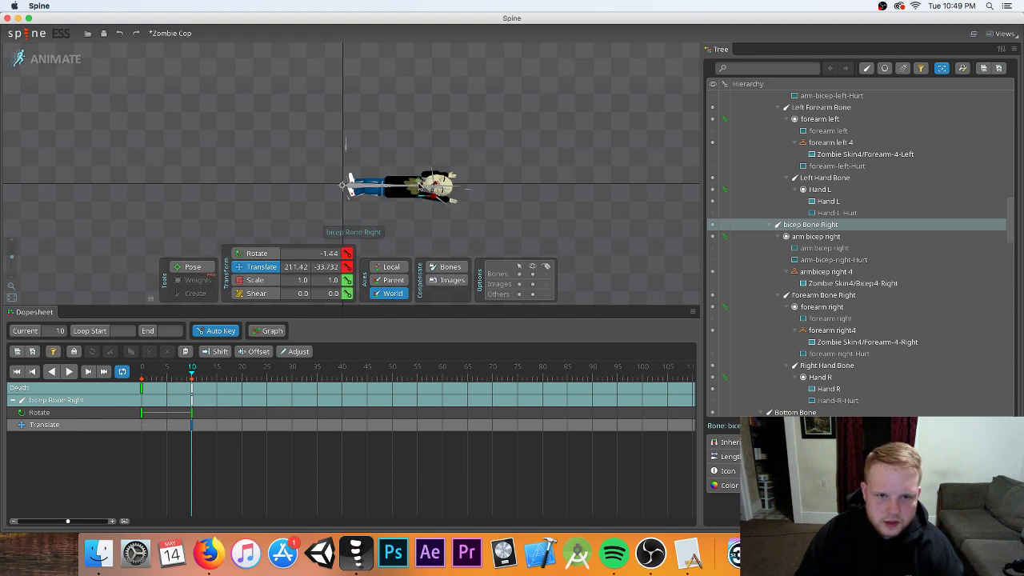
- Move the Left Bicep Bone at frame 10 to about (217.34, 9.18), closer to the torso
scroll(416, 188, up, 3)
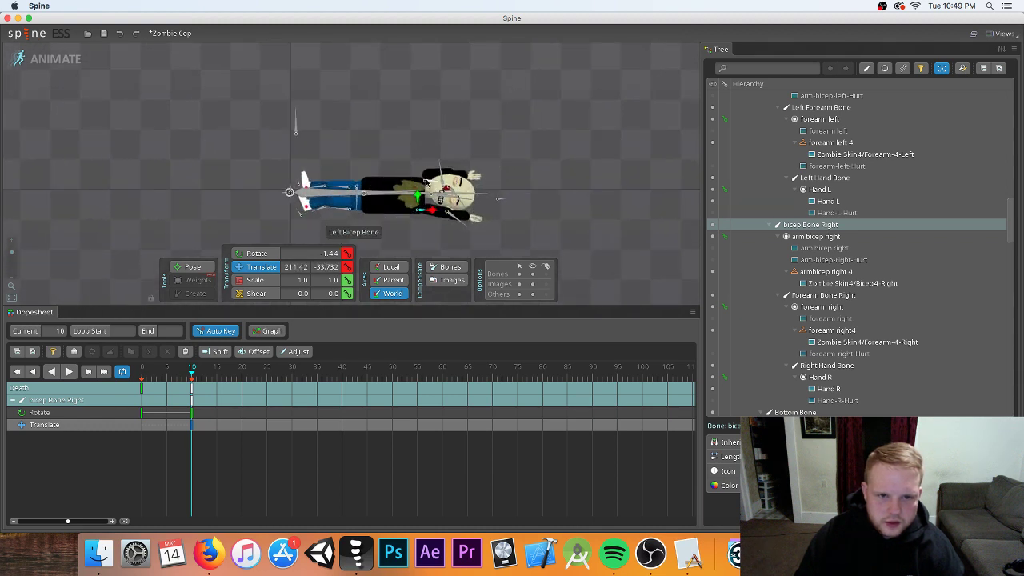
click(432, 181)
drag(434, 182, 432, 187)
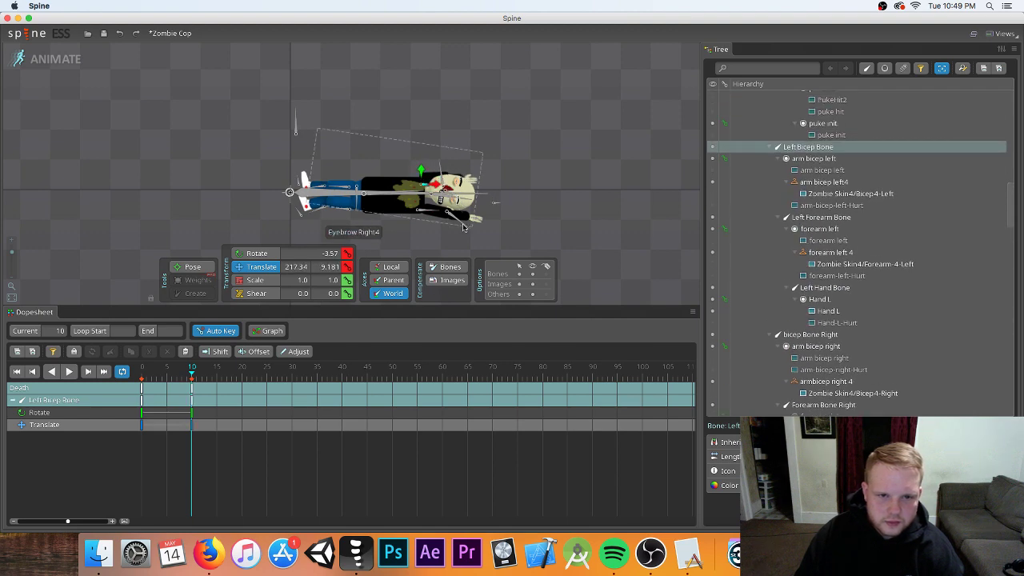
- Key the bicep Bone Right at frame 5 at about (102.03, 194.36), and play back the Death animation
click(70, 371)
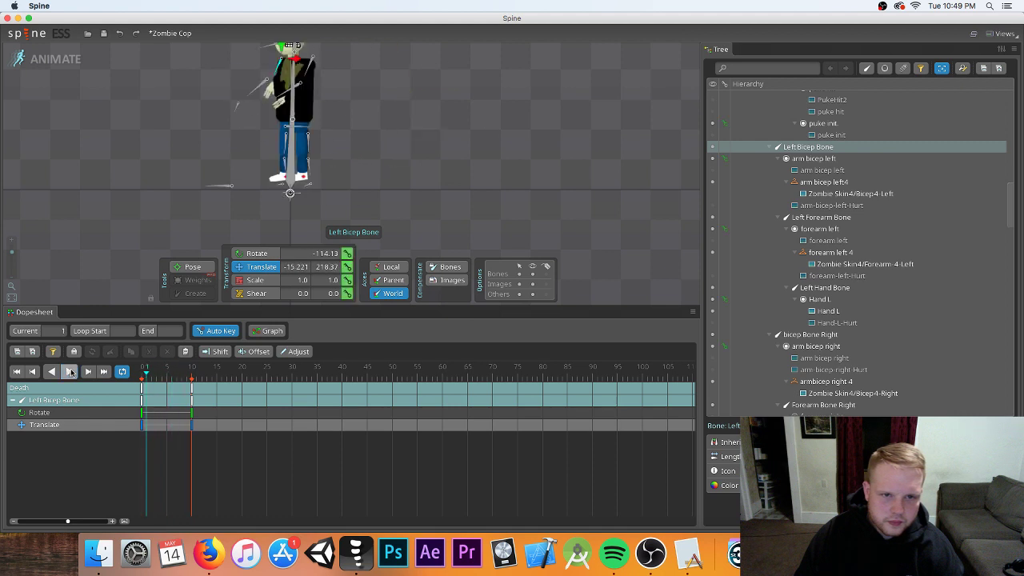
drag(139, 368, 167, 387)
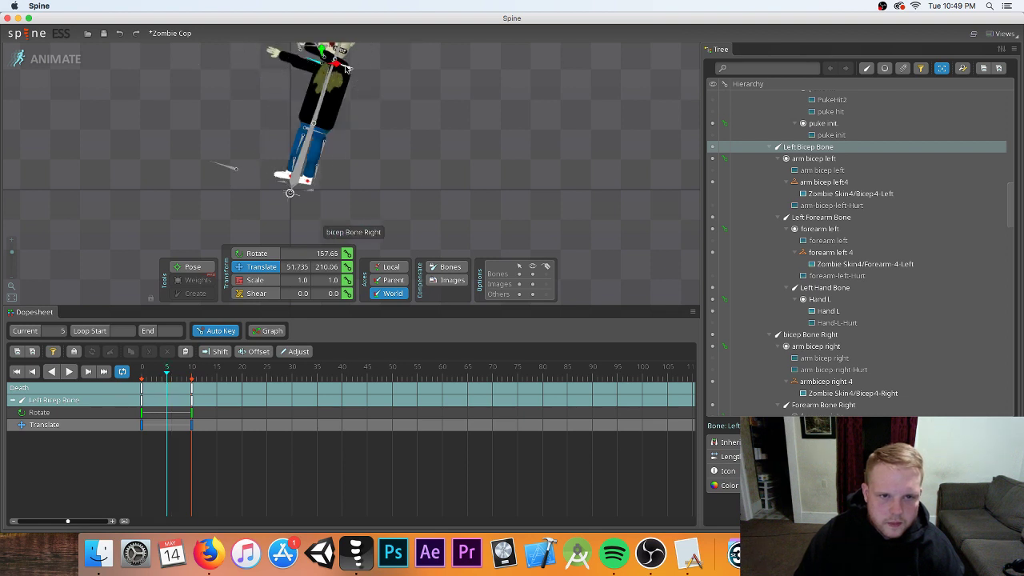
click(346, 69)
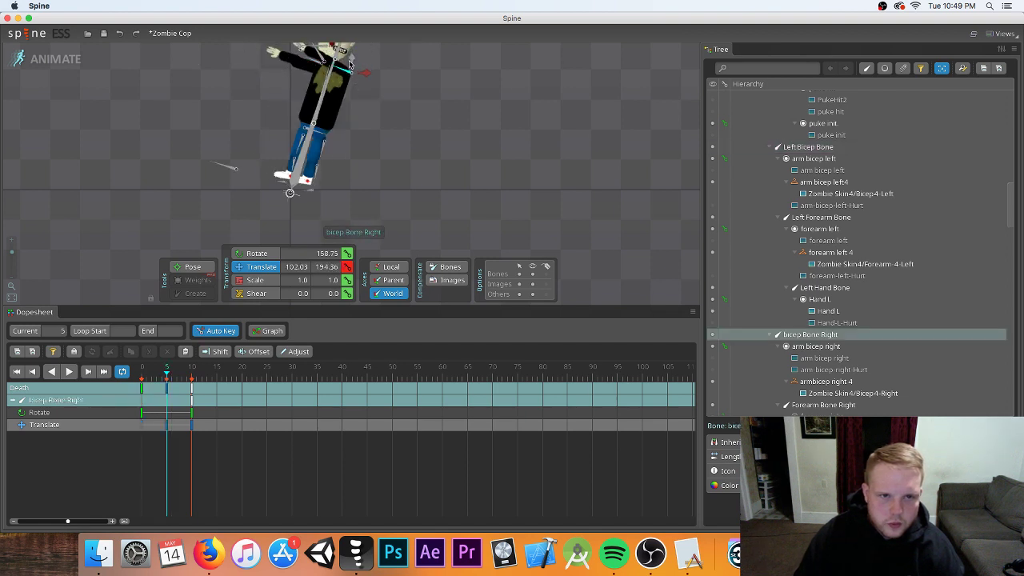
drag(159, 384, 191, 389)
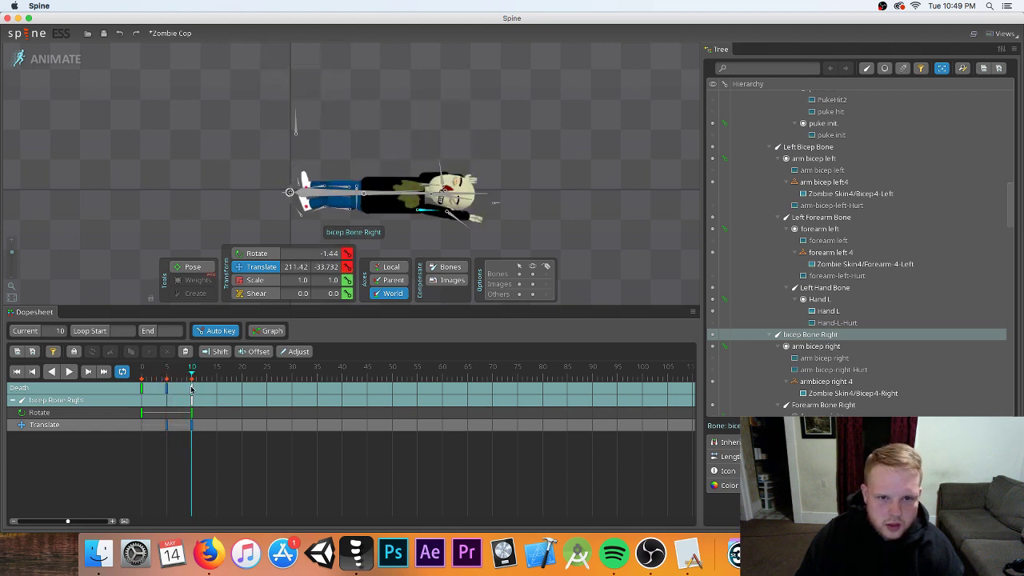
key(space)
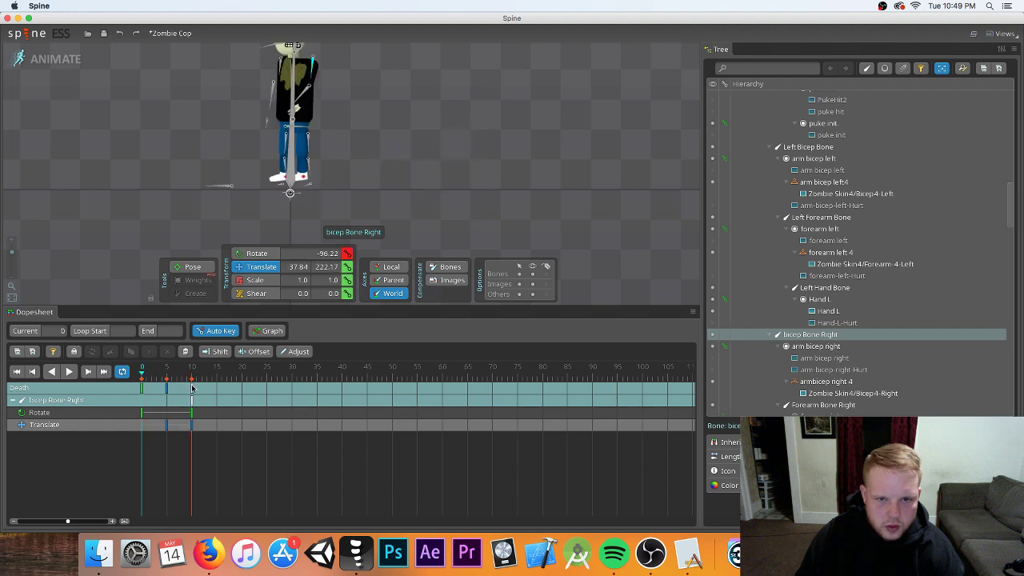
- Shift the Mouth Bone at frame 2 to about (-1.4, 240.98), and play back the animation
drag(192, 388, 143, 390)
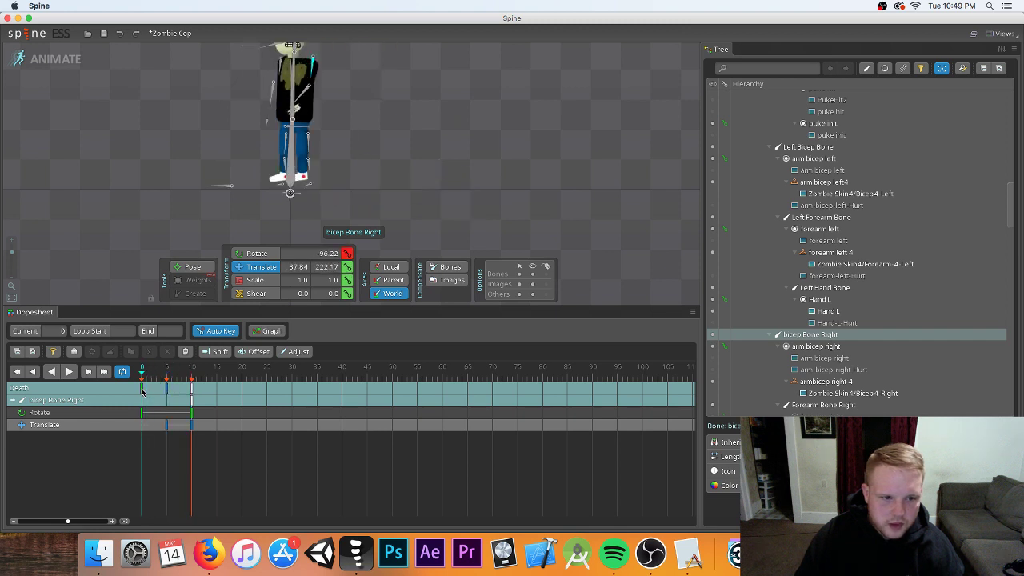
scroll(257, 244, up, 2)
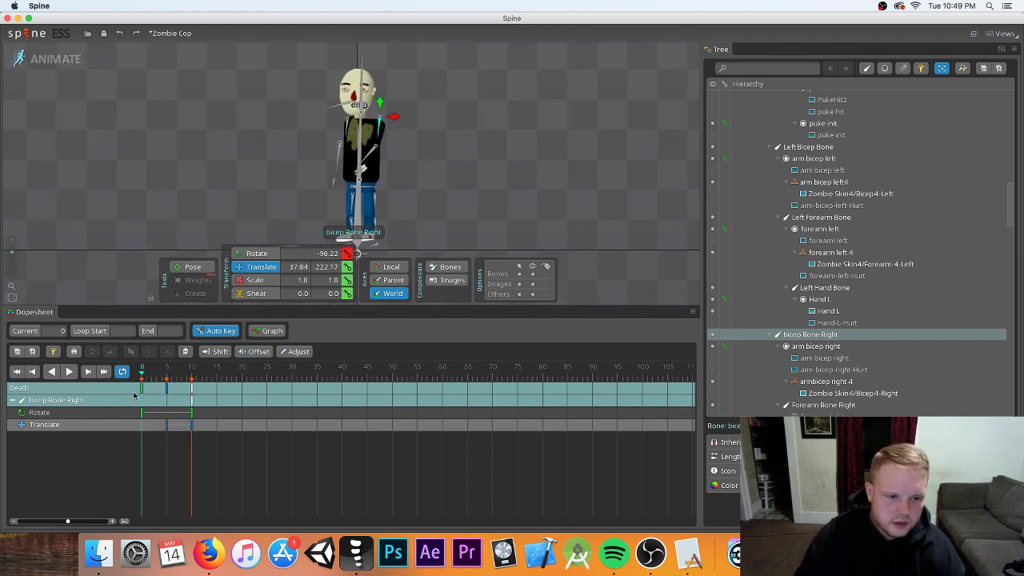
drag(144, 382, 152, 382)
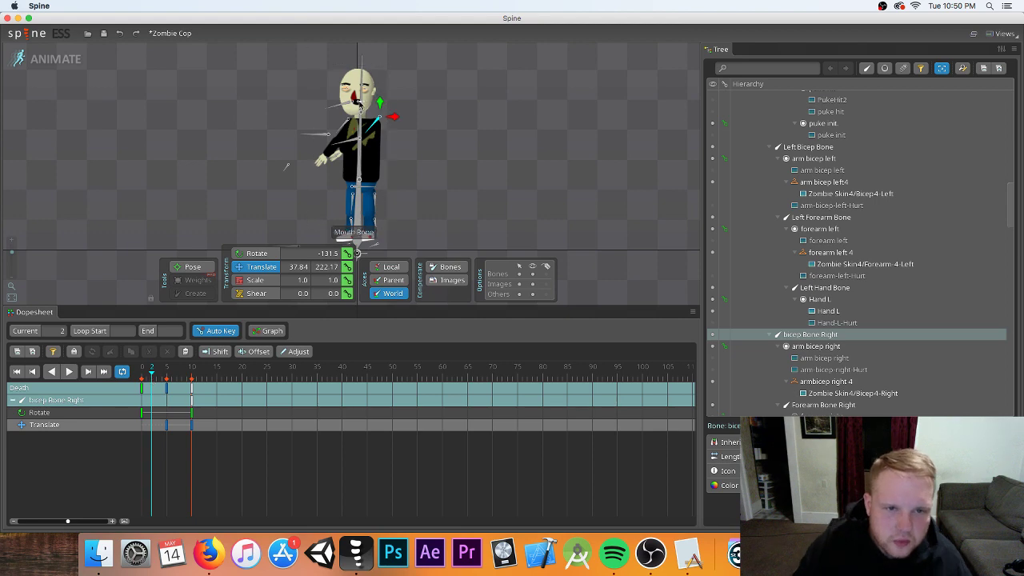
click(360, 104)
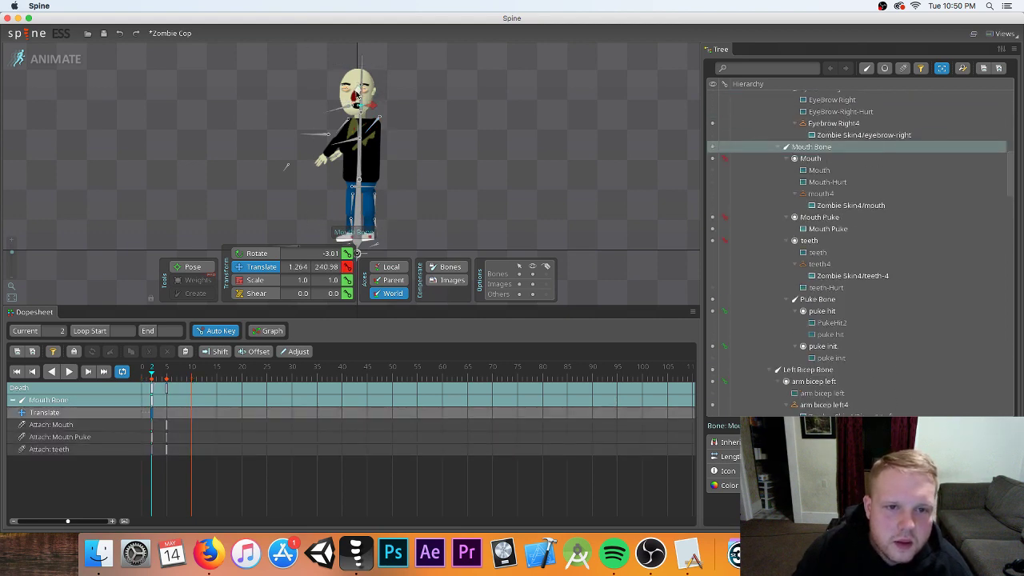
drag(362, 104, 359, 105)
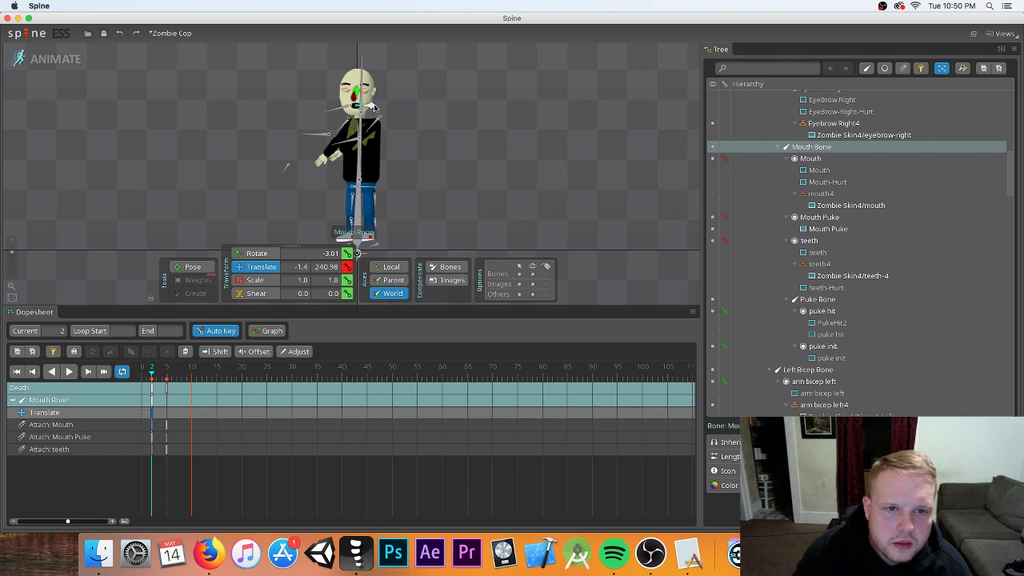
click(70, 373)
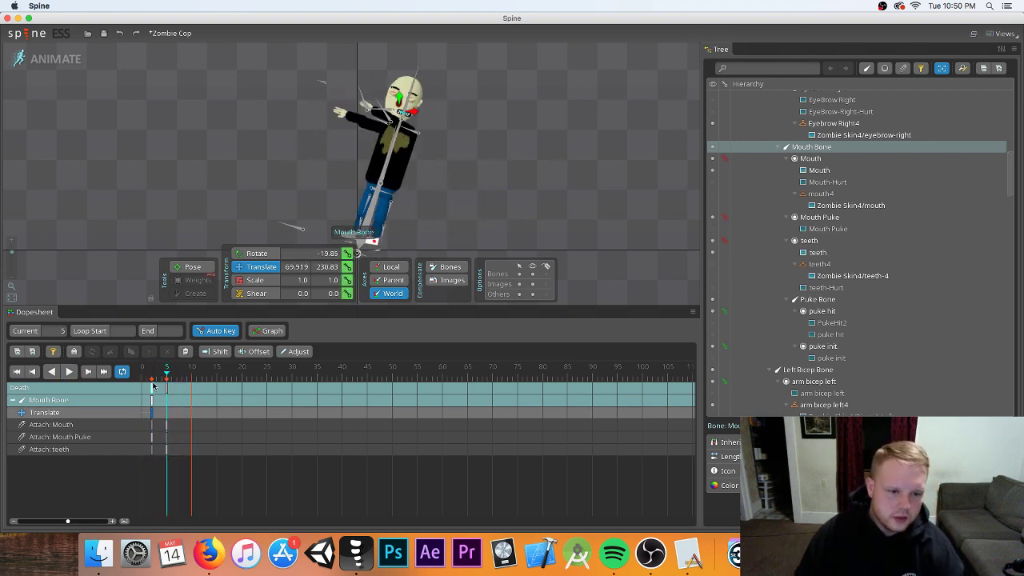
- Create an event named dead and key it at frame 2 of the Death animation
drag(147, 379, 152, 383)
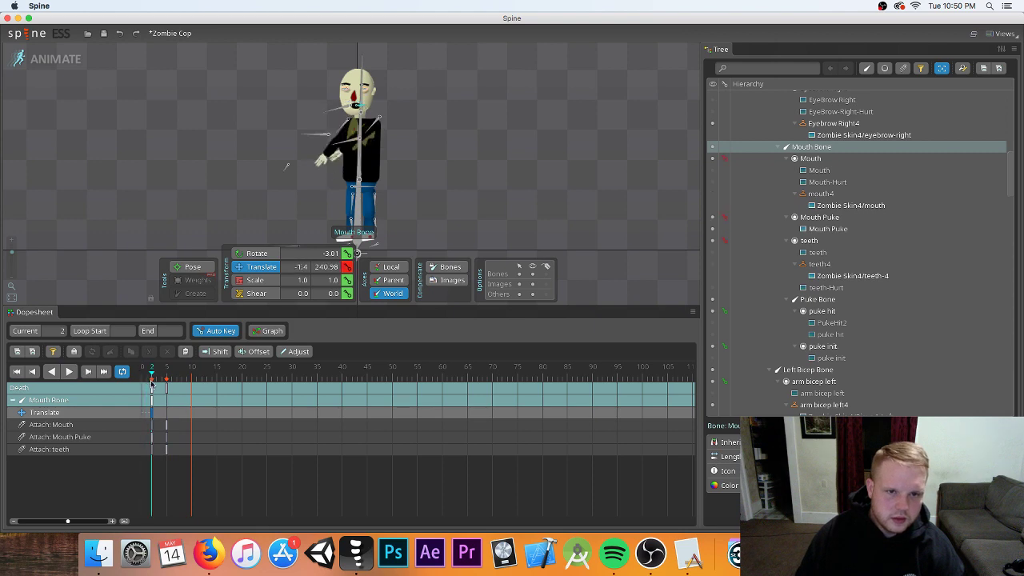
scroll(839, 344, down, 15)
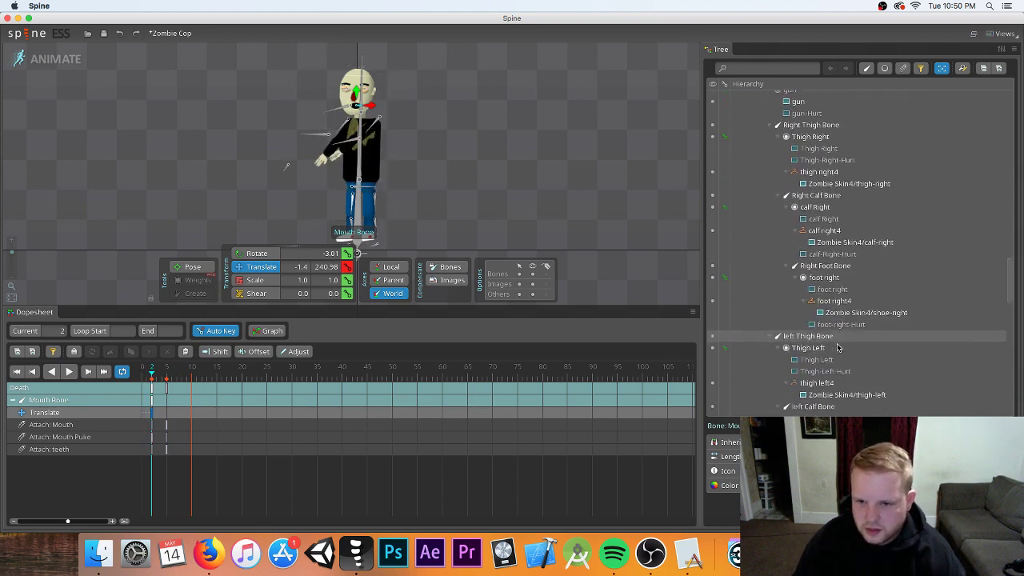
scroll(838, 343, down, 15)
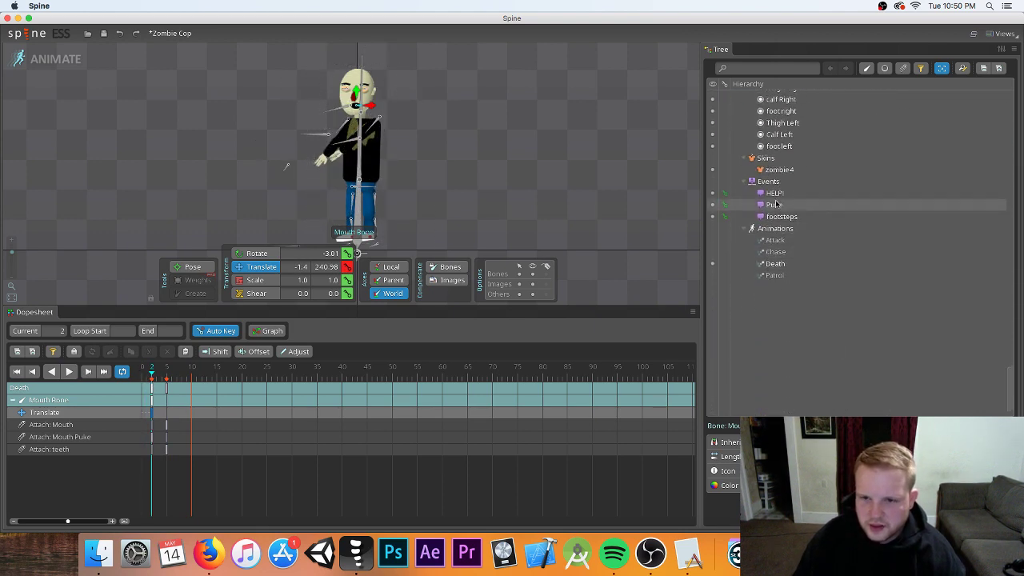
click(761, 186)
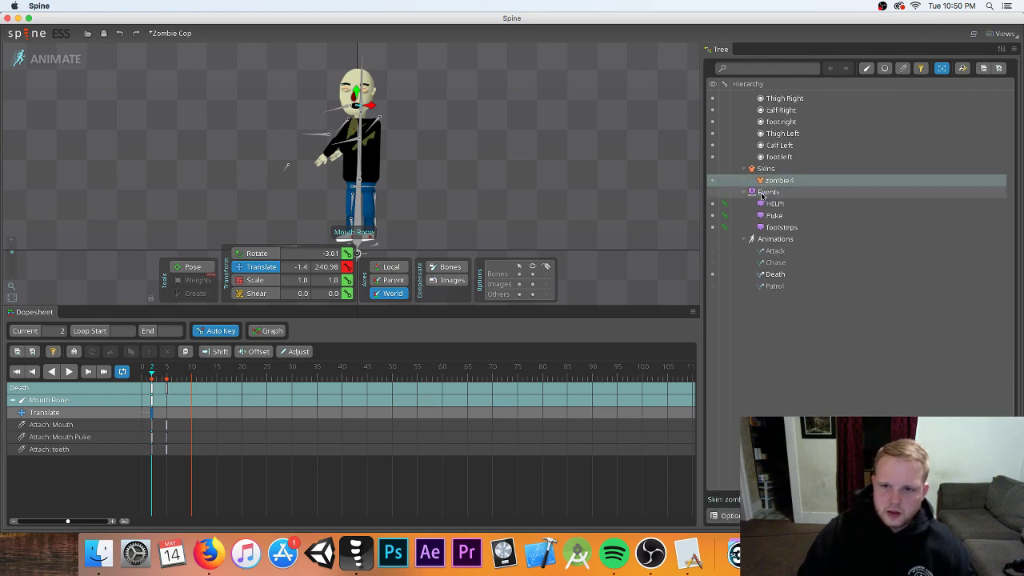
double_click(762, 194)
text(dead)
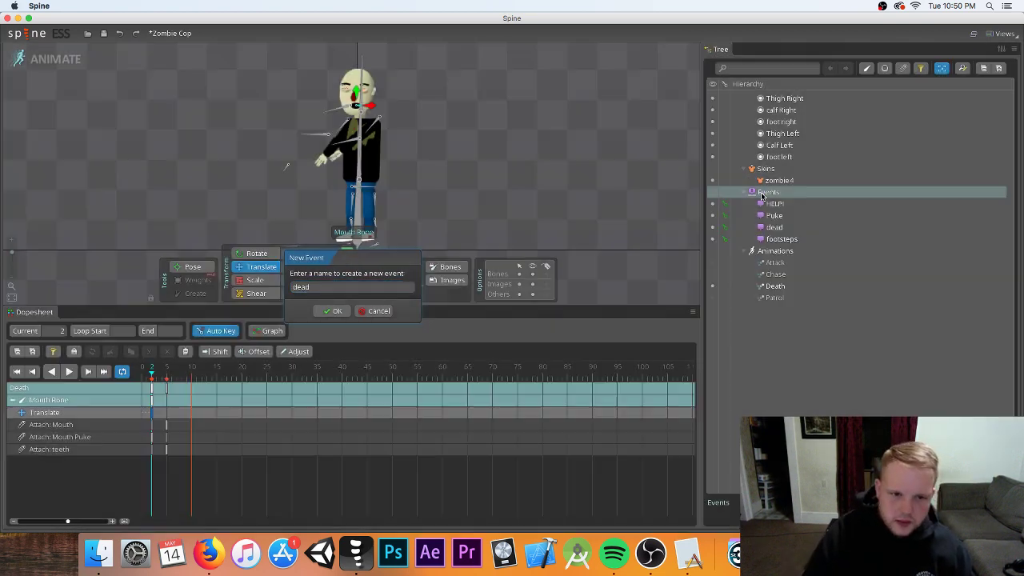
key(Return)
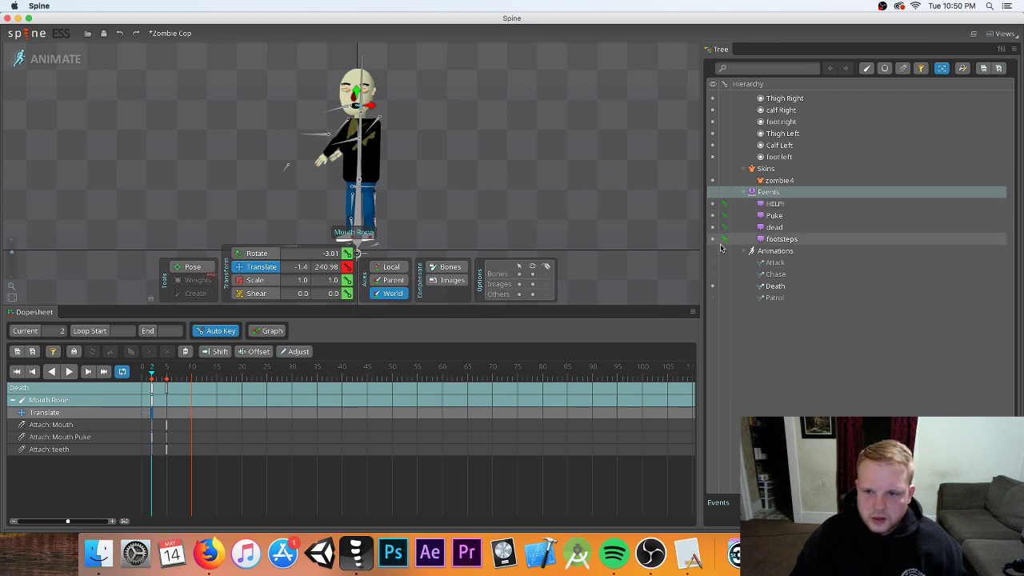
click(724, 227)
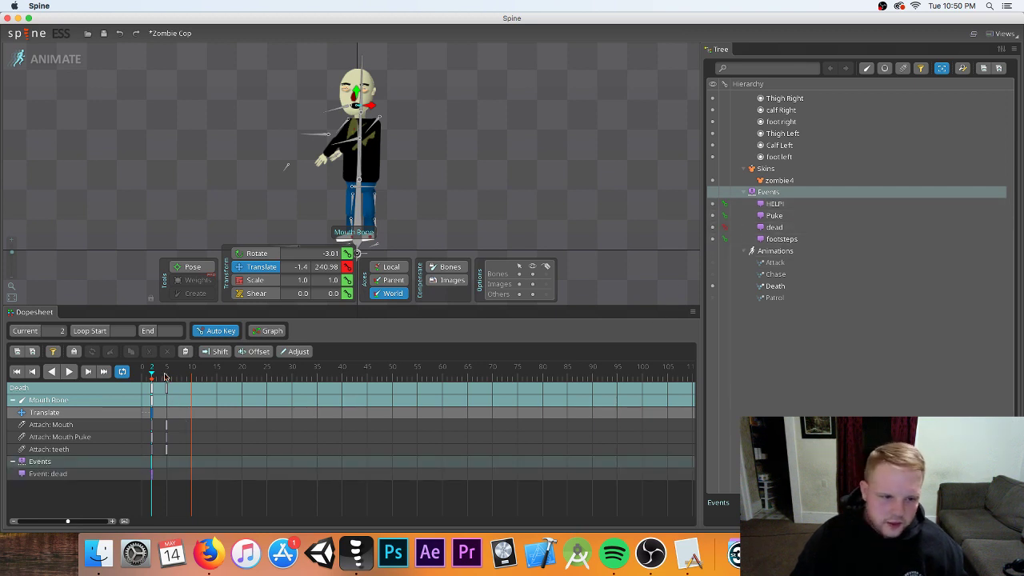
- Go to frame 10 of the Death animation and create an event named land
drag(165, 376, 191, 379)
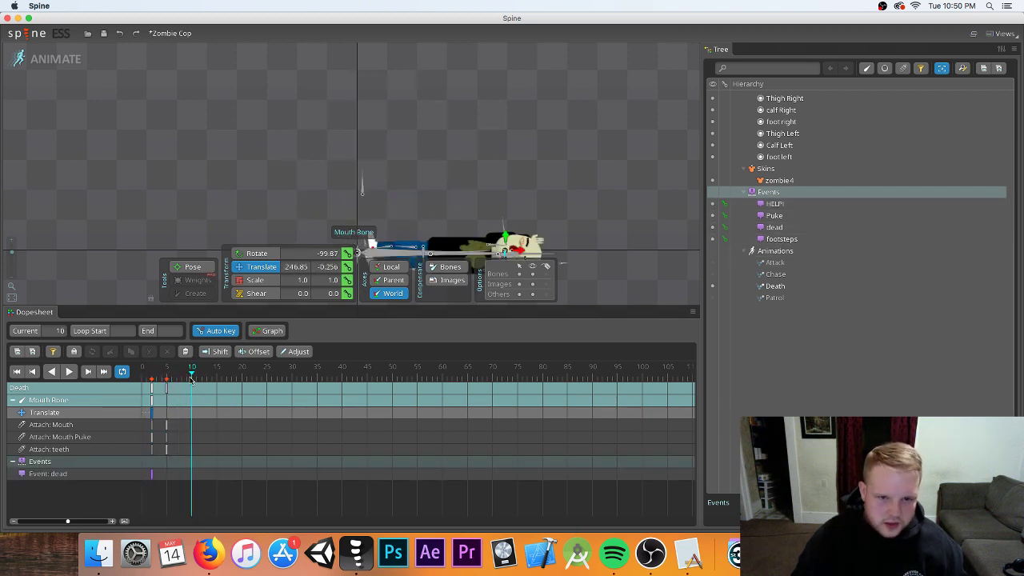
double_click(778, 196)
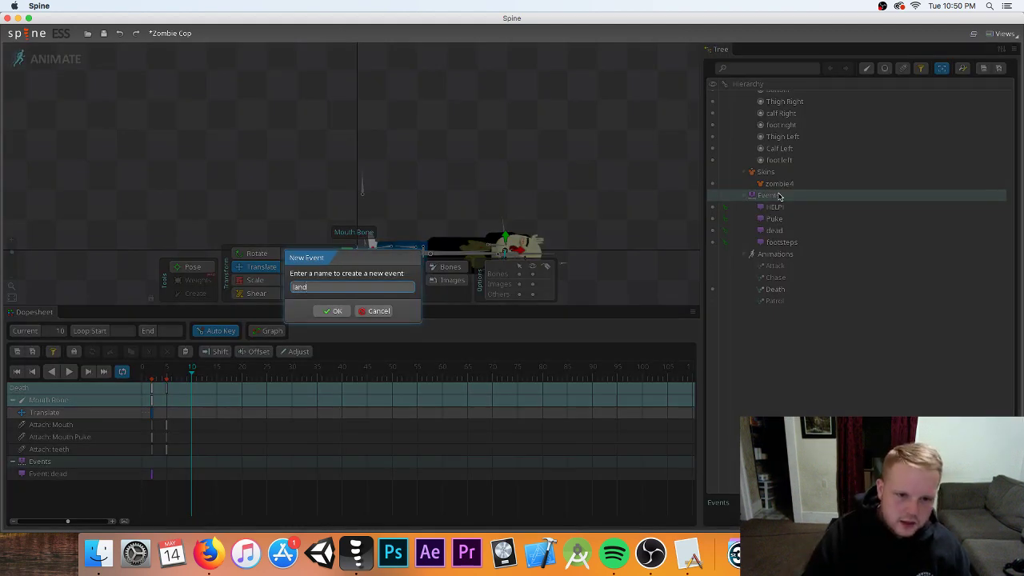
text(land)
key(Return)
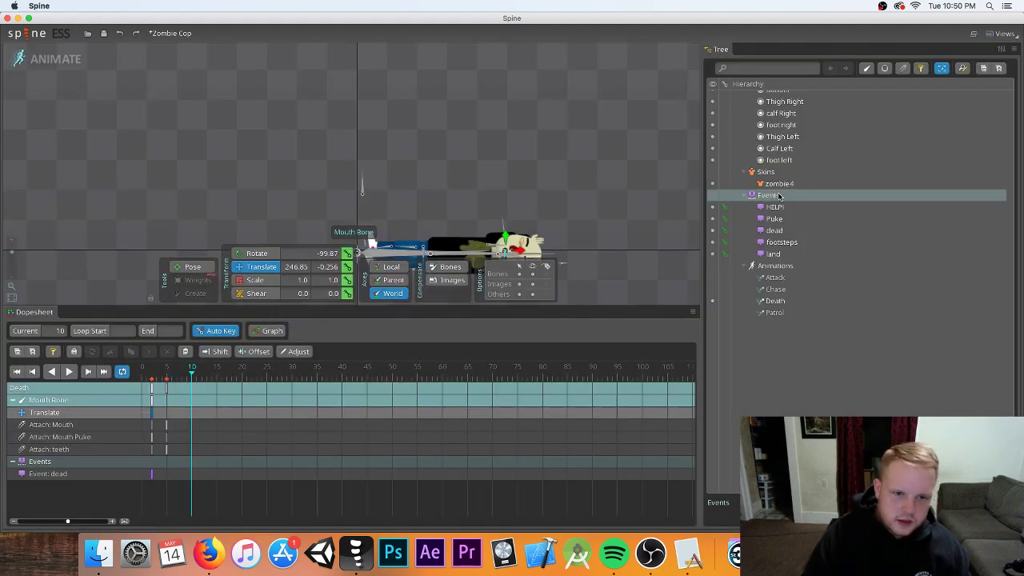
- Key the land event at frame 10 of the Death animation and play the animation back
click(724, 254)
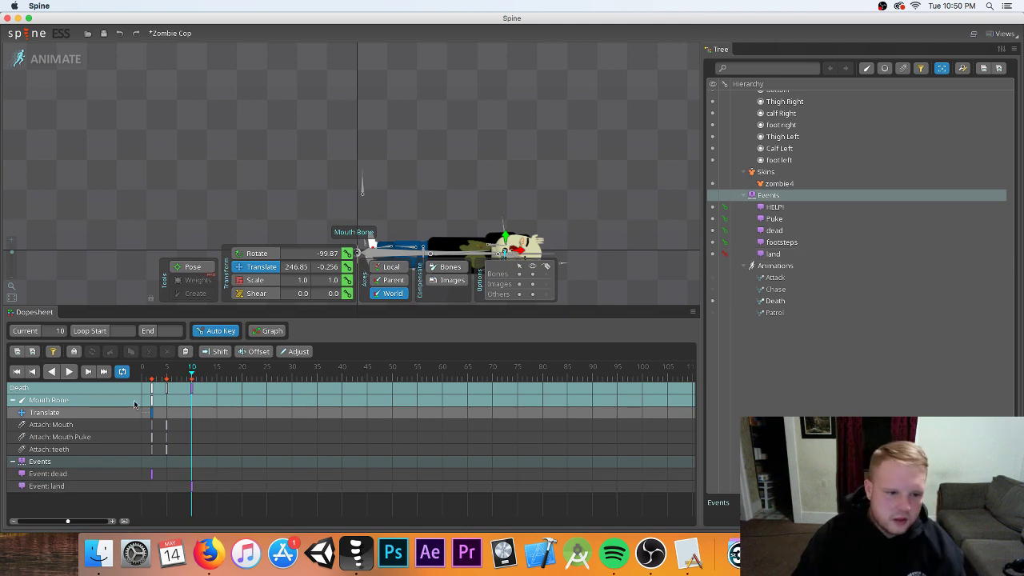
click(71, 371)
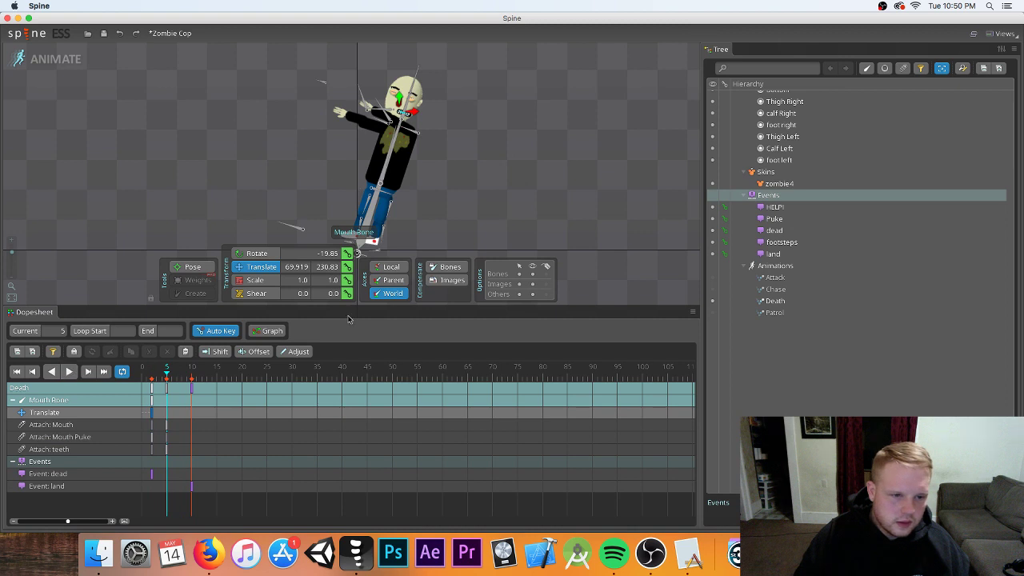
scroll(376, 237, down, 3)
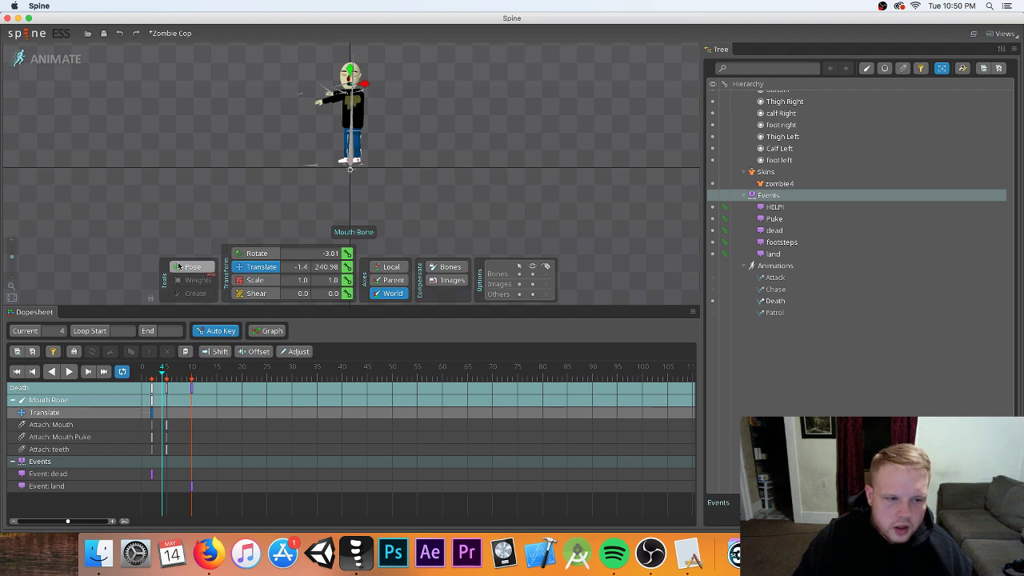
- Lower the root bone at frame 0 of the Death animation to a Y position of about -20.2
click(142, 374)
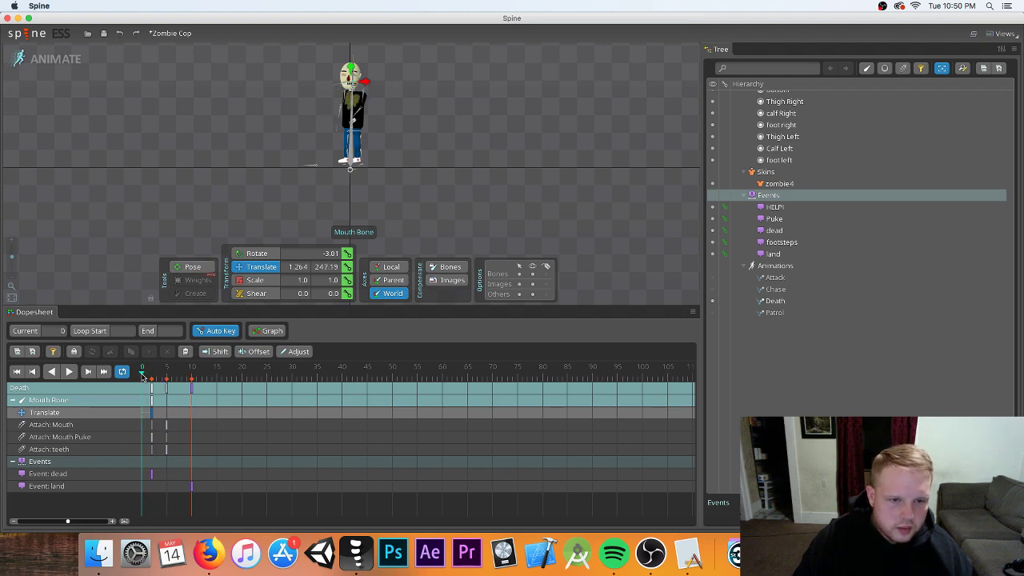
click(349, 169)
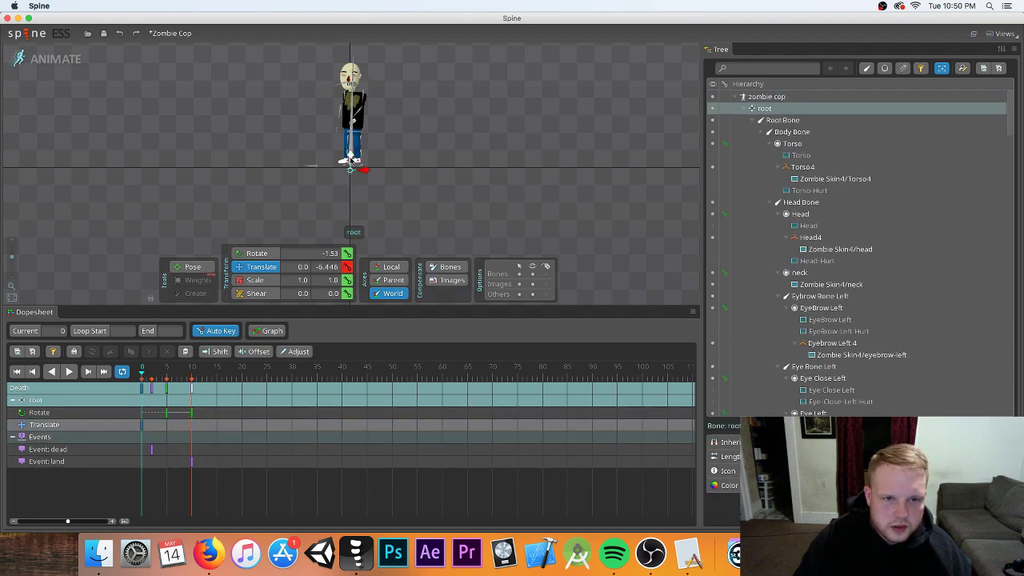
drag(350, 157, 349, 164)
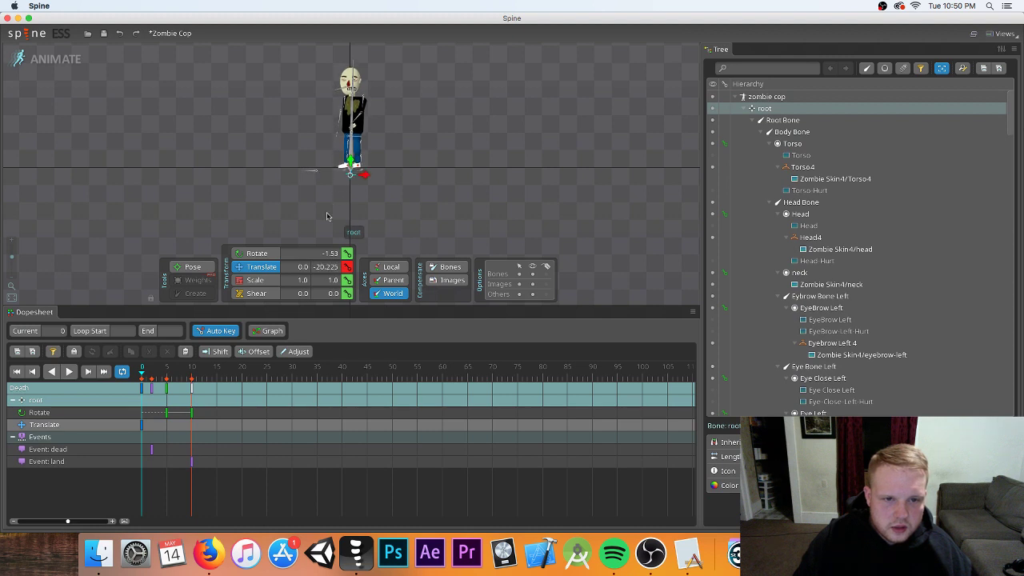
- Try raising the root bone at frame 10 to a Y position of about 7.33, and play back the Death animation
drag(141, 375, 191, 383)
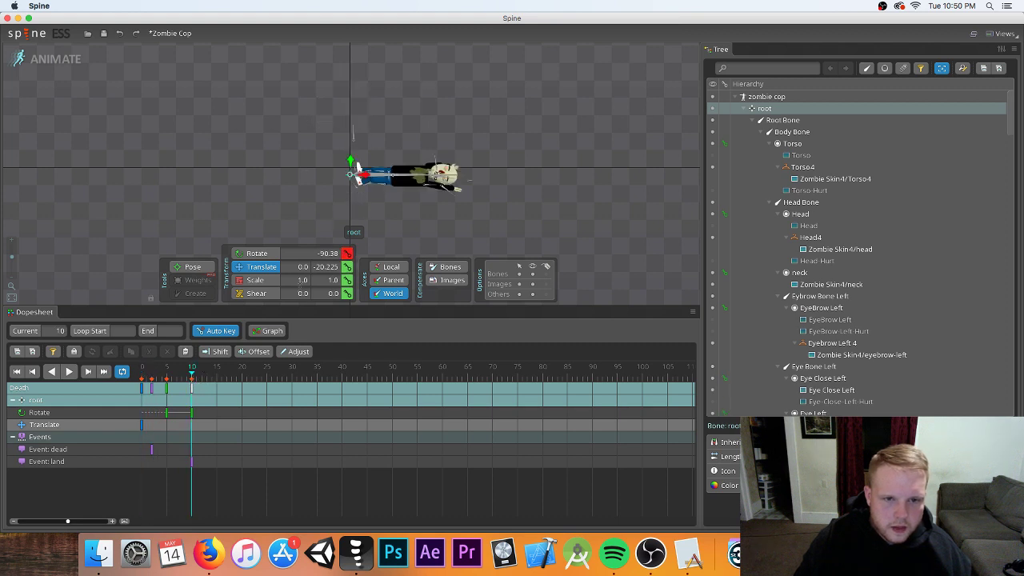
drag(349, 160, 352, 151)
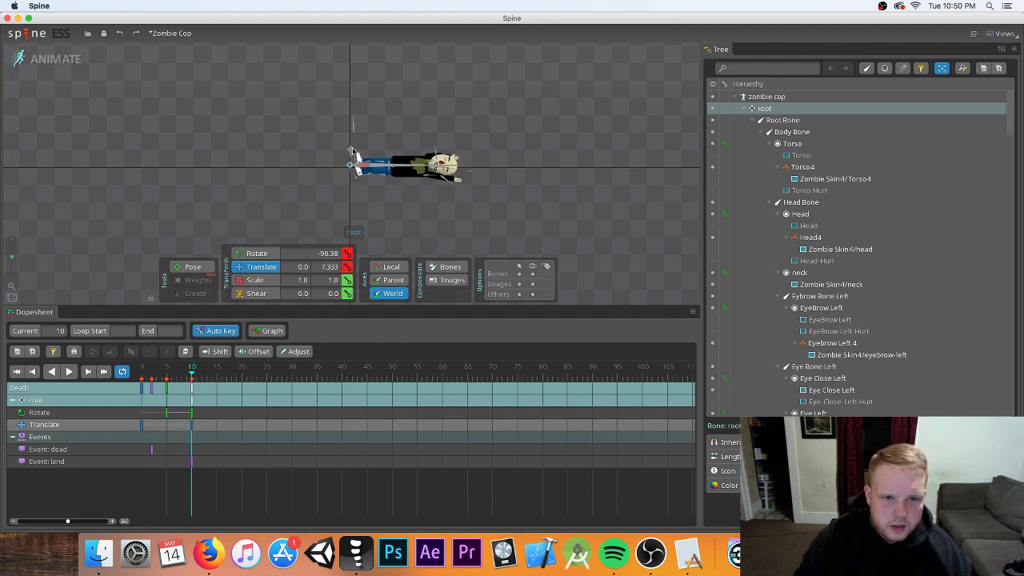
click(72, 375)
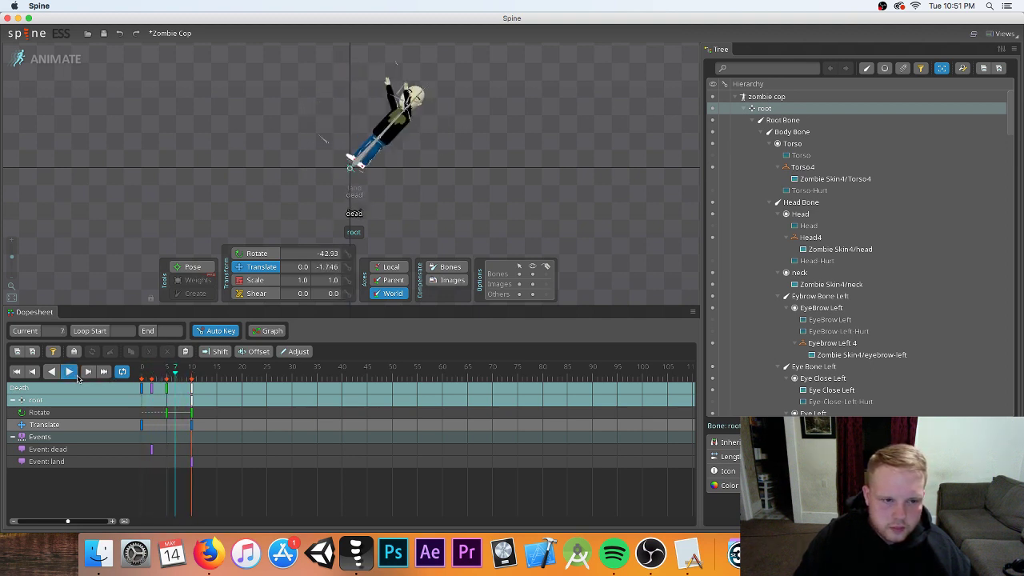
click(76, 375)
click(165, 377)
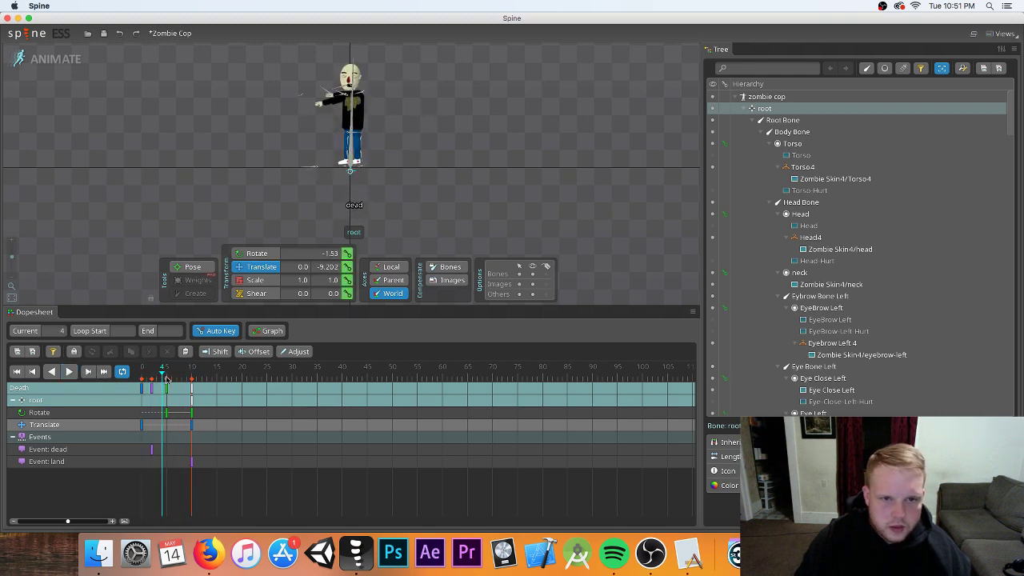
mouse_move(167, 379)
mouse_down()
mouse_move(157, 382)
mouse_move(190, 387)
mouse_move(148, 387)
mouse_up()
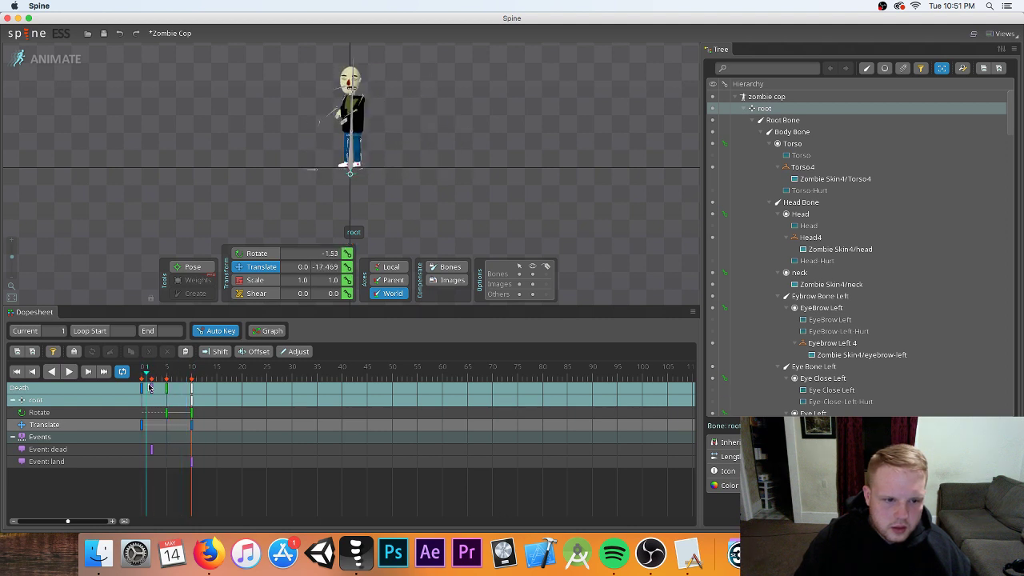
- Delete the root bone's translate key at frame 10 of the Death animation
click(192, 428)
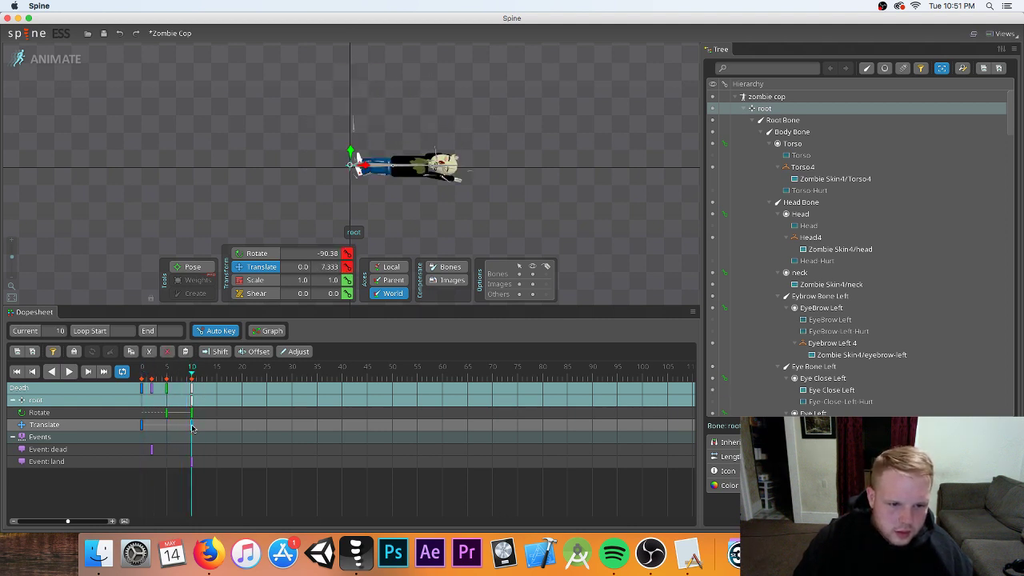
click(165, 353)
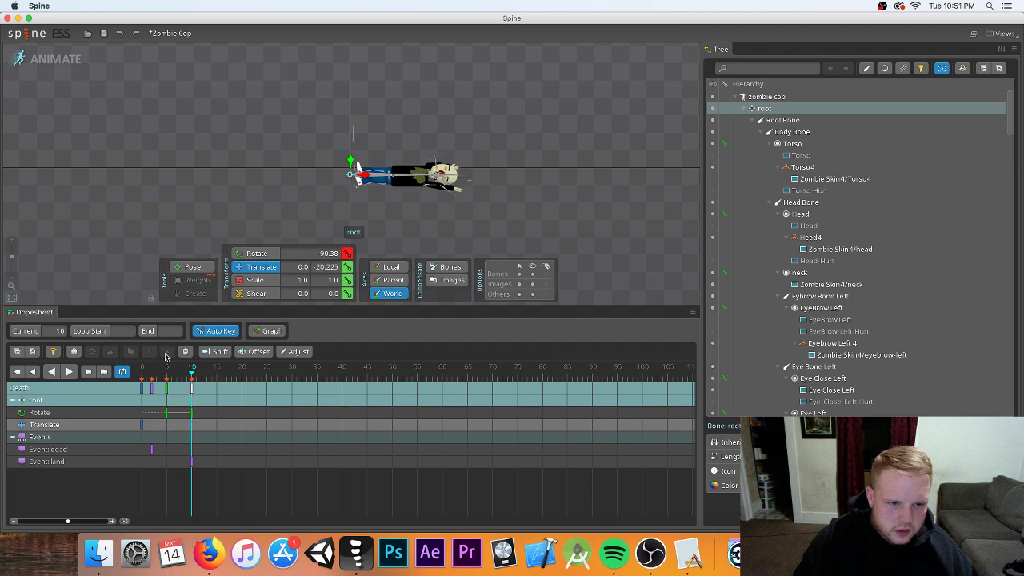
- Play back the Death animation and review it up to frame 10, hiding the bones in the viewport
click(69, 371)
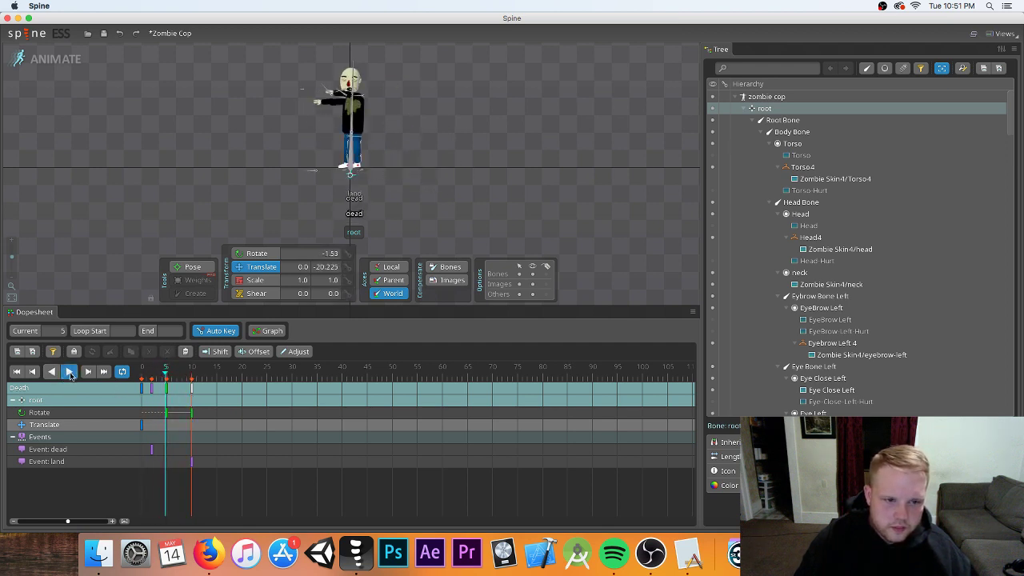
drag(147, 377, 191, 383)
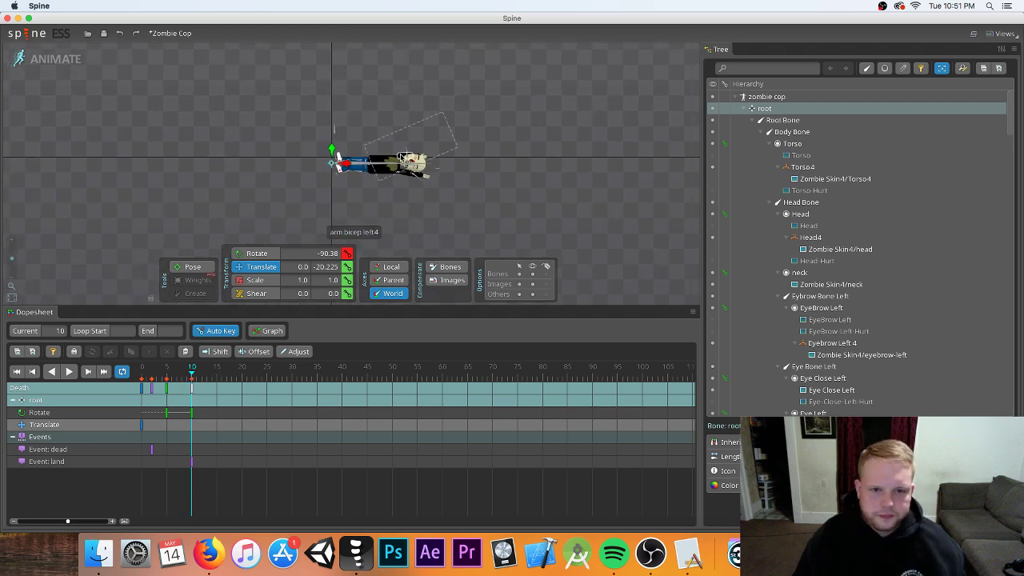
scroll(405, 176, up, 5)
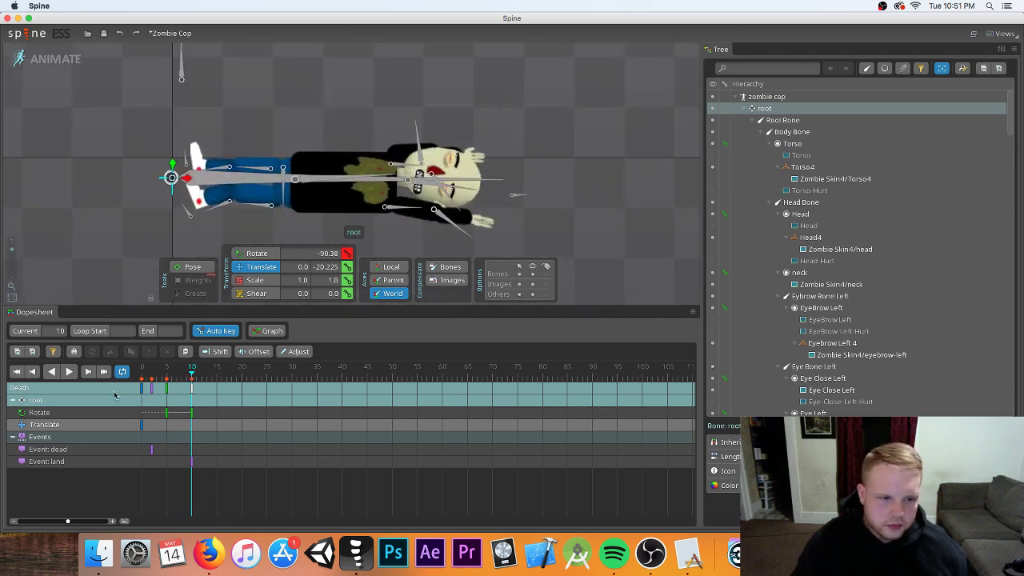
drag(141, 379, 146, 378)
scroll(216, 207, down, 5)
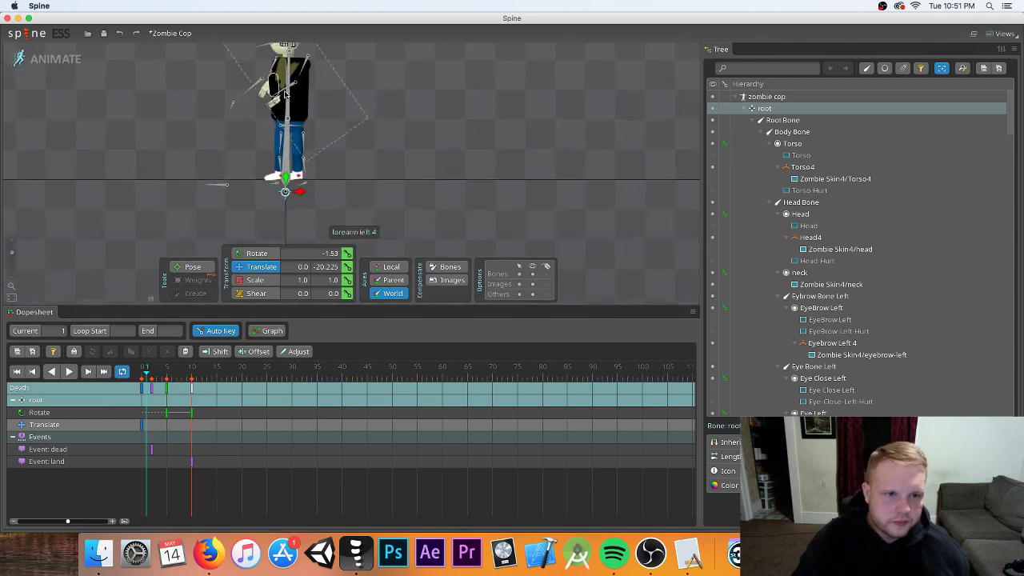
scroll(456, 176, up, 2)
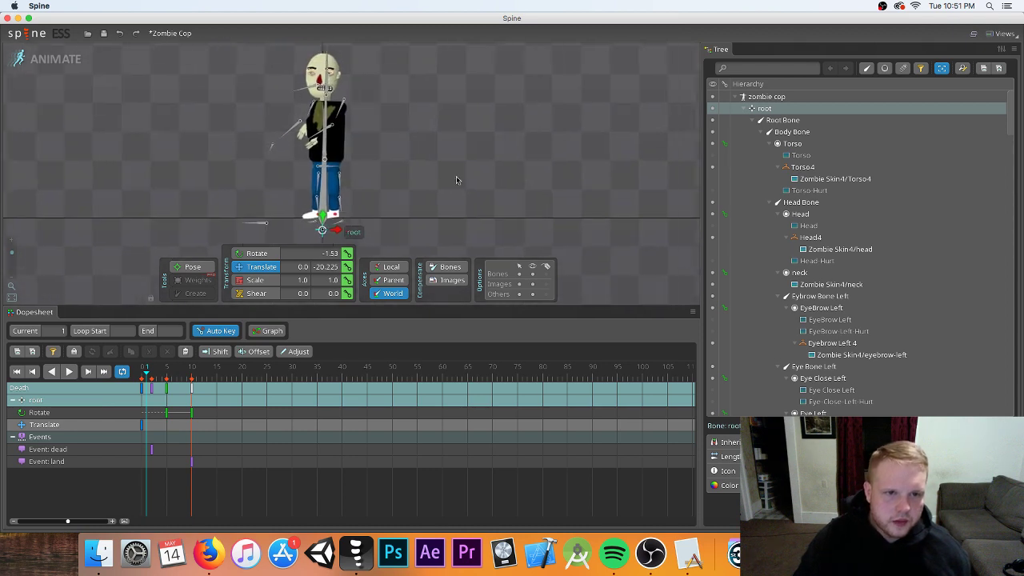
click(533, 275)
drag(146, 378, 191, 387)
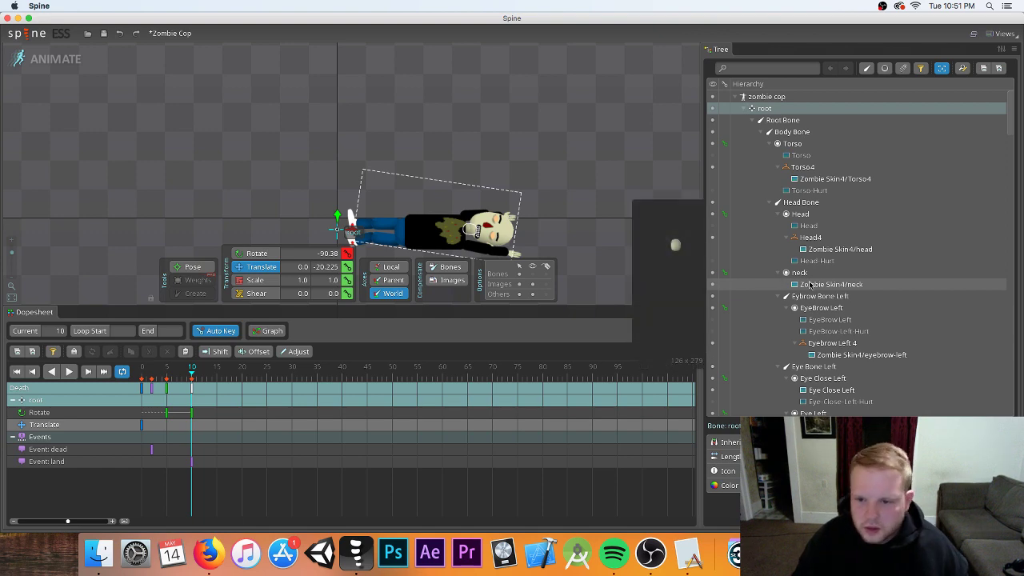
- Make Patrol the active animation
scroll(779, 280, down, 8)
scroll(797, 269, down, 10)
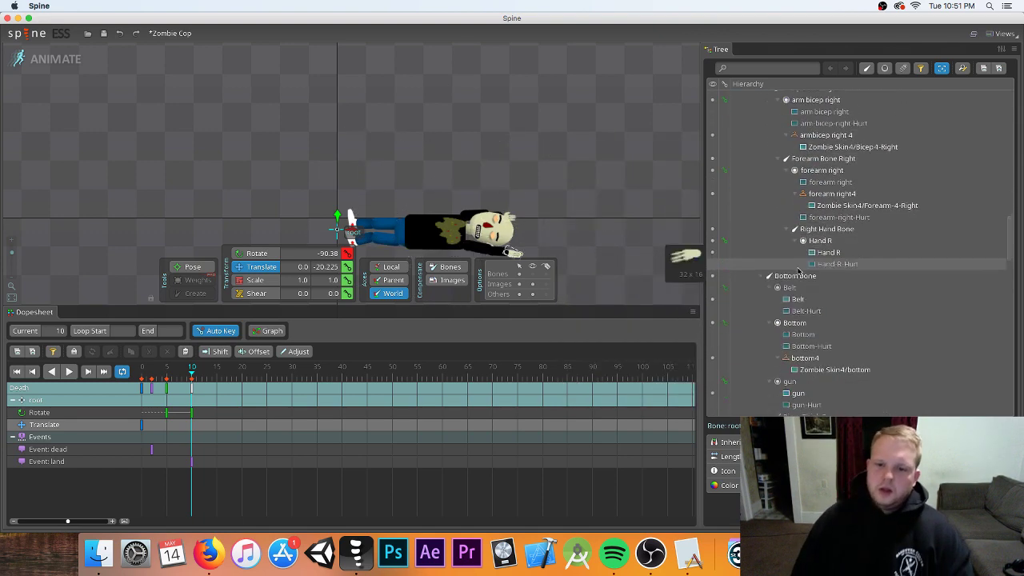
scroll(798, 269, down, 15)
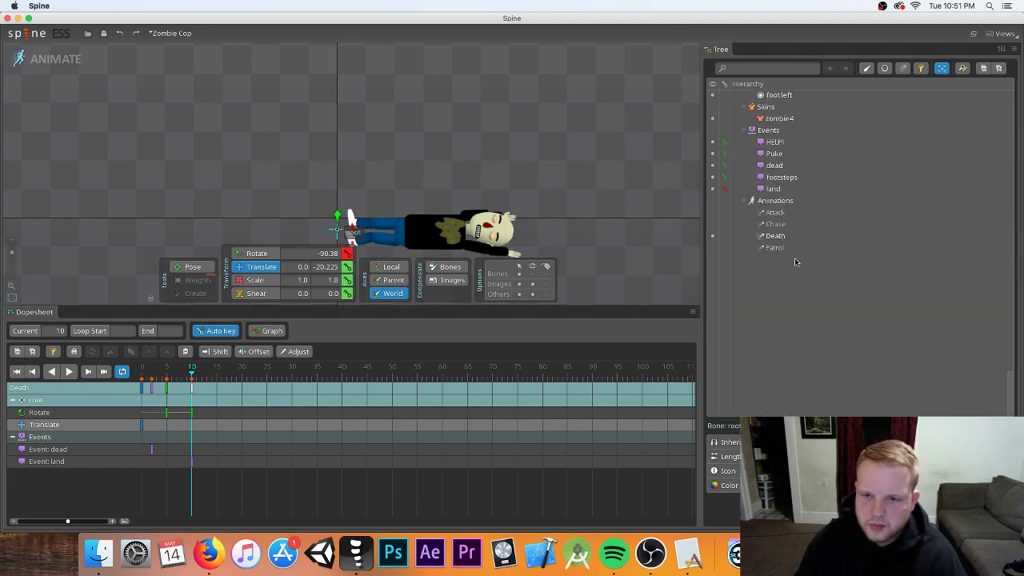
click(728, 251)
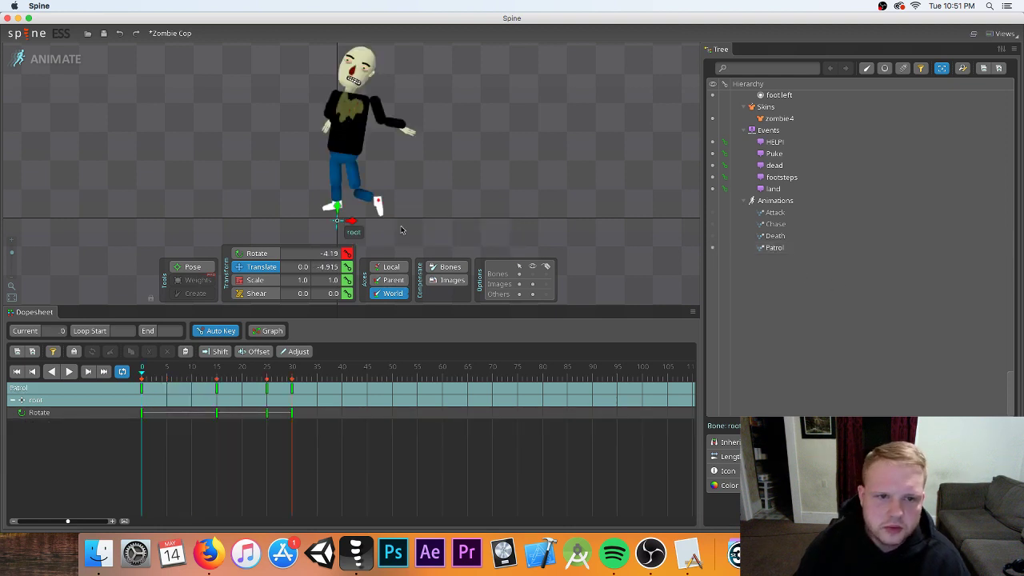
- Shift the Forearm Bone Right at frame 0 of the Patrol animation to about (74.61, 173.85)
drag(460, 190, 579, 213)
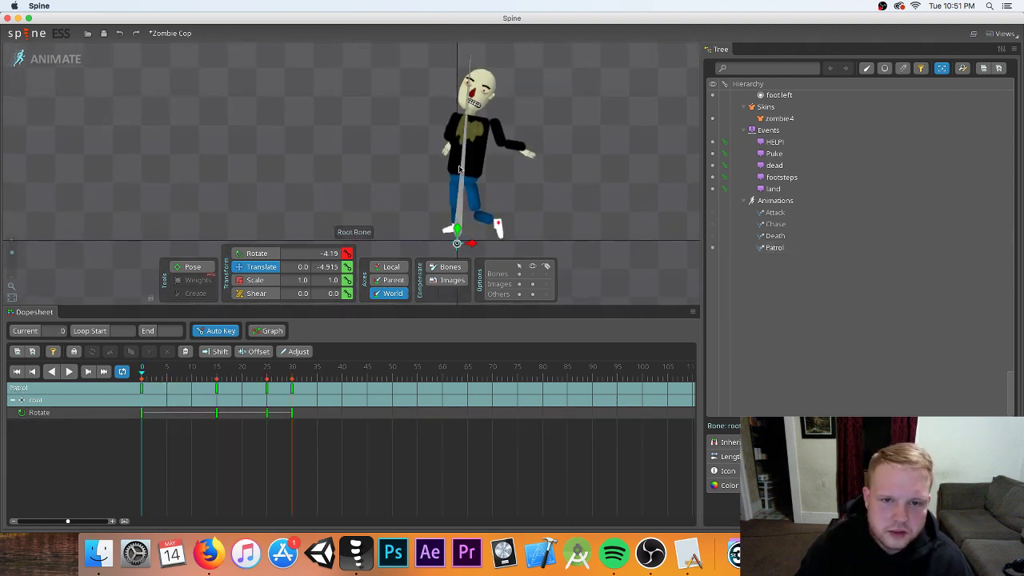
scroll(532, 156, up, 2)
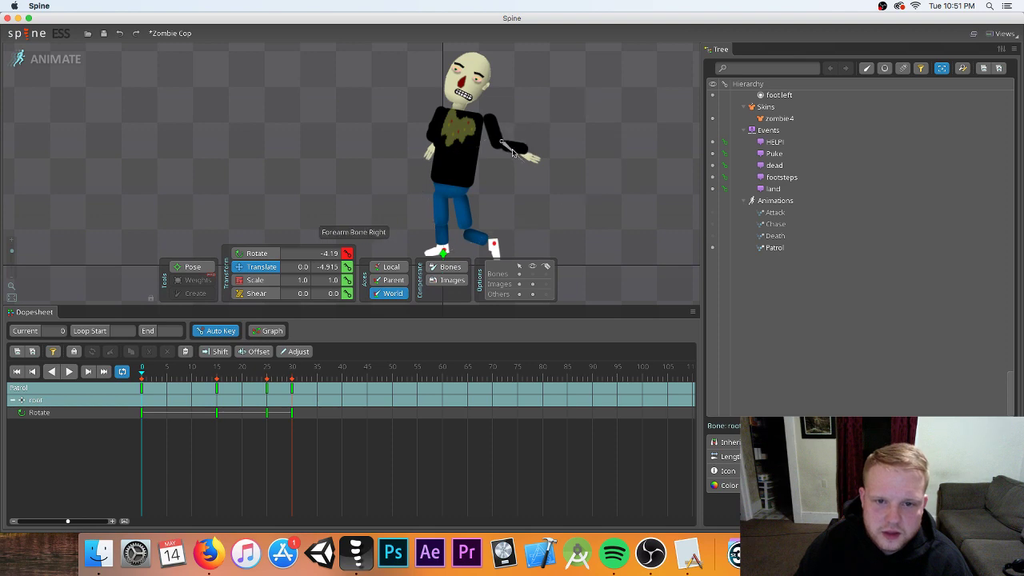
drag(513, 152, 505, 145)
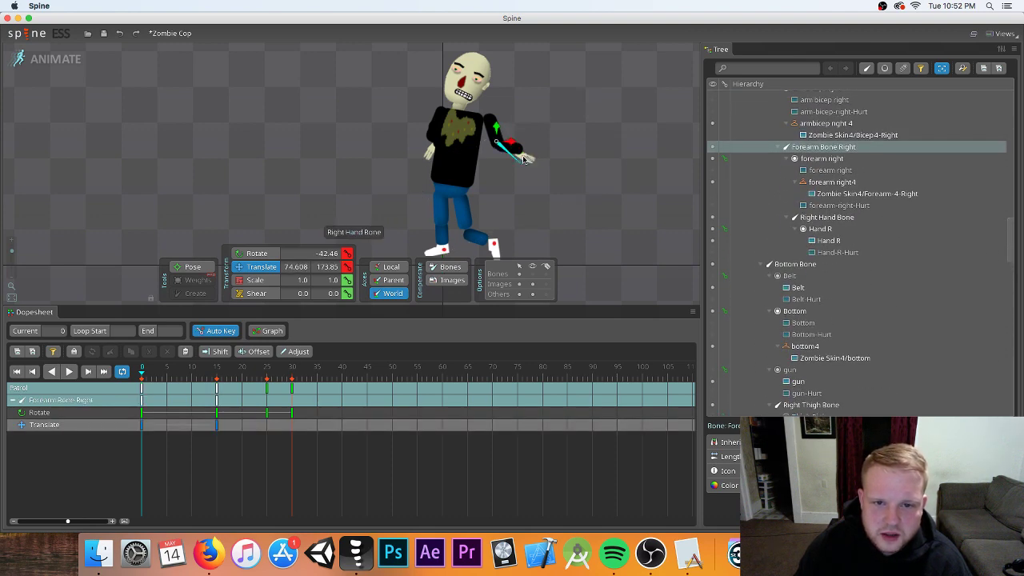
- Raise the Right Hand Bone at frame 0 to about (111.23, 161.61) and rotate it to about 9.43 degrees
click(528, 159)
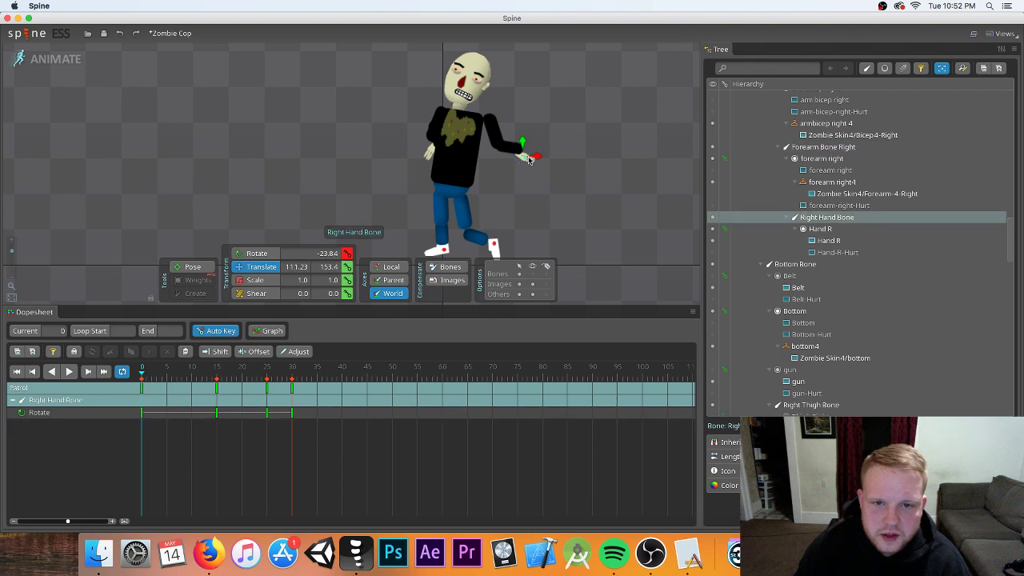
drag(520, 142, 523, 140)
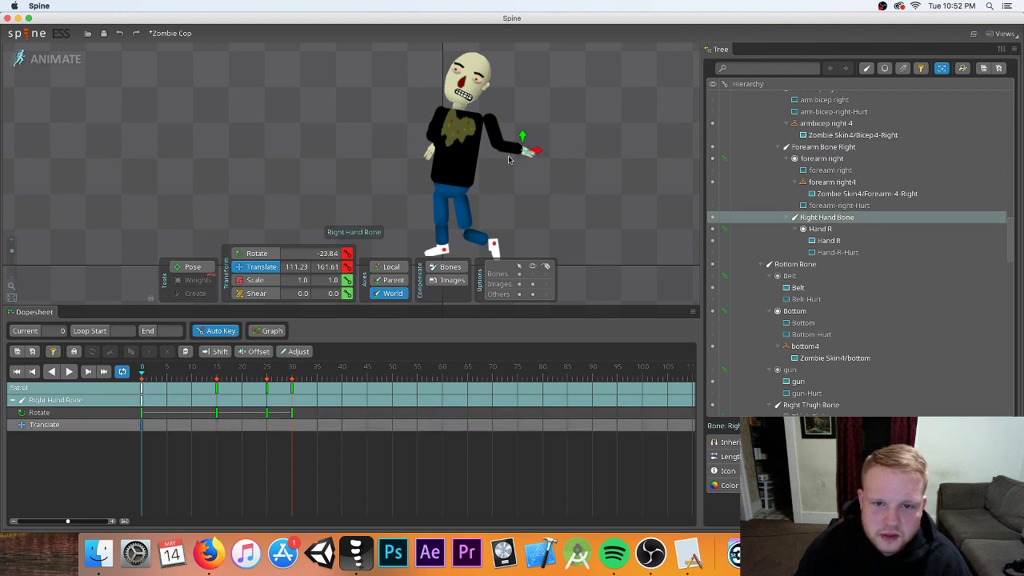
key(c)
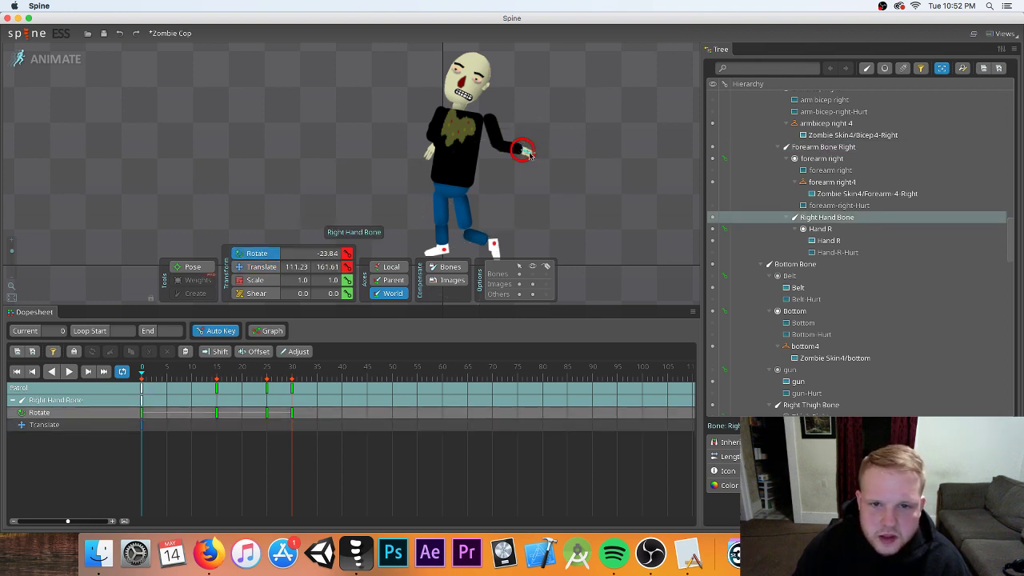
drag(528, 153, 538, 152)
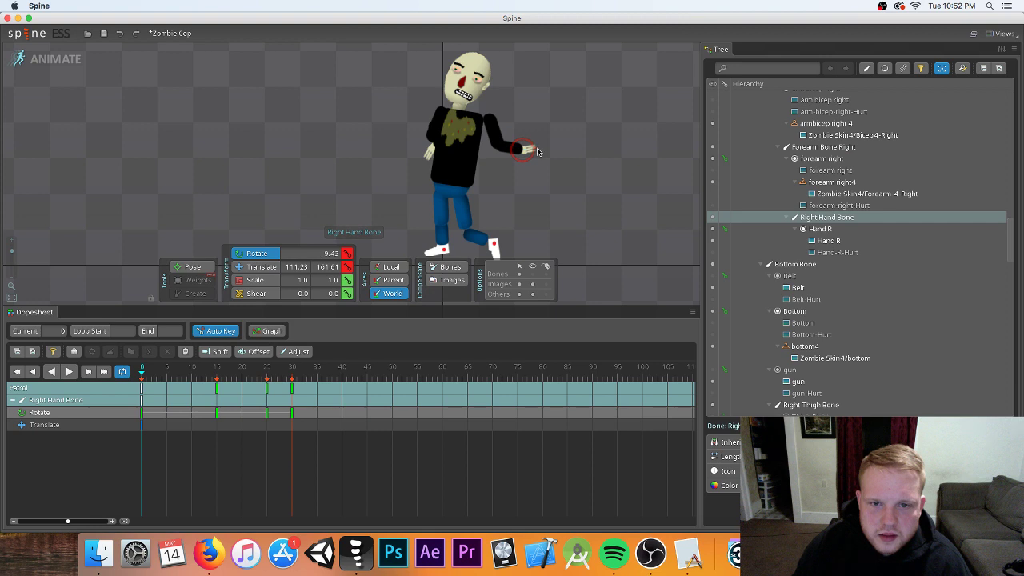
- Move the bicep Bone Right at frame 0 closer to the torso, to about (44.93, 216.54)
click(489, 120)
key(v)
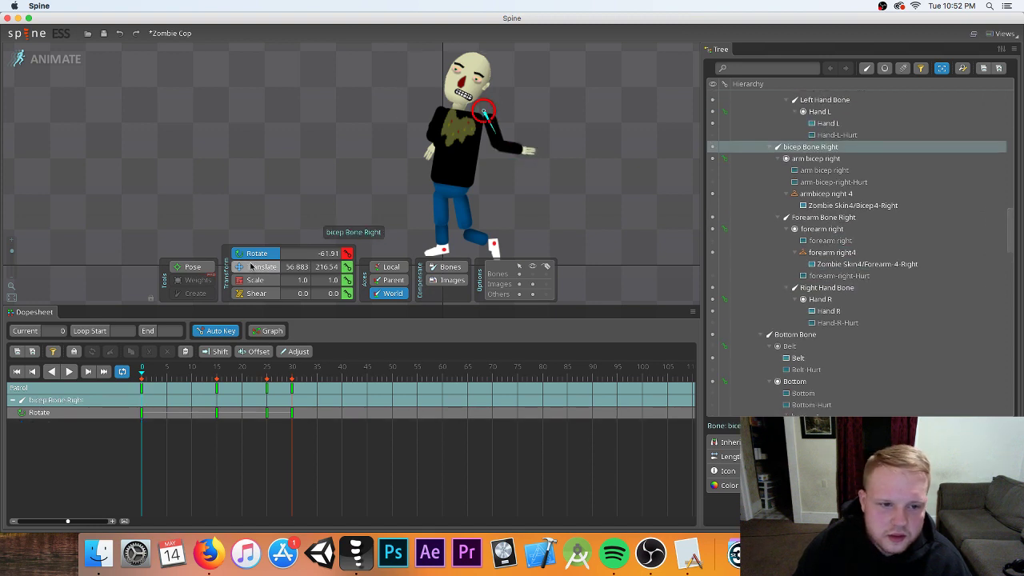
drag(535, 139, 507, 169)
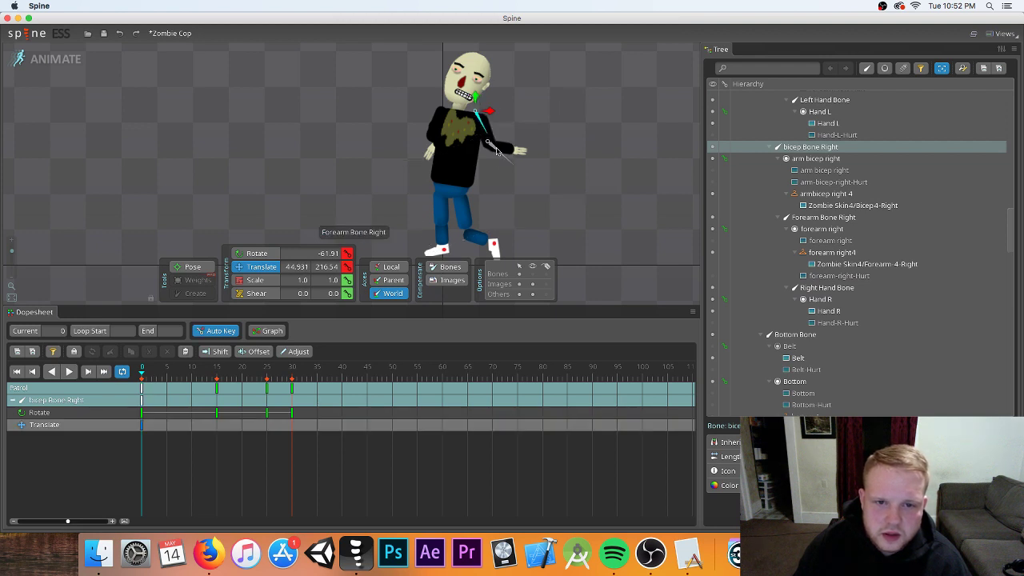
- Rotate the Forearm Bone Right at frame 0 to about -77.35 degrees and move it to about (68.63, 175.35)
click(315, 234)
key(c)
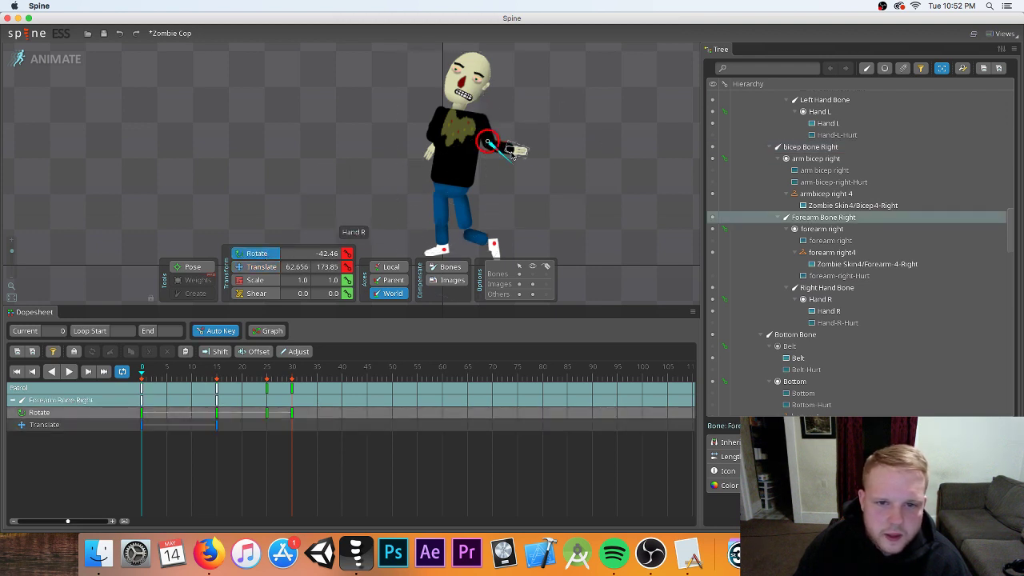
mouse_move(487, 141)
mouse_down()
mouse_move(480, 135)
mouse_move(487, 143)
mouse_up()
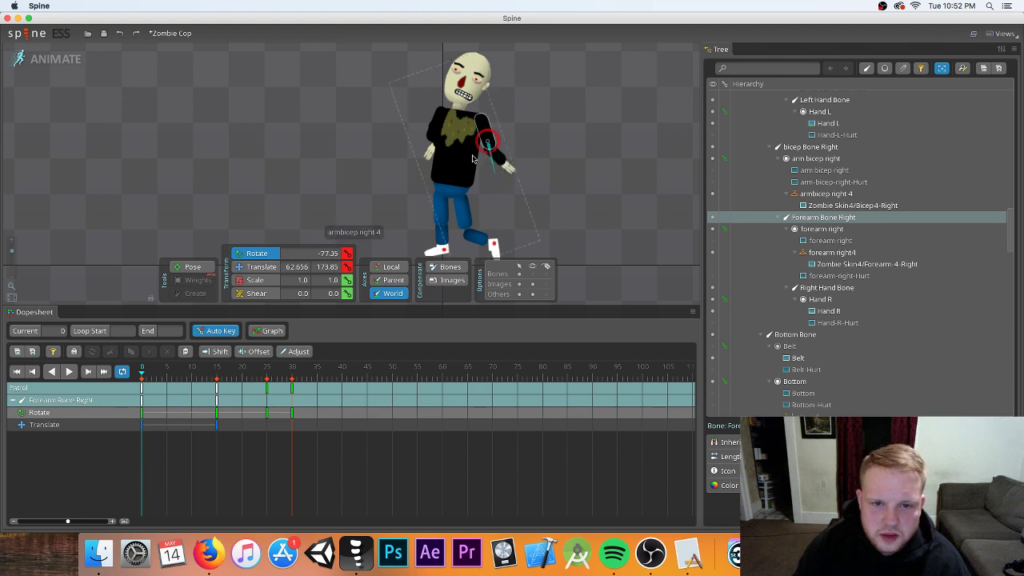
key(v)
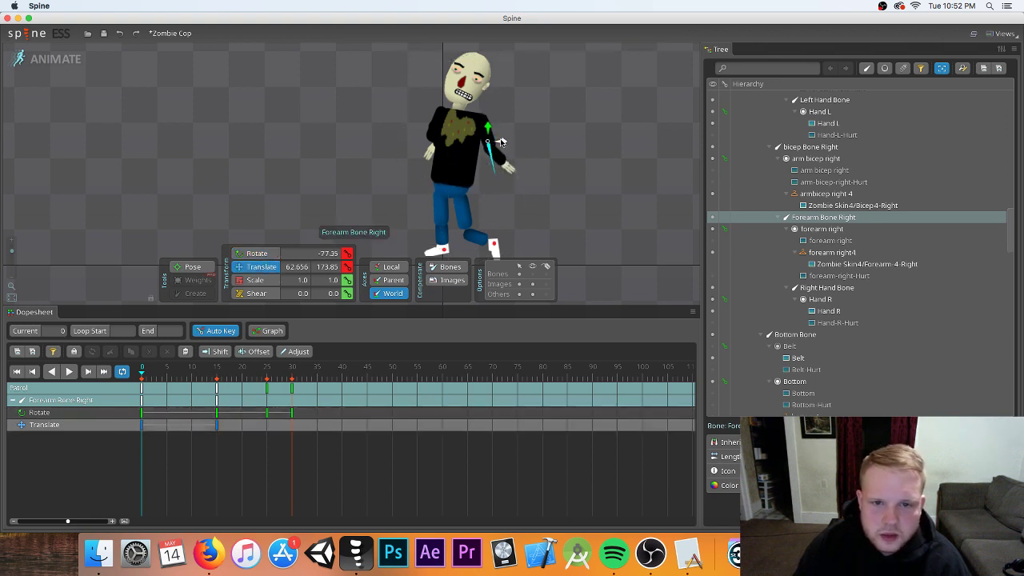
drag(500, 142, 505, 142)
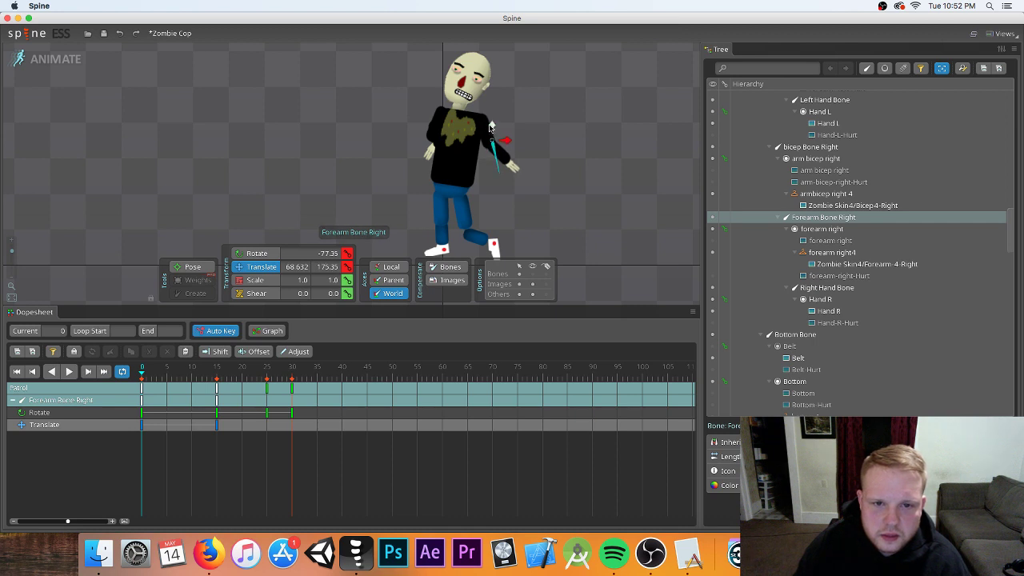
- At frame 0, shift the Forearm Bone Right to about (66.39, 175.35) and rotate the Left Forearm Bone to about 159.22 degrees
drag(486, 128, 506, 141)
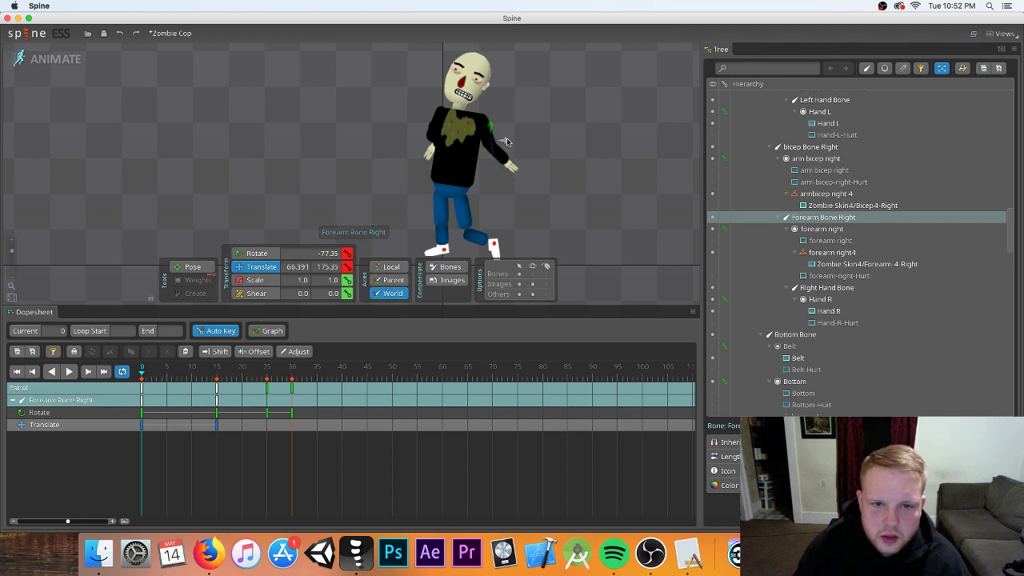
click(416, 135)
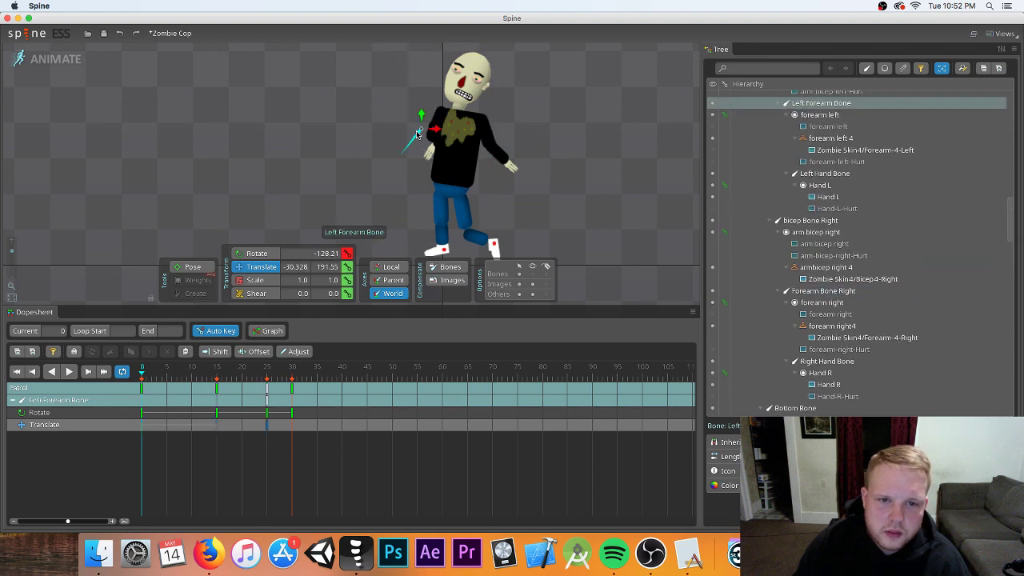
key(c)
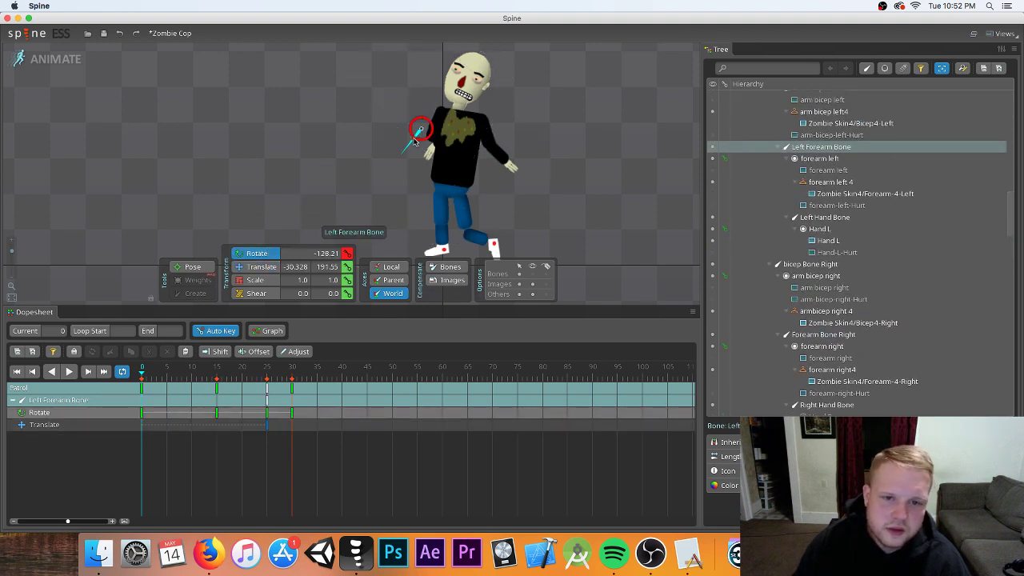
drag(419, 133, 375, 116)
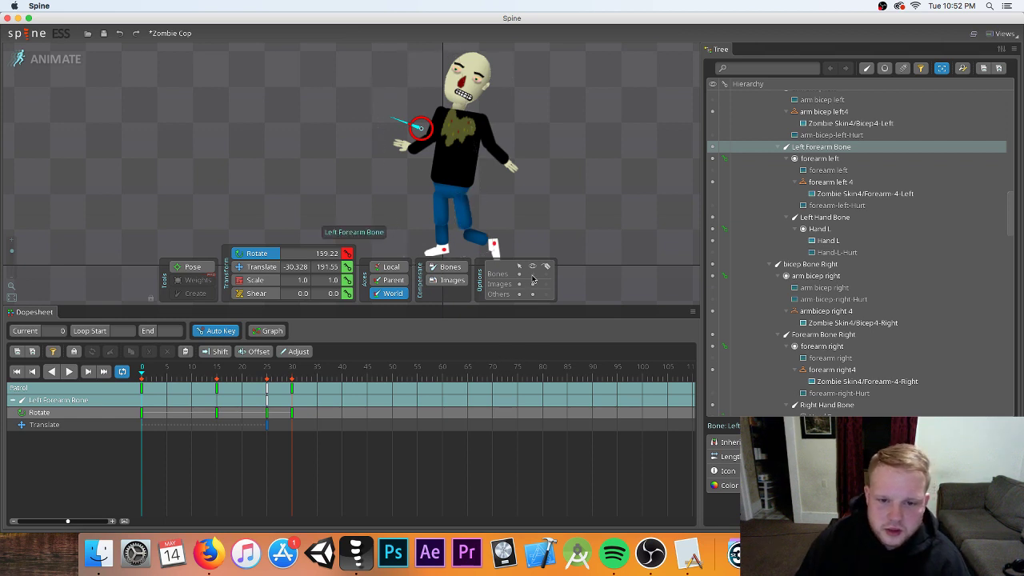
- Rotate the Left Hand Bone at frame 0 to about -149.32 degrees and move it to about (-107.37, 169.8)
click(373, 113)
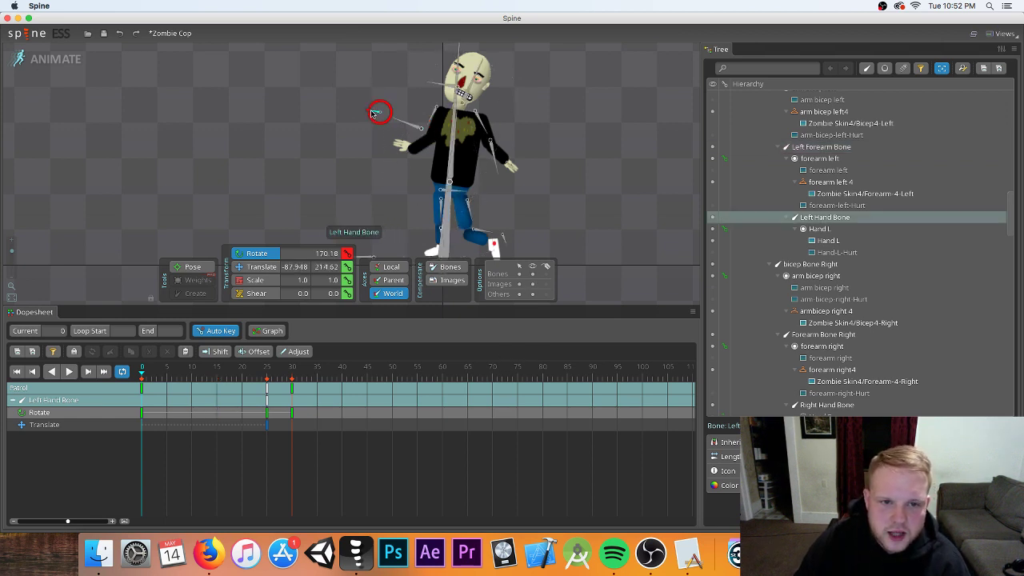
drag(373, 113, 368, 124)
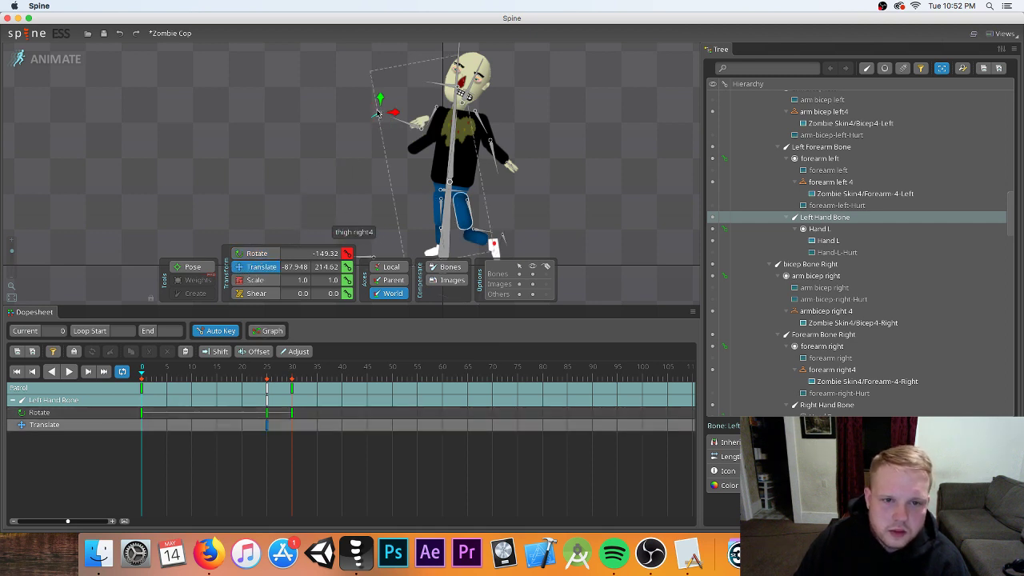
drag(381, 112, 364, 147)
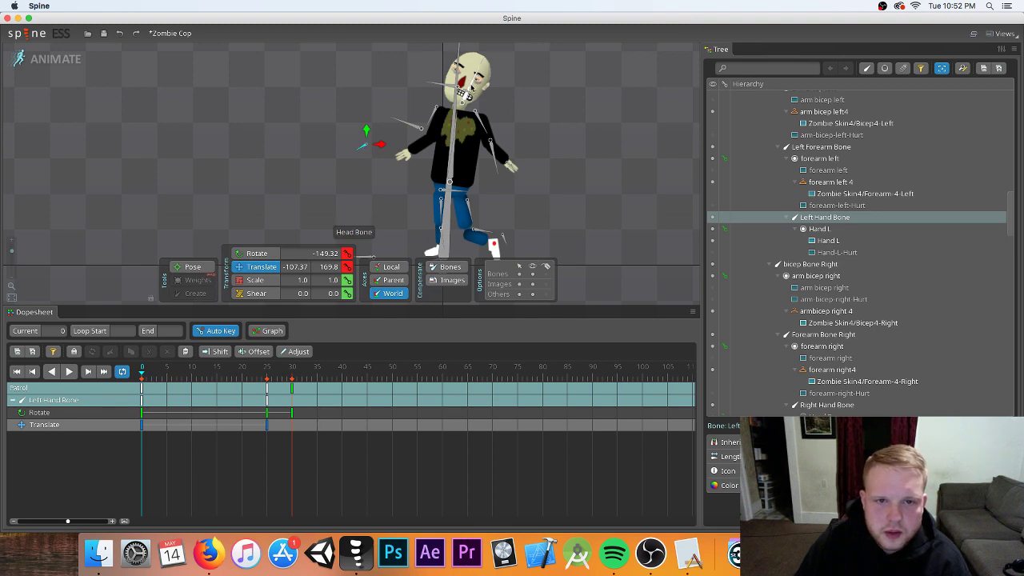
- At frame 0, move the Right Calf Bone to about (42.61, 63.44) and the Right Foot Bone to about (78.97, 61.12)
click(476, 235)
drag(471, 214, 469, 206)
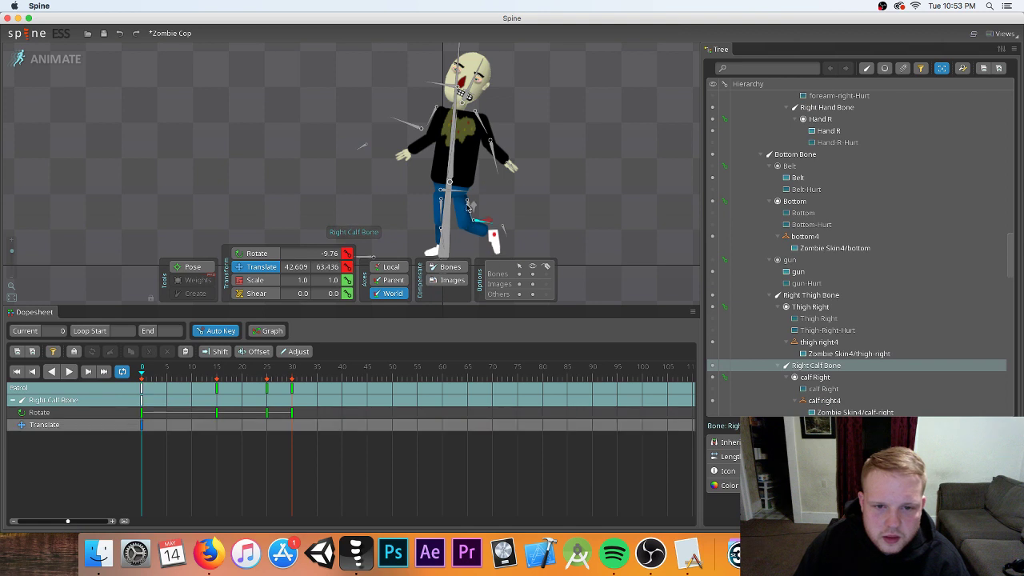
click(501, 242)
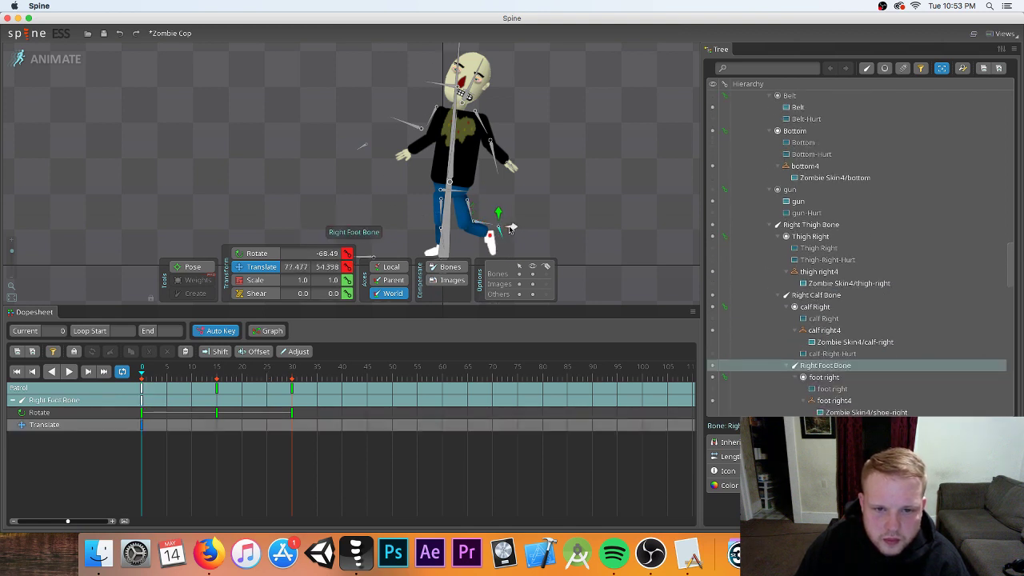
drag(496, 219, 497, 210)
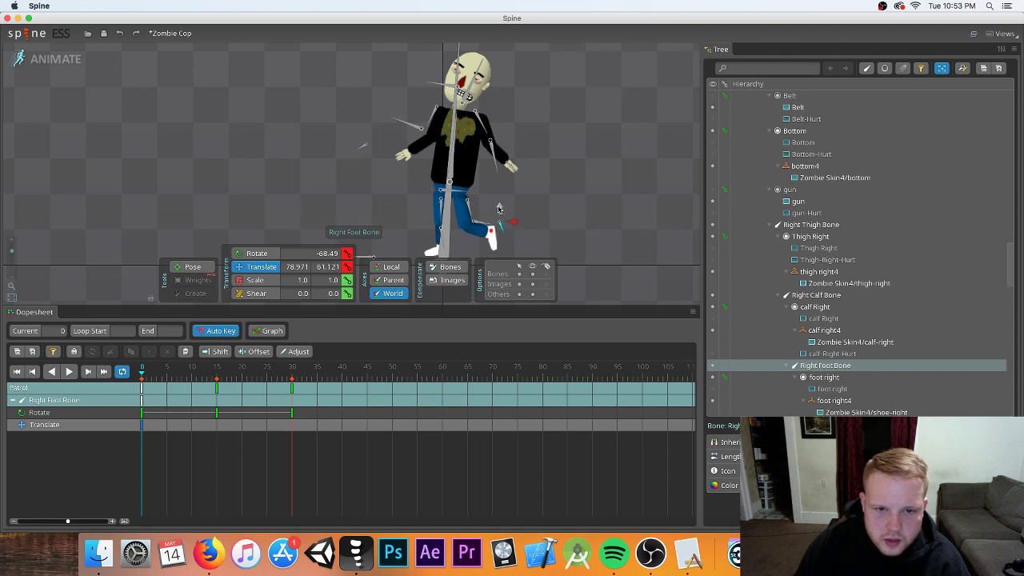
- Lower the root bone at frame 0 of the Patrol animation to about Y -18.45
scroll(441, 226, down, 3)
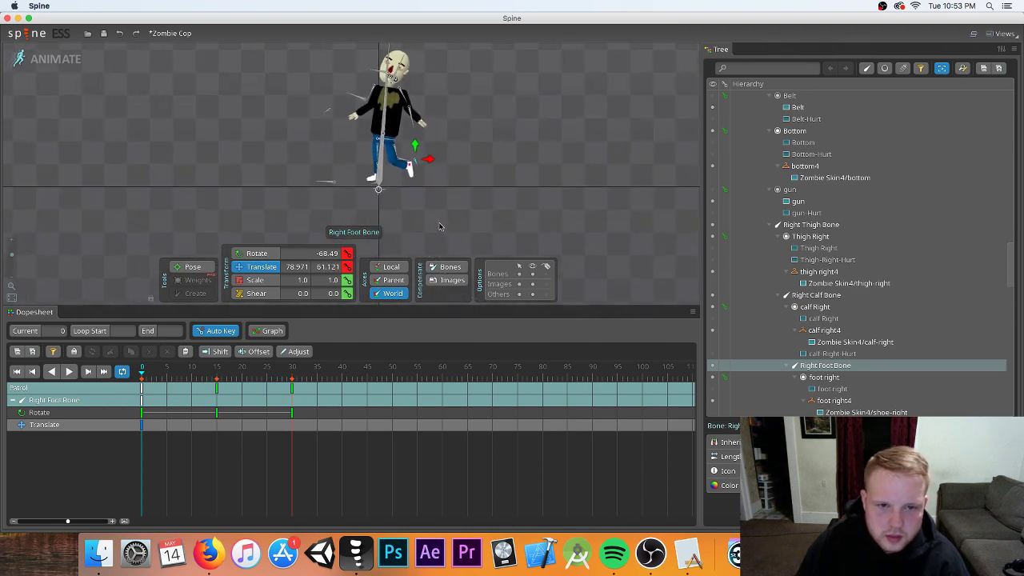
click(373, 183)
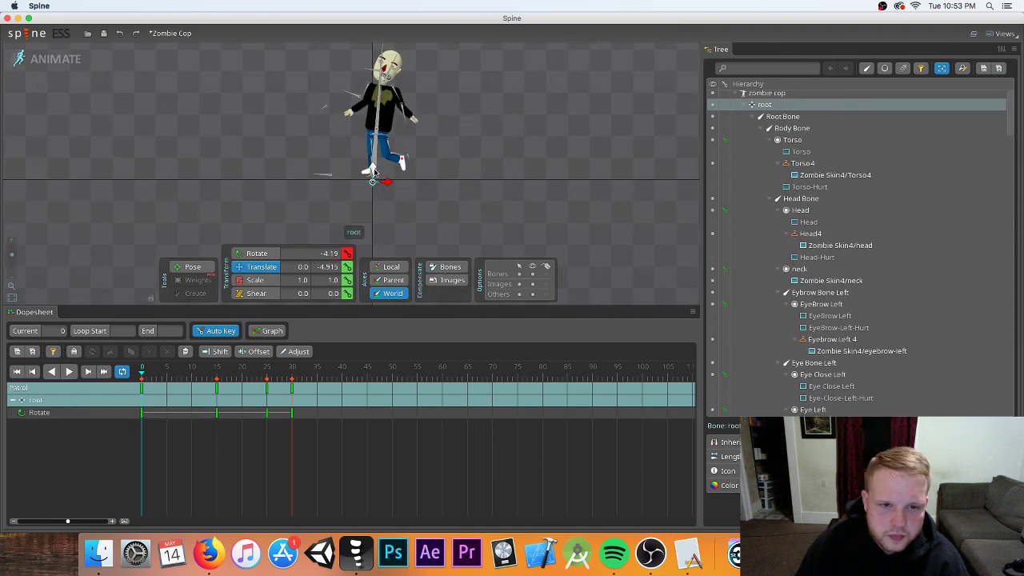
drag(372, 171, 371, 177)
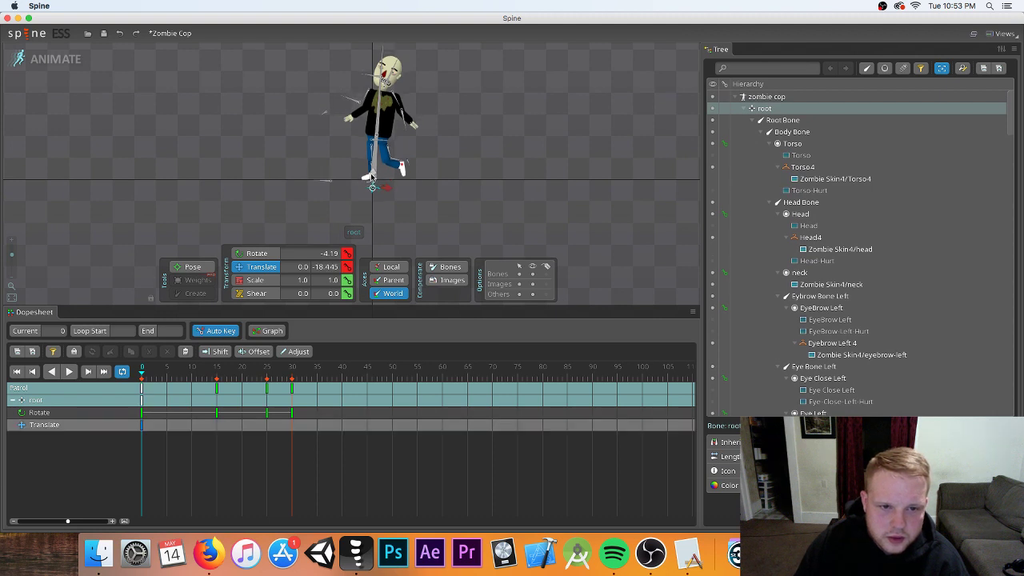
drag(479, 145, 585, 152)
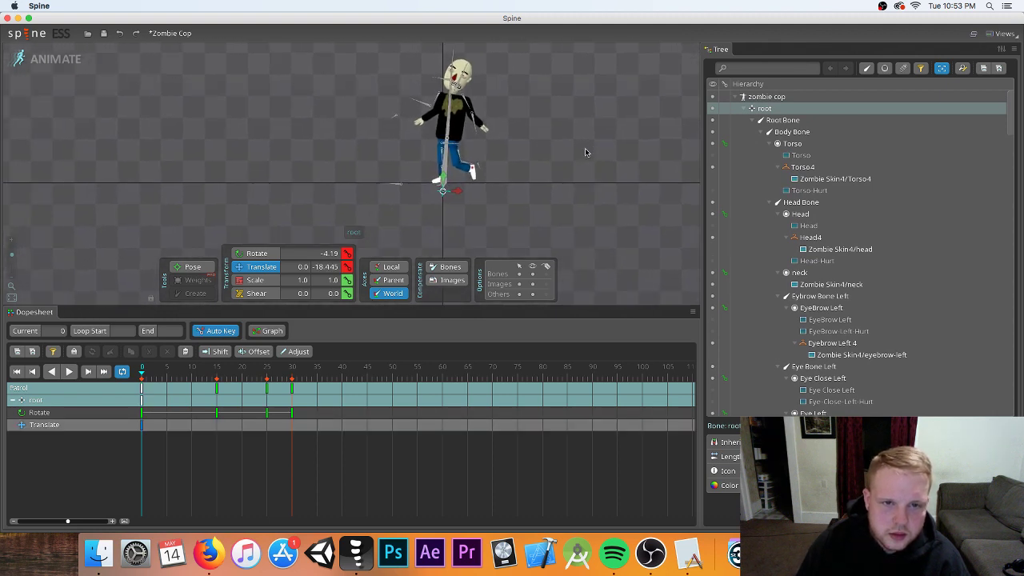
- Hide the bones, play the Patrol animation to check the arm motion, and scrub to frame 25
click(533, 276)
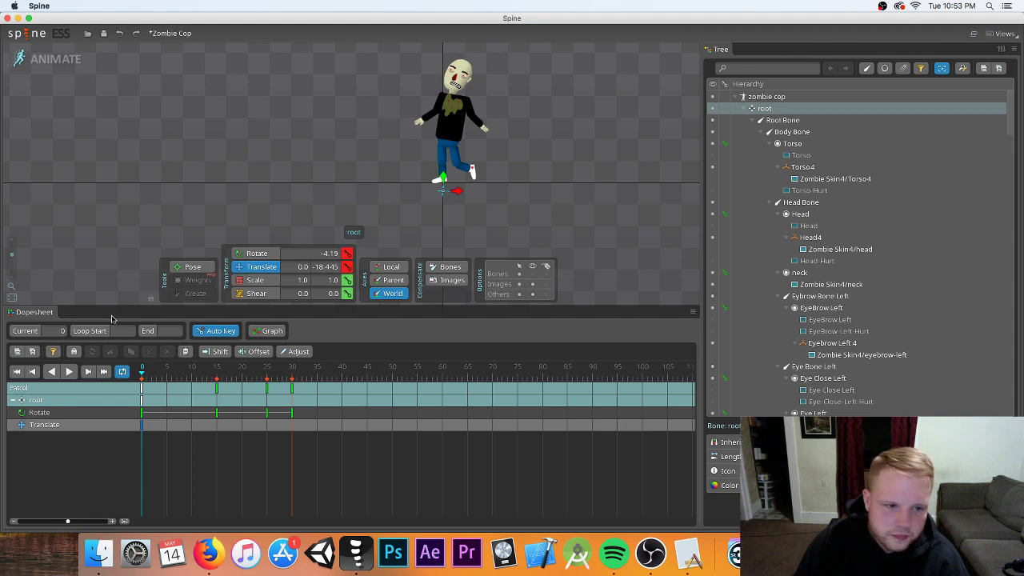
click(69, 372)
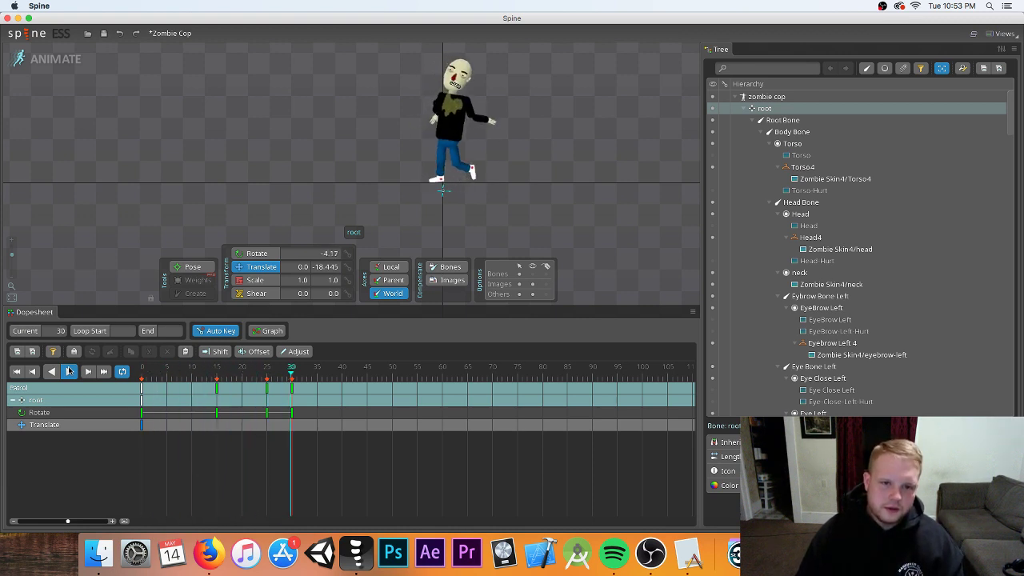
click(70, 371)
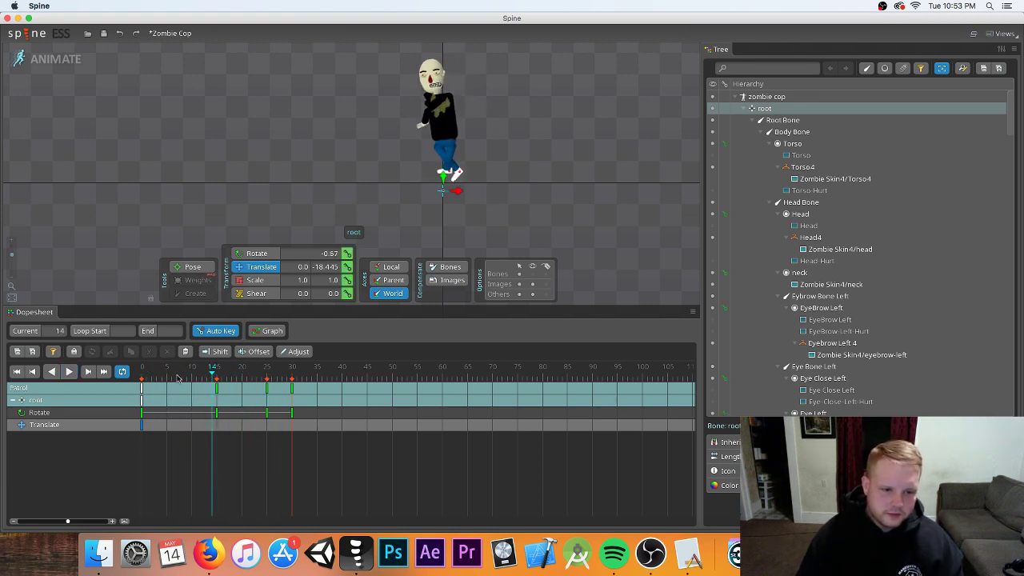
drag(163, 382, 267, 389)
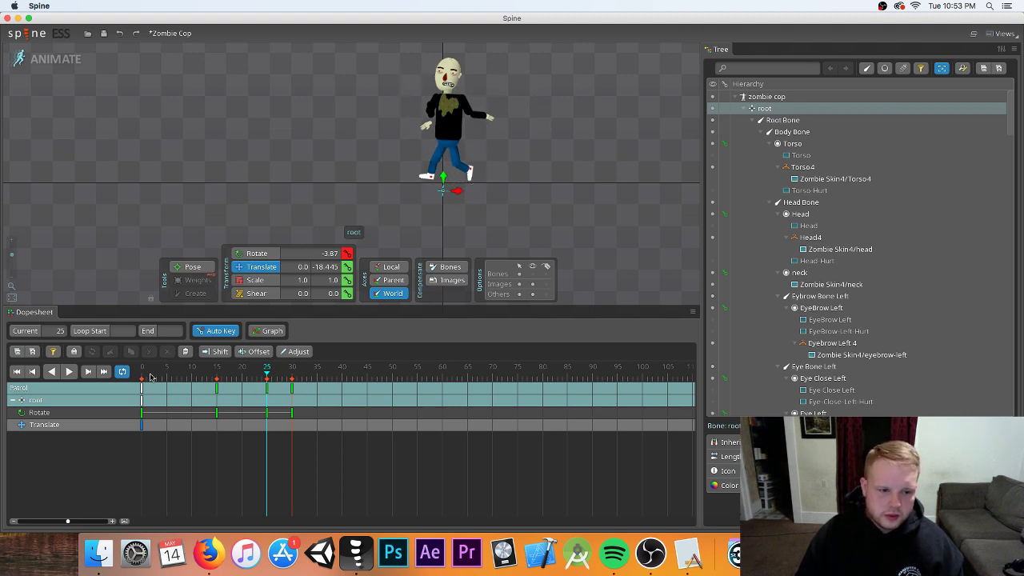
- Rotate the Forearm Bone Right at frame 15 of the Patrol animation to about 135.61 degrees
drag(146, 382, 216, 381)
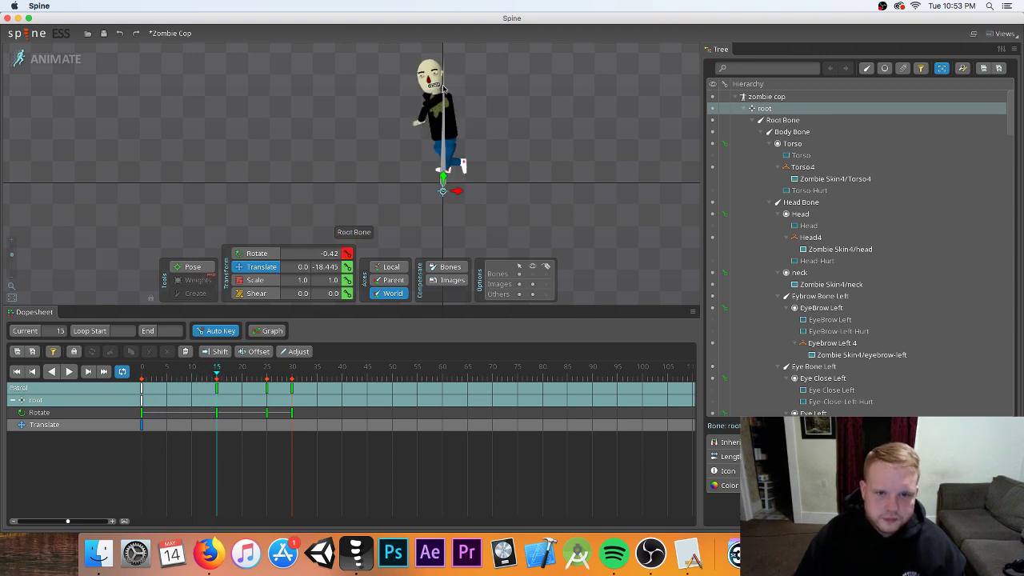
scroll(409, 147, up, 6)
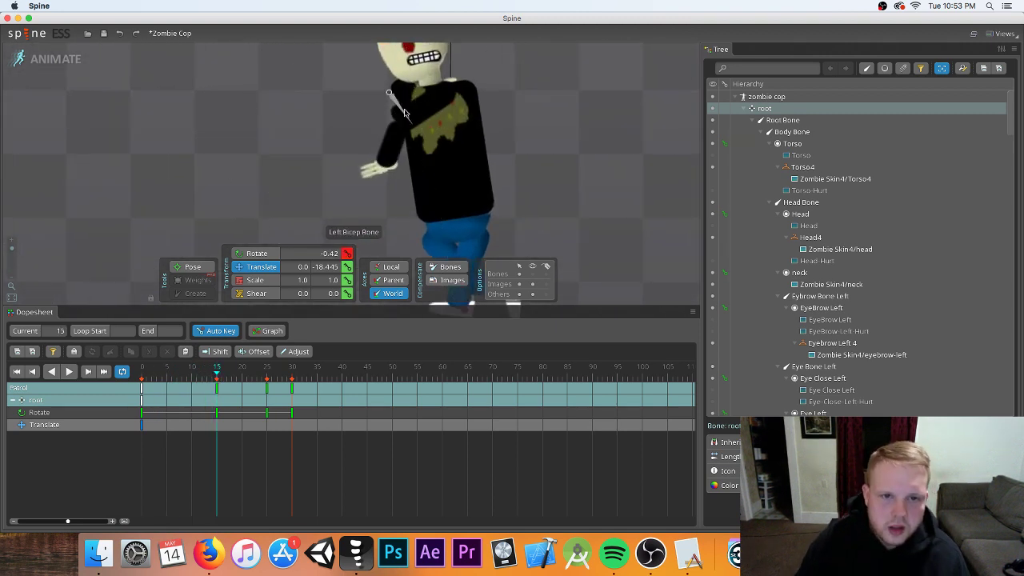
click(388, 138)
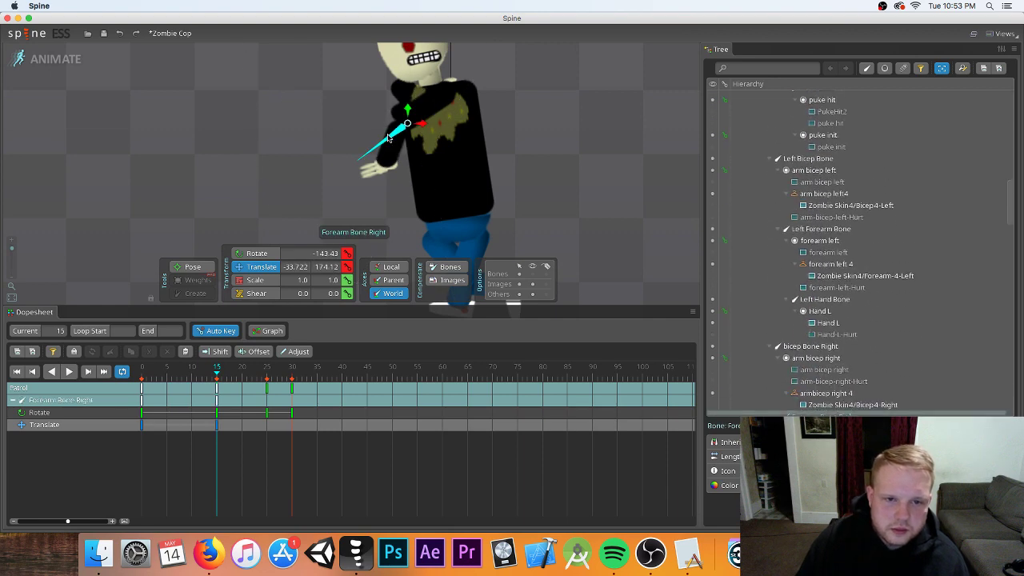
click(257, 252)
drag(394, 134, 395, 118)
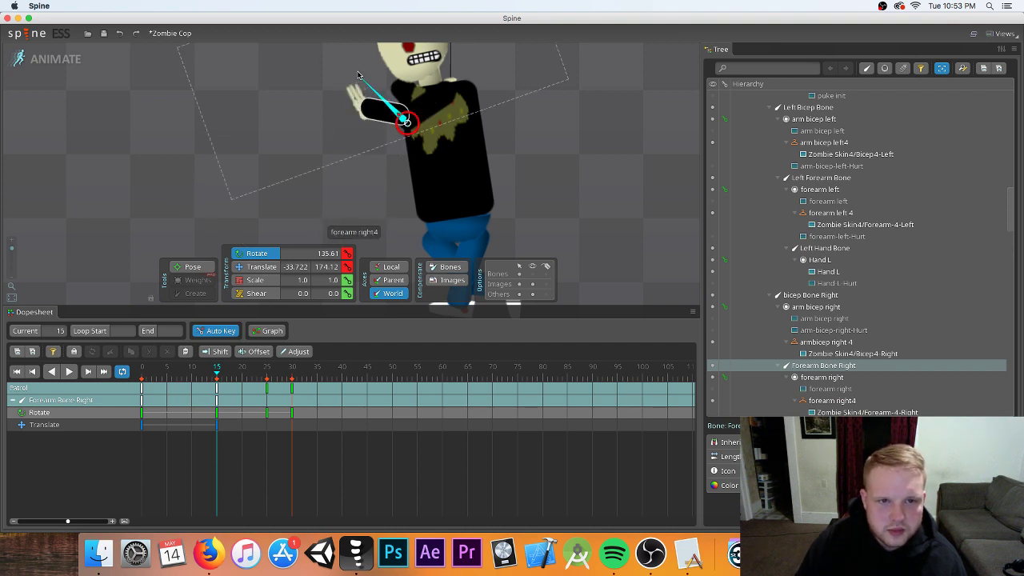
- Show the bones again and rotate the Right Hand Bone at frame 15 to about 153.94 degrees
scroll(349, 70, down, 3)
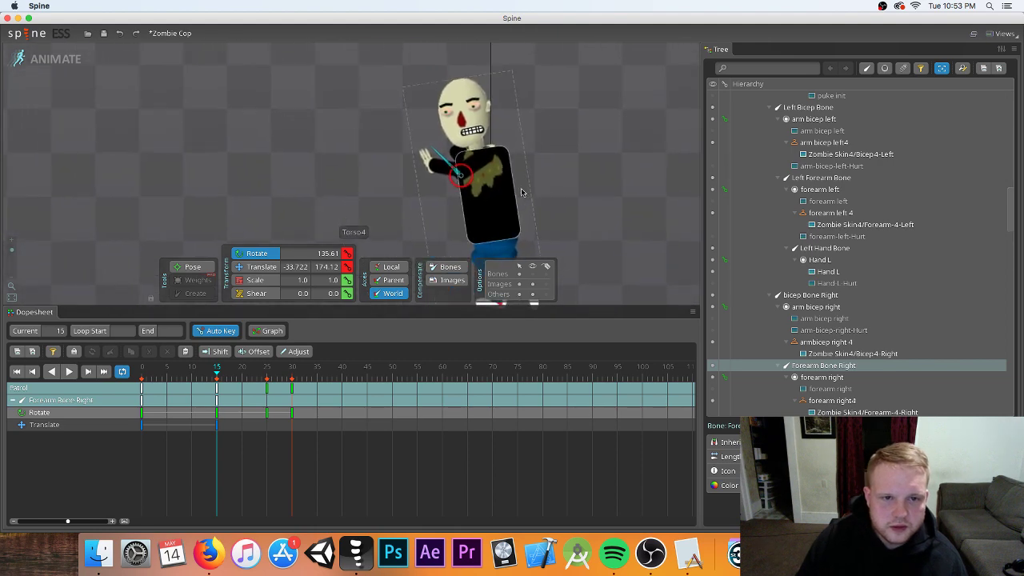
scroll(409, 136, up, 1)
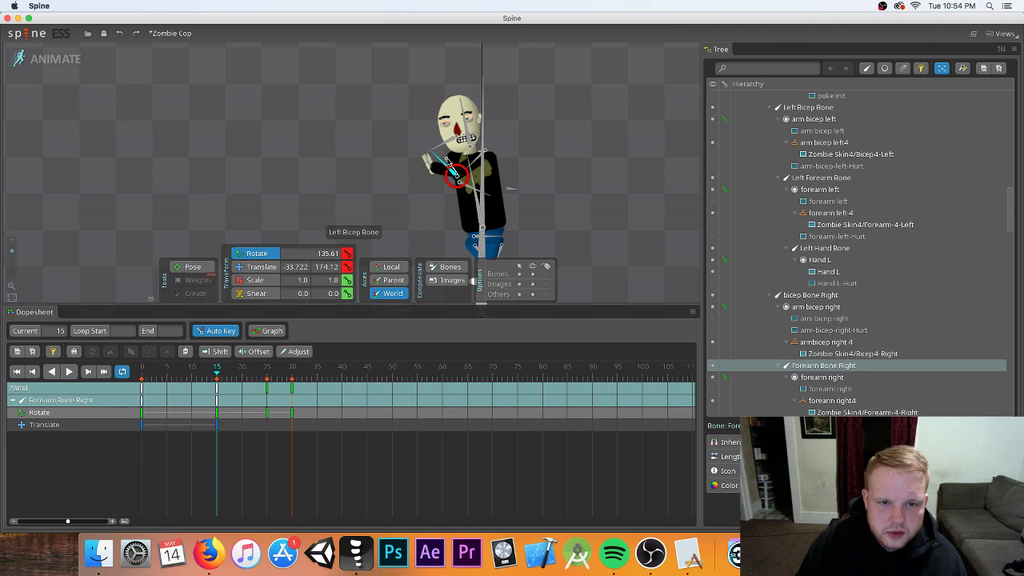
scroll(420, 143, up, 3)
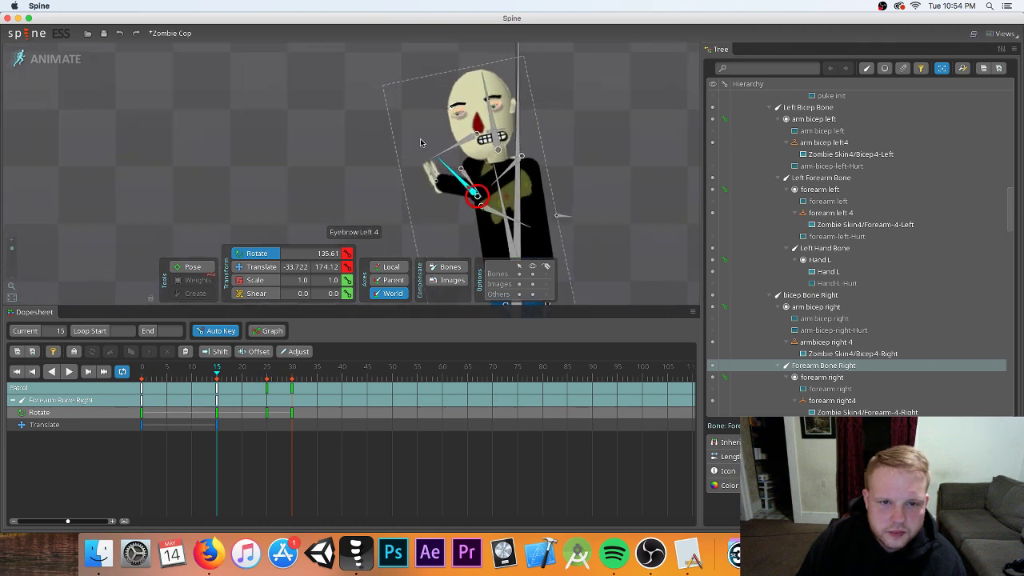
click(430, 187)
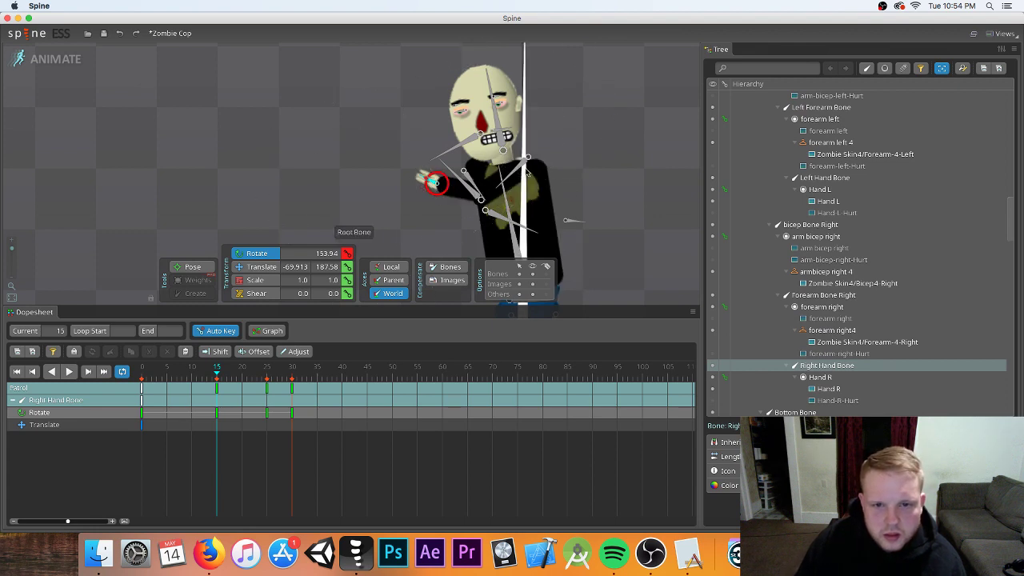
- Rotate the Left Hand Bone at frame 15 to about 18.83 degrees and move it to about (71.87, 154.17)
click(567, 220)
mouse_move(567, 221)
mouse_down()
mouse_move(565, 201)
mouse_move(583, 229)
mouse_move(584, 211)
mouse_up()
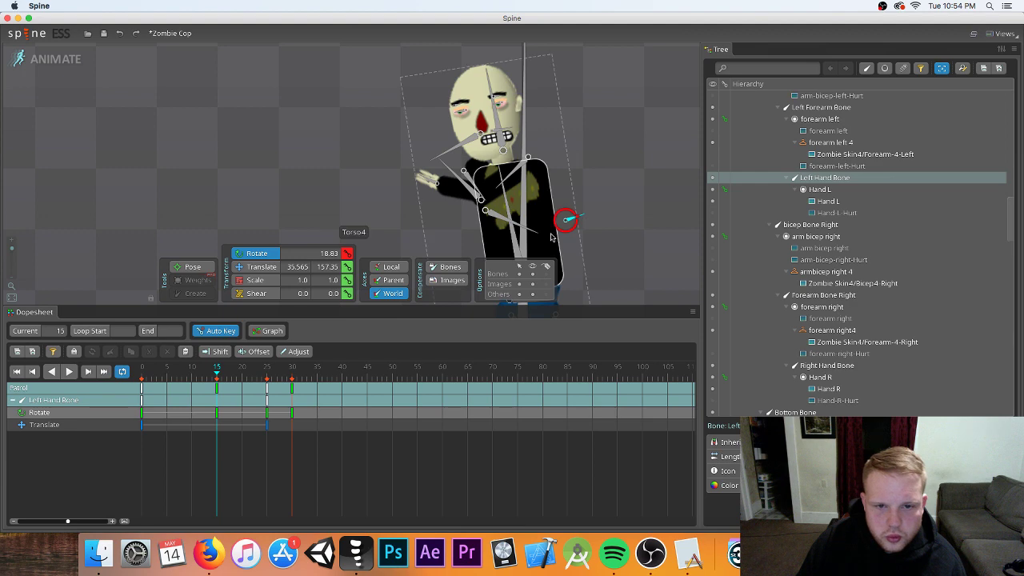
scroll(560, 220, down, 2)
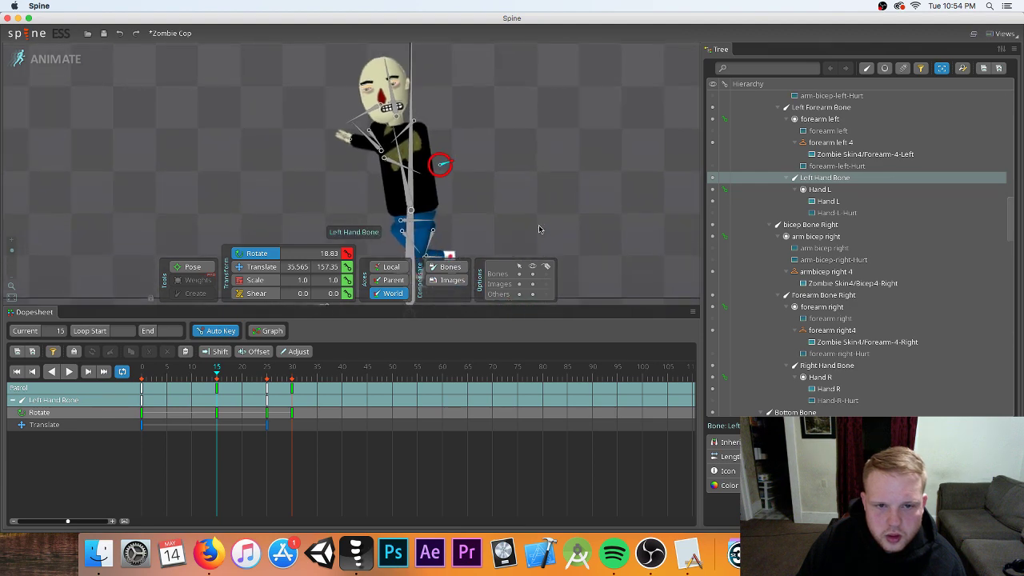
click(255, 267)
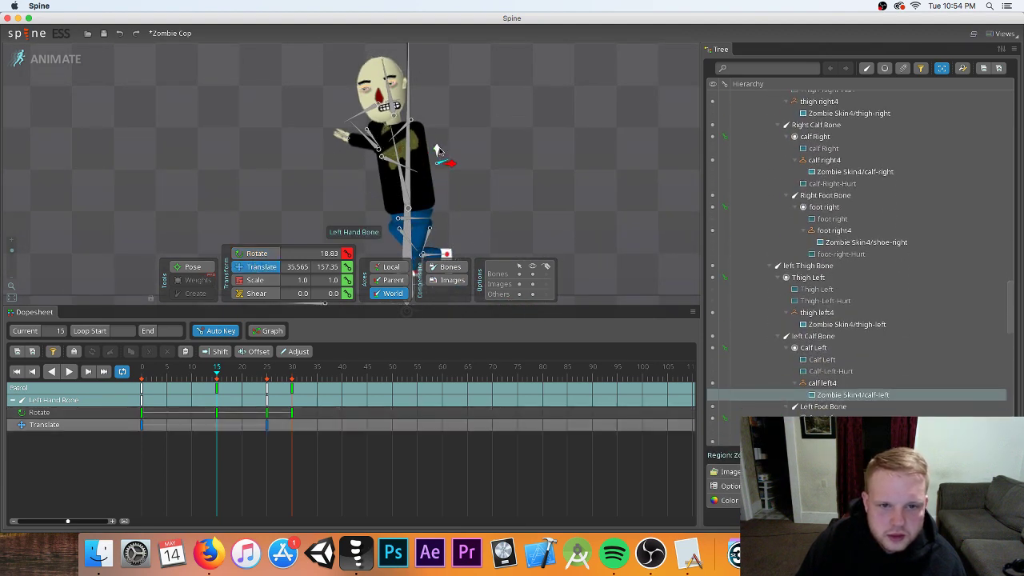
drag(445, 153, 464, 166)
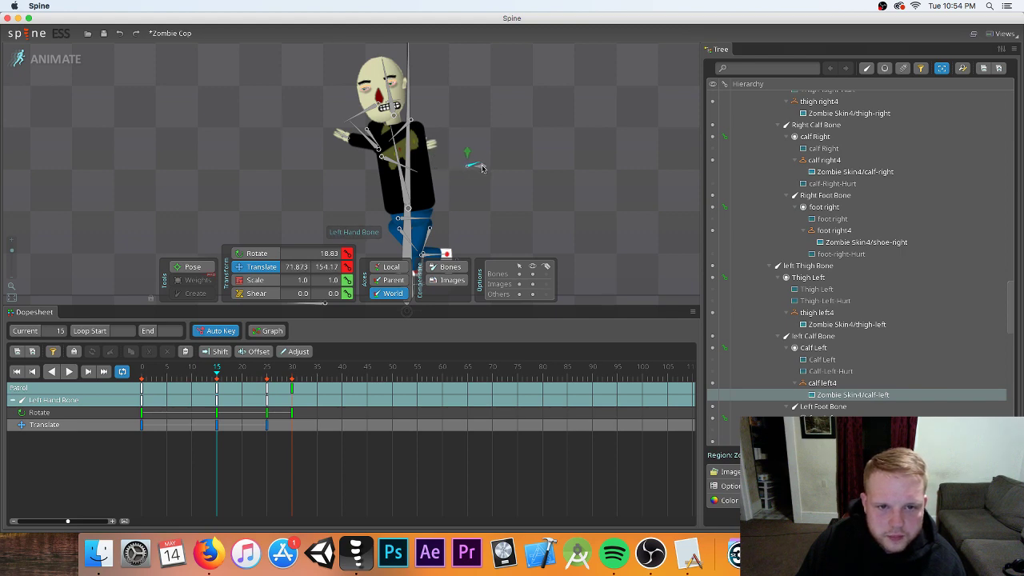
- At frame 15, move the Left Bicep Bone to about (-44.9, 192.51), pull the Left Forearm Bone clear of the body and rotate it to about -60.82 degrees
click(371, 133)
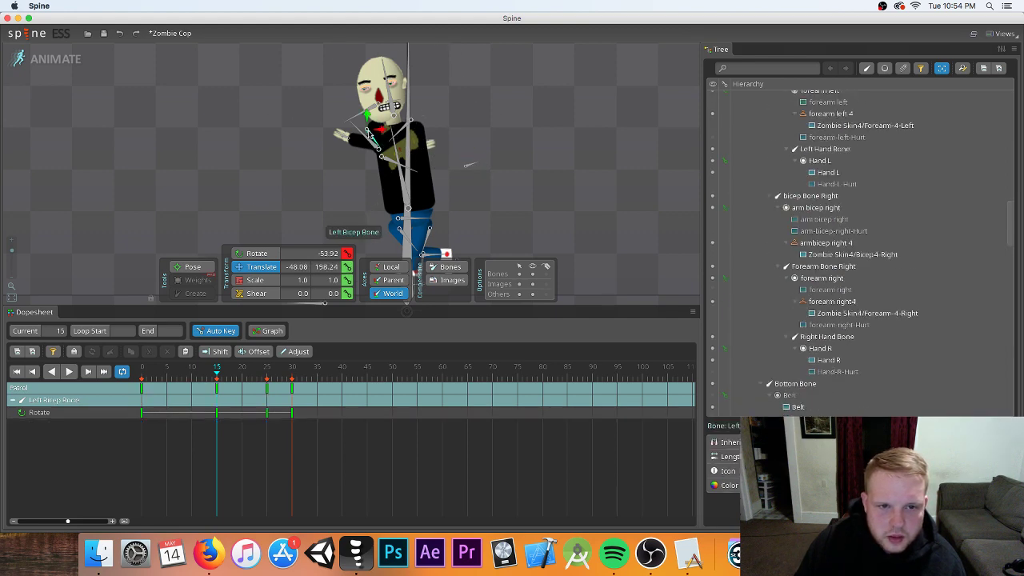
mouse_move(371, 134)
mouse_down()
mouse_move(381, 134)
mouse_move(376, 124)
mouse_move(390, 112)
mouse_move(387, 125)
mouse_up()
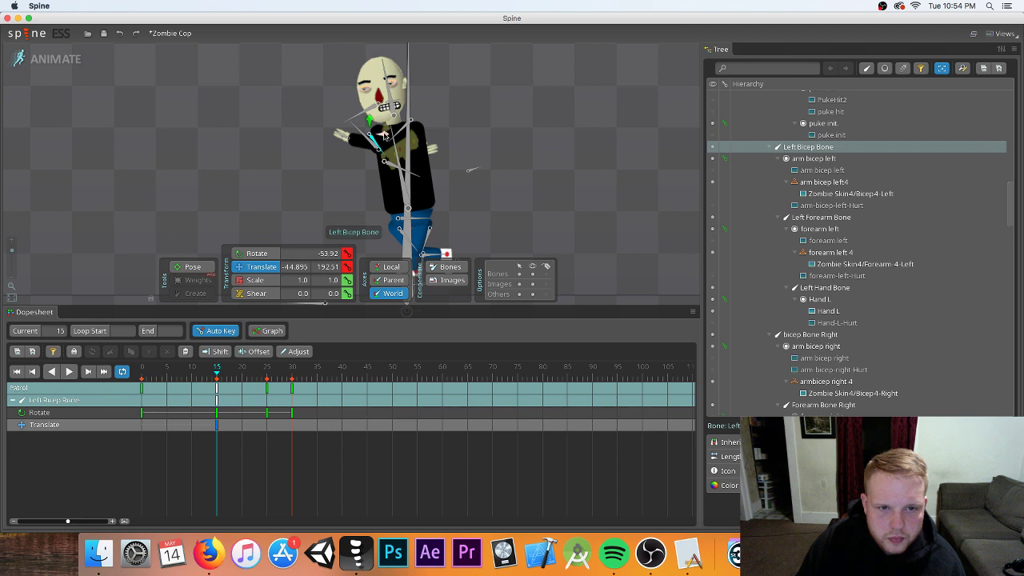
click(392, 165)
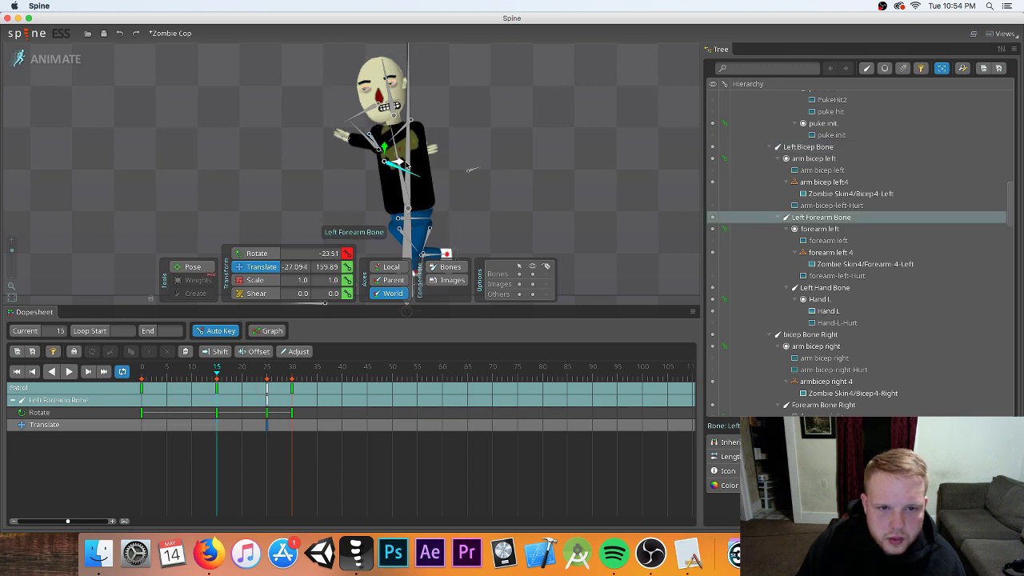
drag(399, 162, 493, 177)
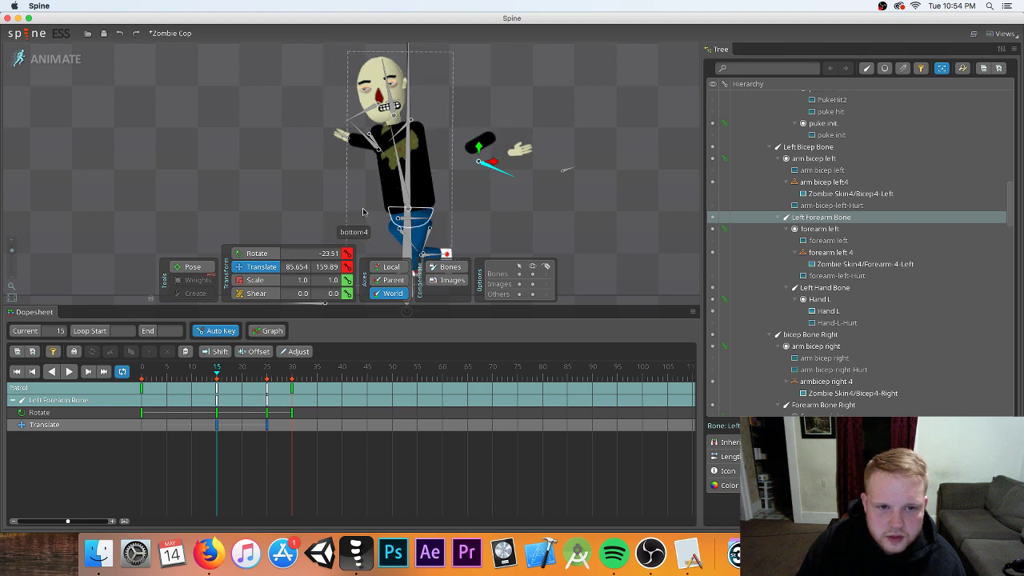
click(270, 254)
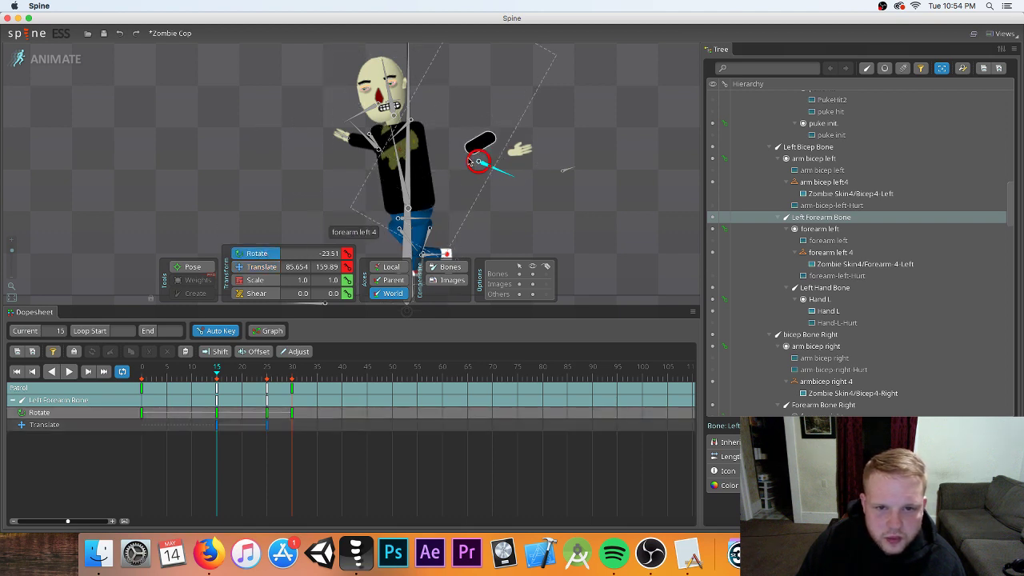
drag(477, 162, 490, 171)
- Attach the left hand at about (154.61, 118.68) to the pulled-out forearm, and return the Left Forearm Bone to about (-20.72, 159.89) at frame 15
click(539, 221)
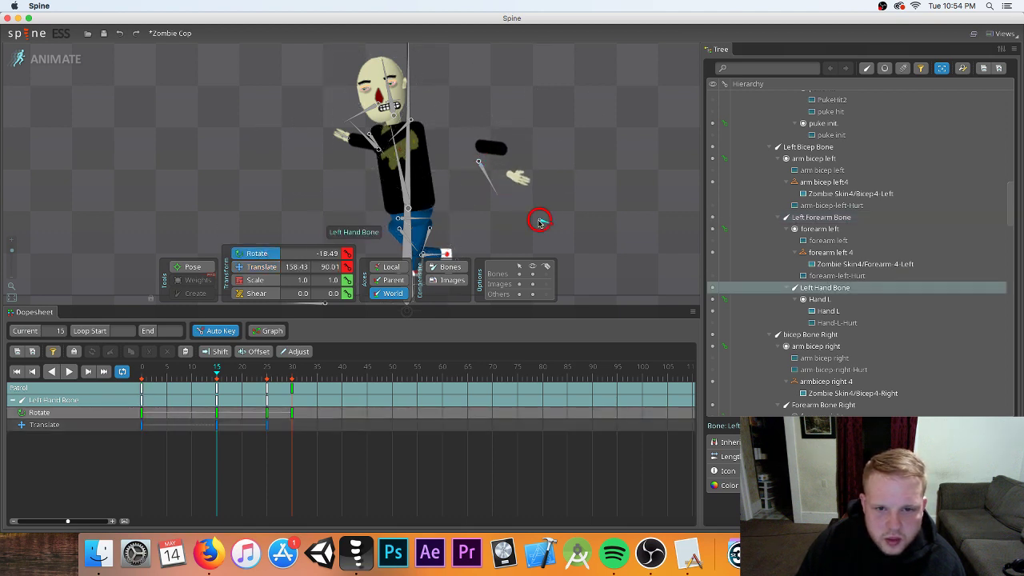
key(v)
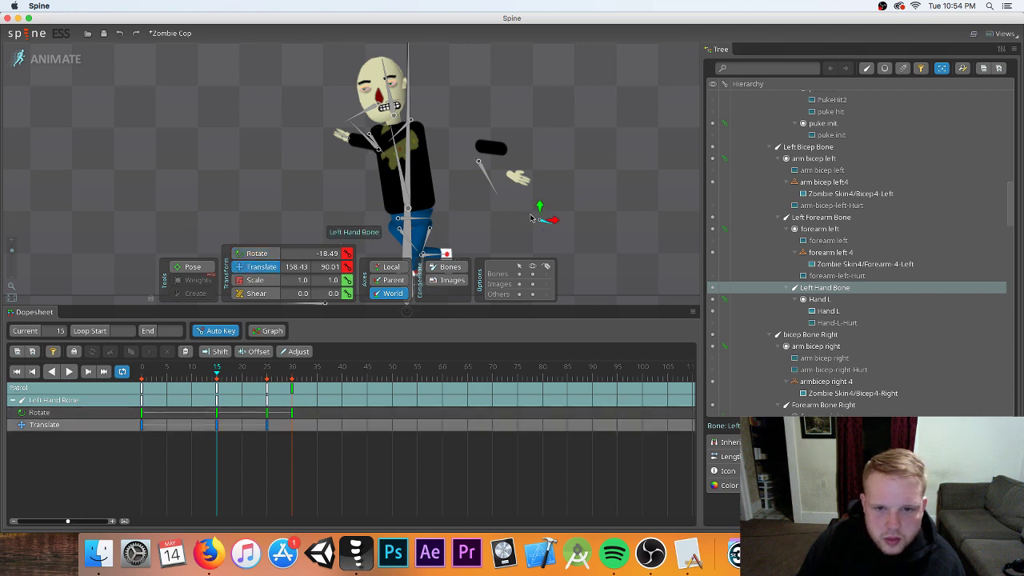
drag(530, 217, 542, 196)
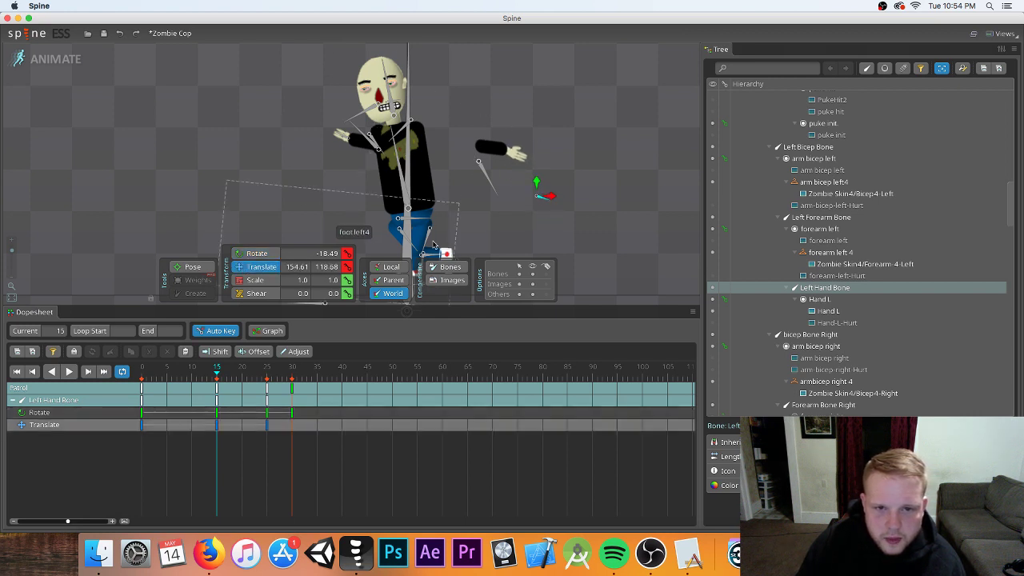
click(480, 174)
click(484, 157)
drag(484, 157, 403, 174)
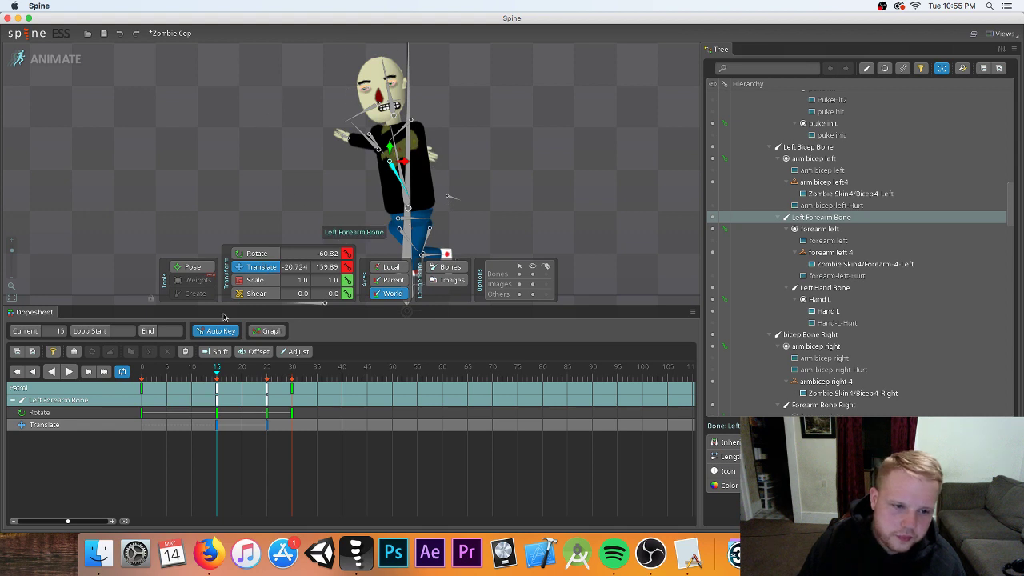
- Play the Patrol animation from the start to check the corrected left arm motion
mouse_move(141, 380)
mouse_down()
mouse_move(244, 385)
mouse_move(156, 376)
mouse_up()
click(69, 372)
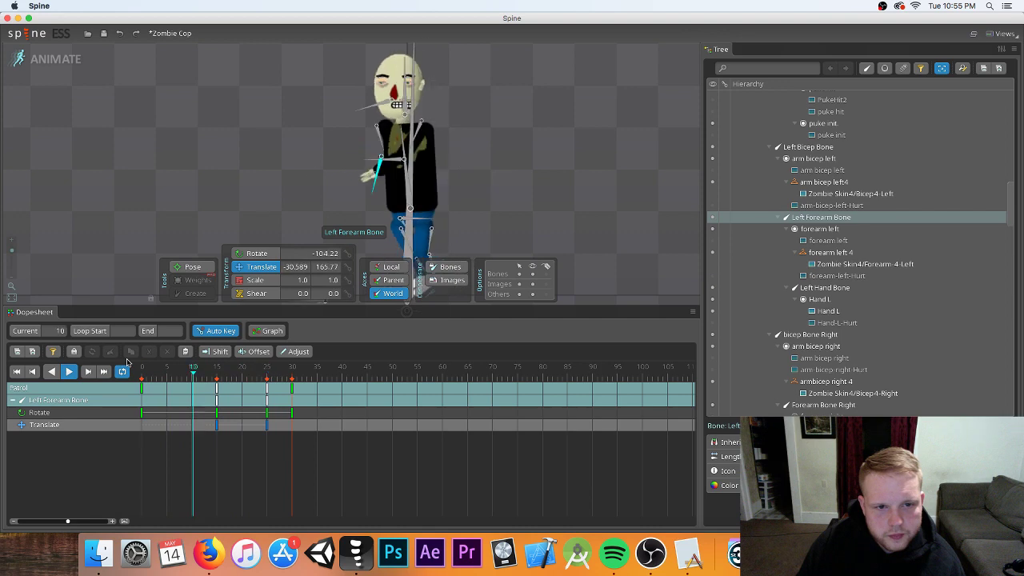
click(70, 373)
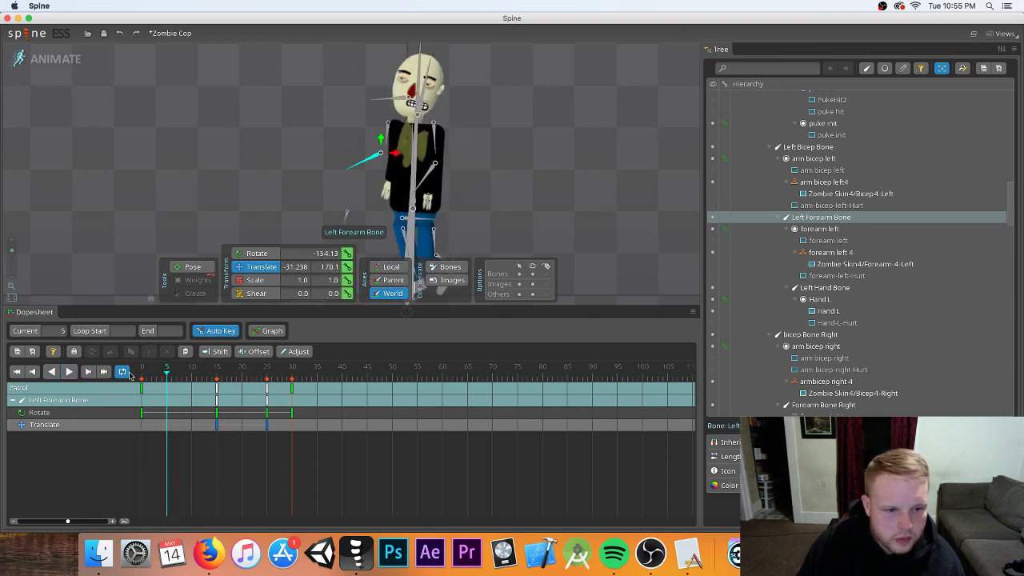
- Replace all keys at frame 30 of the Patrol animation with a copy of the frame 0 keys and play the loop
drag(155, 379, 292, 377)
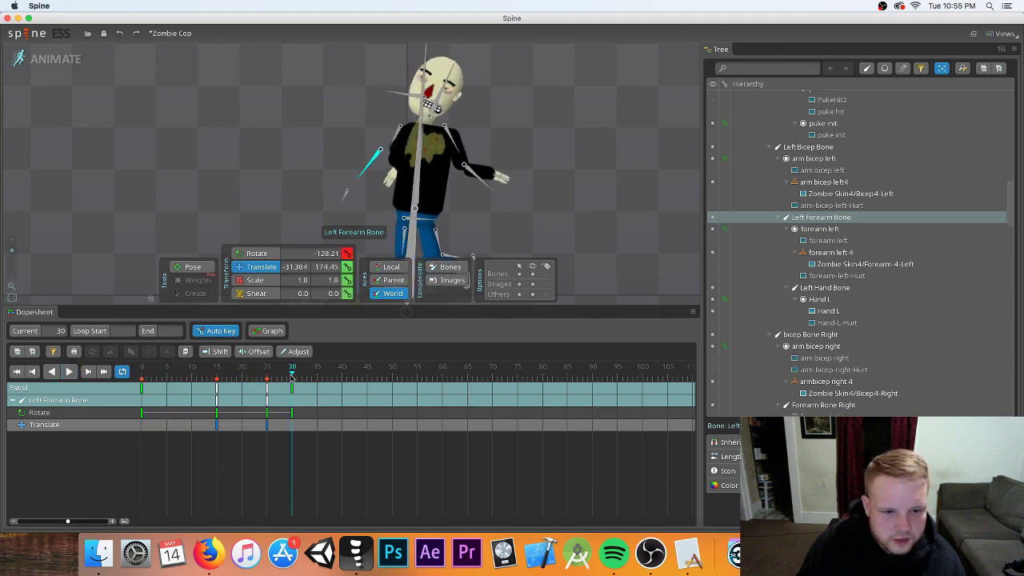
click(345, 402)
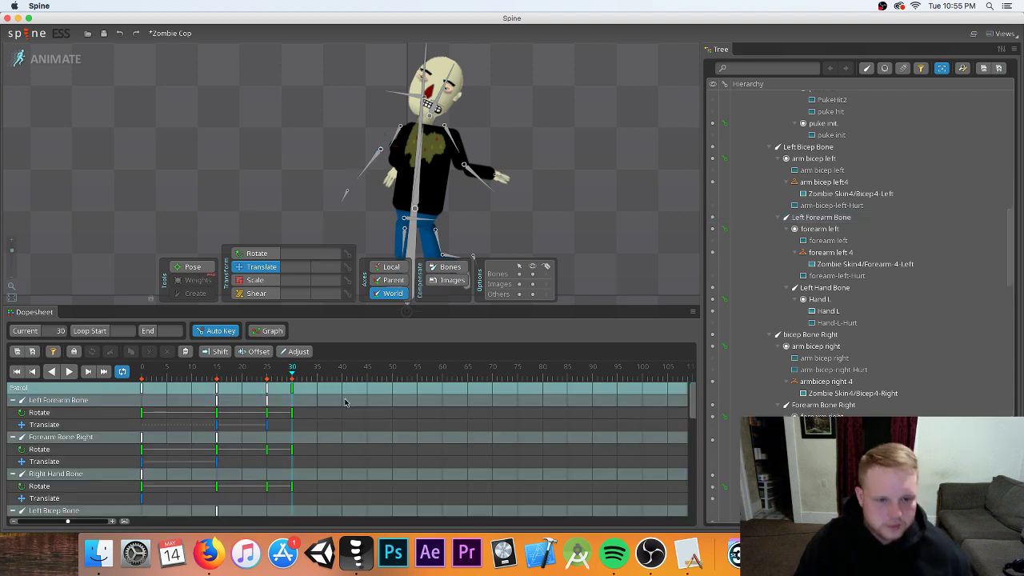
click(292, 390)
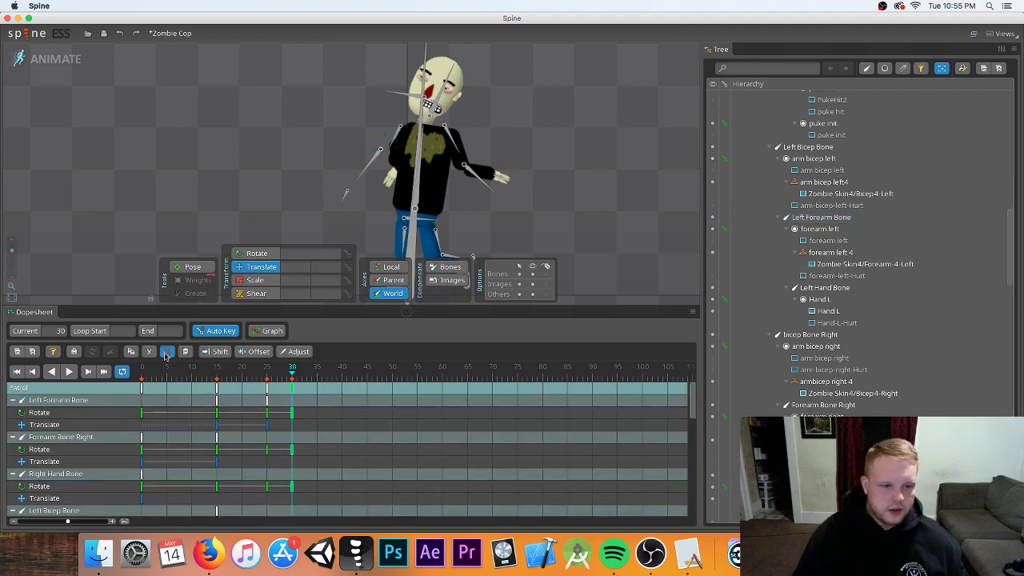
click(166, 352)
click(143, 389)
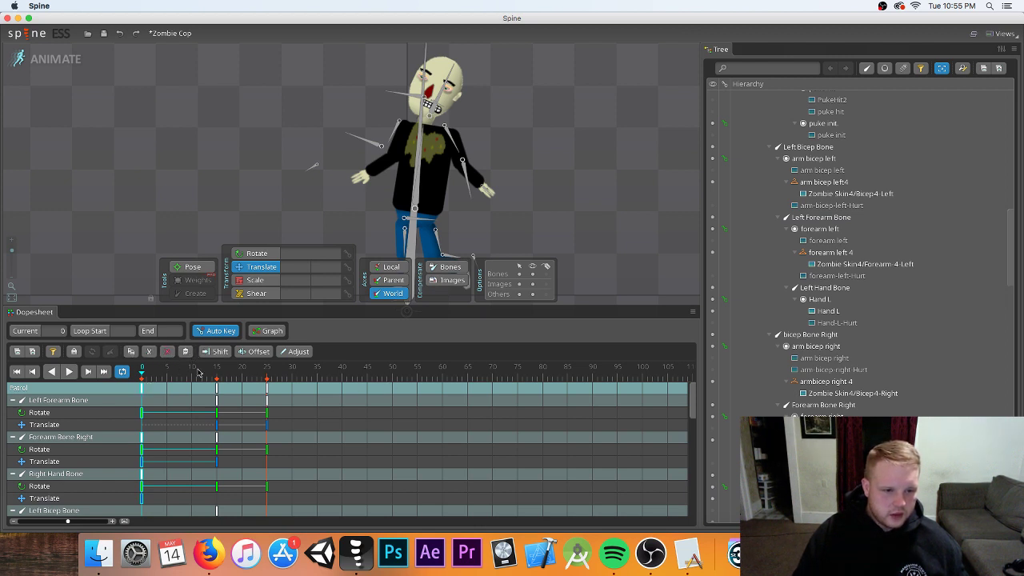
drag(278, 376, 293, 380)
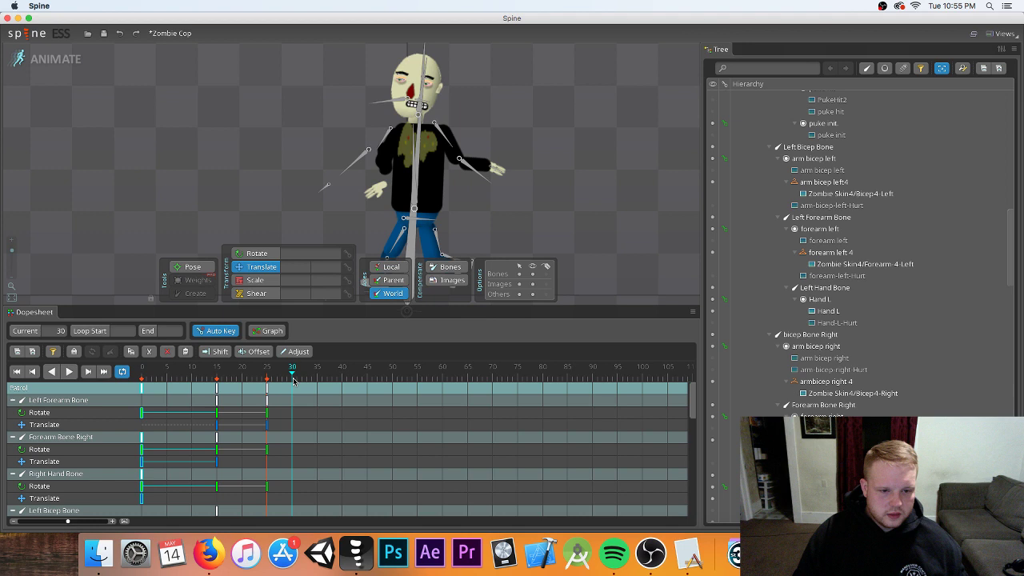
click(188, 354)
click(71, 376)
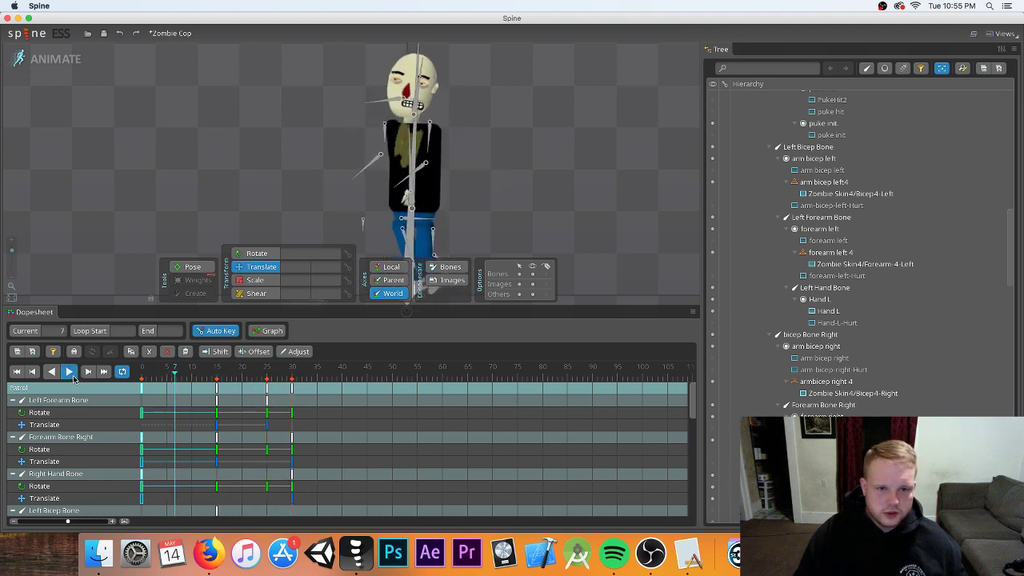
click(72, 375)
- Rotate the Left Forearm Bone at frame 25 to about -174.65 degrees and move it to about (-45.65, 167.21)
drag(220, 382, 266, 386)
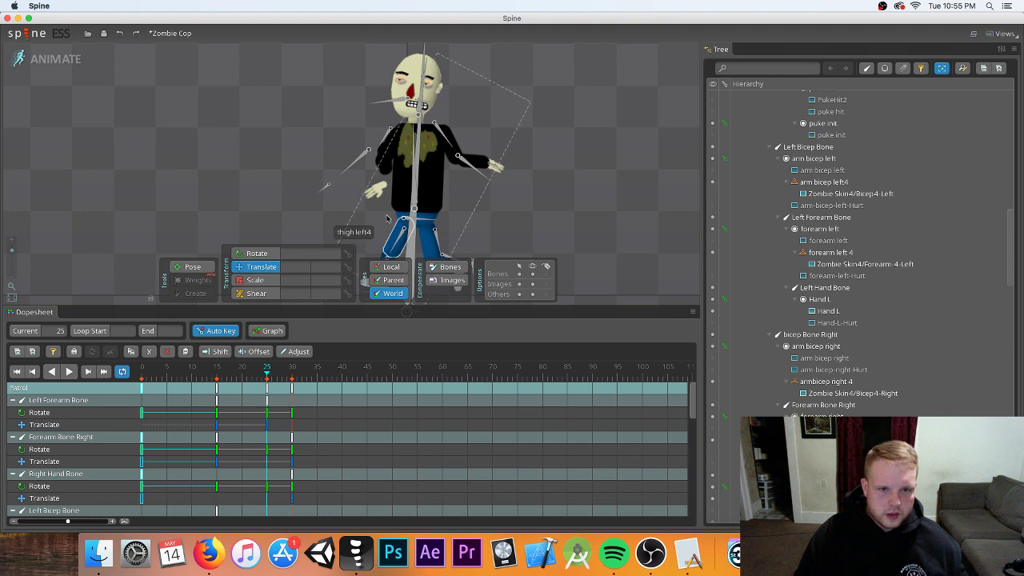
click(316, 225)
click(257, 253)
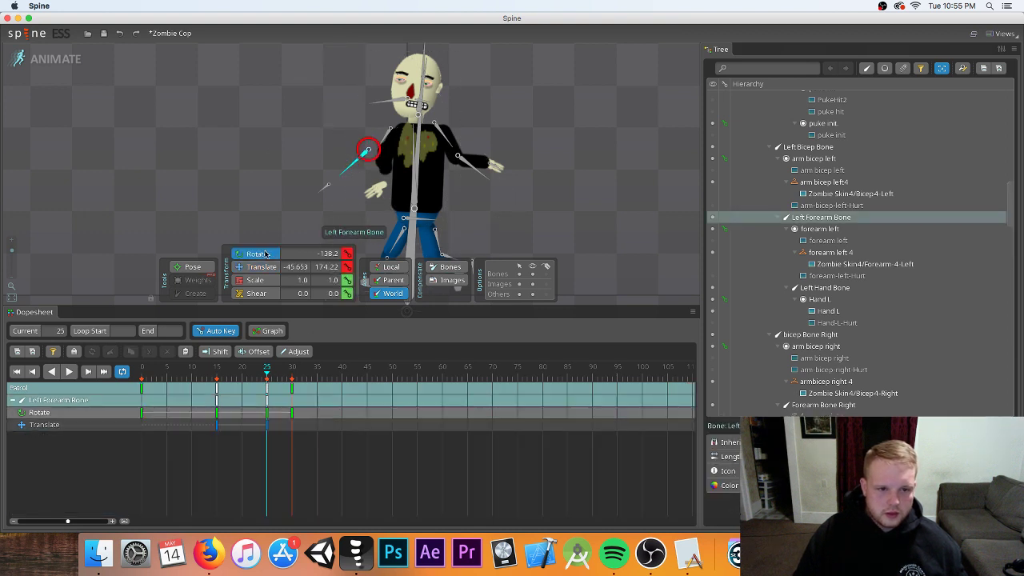
mouse_move(352, 172)
mouse_down()
mouse_move(362, 161)
mouse_move(349, 166)
mouse_up()
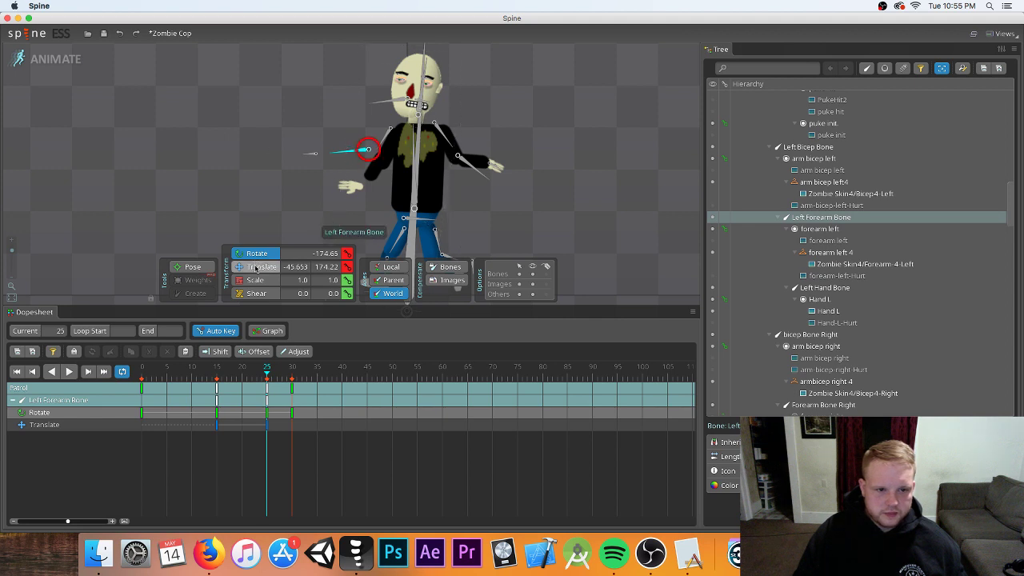
click(258, 266)
drag(368, 148, 367, 157)
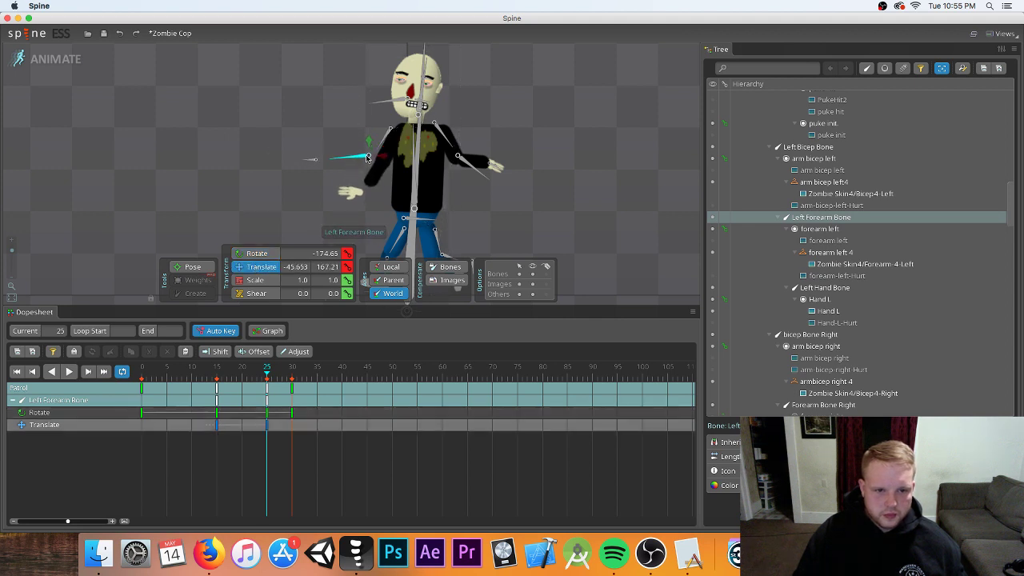
- Rotate the Left Hand Bone at frame 25 to about -126.98 degrees and move it to about (-107.41, 119.27)
click(312, 160)
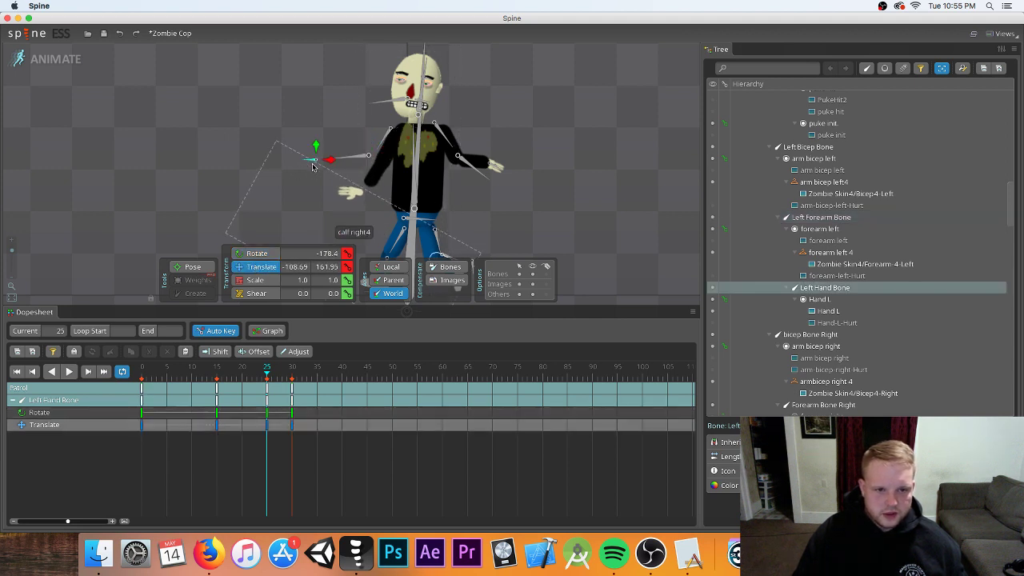
drag(312, 160, 320, 154)
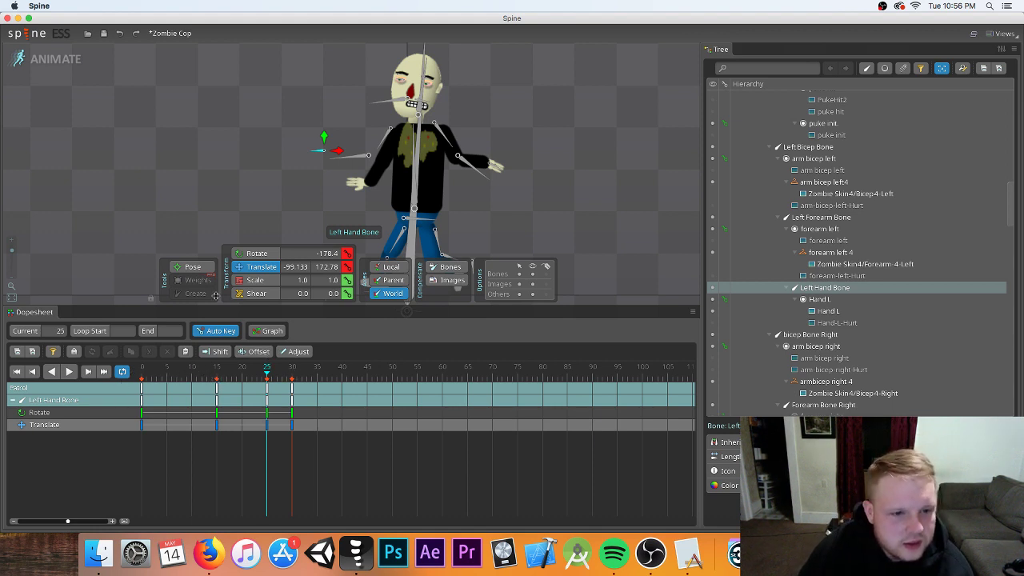
click(257, 252)
drag(319, 184, 316, 157)
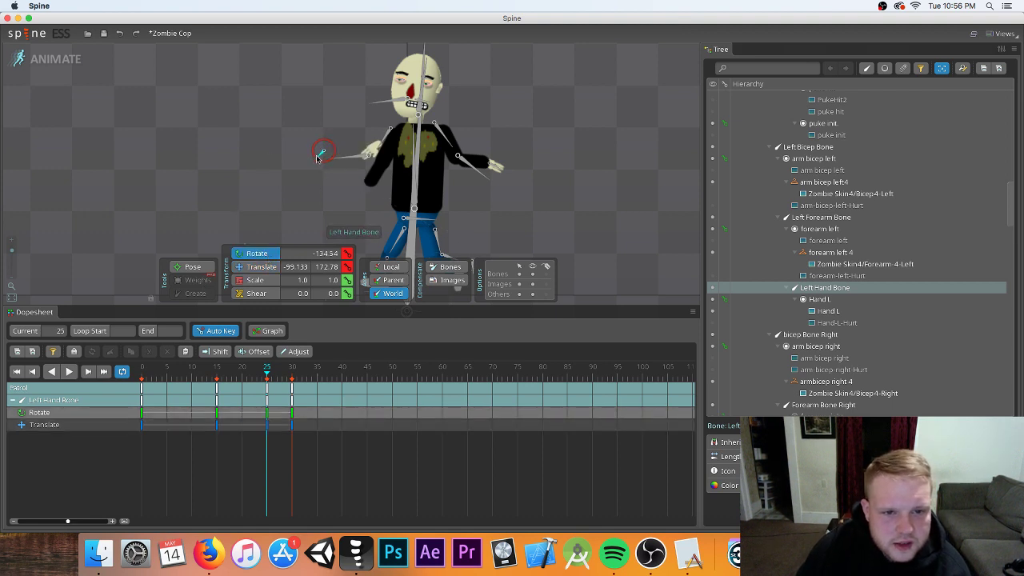
click(256, 266)
drag(318, 153, 296, 205)
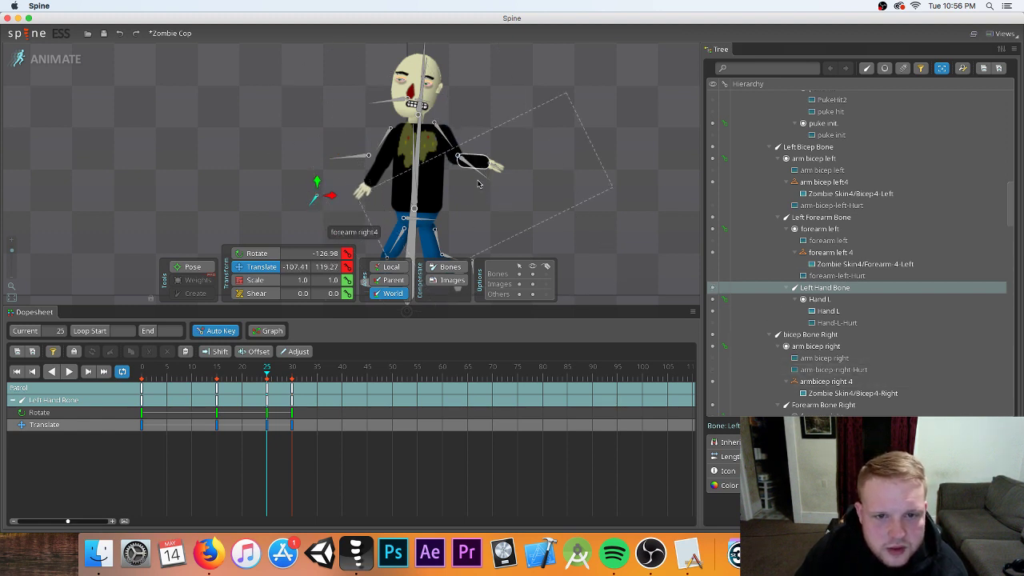
- Rotate the Right Hand Bone at frame 25 to about 9.69 degrees and play the animation to check it
click(497, 166)
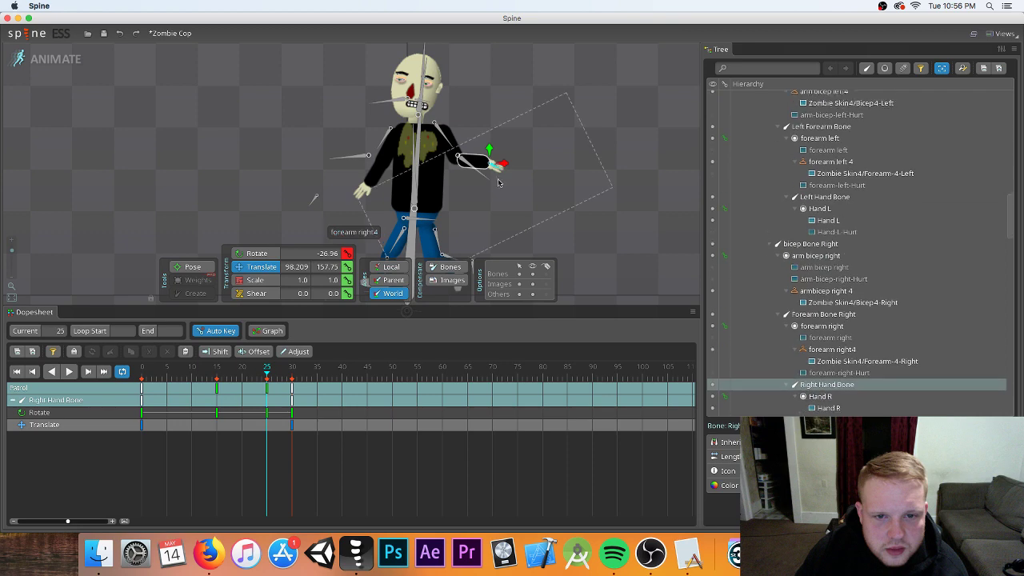
click(264, 254)
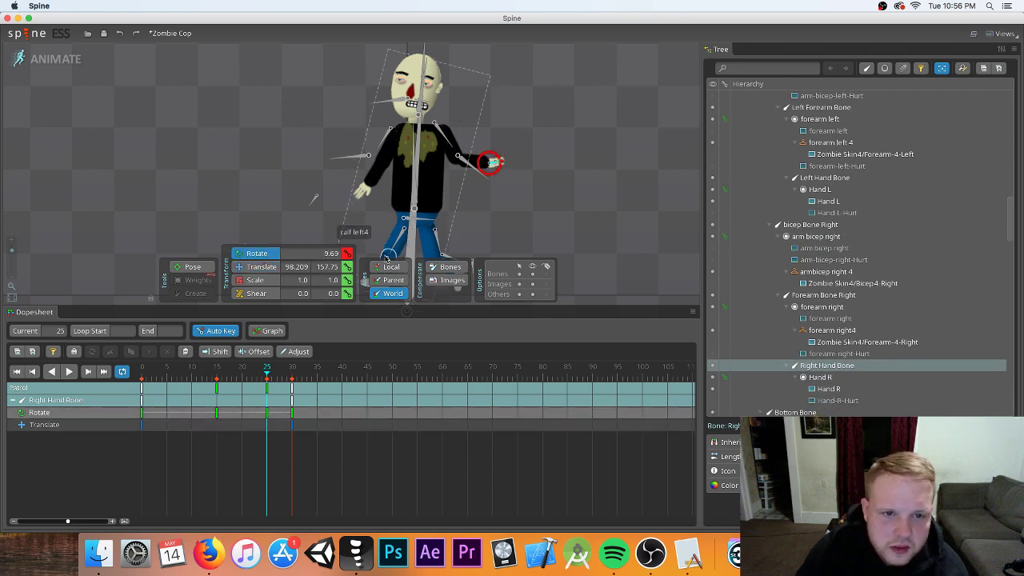
click(67, 371)
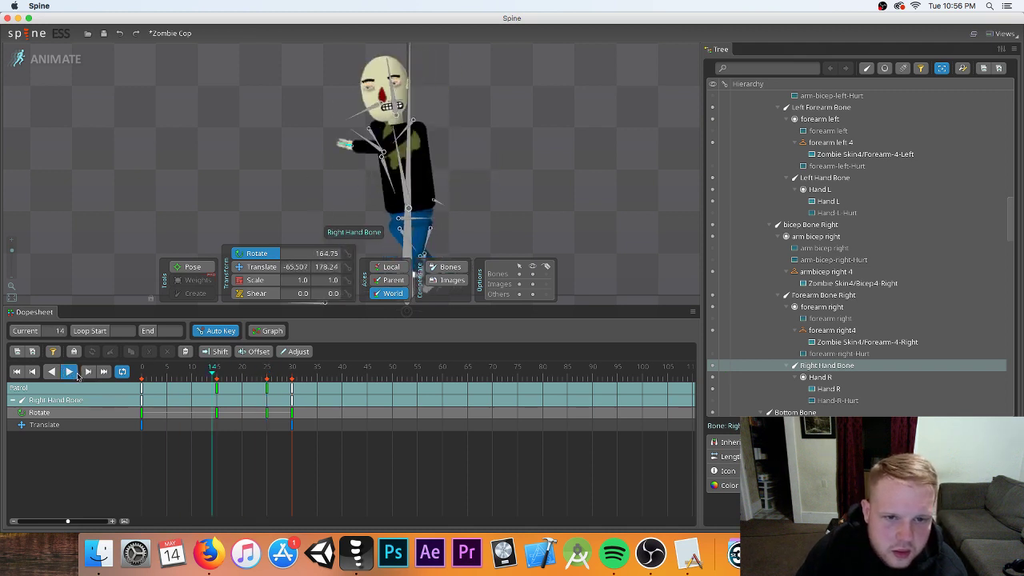
click(69, 371)
- Rotate the Left Forearm Bone at frame 25 to about 150.82 degrees and move it to about (-38.65, 174.22)
drag(210, 375, 271, 383)
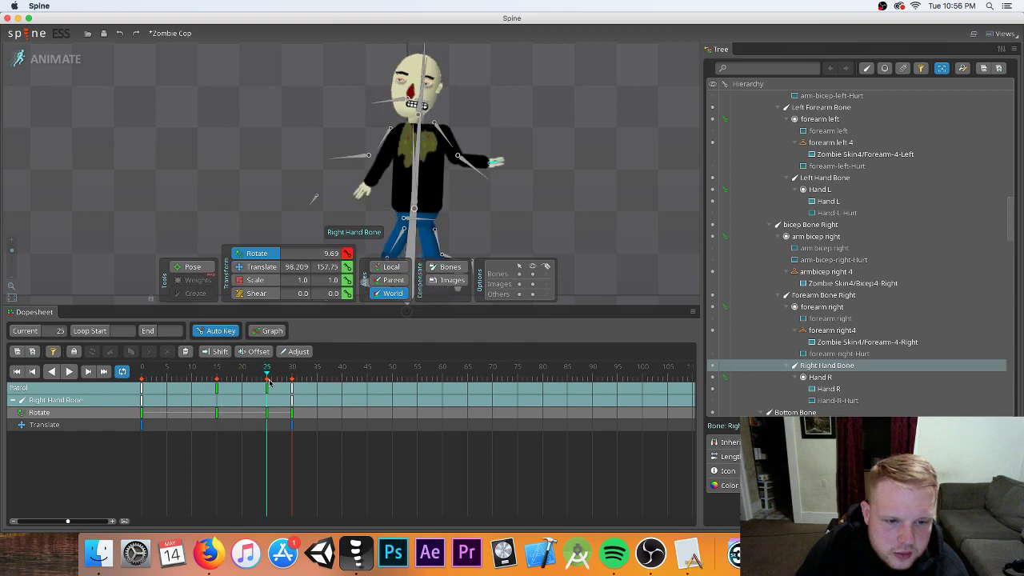
click(366, 160)
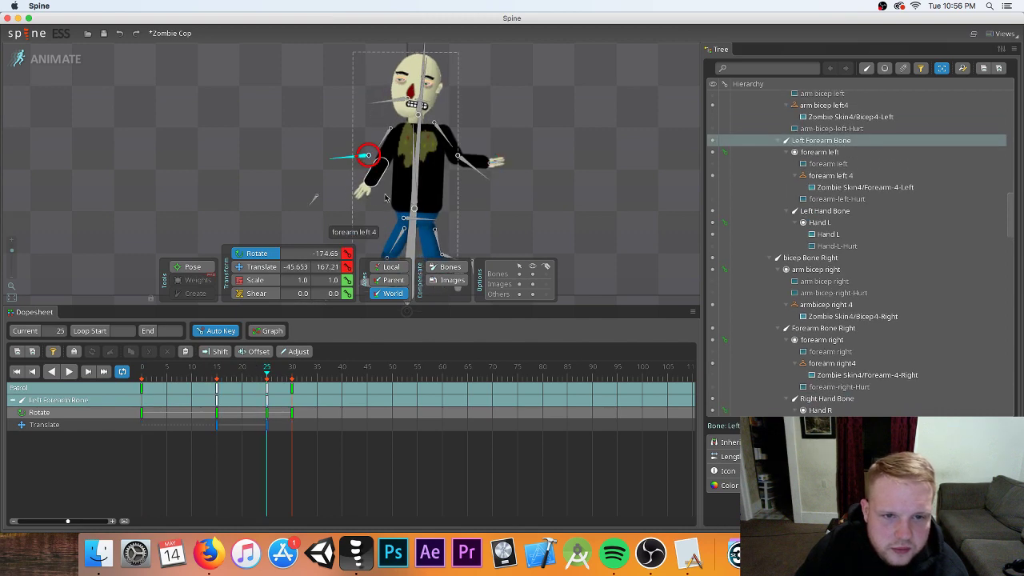
drag(355, 168, 334, 148)
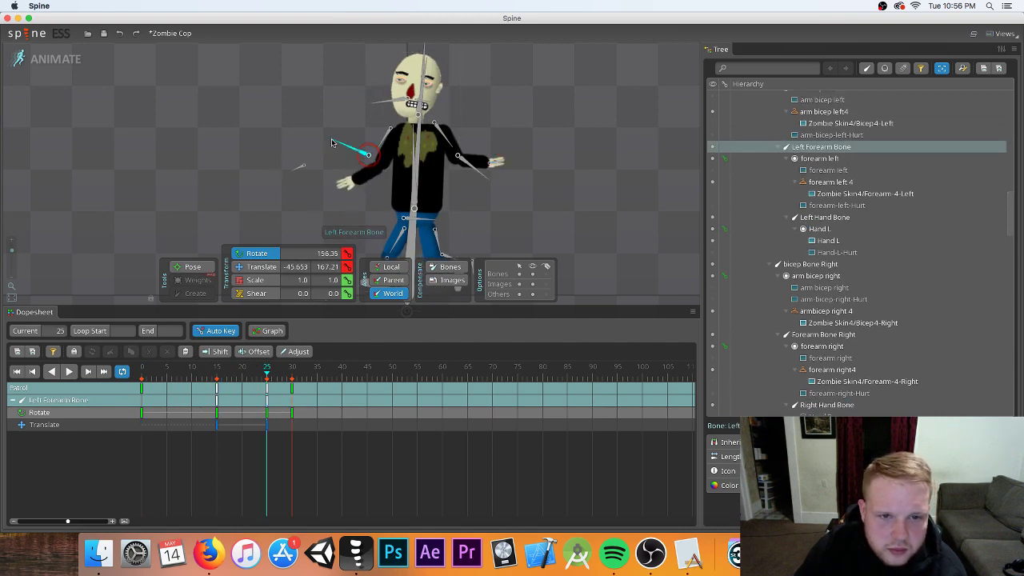
click(243, 271)
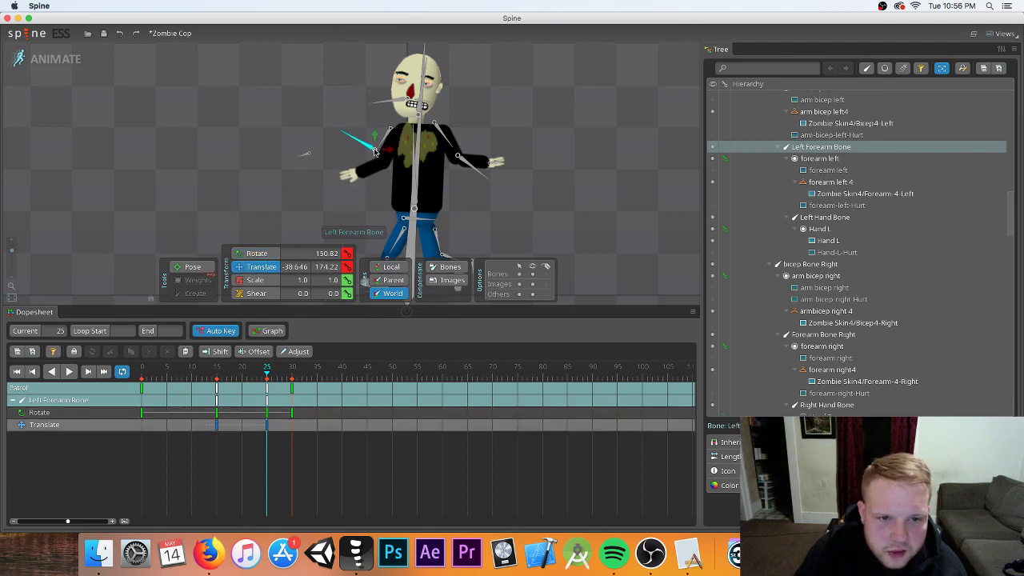
- Rotate the Left Hand Bone at frame 25 to about 174.35 degrees and move it to about (-103.96, 193.3)
click(306, 156)
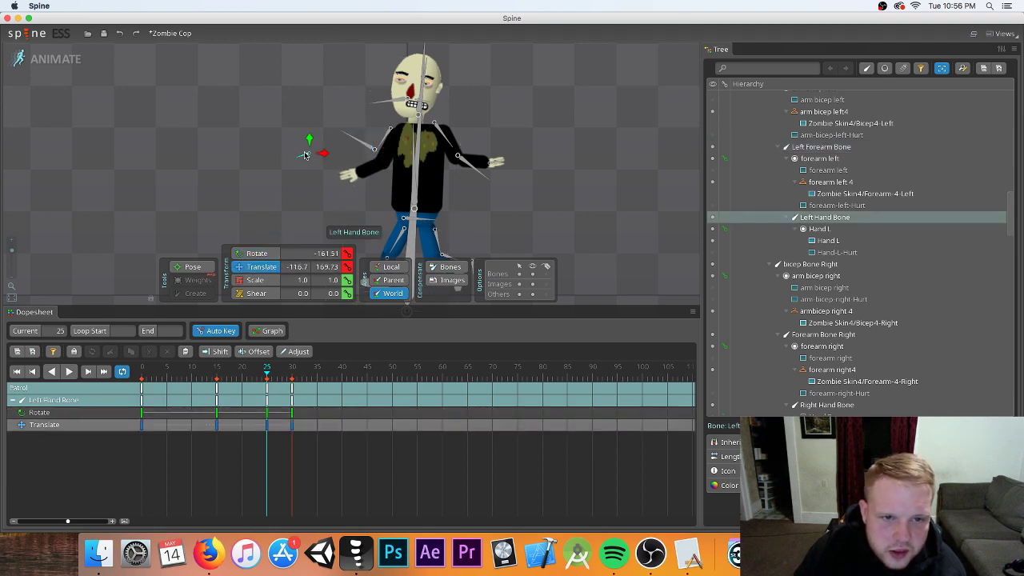
click(248, 256)
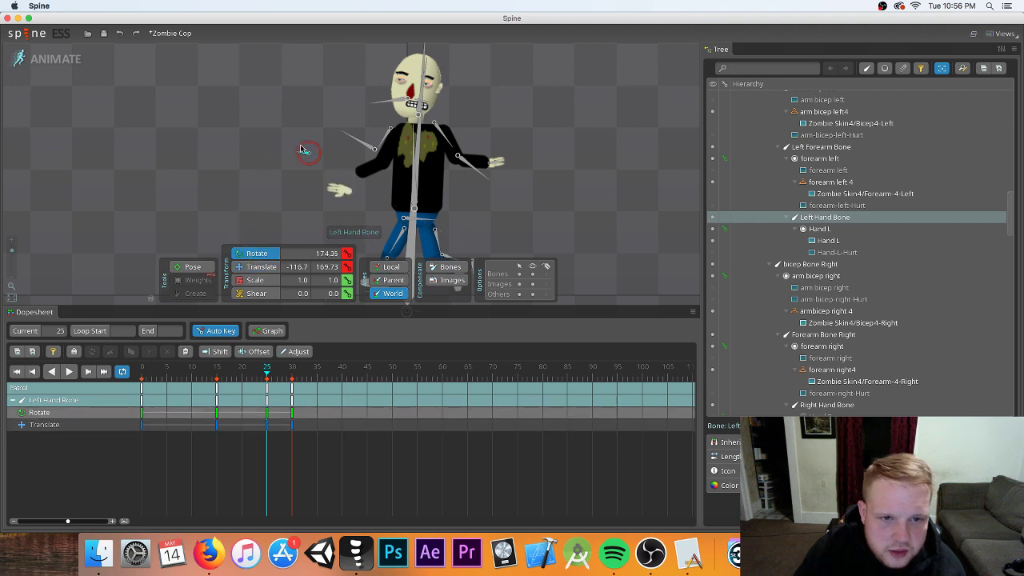
click(245, 272)
drag(304, 155, 329, 140)
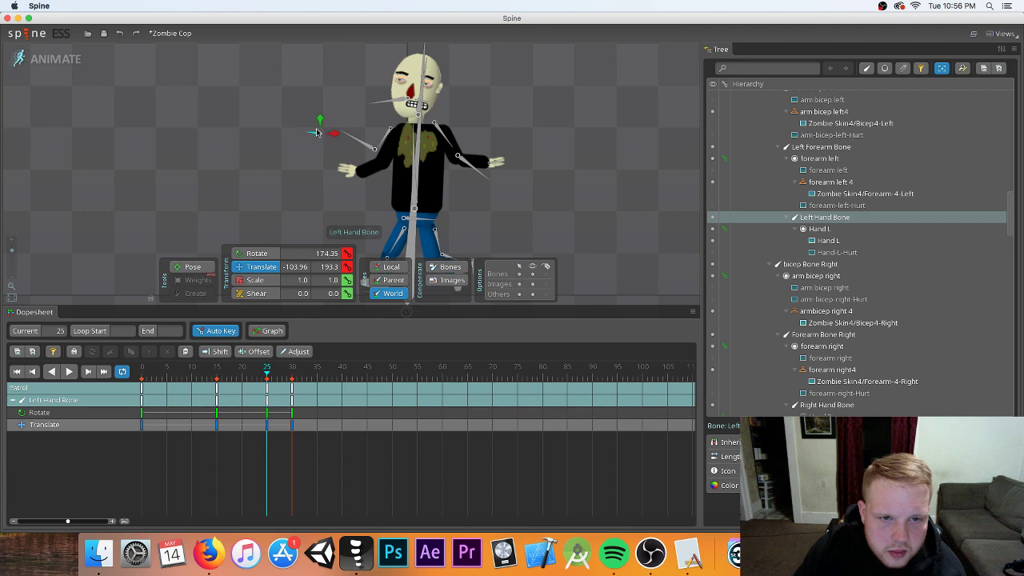
- Play back the Patrol animation and move the Right Calf Bone at frame 15 to about (15.58, 34.48)
click(71, 371)
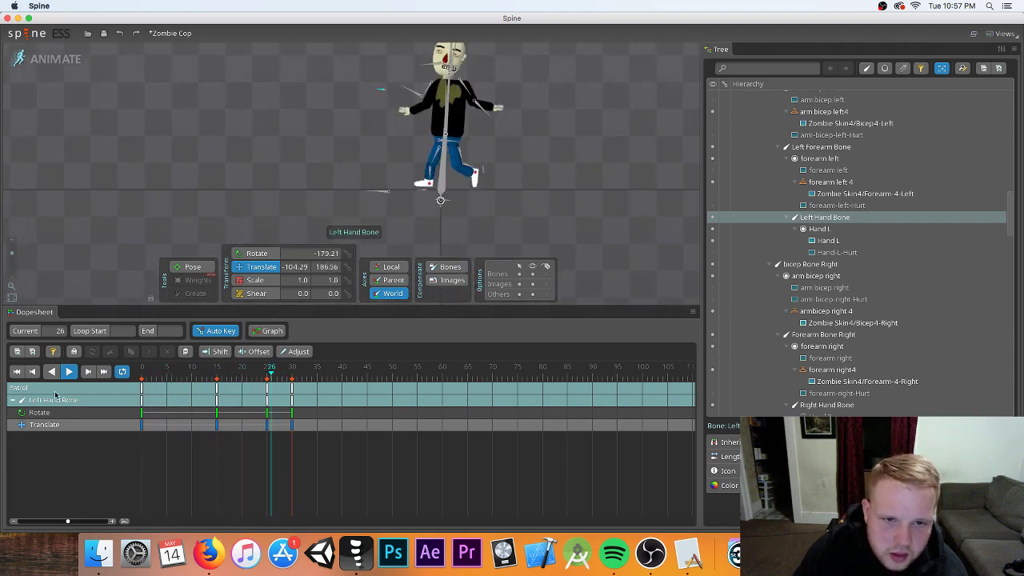
click(69, 372)
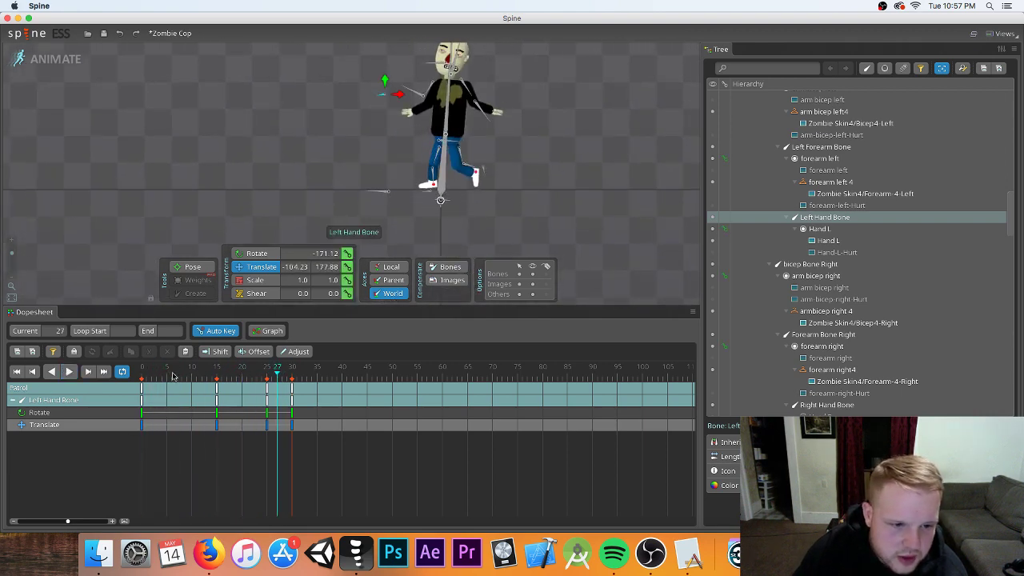
click(216, 377)
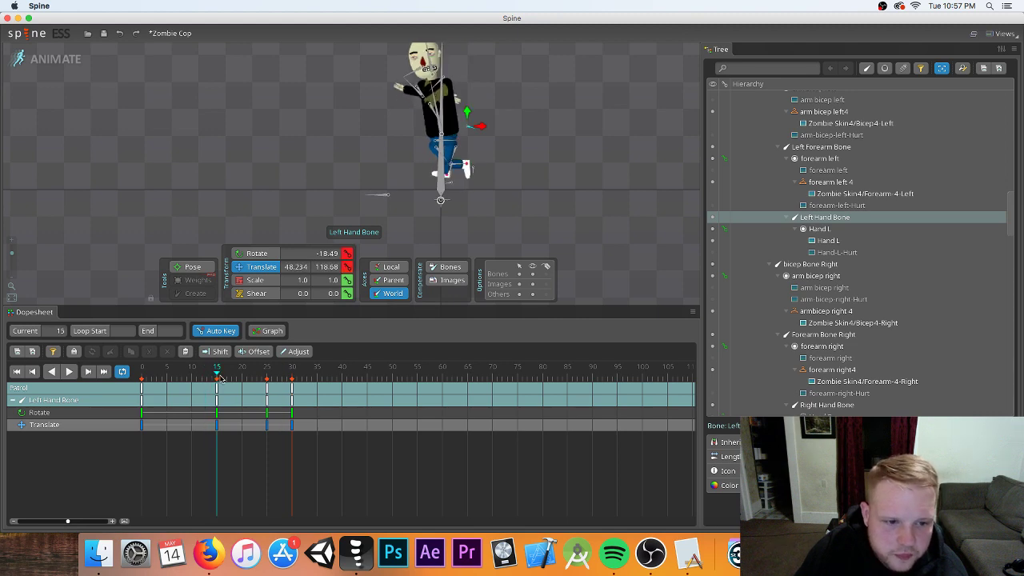
scroll(437, 157, up, 5)
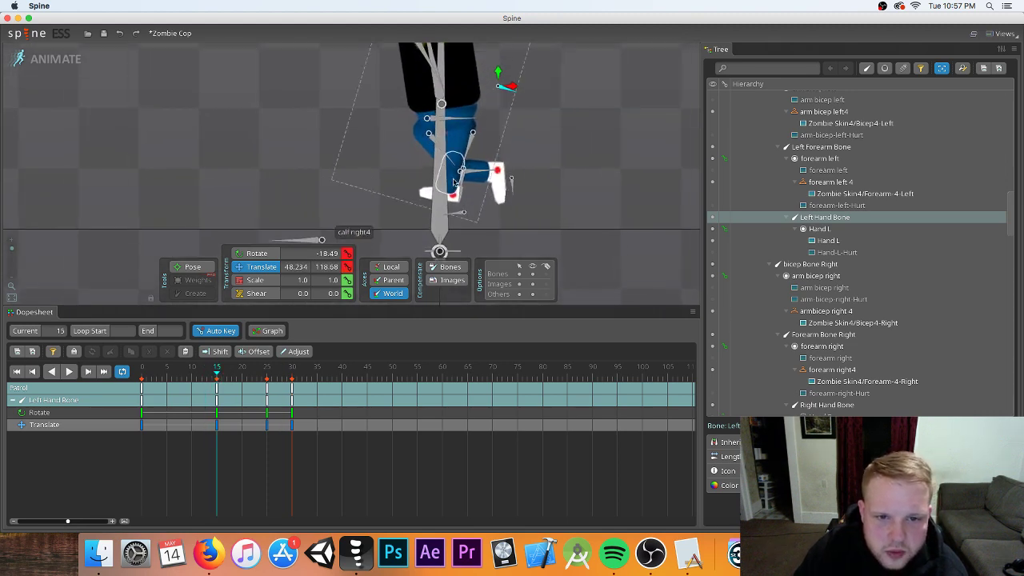
click(462, 170)
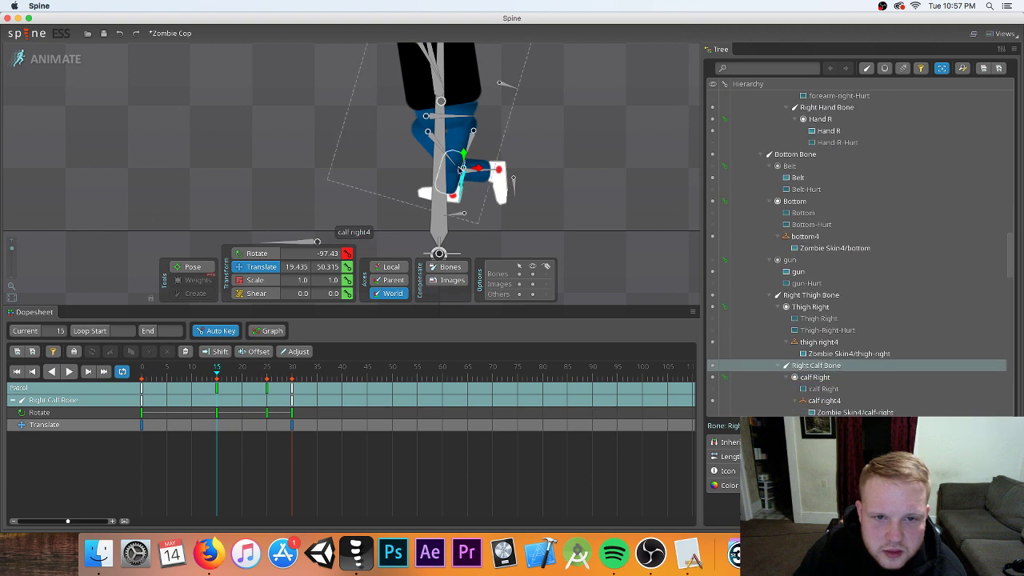
drag(462, 157, 462, 161)
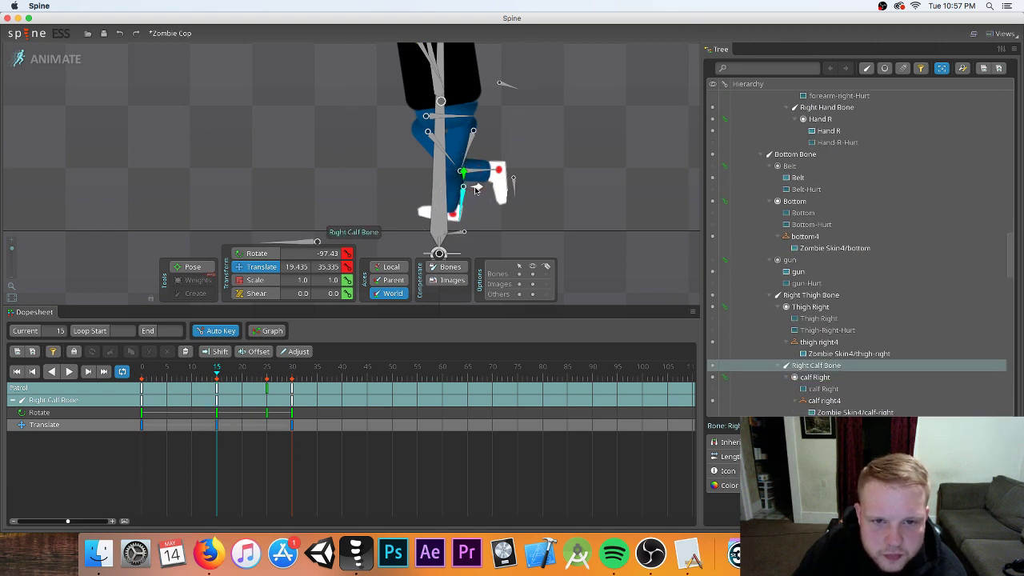
drag(475, 190, 453, 182)
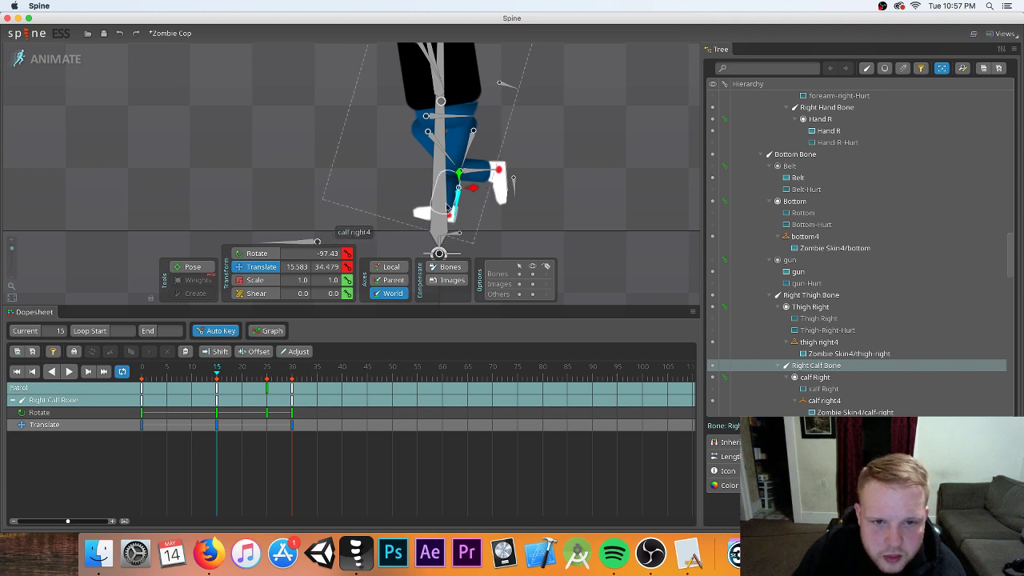
- Move the Right Foot Bone at frame 15 to about (9.39, -5.74) and, with bones hidden, raise the Right Calf Bone to about (15.58, 39.19)
click(453, 232)
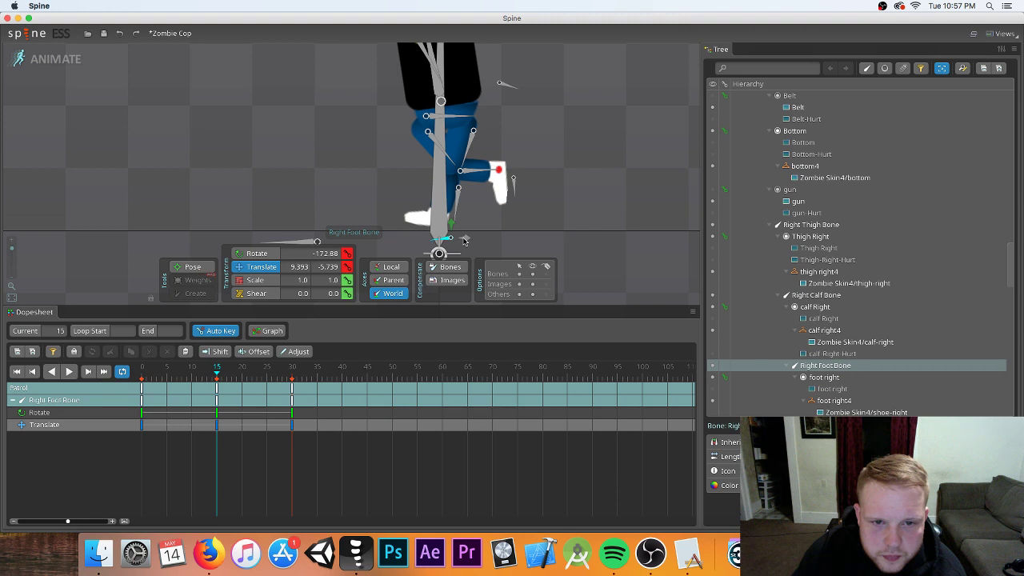
click(532, 273)
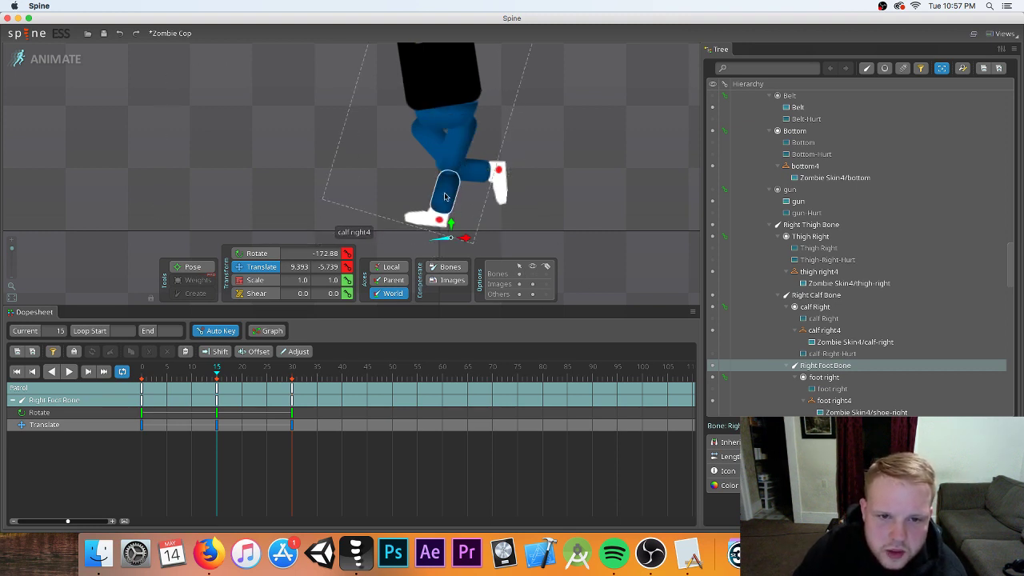
click(456, 197)
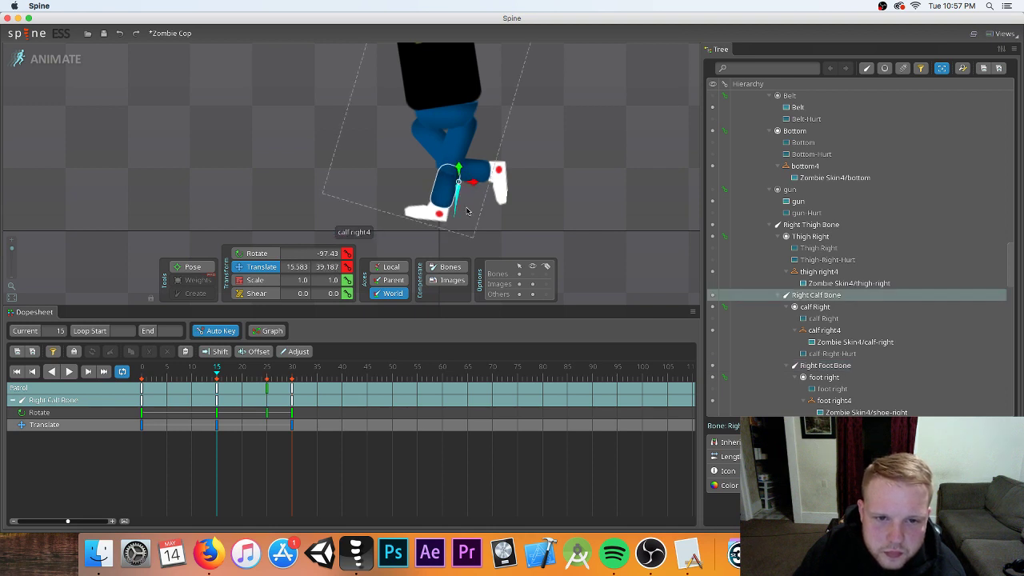
scroll(408, 184, down, 3)
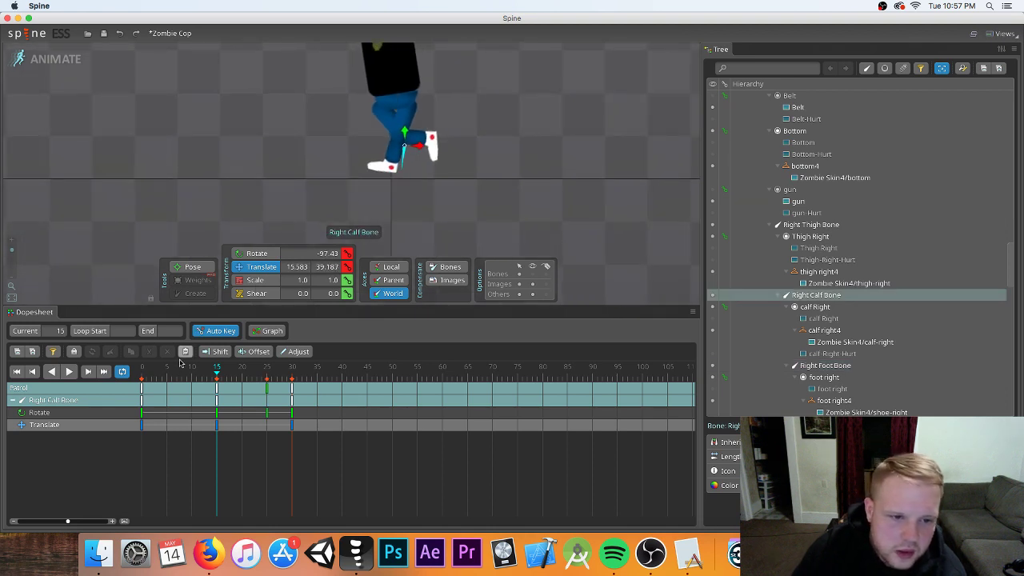
- Move the root bone at frame 0 to about (0, -22.81) and play the animation to check it
click(140, 376)
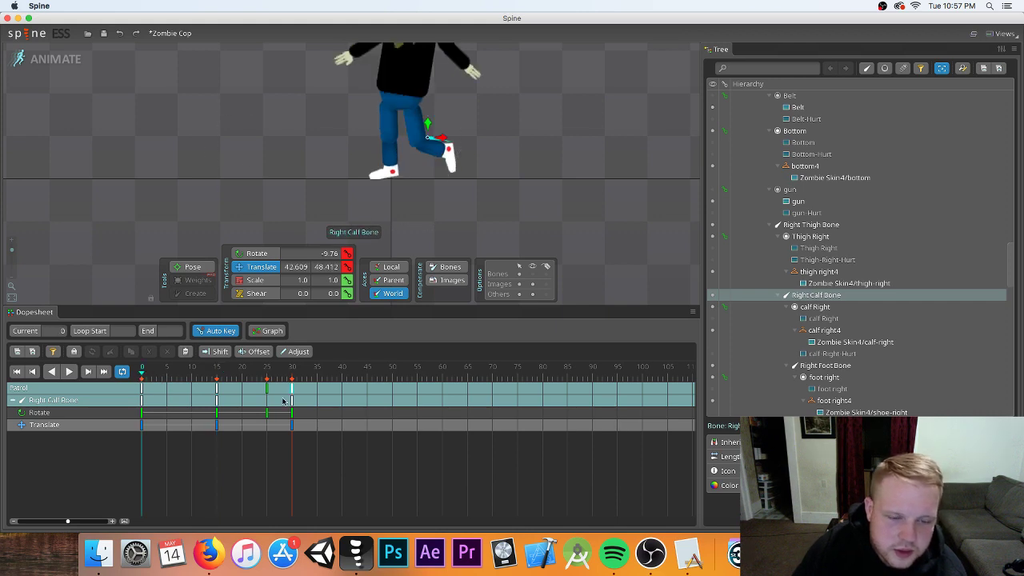
click(389, 191)
drag(390, 191, 388, 192)
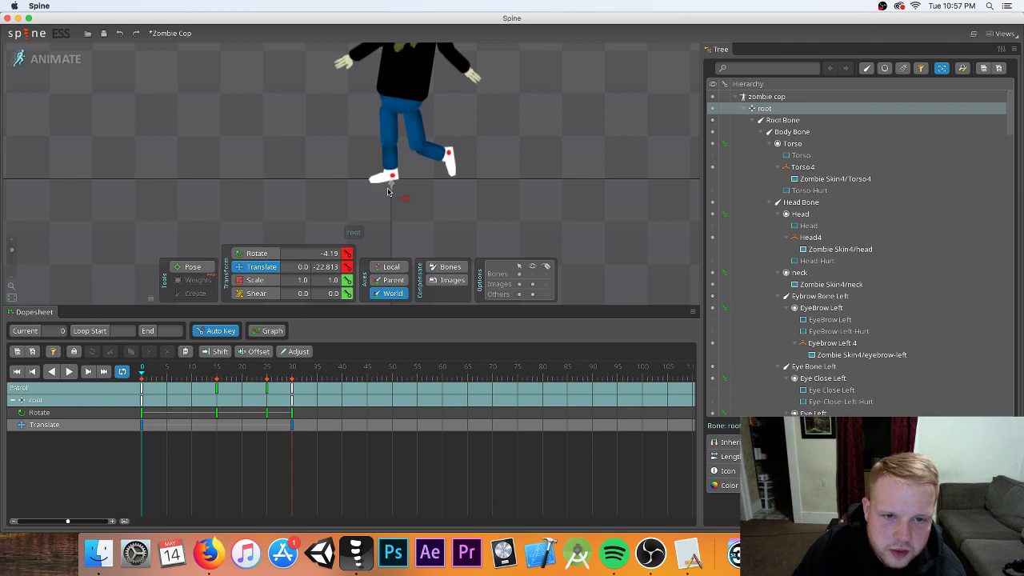
click(72, 372)
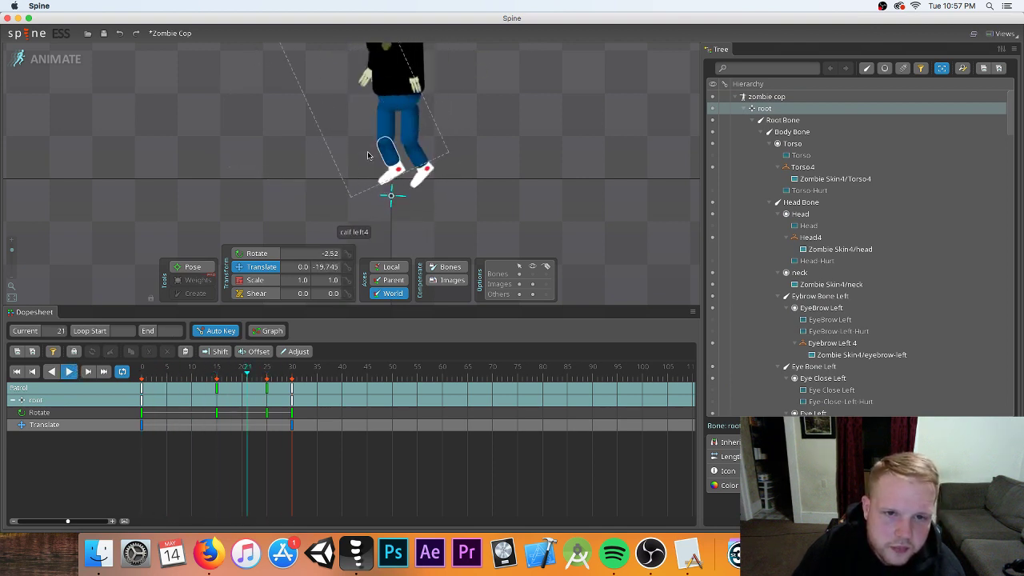
drag(457, 186, 544, 229)
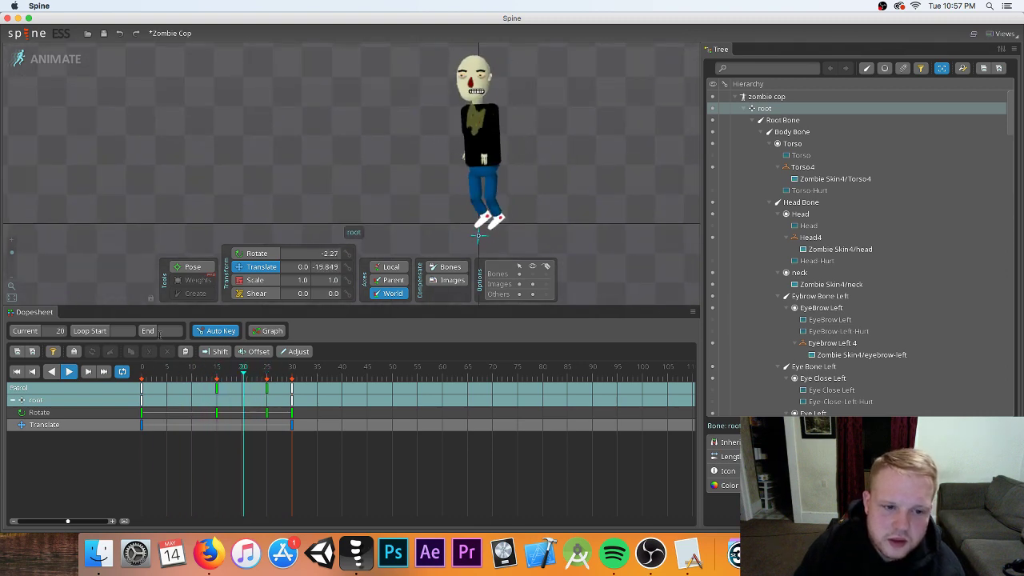
click(63, 373)
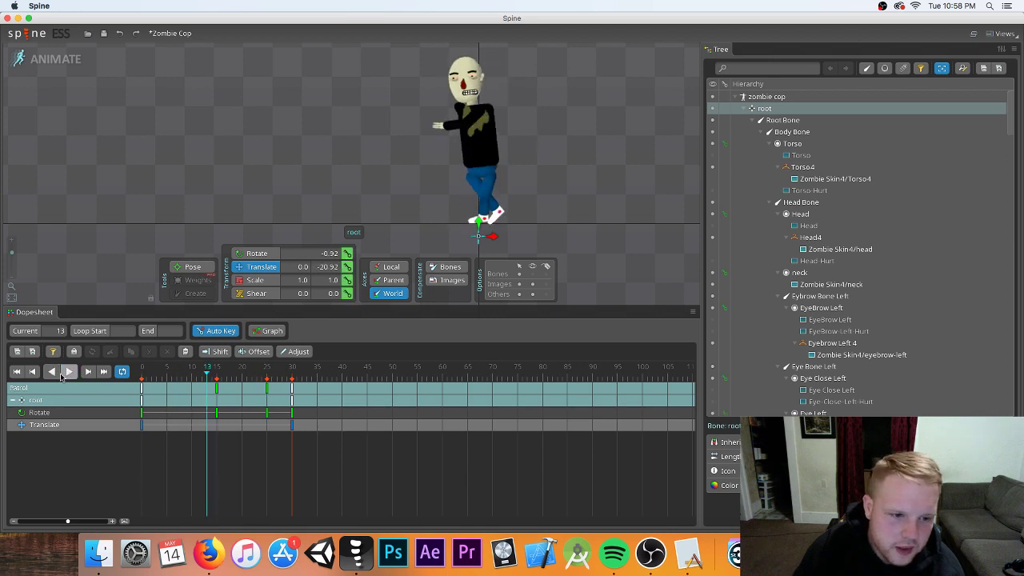
- Deselect the root bone and delete all of the Patrol animation's keys at frame 30
drag(251, 388, 292, 381)
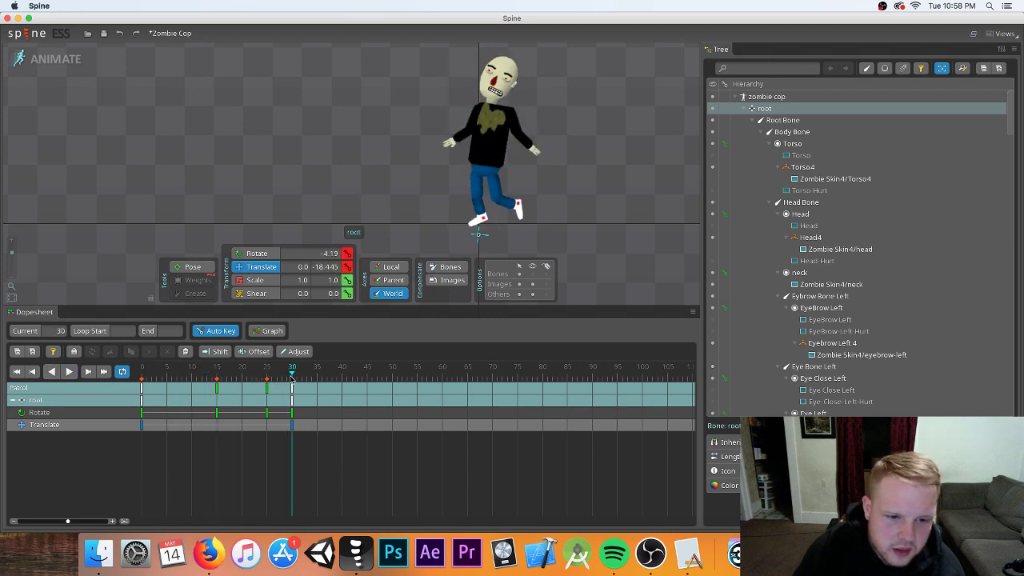
key(Escape)
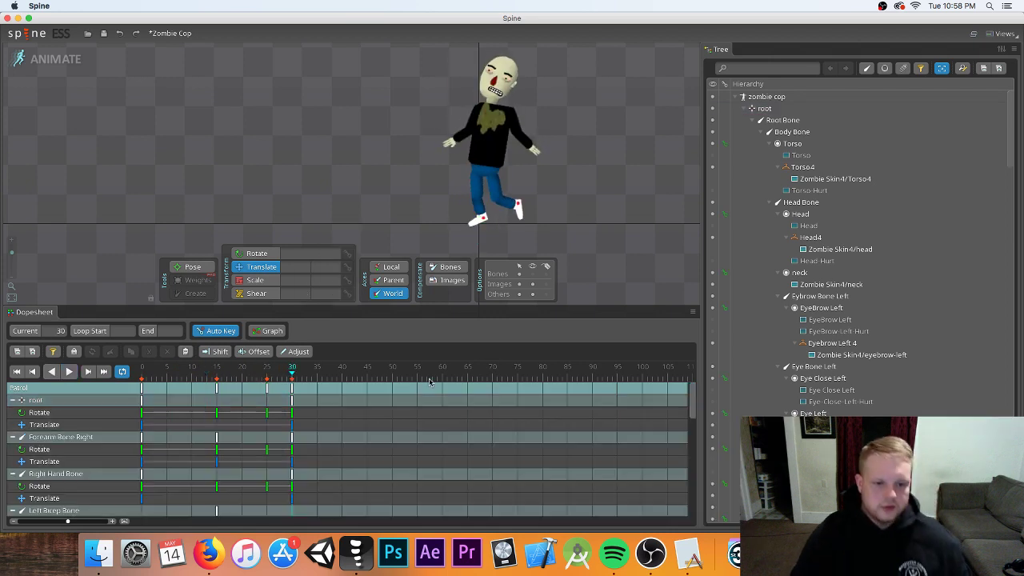
click(293, 389)
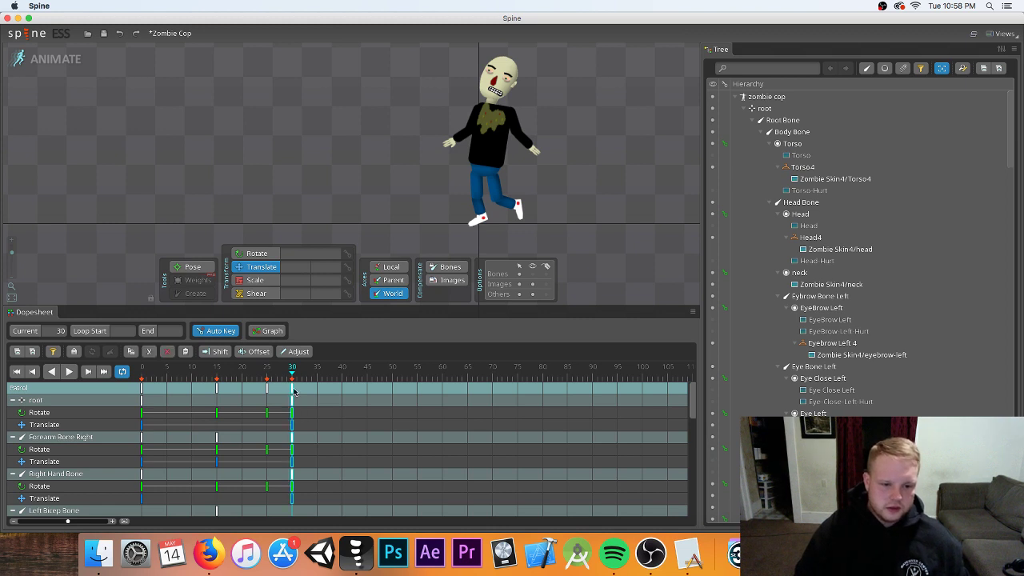
click(168, 352)
- Copy all keys from frame 0 and paste them at frame 30
click(140, 388)
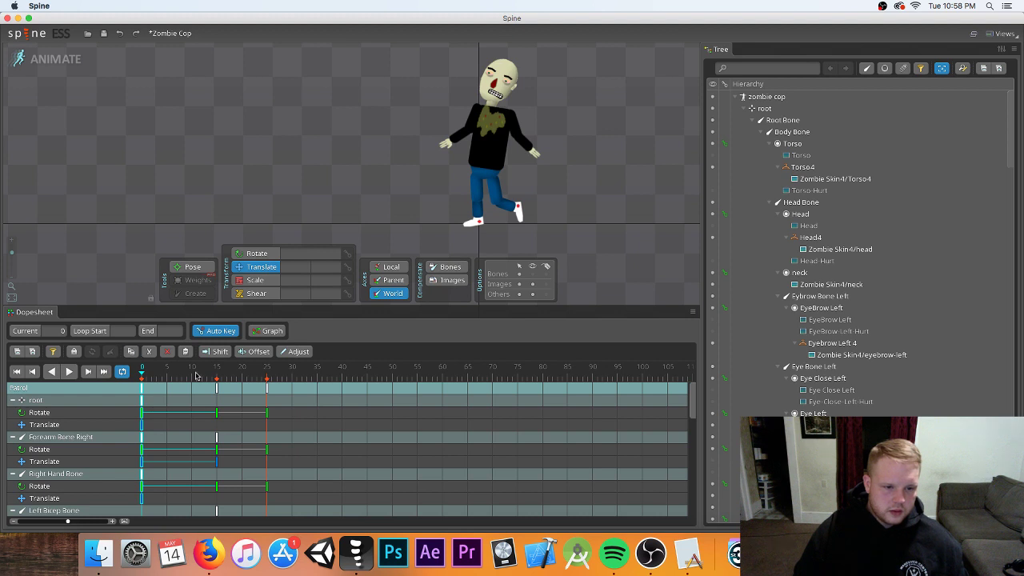
drag(268, 386, 276, 384)
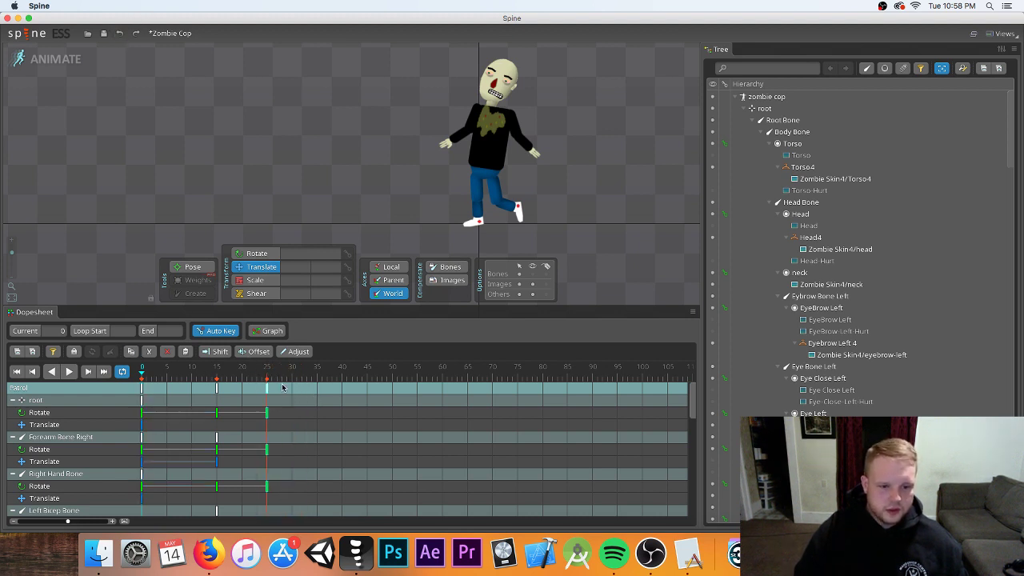
click(279, 377)
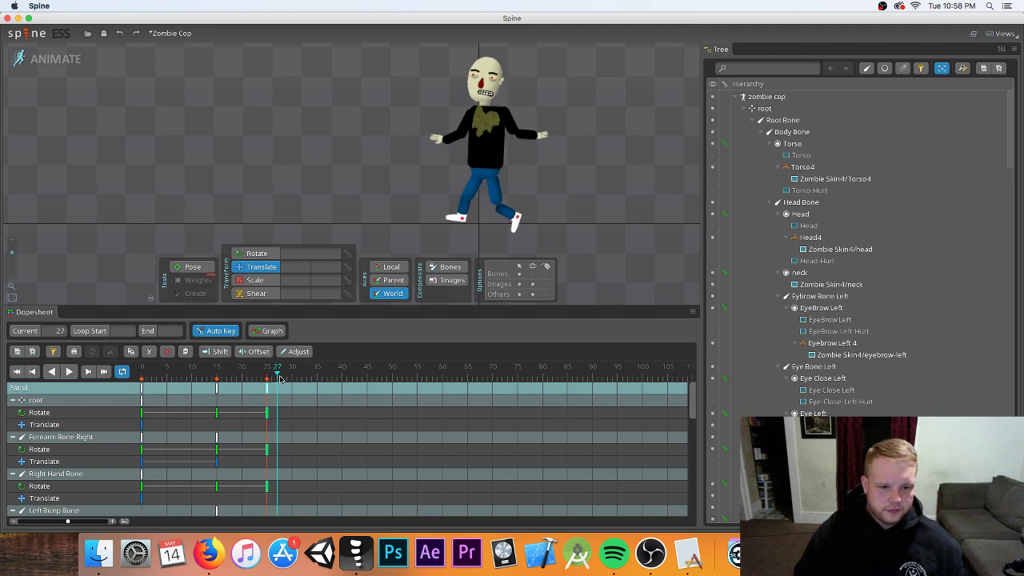
click(186, 352)
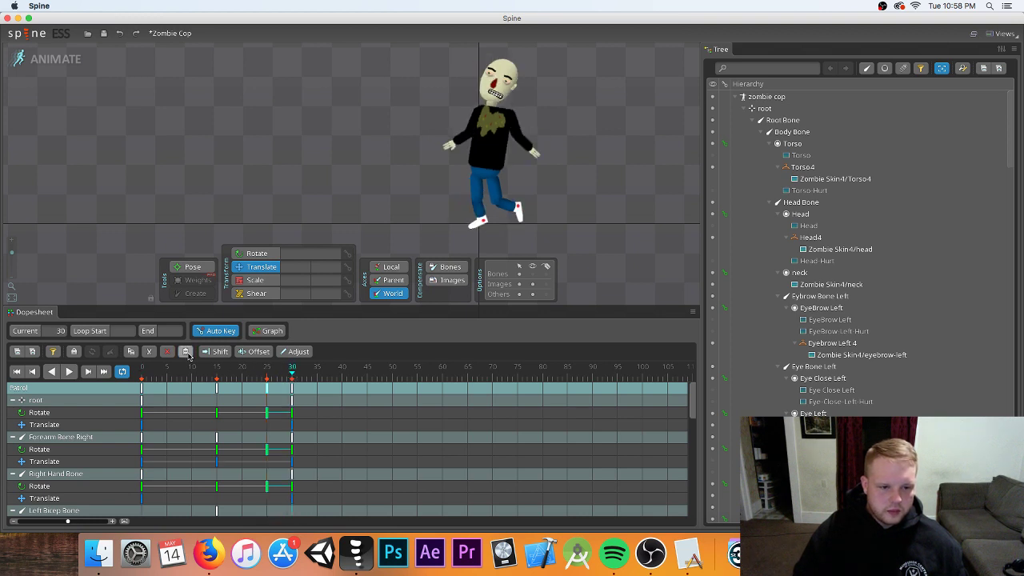
- Play the animation and compare the Left Bicep Bone's pose at frames 0 and 30
click(71, 374)
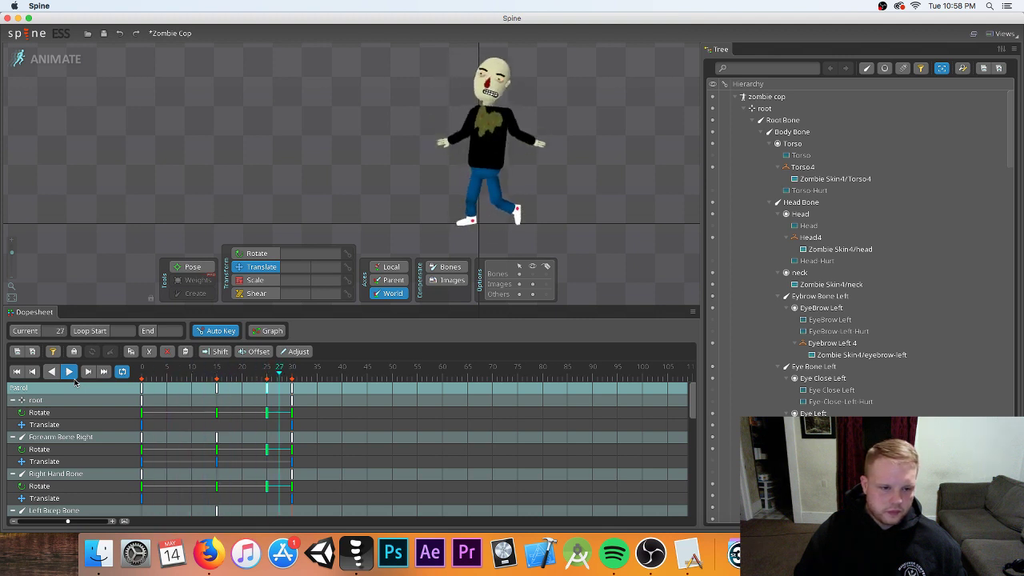
click(122, 372)
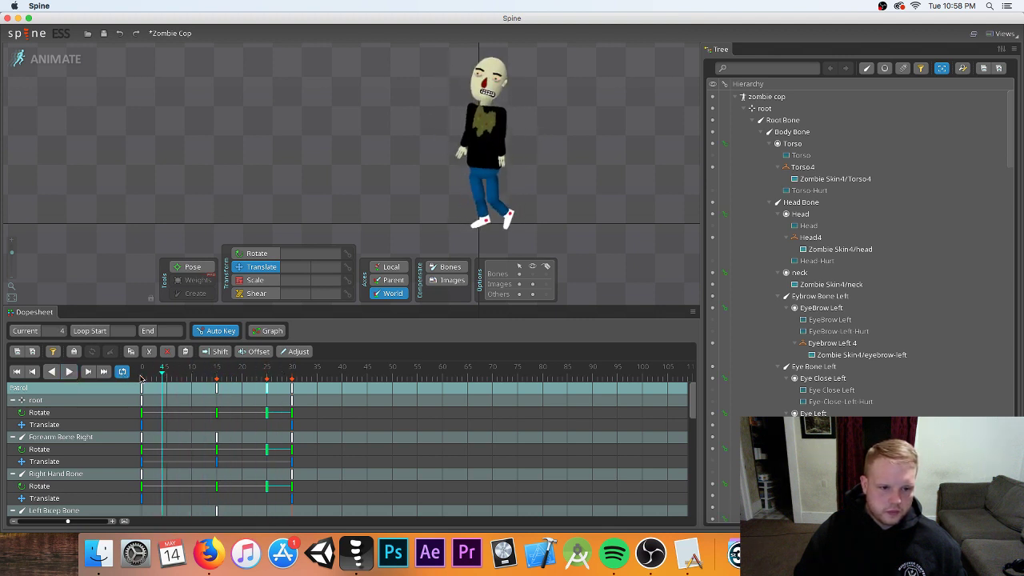
click(142, 375)
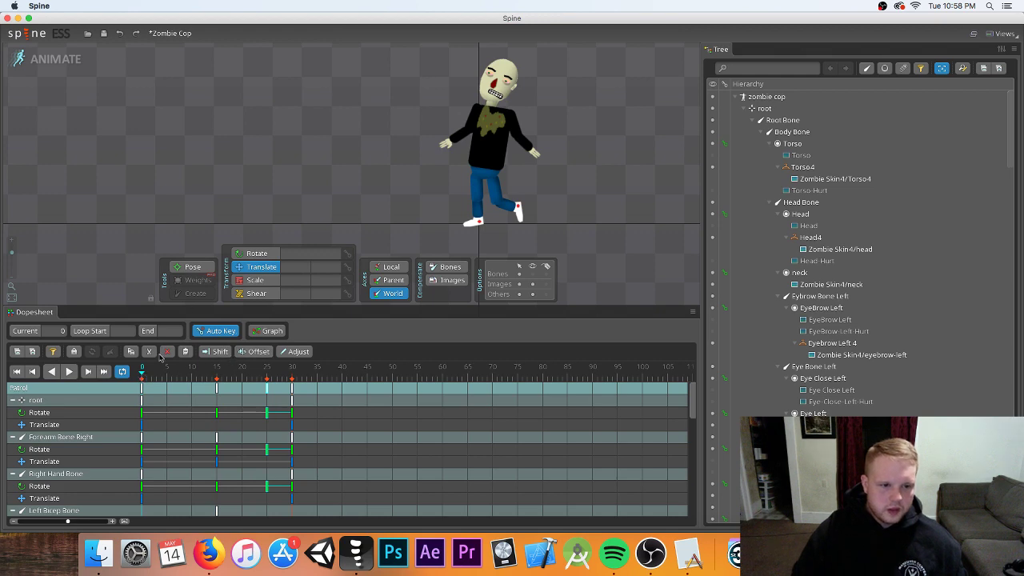
click(470, 112)
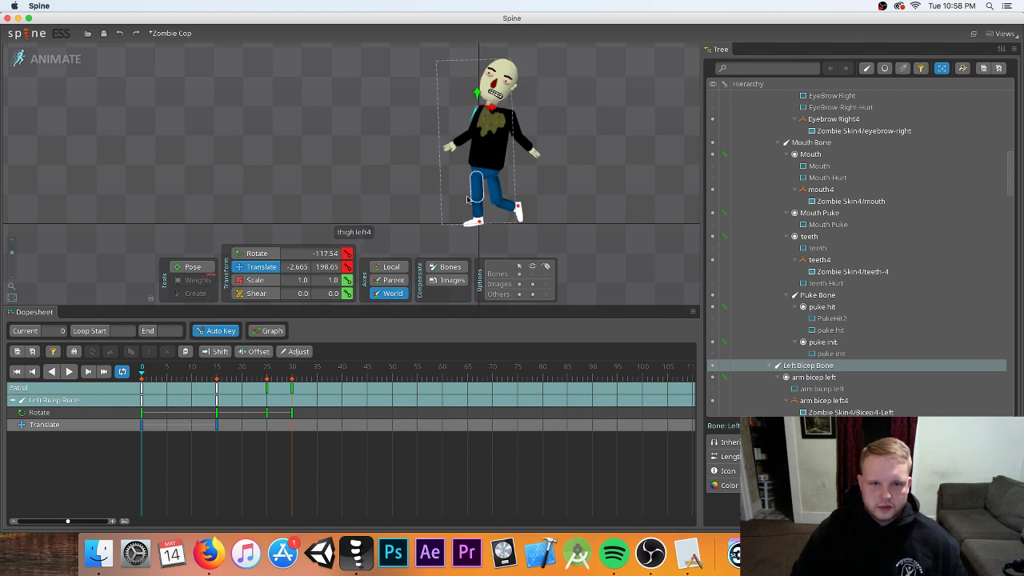
drag(201, 383, 293, 376)
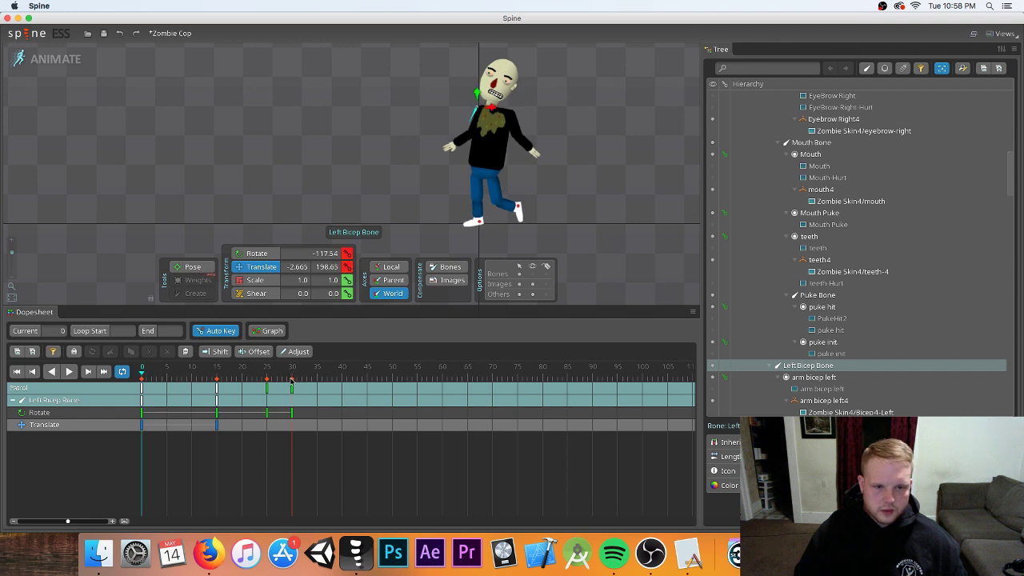
click(291, 379)
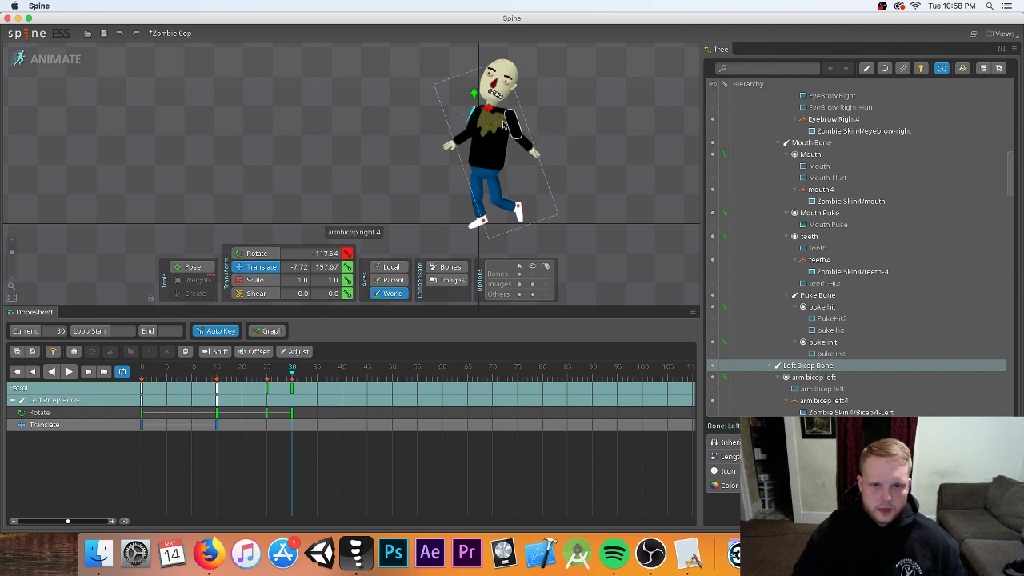
- Replay the animation with the legs in close view and scrub to frame 29 to inspect the loop transition
click(69, 372)
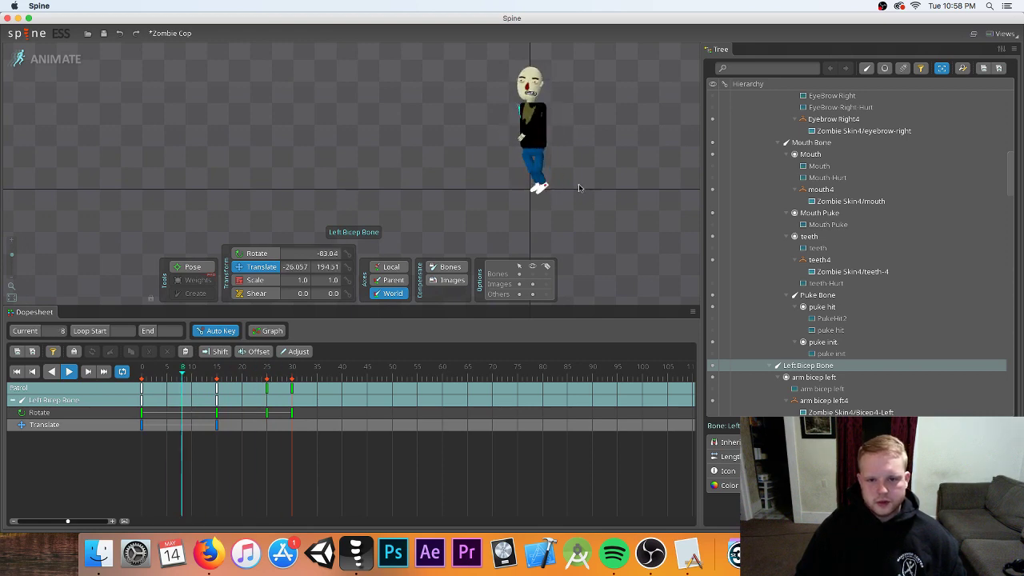
scroll(532, 163, up, 3)
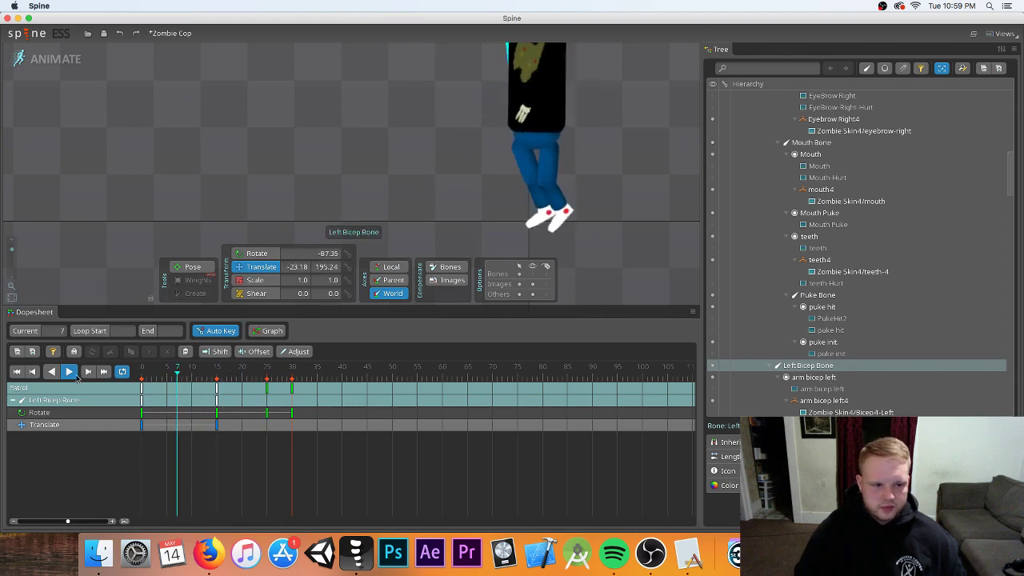
key(space)
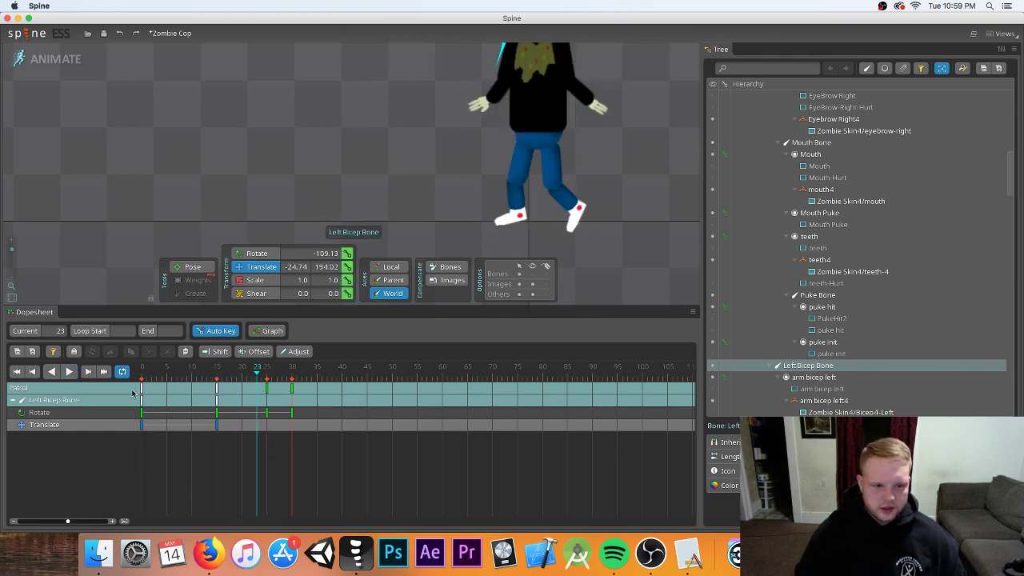
drag(136, 389, 292, 389)
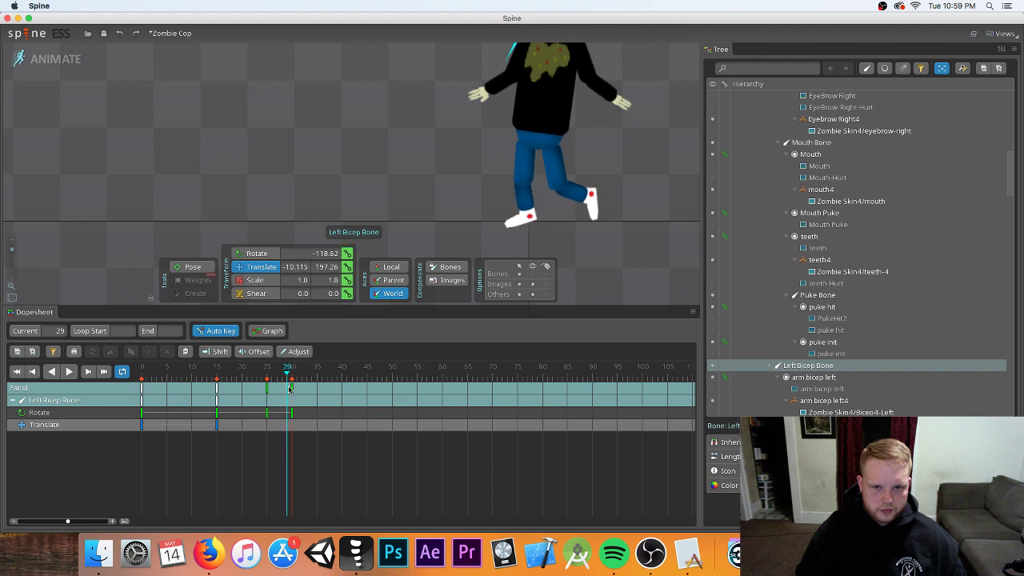
click(289, 389)
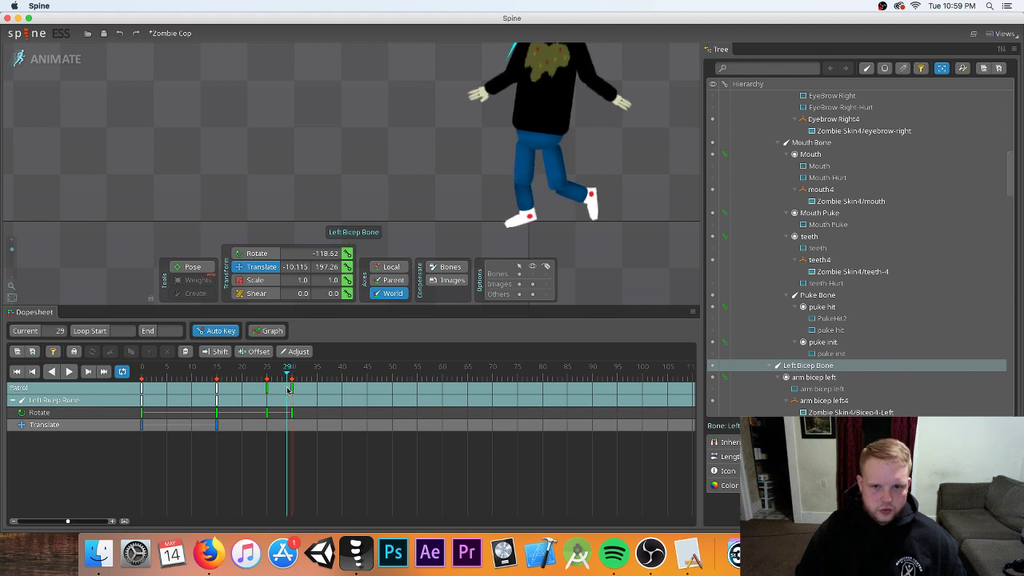
key(space)
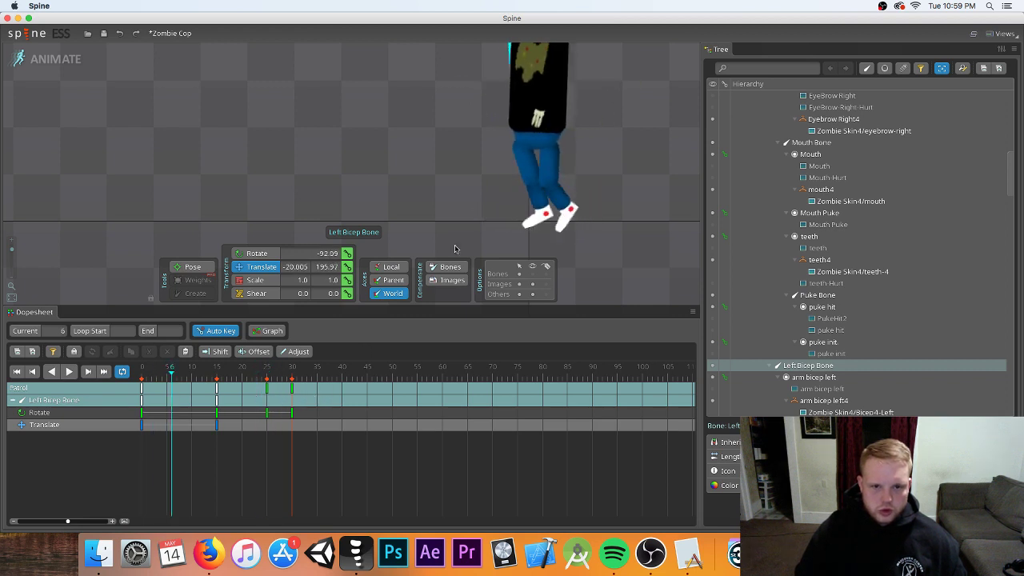
- Try nudging Forearm Bone Right slightly sideways at frame 24, and undo the move
scroll(454, 247, down, 2)
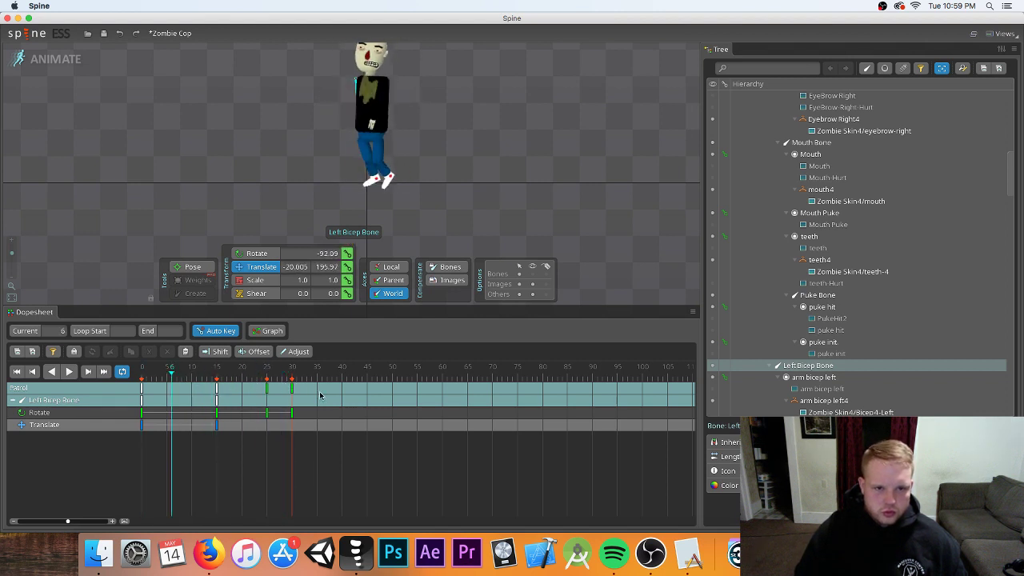
click(263, 397)
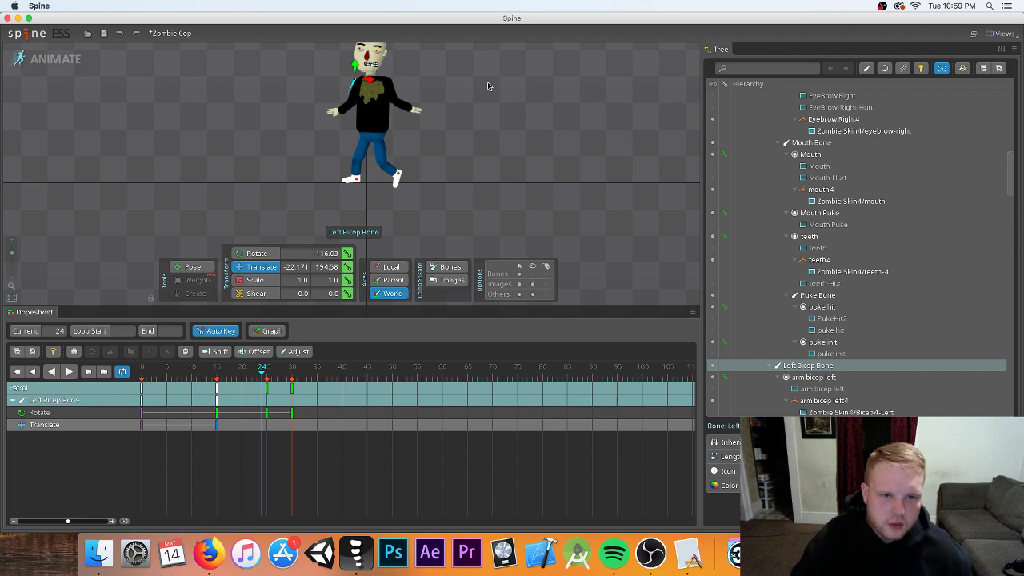
drag(487, 86, 588, 145)
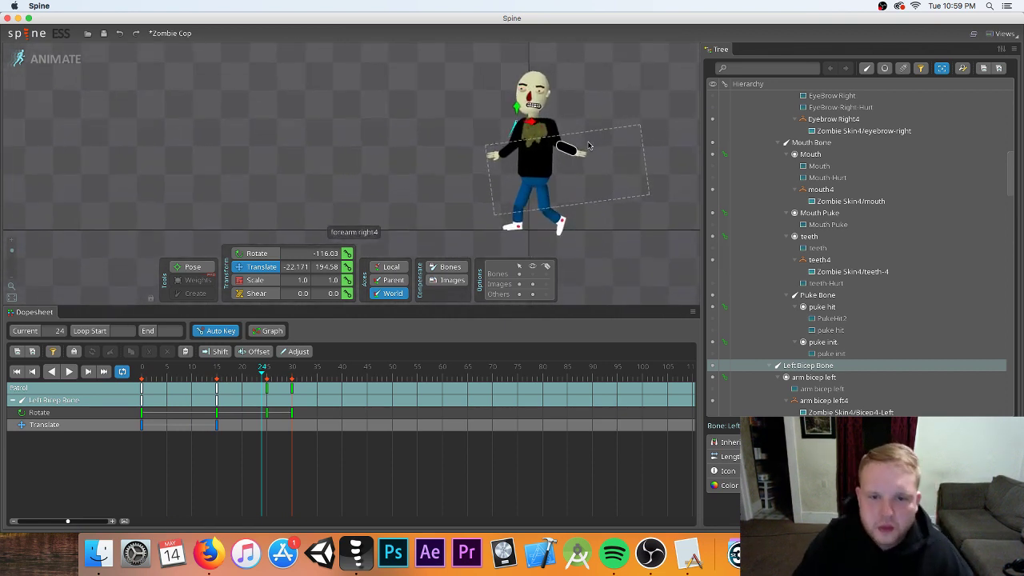
scroll(588, 145, up, 5)
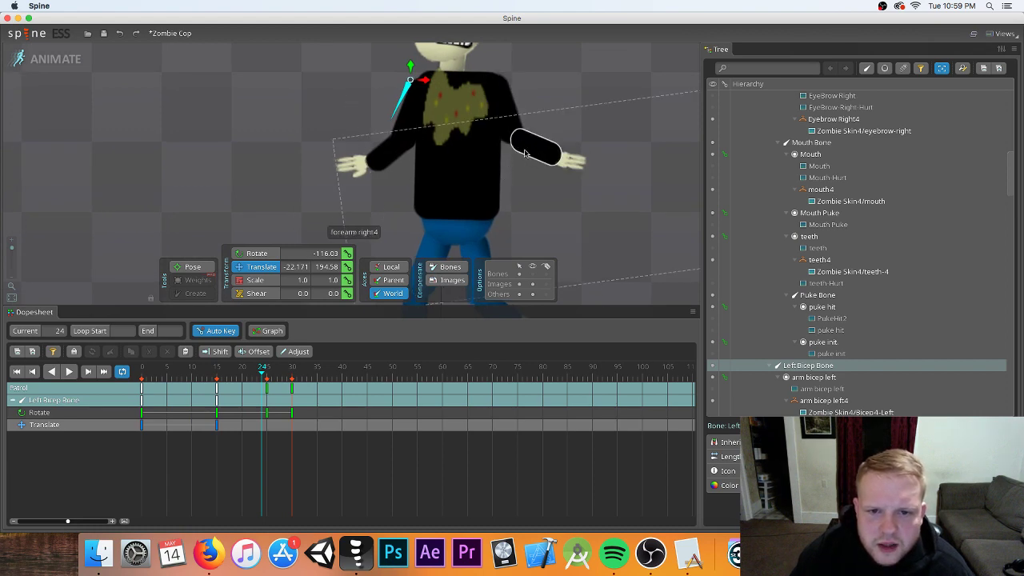
click(524, 153)
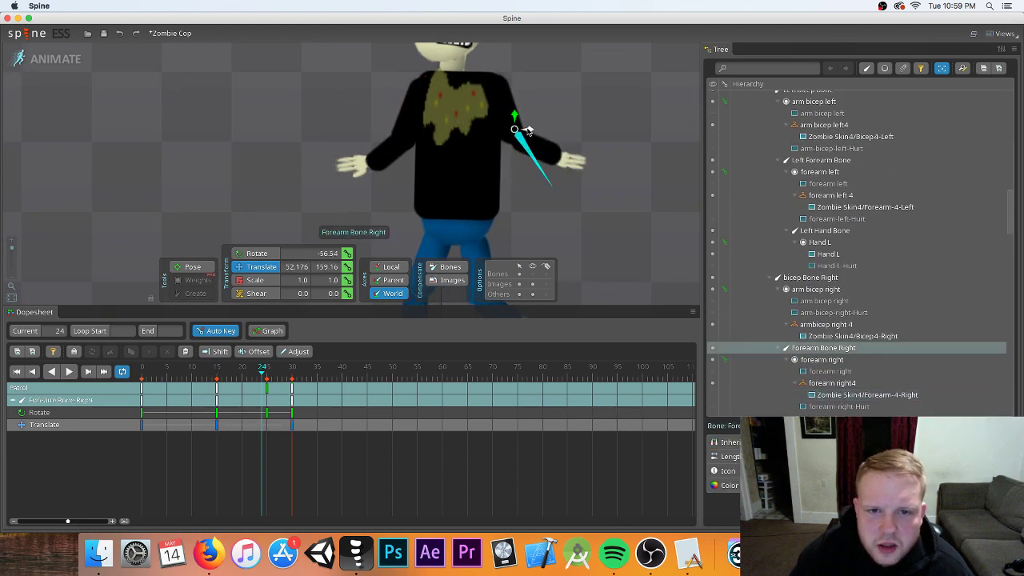
drag(528, 130, 526, 129)
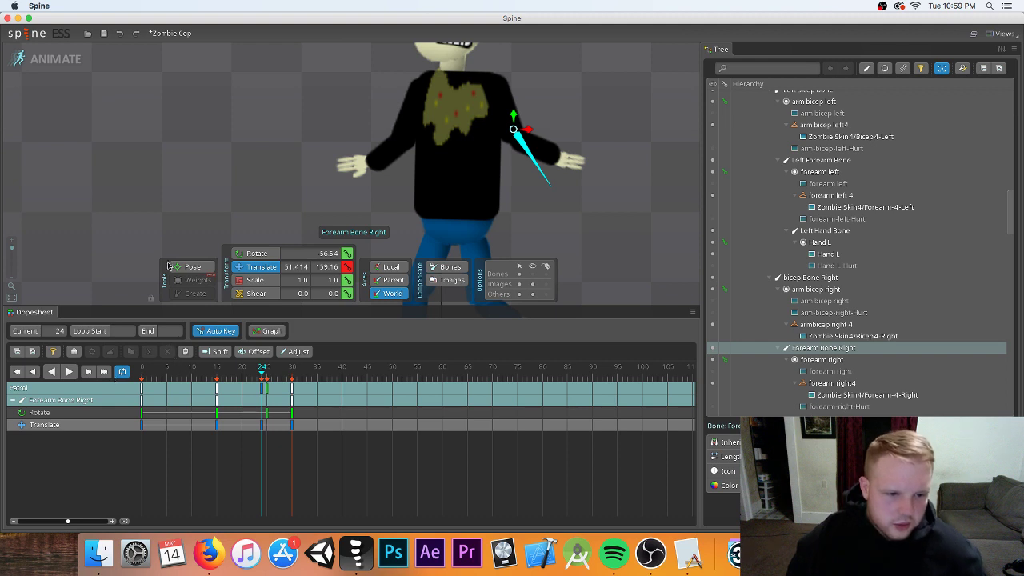
click(119, 33)
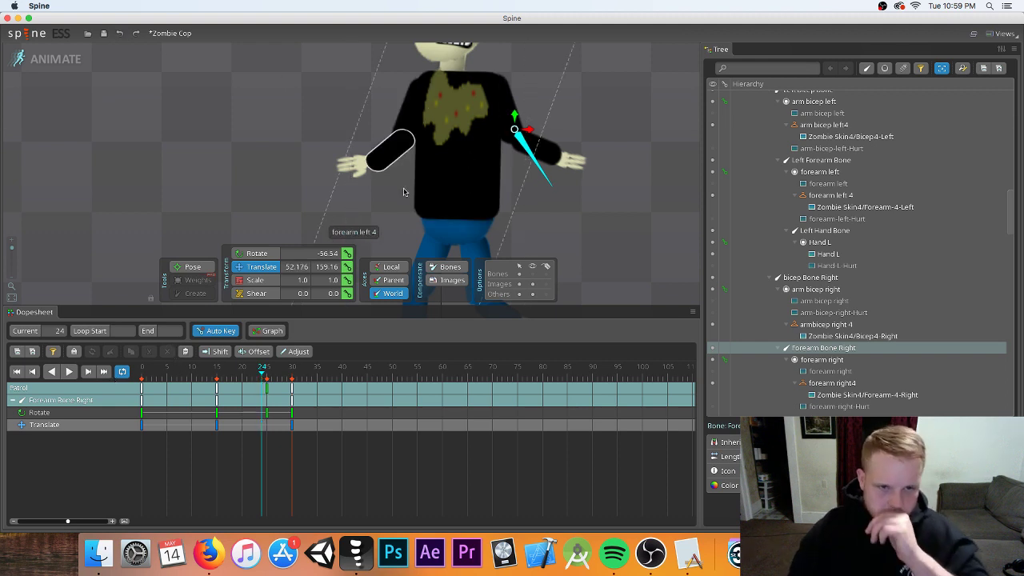
- Inspect the zombie's arms, torso and legs at frame 24 in both close and full-body view
scroll(588, 94, up, 5)
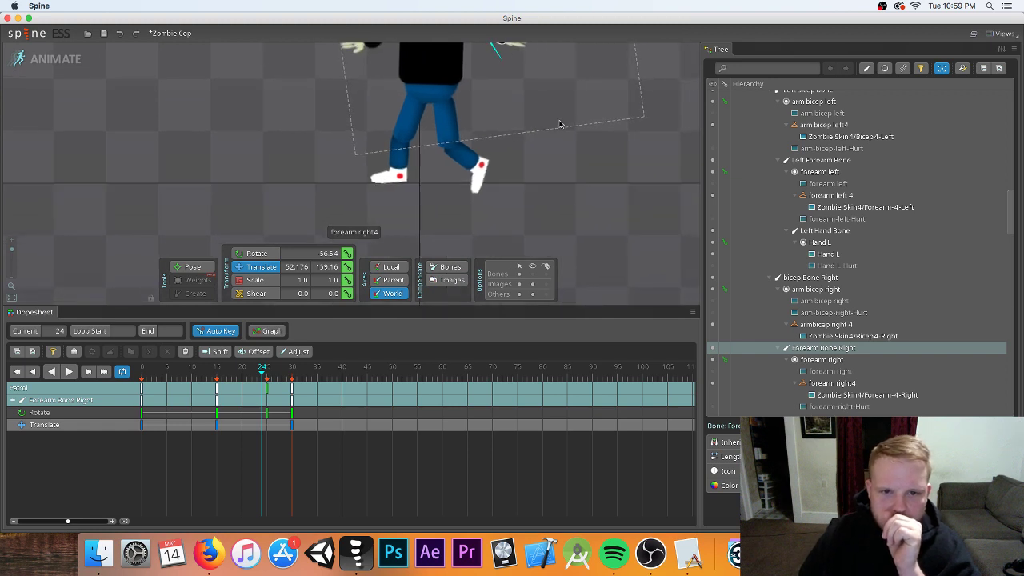
drag(559, 126, 644, 198)
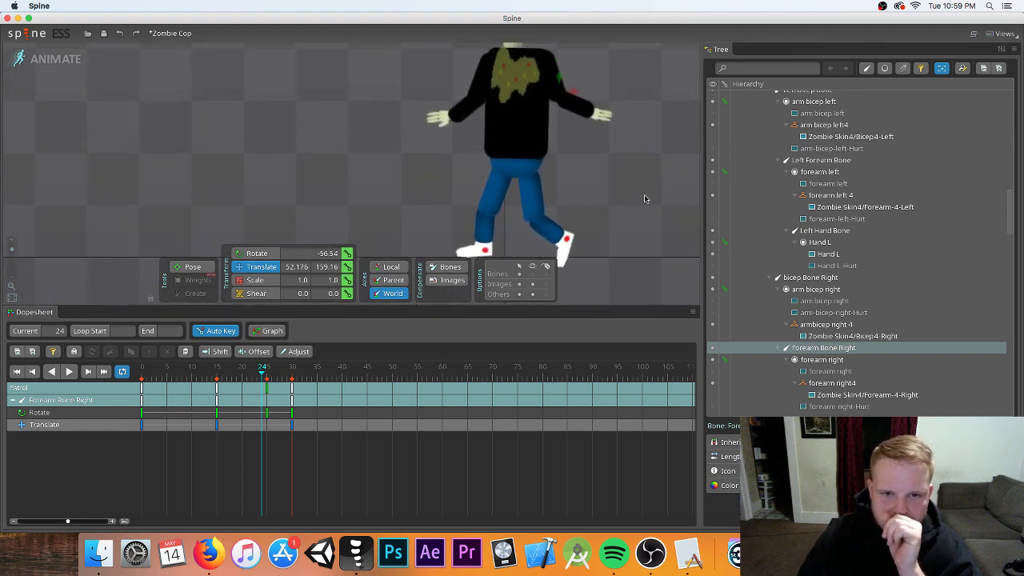
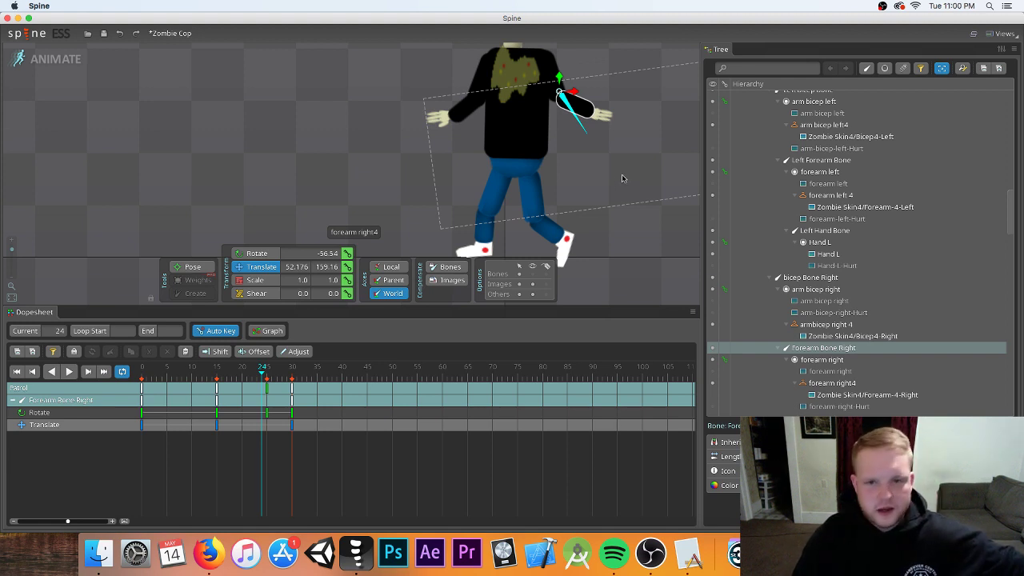
scroll(618, 182, down, 5)
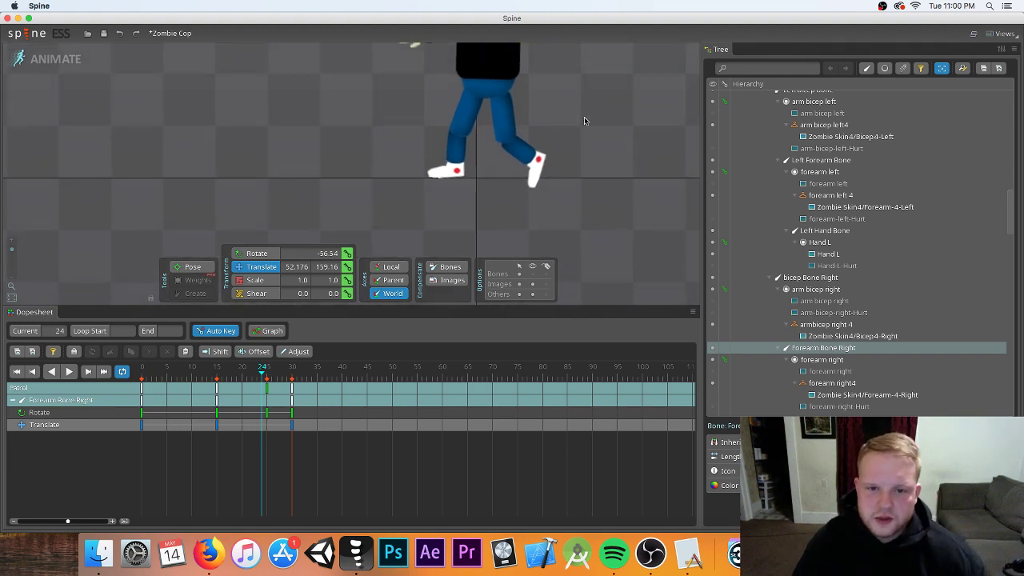
scroll(608, 176, up, 5)
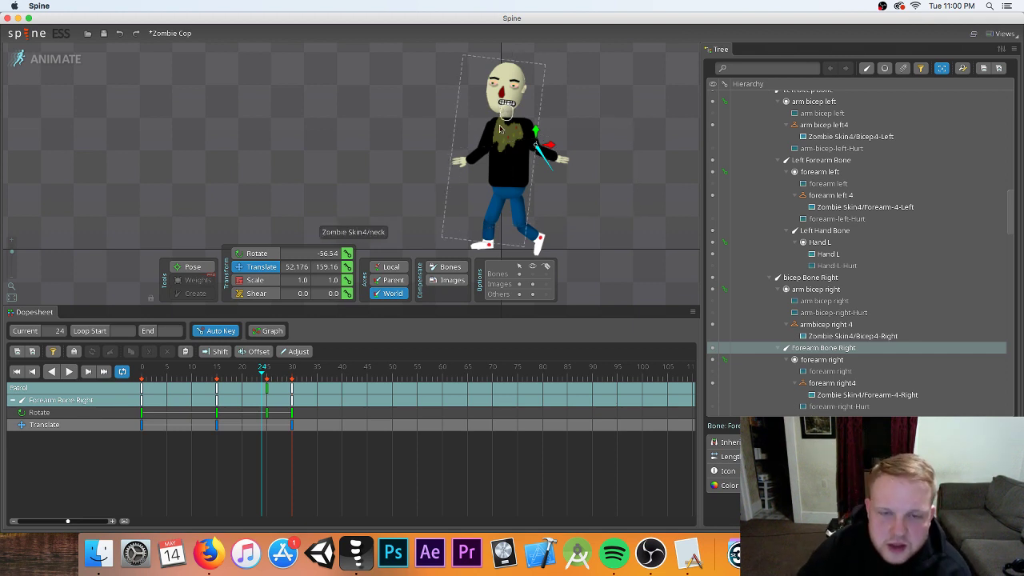
scroll(505, 160, up, 2)
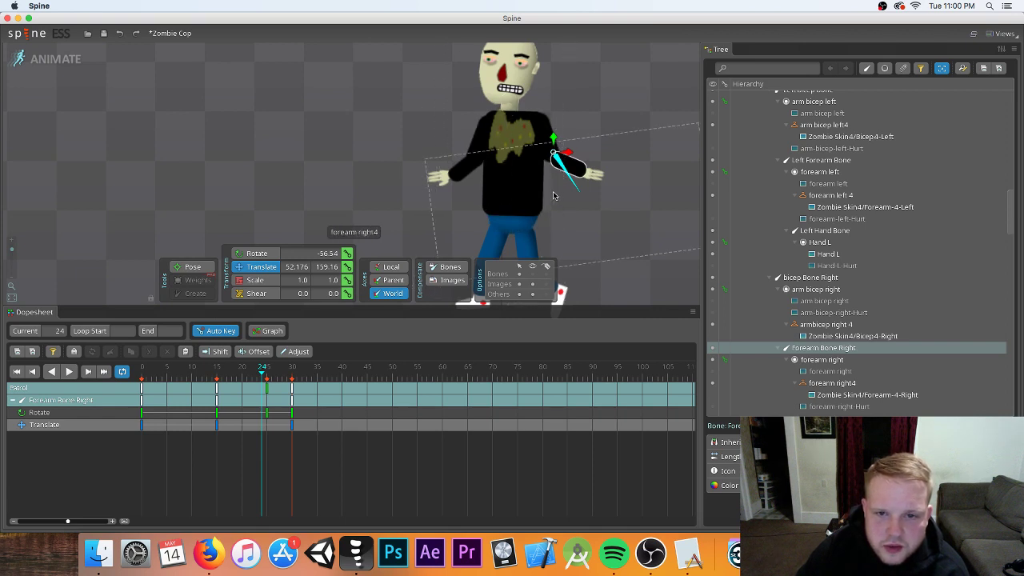
scroll(446, 196, down, 3)
scroll(439, 202, up, 2)
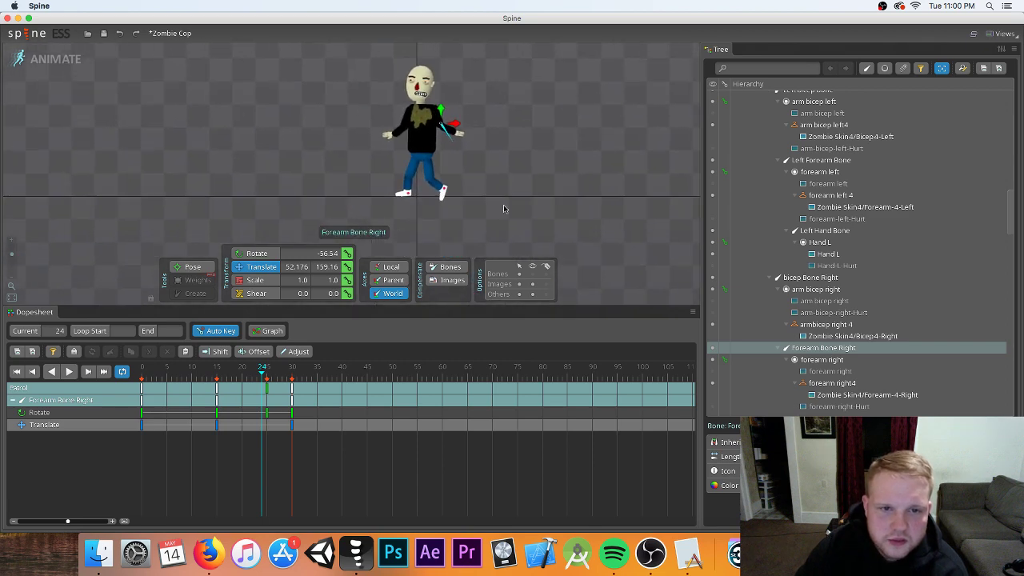
scroll(488, 166, up, 1)
scroll(488, 166, down, 1)
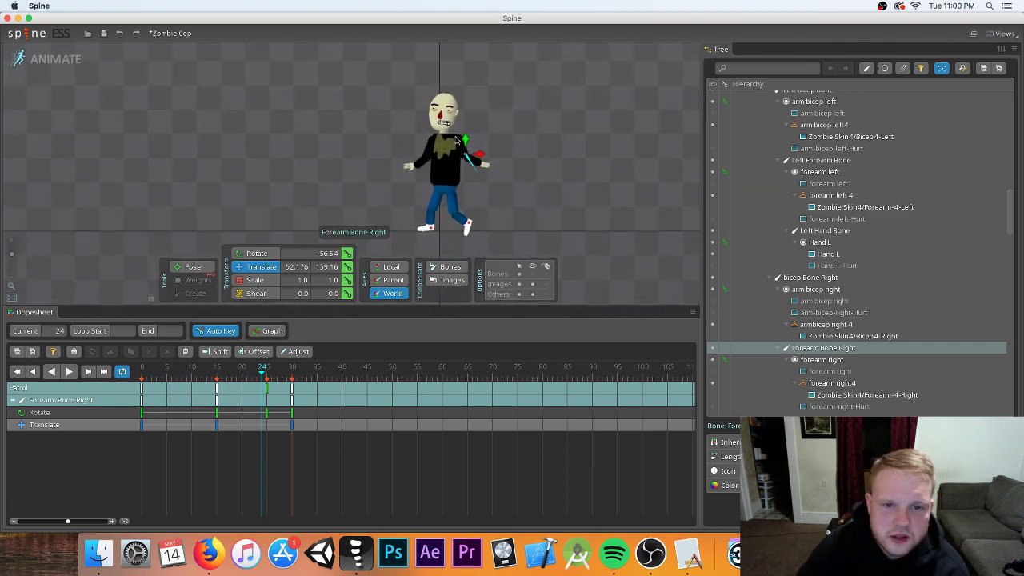
scroll(484, 185, up, 4)
drag(494, 185, 560, 193)
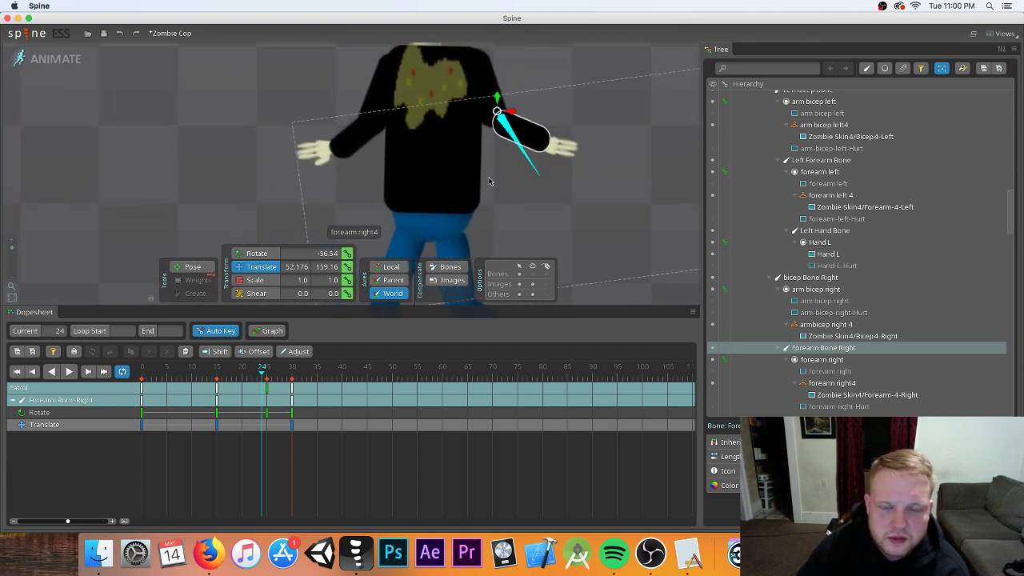
scroll(560, 200, up, 3)
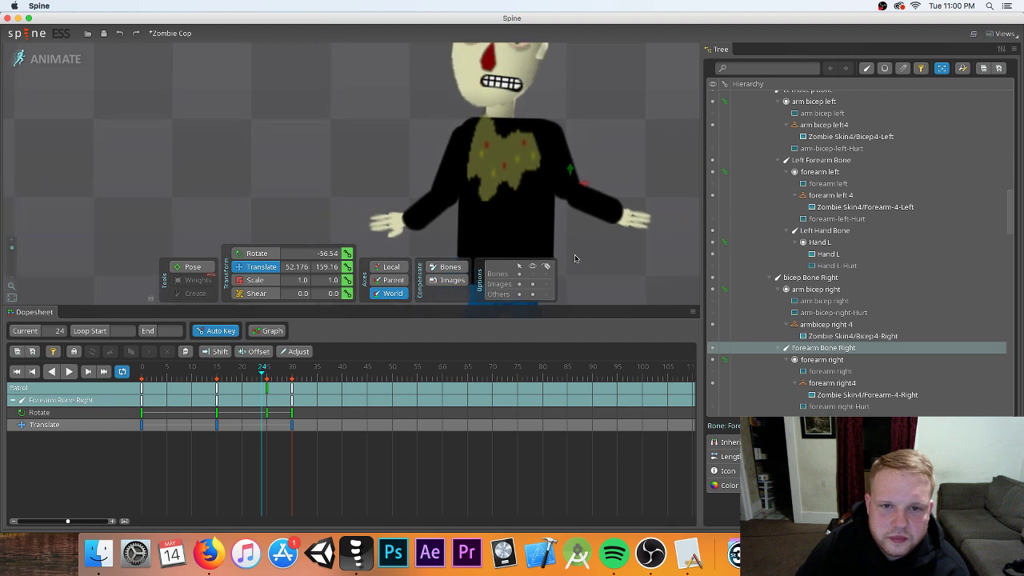
scroll(560, 160, down, 3)
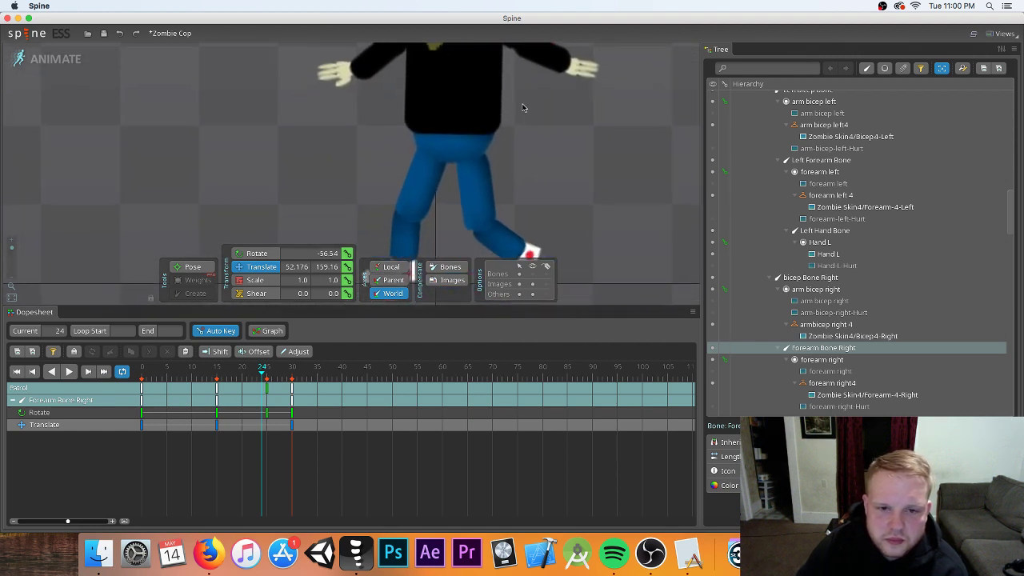
scroll(529, 128, down, 2)
scroll(498, 190, up, 2)
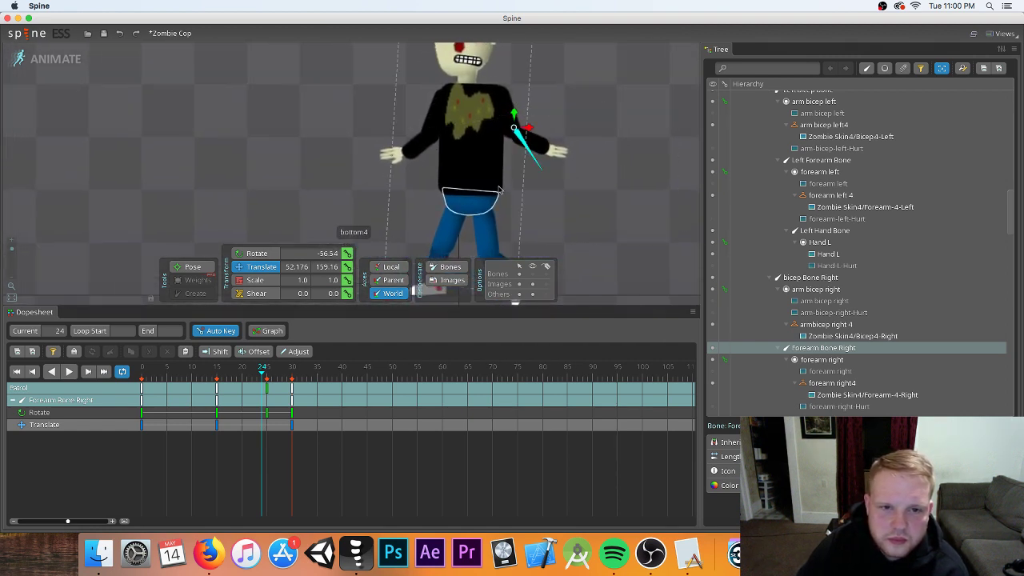
- Make the bones visible and rotate the Right Calf Bone at frame 0 to about 35°, lifting the foot higher
scroll(497, 189, down, 5)
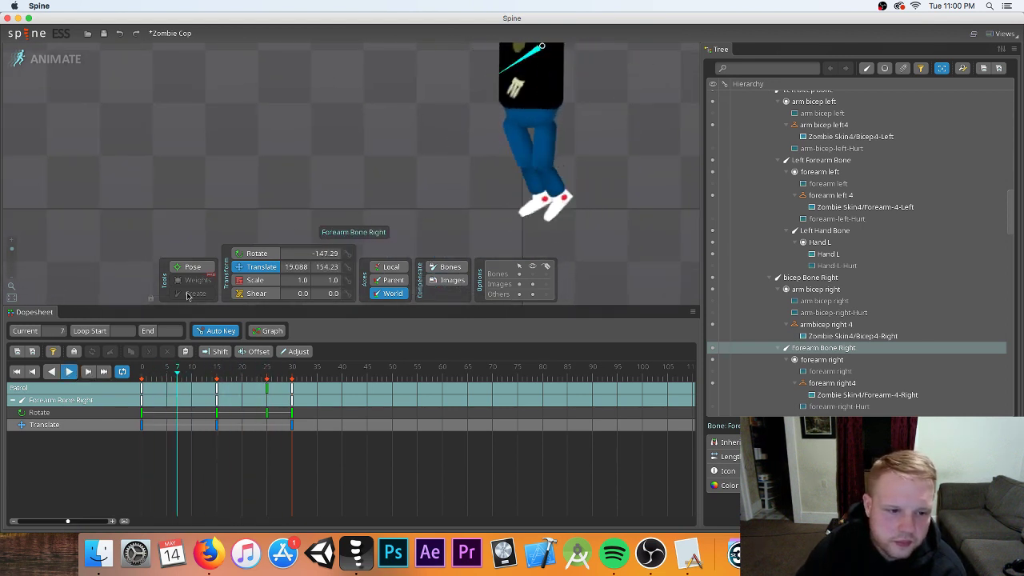
key(space)
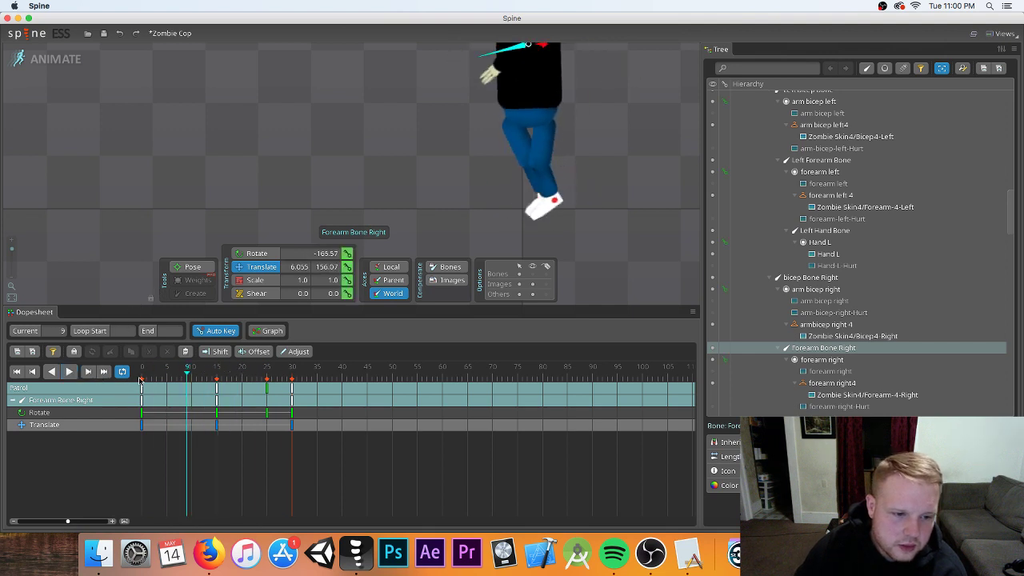
click(141, 378)
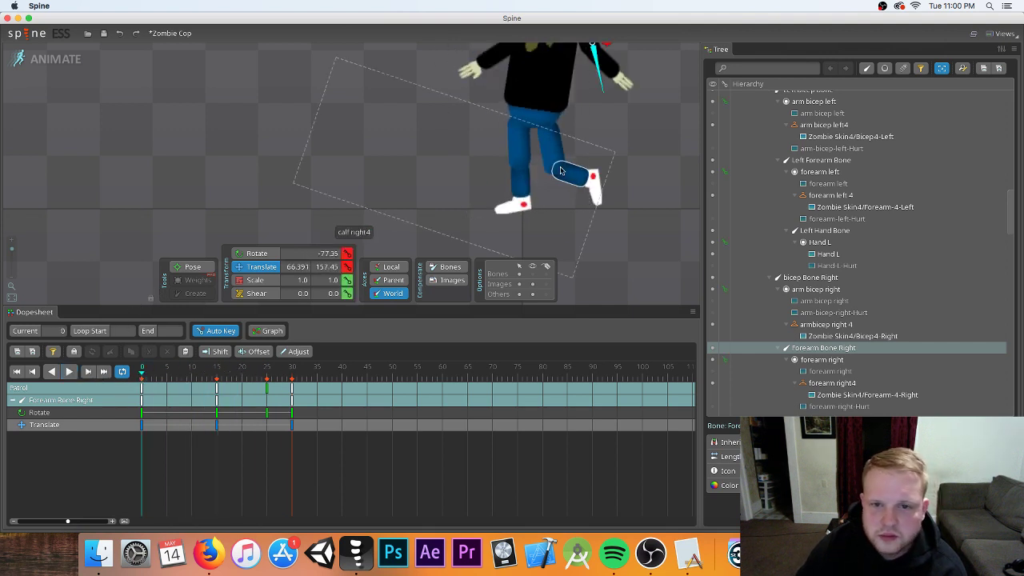
click(532, 274)
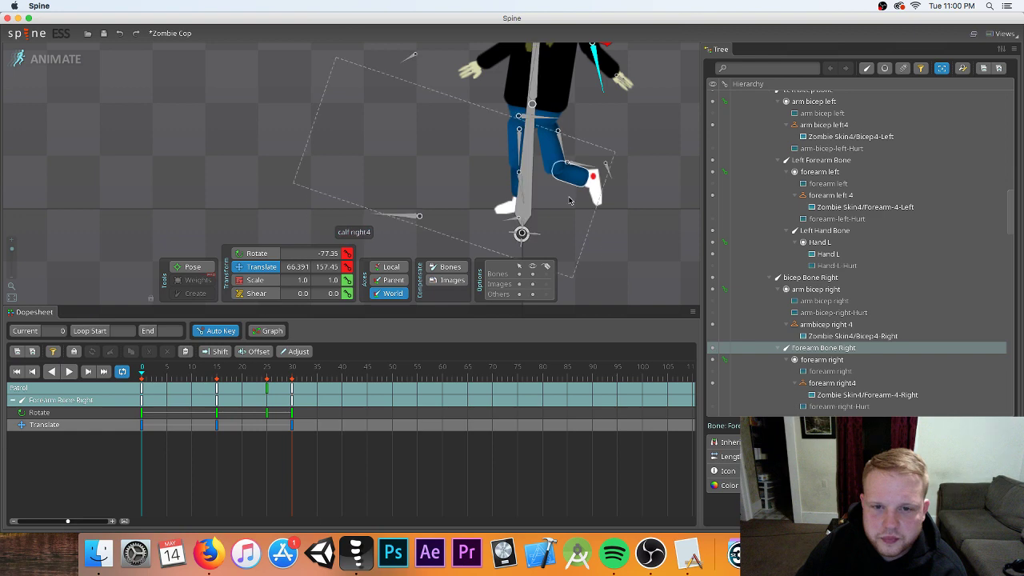
click(574, 164)
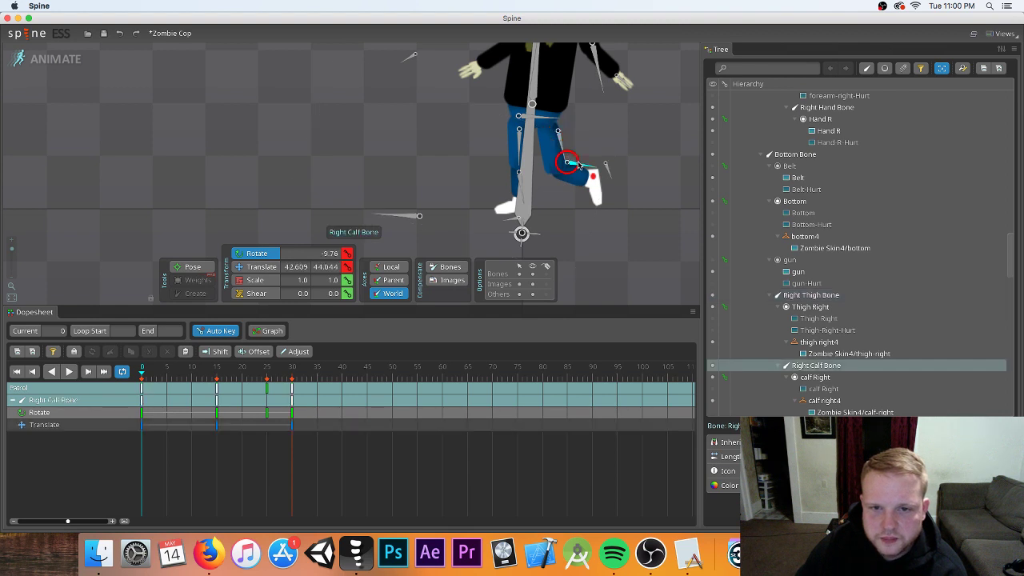
drag(579, 166, 581, 154)
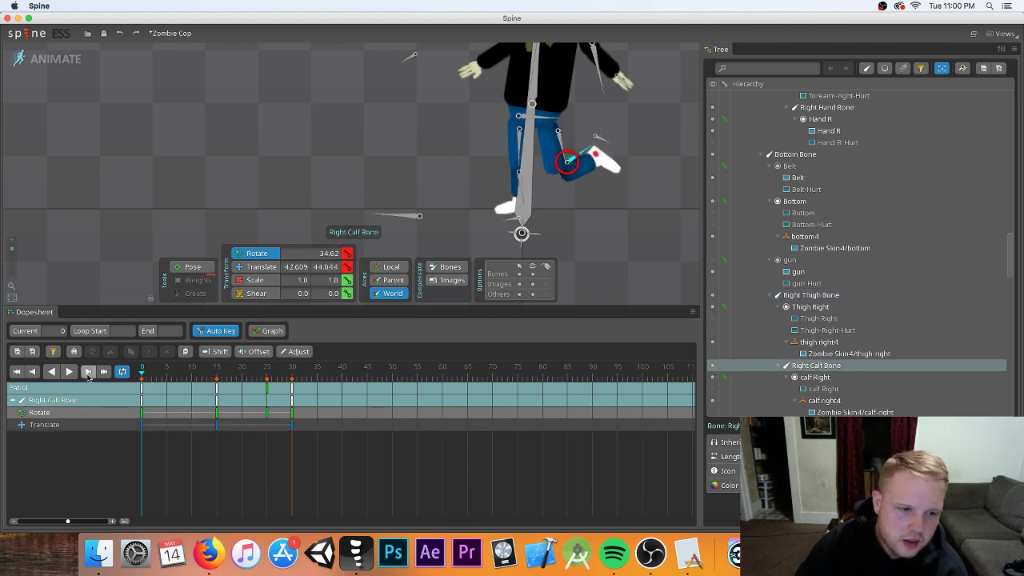
- Replace all of the Patrol animation's keys at frame 30 with a copy of the frame 0 keys
click(282, 381)
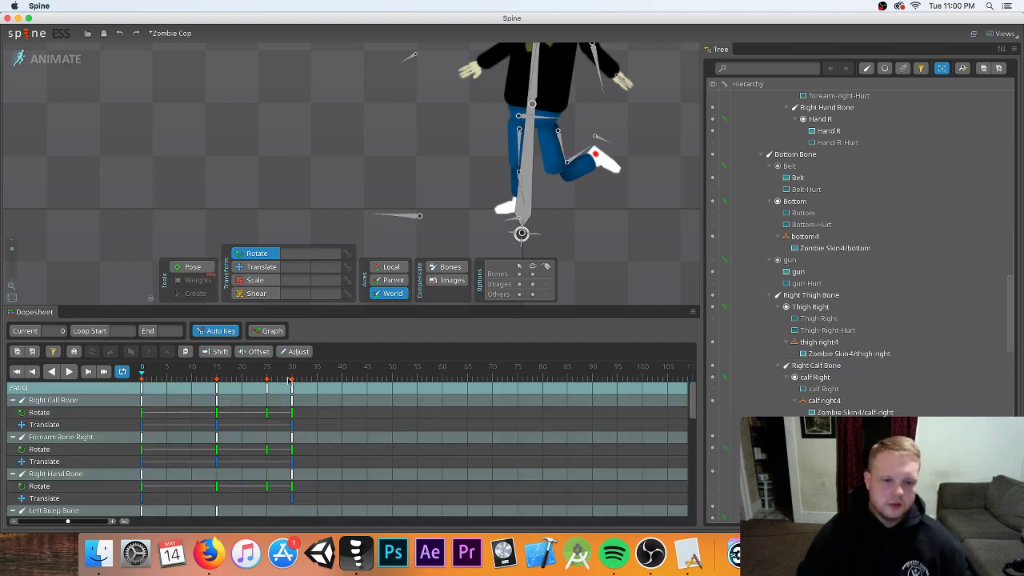
click(292, 370)
click(166, 351)
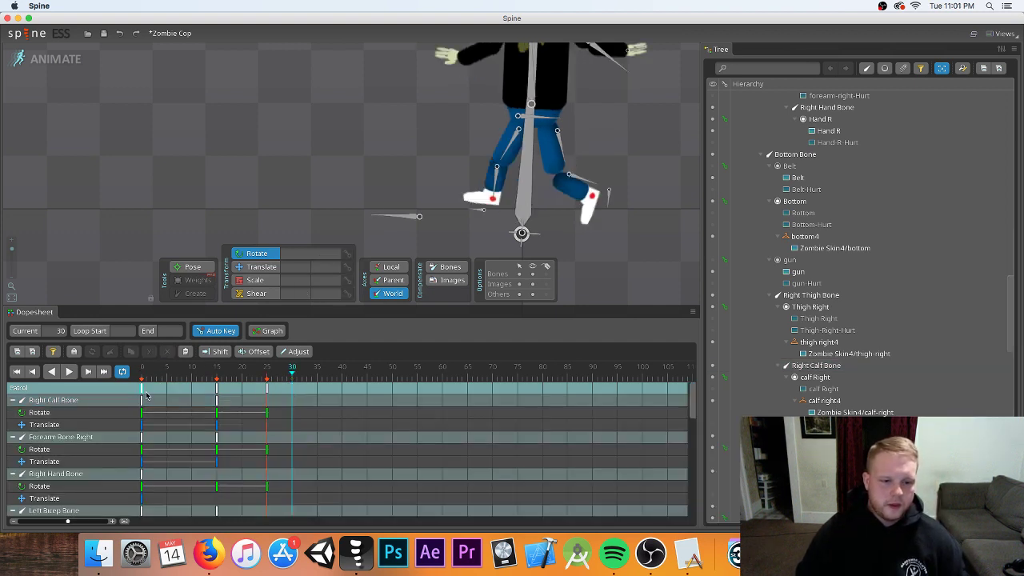
click(135, 364)
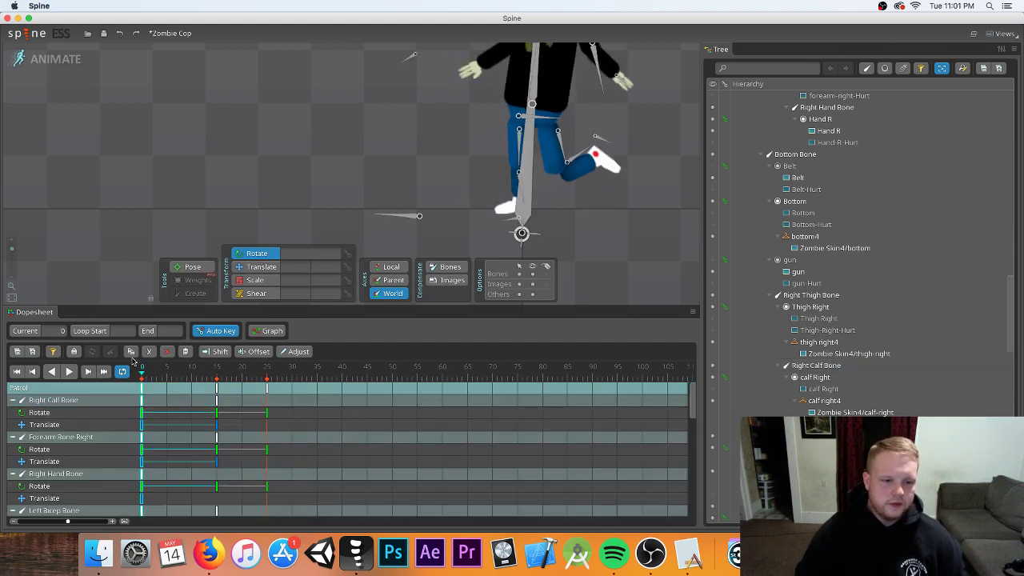
click(279, 381)
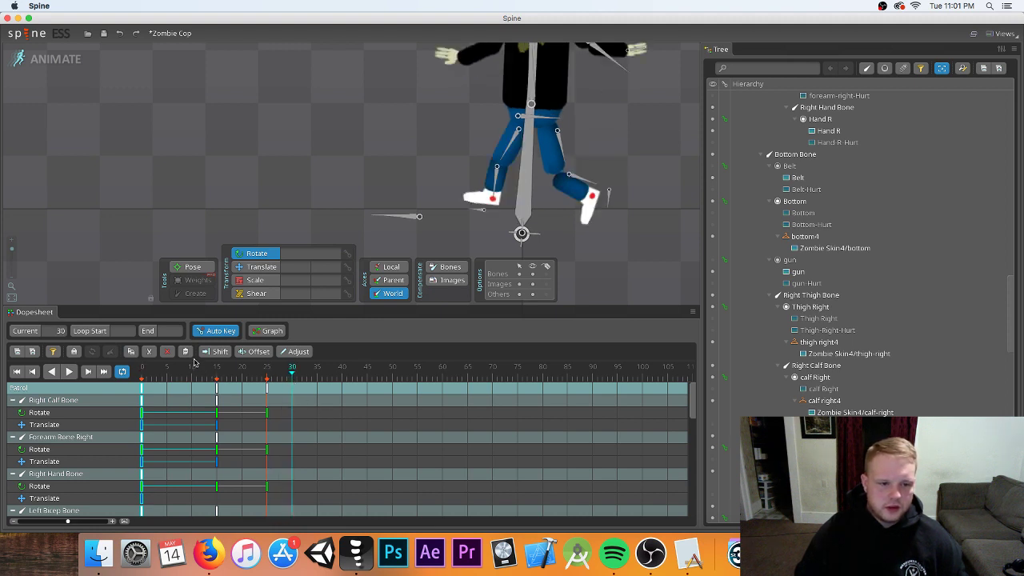
click(185, 352)
- Play the animation to check the raised calf, and undo the calf rotation and the frame 30 key replacement
click(70, 372)
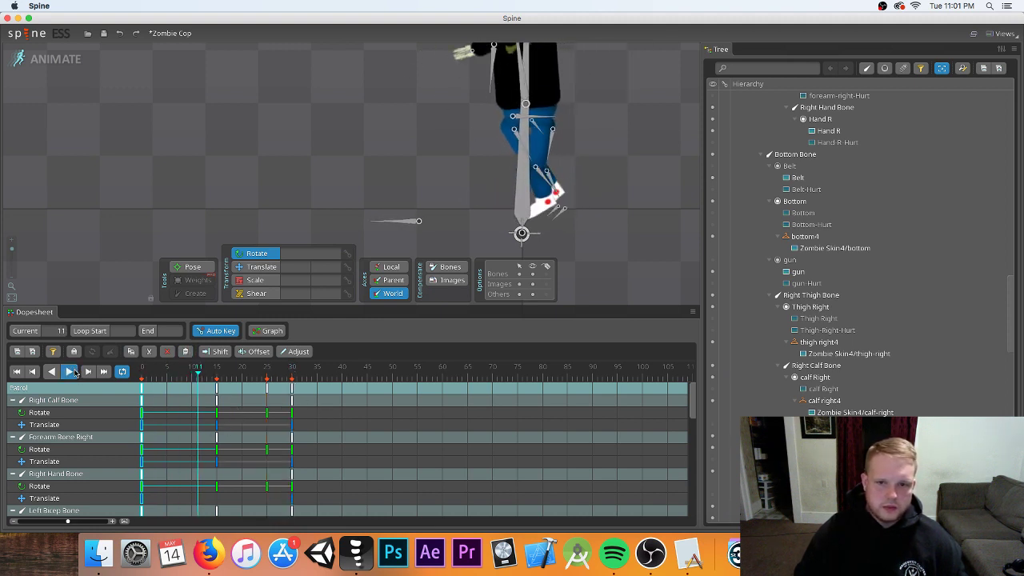
scroll(567, 274, down, 3)
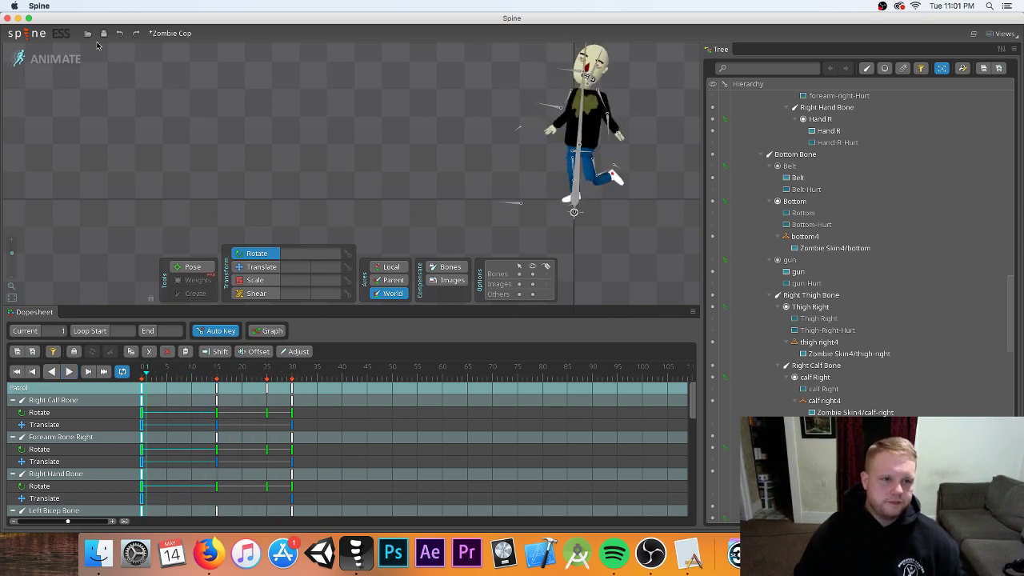
click(120, 35)
key(super+shift+z)
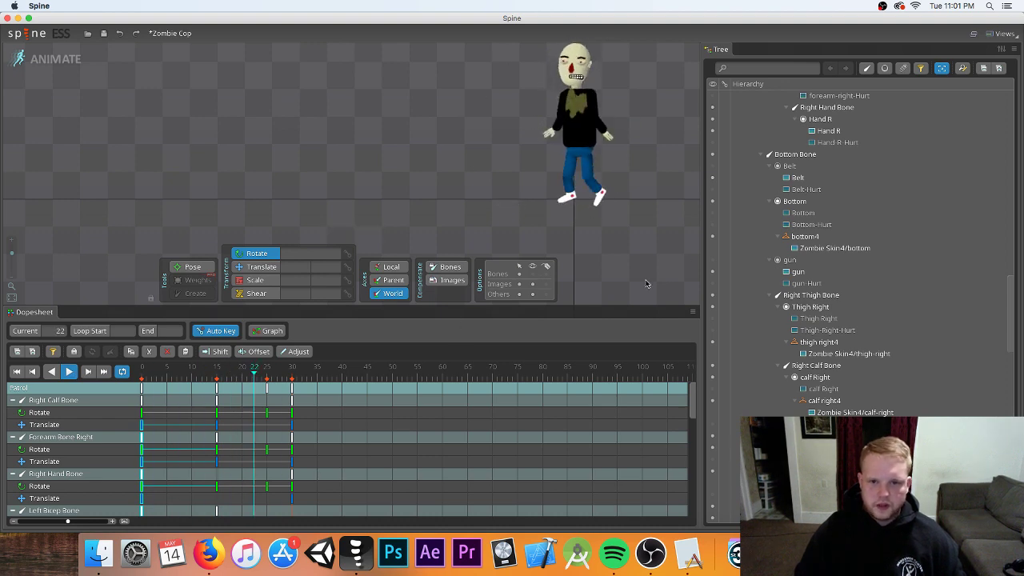
- Stop playback, create a new event named "moan", and key it at frame 0 of the Patrol animation
scroll(191, 417, down, 1)
scroll(190, 417, up, 1)
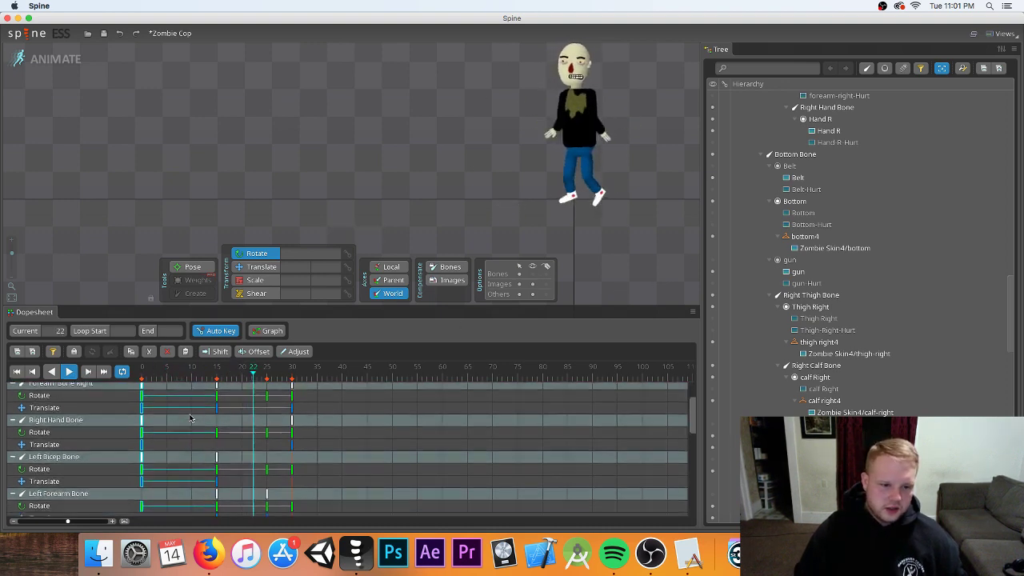
click(68, 388)
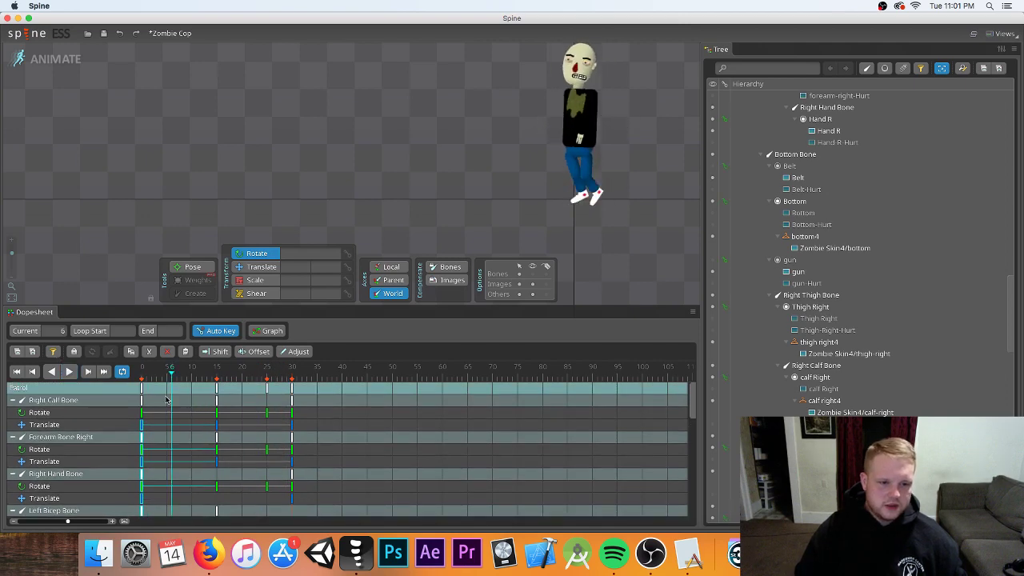
click(144, 380)
scroll(859, 400, down, 10)
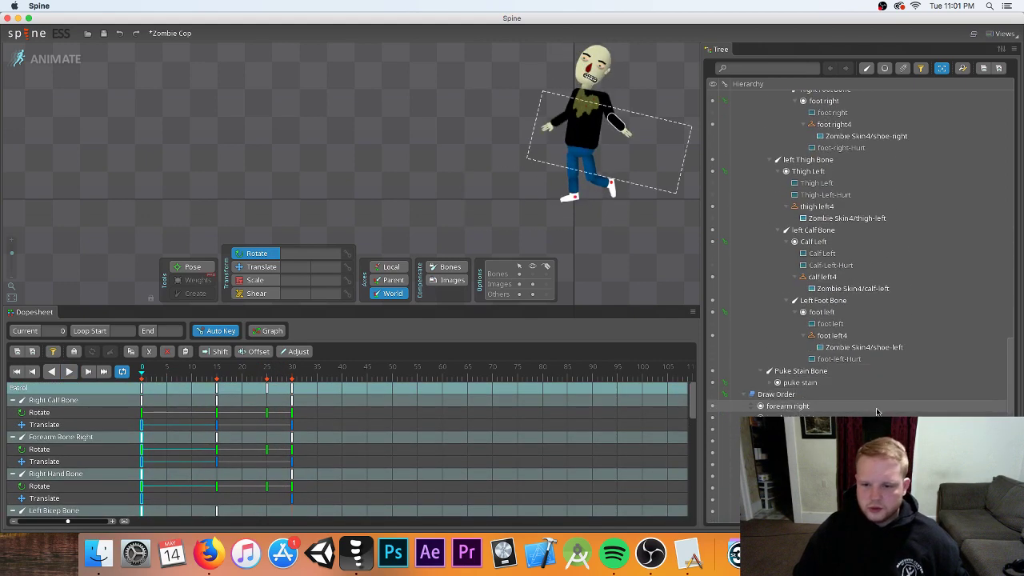
scroll(859, 404, down, 3)
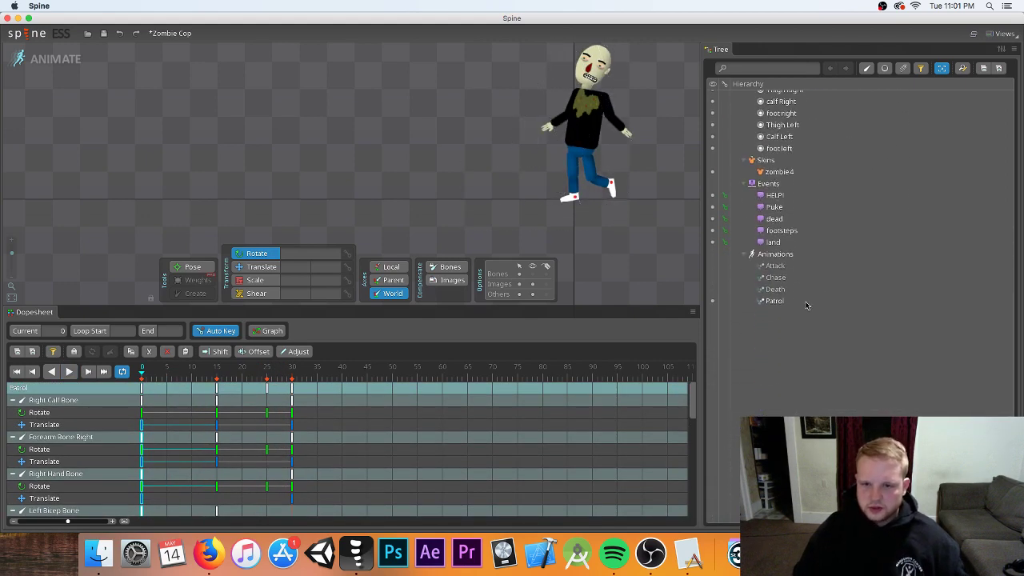
click(775, 184)
double_click(775, 184)
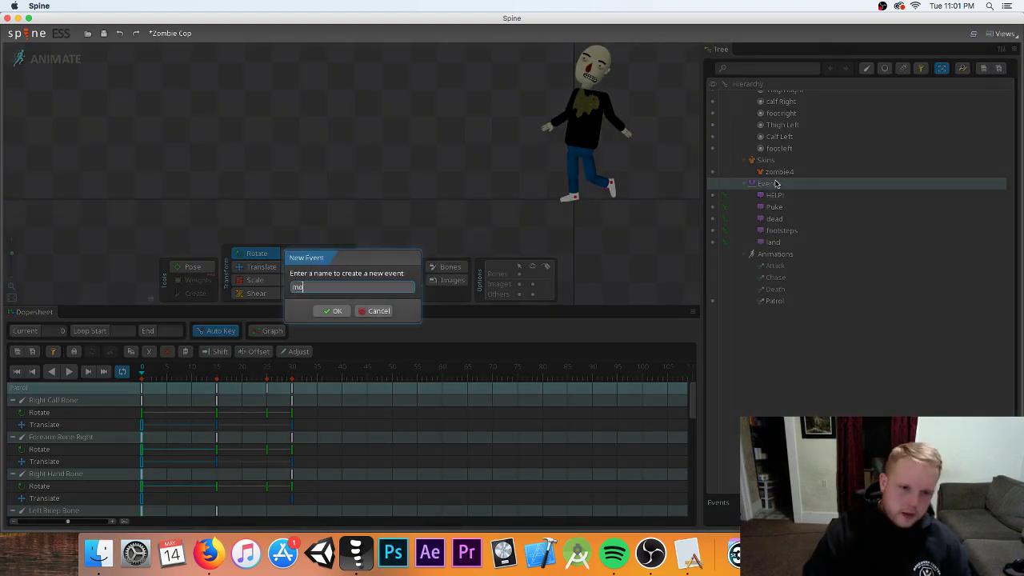
key(Return)
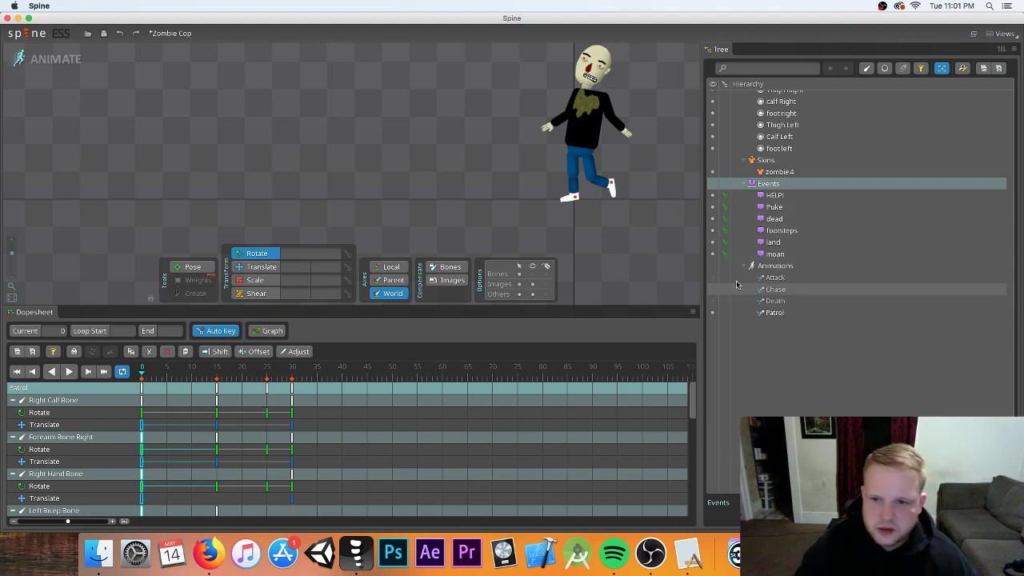
click(725, 255)
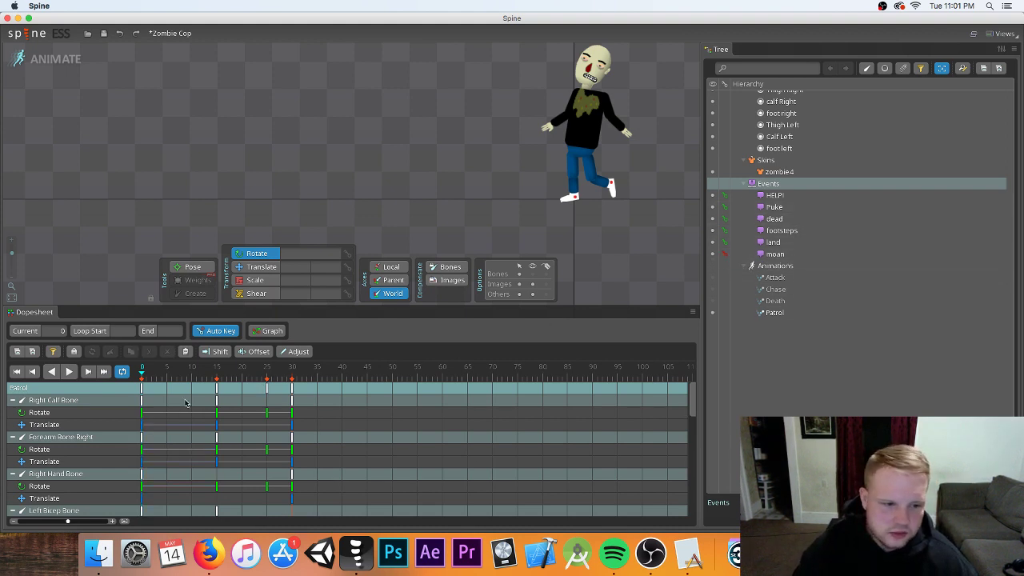
- Key the footsteps event at frames 16 and 30 of the Patrol animation
drag(155, 378, 221, 378)
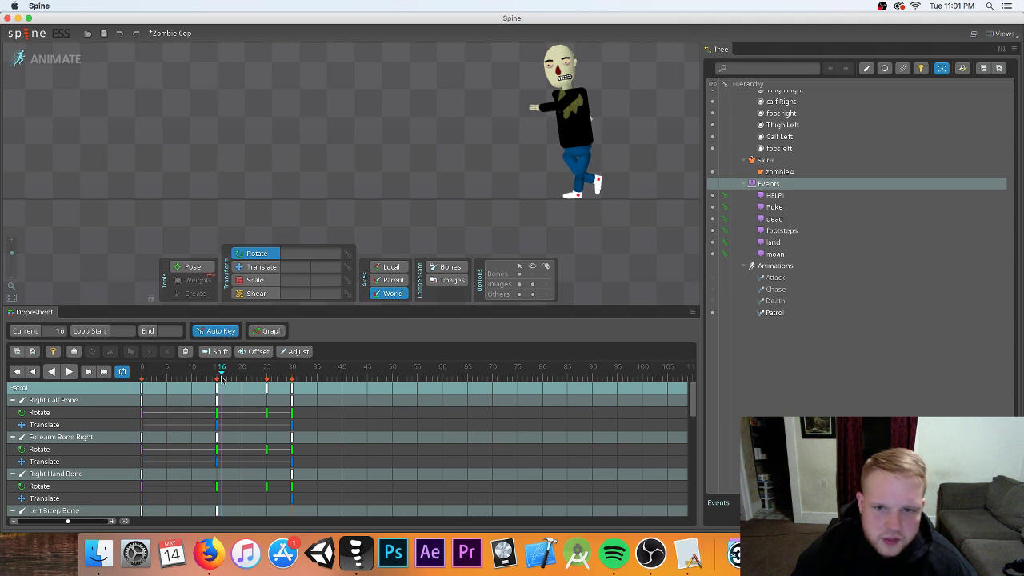
click(724, 230)
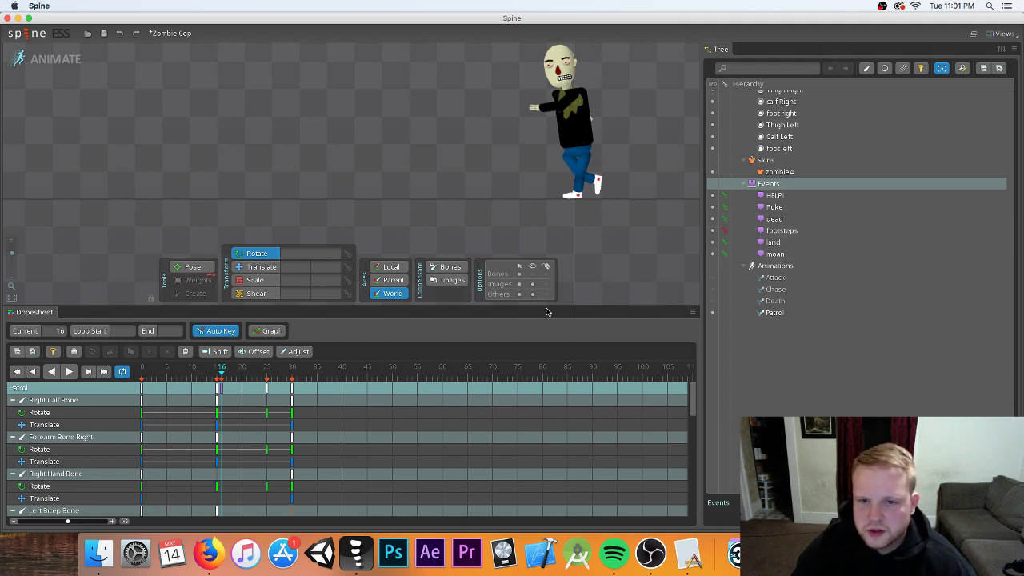
drag(228, 379, 291, 386)
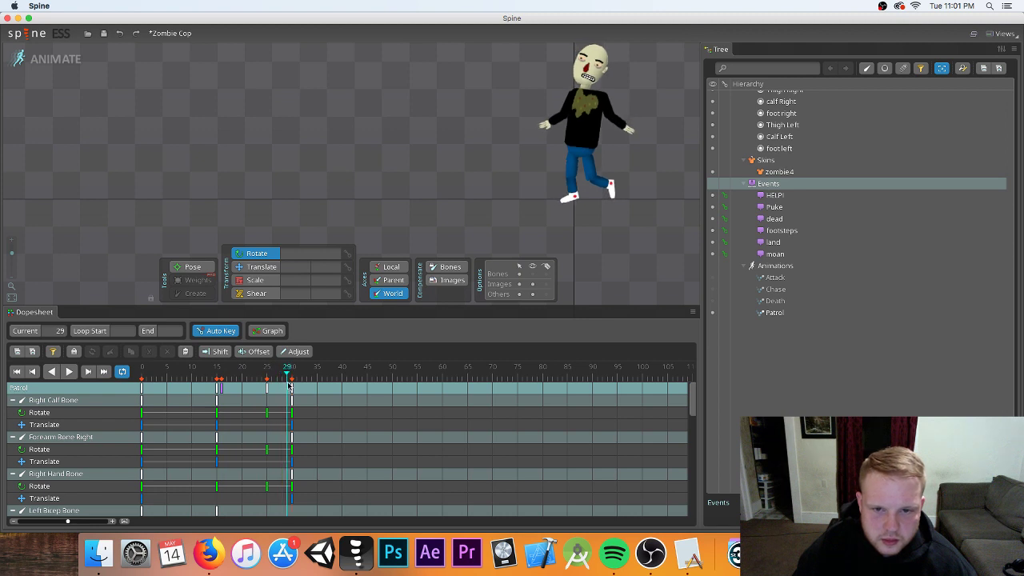
key(Home)
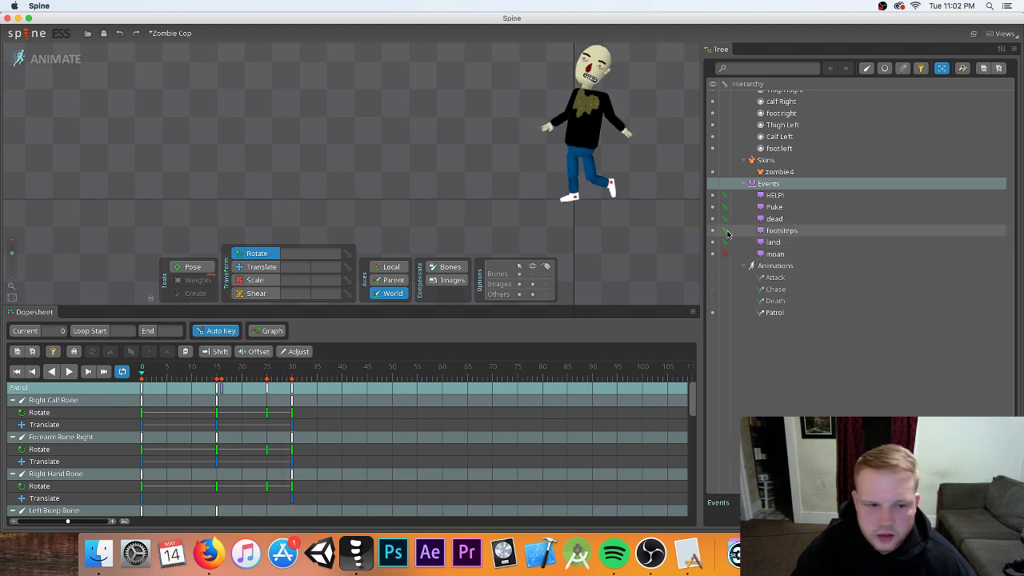
drag(277, 378, 292, 382)
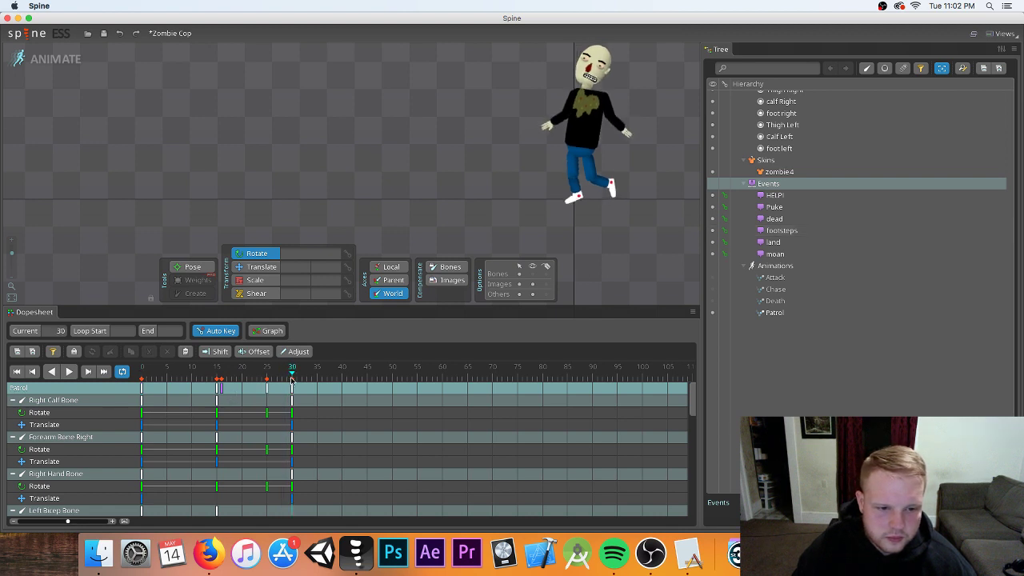
click(723, 230)
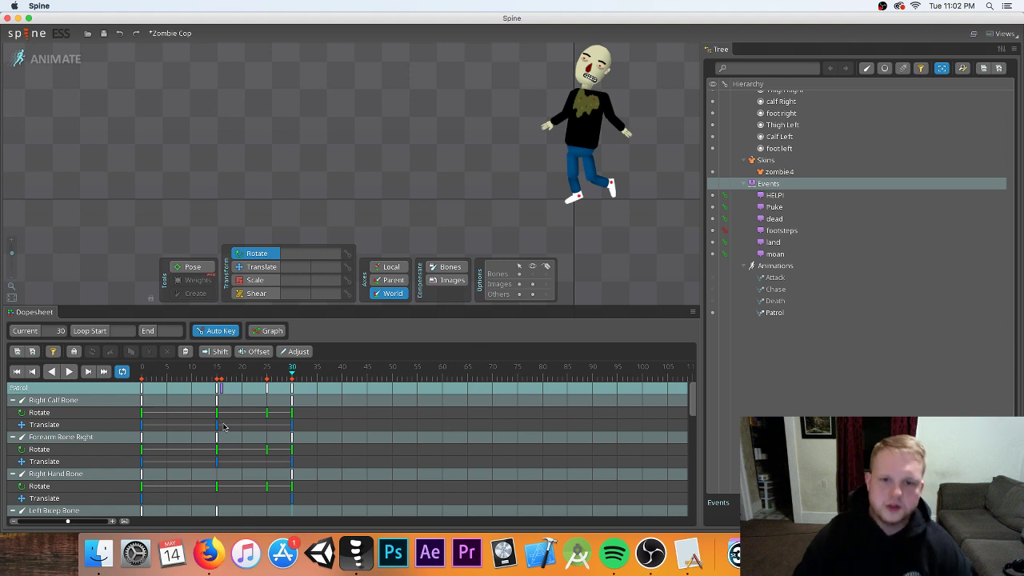
- Play the Patrol animation to check the timing of the moan and footsteps events
click(69, 371)
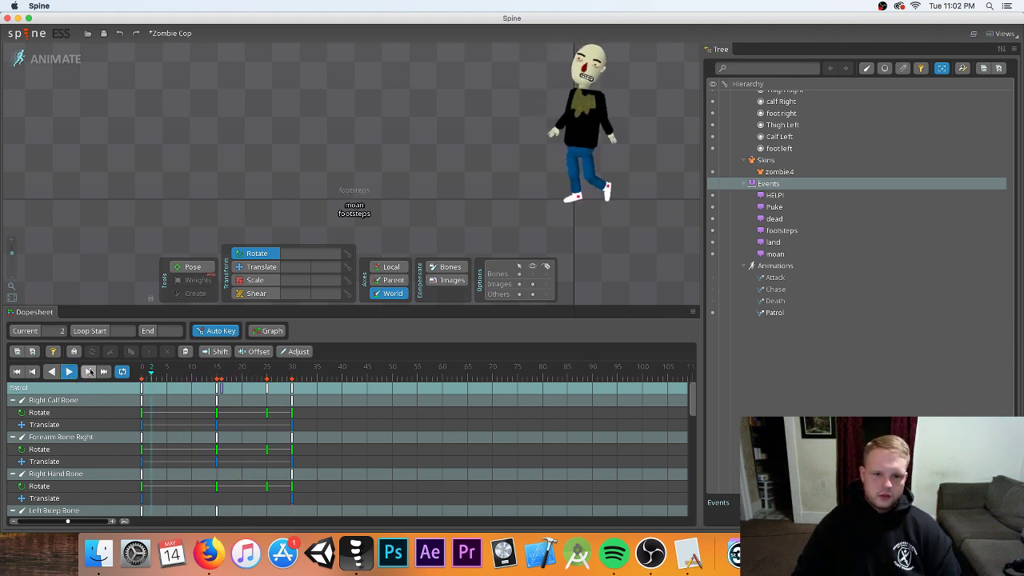
click(70, 371)
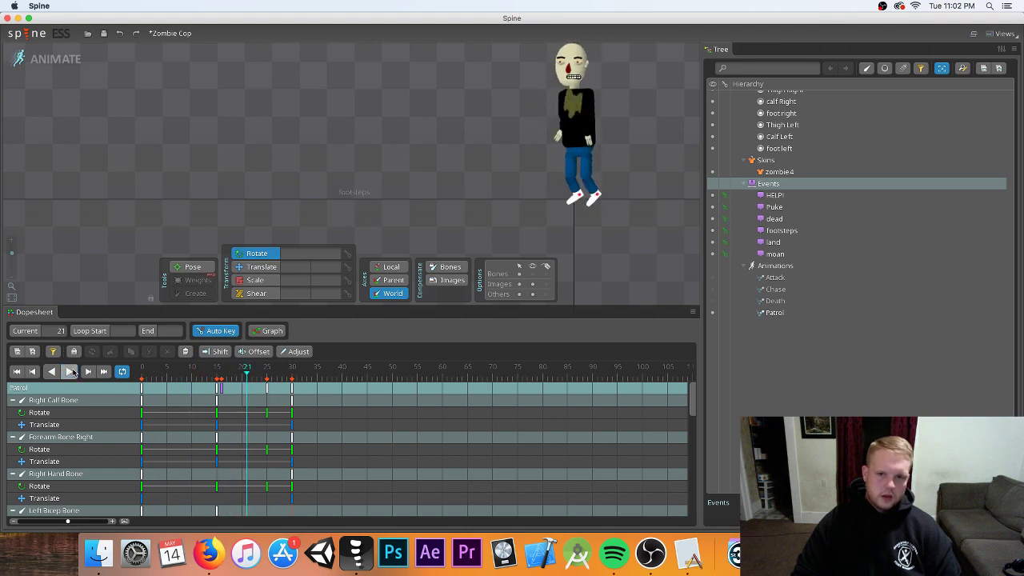
click(71, 371)
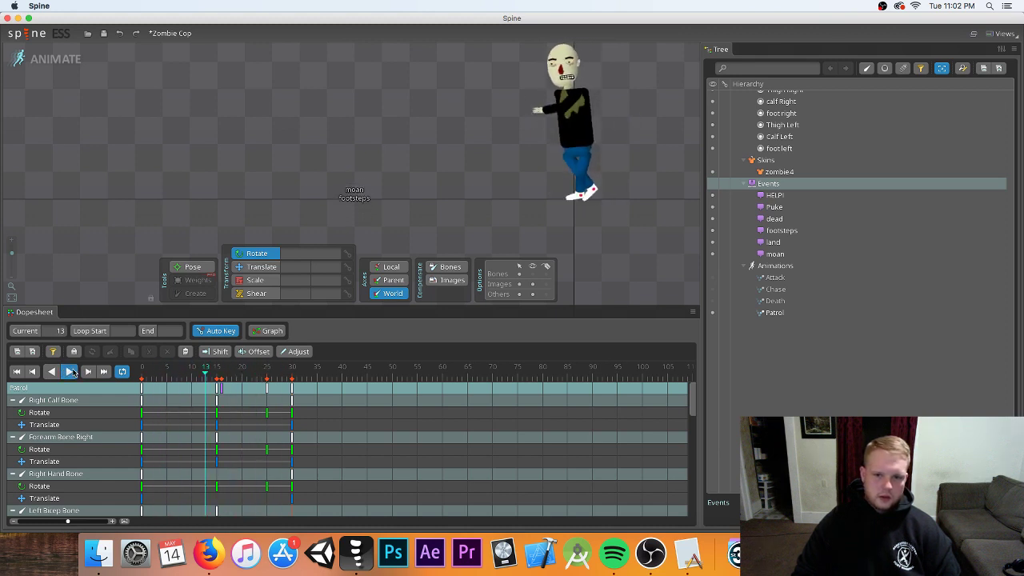
key(space)
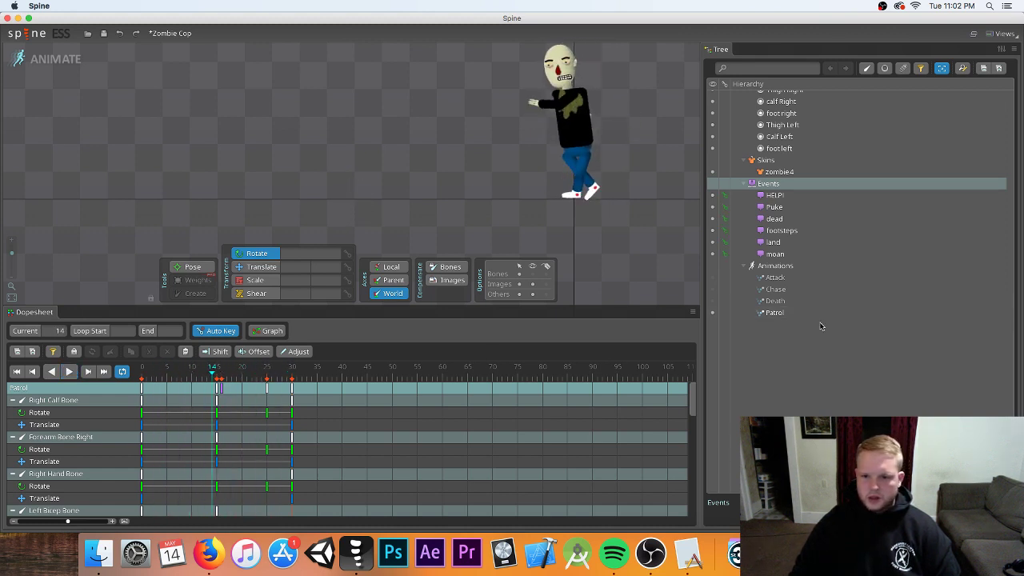
- Switch to the Attack animation, preview its puke motion, and return to frame 0
click(714, 278)
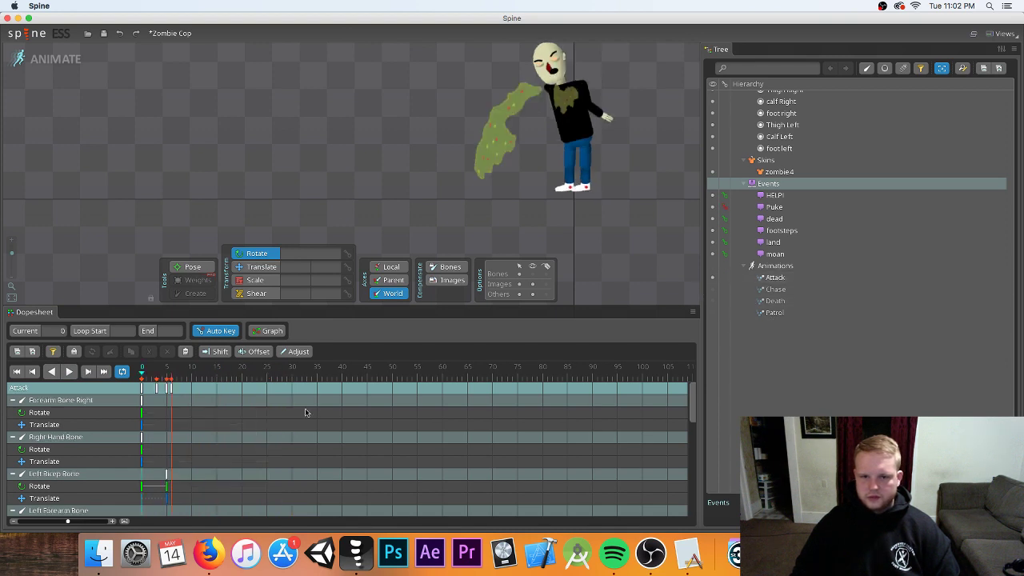
click(70, 371)
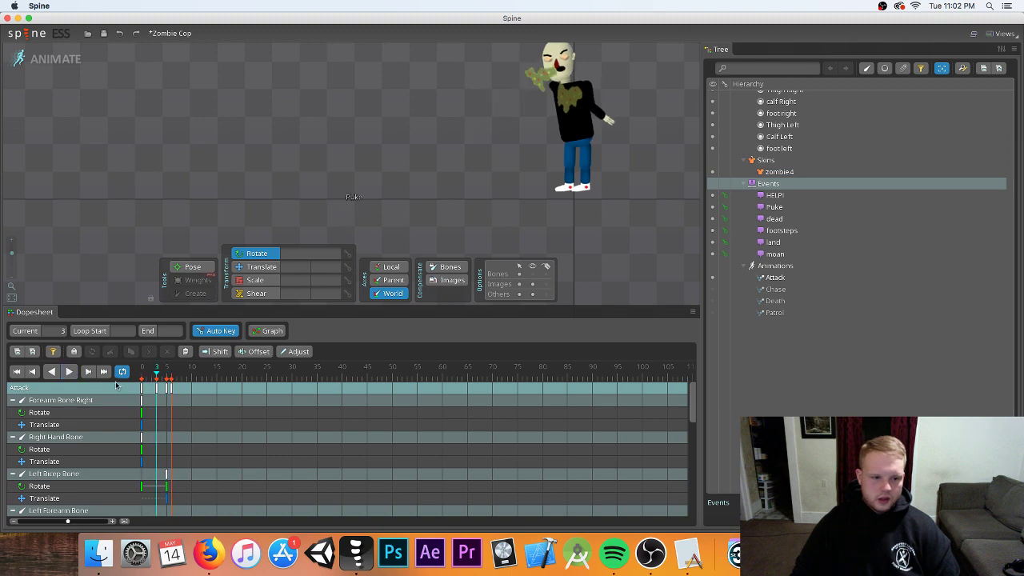
click(140, 379)
- Translate the Mouth Bone down at frame 0 of the Attack animation to a world Y of about 227
scroll(535, 154, up, 5)
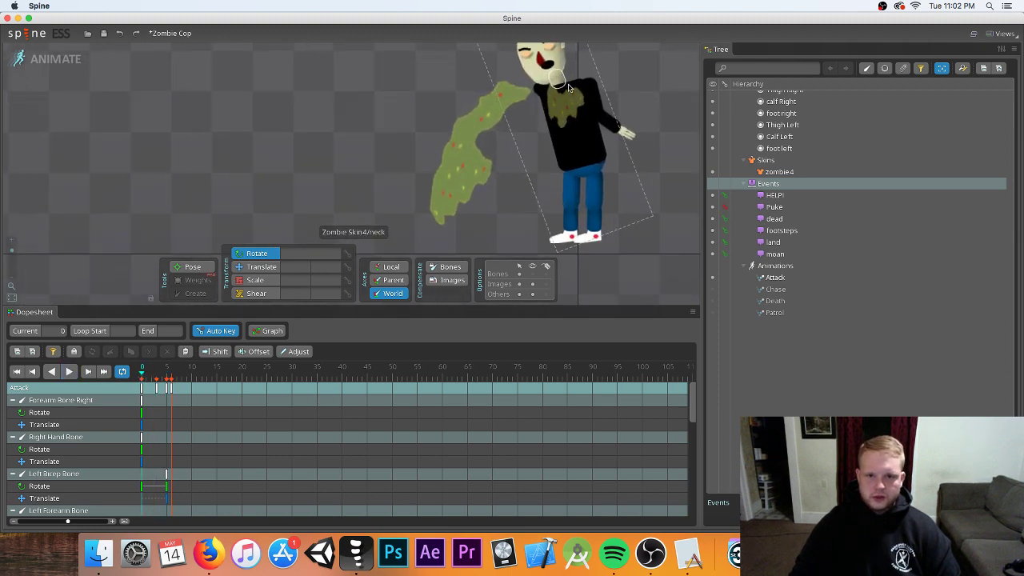
click(505, 137)
click(504, 137)
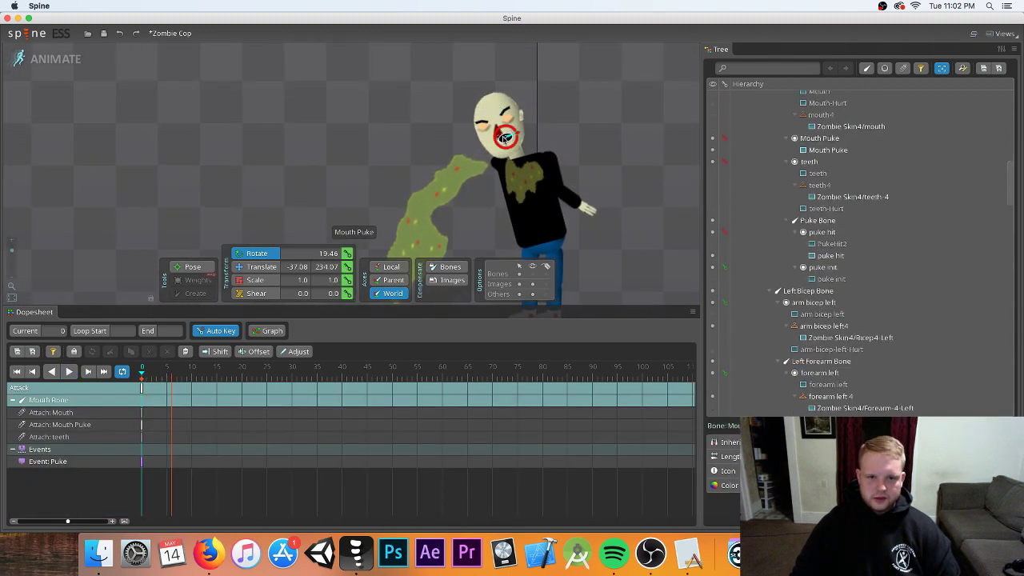
key(v)
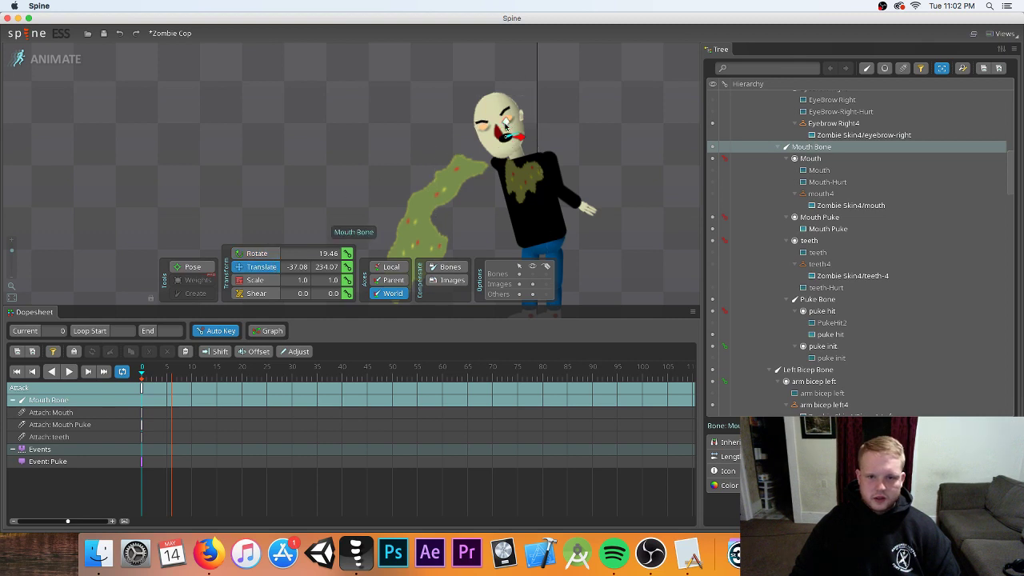
drag(501, 122, 505, 133)
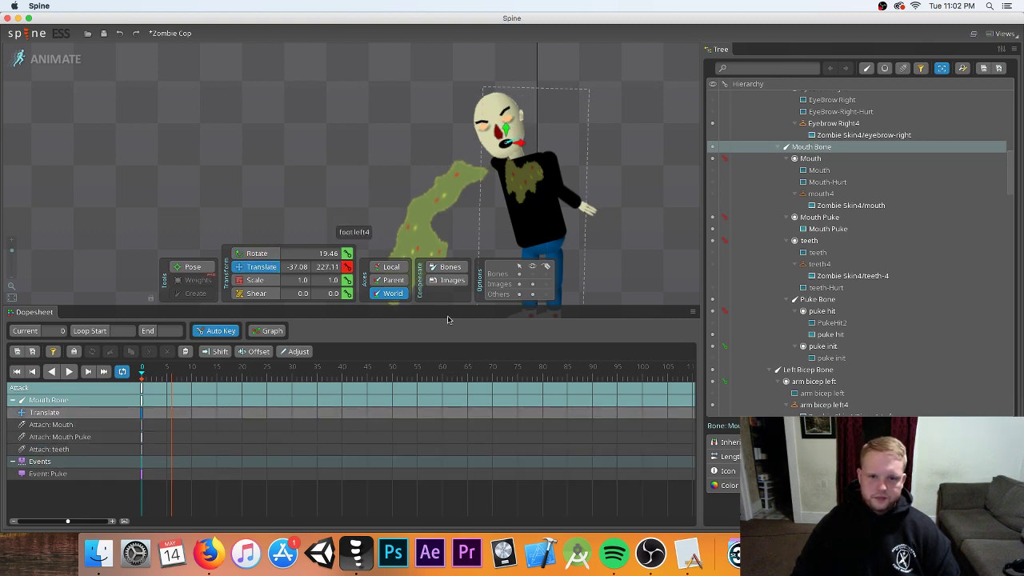
- Preview the mouth motion and move the Mouth Bone at frame 3 to about X -27.4, Y 229.6
click(69, 372)
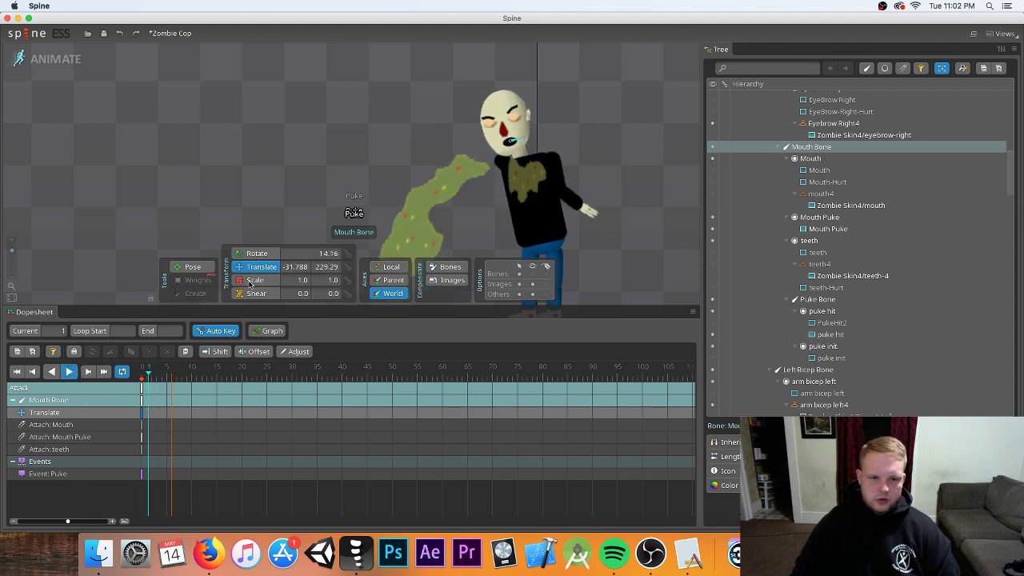
click(68, 372)
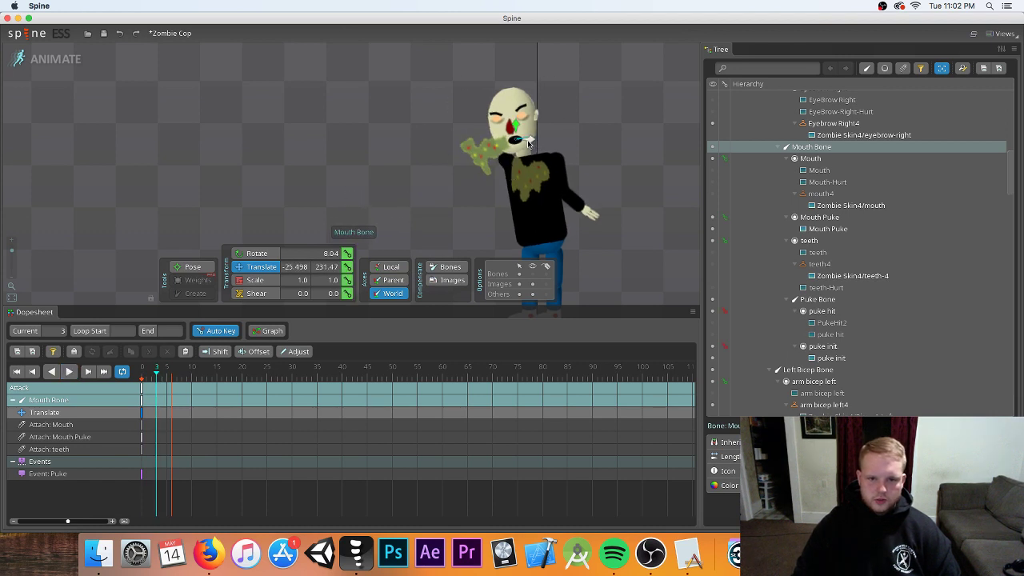
drag(527, 142, 528, 144)
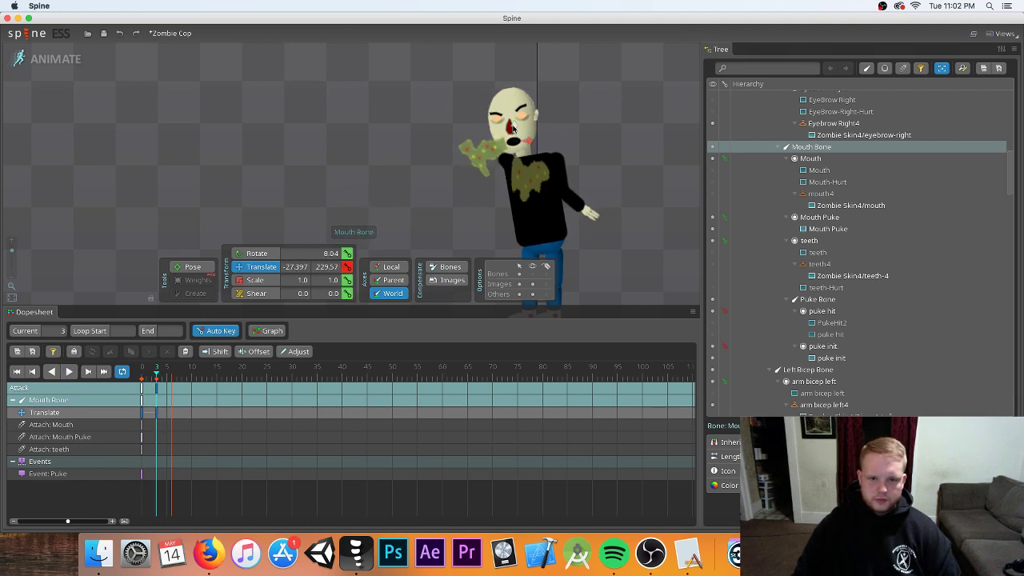
- Play the Attack animation and examine the mouth's position and keys between frames 0 and 3
click(70, 372)
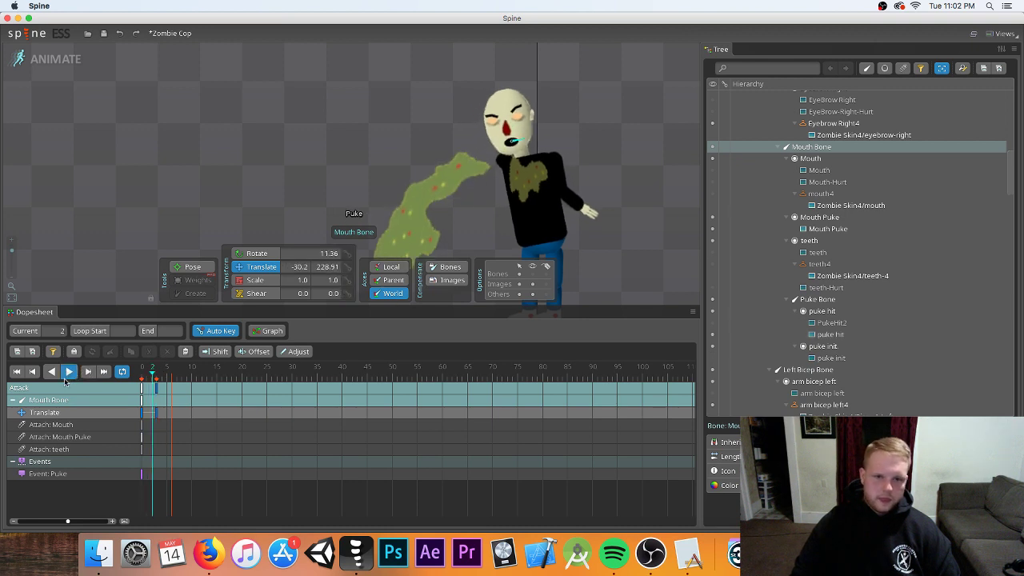
click(144, 367)
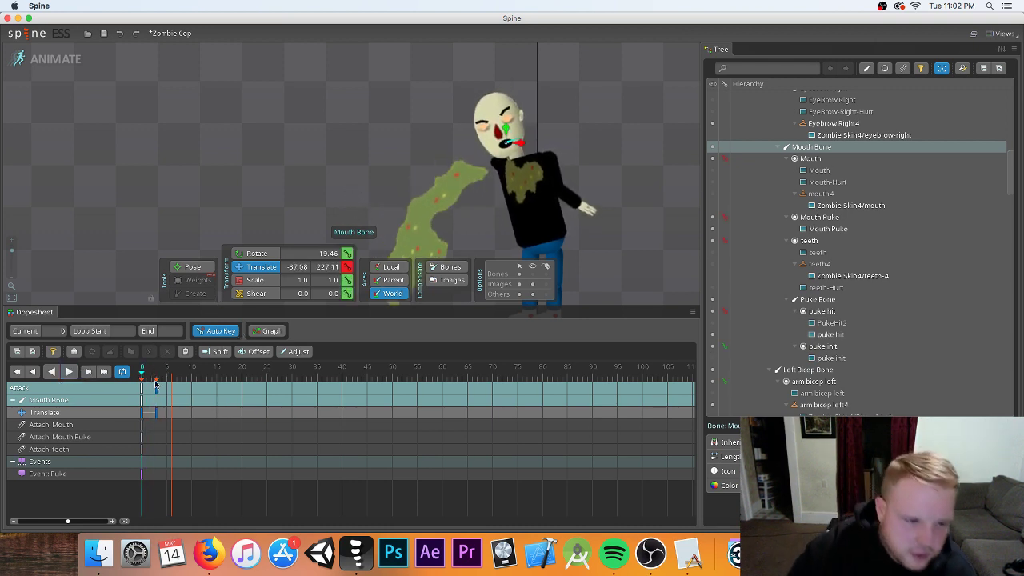
click(147, 378)
mouse_move(147, 378)
mouse_down()
mouse_move(171, 380)
mouse_move(156, 383)
mouse_up()
drag(153, 385, 127, 385)
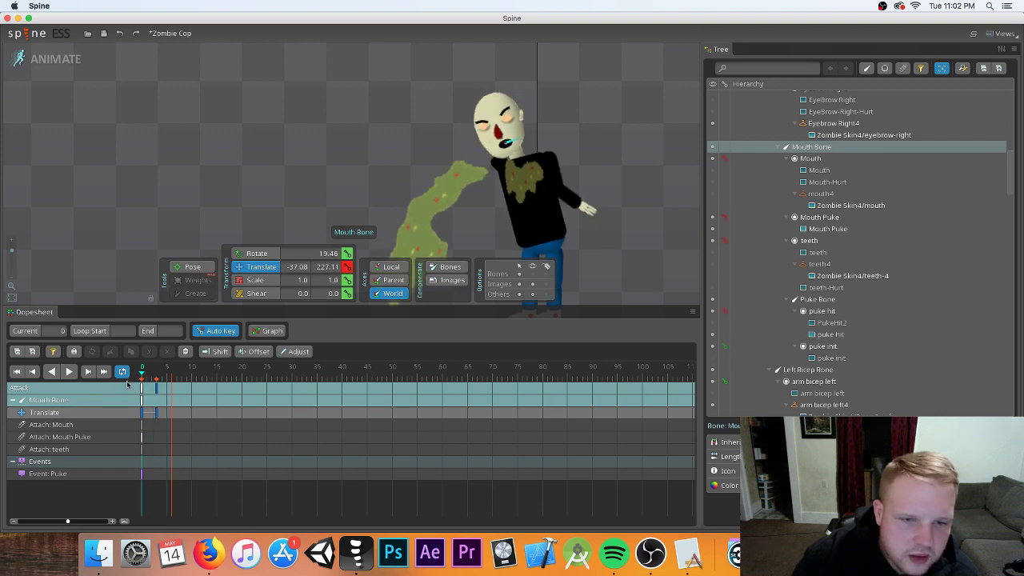
- Nudge the EyeBrow Bone Right down at frame 0 to about X -41, Y 257.7 and preview the Attack animation
click(504, 114)
drag(504, 114, 504, 116)
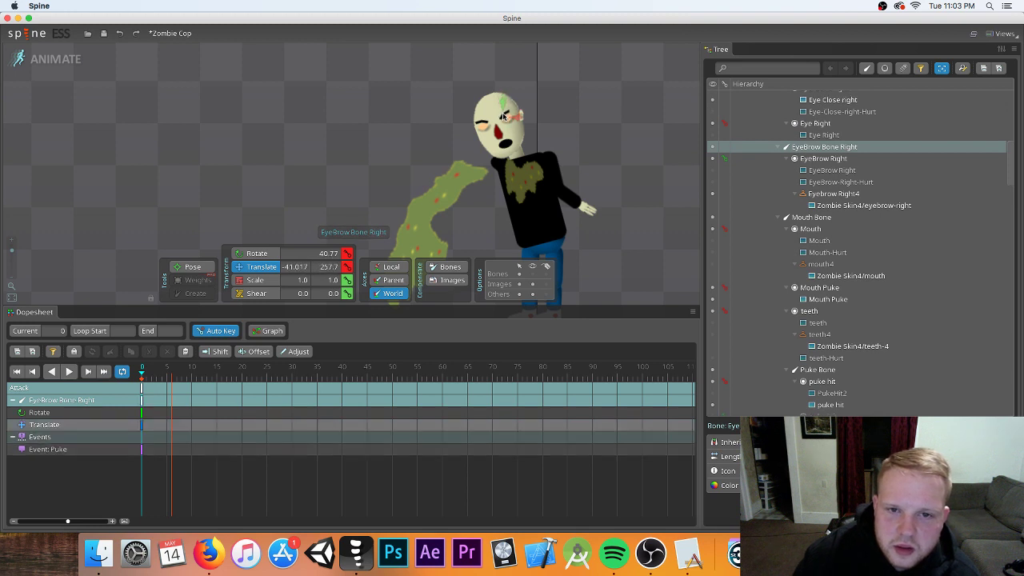
click(323, 150)
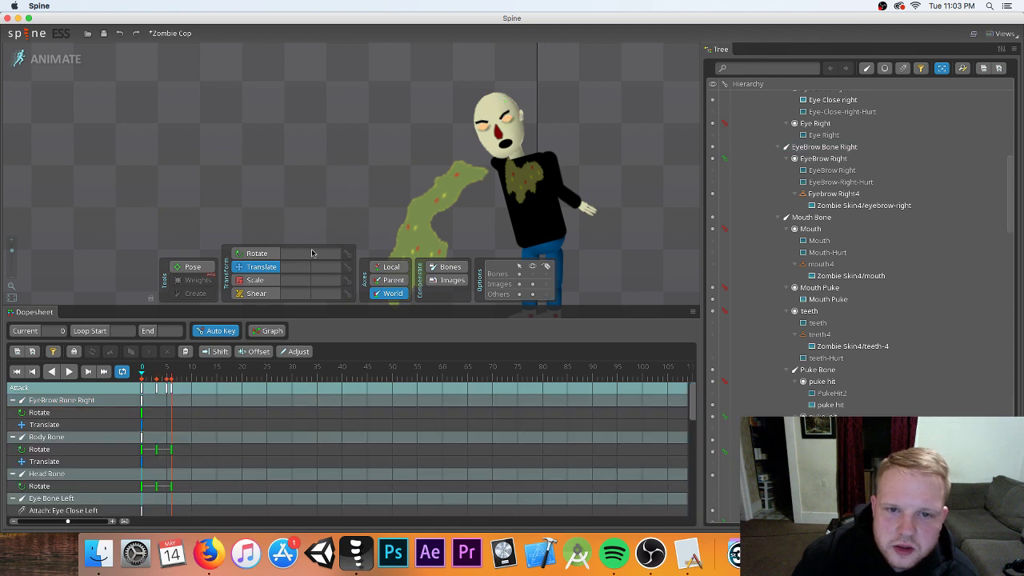
click(70, 372)
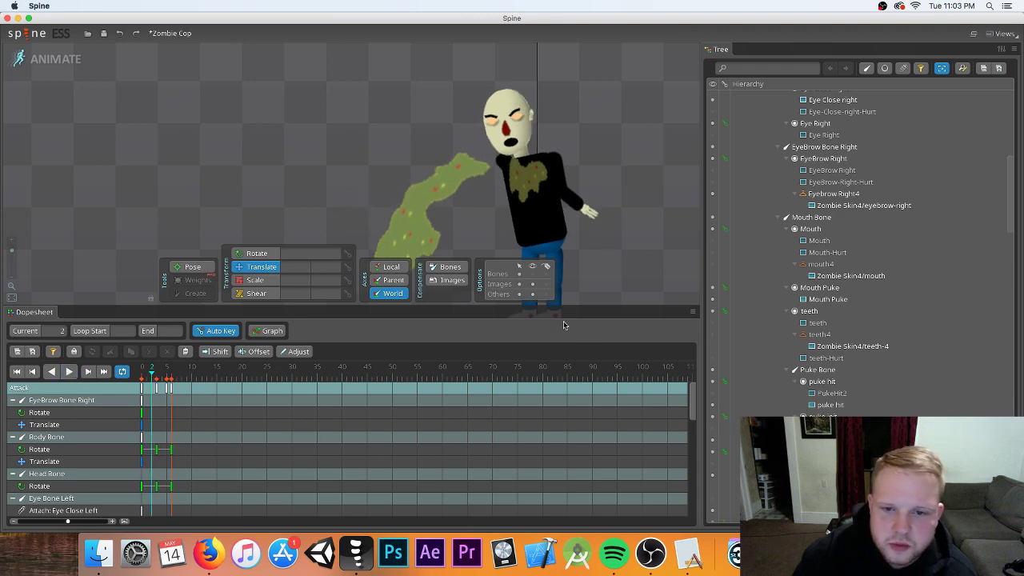
- Switch from the Attack animation to the Chase animation
scroll(820, 413, down, 10)
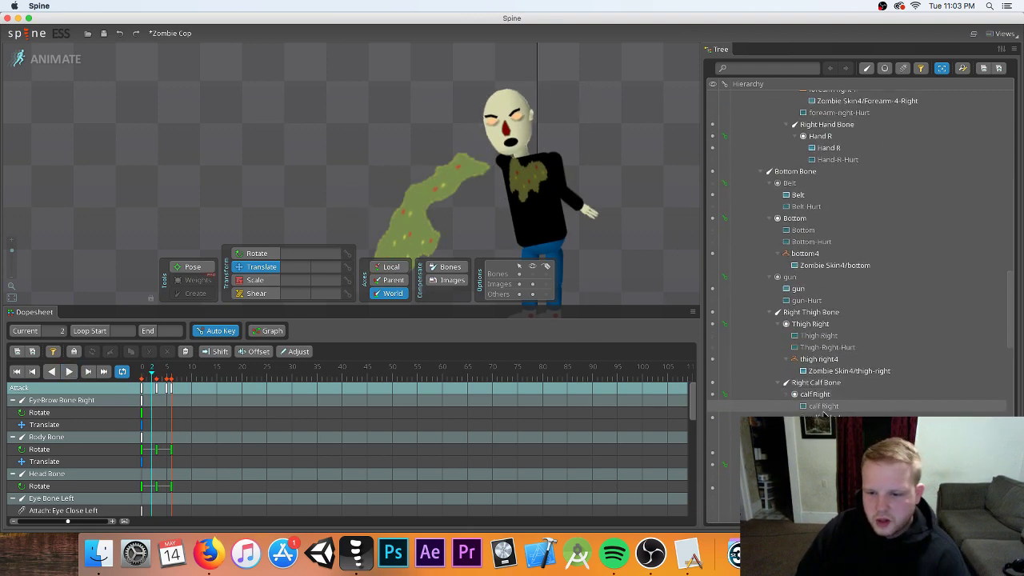
scroll(819, 413, down, 10)
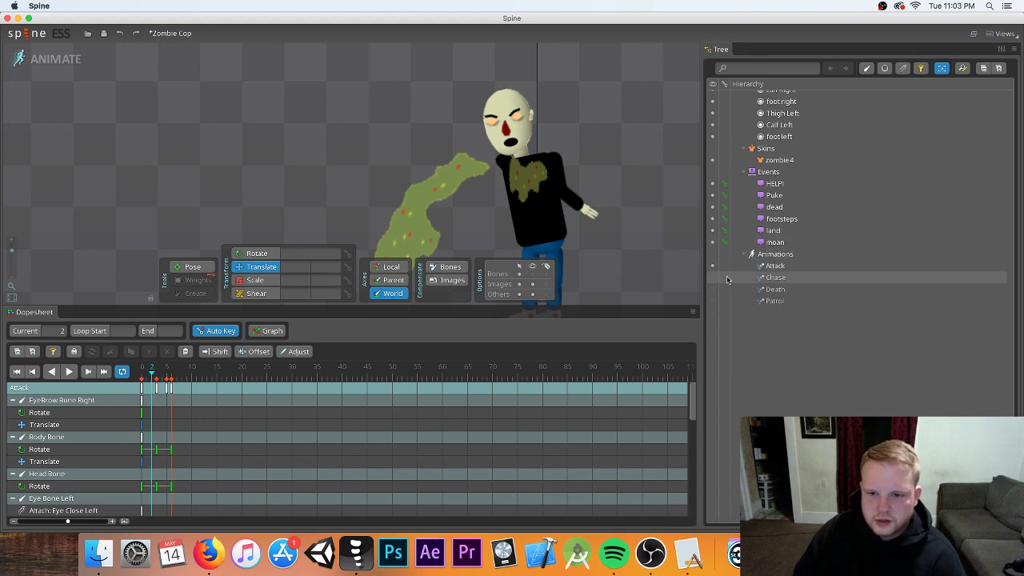
click(713, 277)
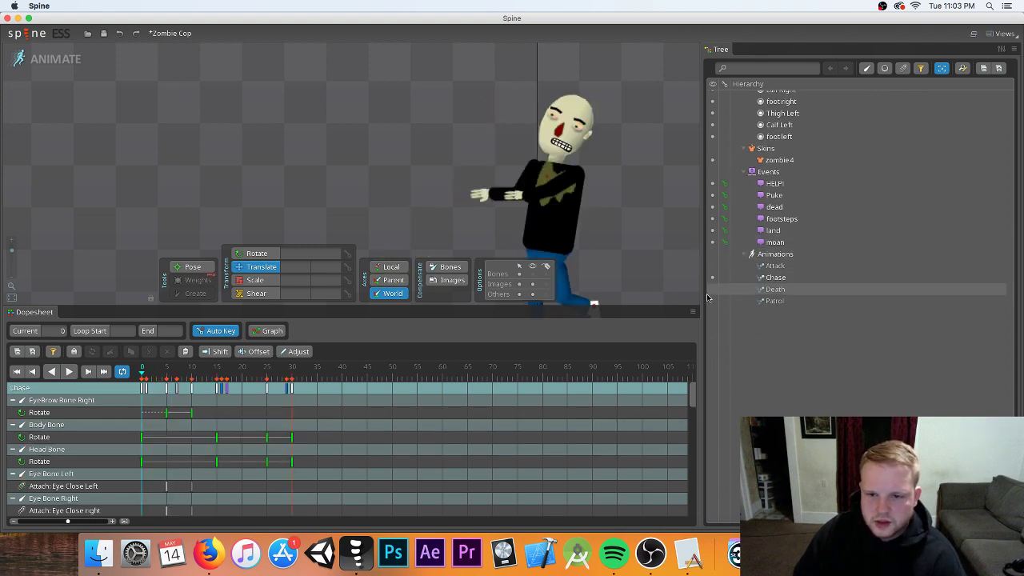
- Play back the Chase, Death and Patrol animations in turn to review their motion
click(70, 371)
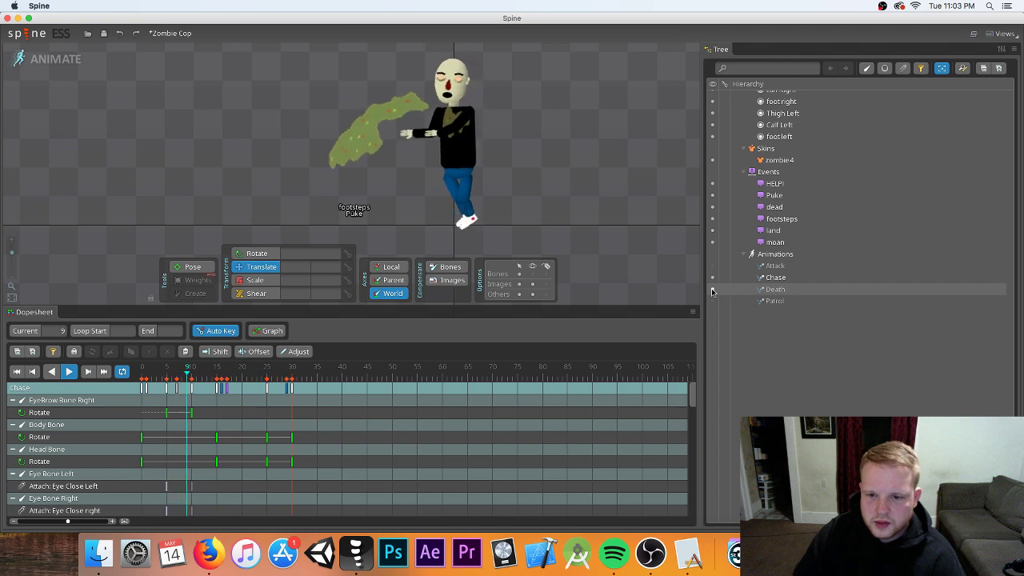
click(772, 289)
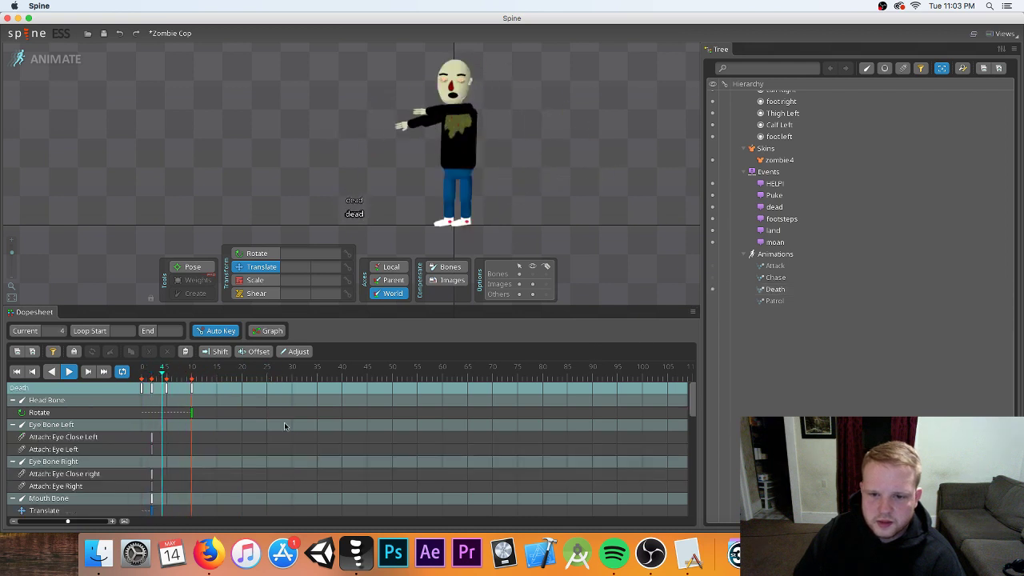
click(714, 302)
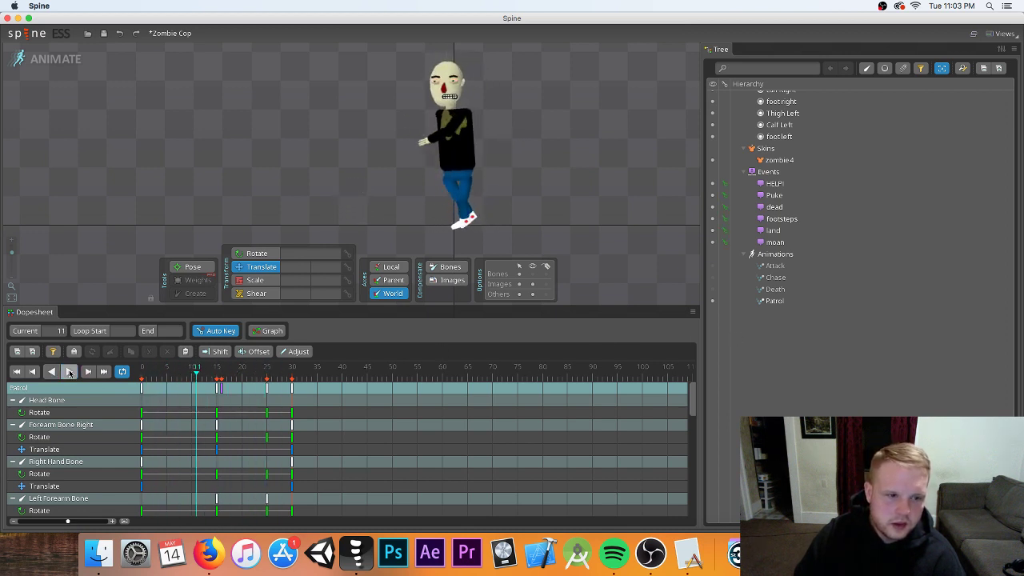
key(space)
- Return to the start of the skeleton hierarchy and switch from Animate to Setup mode
scroll(817, 351, up, 10)
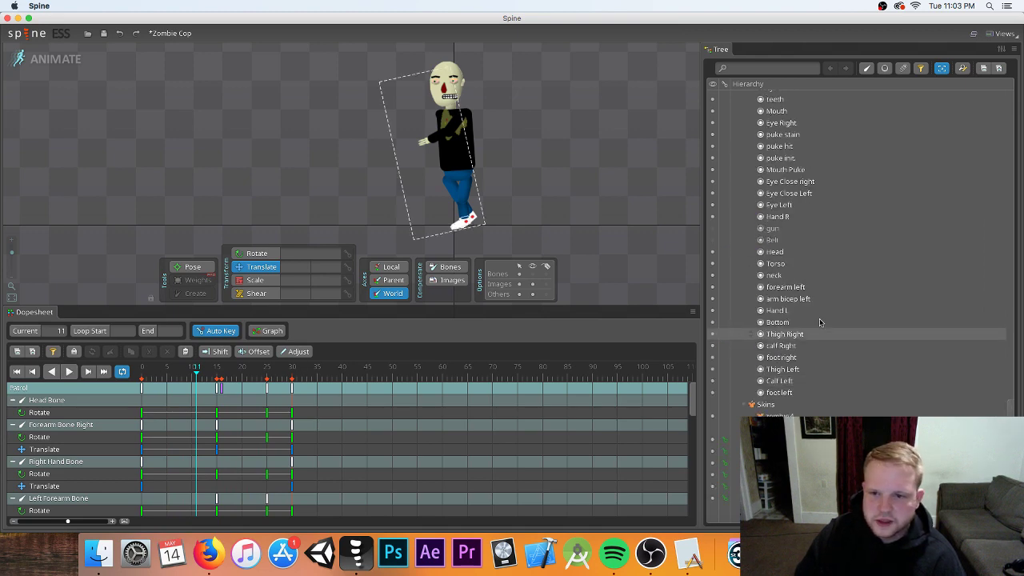
scroll(820, 322, up, 12)
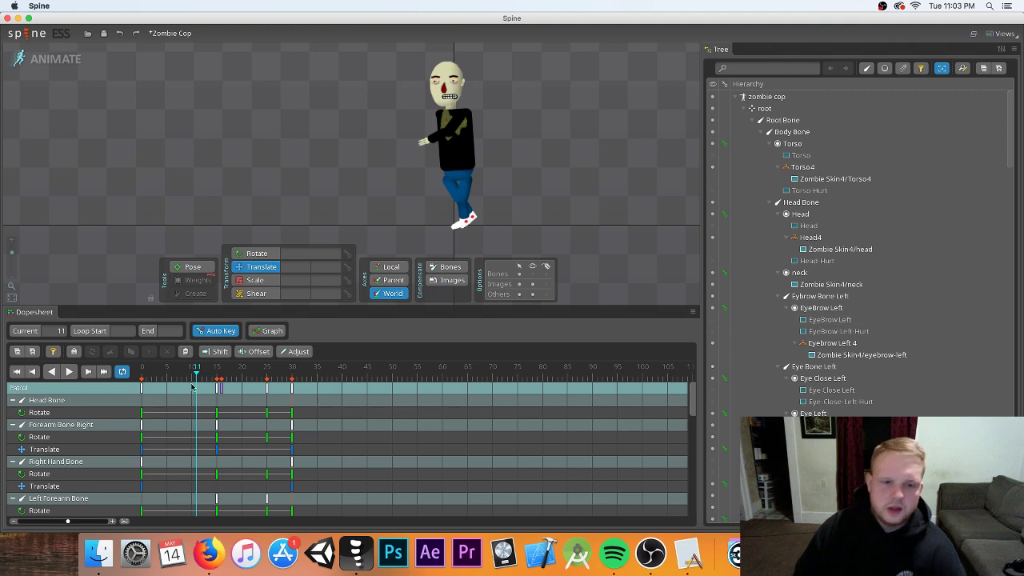
click(49, 59)
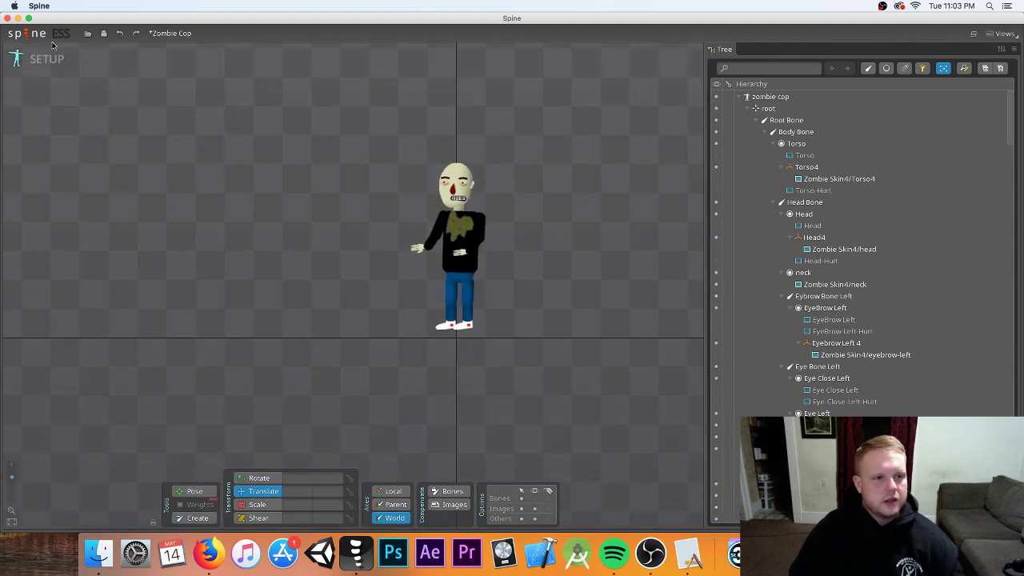
- Start saving the project under a new name and check the existing project files in the Zombie Cop folder
click(34, 37)
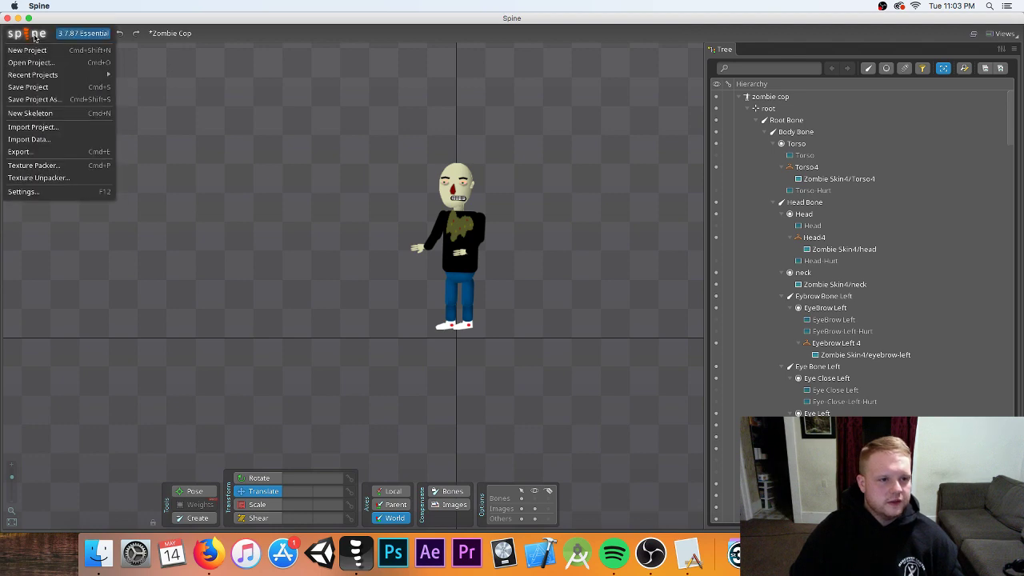
click(54, 100)
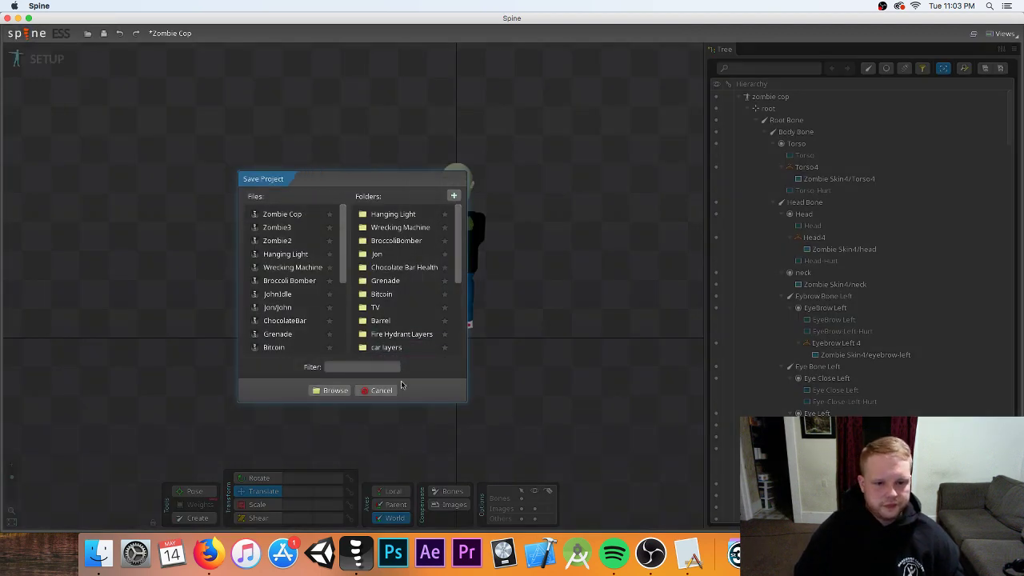
click(329, 390)
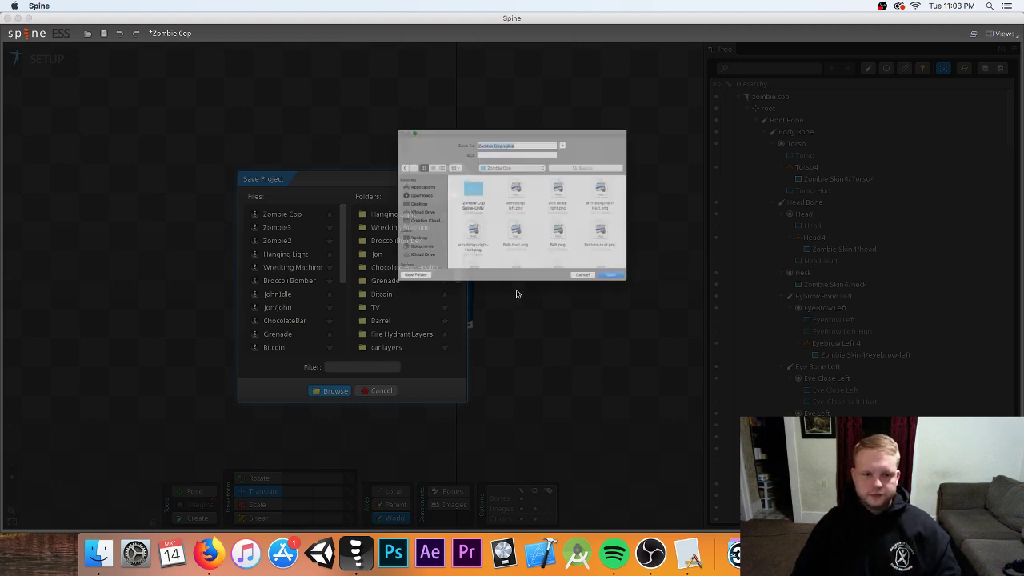
scroll(577, 276, down, 15)
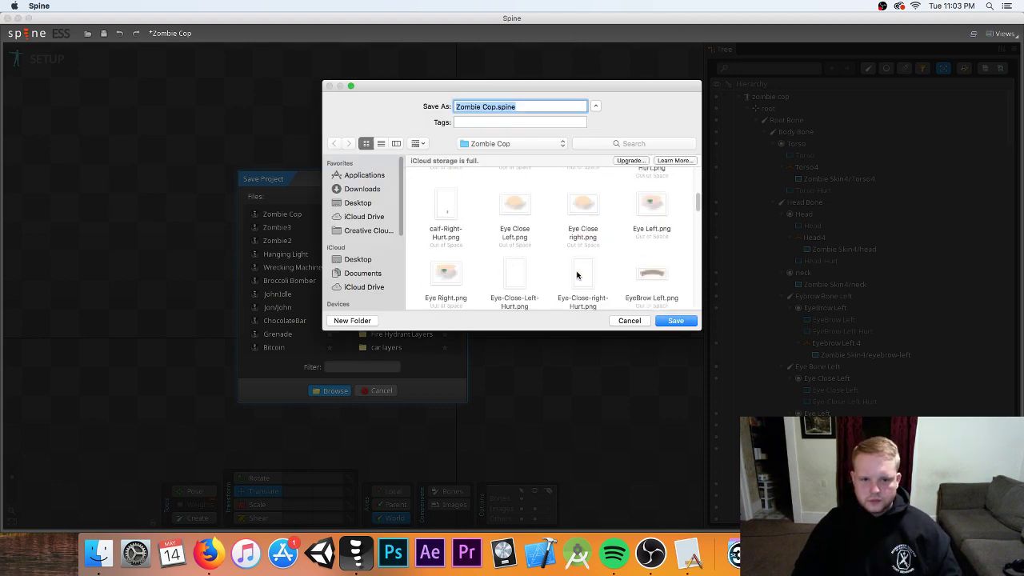
scroll(574, 277, down, 10)
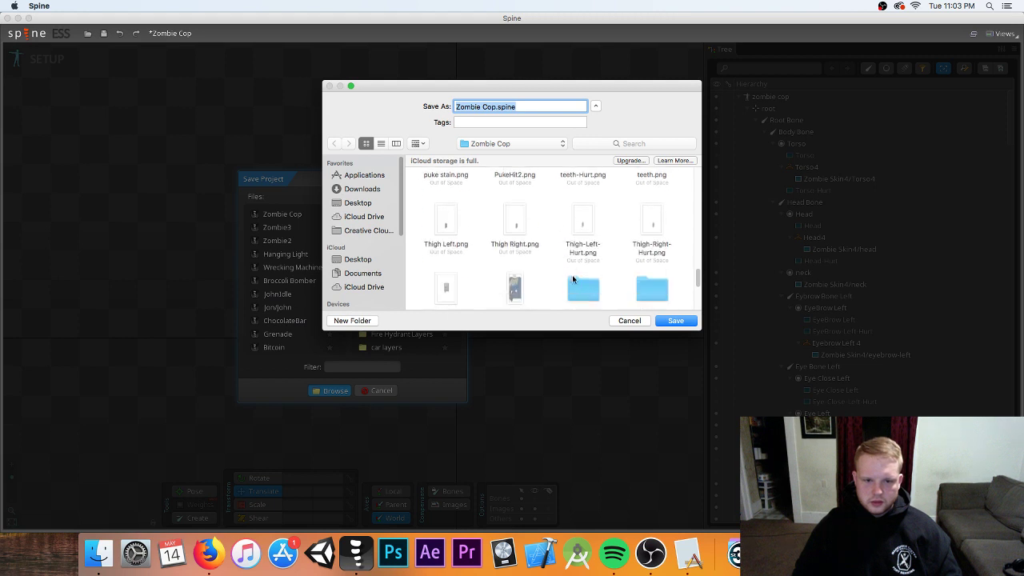
scroll(573, 280, down, 1)
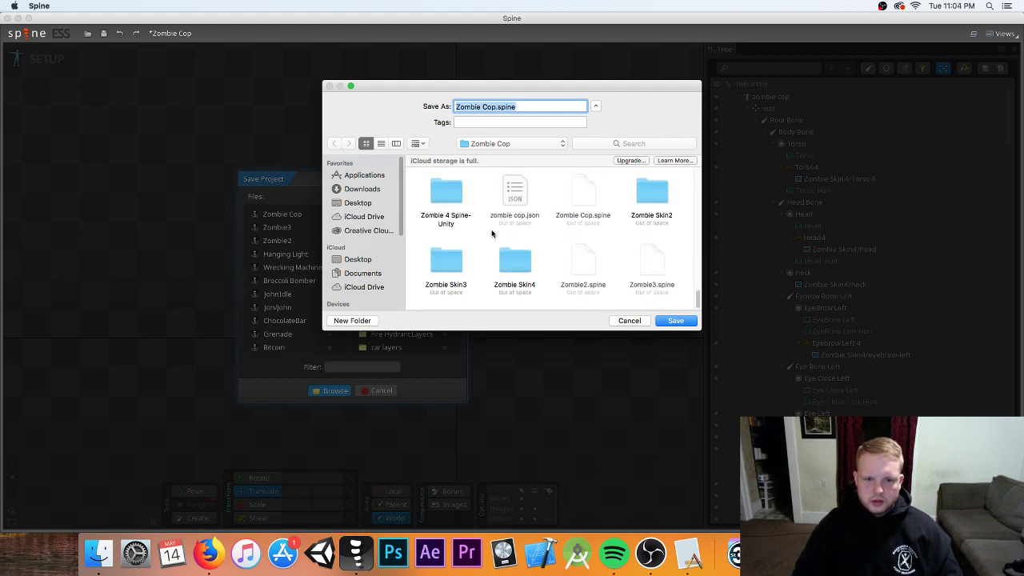
scroll(491, 233, up, 2)
scroll(491, 233, up, 10)
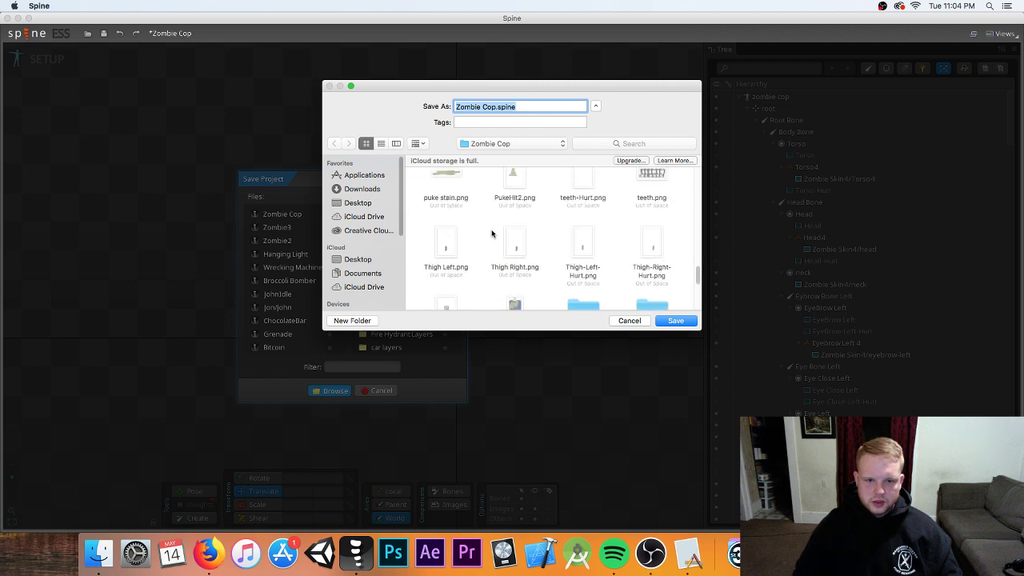
scroll(491, 234, up, 8)
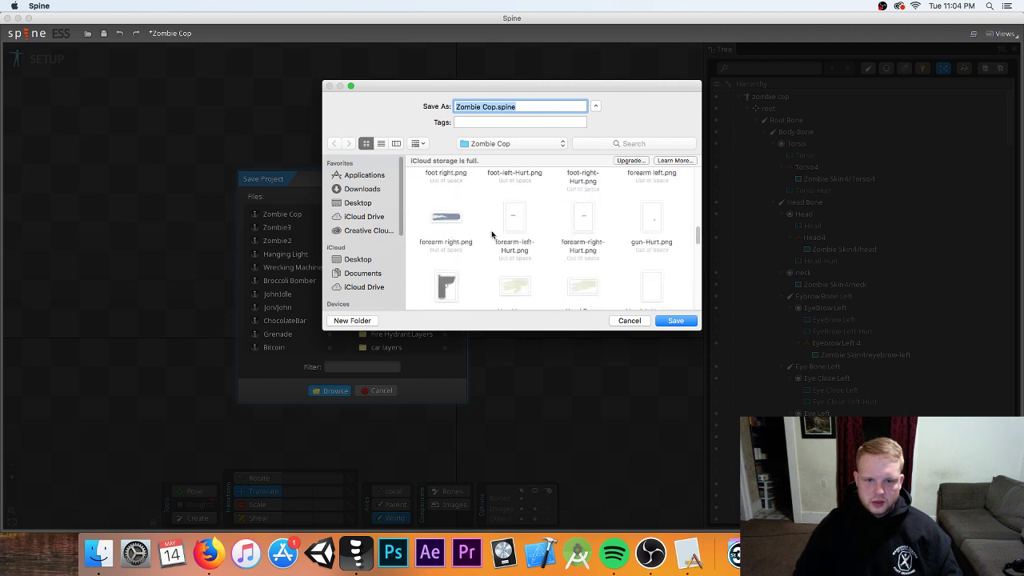
scroll(492, 233, up, 8)
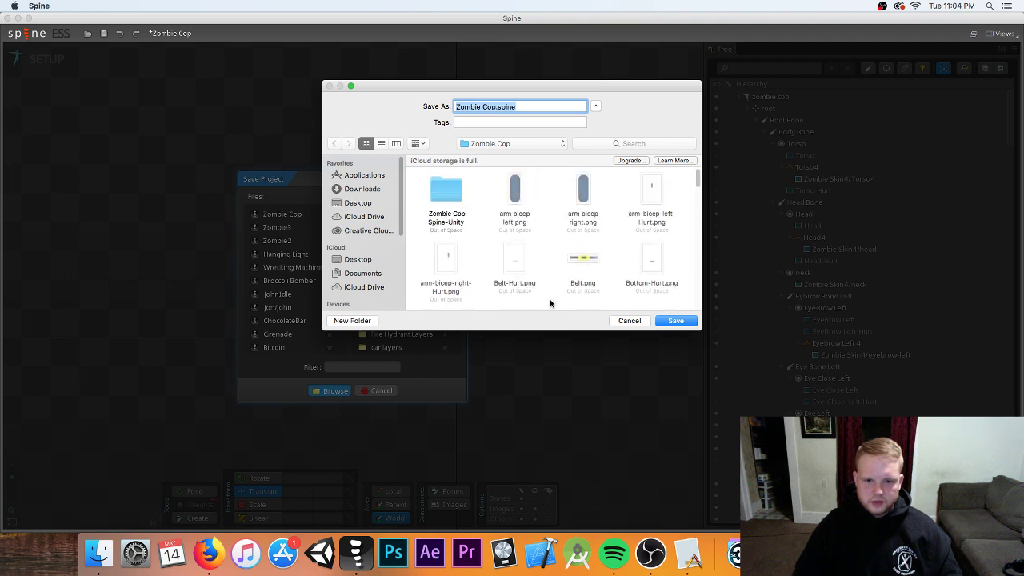
scroll(551, 285, down, 10)
scroll(552, 285, down, 10)
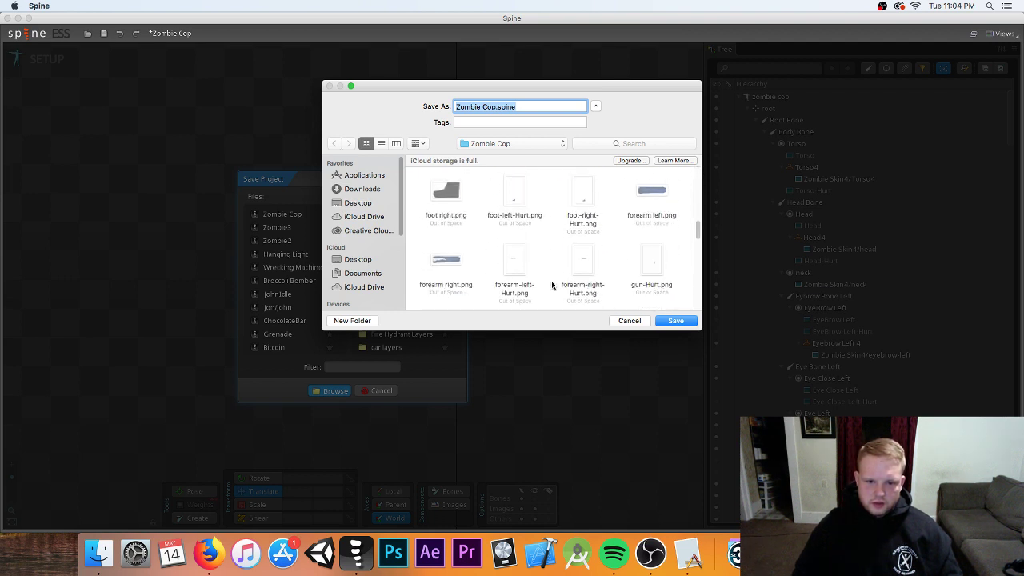
scroll(552, 284, down, 5)
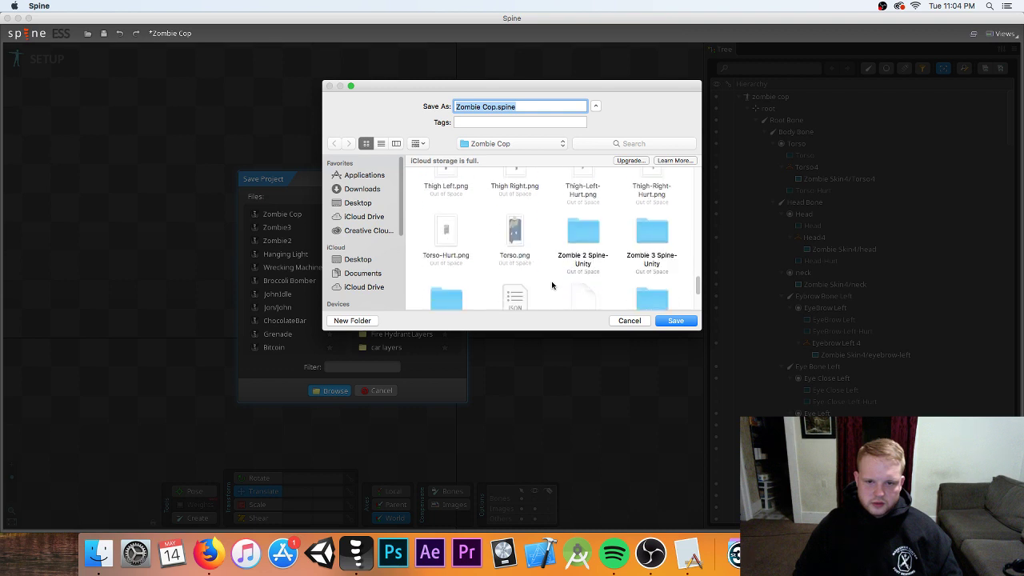
scroll(552, 285, down, 3)
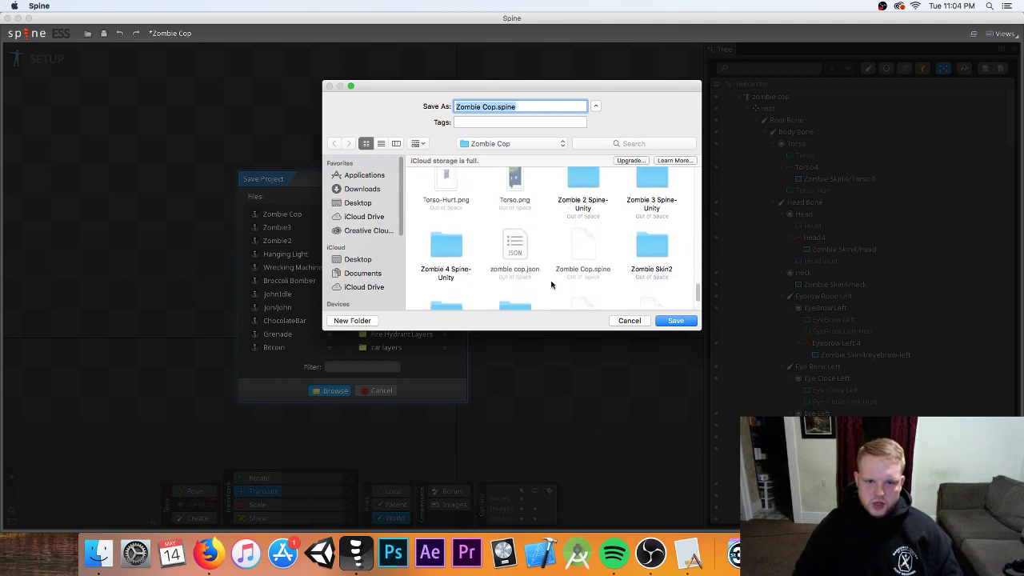
scroll(551, 284, down, 2)
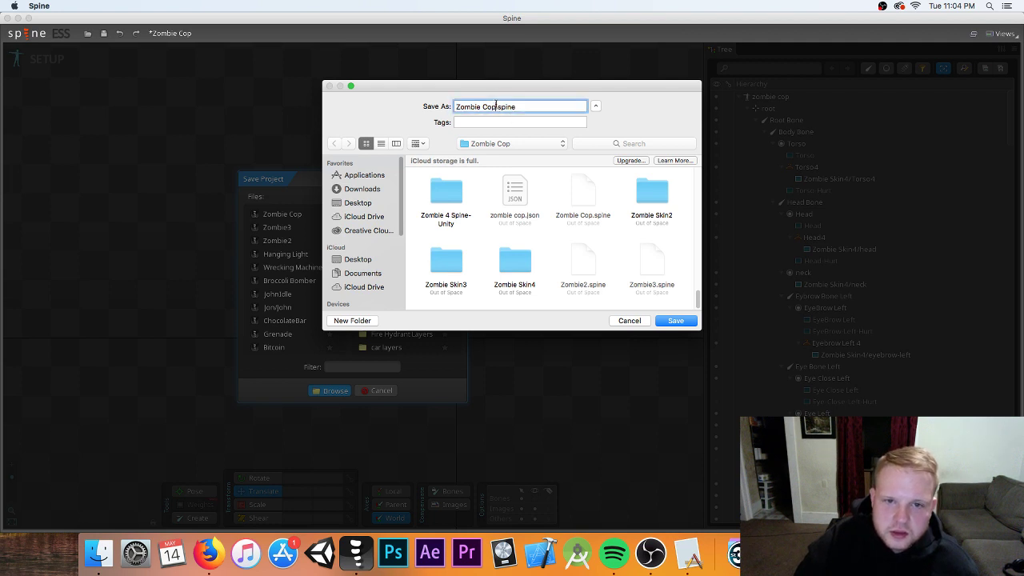
- Name the project file Zombie4.spine and save it in the Zombie Cop folder
text(Z)
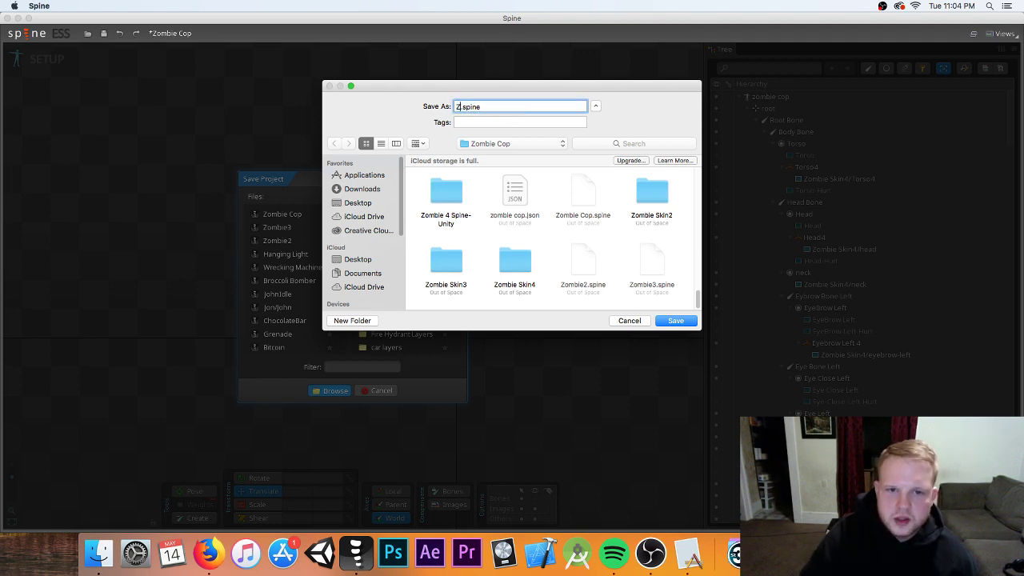
text(ombie)
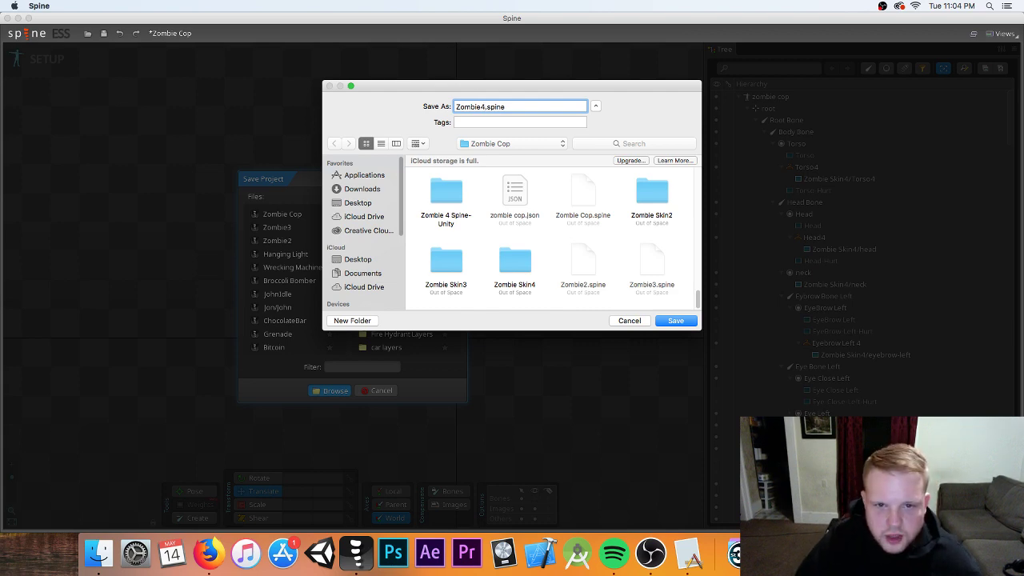
text(4)
key(Return)
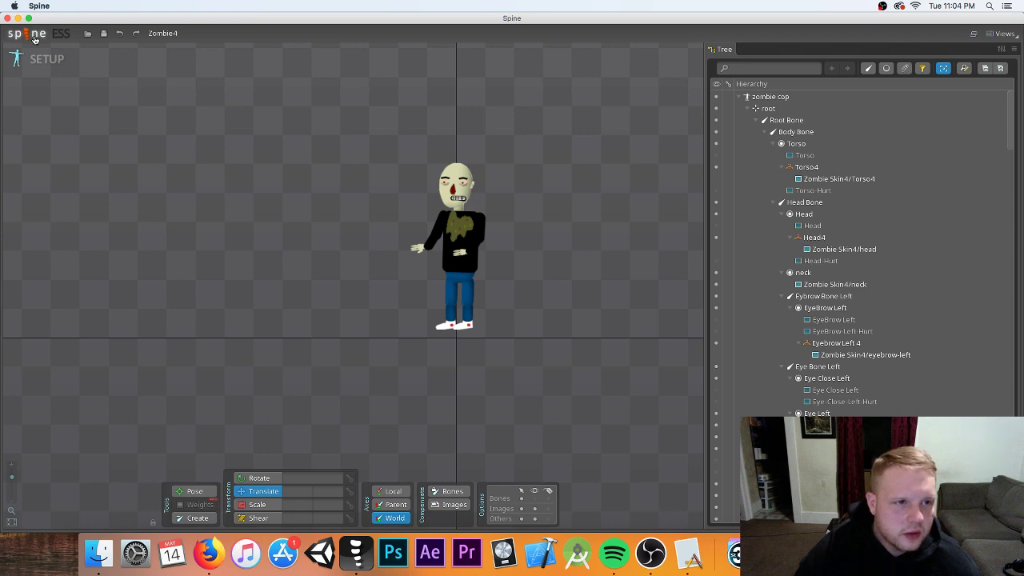
- Open the JSON export and set its output folder to Zombie 4 Spine-Unity inside the Zombie Cop folder
click(35, 38)
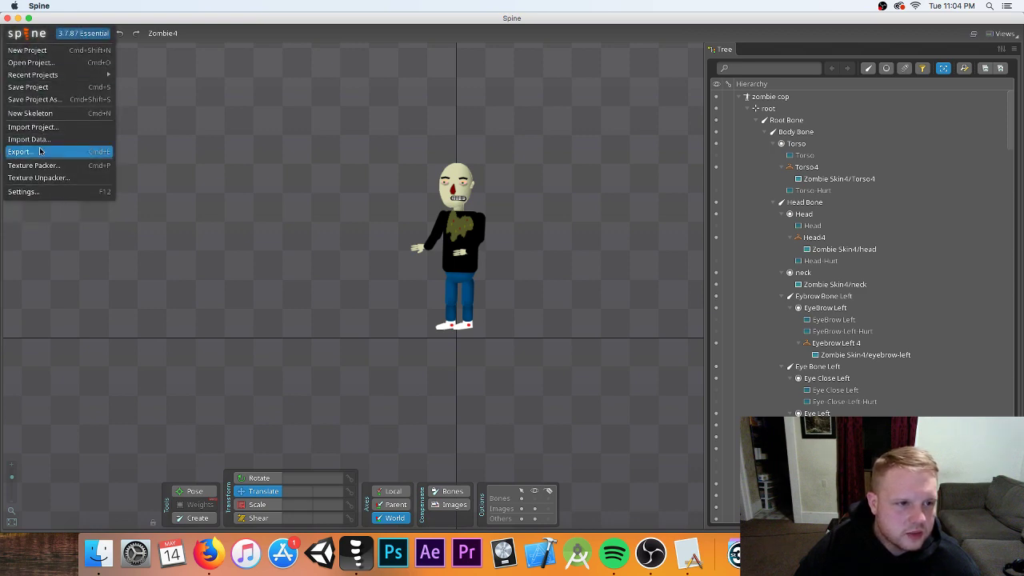
click(40, 151)
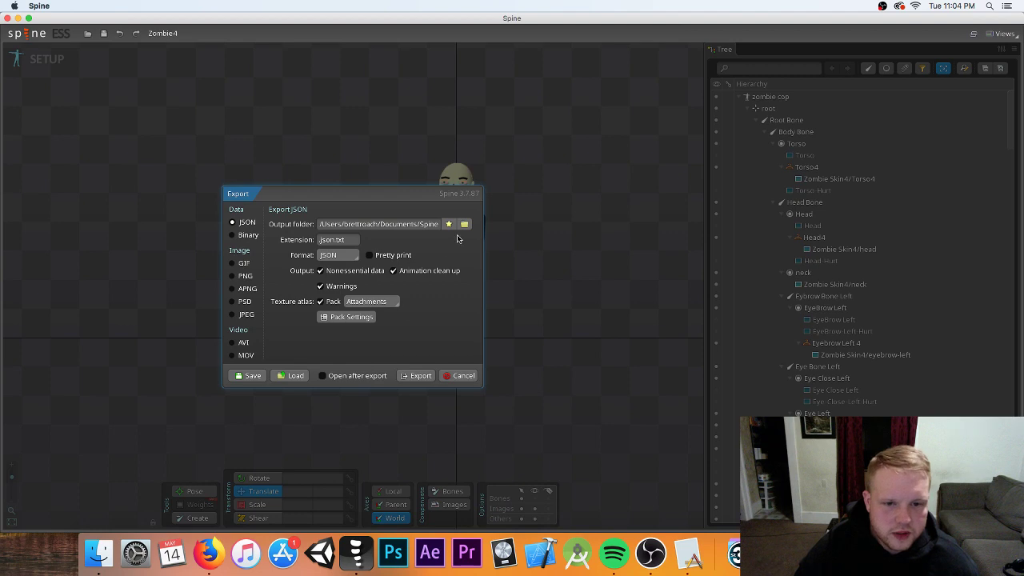
click(466, 224)
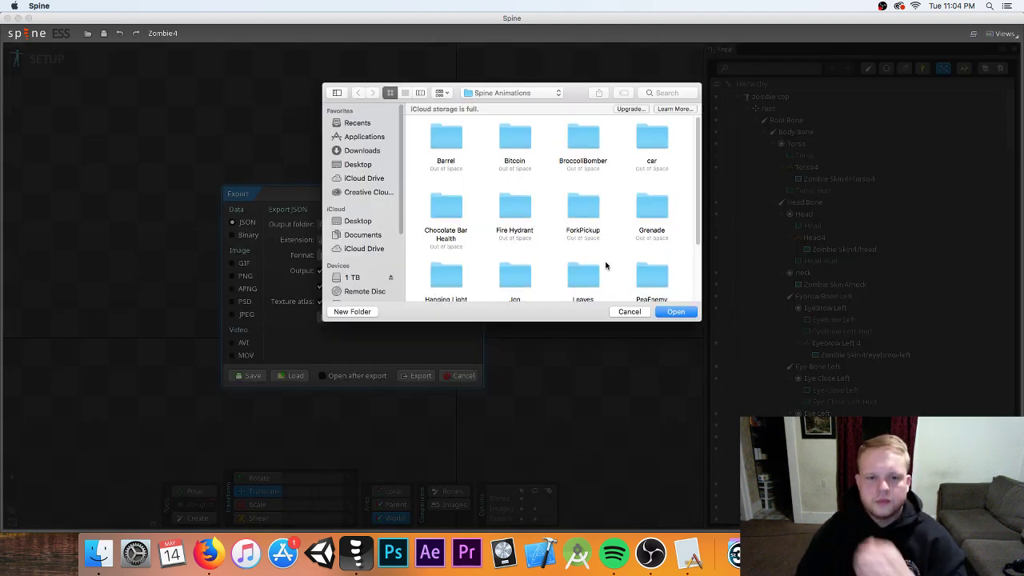
scroll(606, 265, down, 3)
double_click(650, 254)
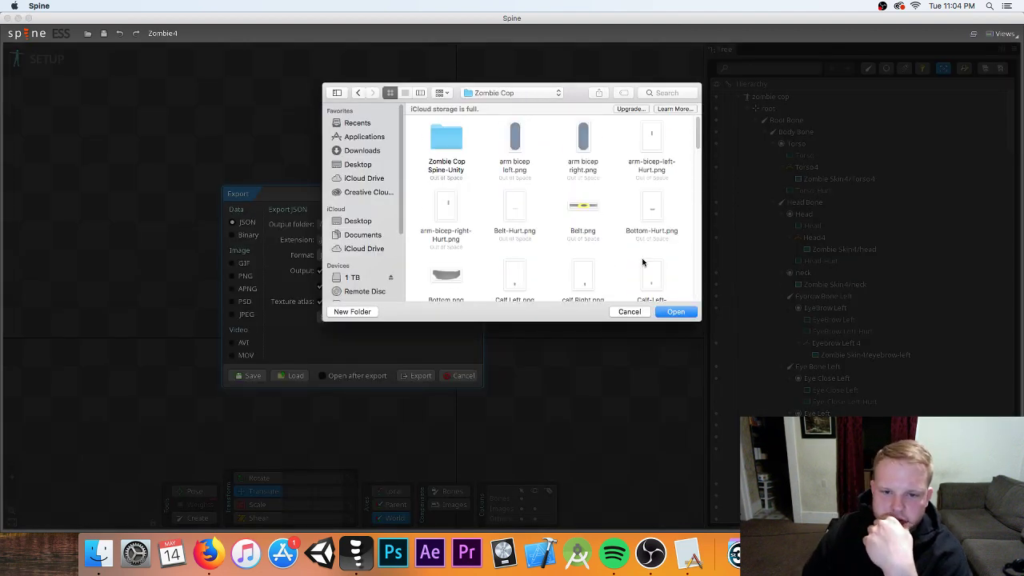
scroll(640, 260, down, 3)
scroll(641, 259, down, 10)
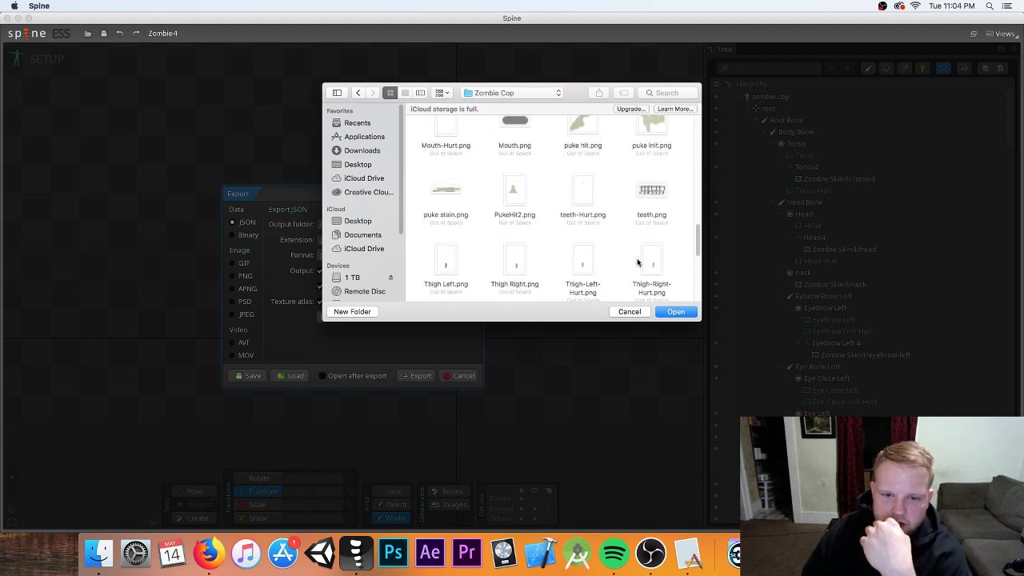
scroll(637, 262, down, 2)
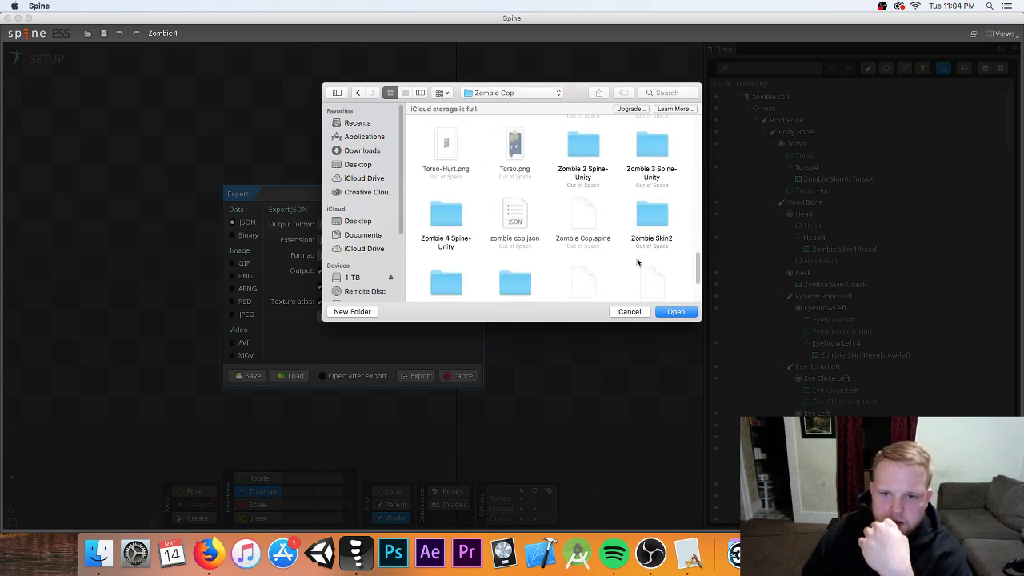
scroll(627, 263, down, 2)
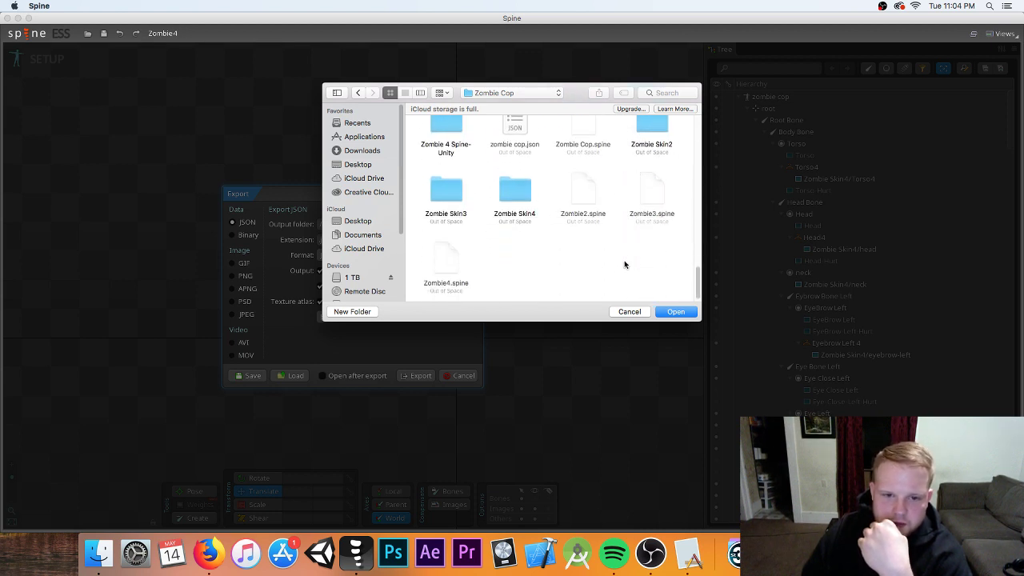
double_click(449, 127)
click(676, 311)
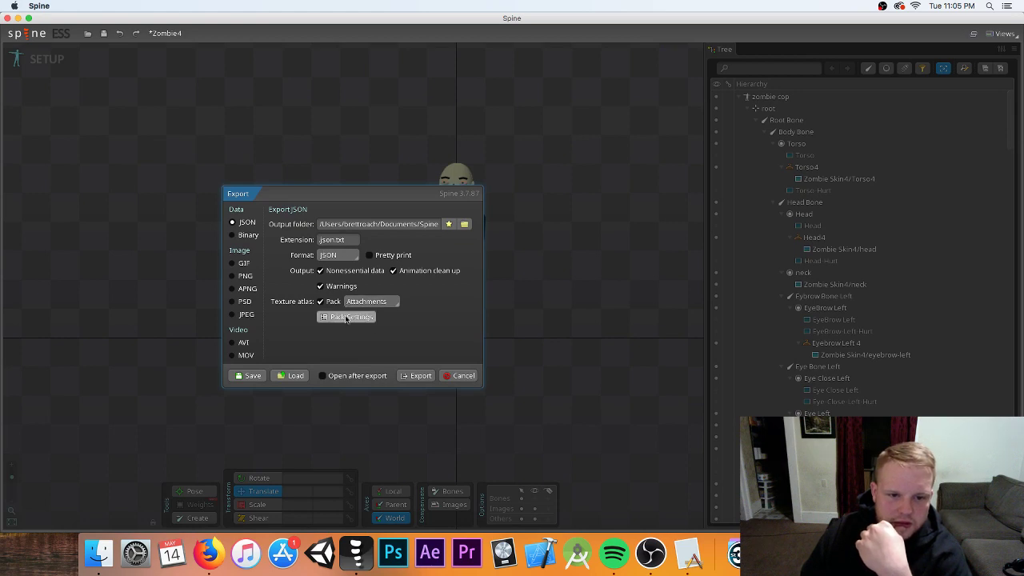
- Accept the texture packer settings with the atlas.txt extension and export the JSON and atlas into the chosen folder
click(346, 317)
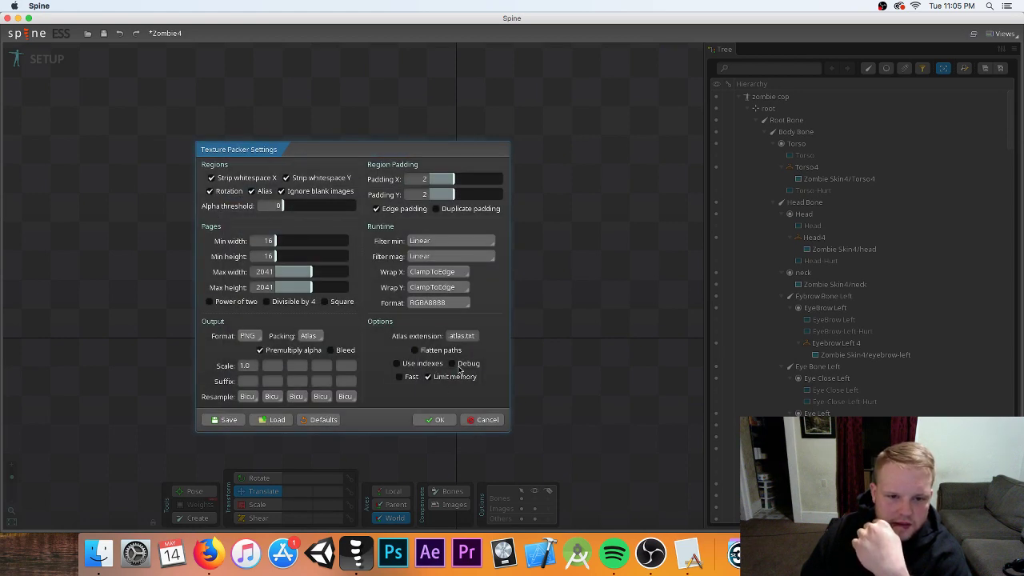
click(435, 420)
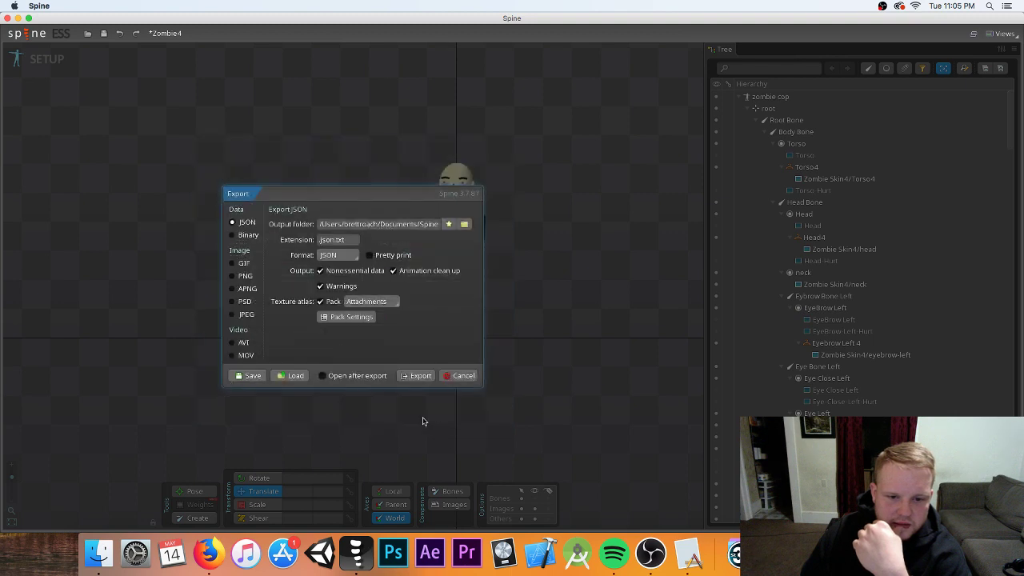
click(417, 376)
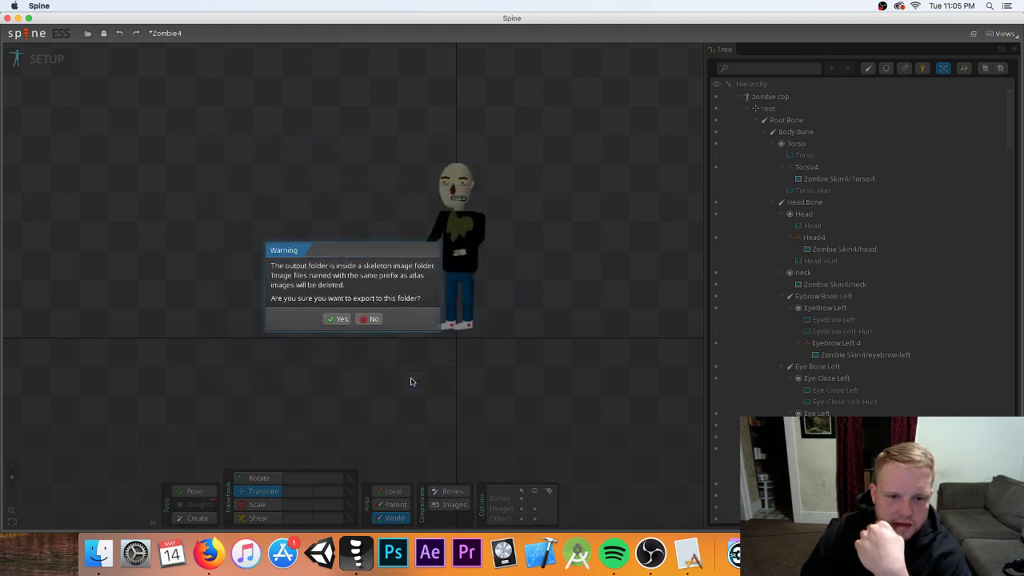
click(335, 320)
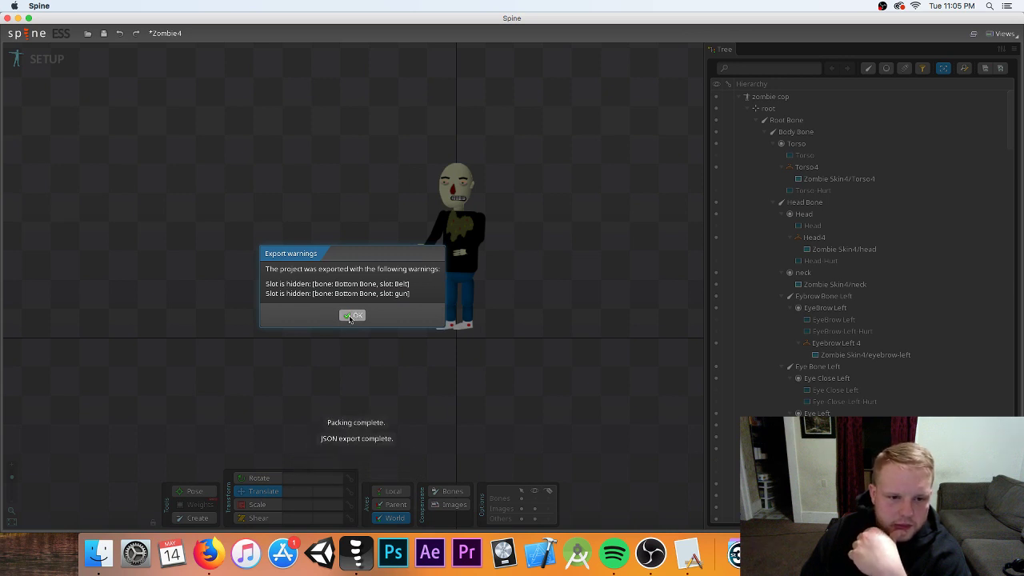
click(350, 316)
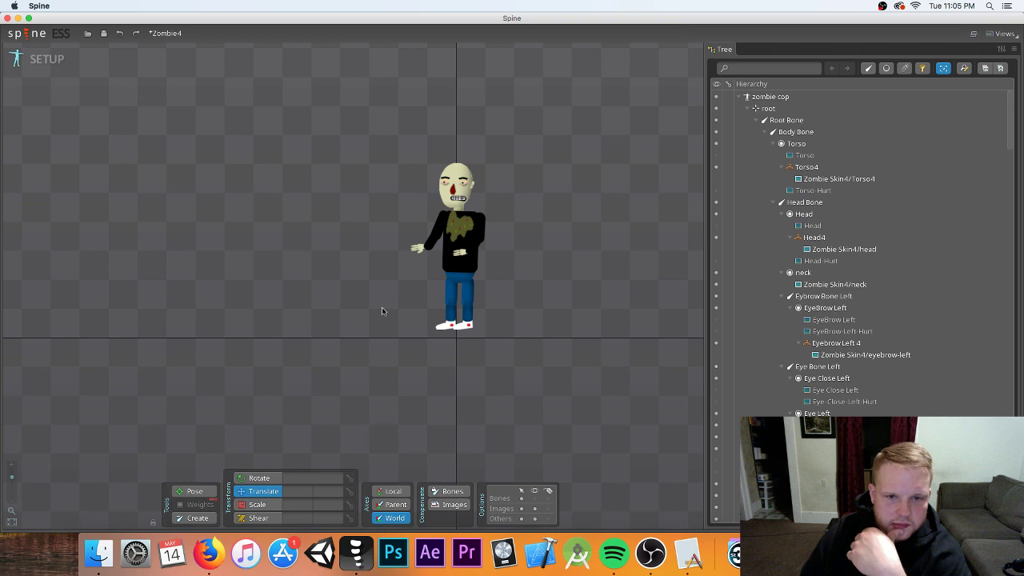
- Save the Zombie4 project, and reload Zombie4 from the list of recent project files
click(103, 34)
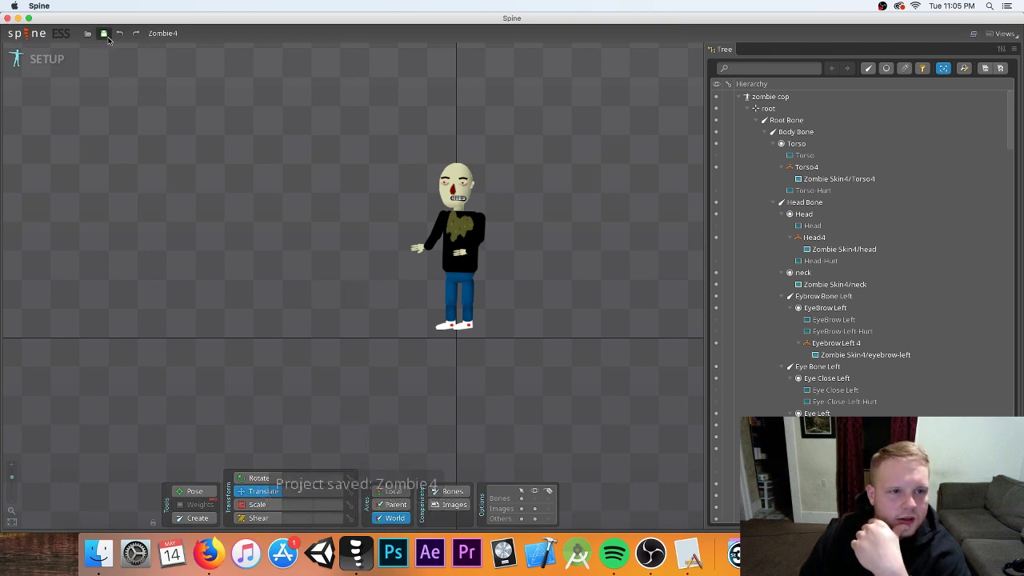
click(28, 33)
click(40, 61)
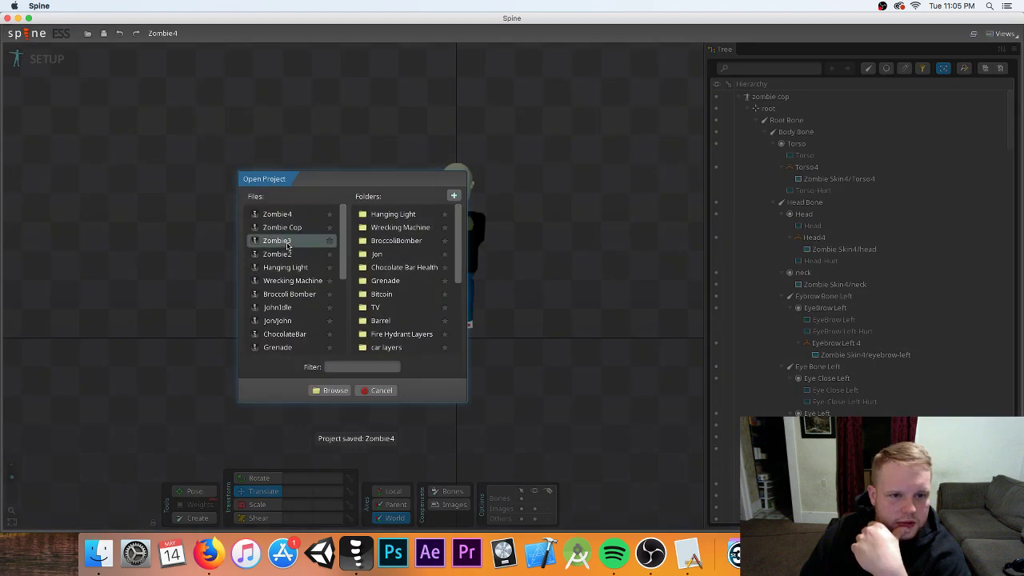
double_click(288, 216)
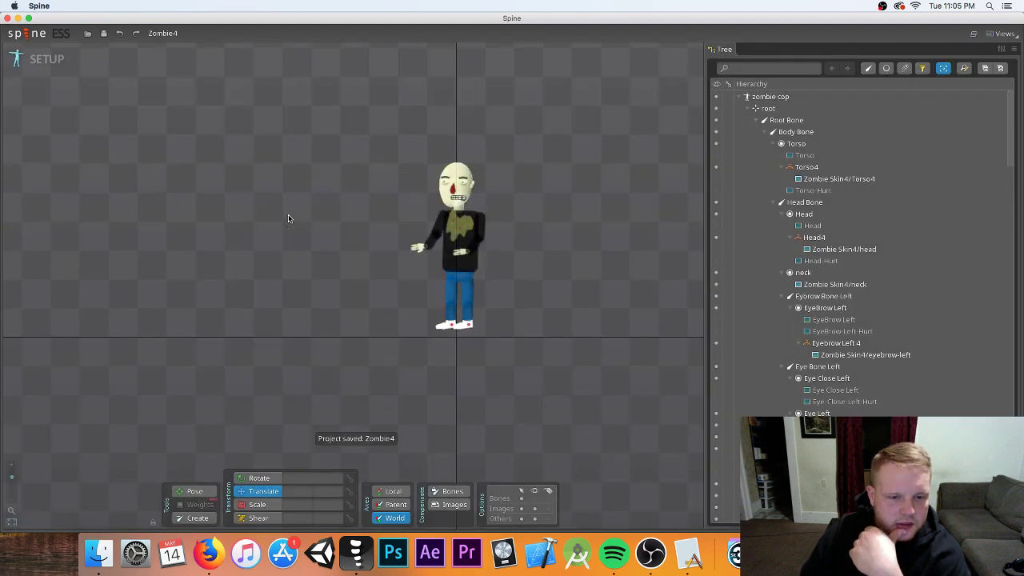
- Close the Spine window and eject the OBS Studio disk image from the desktop
click(7, 19)
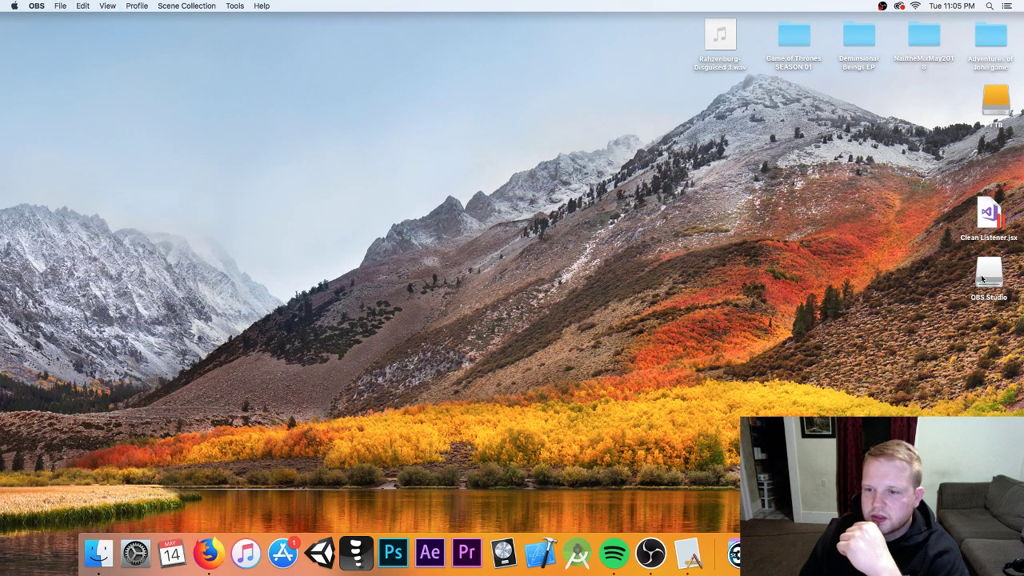
right_click(981, 279)
click(944, 295)
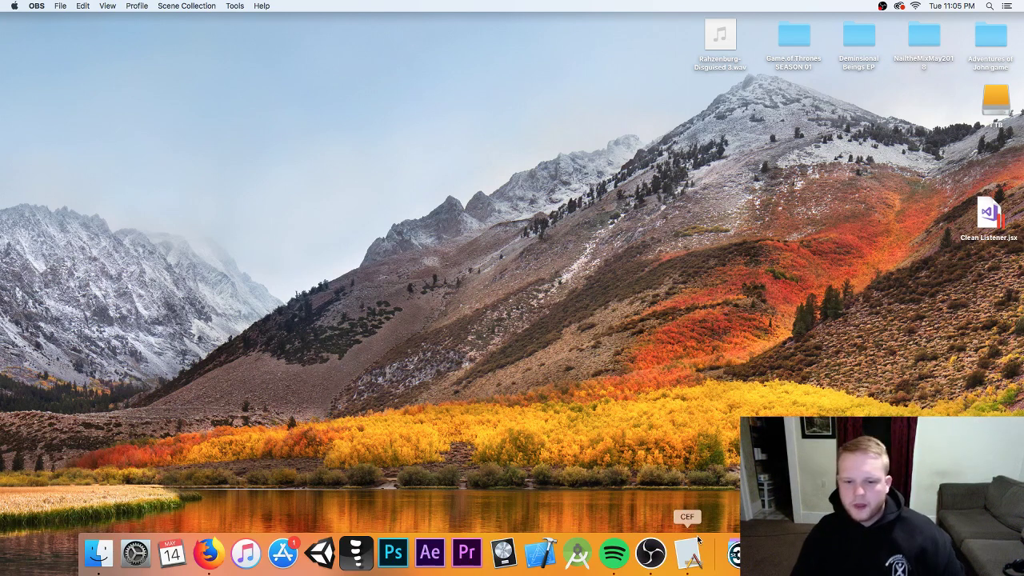
- Quit Spotify and switch to the OBS window
right_click(610, 551)
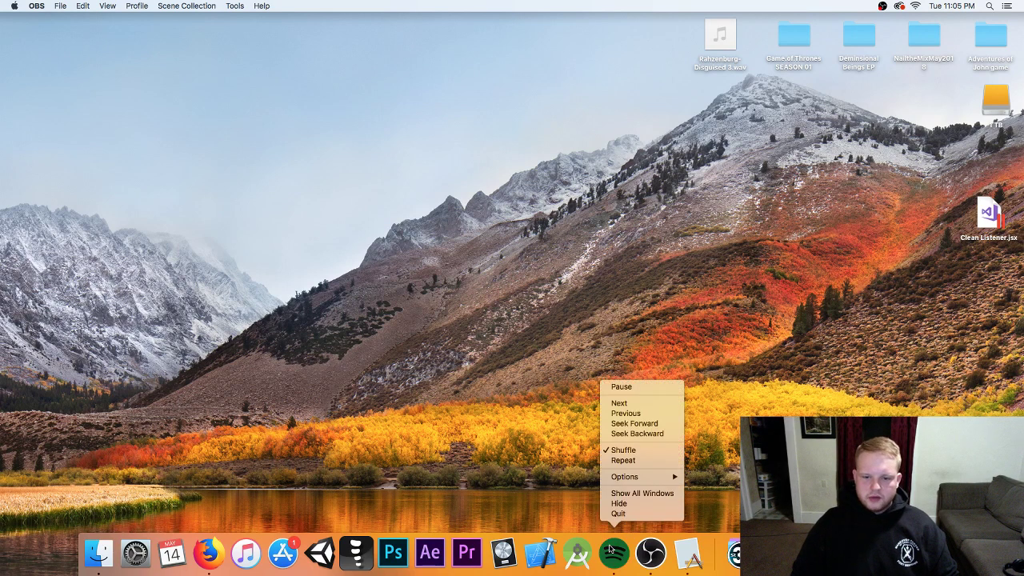
click(634, 514)
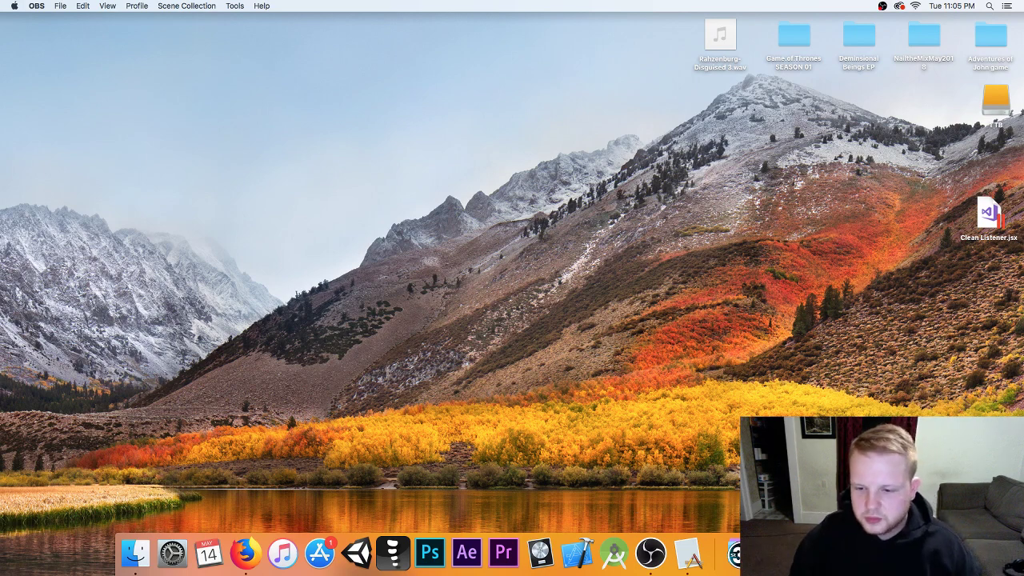
click(772, 551)
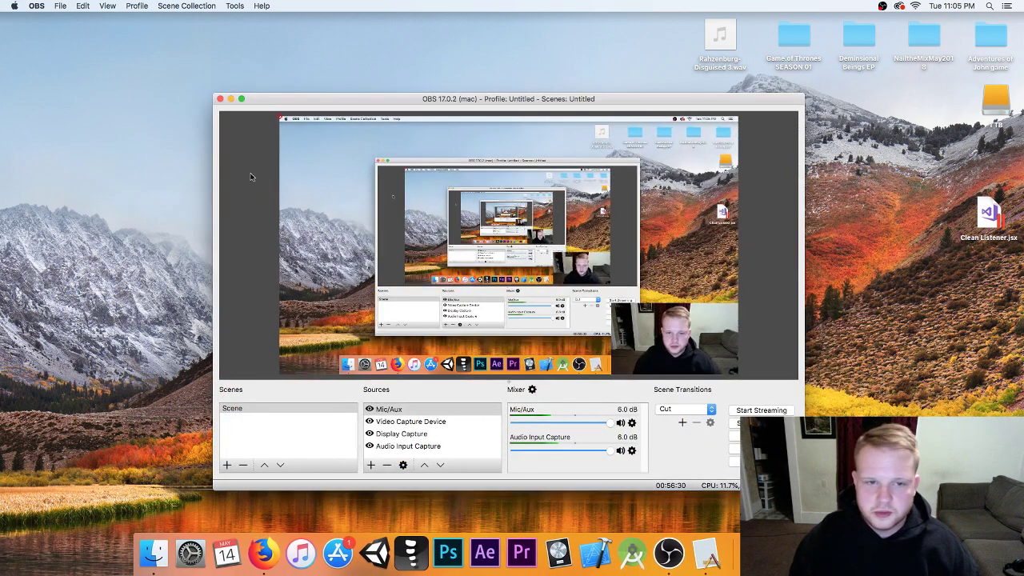